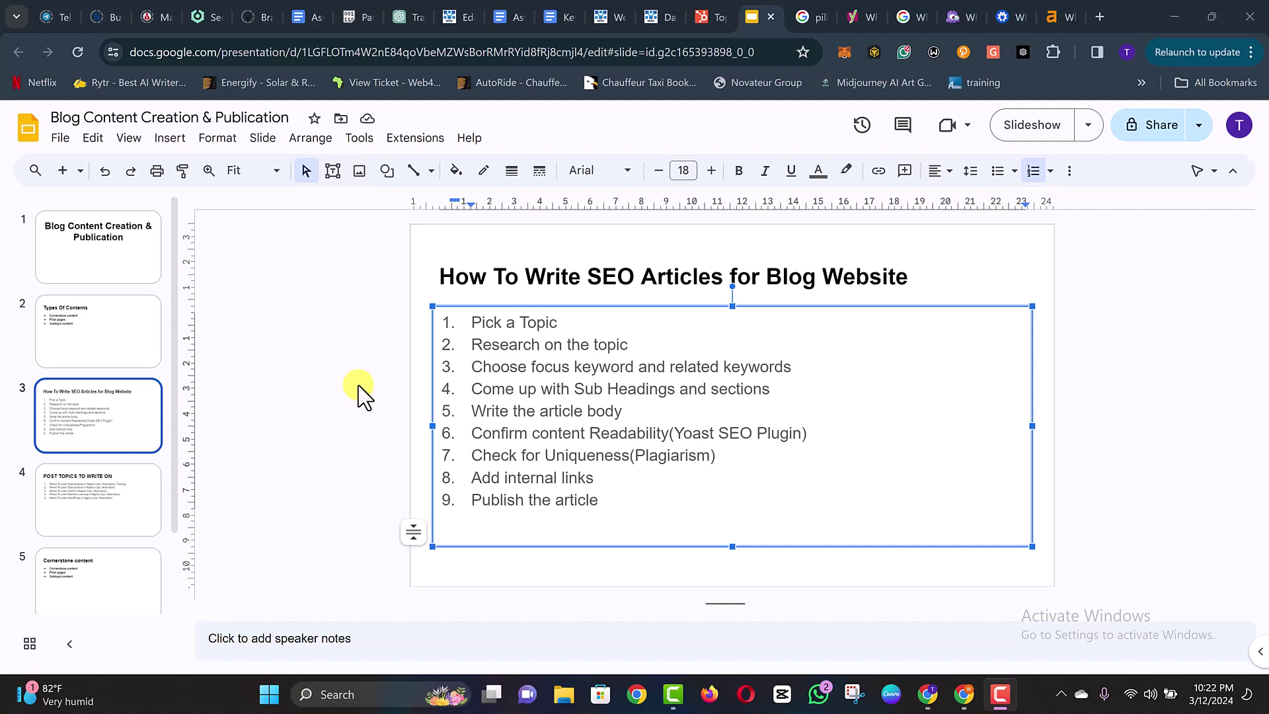
# - Extend item 8 of the SEO article list so it reads "Add internal Links / External Linking"
pyautogui.doubleClick(702, 486)
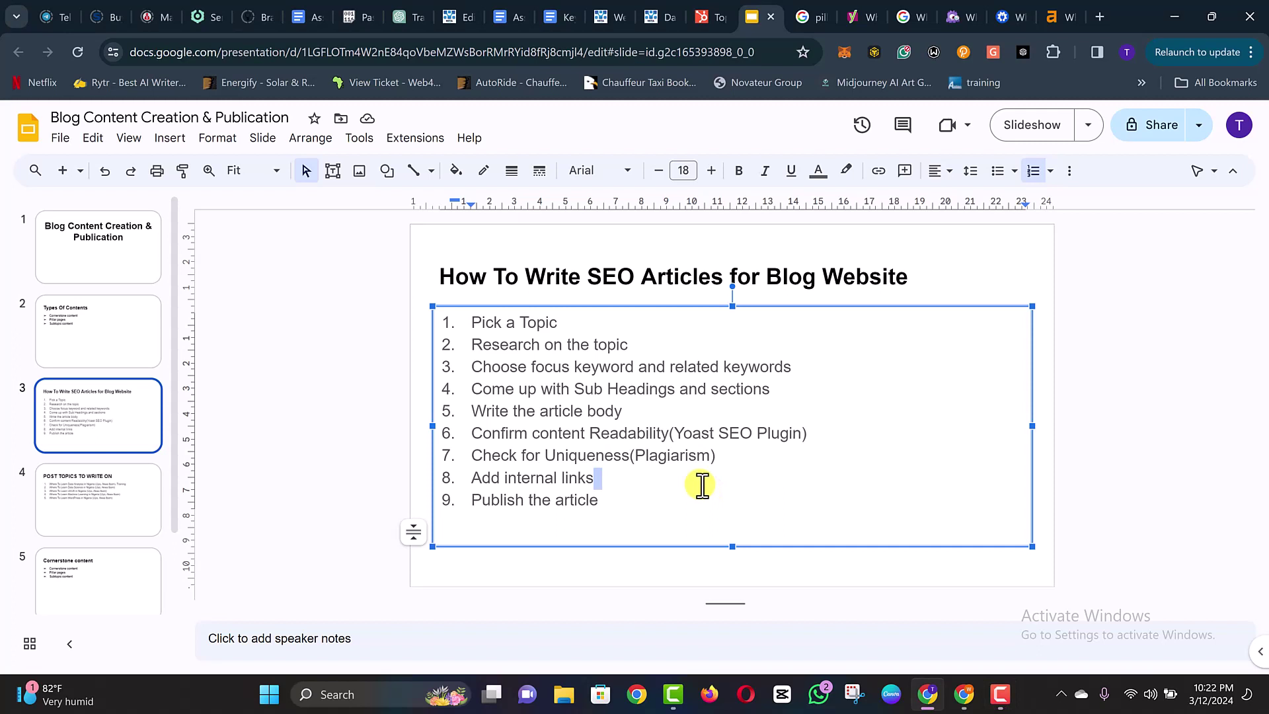
pyautogui.click(702, 486)
pyautogui.press('Right')
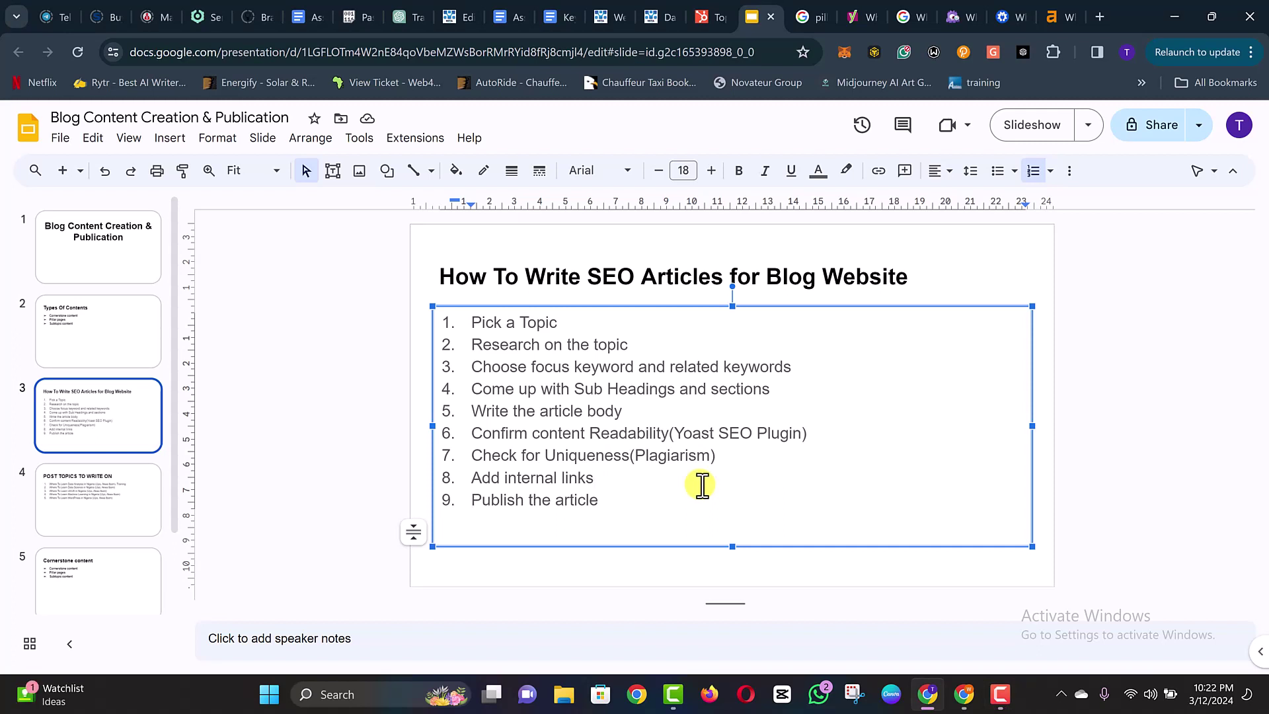
pyautogui.write('/ External Linking')
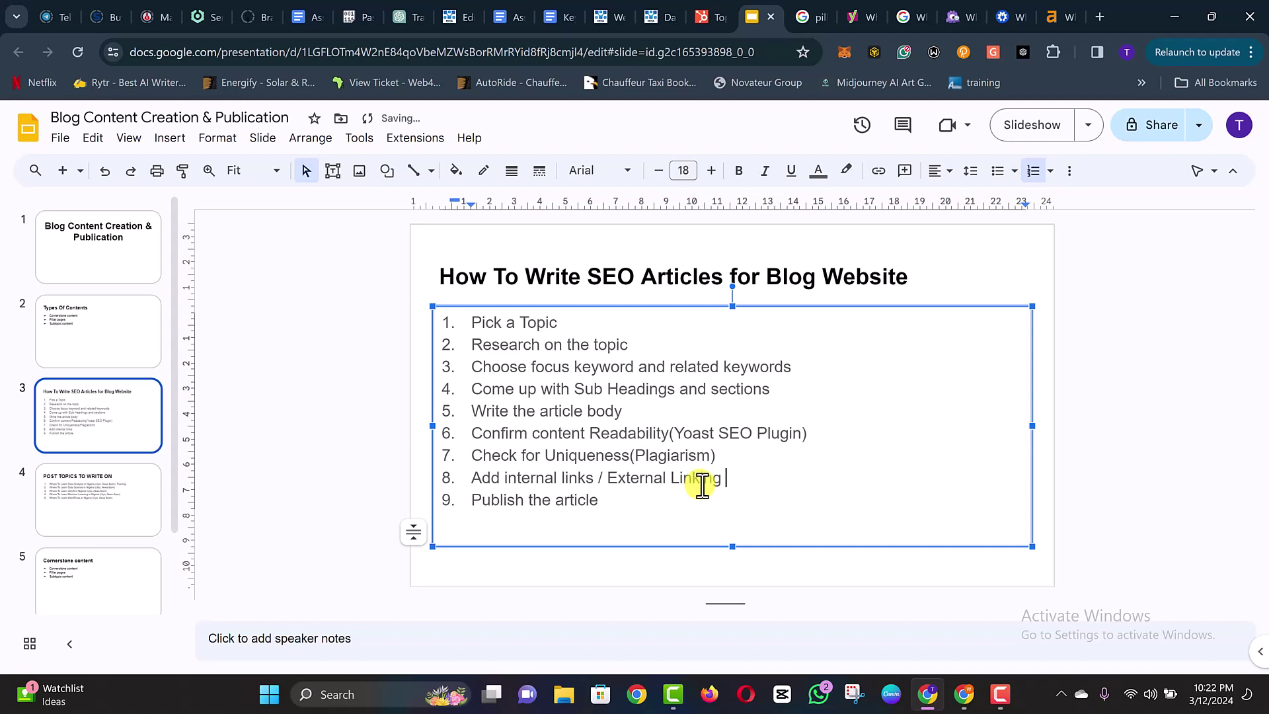
pyautogui.click(567, 477)
pyautogui.press('BackSpace')
pyautogui.write('L')
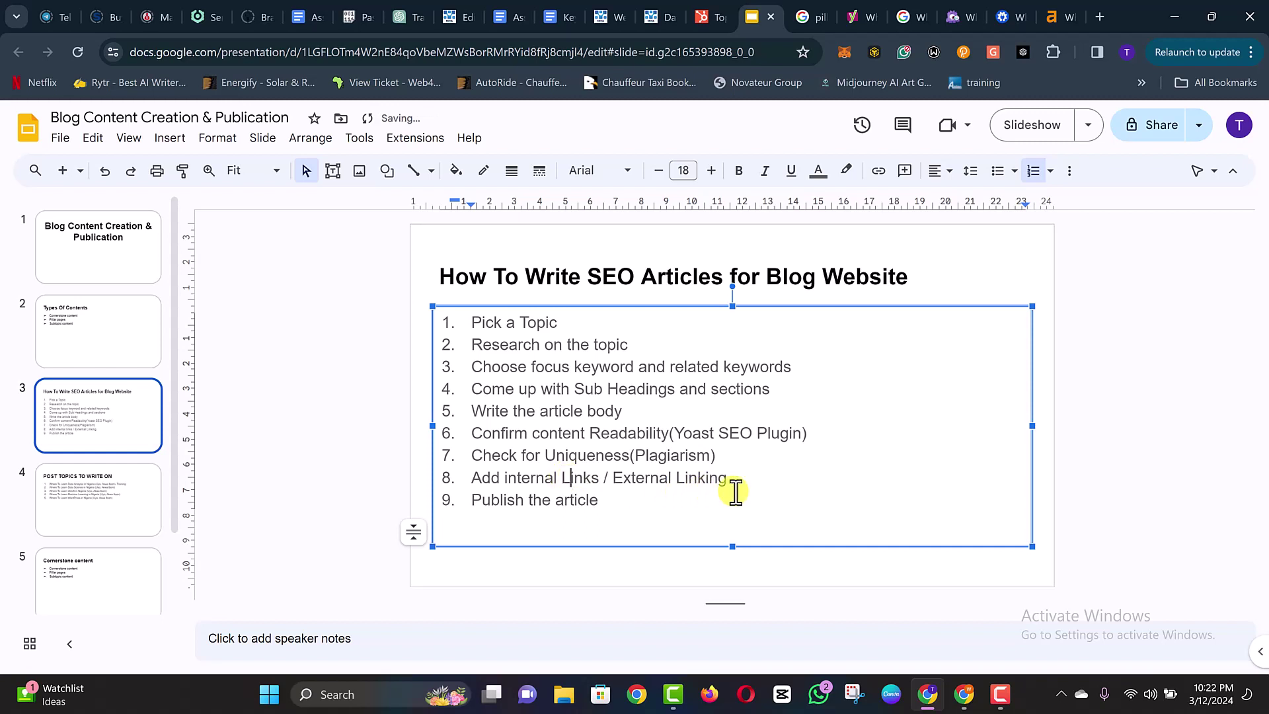
pyautogui.click(764, 487)
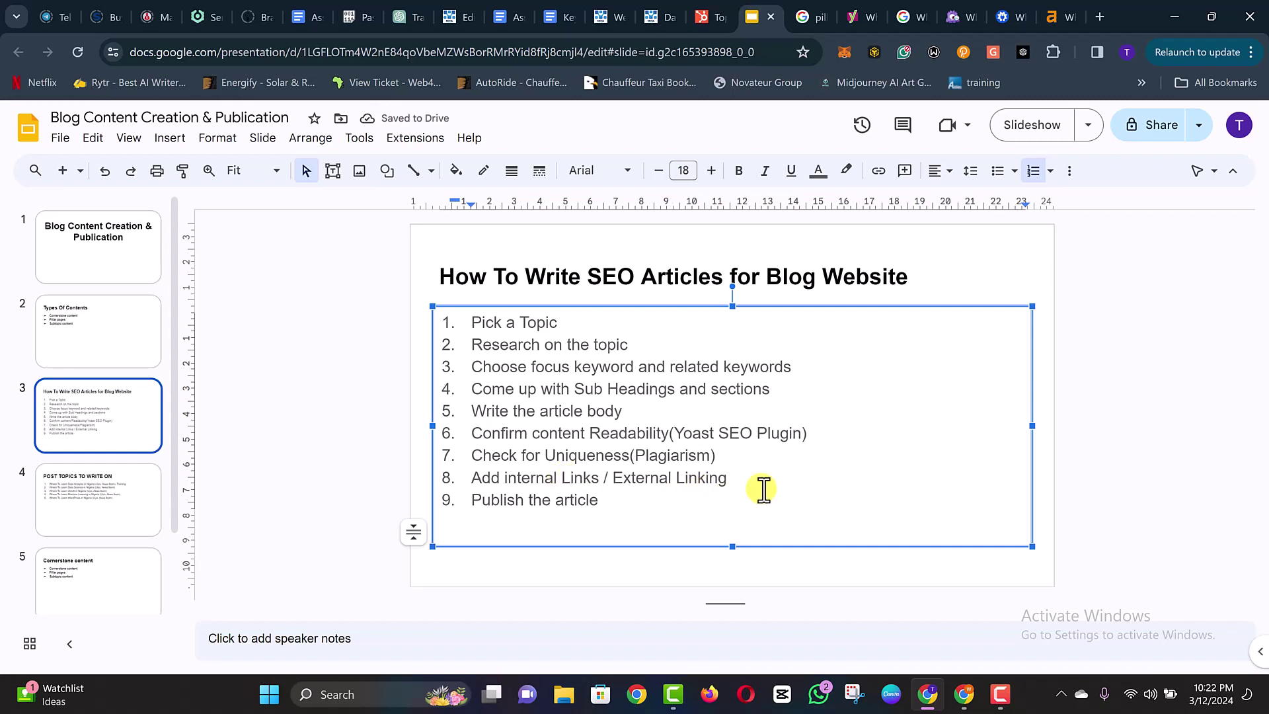
pyautogui.press('BackSpace')
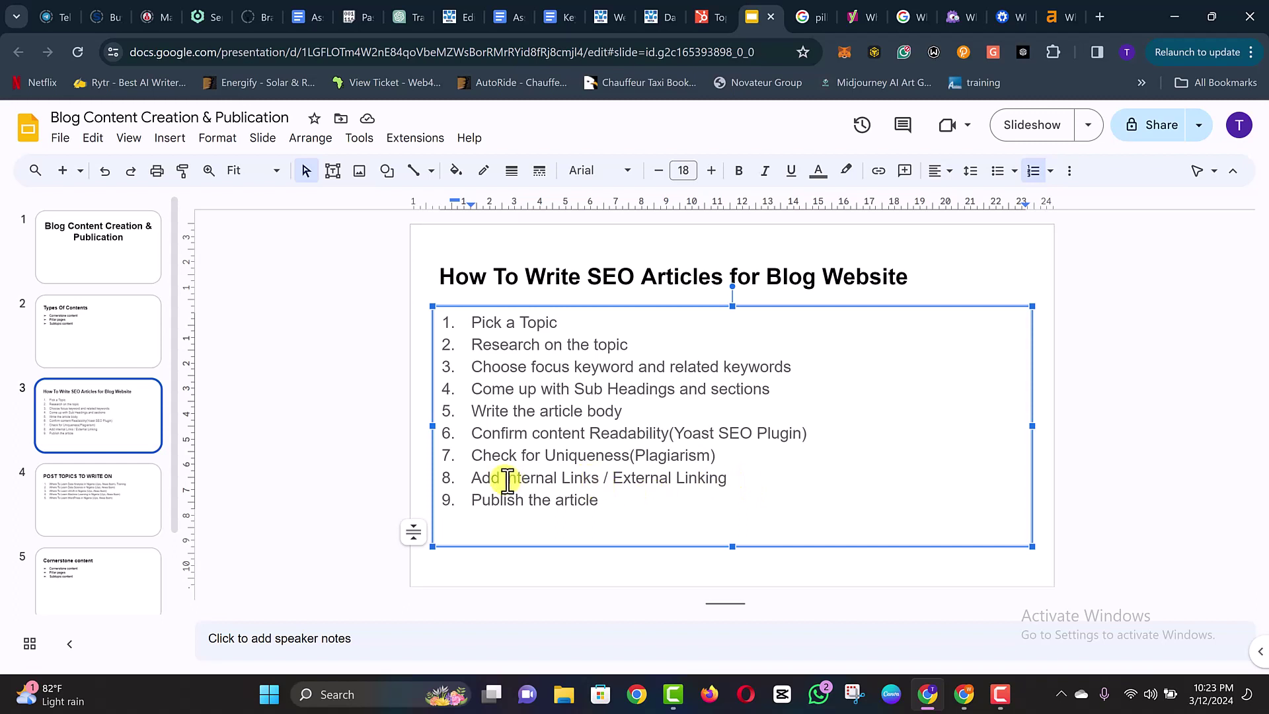
# - Make the words "internal Links" in list item 8 bold
pyautogui.moveTo(505, 481); pyautogui.dragTo(605, 482)
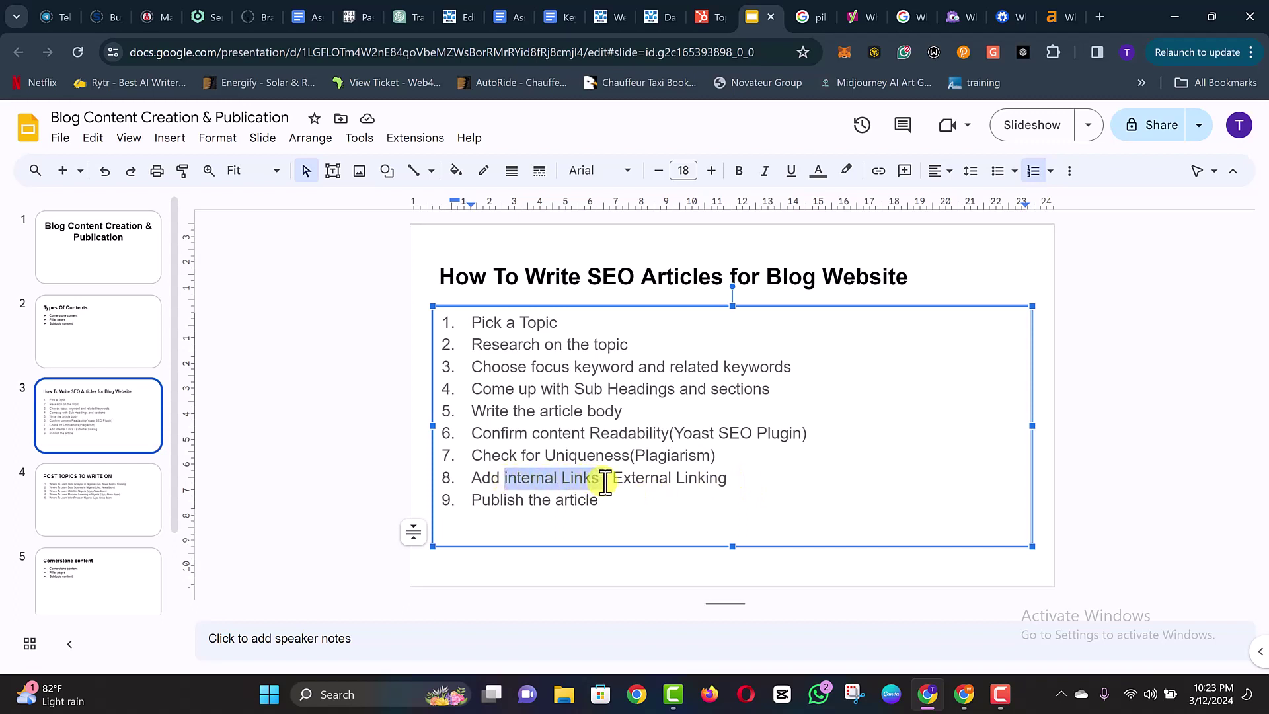
pyautogui.hotkey('ctrl', 'b')
pyautogui.click(652, 484)
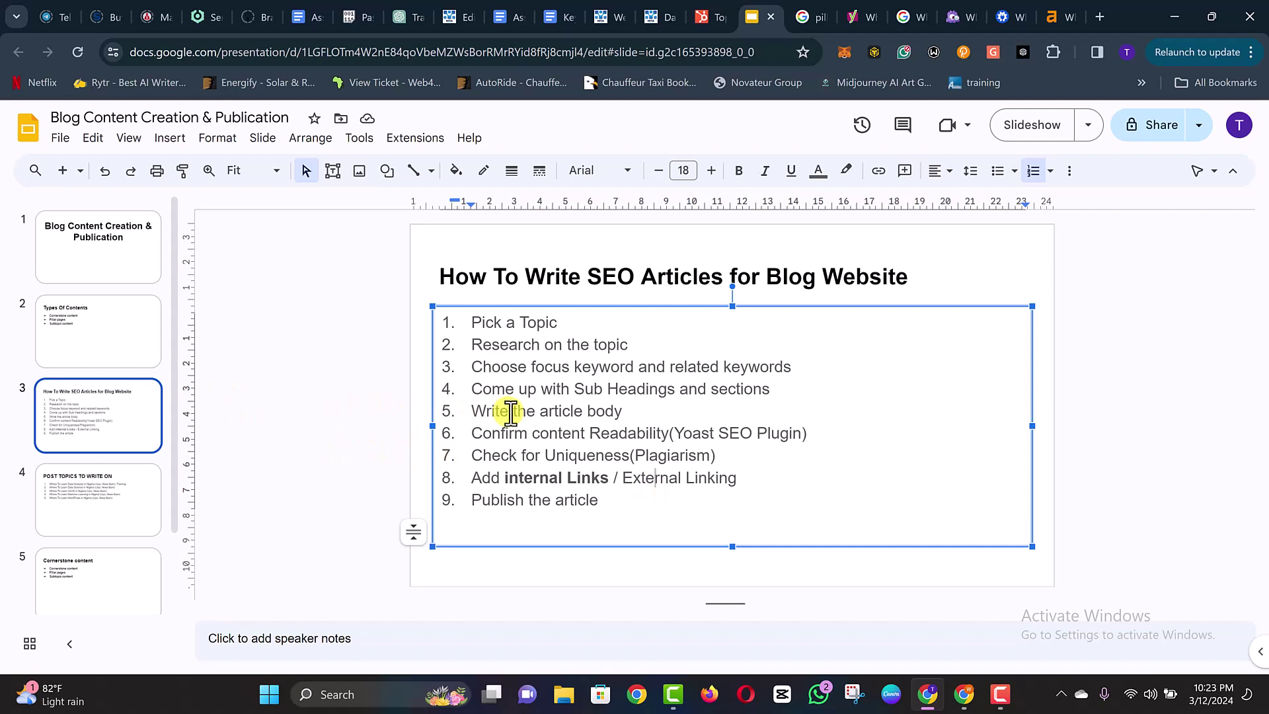
# - View the Types Of Contents slide, and browse the Mita School home page down to its ongoing training offers
pyautogui.click(90, 331)
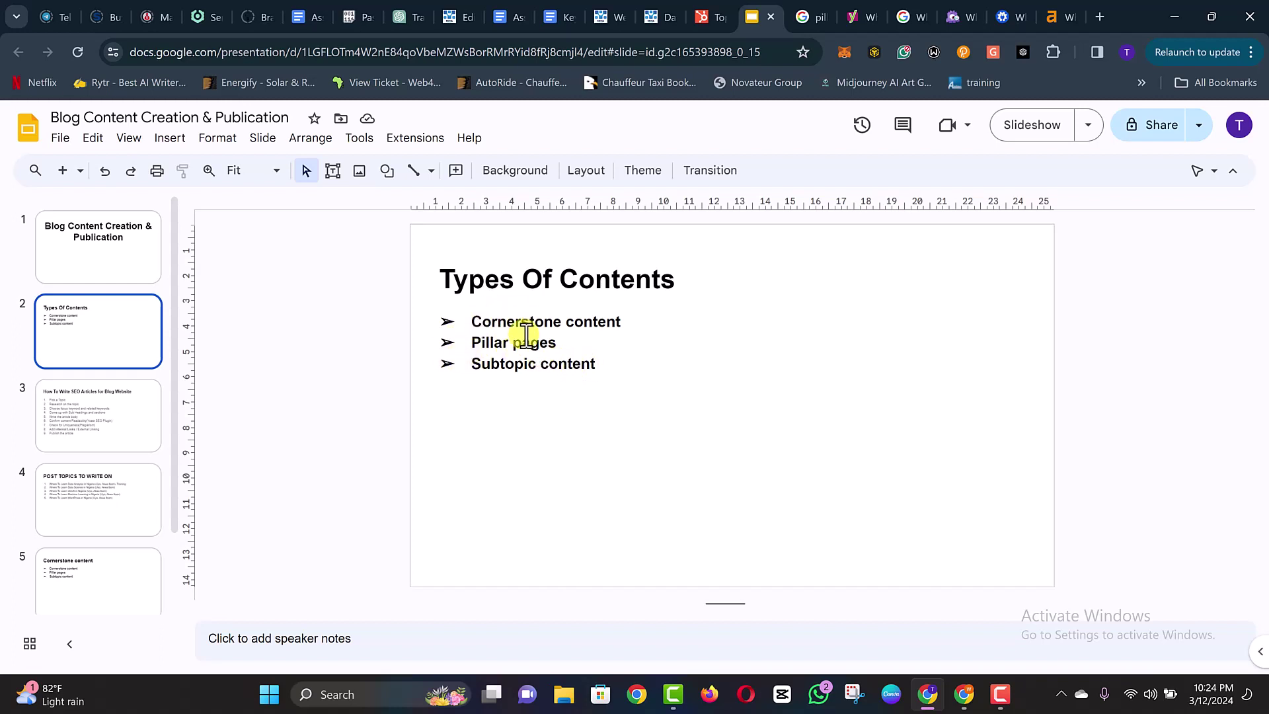
pyautogui.click(88, 427)
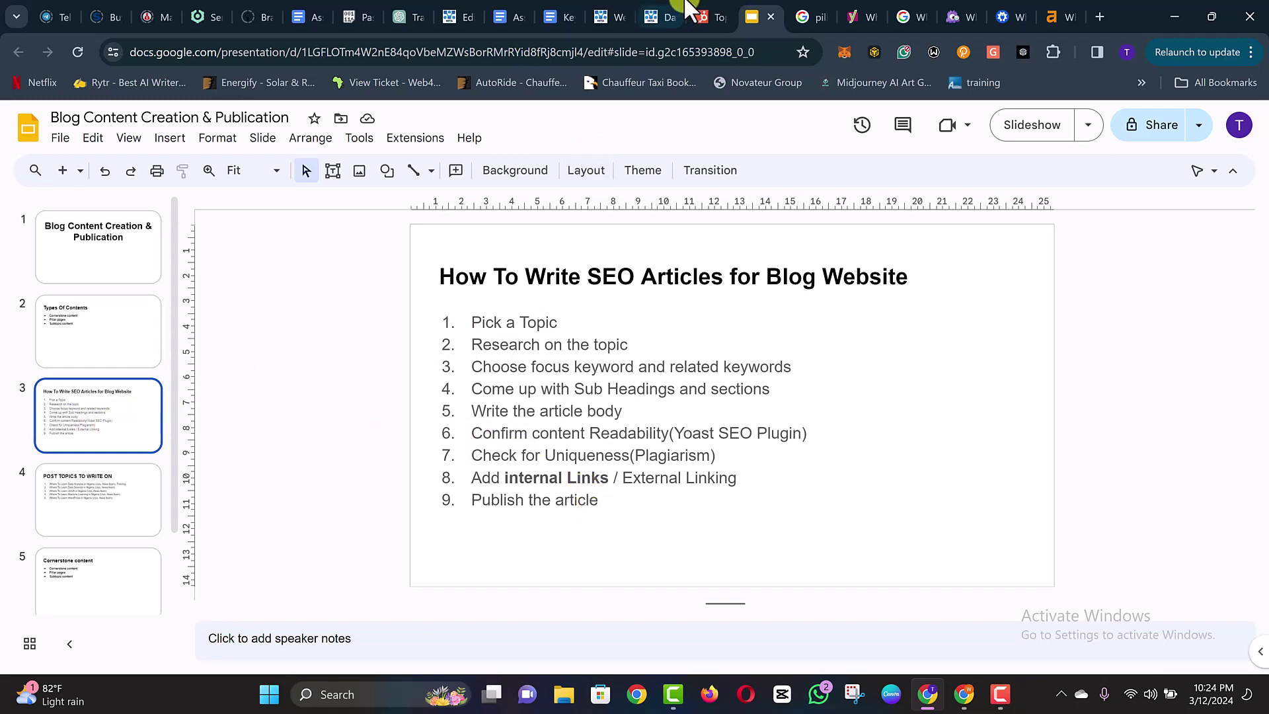
pyautogui.click(607, 16)
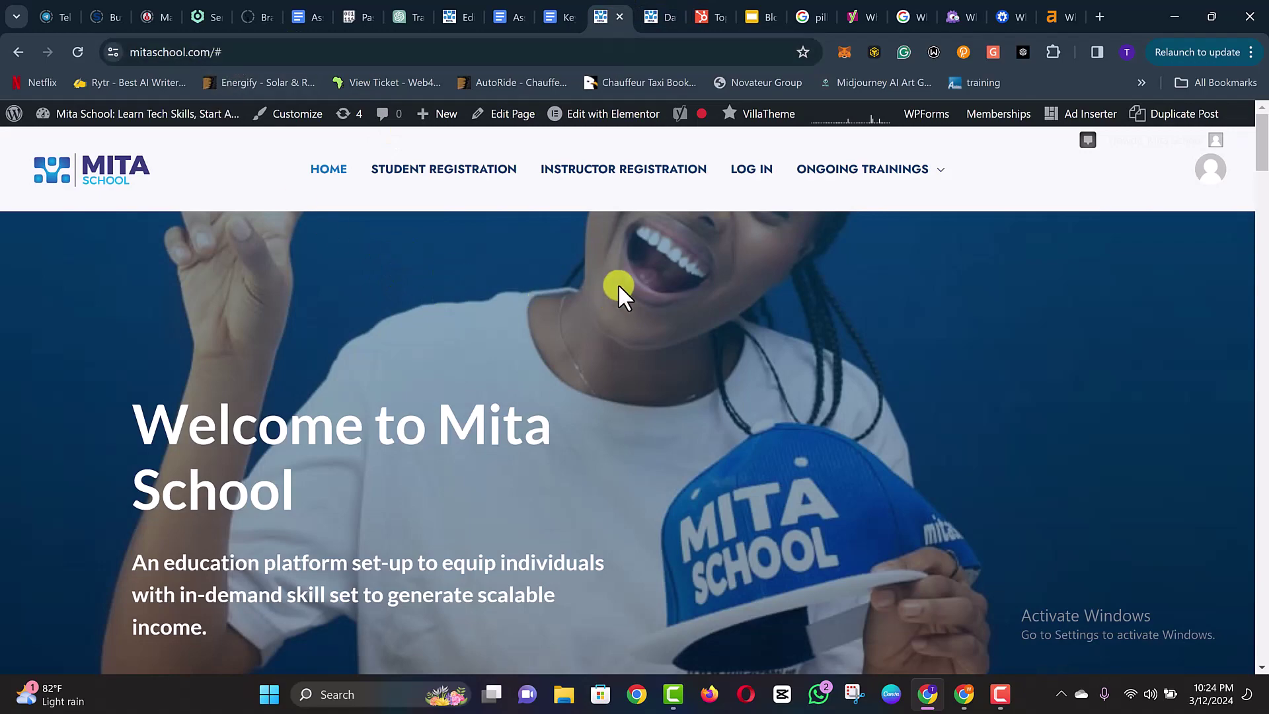
pyautogui.scroll(-20, 617, 283)
pyautogui.scroll(-6, 634, 318)
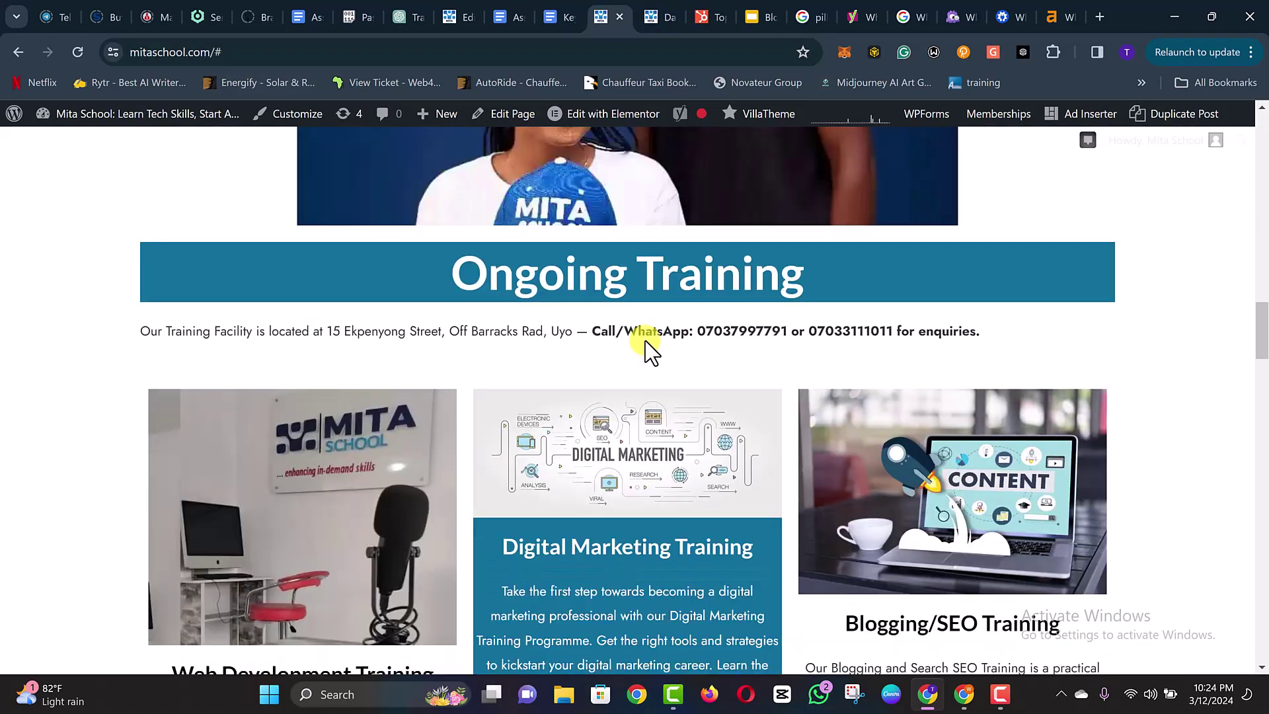
pyautogui.scroll(-10, 645, 340)
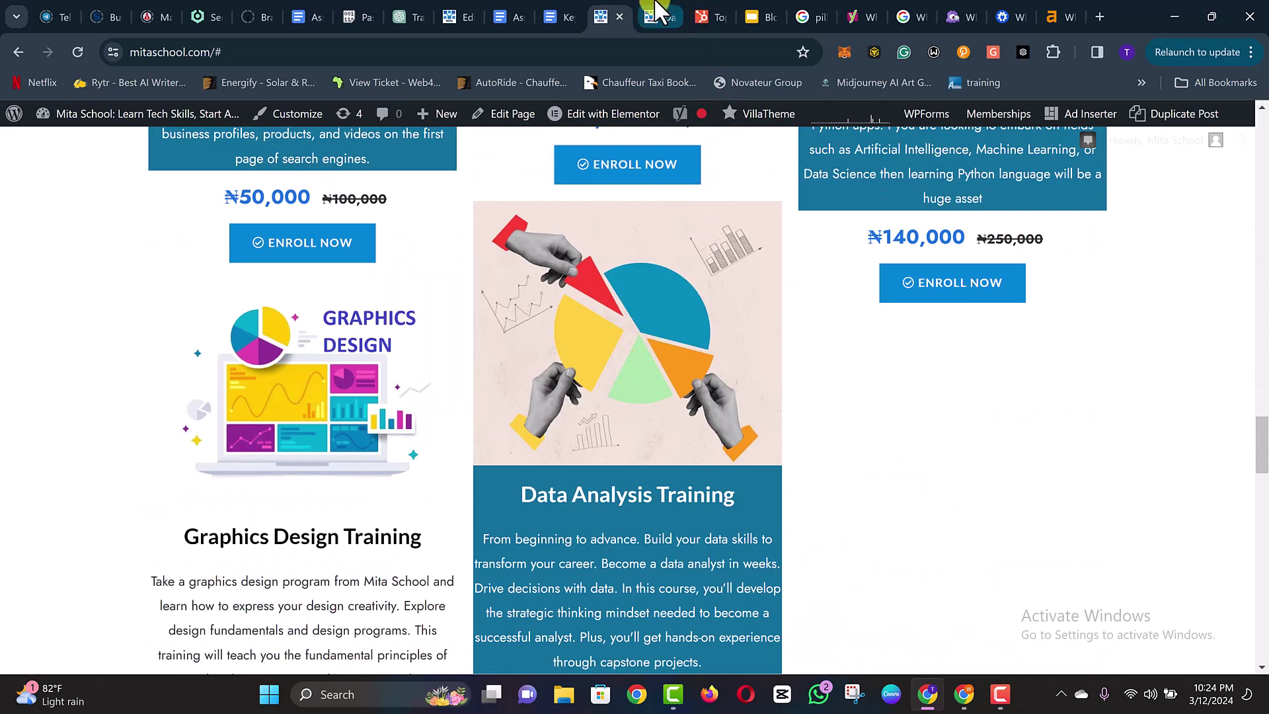
# - Look through the Data Analysis training page of the Mita School website and return to its beginning
pyautogui.click(760, 17)
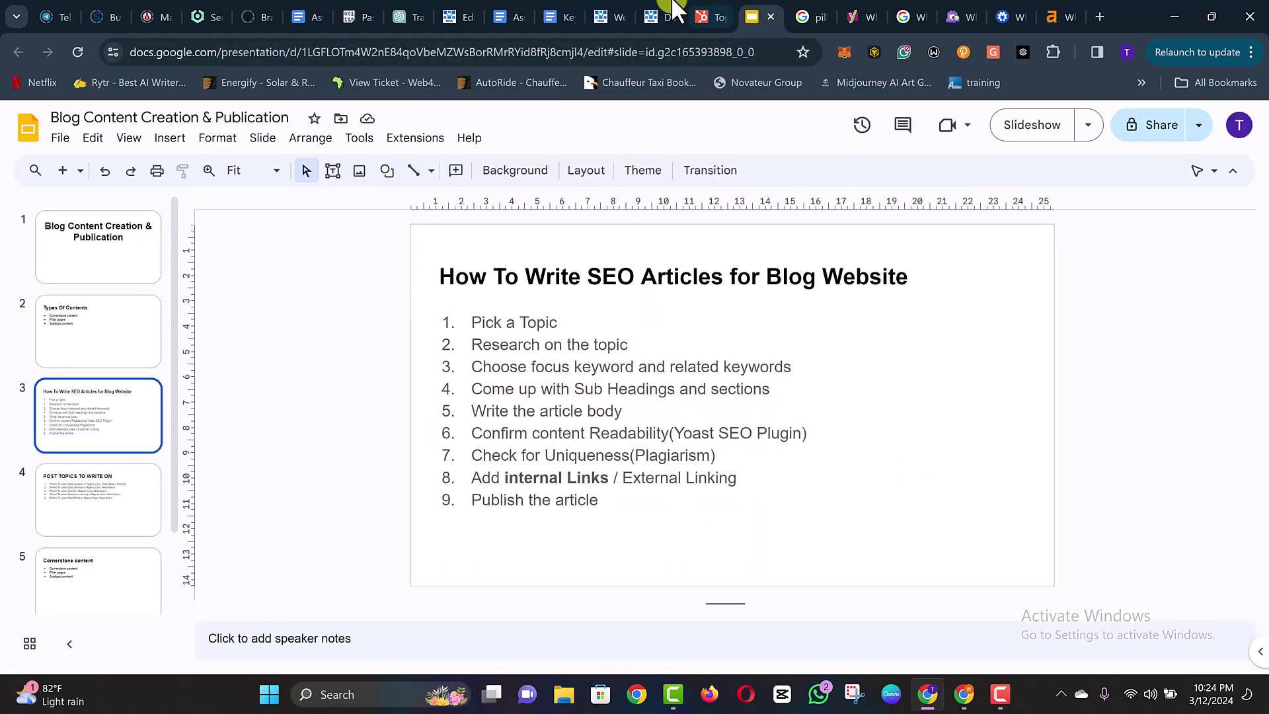
pyautogui.click(663, 17)
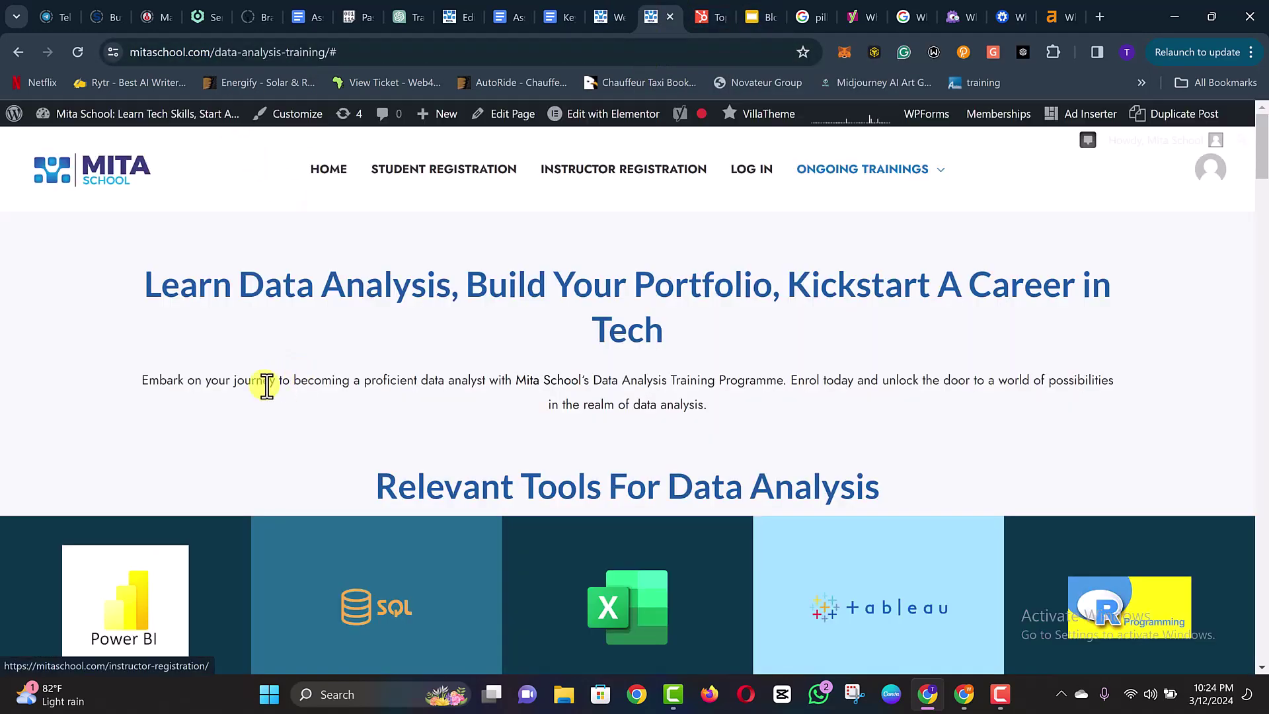
pyautogui.scroll(-15, 621, 396)
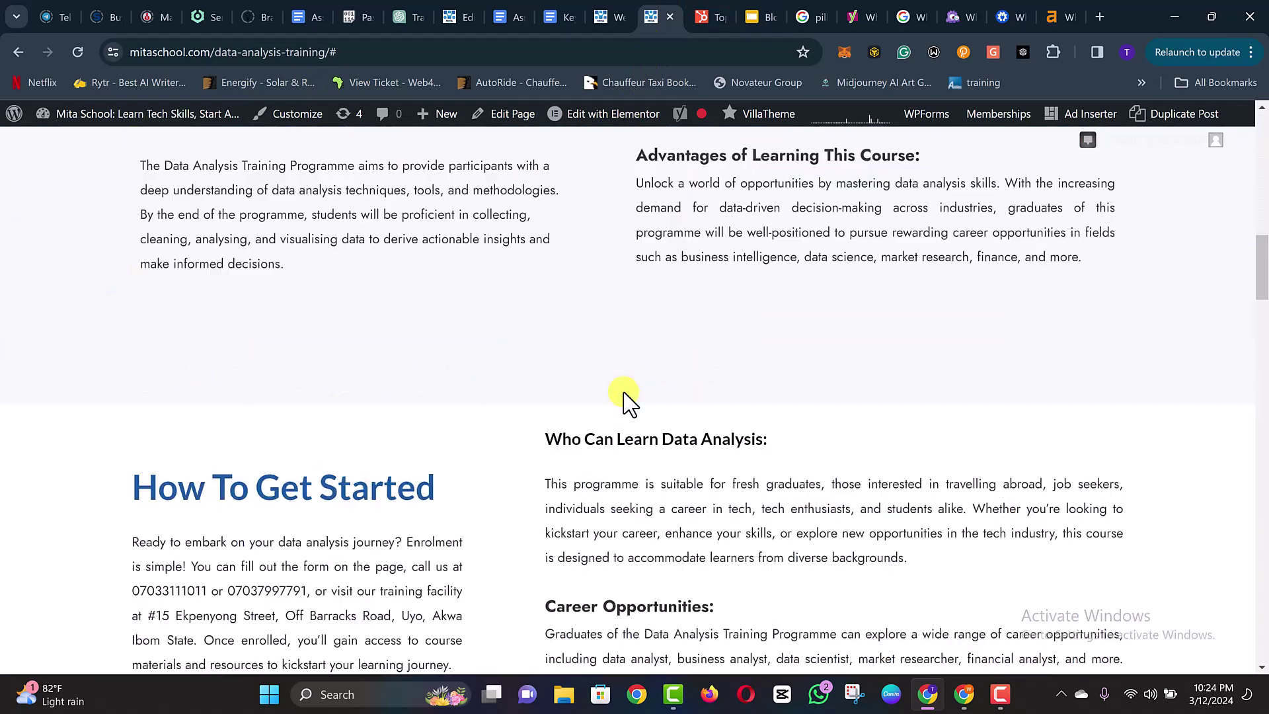
pyautogui.scroll(12, 621, 397)
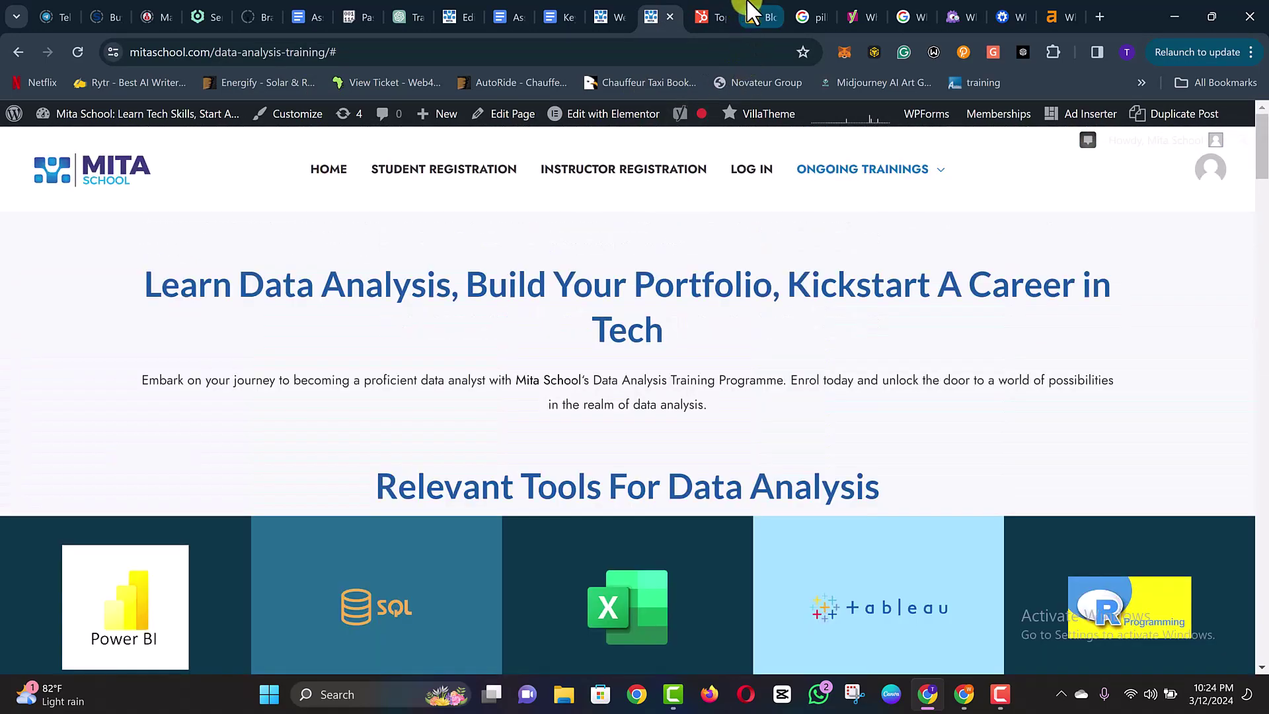
# - Examine the subtopic content, pillar pages and cornerstone content entries on the presentation's Types Of Contents slide
pyautogui.click(754, 16)
pyautogui.click(93, 344)
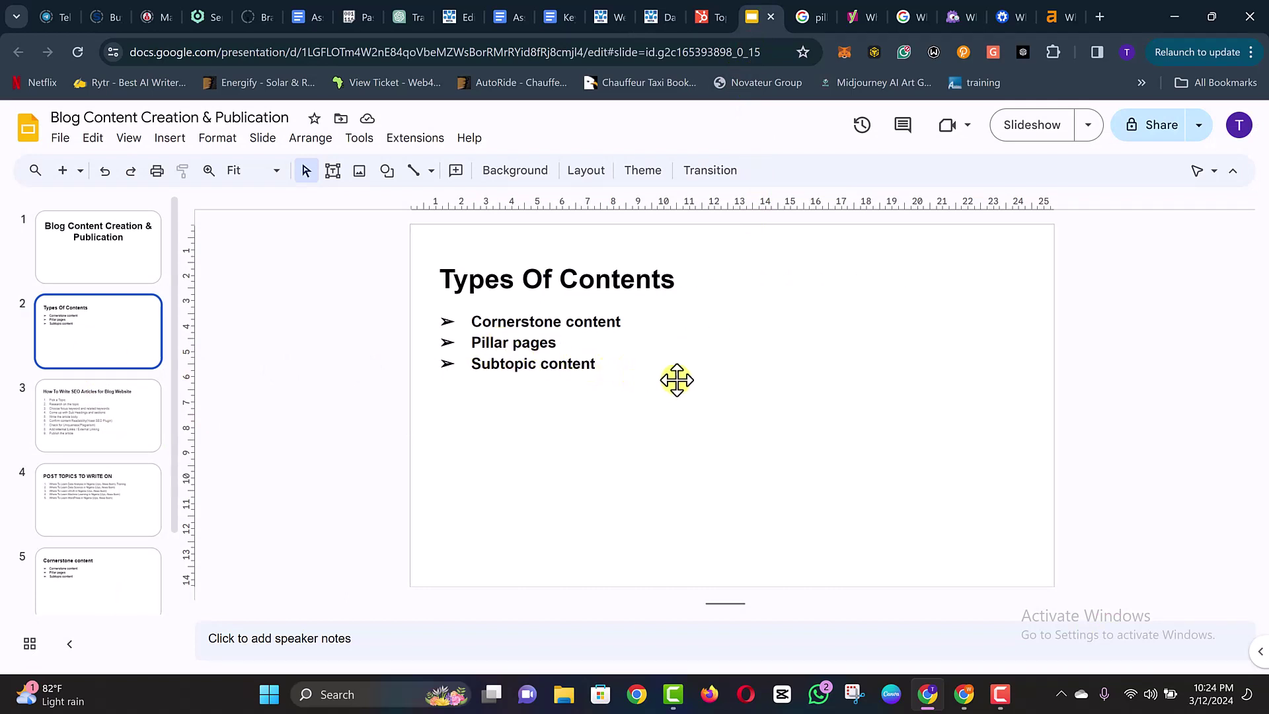
pyautogui.moveTo(473, 364); pyautogui.dragTo(610, 362)
pyautogui.click(610, 361)
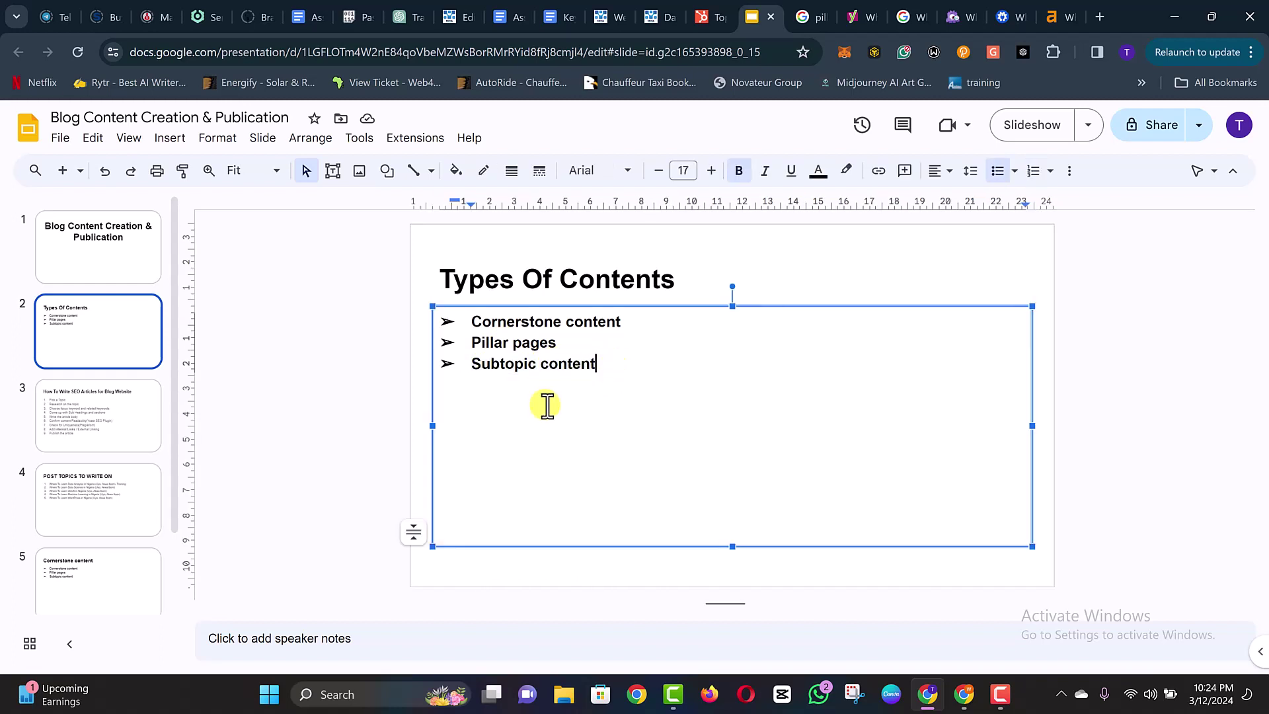
pyautogui.click(503, 342)
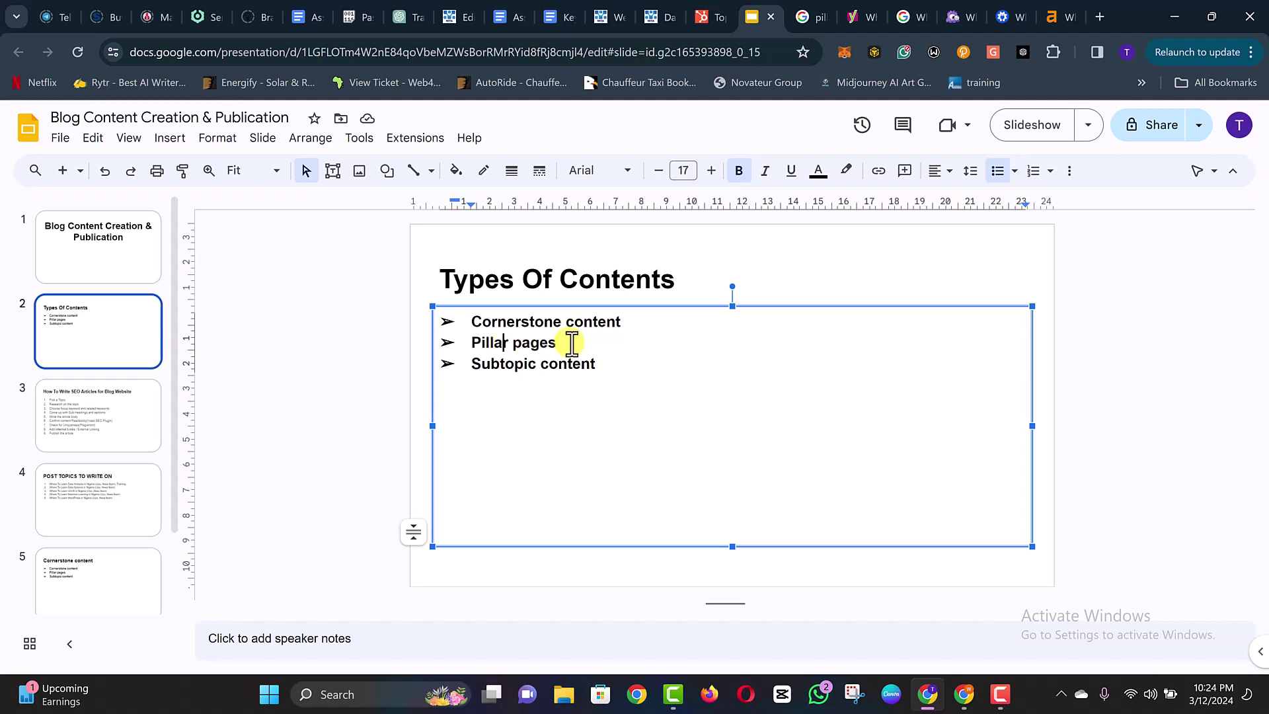
pyautogui.click(507, 321)
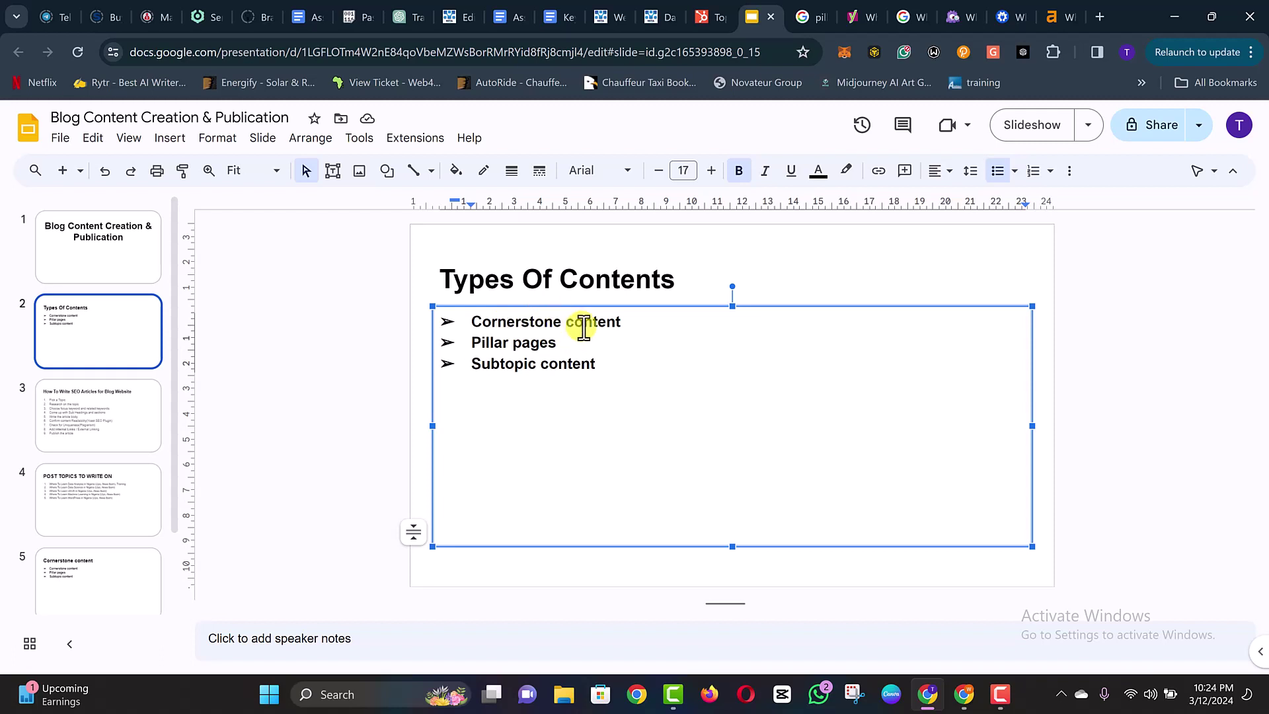
# - Review the publishing, topic research and keyword items on the How To Write SEO Articles for Blog Website slide
pyautogui.click(717, 371)
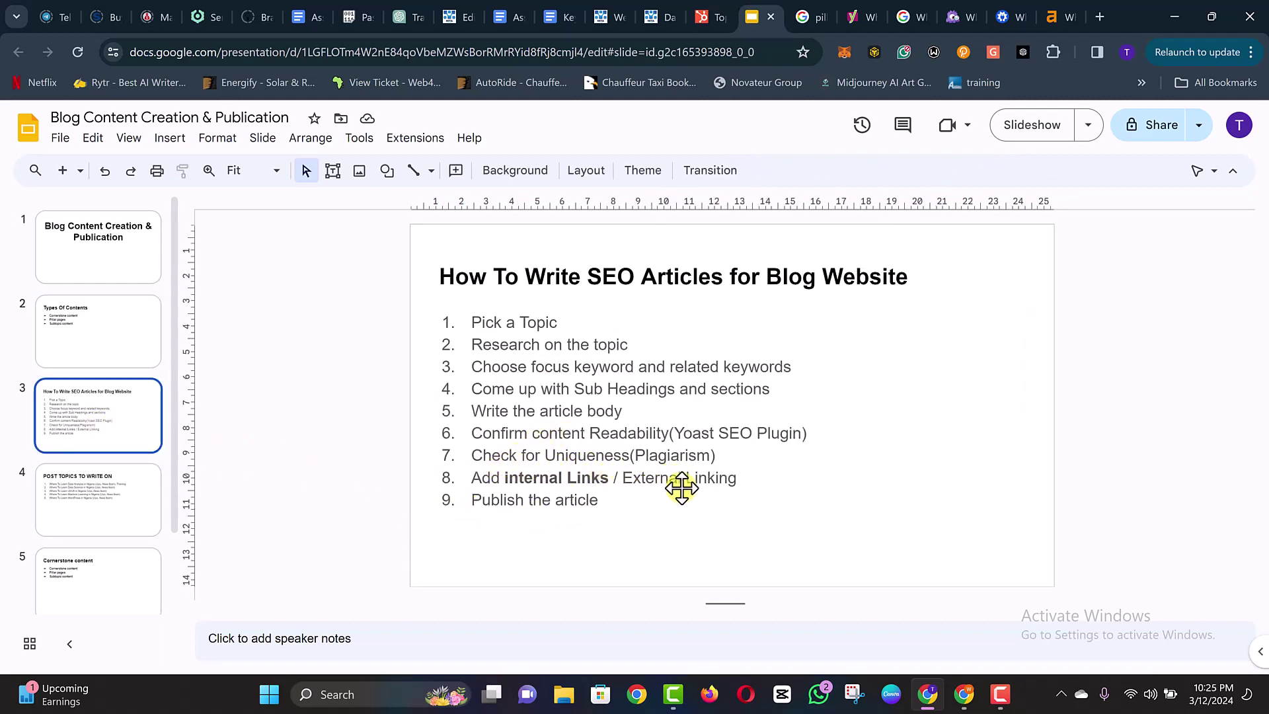
pyautogui.click(493, 501)
pyautogui.click(632, 514)
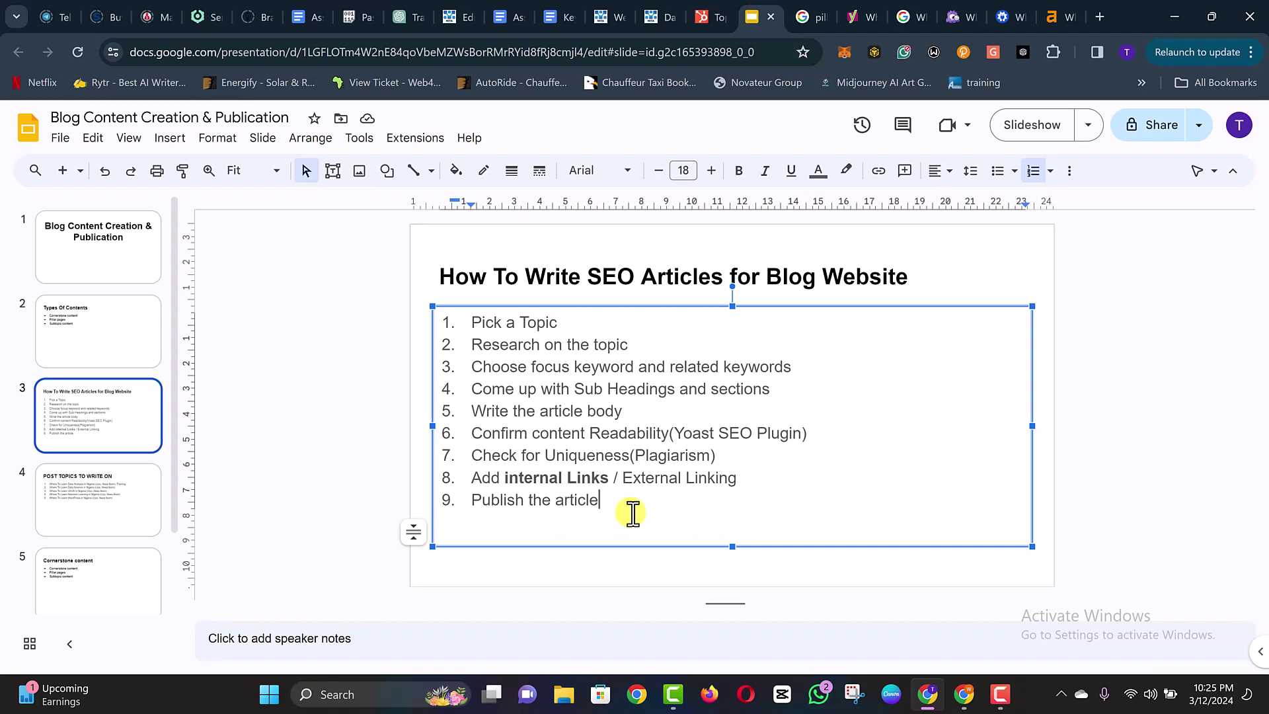
pyautogui.click(588, 351)
pyautogui.click(554, 367)
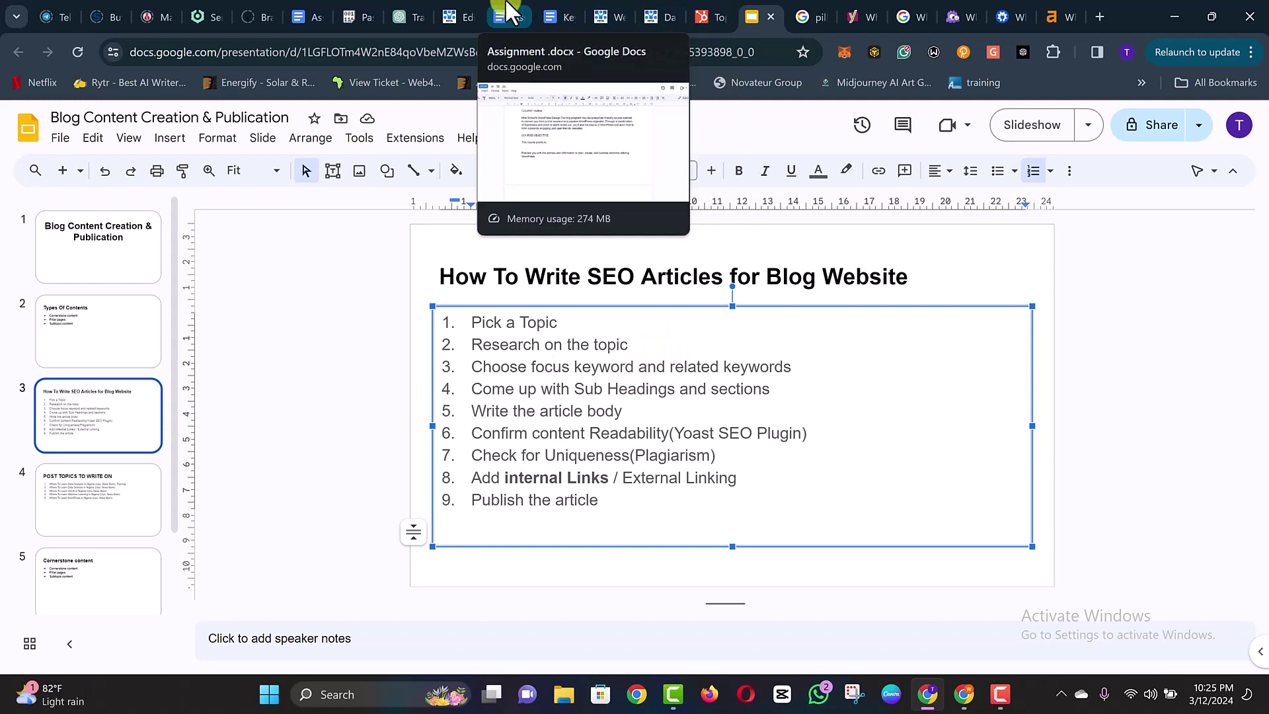
# - Look through the Assignment document back to the WordPress Design training introduction on its first page
pyautogui.click(508, 17)
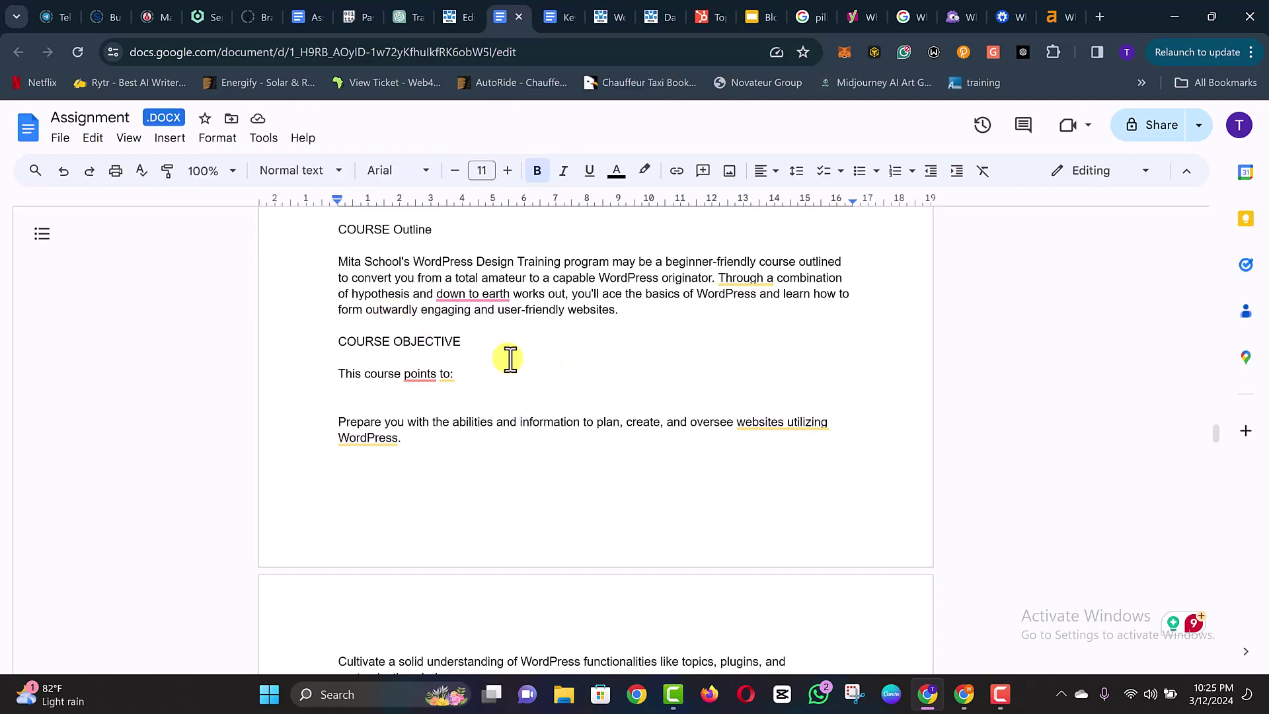
pyautogui.scroll(4, 524, 323)
pyautogui.scroll(20, 524, 323)
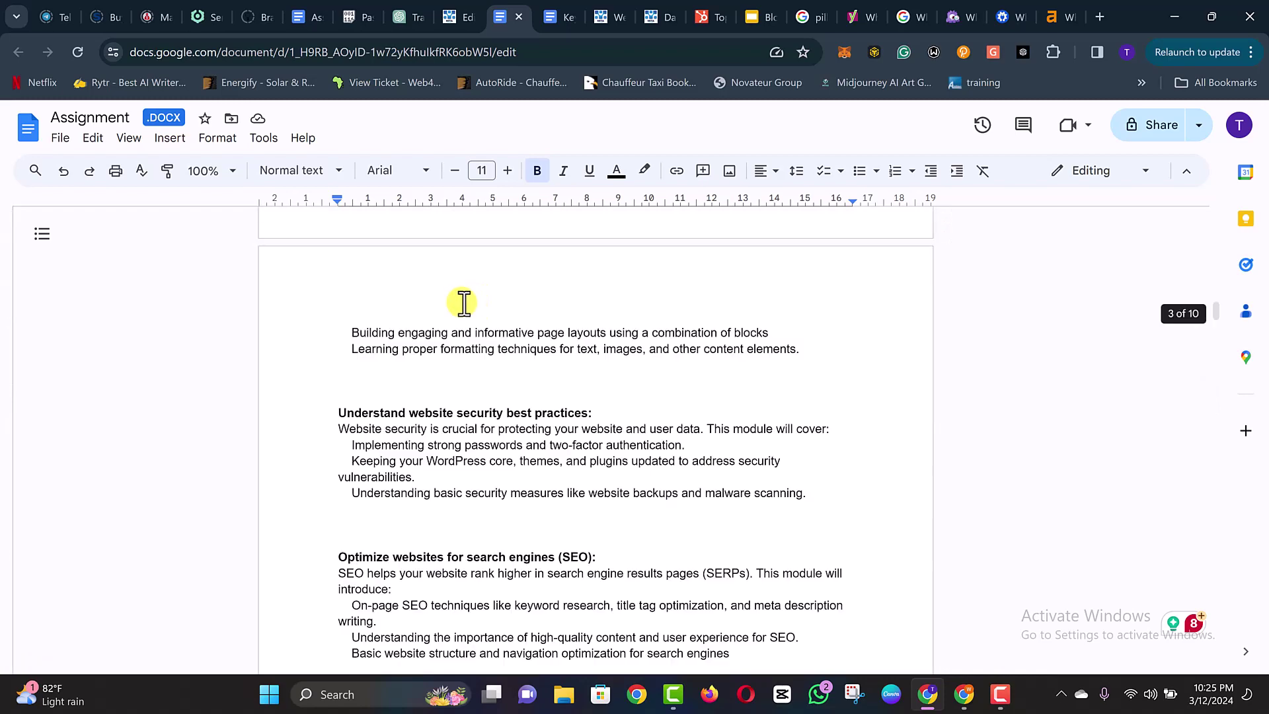
pyautogui.scroll(15, 460, 301)
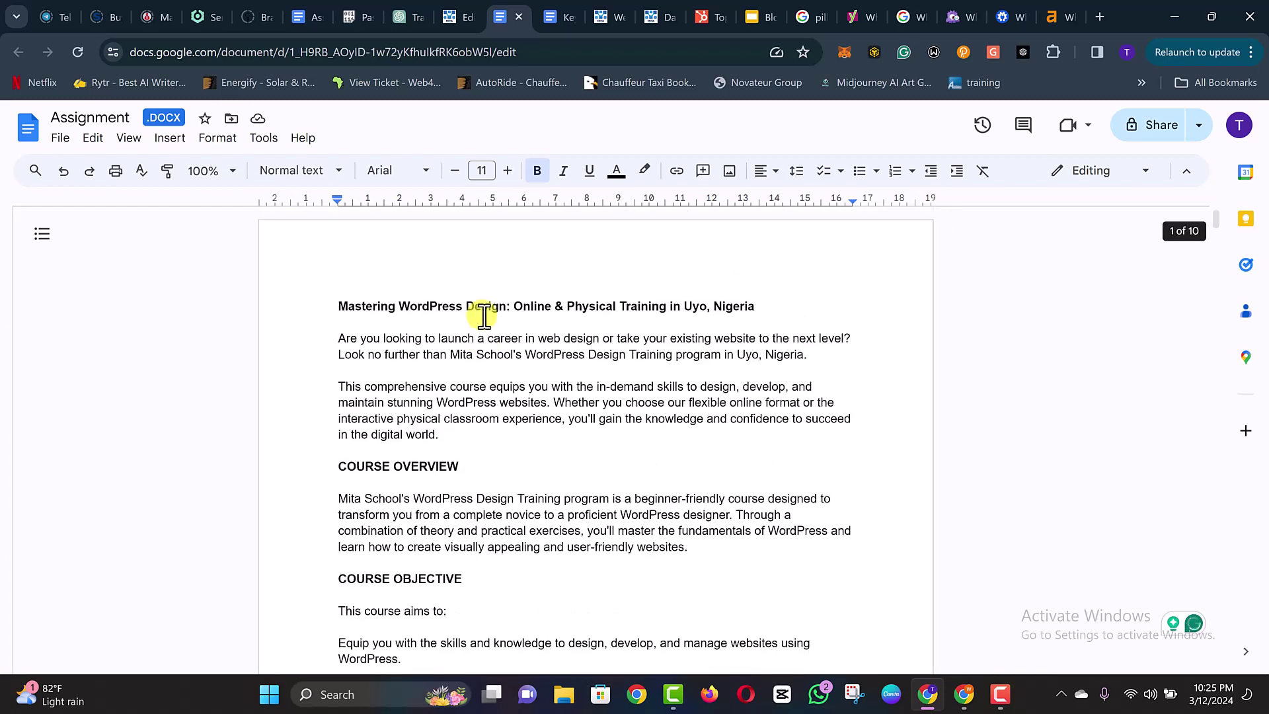
pyautogui.click(461, 338)
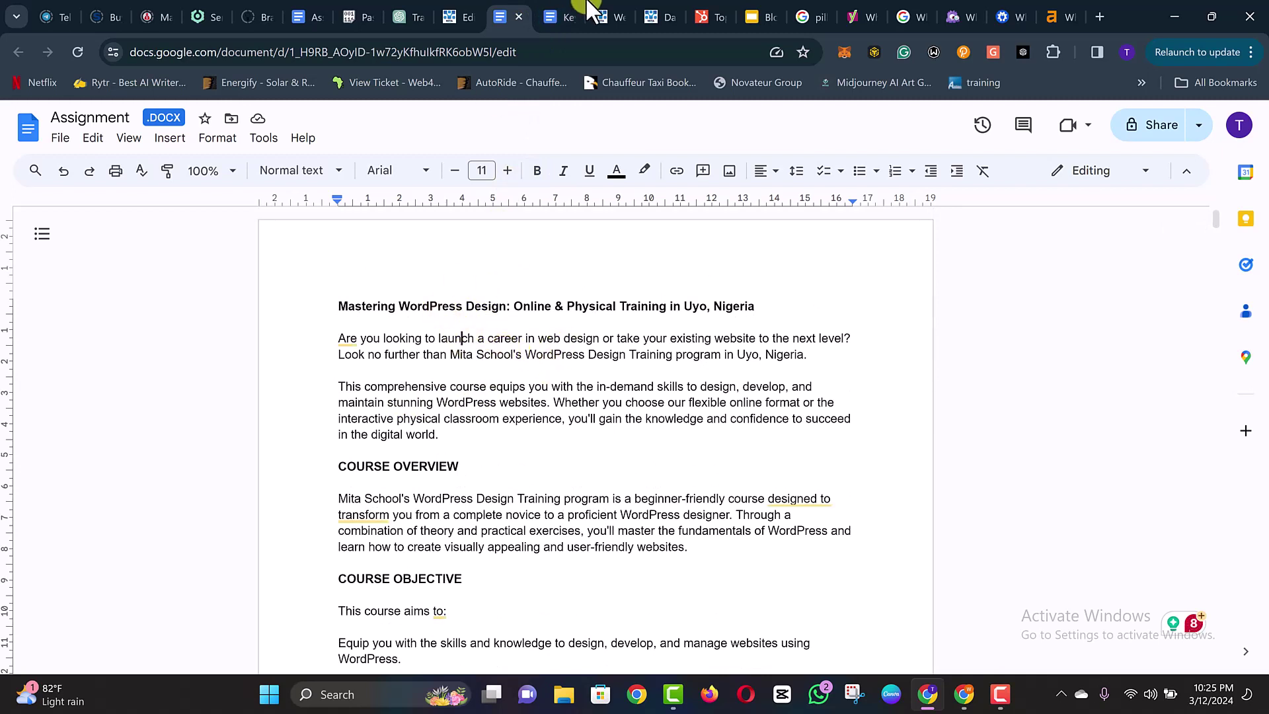
# - Copy the first topic, on where to learn Data Analysis, from TOPICS TO WRITE ON in the Keywords for OFF & ON Page SEO document
pyautogui.click(560, 5)
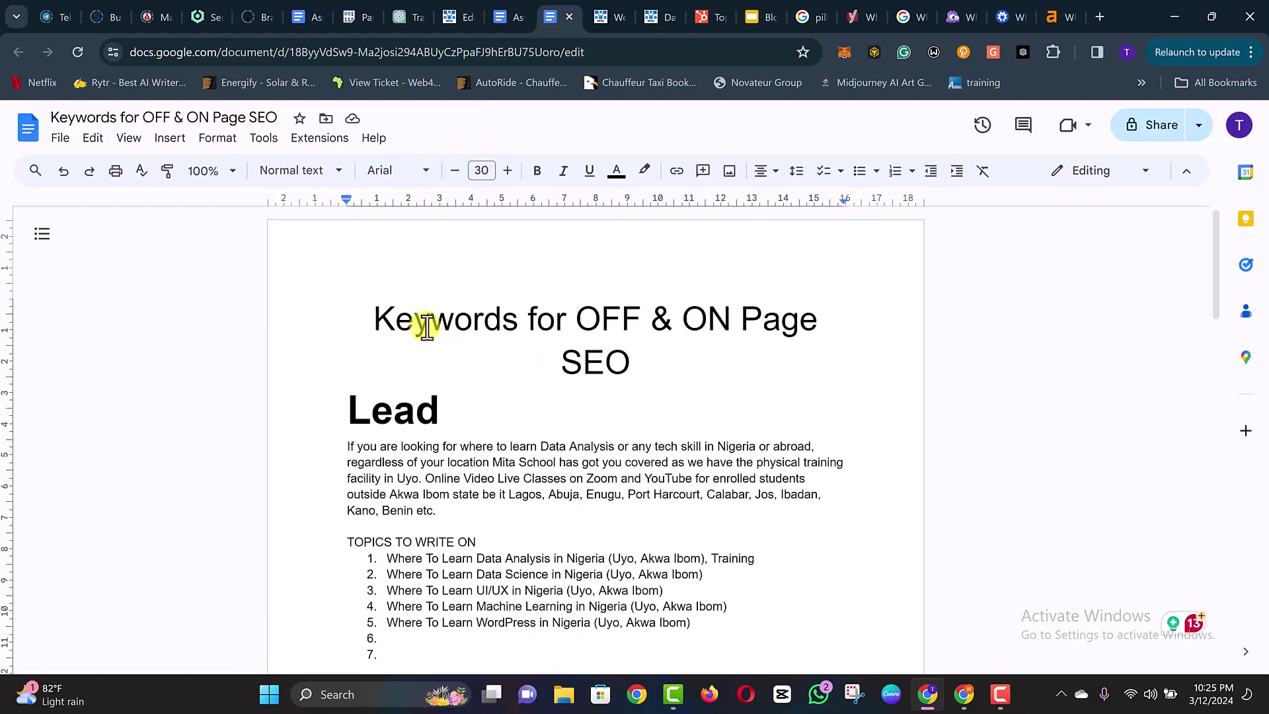
pyautogui.scroll(-3, 504, 345)
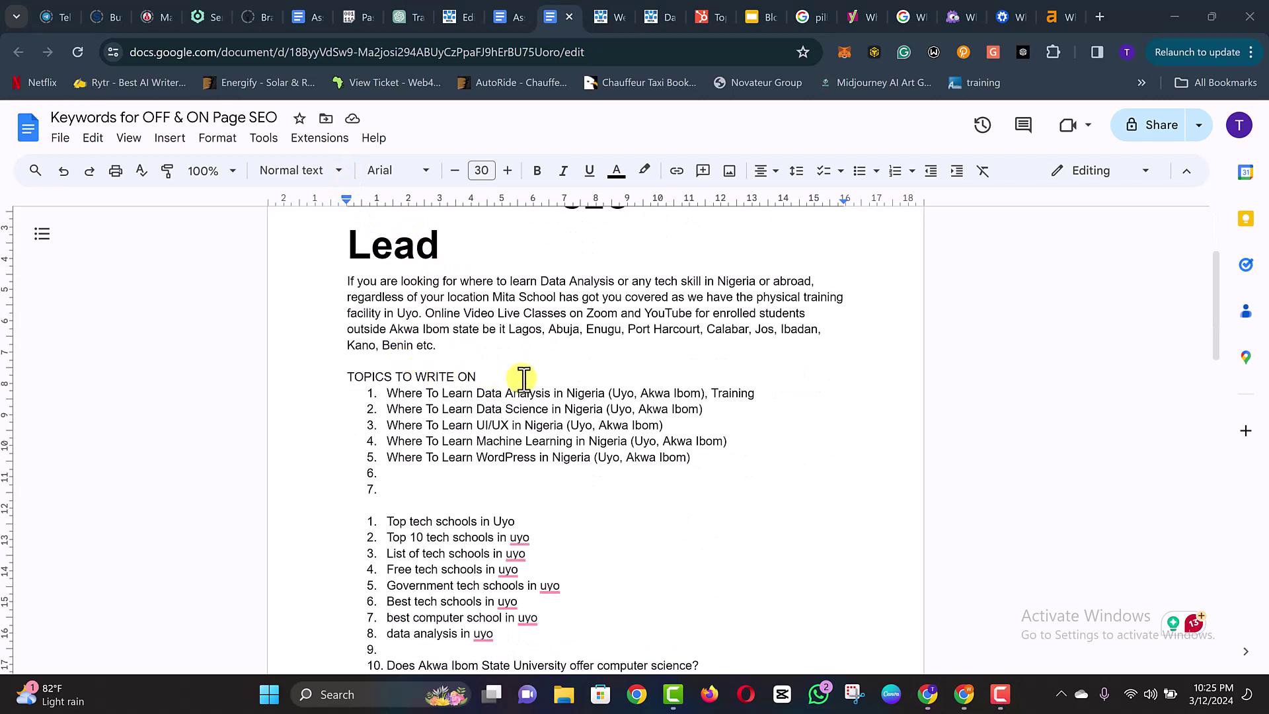
pyautogui.click(562, 374)
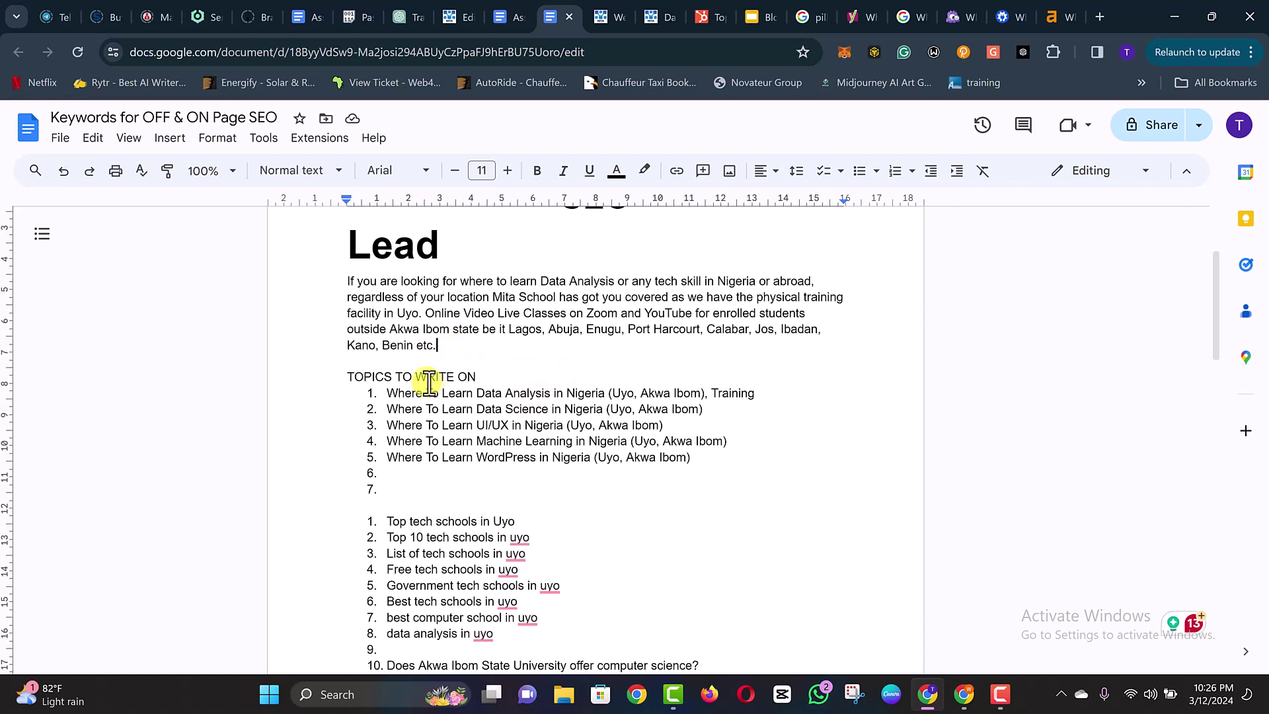
pyautogui.moveTo(391, 394); pyautogui.dragTo(731, 394)
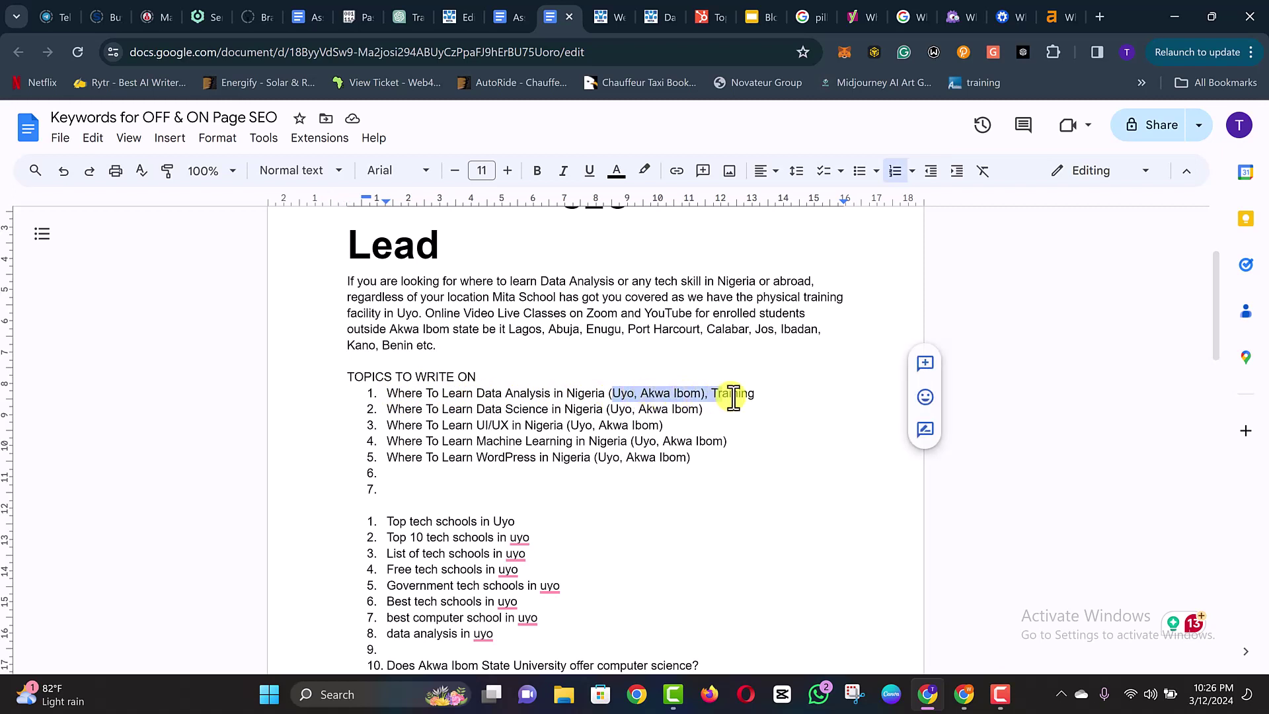
pyautogui.click(730, 395)
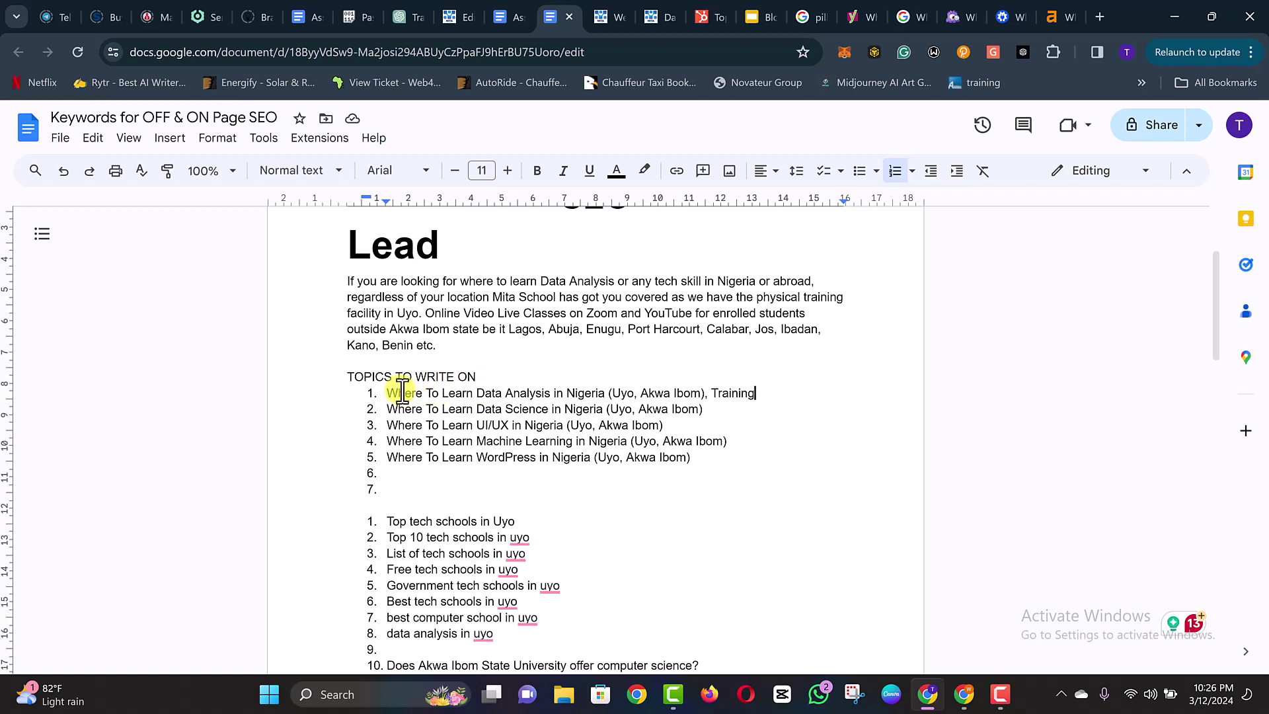
pyautogui.moveTo(427, 393); pyautogui.dragTo(398, 393)
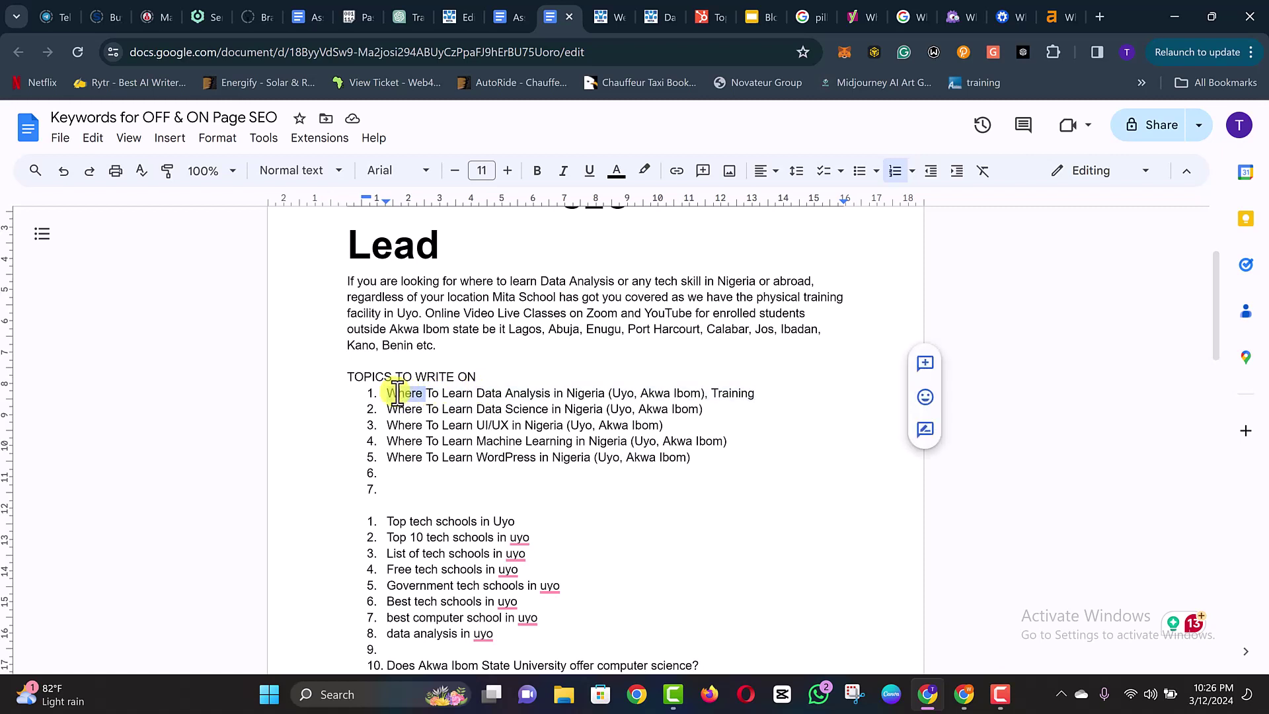
pyautogui.tripleClick(406, 394)
pyautogui.hotkey('ctrl', 'c')
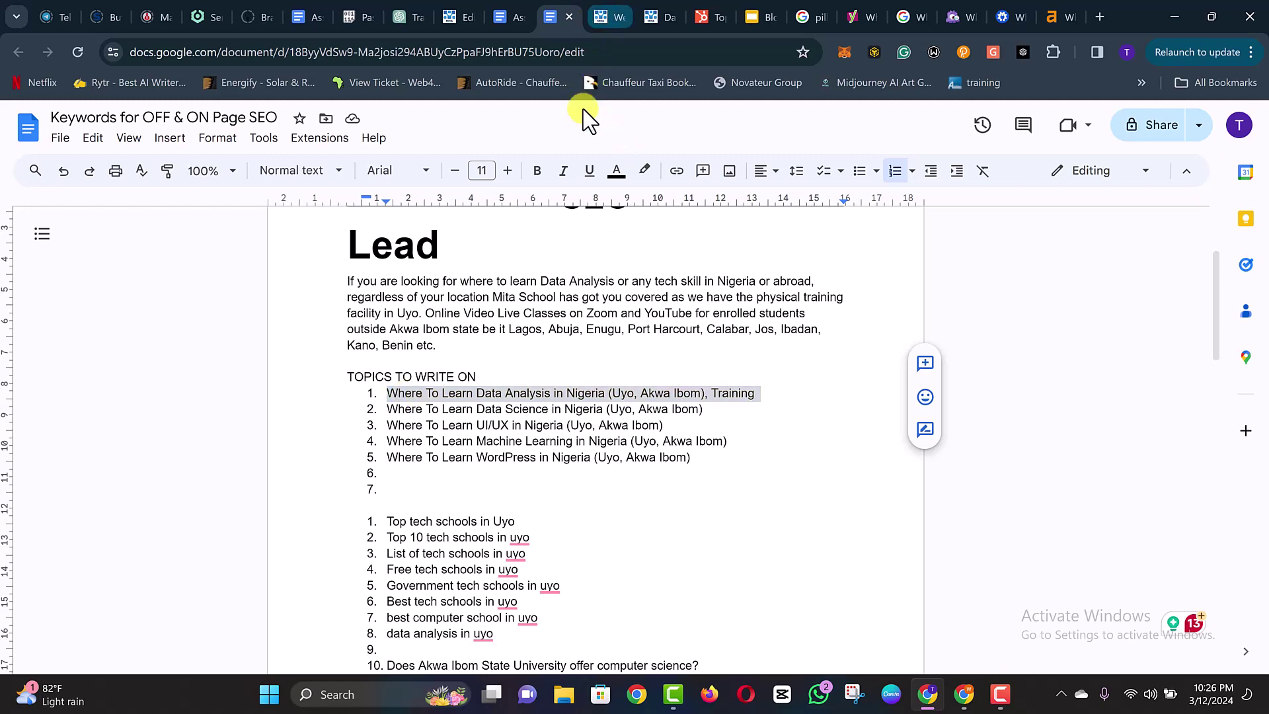
# - Look through the WordPress Design Online Training draft in the Mita School post editor, from its body text to the Edit Post heading
pyautogui.click(610, 18)
pyautogui.scroll(10, 438, 266)
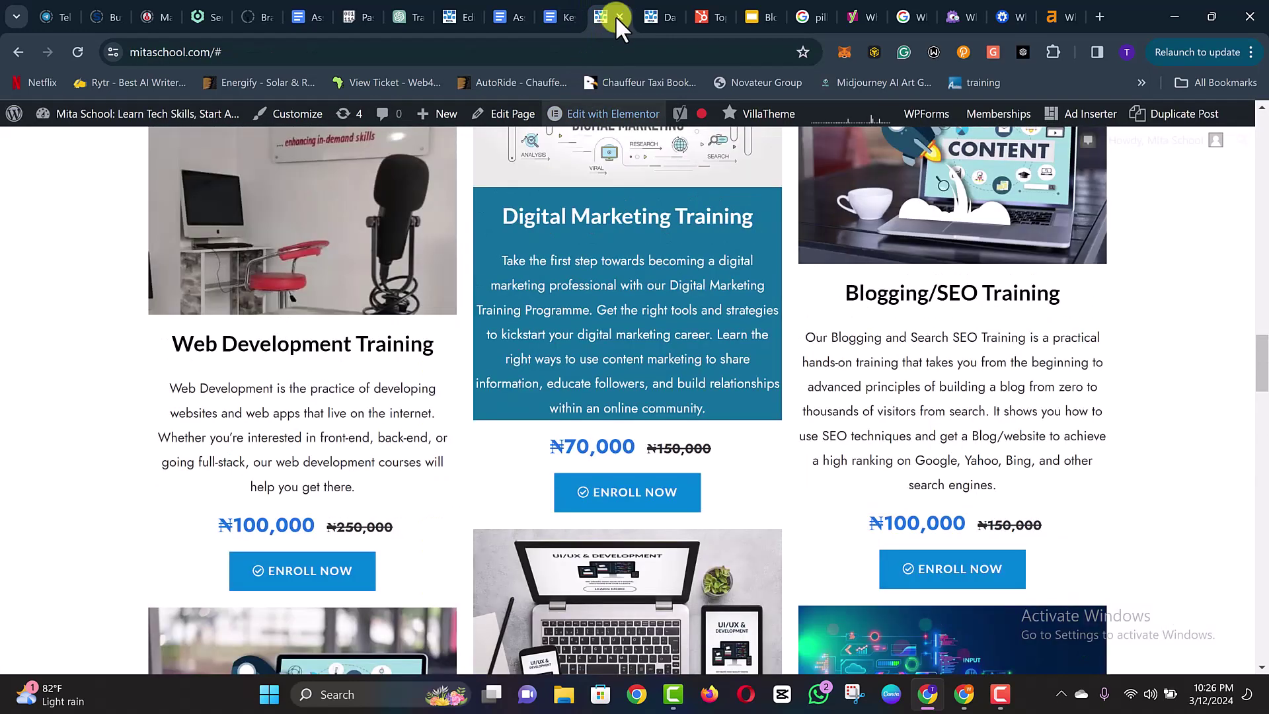
pyautogui.click(650, 14)
pyautogui.click(598, 13)
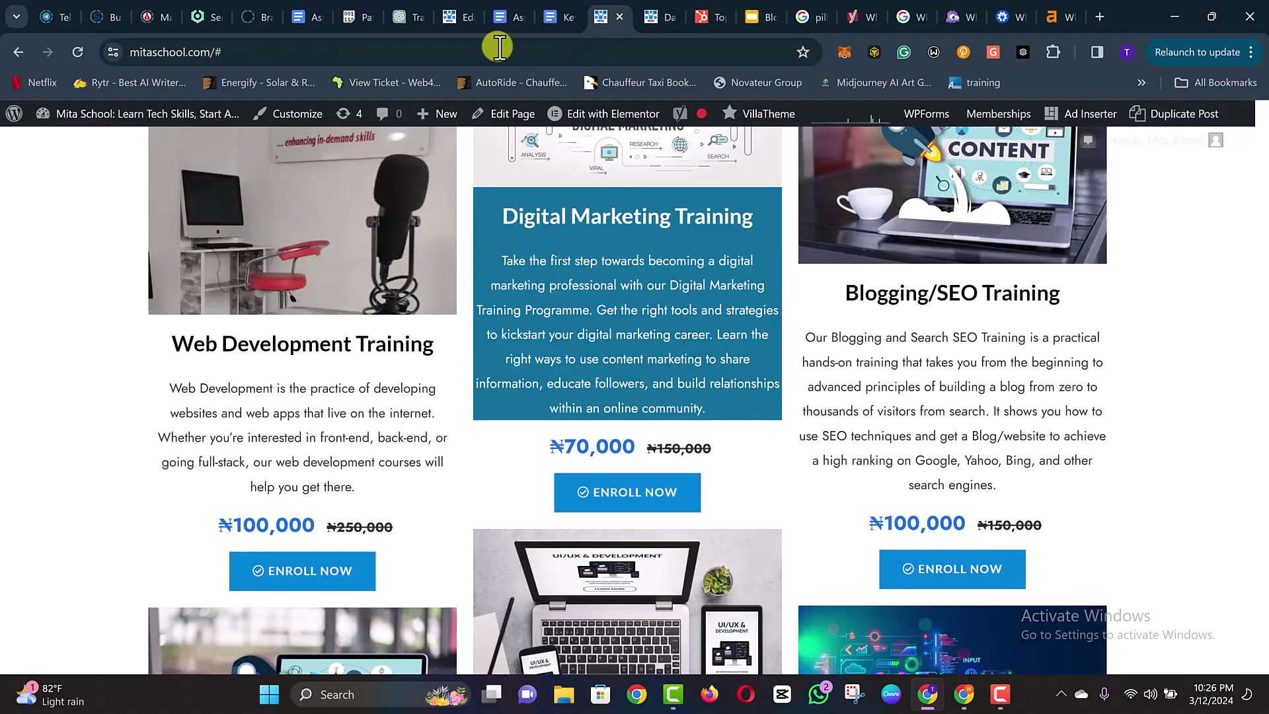
pyautogui.click(453, 14)
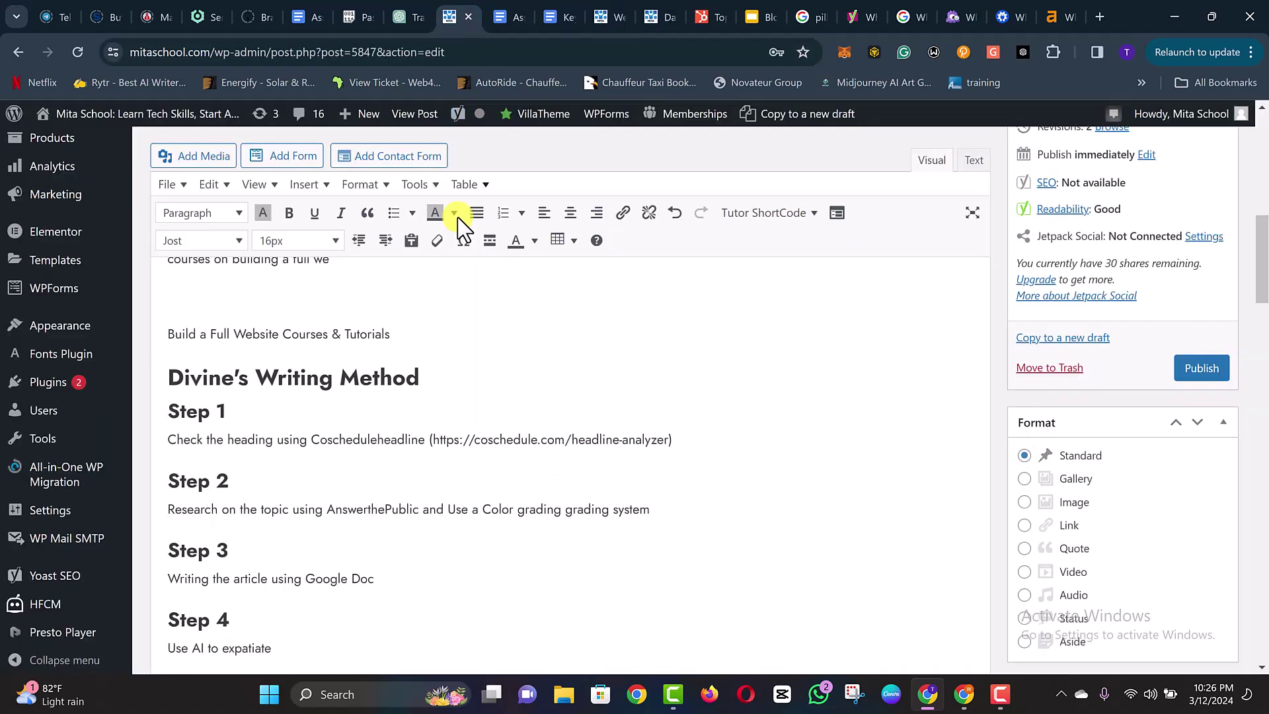
pyautogui.scroll(8, 431, 260)
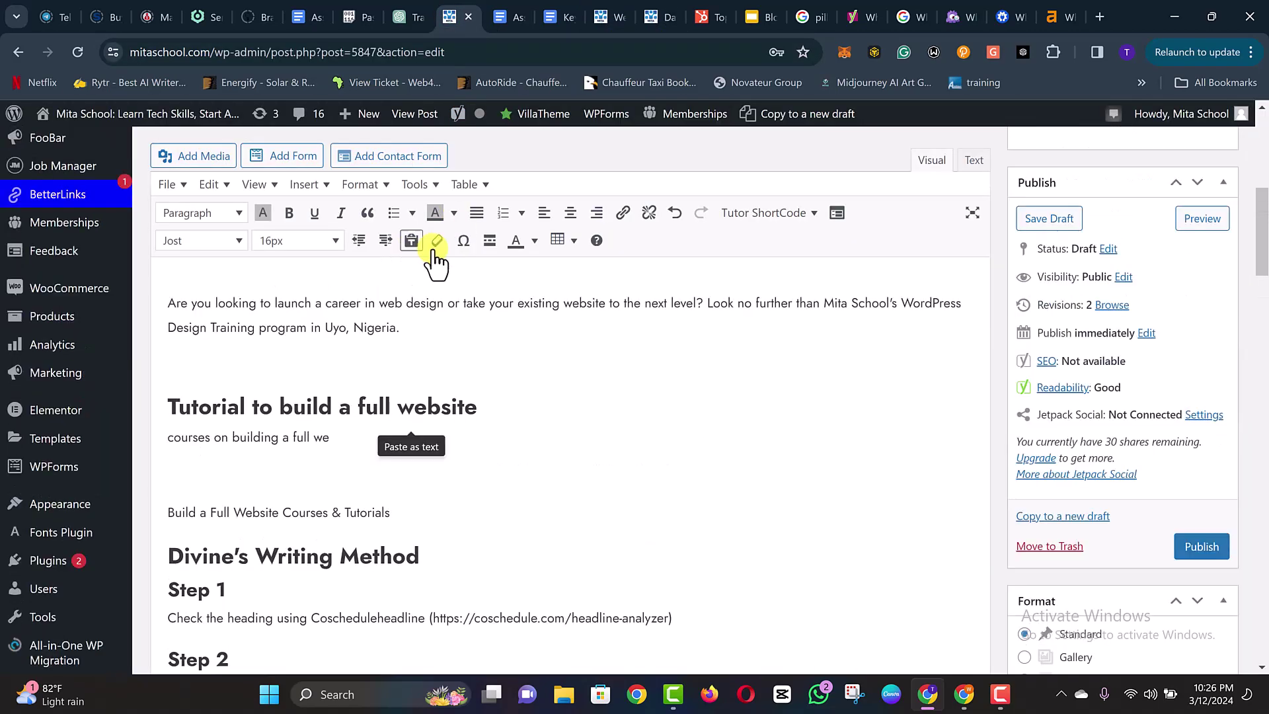
pyautogui.scroll(-5, 523, 282)
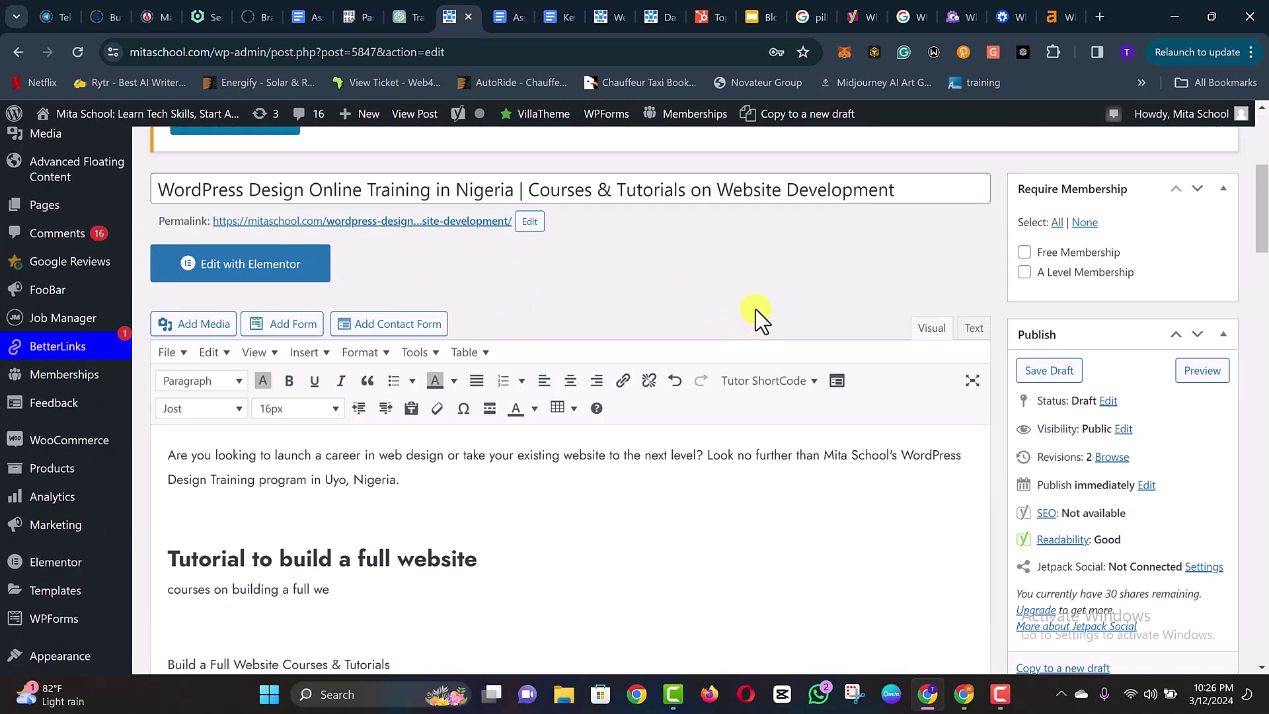
pyautogui.scroll(3, 755, 310)
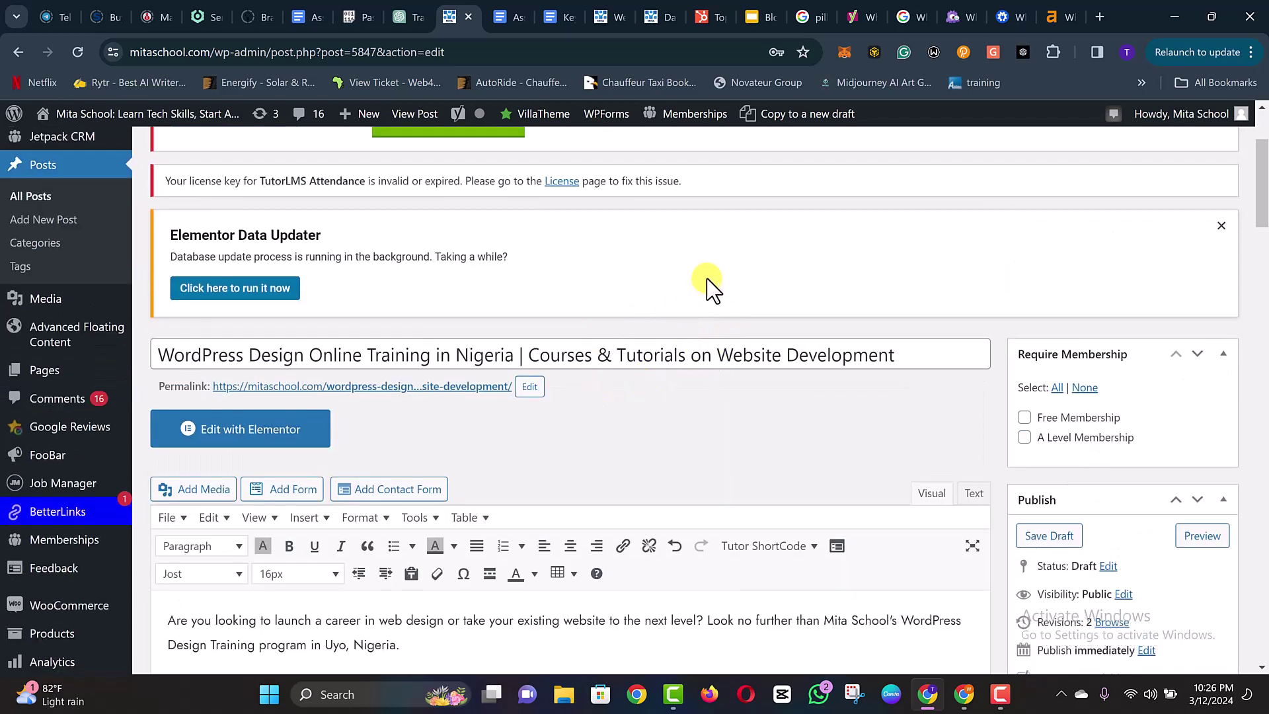
pyautogui.scroll(3, 709, 285)
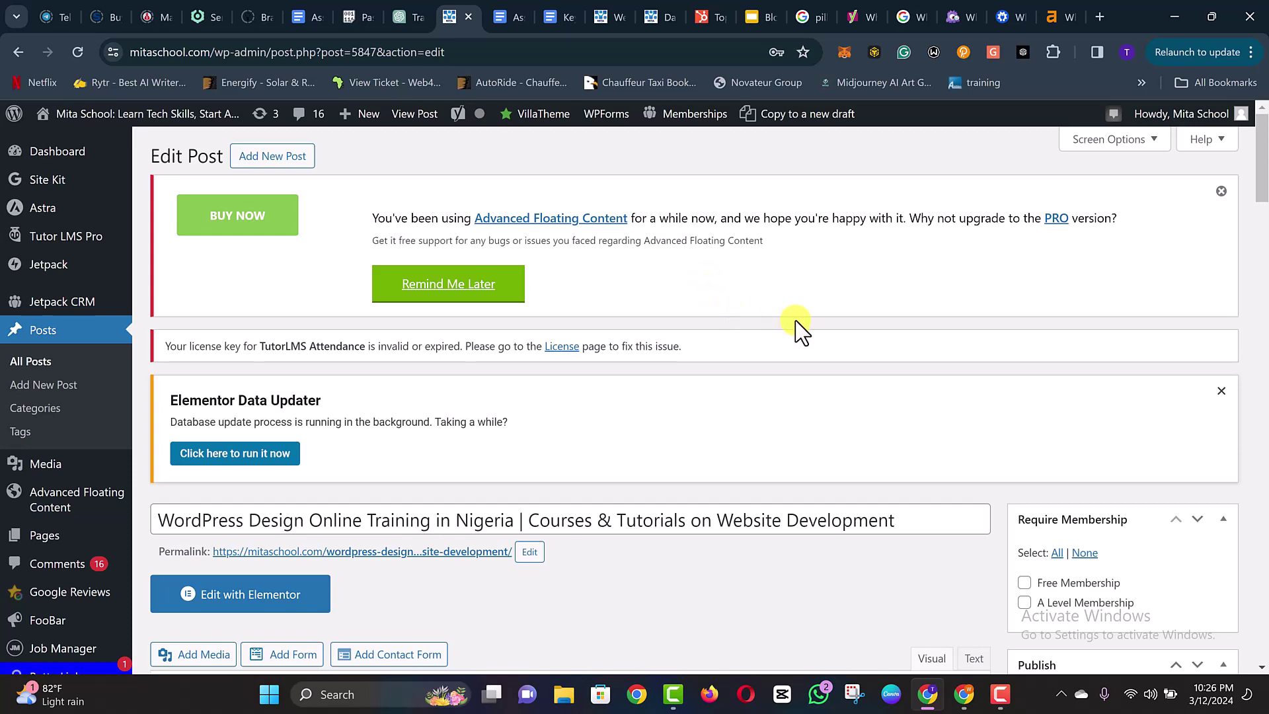
pyautogui.scroll(-3, 794, 319)
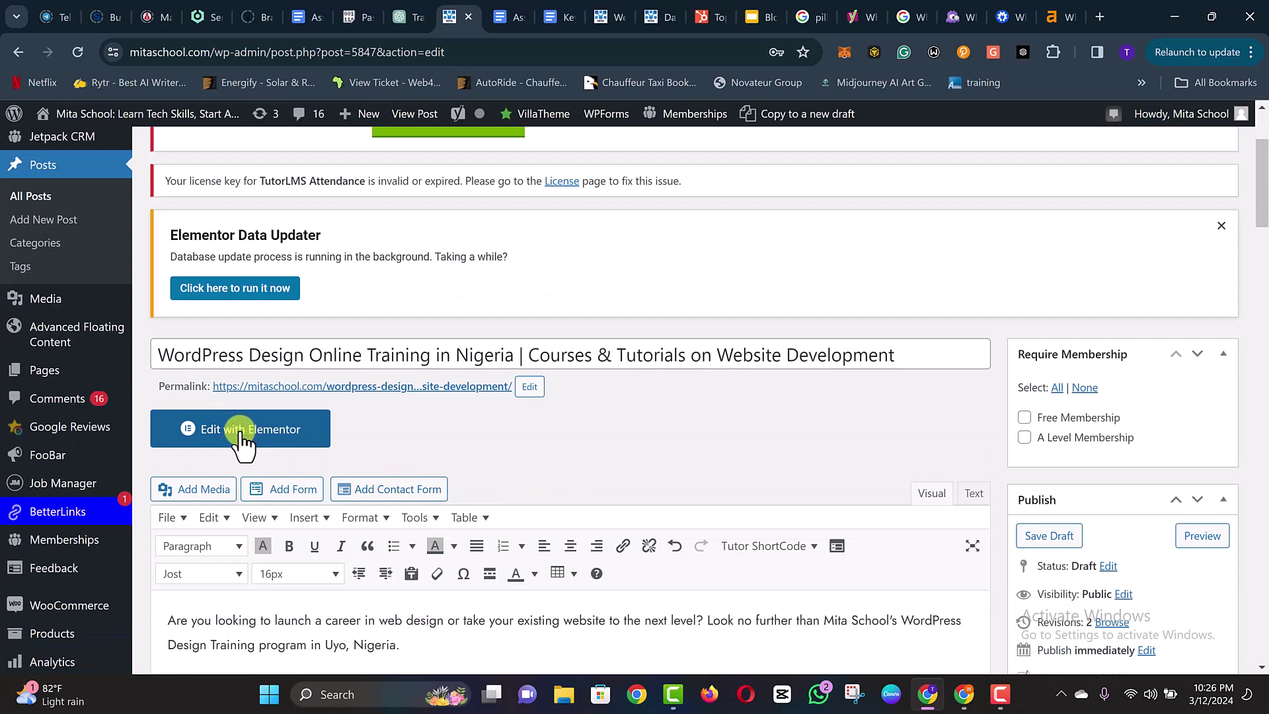
pyautogui.scroll(-3, 589, 467)
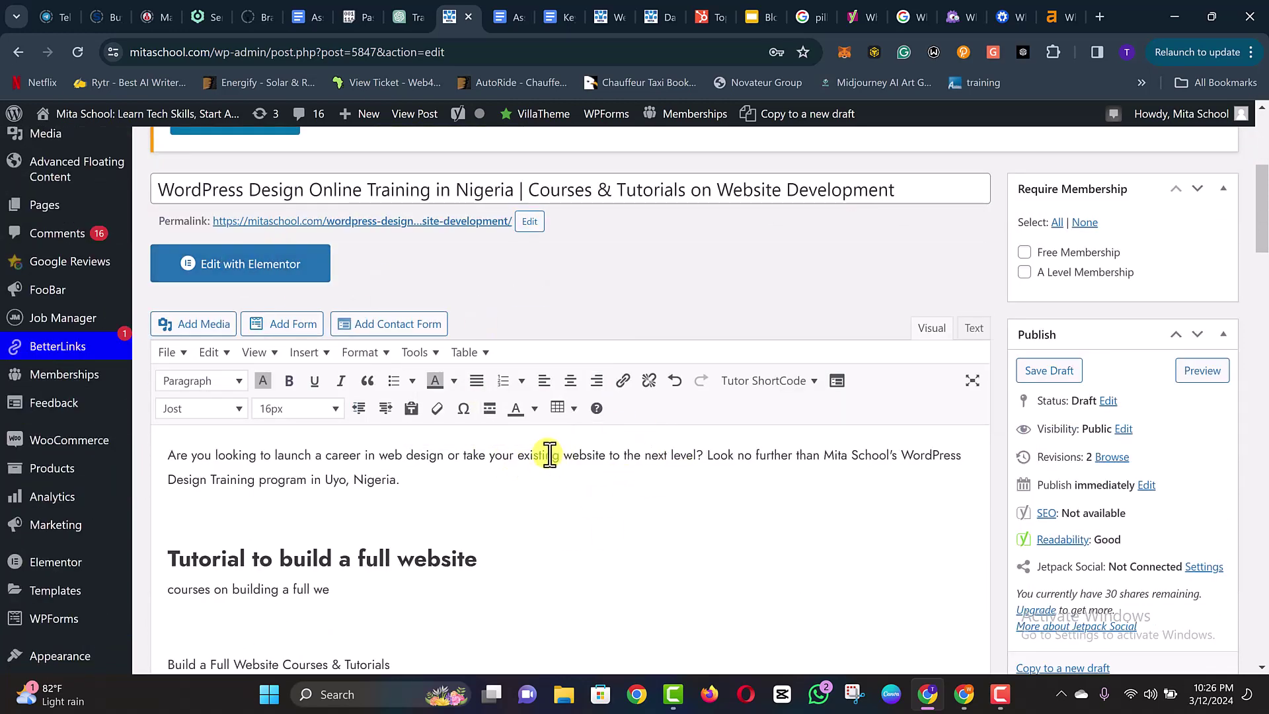
pyautogui.scroll(1, 743, 281)
pyautogui.scroll(5, 744, 281)
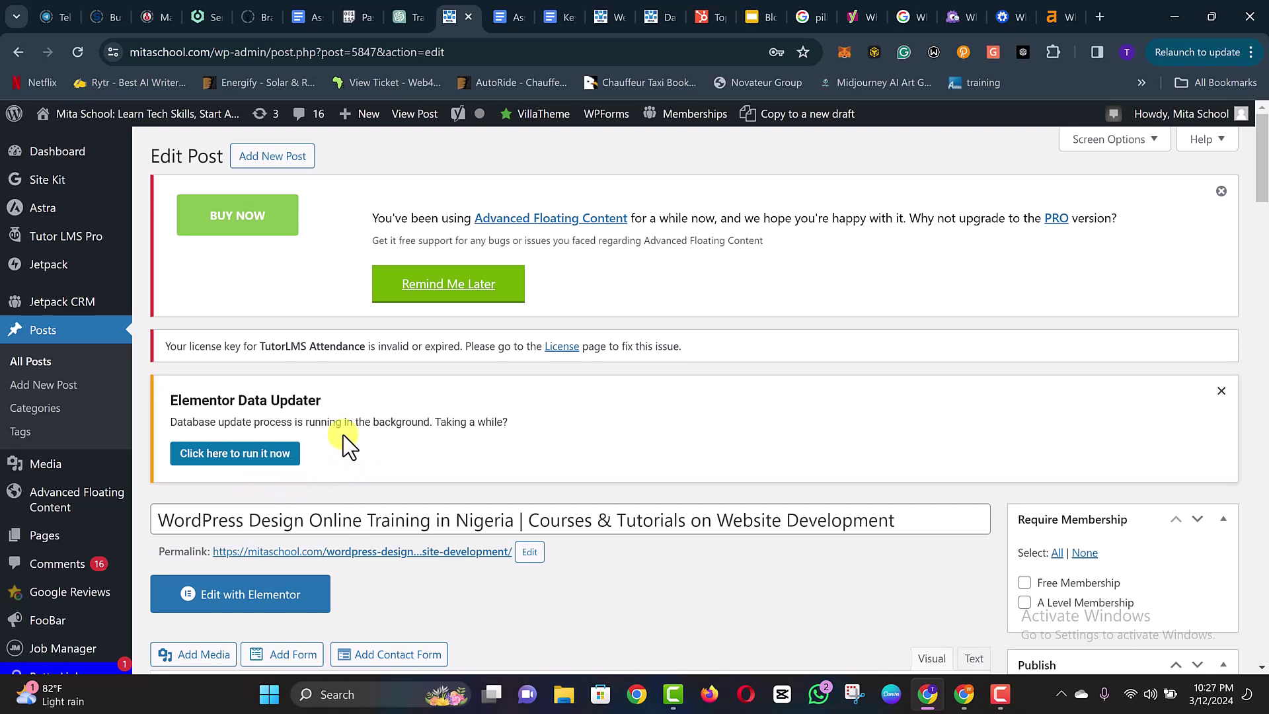
# - Create a new post and paste the copied topic "Where To Learn Data Analysis in Nigeria (Uyo, Akwa Ibom), Training" as its title
pyautogui.moveTo(368, 124)
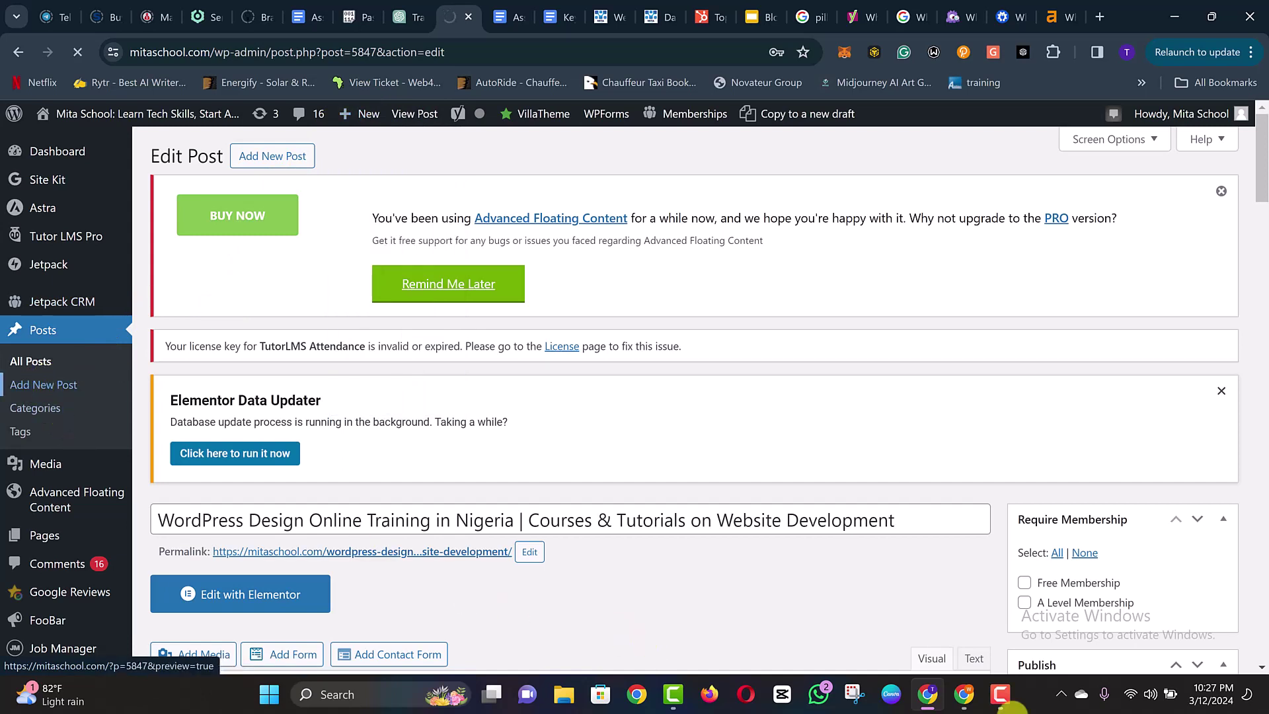
pyautogui.click(1002, 695)
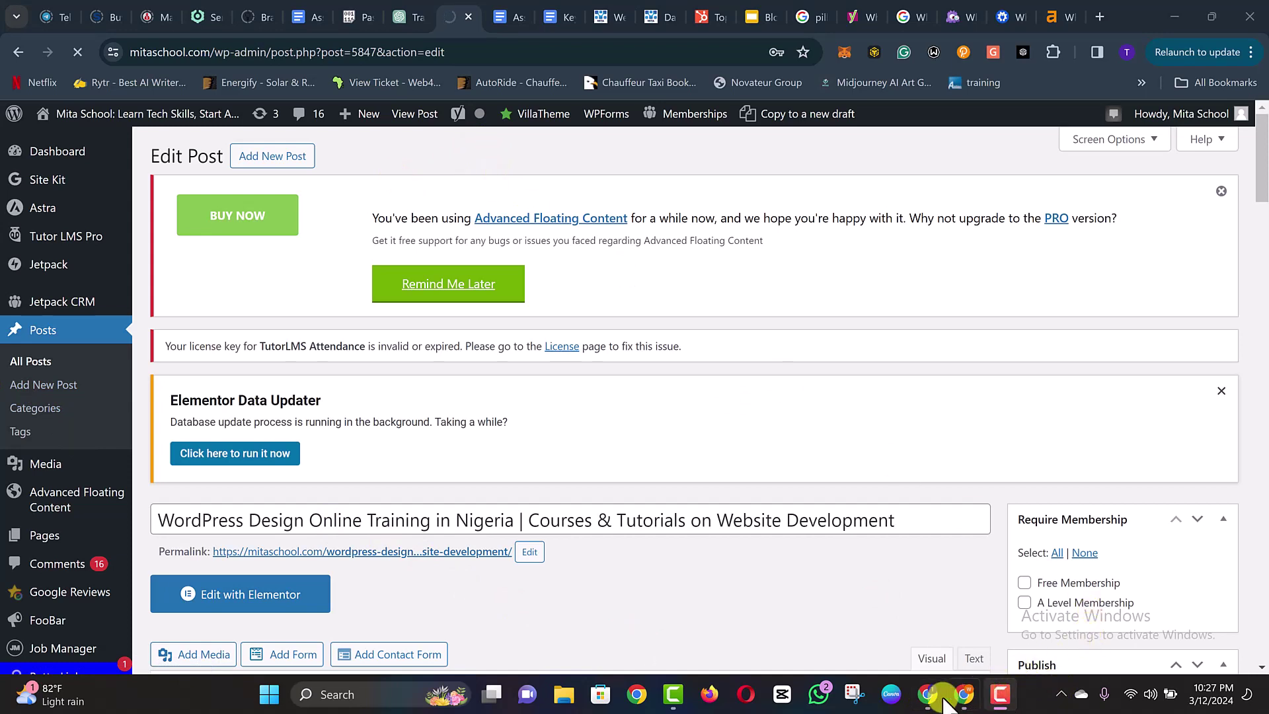
pyautogui.click(250, 157)
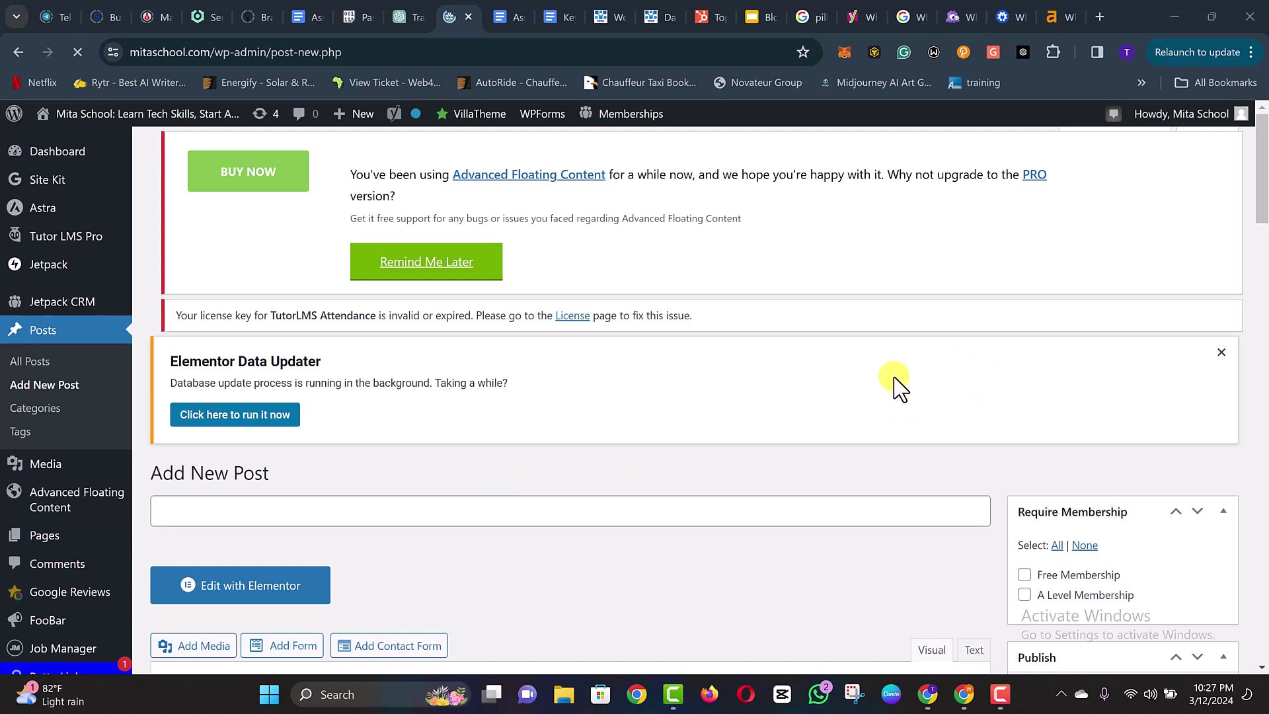
pyautogui.scroll(-1, 383, 462)
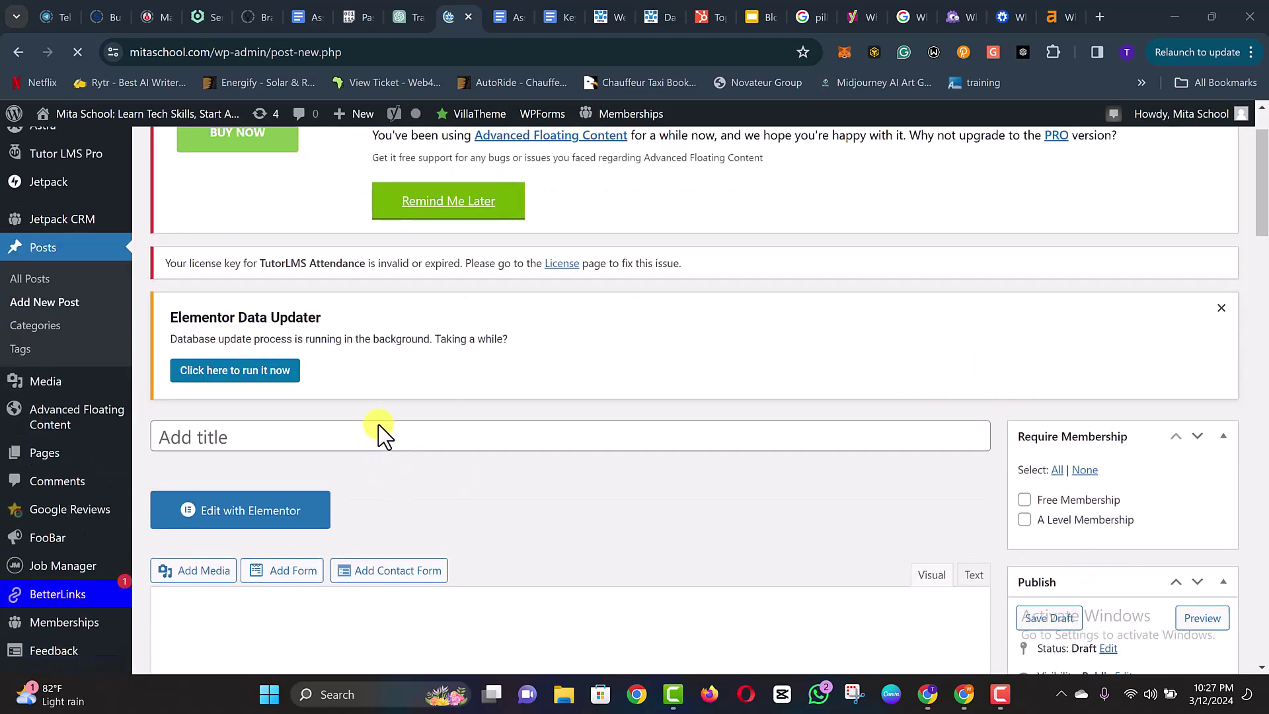
pyautogui.click(344, 433)
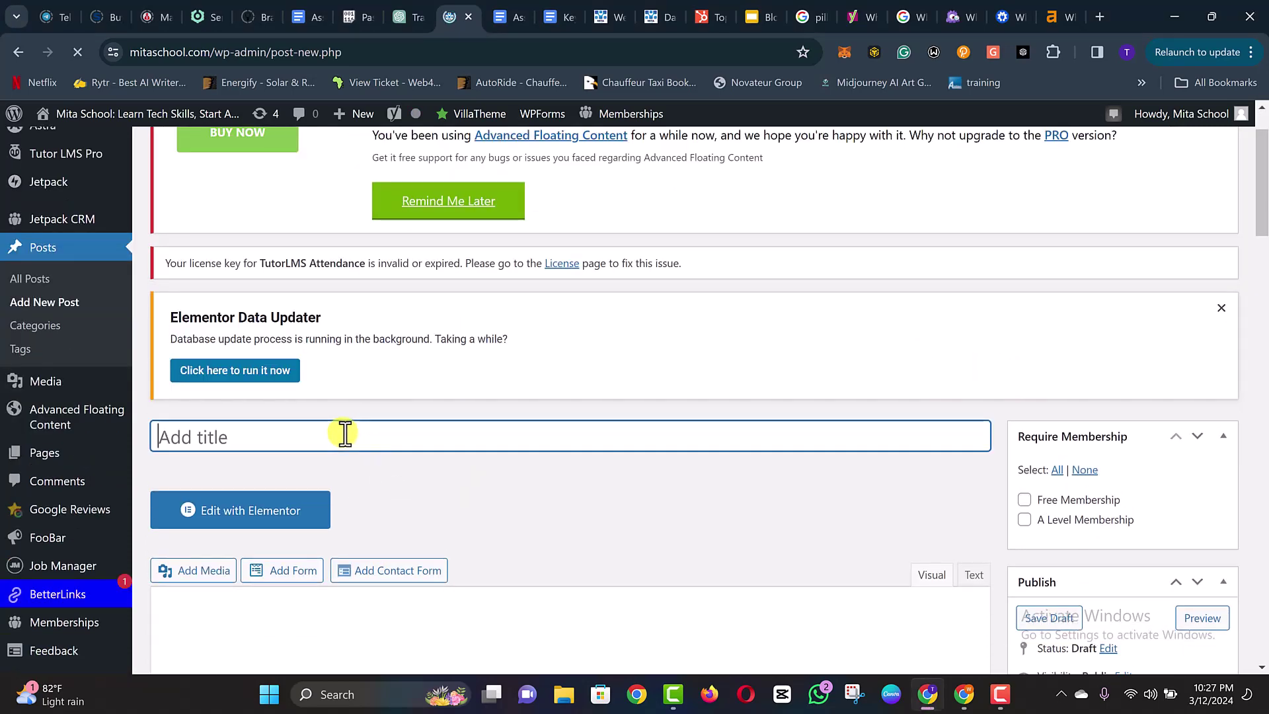
pyautogui.hotkey('ctrl', 'v')
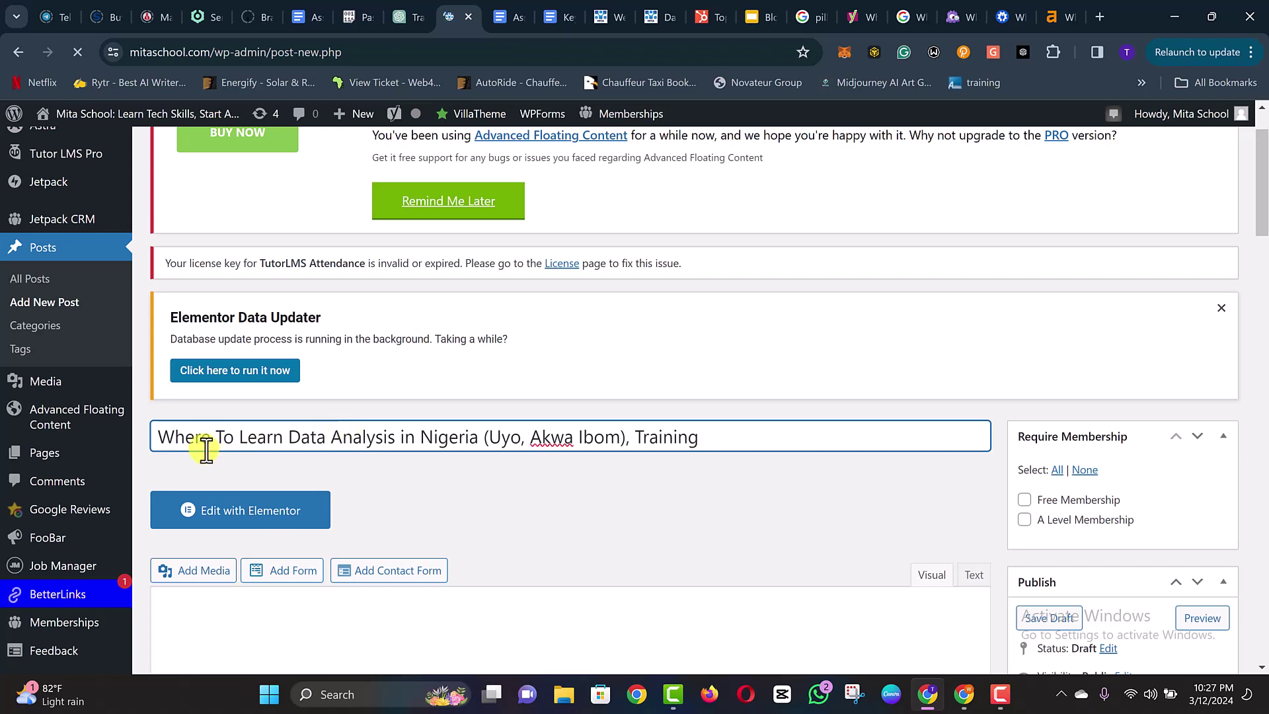
pyautogui.click(739, 396)
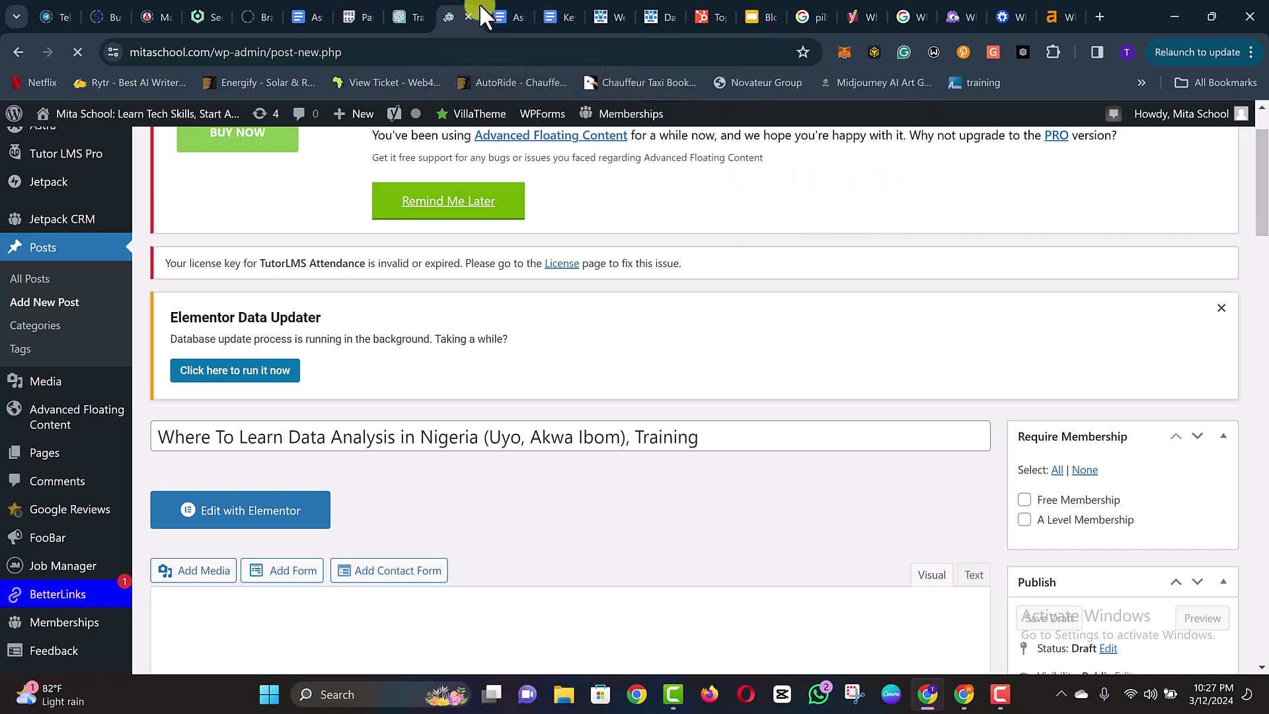
# - Place the new post's browser tab beside the presentation and review the slide's Pick a Topic and Research on the topic items
pyautogui.moveTo(679, 5); pyautogui.dragTo(715, 5)
pyautogui.click(757, 13)
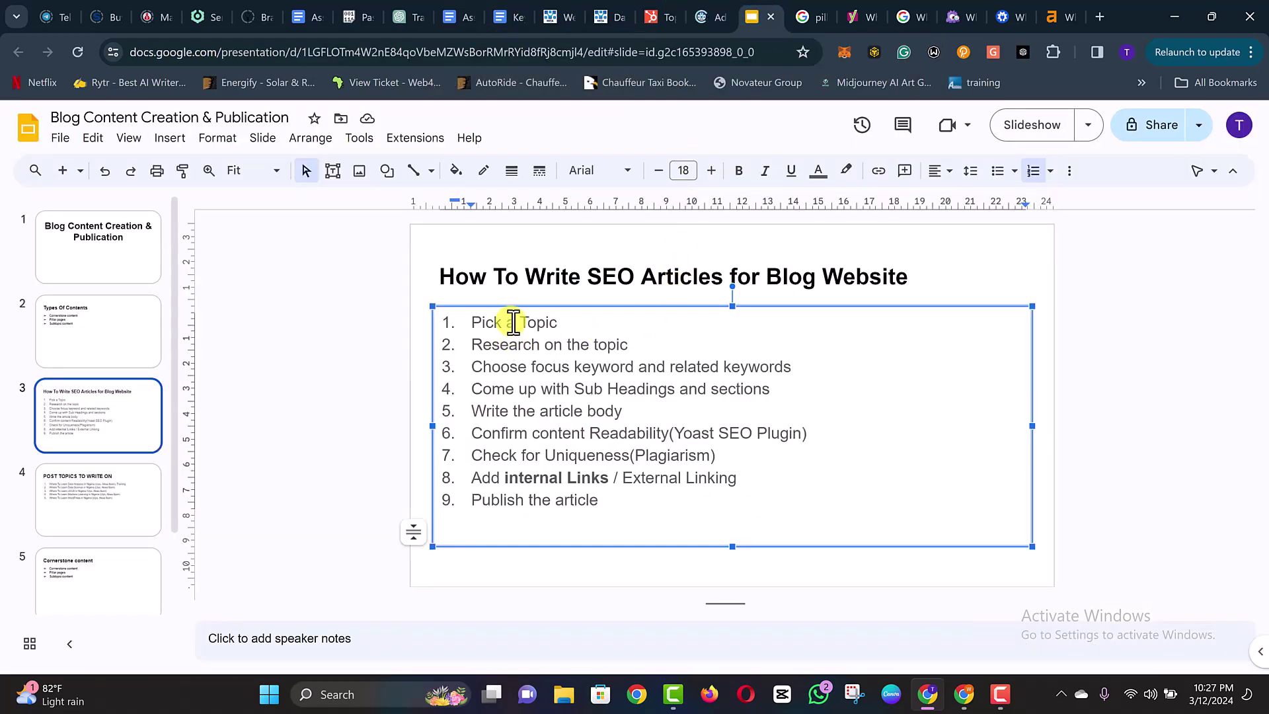
pyautogui.click(715, 11)
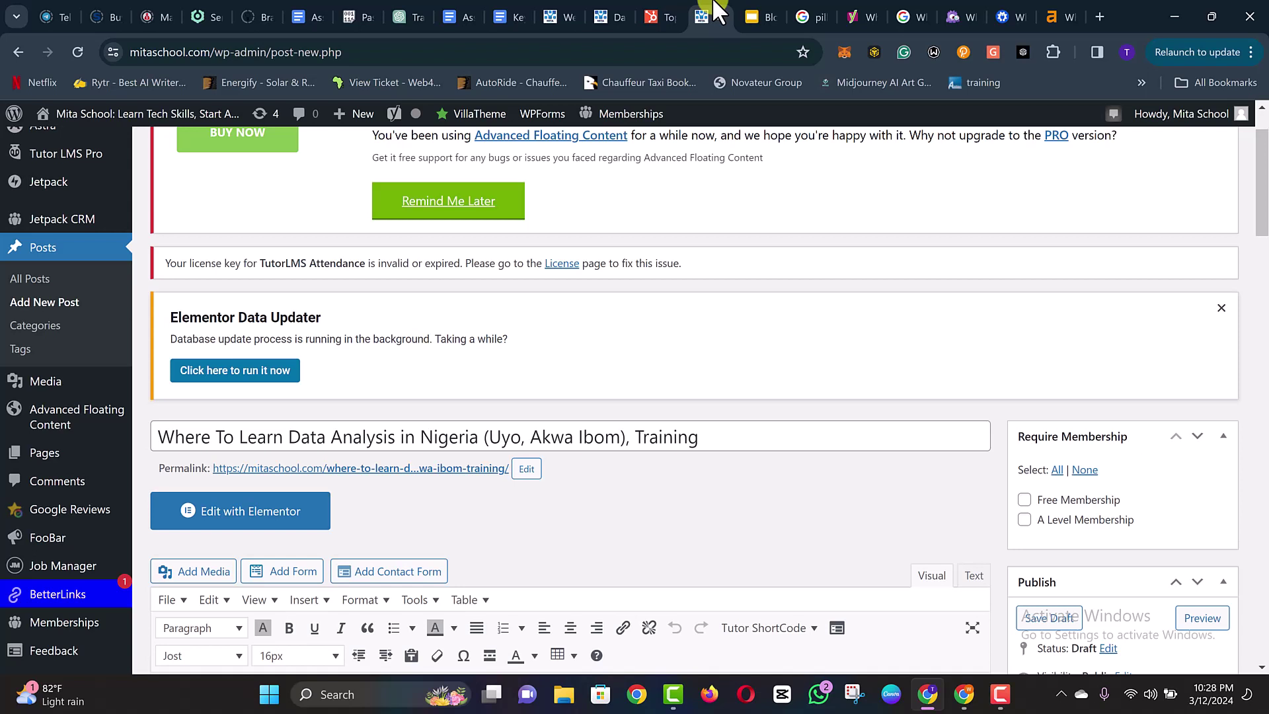
pyautogui.click(752, 11)
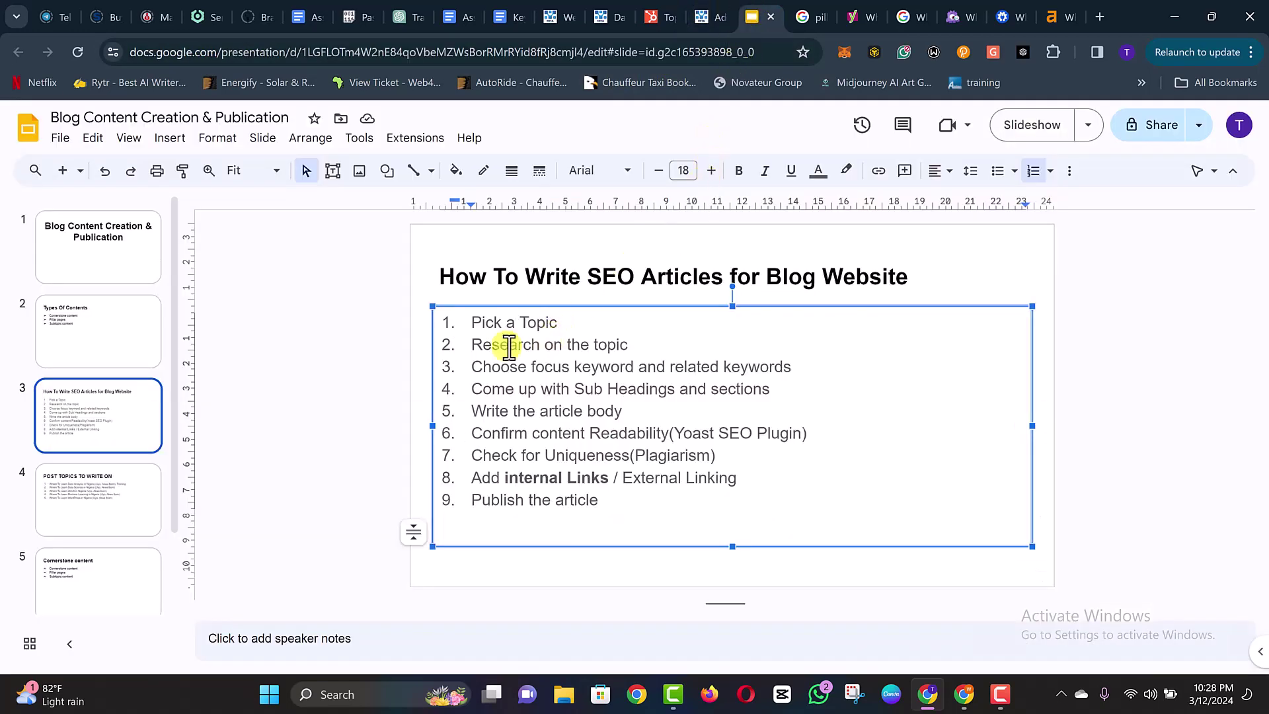
pyautogui.moveTo(476, 349); pyautogui.dragTo(581, 353)
pyautogui.click(616, 353)
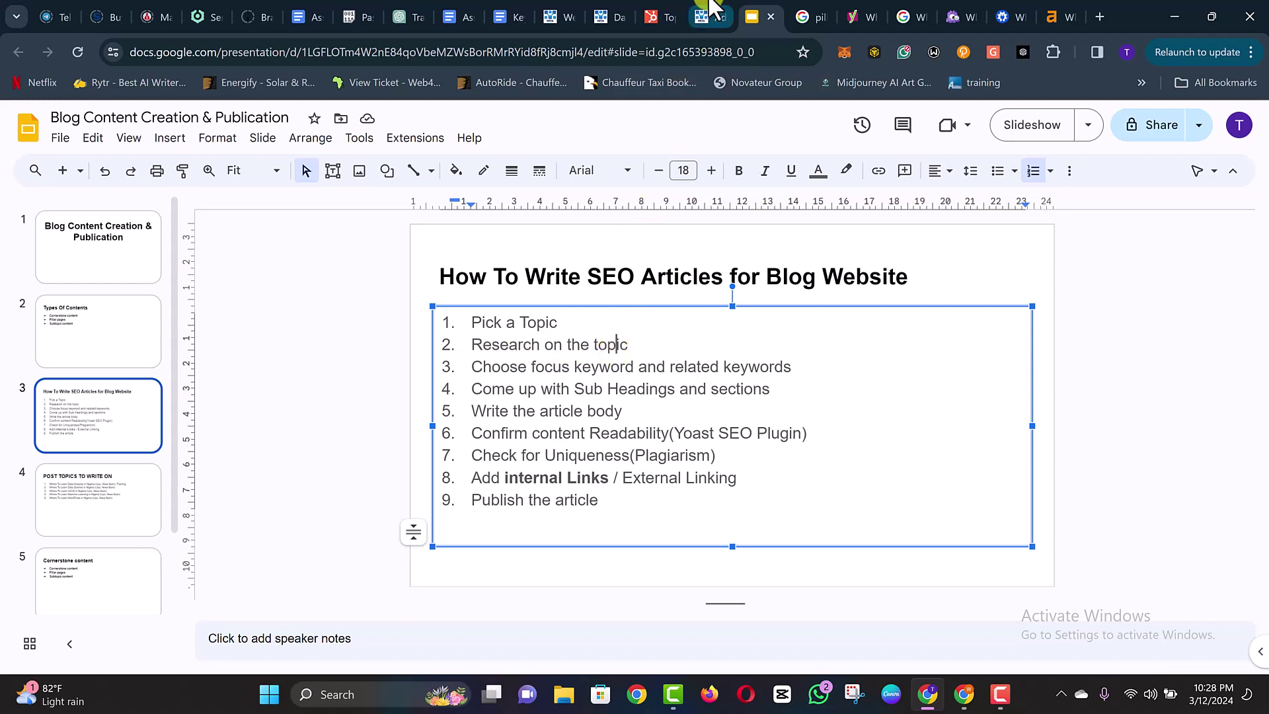
# - Search Google for the new post's full title from the post editor
pyautogui.click(709, 16)
pyautogui.click(444, 435)
pyautogui.hotkey('ctrl', 'a')
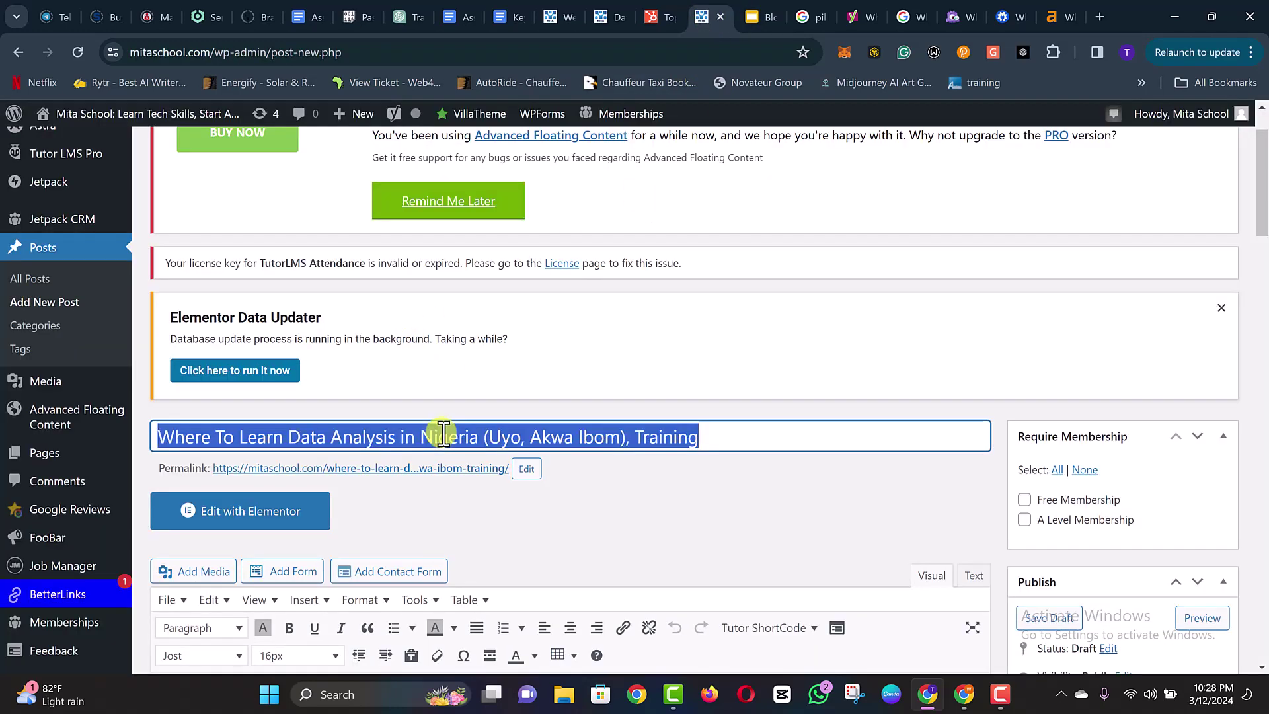
pyautogui.click(444, 435)
pyautogui.tripleClick(442, 433)
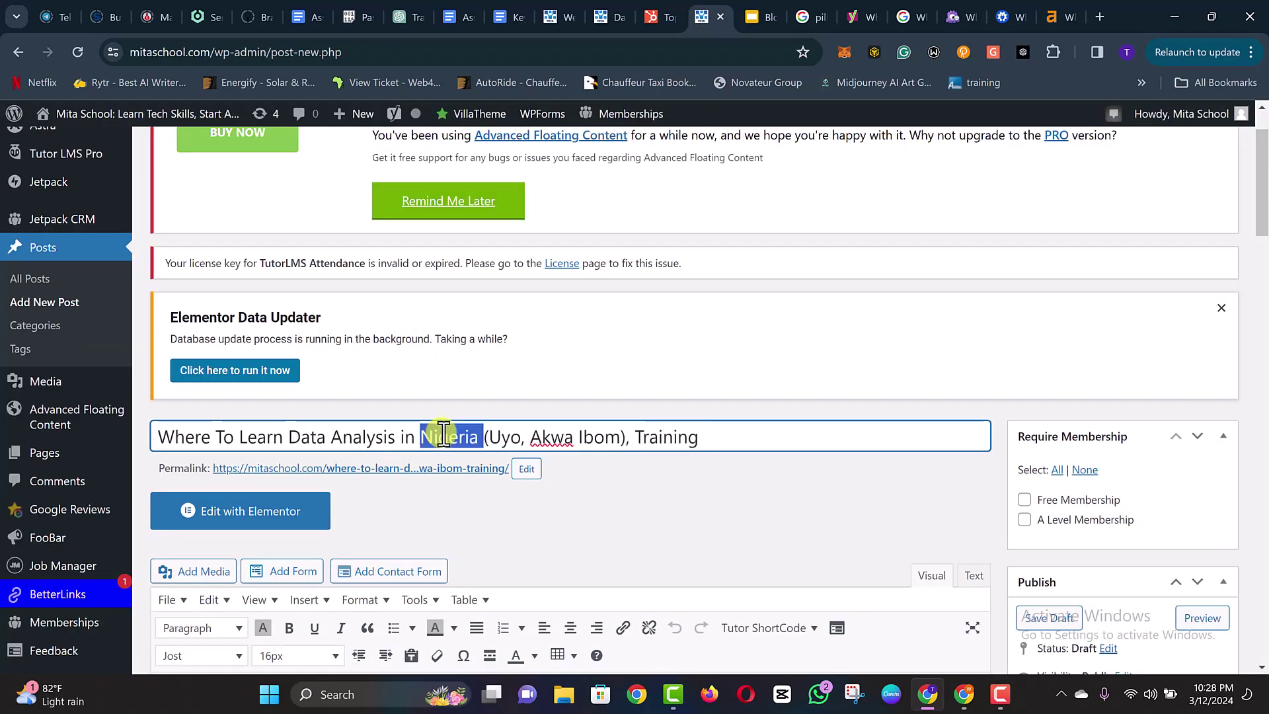
pyautogui.rightClick(440, 431)
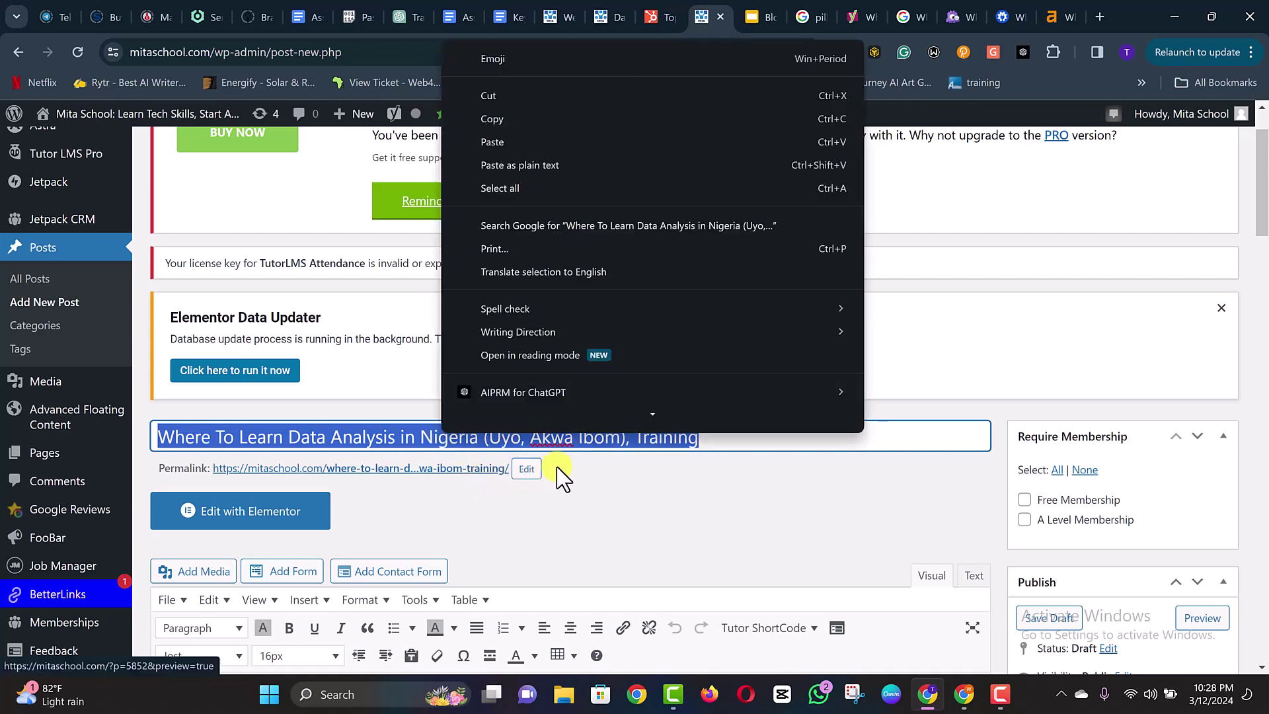
pyautogui.click(568, 226)
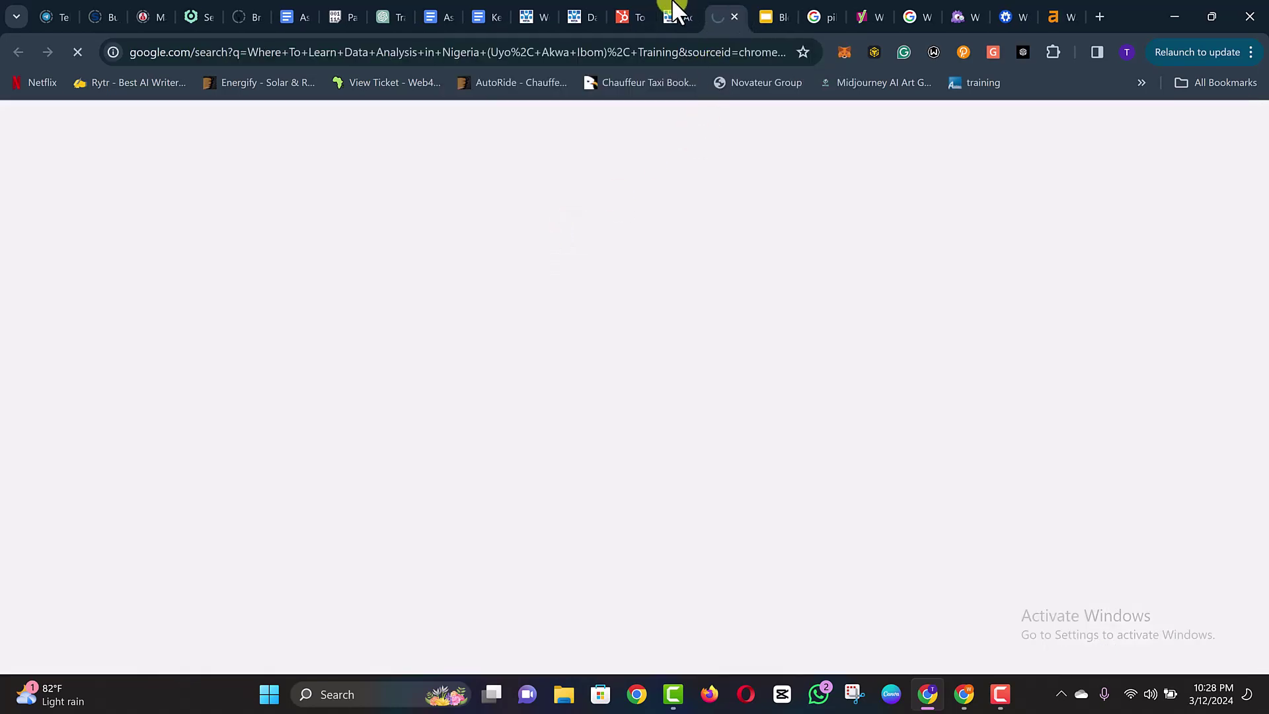
# - Search Google for only the "Where To Learn Data Analysis" part of the post title
pyautogui.click(674, 13)
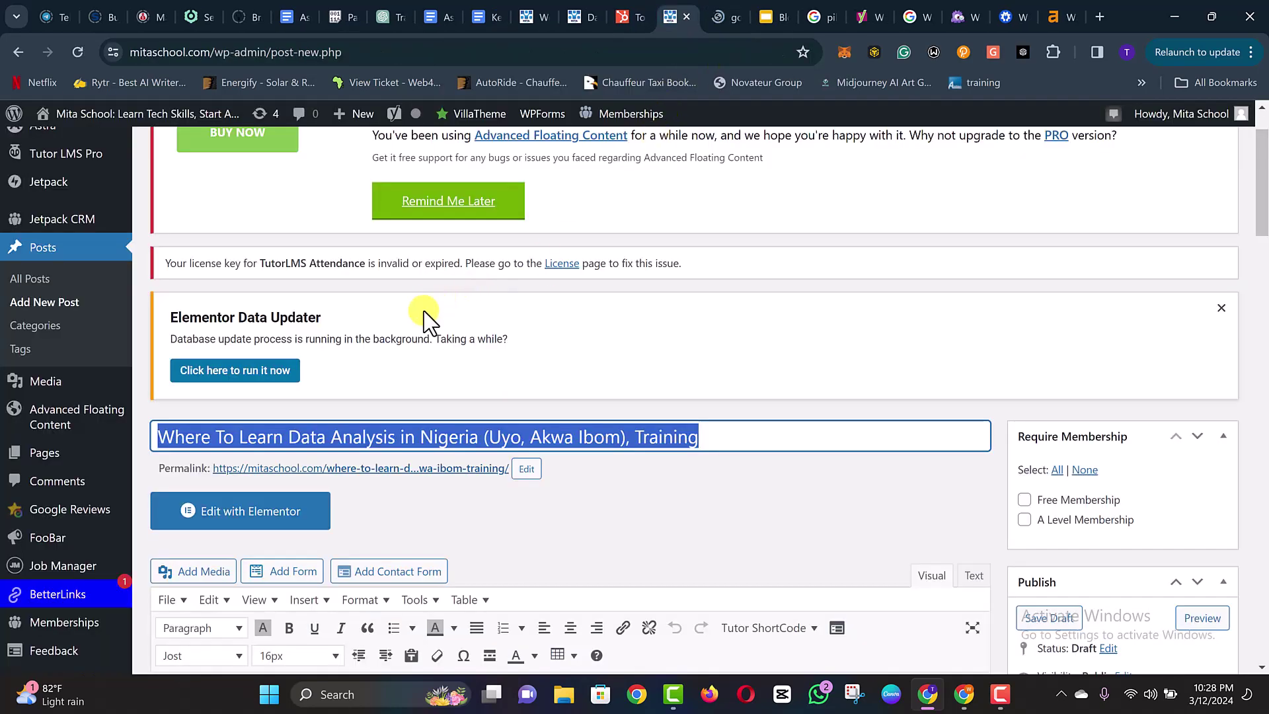
pyautogui.click(443, 437)
pyautogui.click(164, 438)
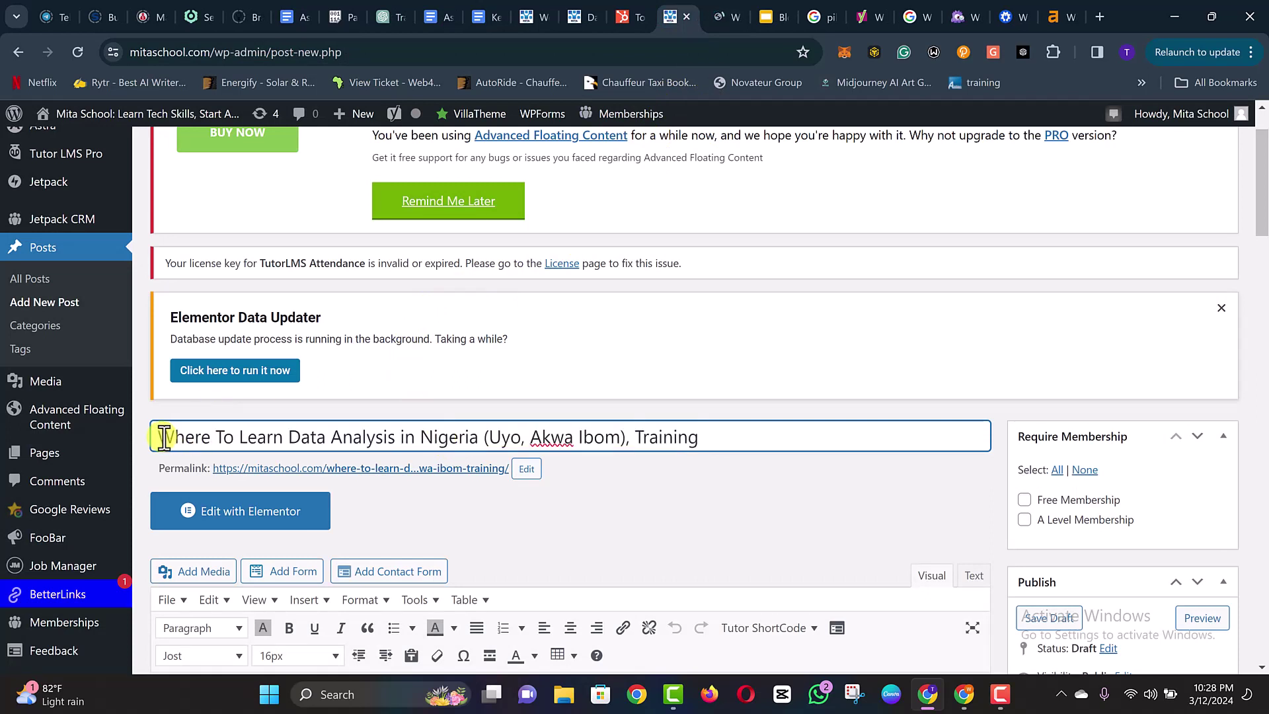
pyautogui.moveTo(172, 437); pyautogui.dragTo(397, 440)
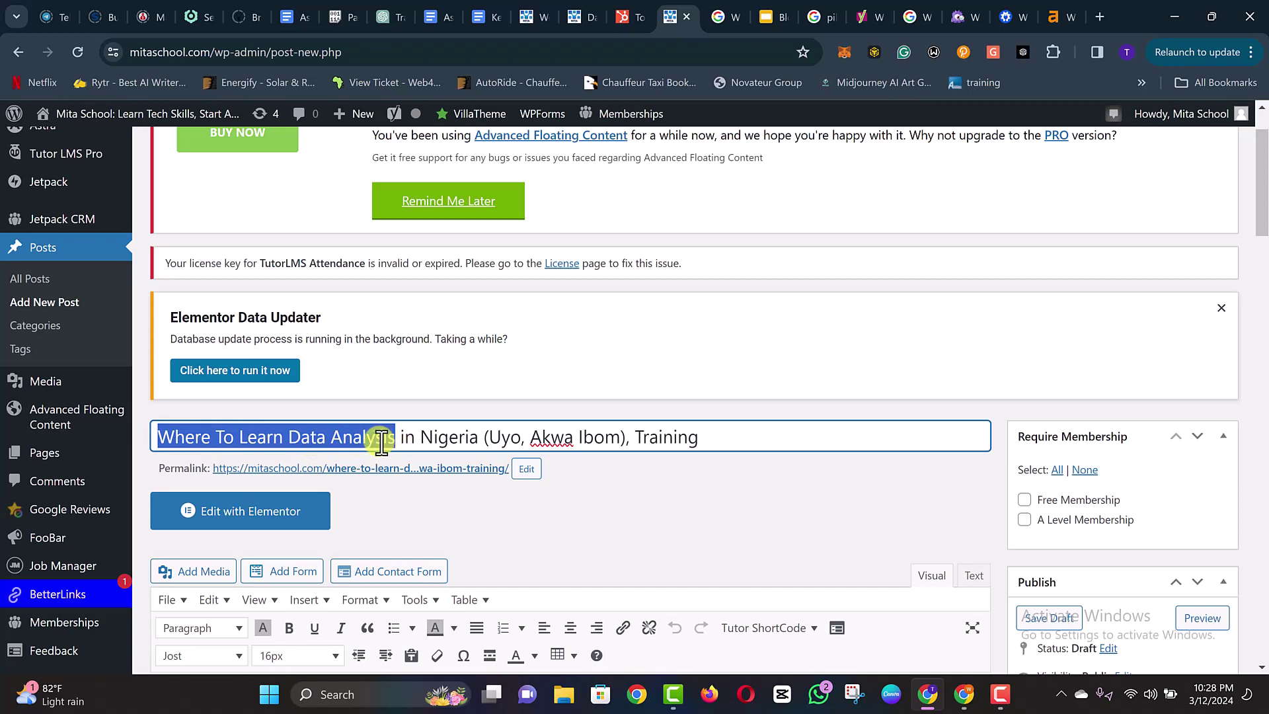
pyautogui.rightClick(387, 441)
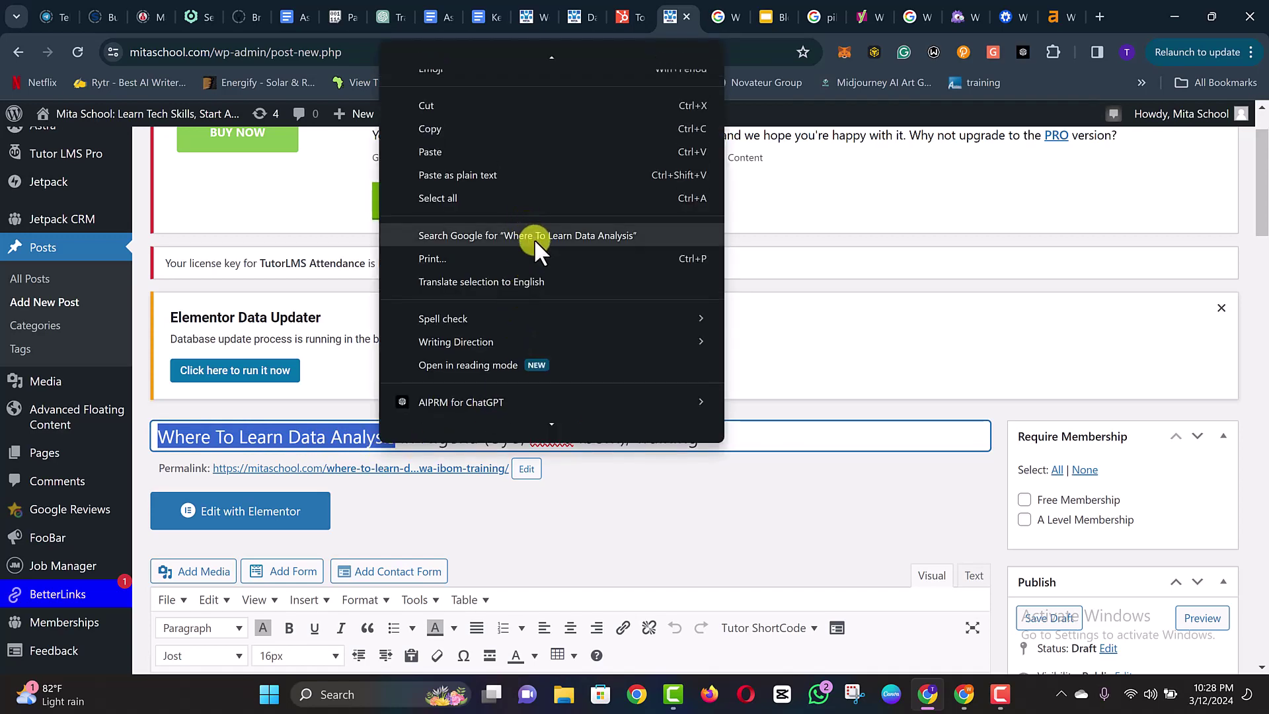
pyautogui.click(534, 240)
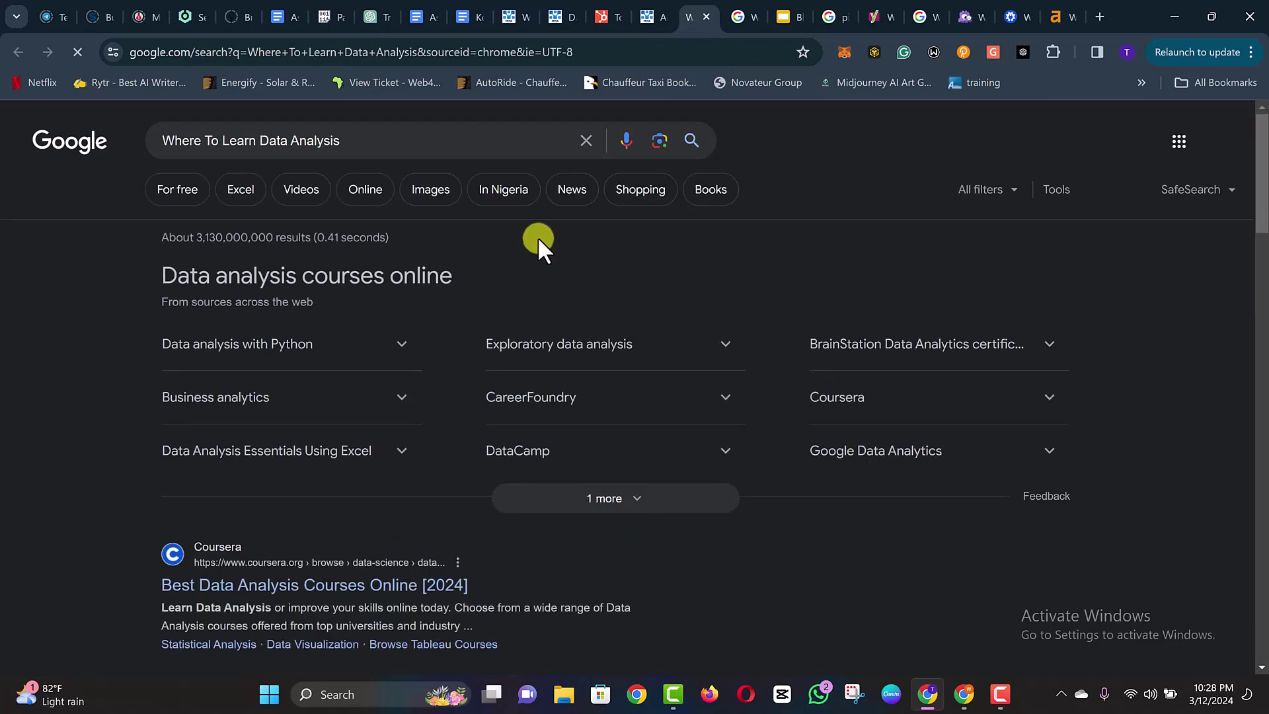
# - Examine the Google results for the full title, from the featured snippet through People also ask to the mitaschool.com listing
pyautogui.click(745, 10)
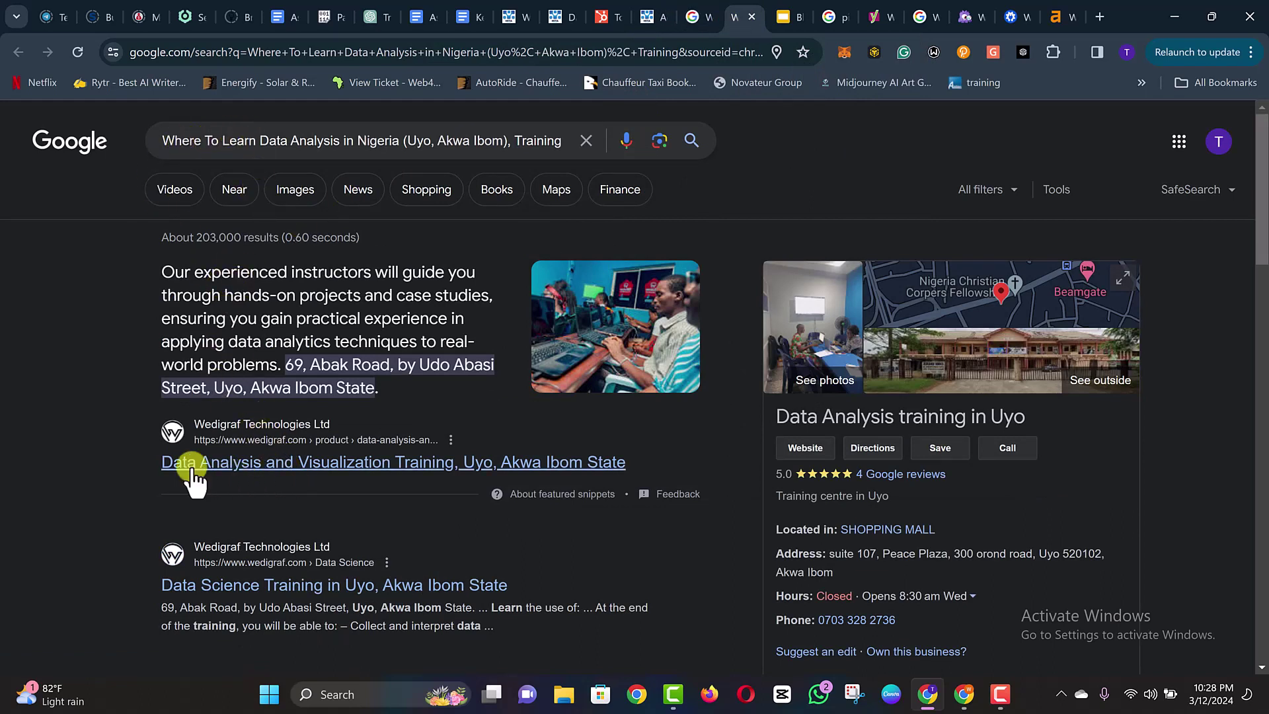
pyautogui.moveTo(242, 270); pyautogui.dragTo(247, 269)
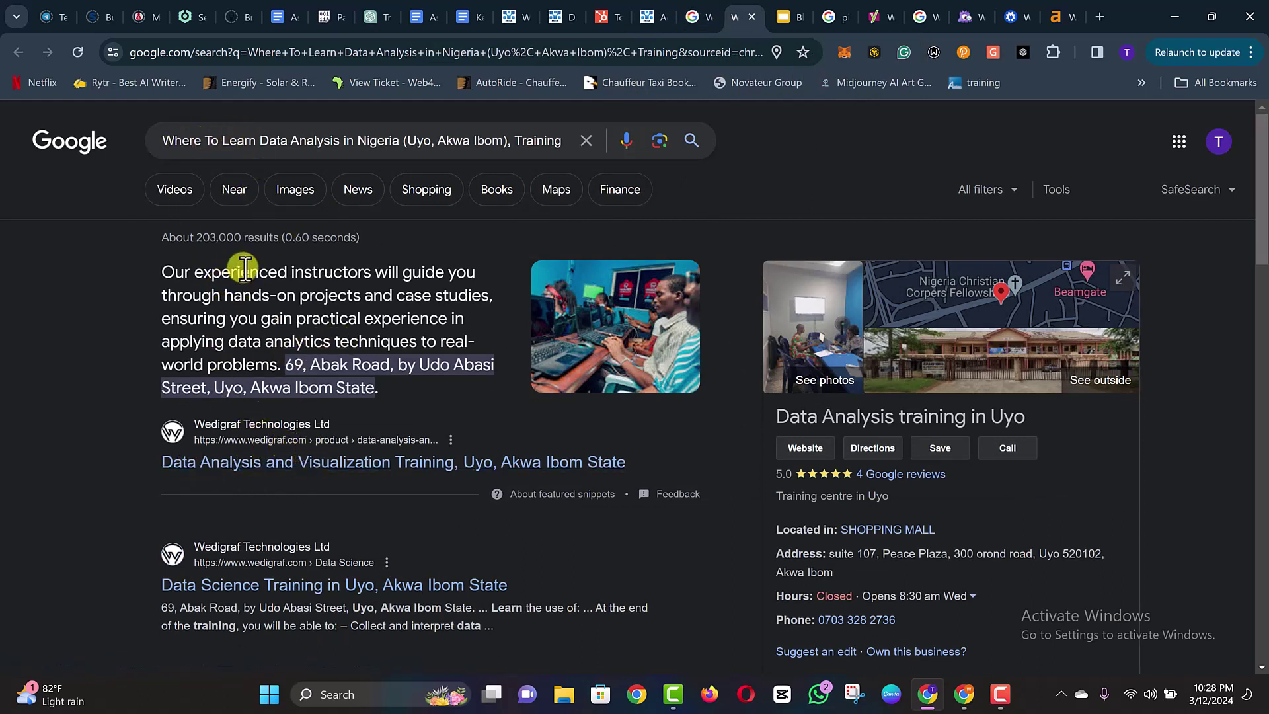
pyautogui.scroll(-8, 264, 297)
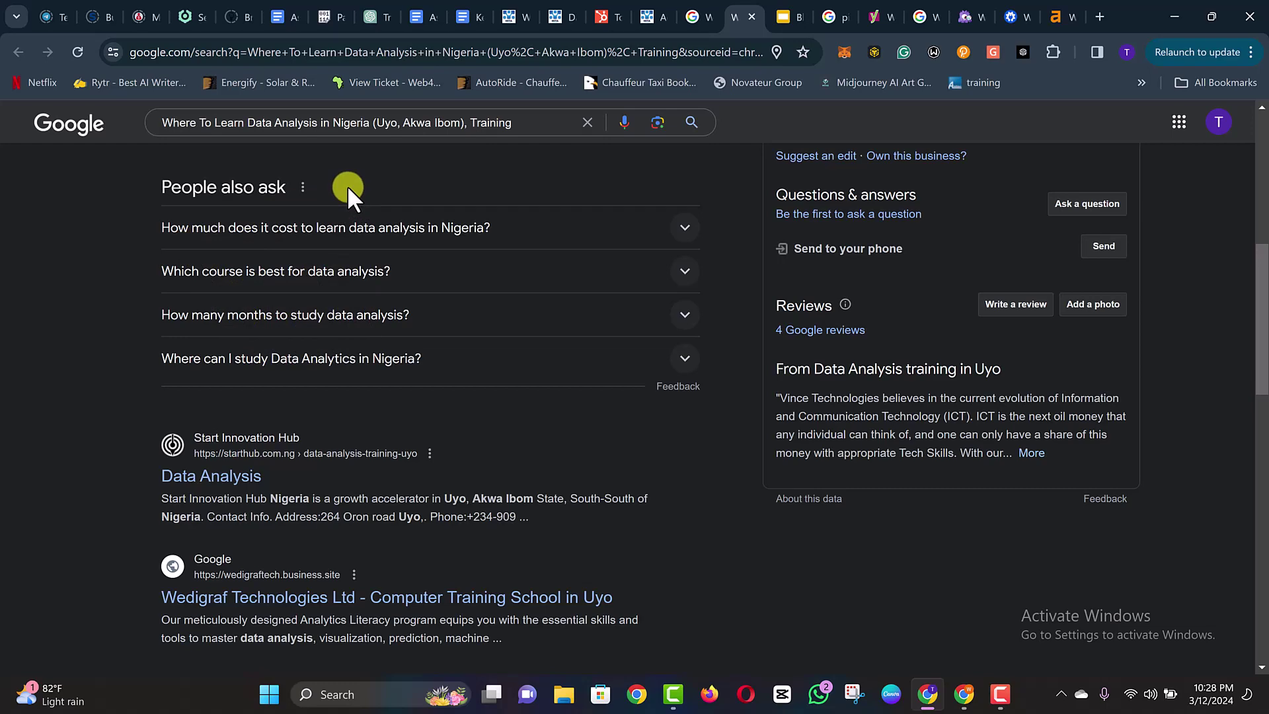
pyautogui.scroll(-3, 347, 252)
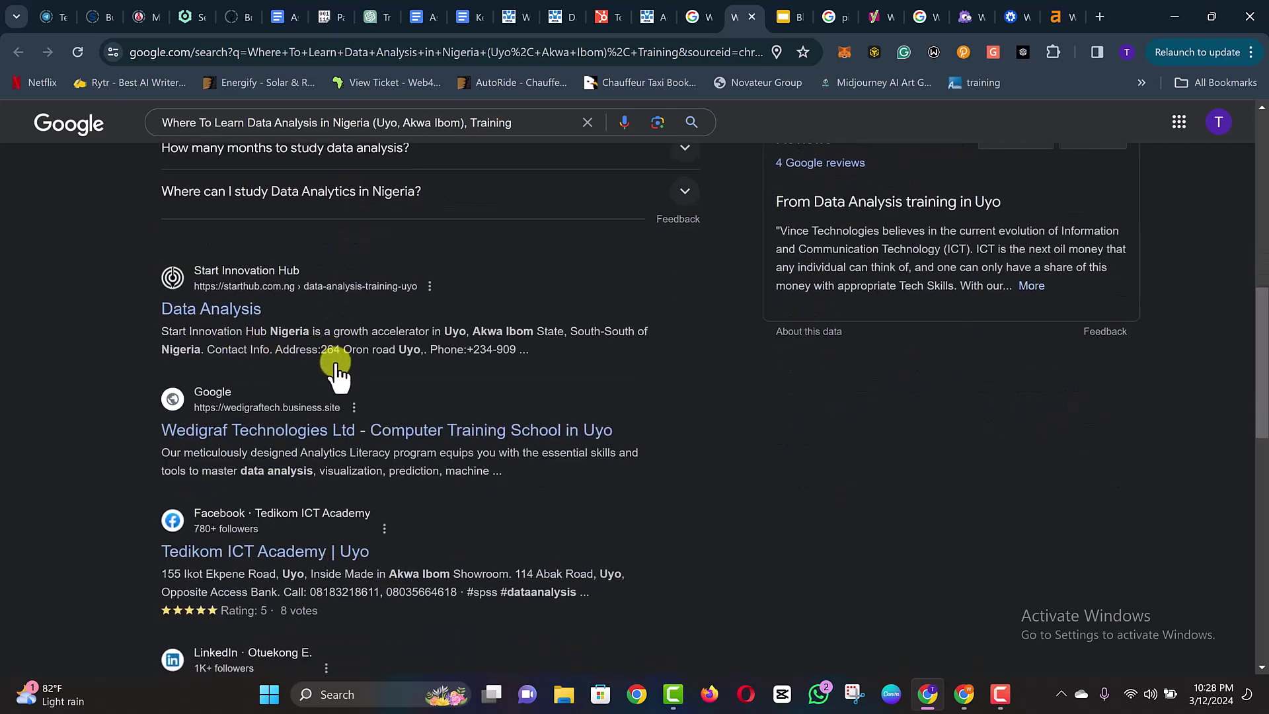
pyautogui.scroll(-5, 337, 374)
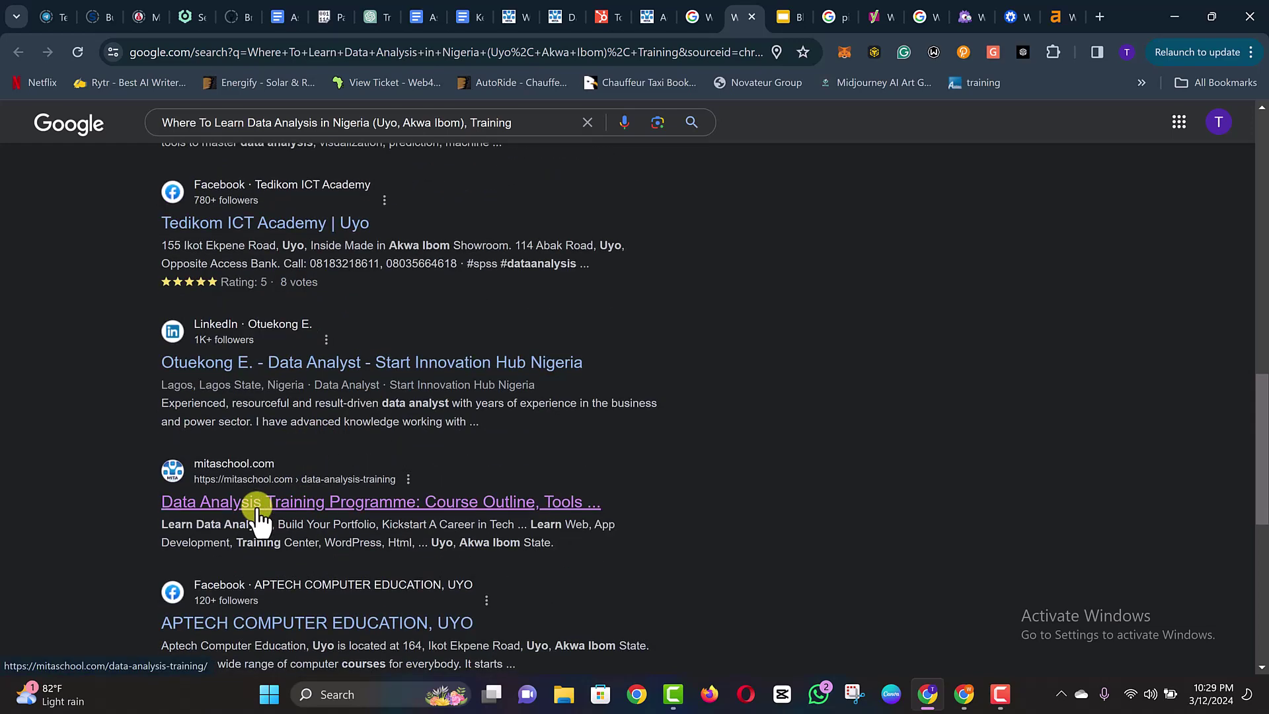
# - Check the mitaschool.com data analysis training page and examine the remaining full-title Google results past Related searches
pyautogui.click(570, 7)
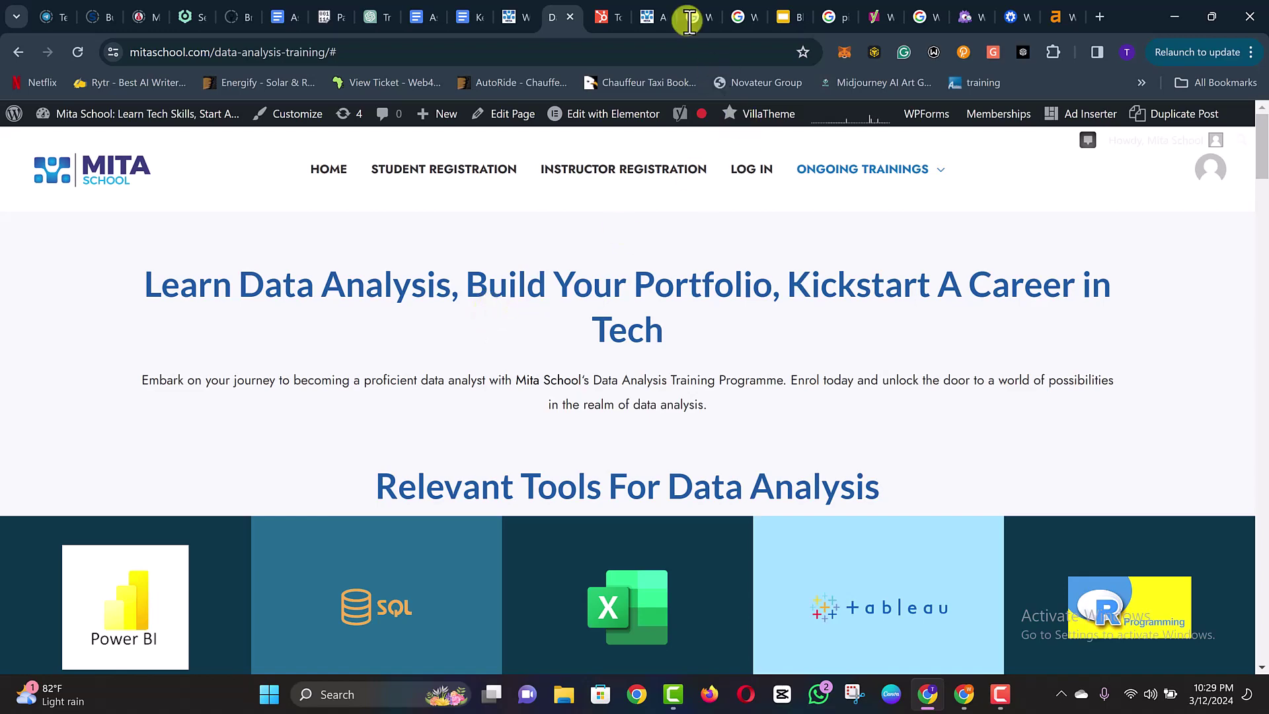
pyautogui.click(755, 10)
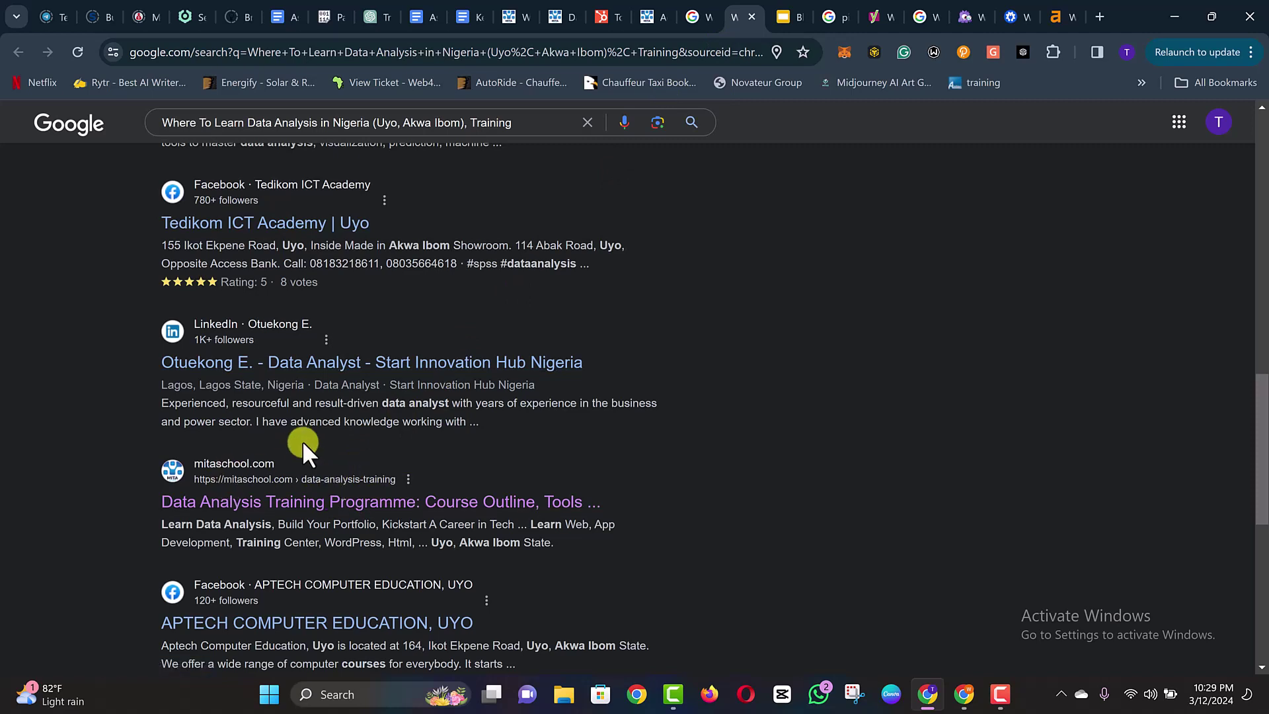
pyautogui.scroll(-3, 302, 440)
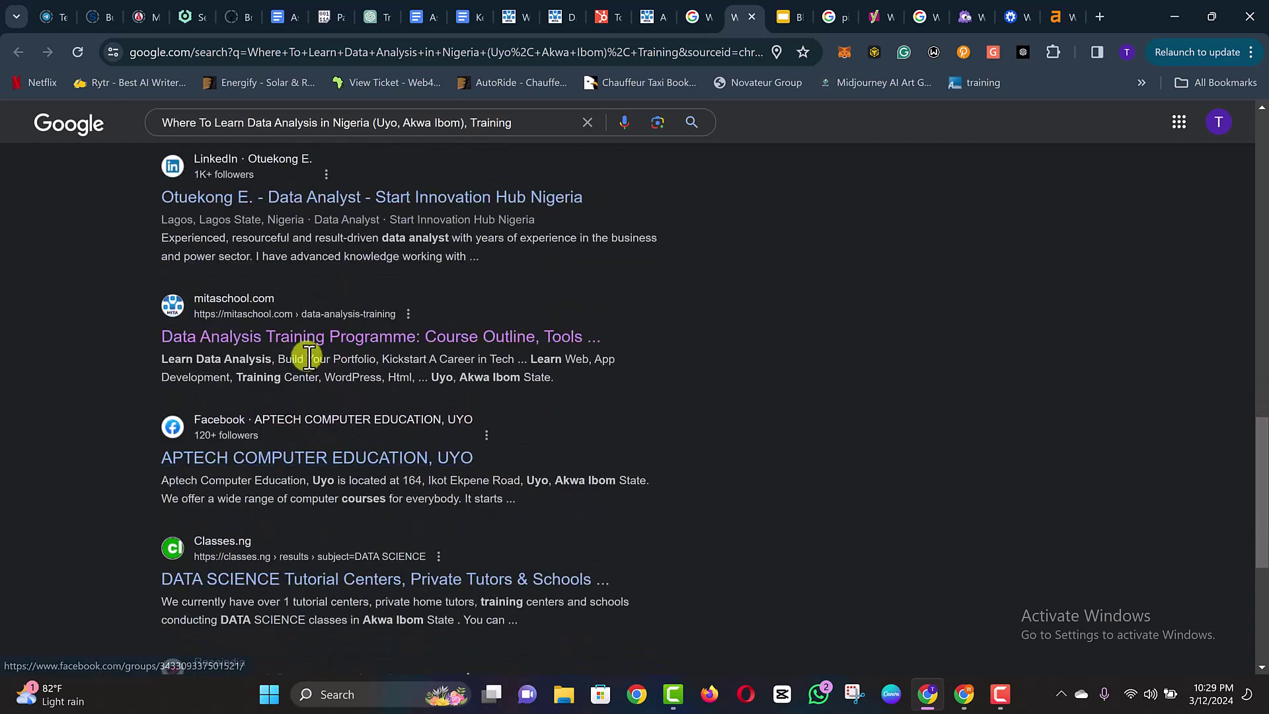
pyautogui.scroll(-3, 278, 393)
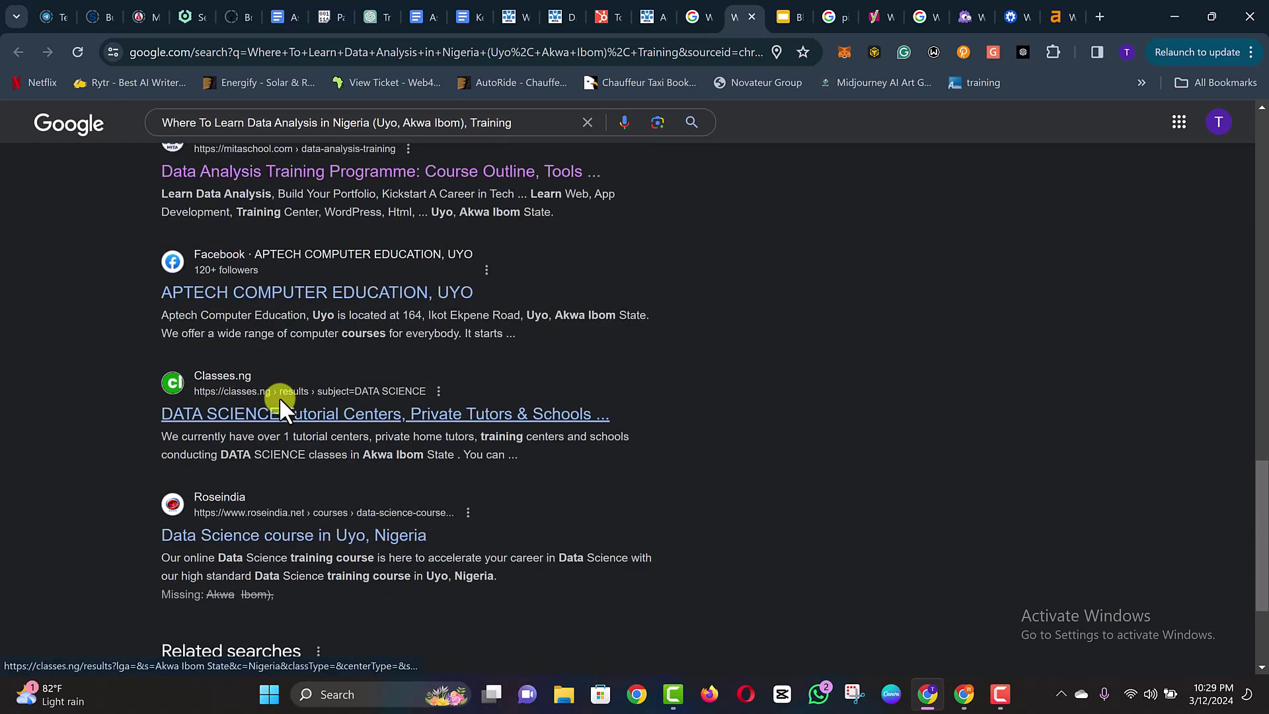
pyautogui.scroll(-3, 341, 426)
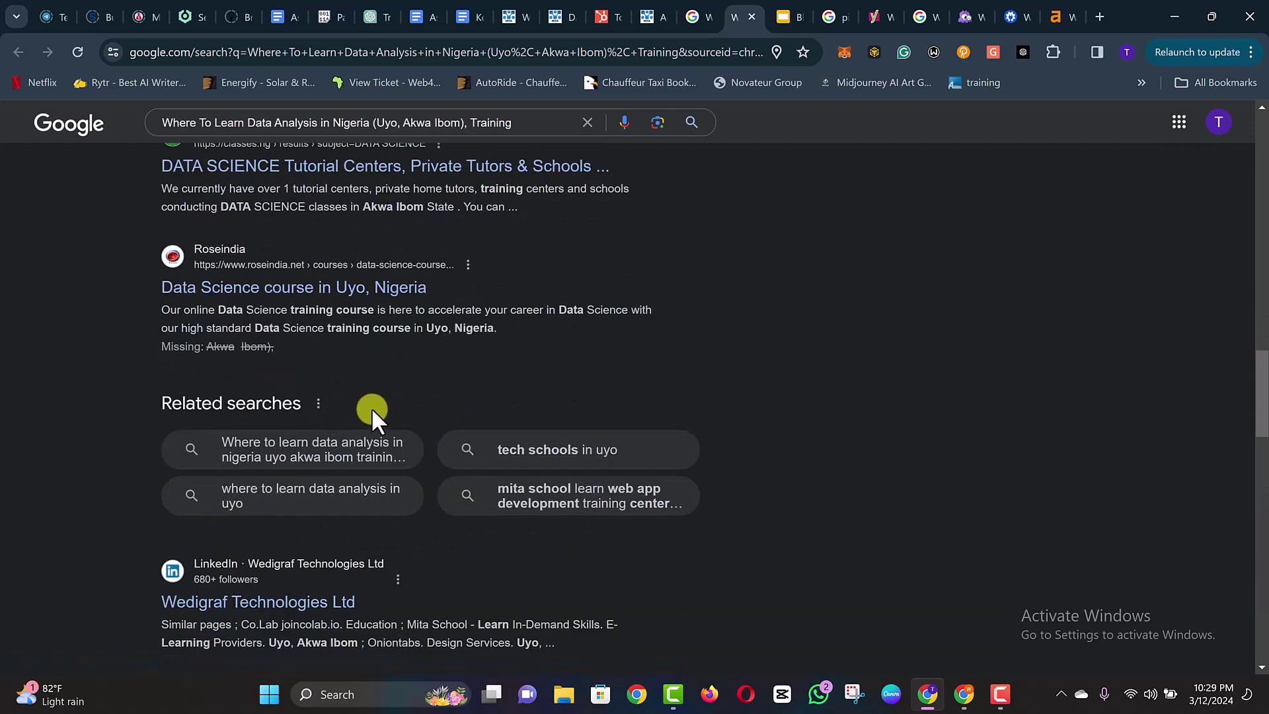
pyautogui.scroll(-3, 372, 407)
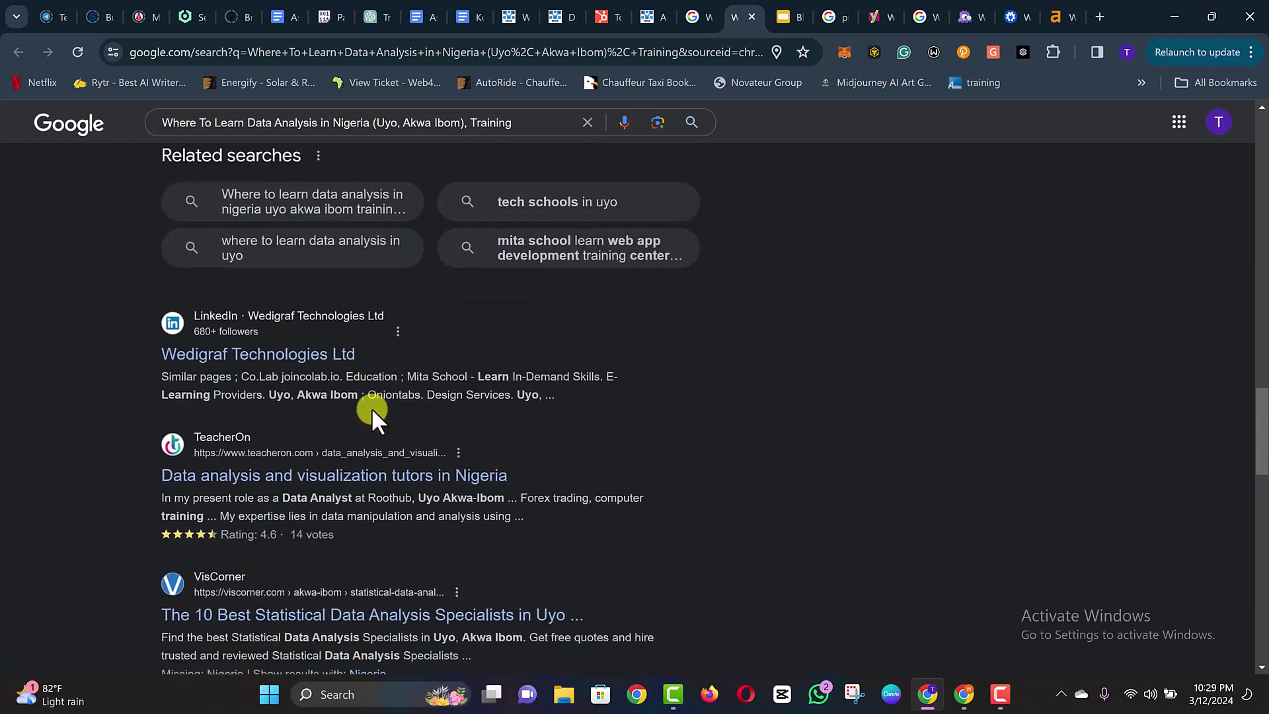
# - Load extra People also ask questions from "How much does it cost to learn data analysis in Nigeria?" and copy the whole question list
pyautogui.scroll(13, 372, 407)
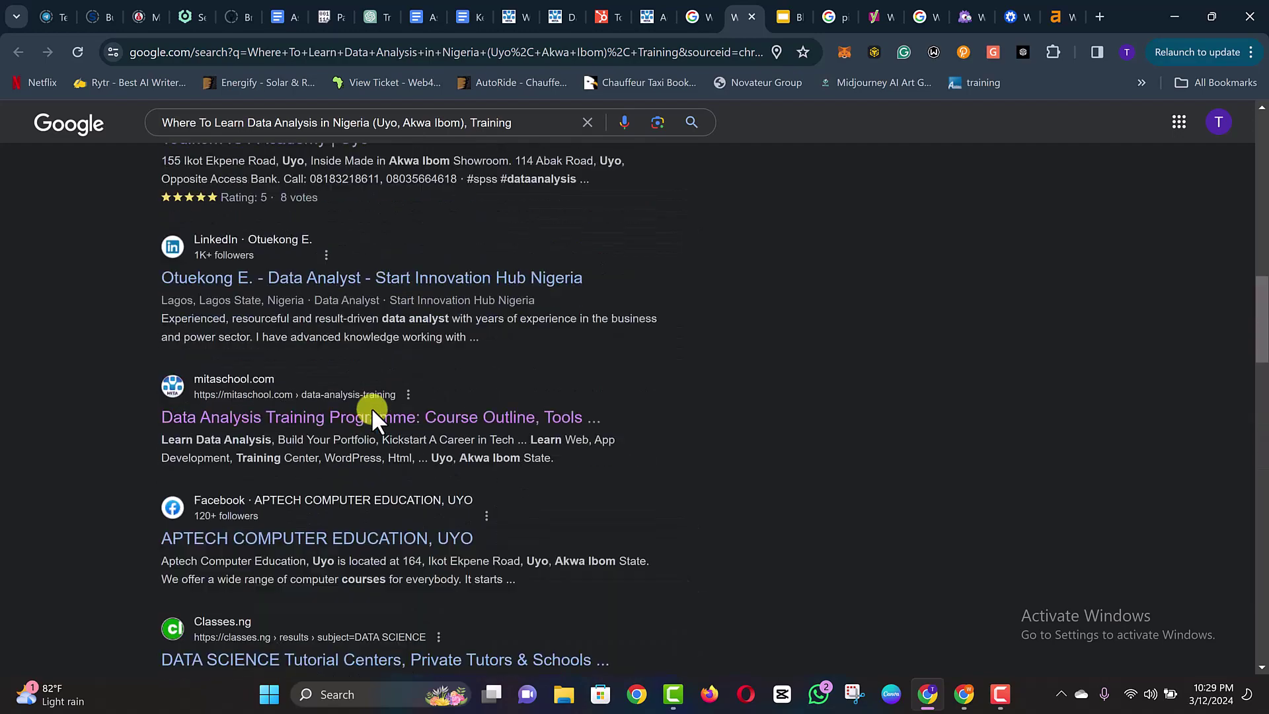
pyautogui.scroll(3, 372, 407)
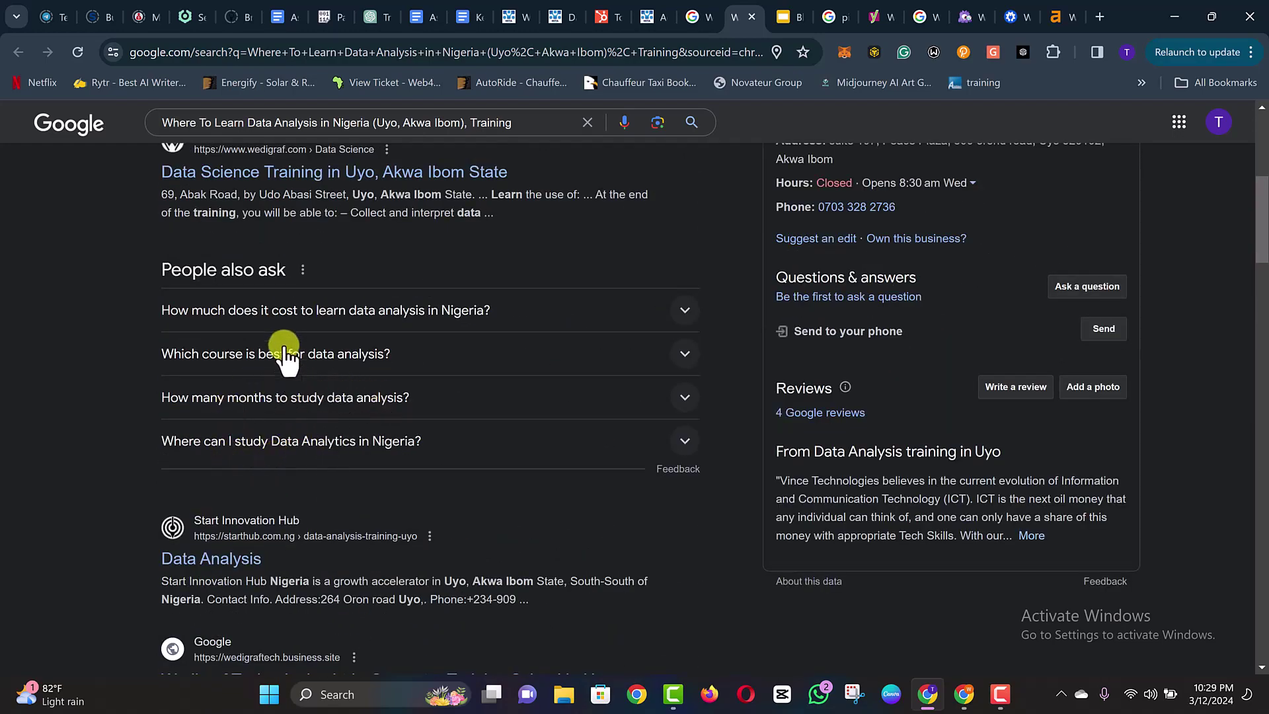
pyautogui.click(296, 311)
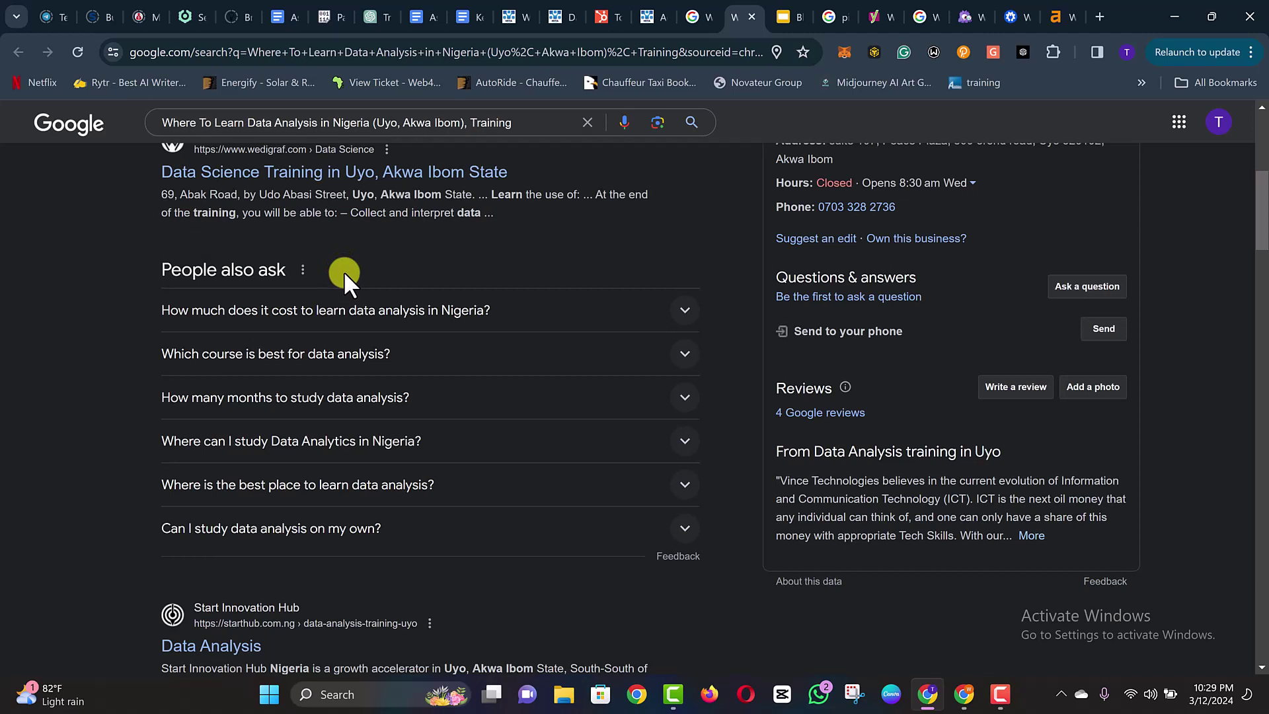
pyautogui.moveTo(343, 271); pyautogui.dragTo(375, 525)
pyautogui.hotkey('ctrl', 'c')
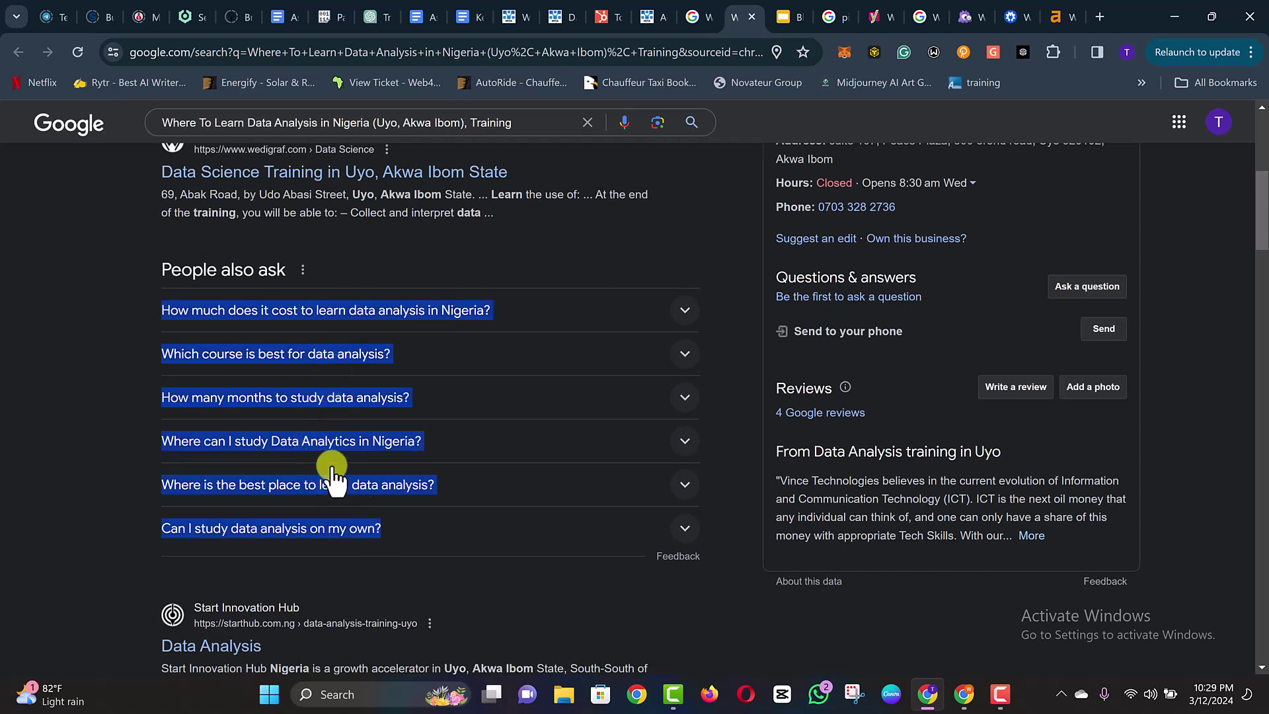
# - Open pastebin.com in a new browser tab and paste the copied People also ask questions into the empty New Paste text
pyautogui.click(329, 9)
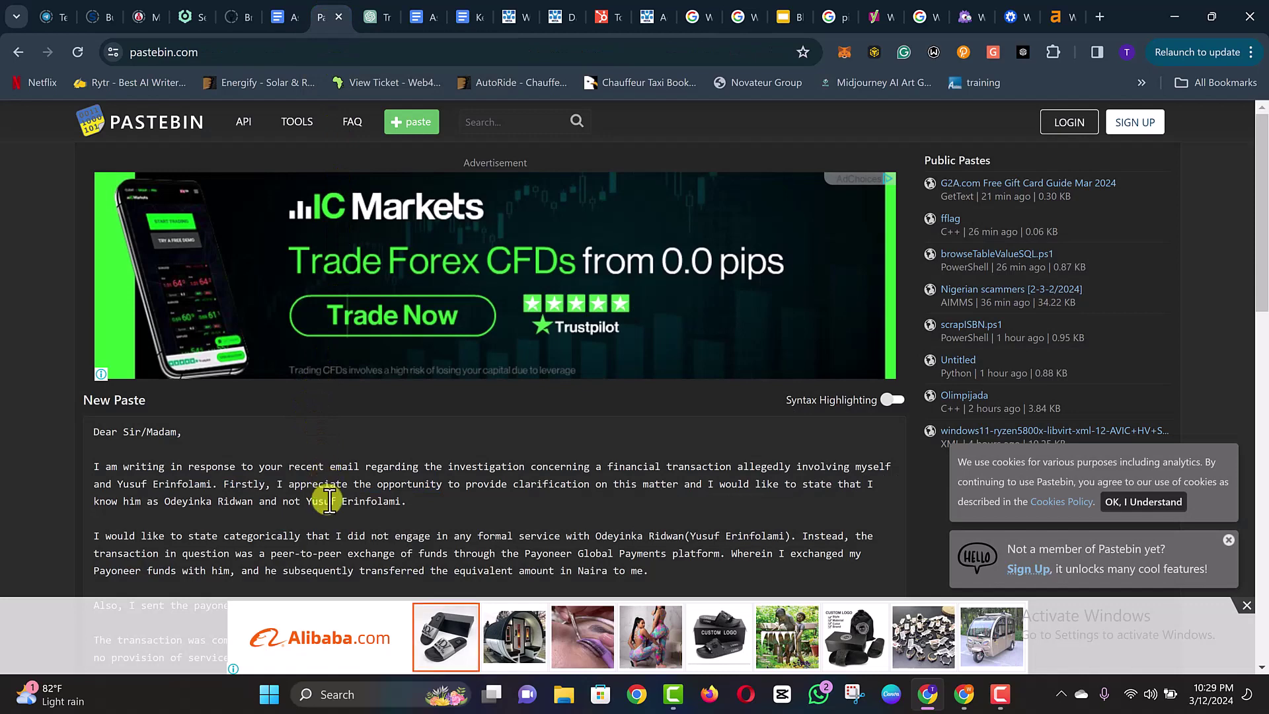
pyautogui.click(742, 13)
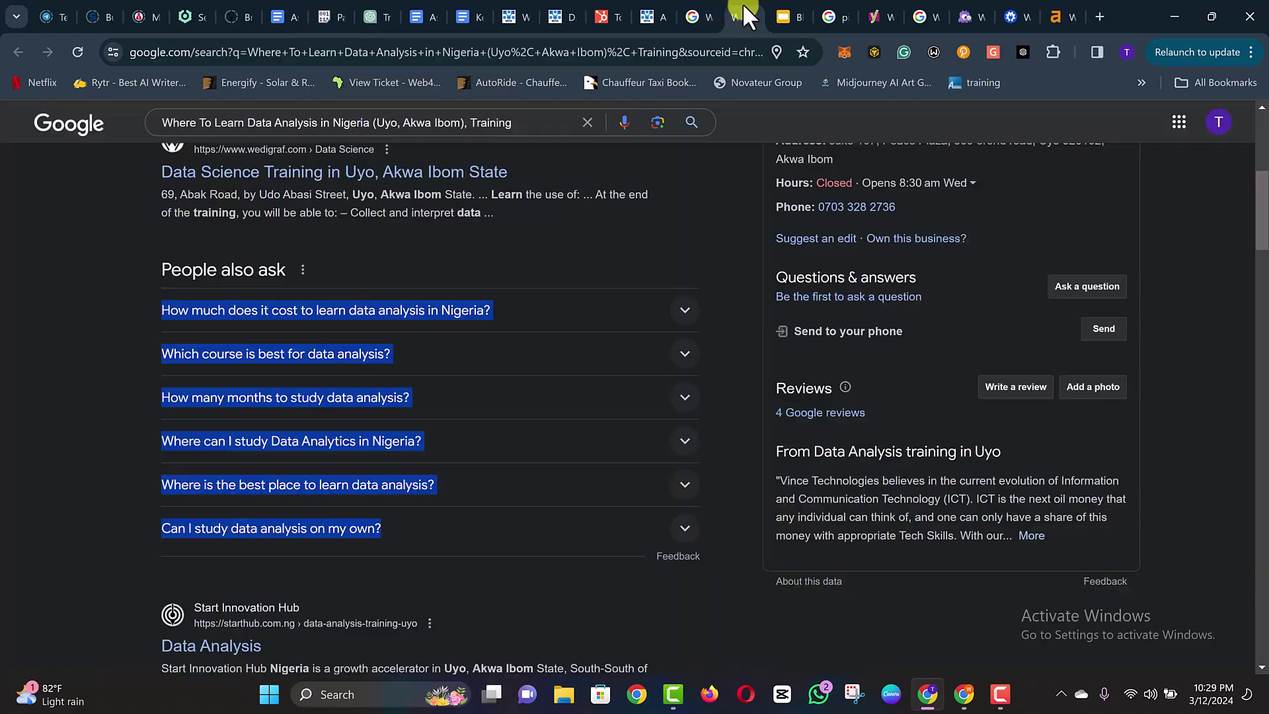
pyautogui.click(1100, 15)
pyautogui.write('pastebin.com')
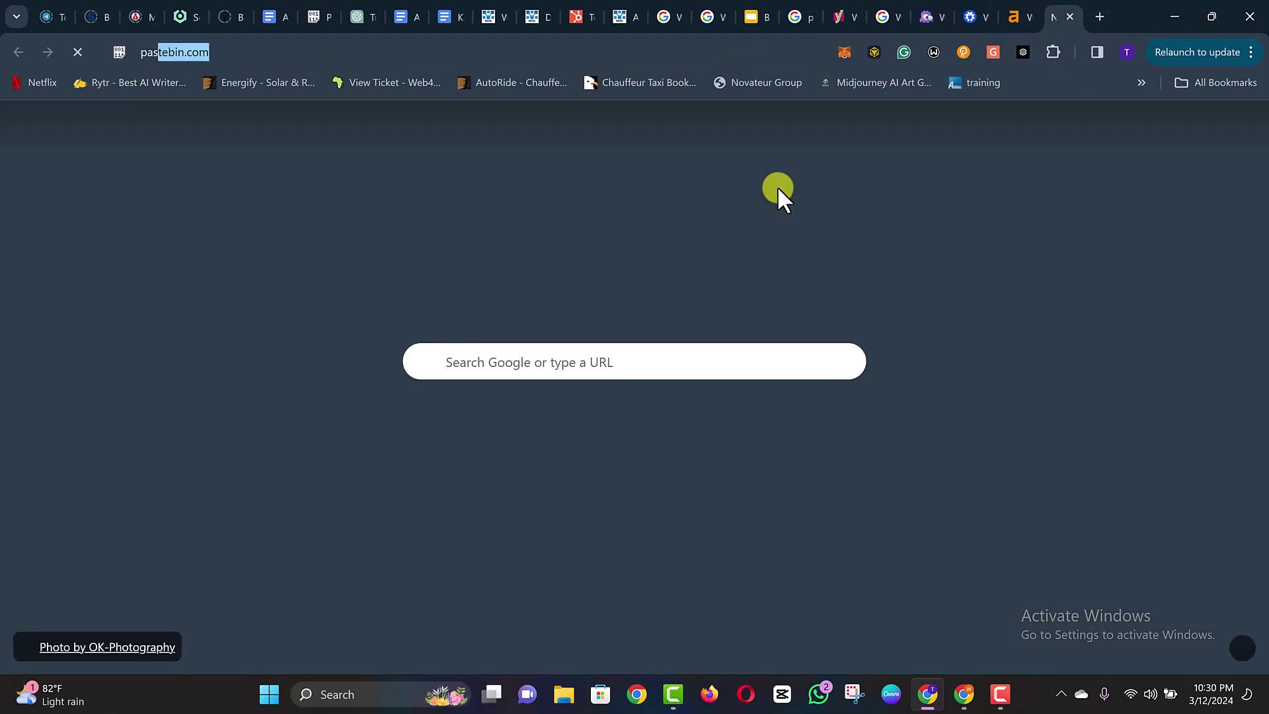
pyautogui.press('Return')
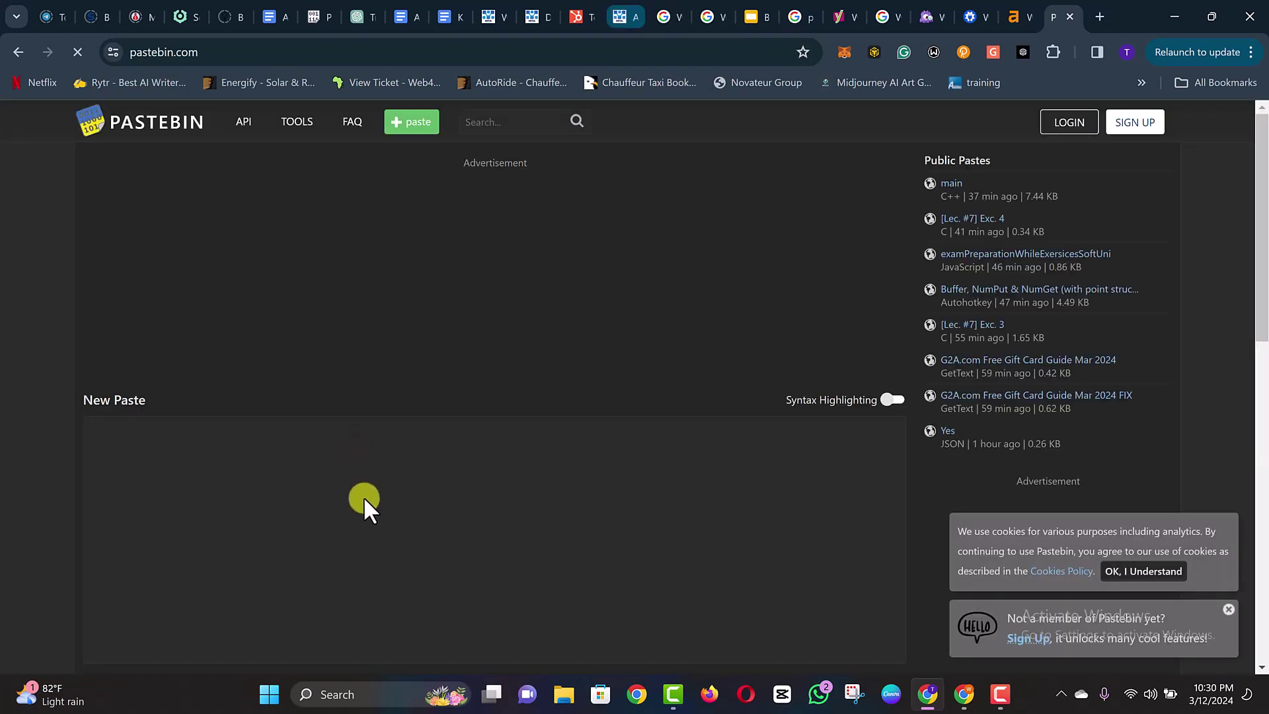
pyautogui.click(364, 497)
pyautogui.scroll(-1, 360, 499)
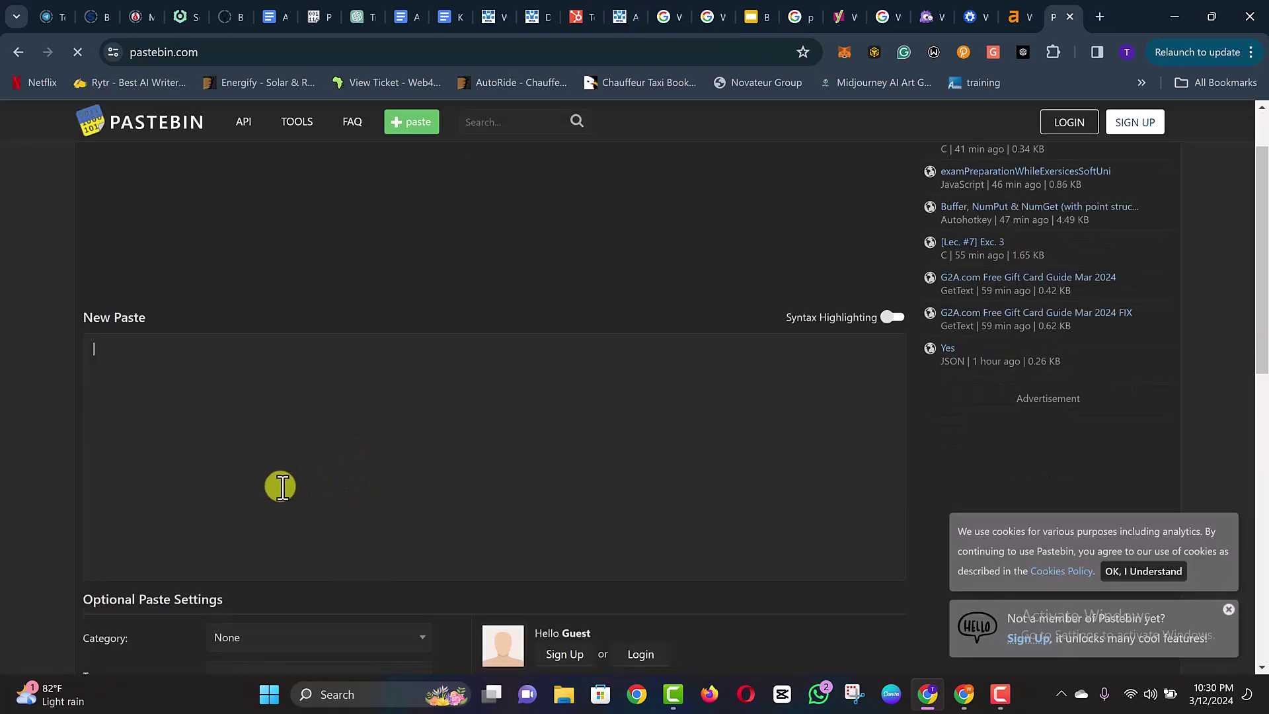
pyautogui.hotkey('ctrl', 'v')
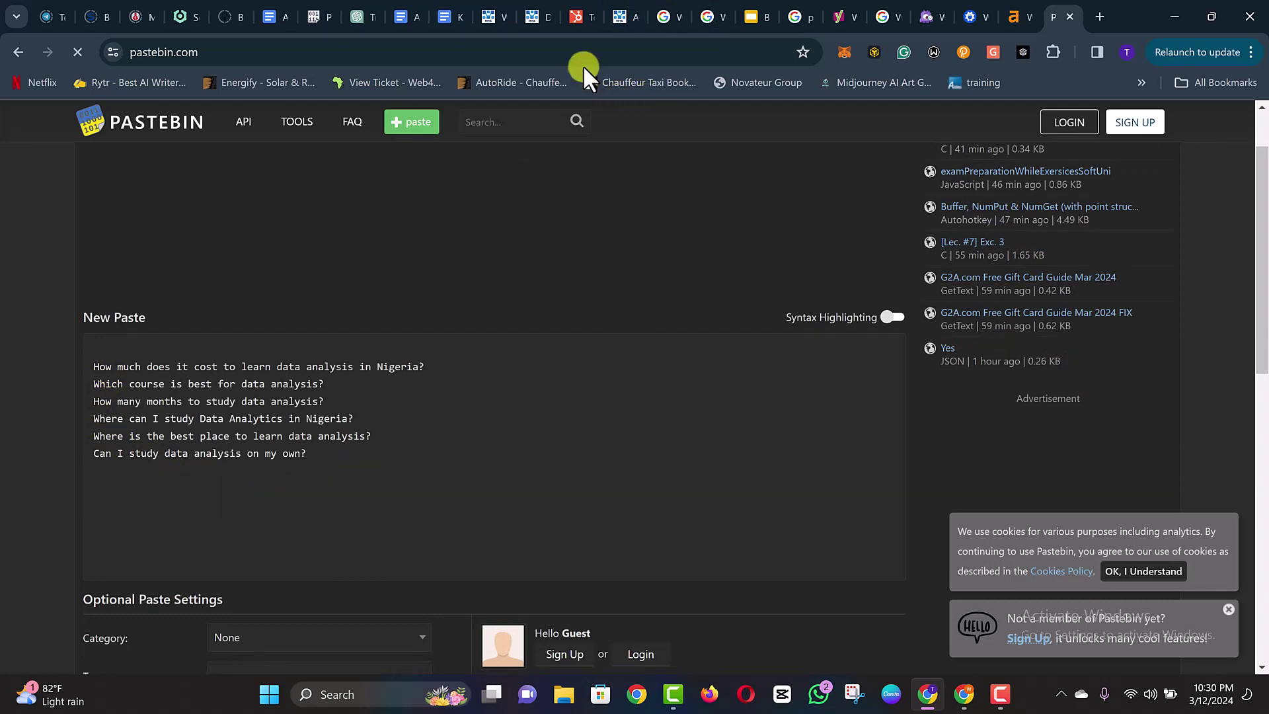
# - Close the browser tab with the "What is cornerstone content" Google results
pyautogui.click(753, 16)
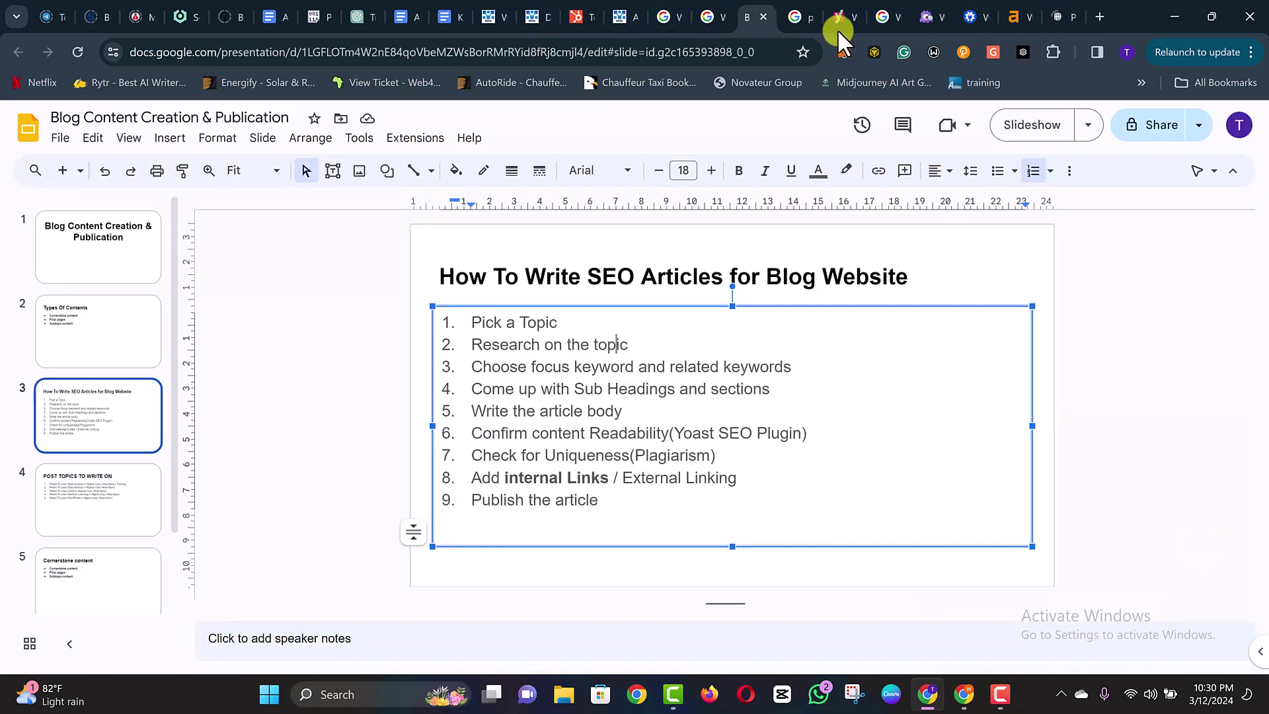
pyautogui.moveTo(883, 5)
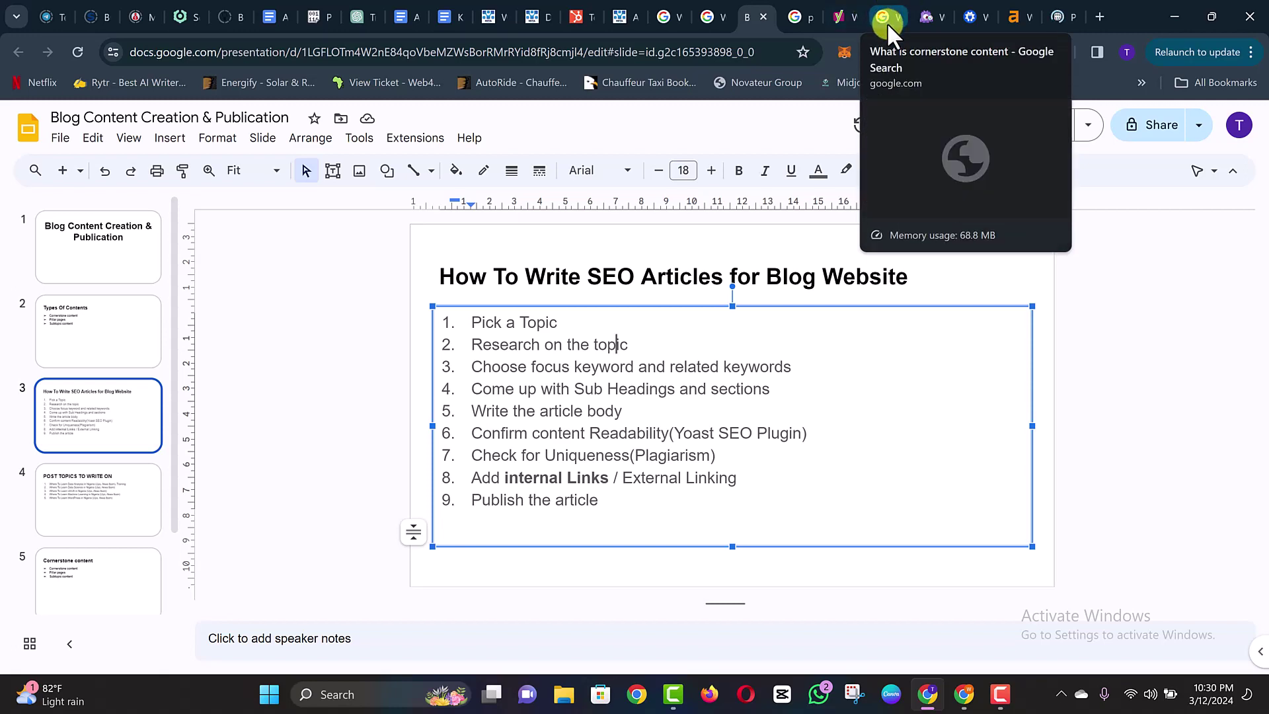
pyautogui.click(887, 20)
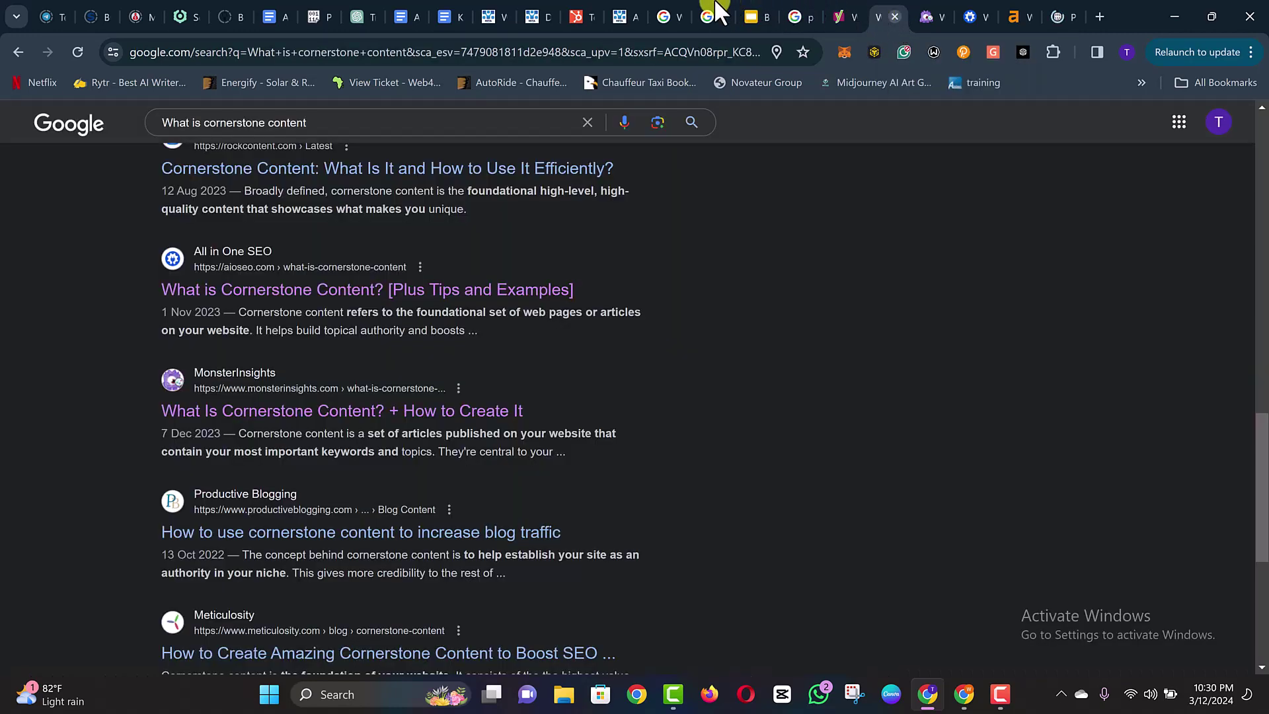
pyautogui.hotkey('ctrl', 'w')
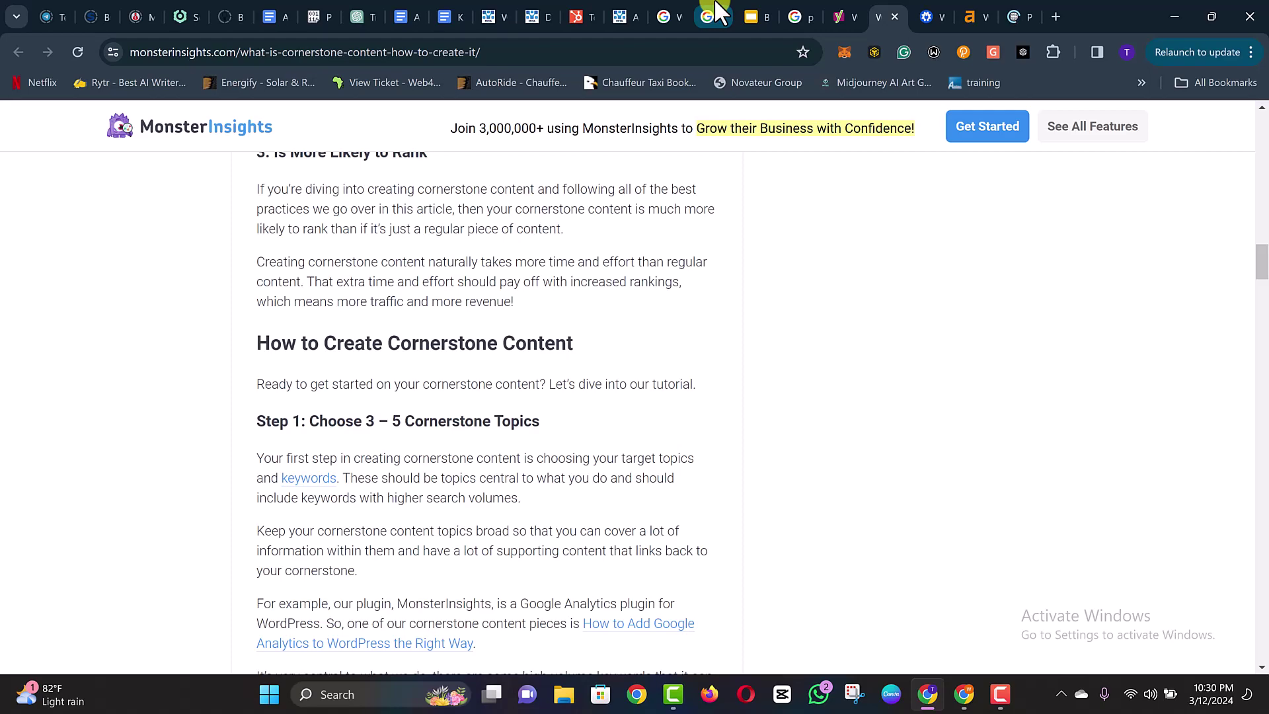
# - Return to the Google results for the full post title, glance back over the featured snippet, and close that browser tab
pyautogui.click(713, 14)
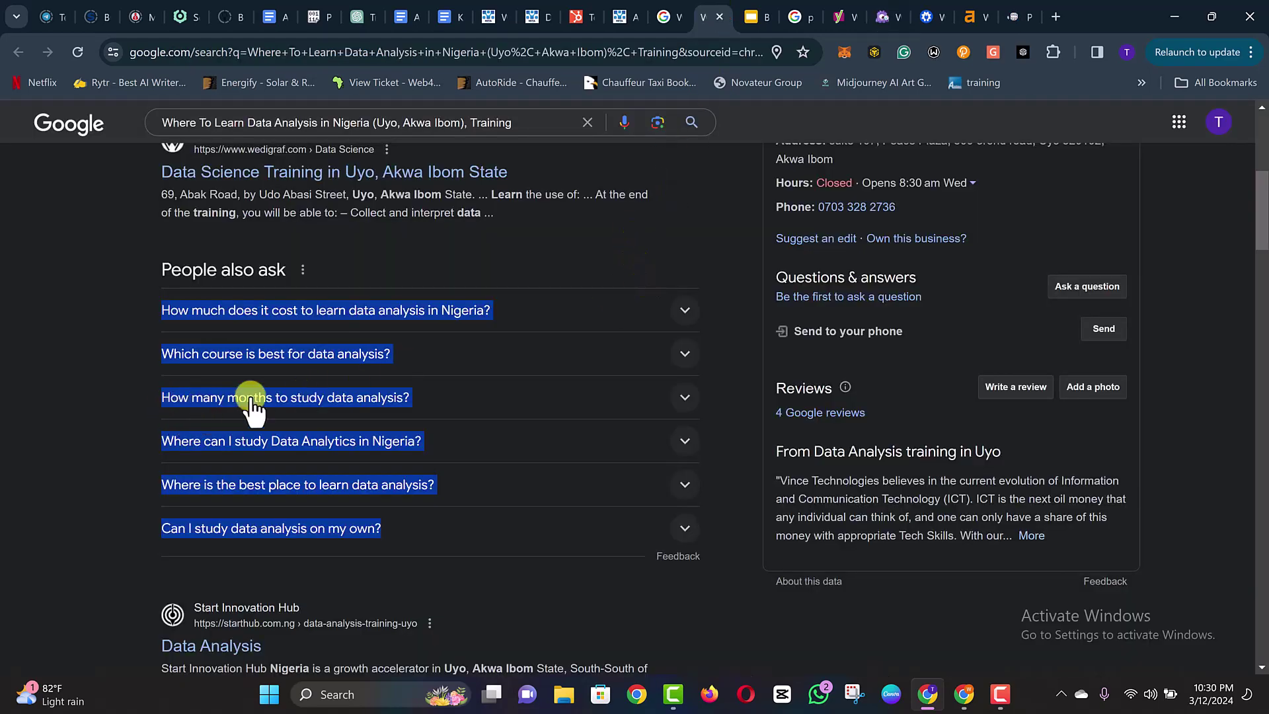
pyautogui.scroll(4, 284, 403)
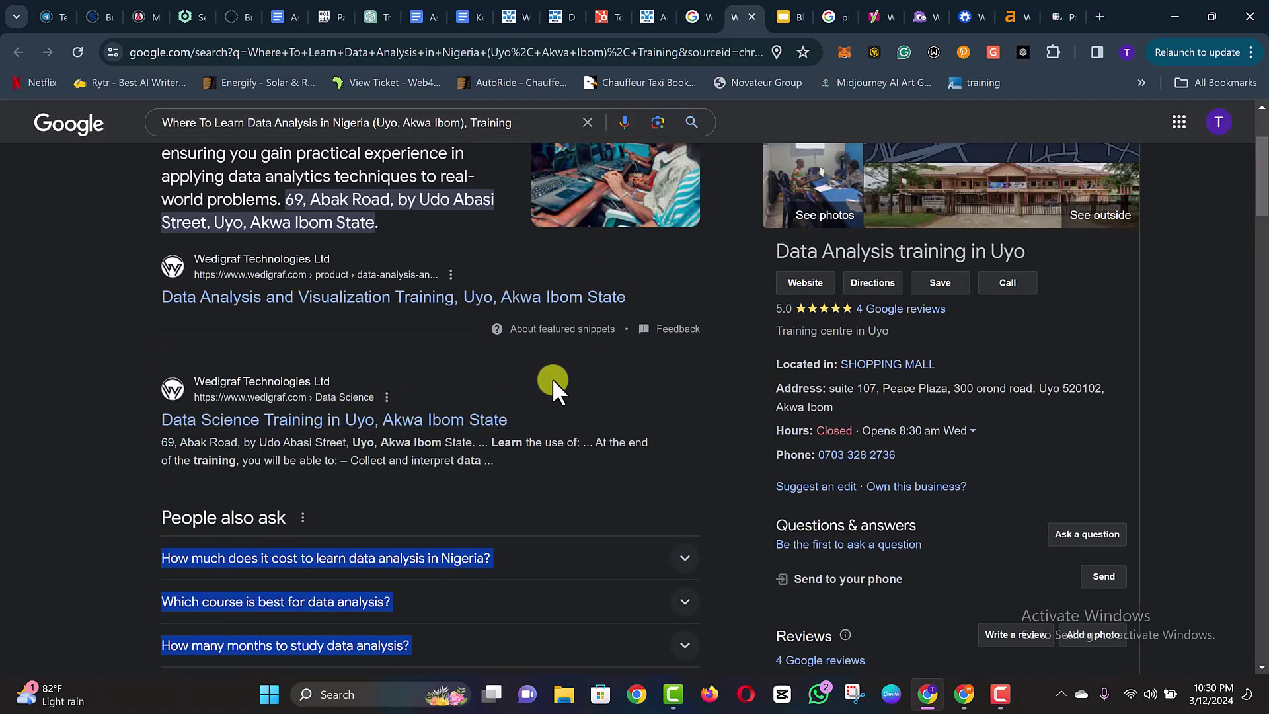
pyautogui.scroll(3, 554, 361)
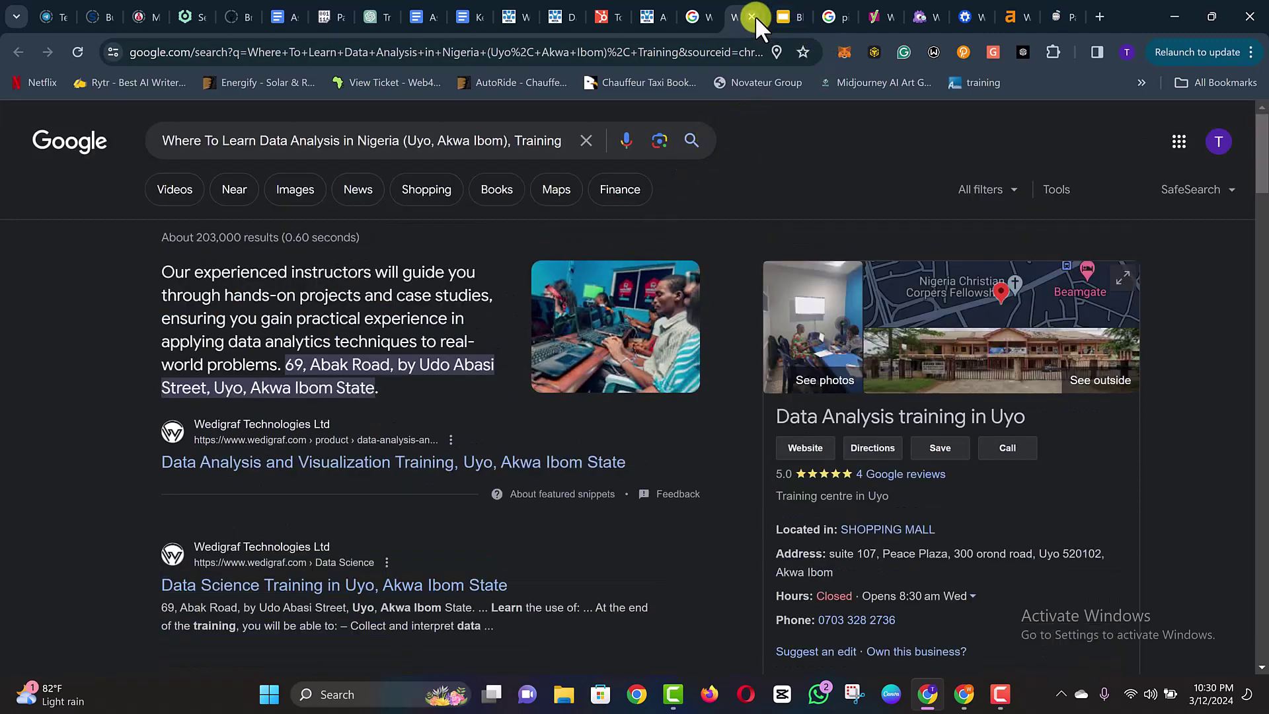
pyautogui.click(753, 16)
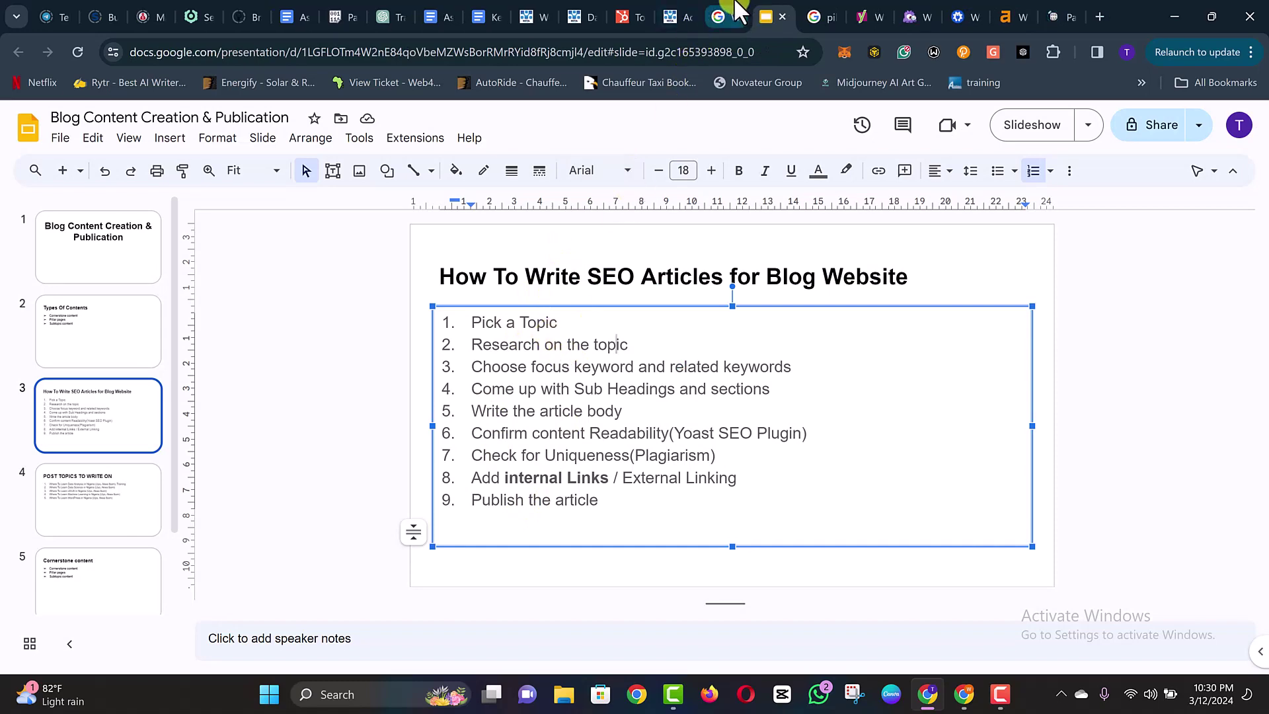
# - In the "Where To Learn Data Analysis" results, expand and collapse "How do I start learning data analysis?" to load more related questions
pyautogui.click(735, 13)
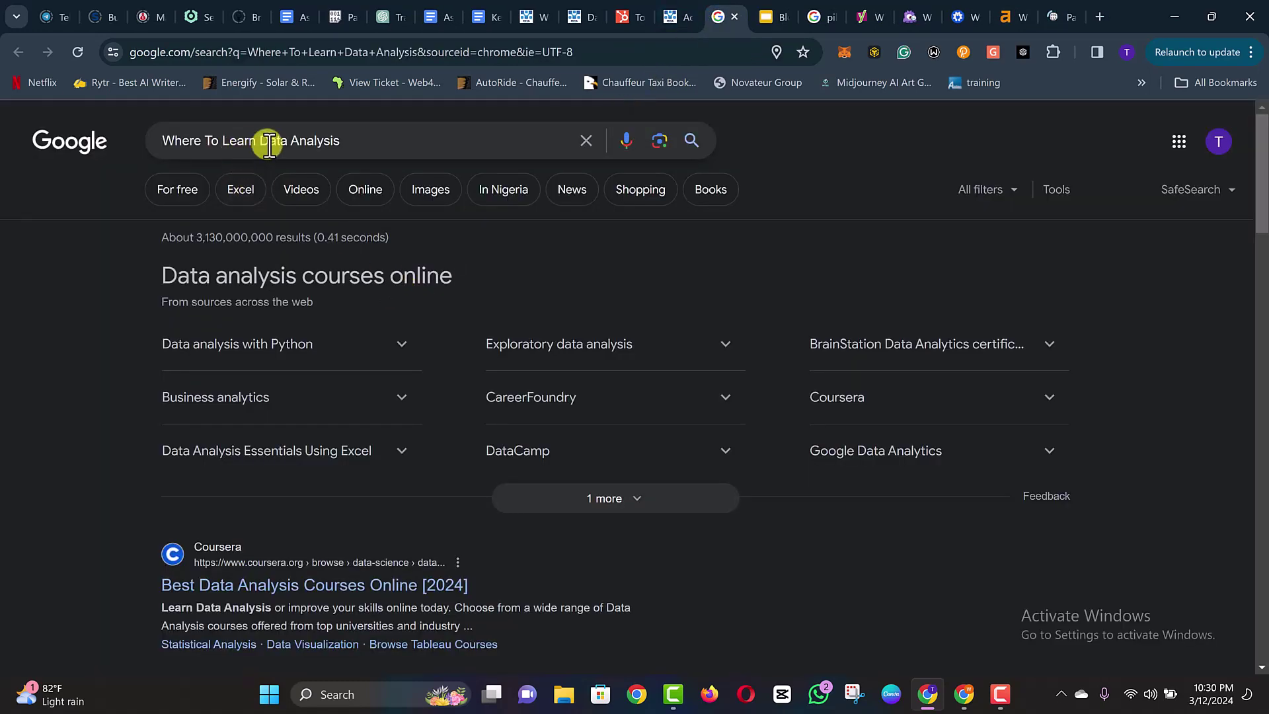
pyautogui.scroll(-5, 397, 277)
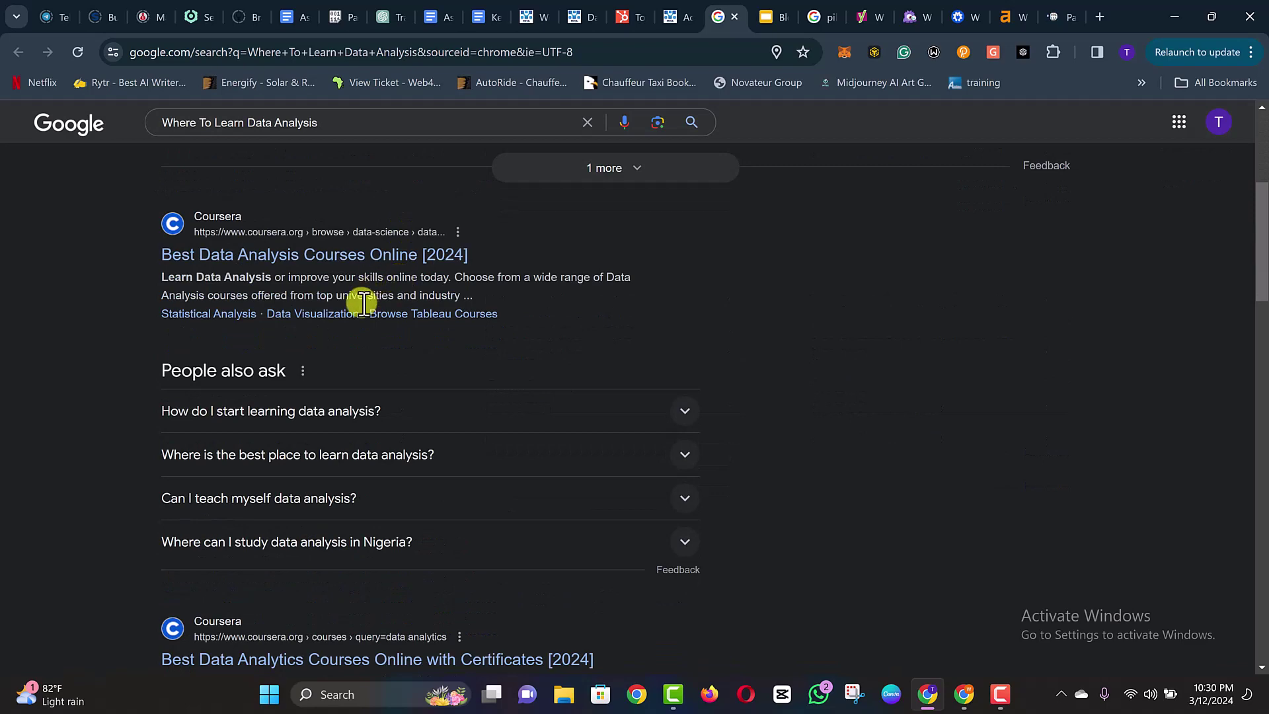
pyautogui.scroll(-1, 364, 302)
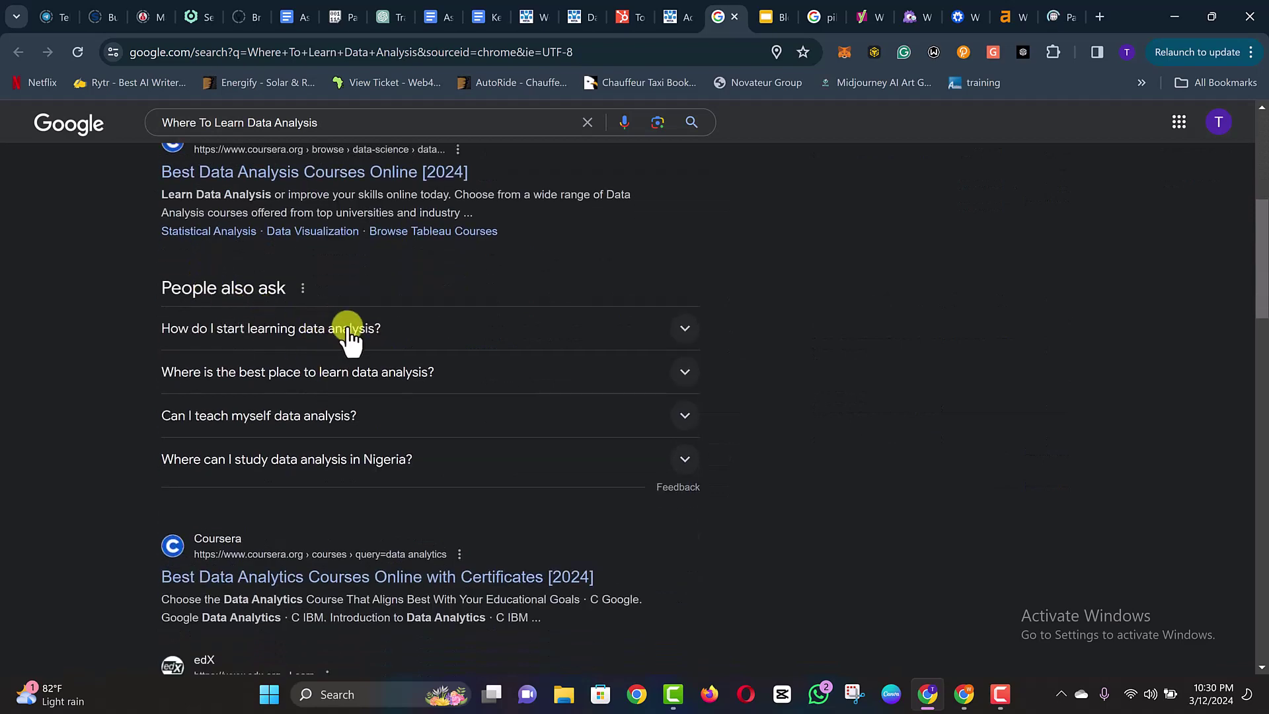
pyautogui.click(388, 329)
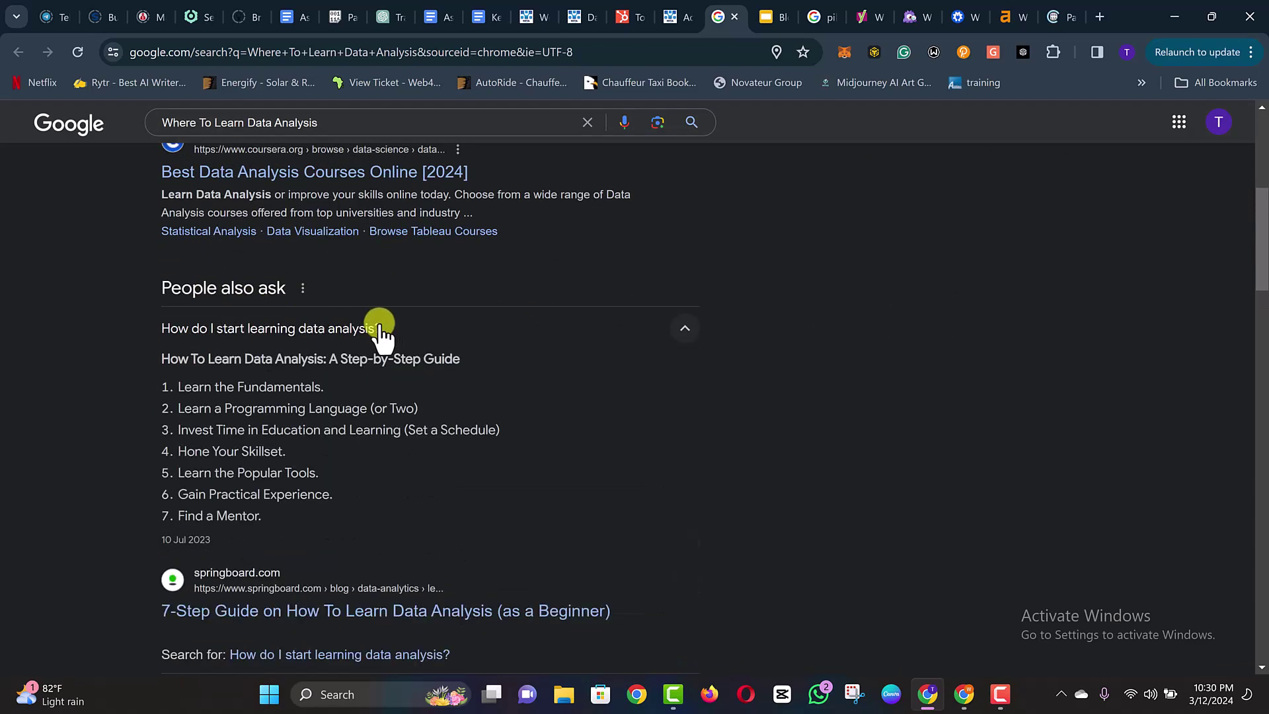
pyautogui.click(382, 331)
pyautogui.scroll(-3, 377, 332)
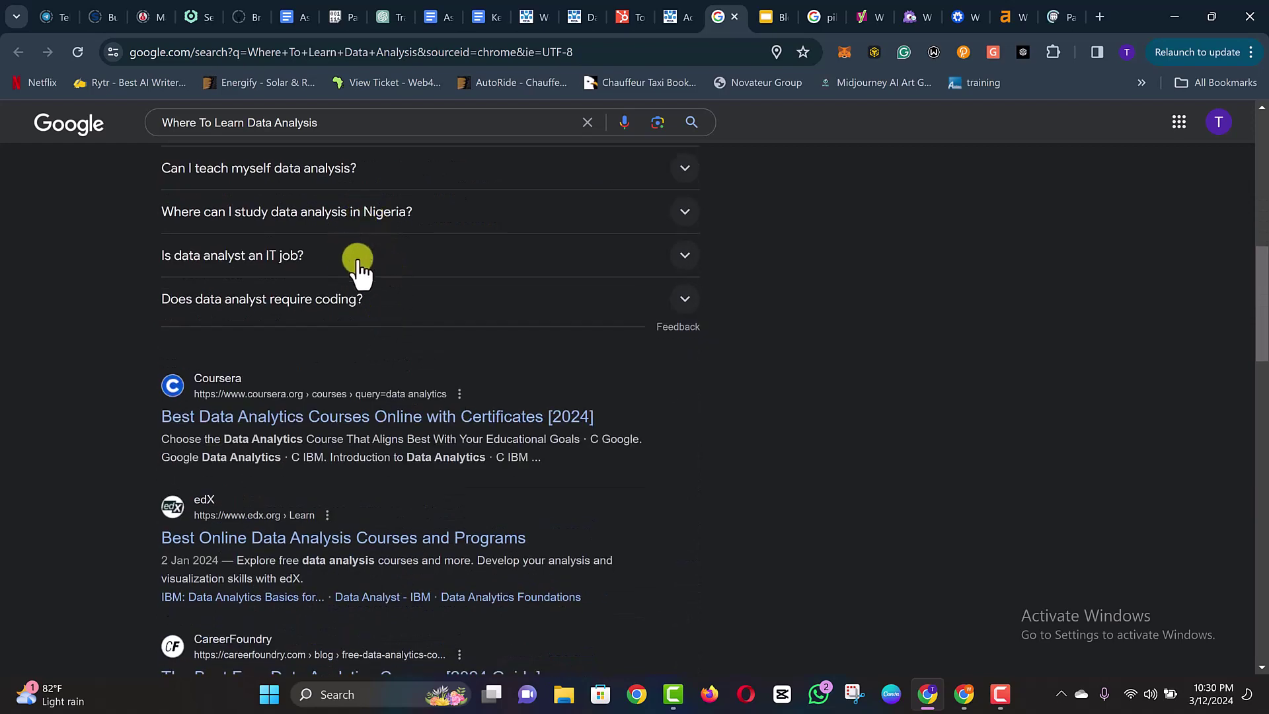
# - Expand and collapse "Is data analyst an IT job?" and "Can I teach myself data analysis?" to lengthen the question list, and review it
pyautogui.scroll(2, 357, 264)
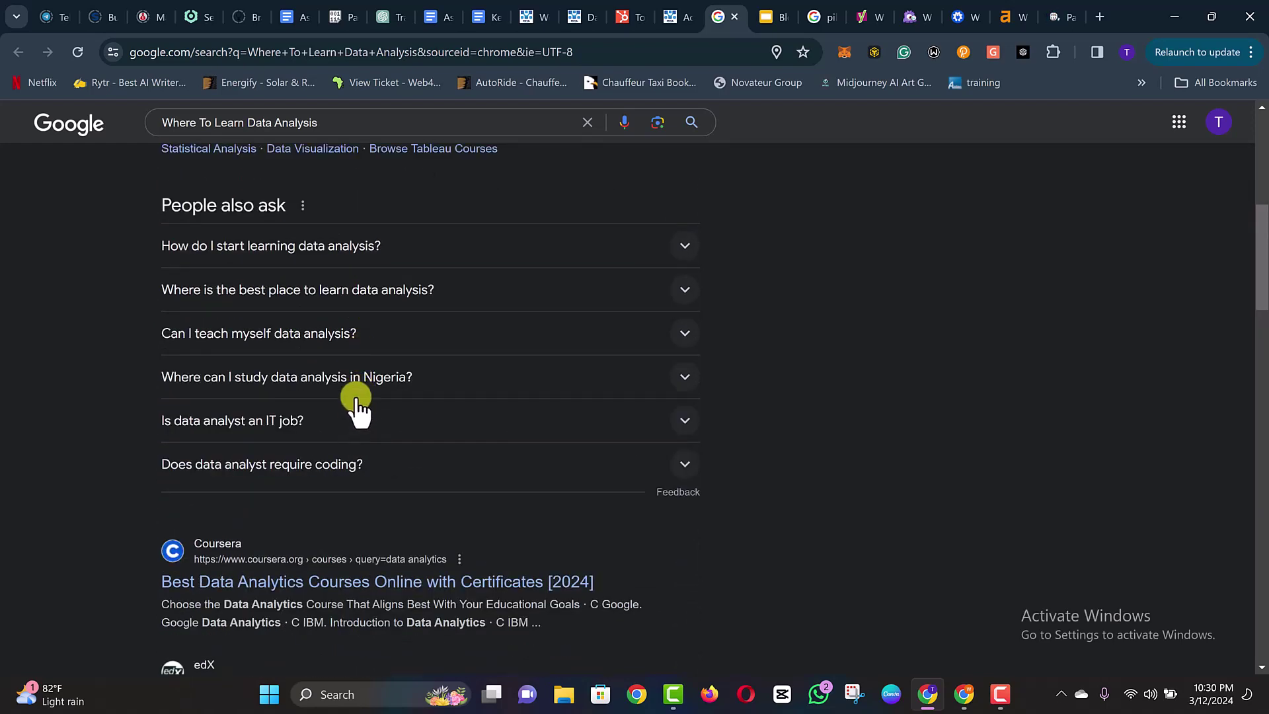
pyautogui.click(356, 416)
pyautogui.click(348, 421)
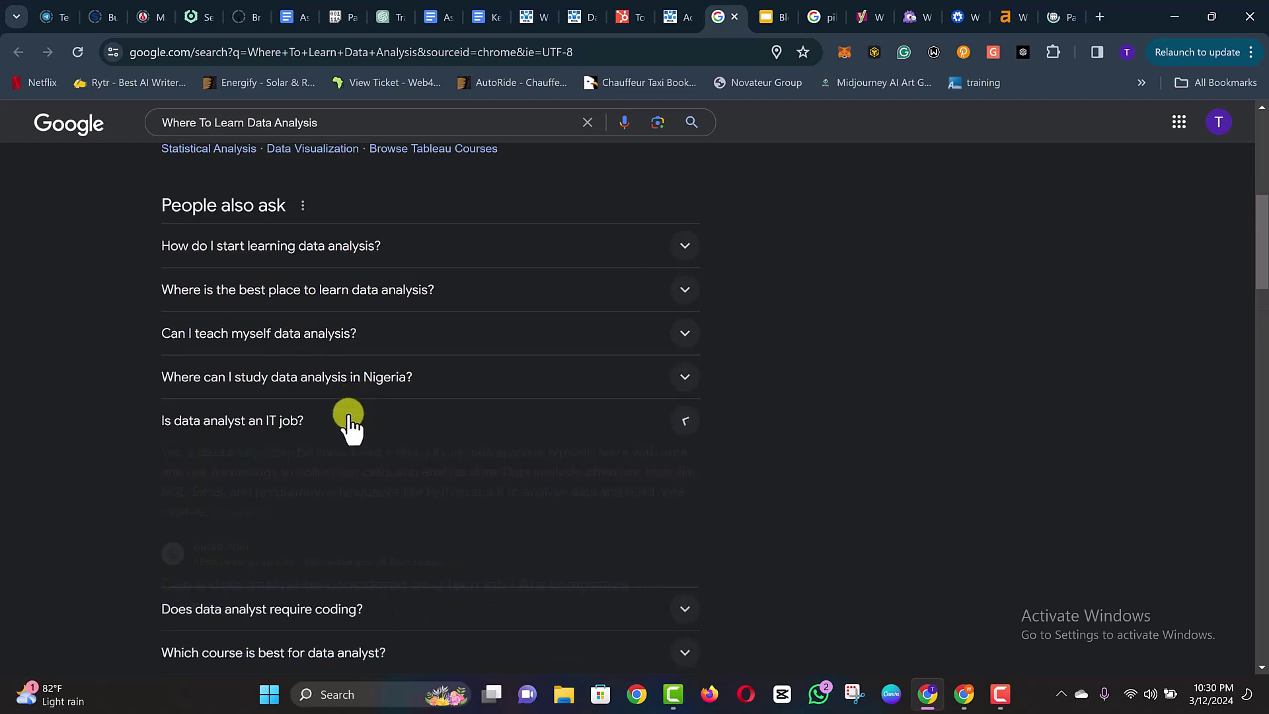
pyautogui.click(358, 332)
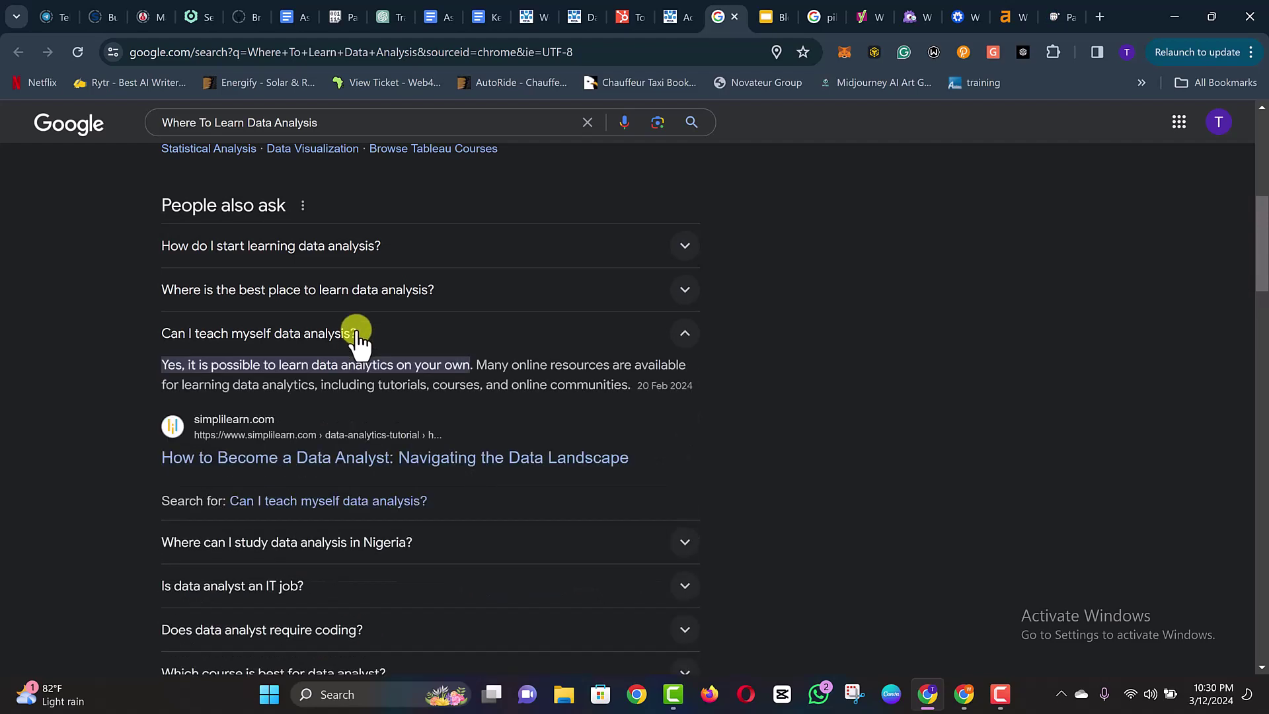
pyautogui.click(357, 333)
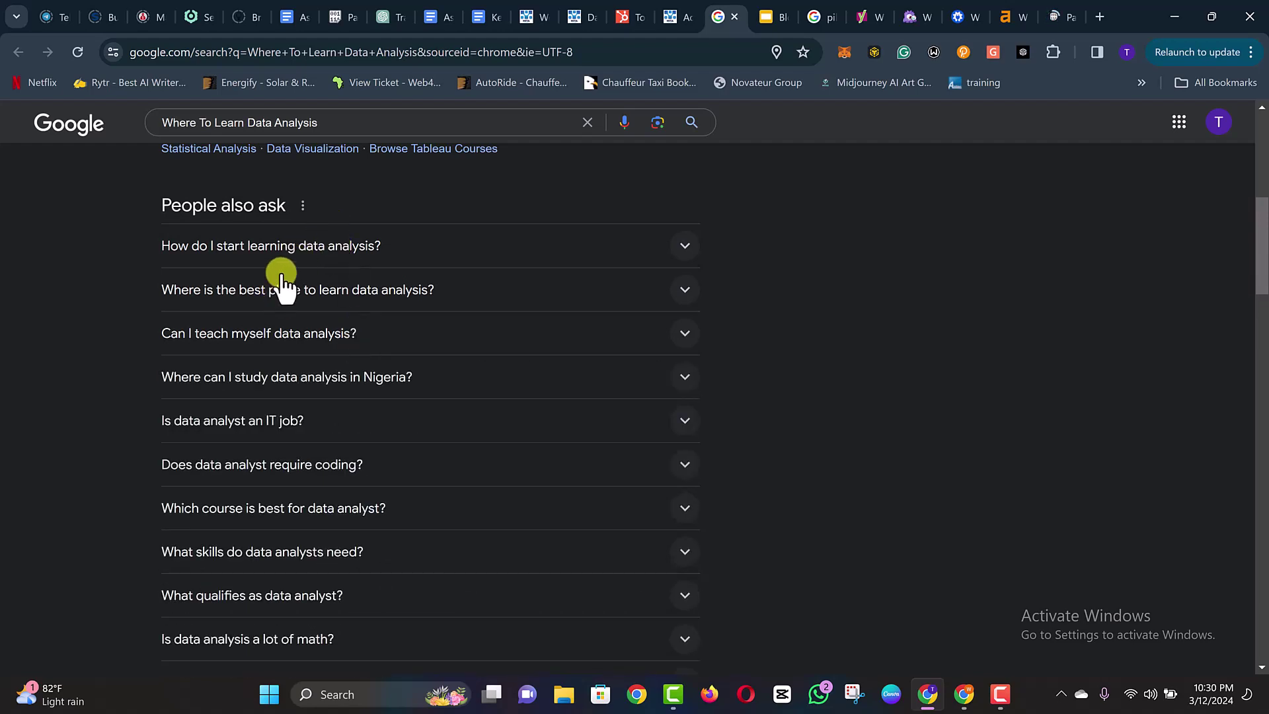
pyautogui.scroll(-2, 357, 396)
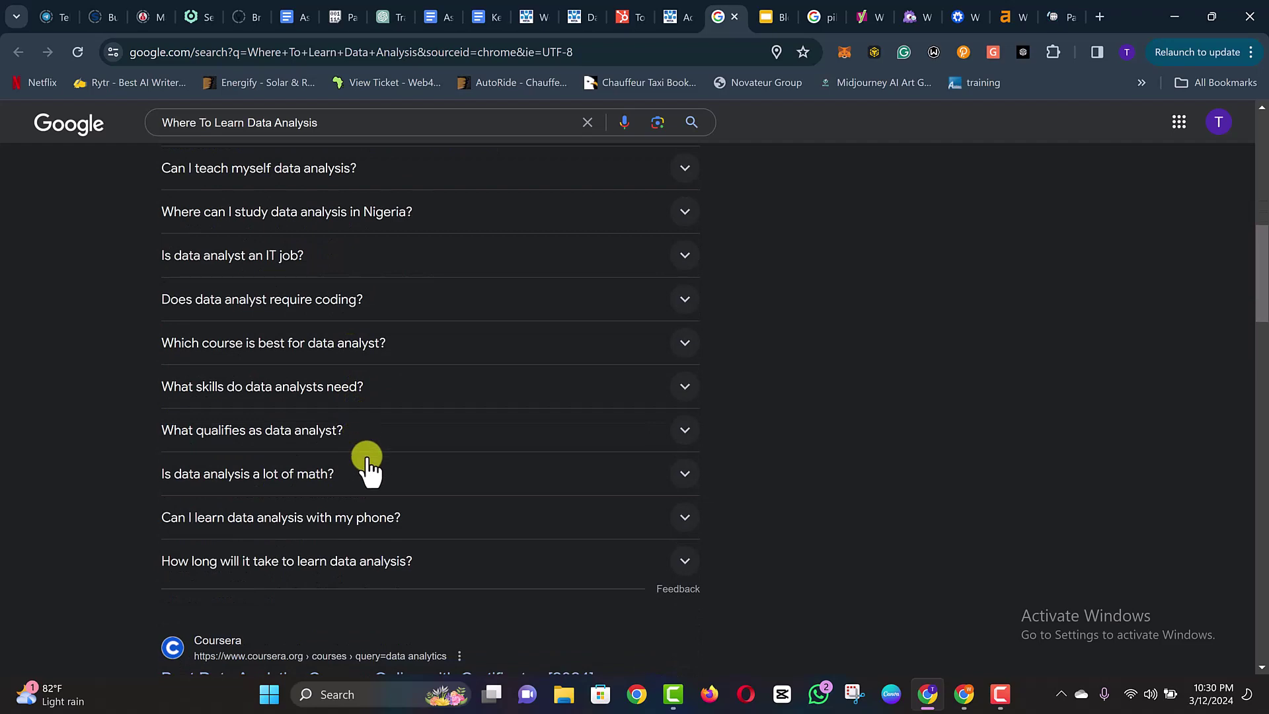
pyautogui.scroll(2, 367, 467)
pyautogui.scroll(1, 367, 467)
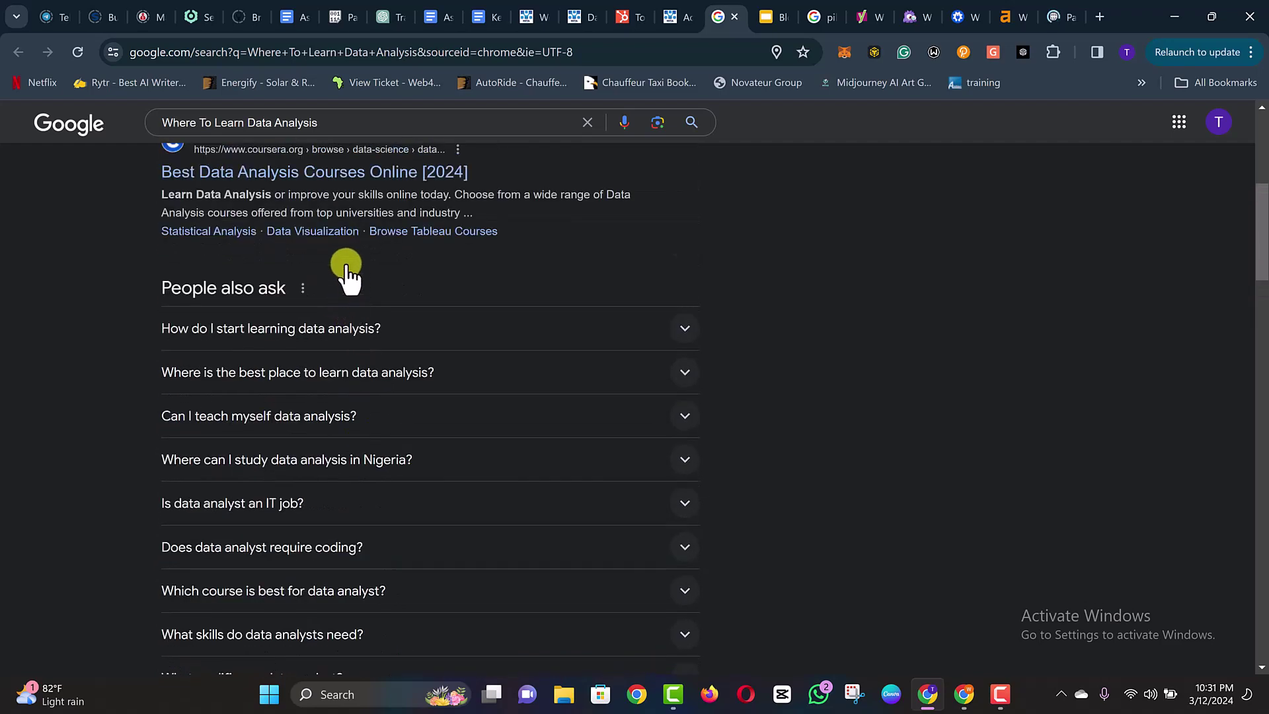
# - Copy the People also ask questions from the "Where To Learn Data Analysis" results and append them to the Pastebin list without a blank line between
pyautogui.tripleClick(366, 337)
pyautogui.moveTo(365, 338); pyautogui.dragTo(447, 473)
pyautogui.scroll(-5, 364, 354)
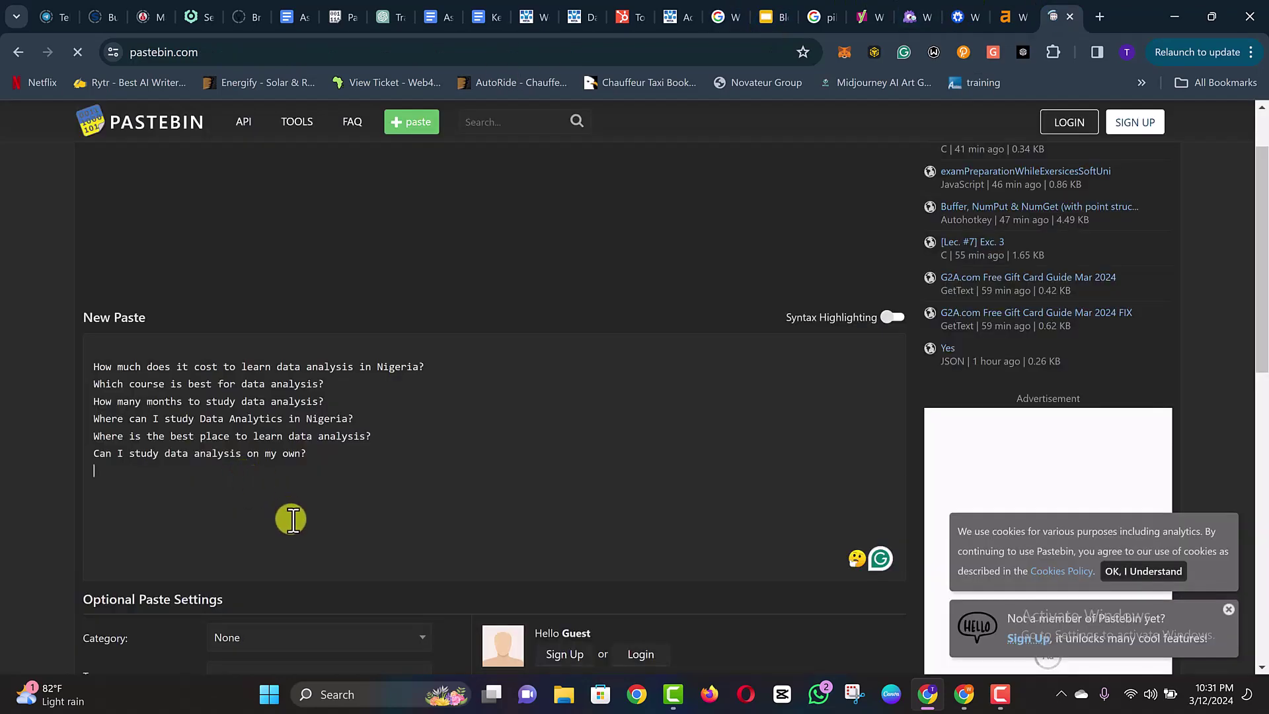
pyautogui.write('How do I start learning data analysis? Where is the best place to learn data analysis? Can I teach myself data analysis? Where can I study data analysis in Nigeria? Is data analyst an IT job? Does data analyst require coding? Which course is best for data analyst? What skills do data analysts need? What qualifies as data analyst? Is data analysis a lot of math? Can I learn data analysis with my phone? How long will it take to learn data analysis?')
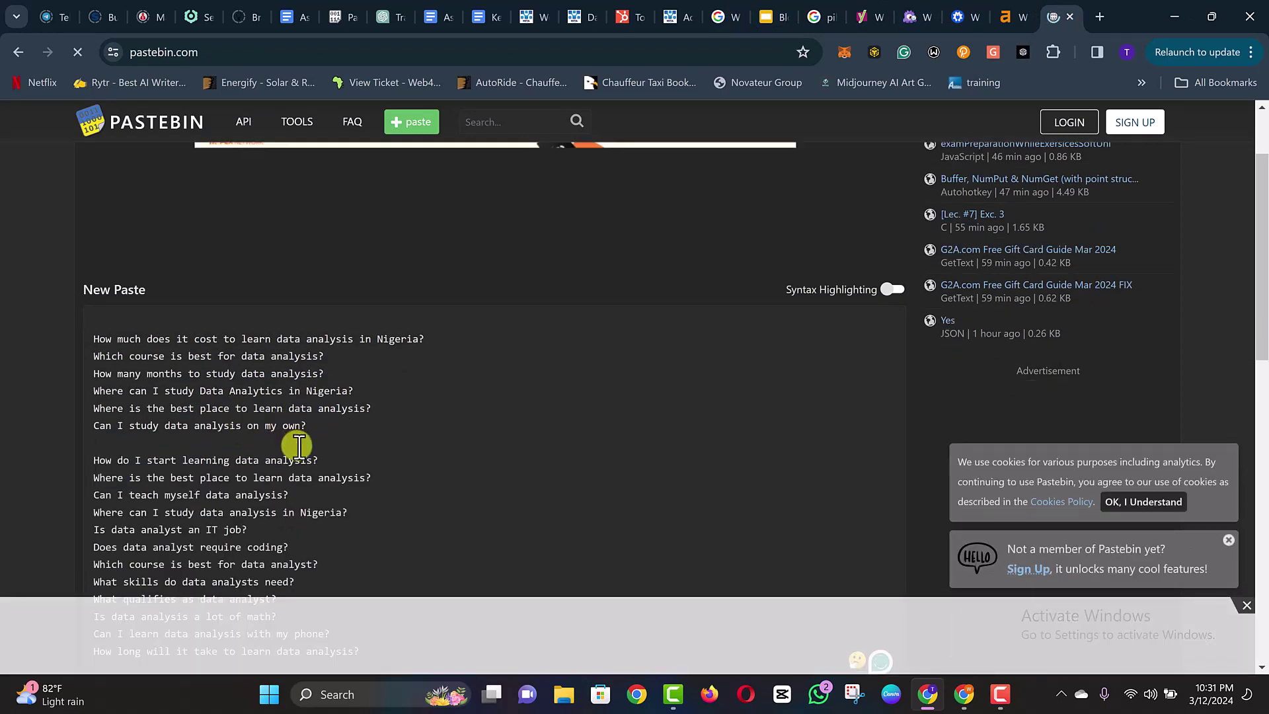
pyautogui.click(298, 443)
pyautogui.press('BackSpace')
pyautogui.scroll(-2, 498, 295)
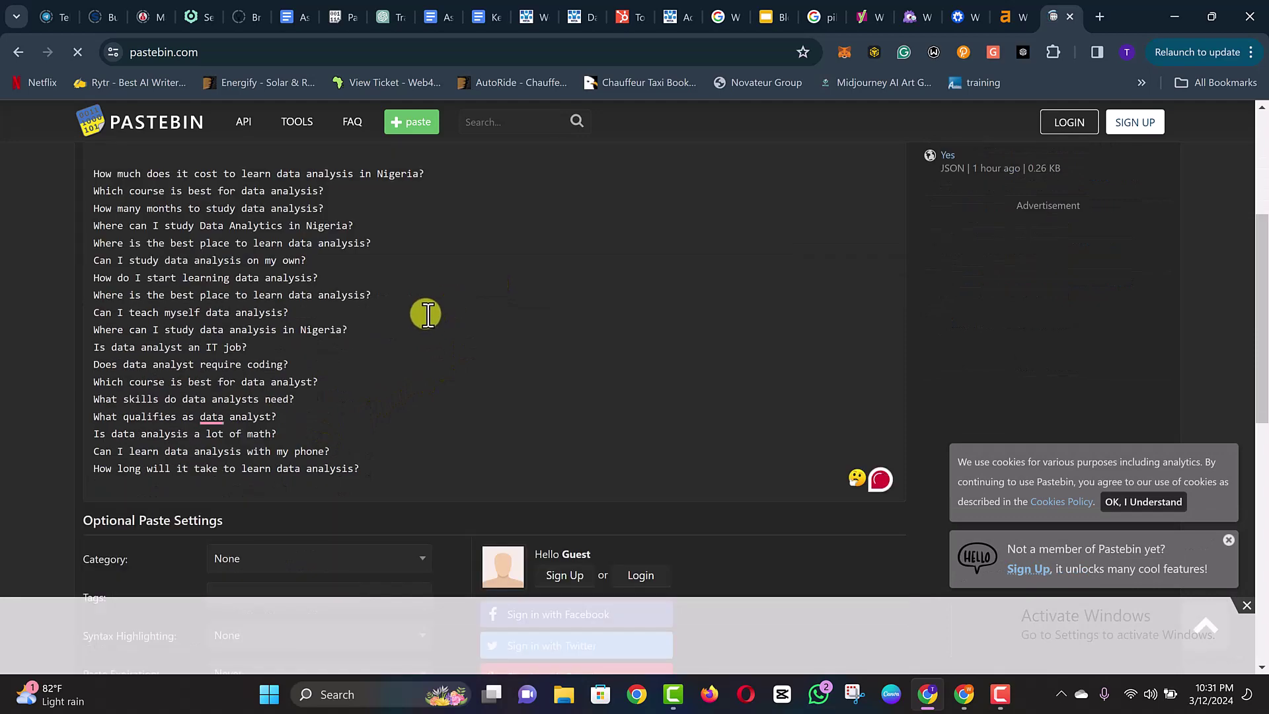
pyautogui.scroll(1, 419, 314)
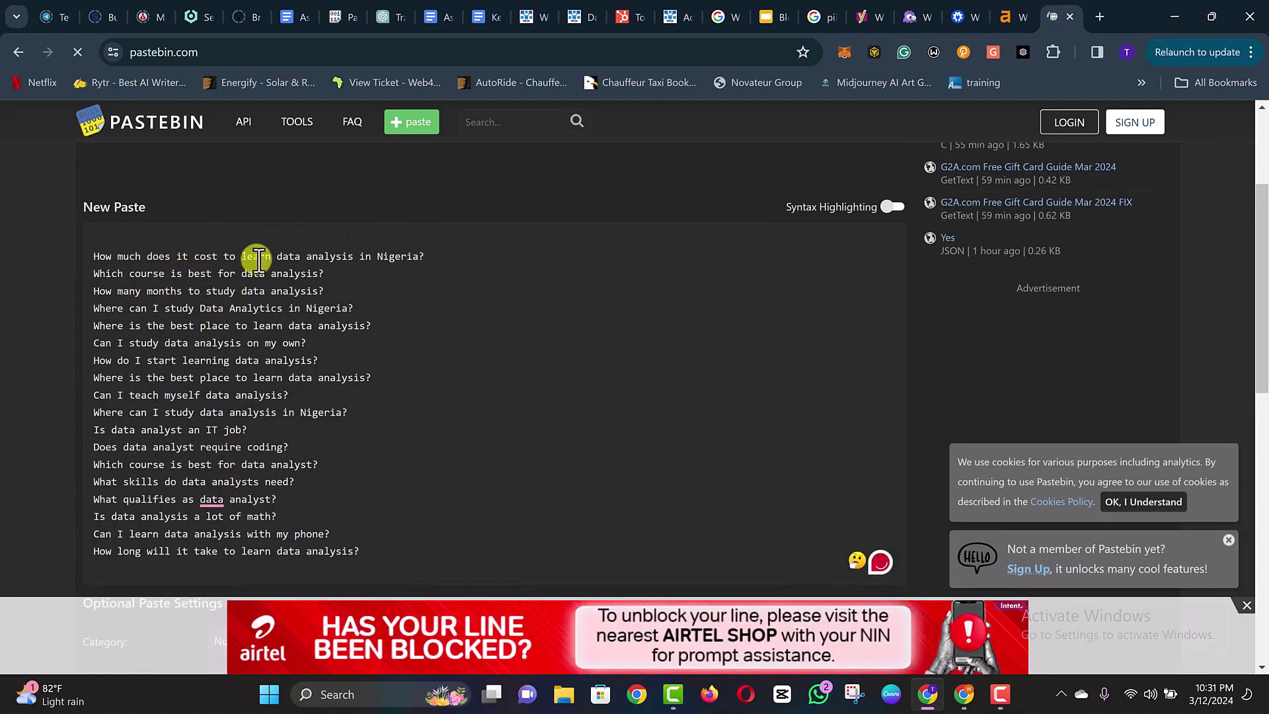
# - Read through the combined question list in the new paste, from the cost of learning data analysis to how long it takes
pyautogui.click(426, 255)
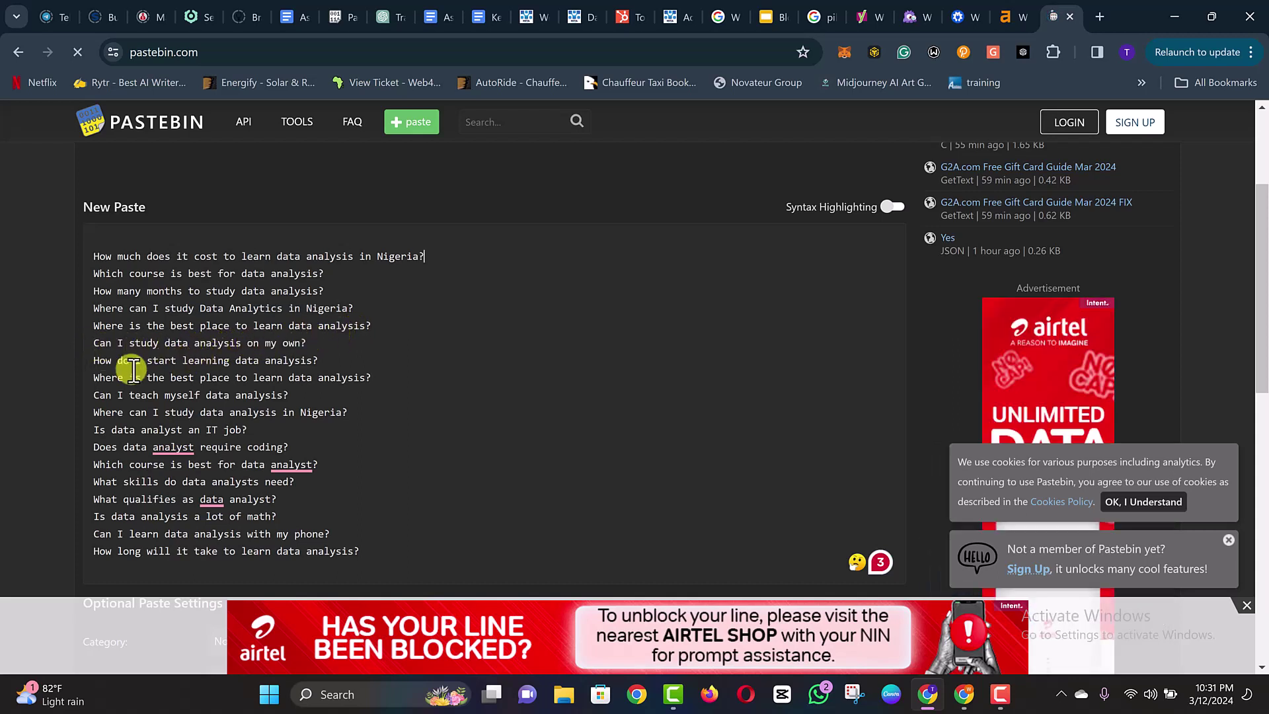
pyautogui.moveTo(117, 360); pyautogui.dragTo(288, 363)
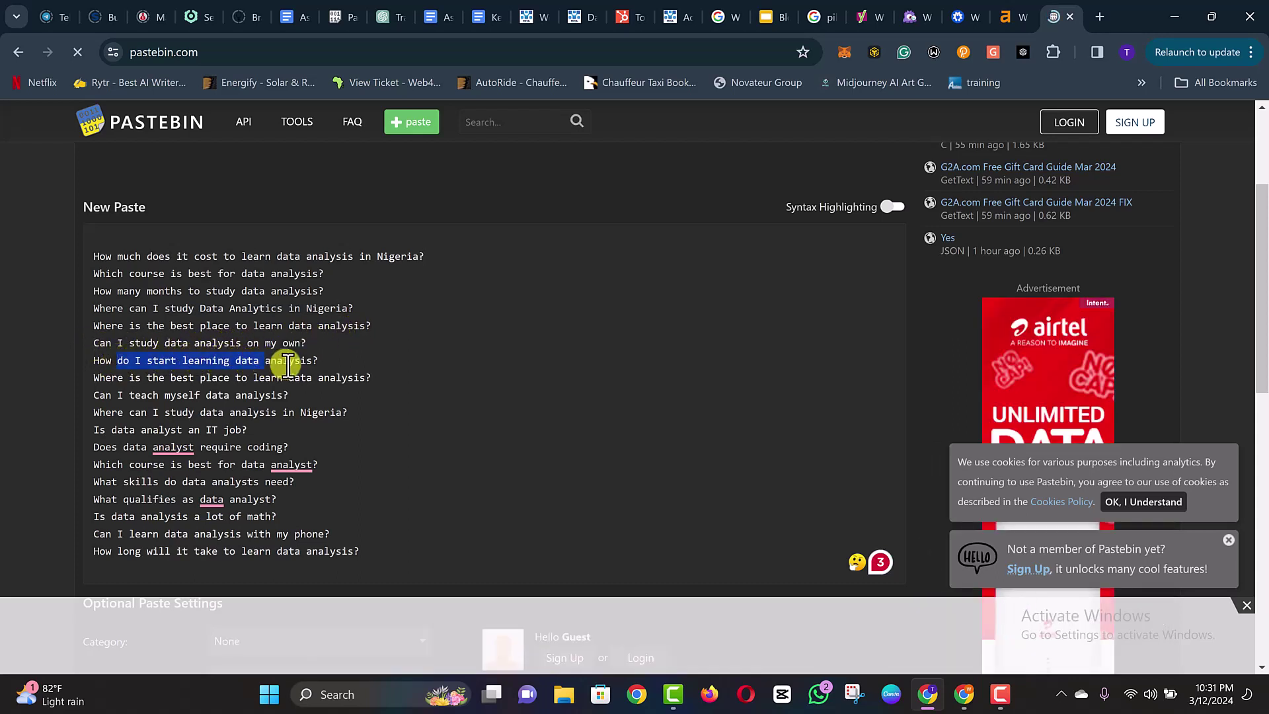
pyautogui.click(273, 395)
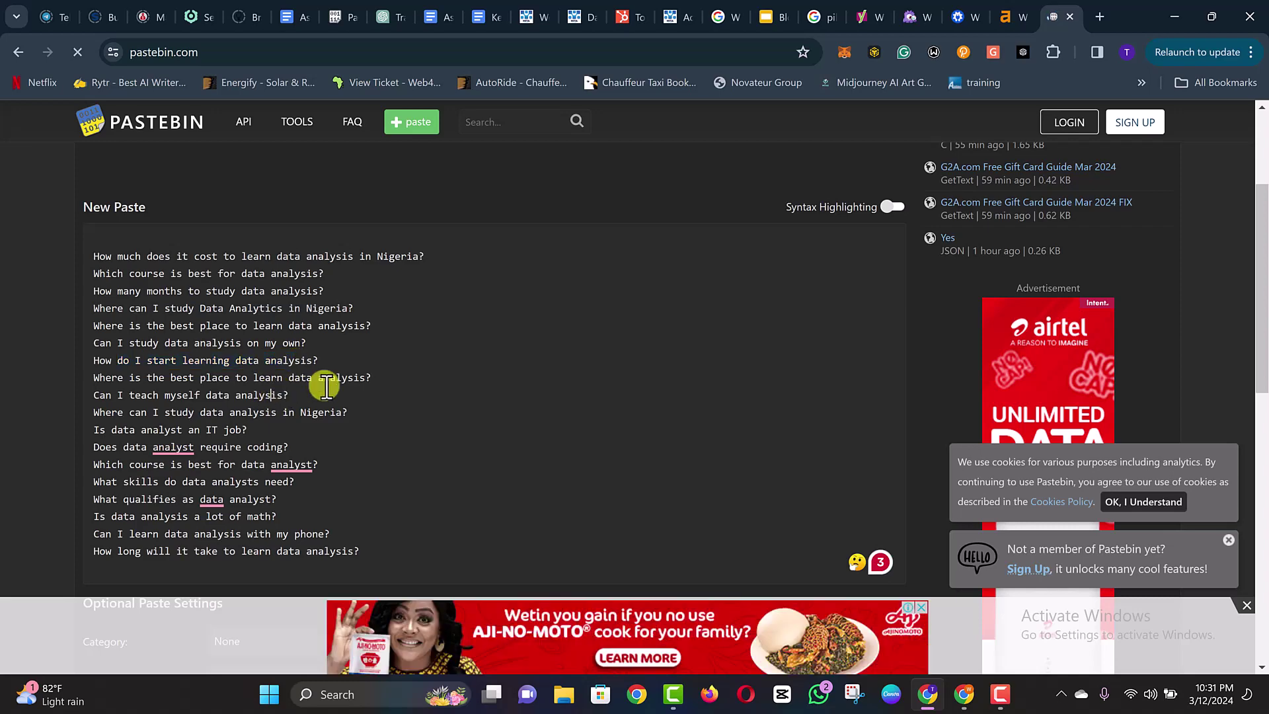
pyautogui.scroll(-1, 326, 386)
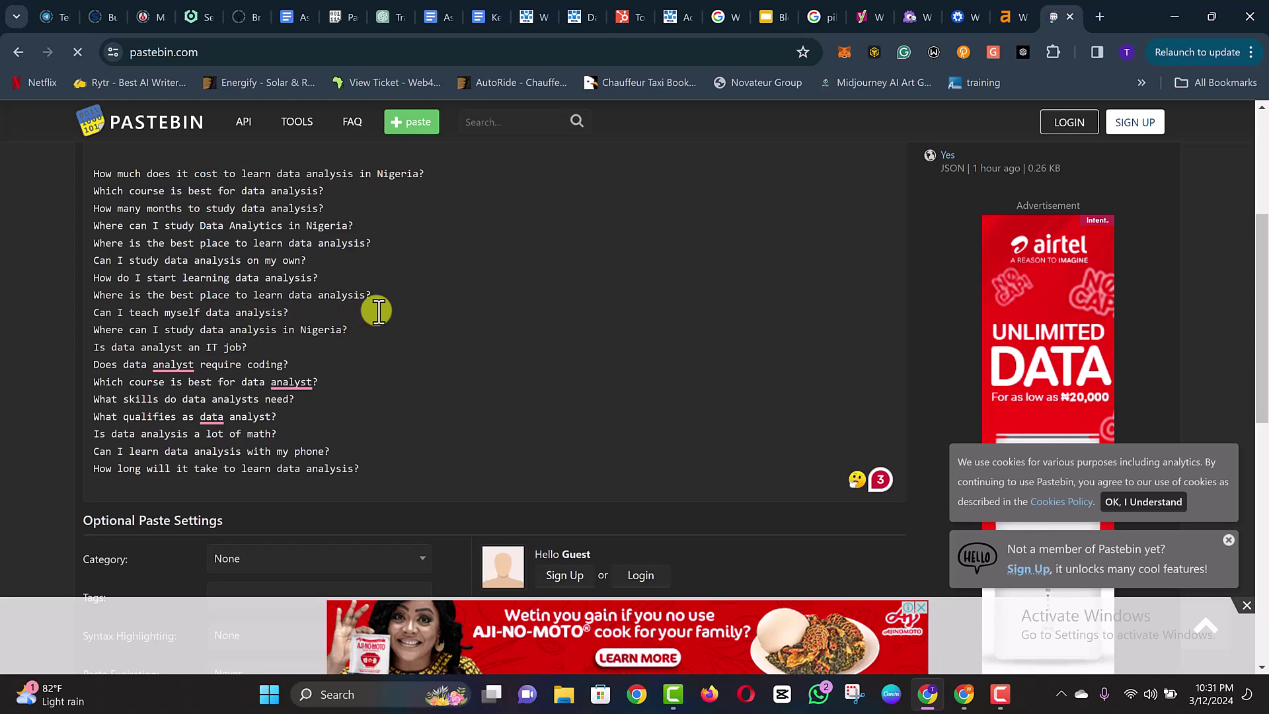
pyautogui.scroll(1, 377, 310)
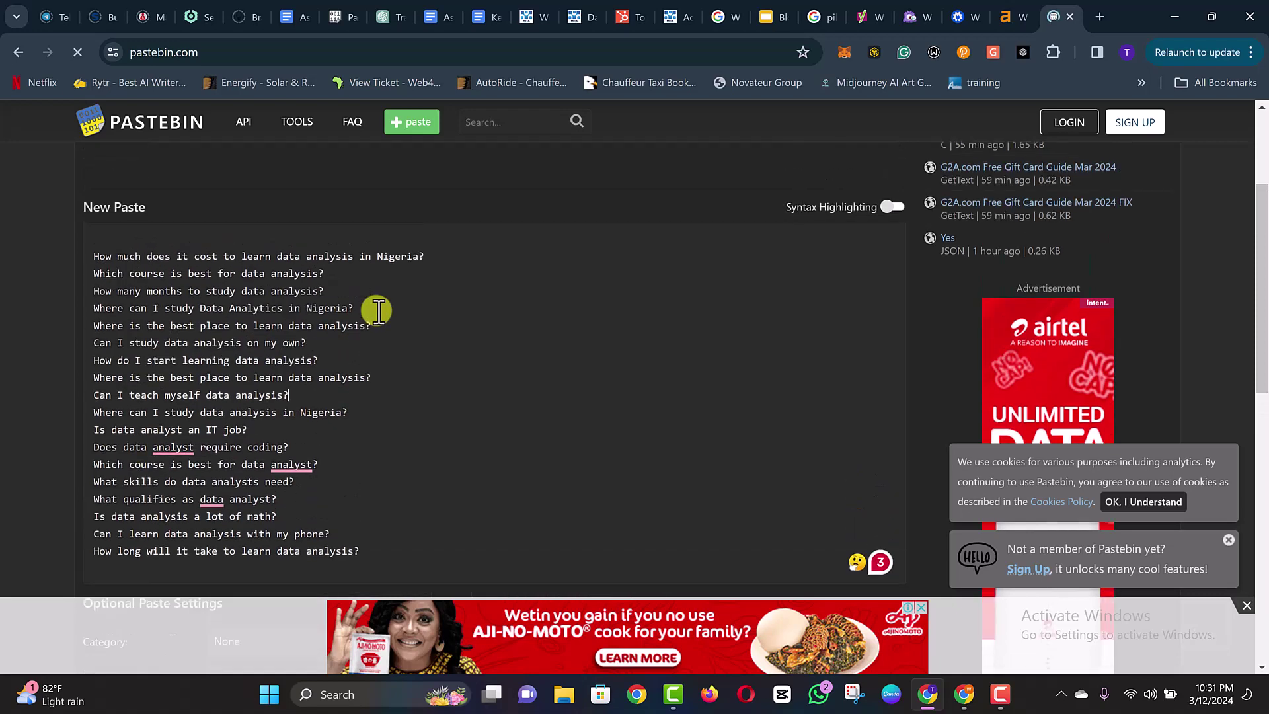
pyautogui.click(378, 311)
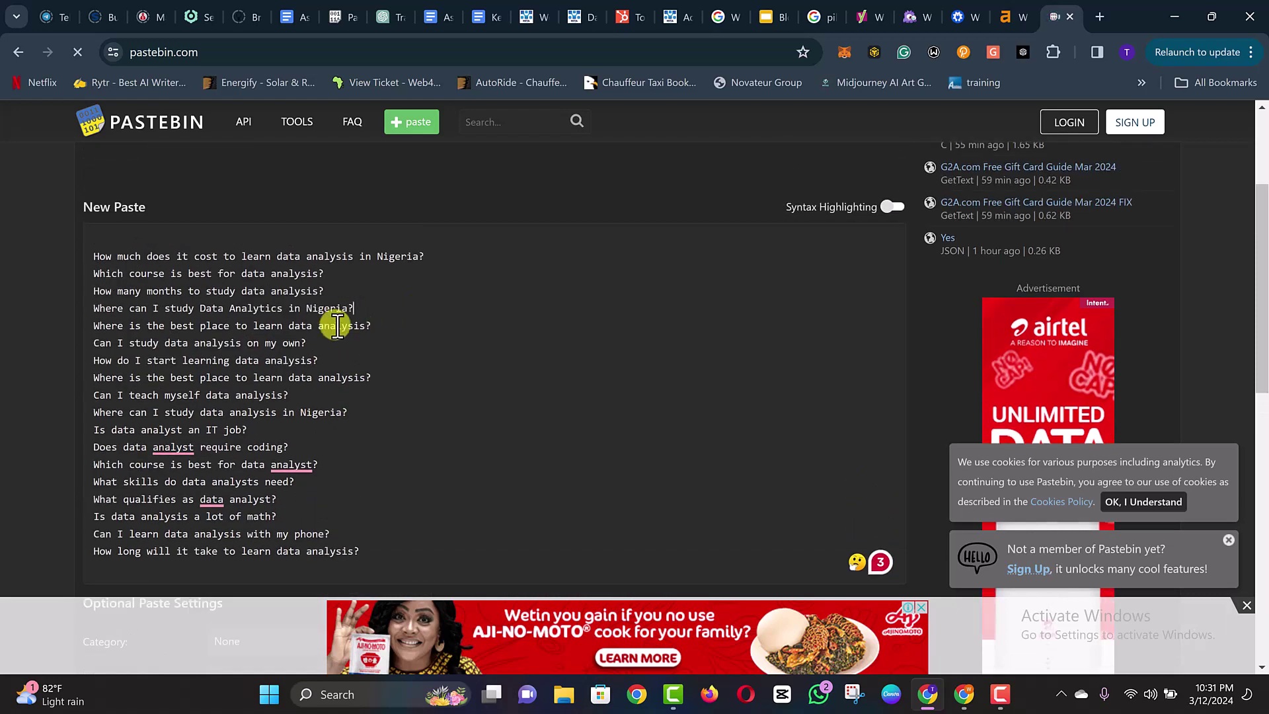
pyautogui.moveTo(96, 259); pyautogui.dragTo(350, 394)
pyautogui.click(351, 394)
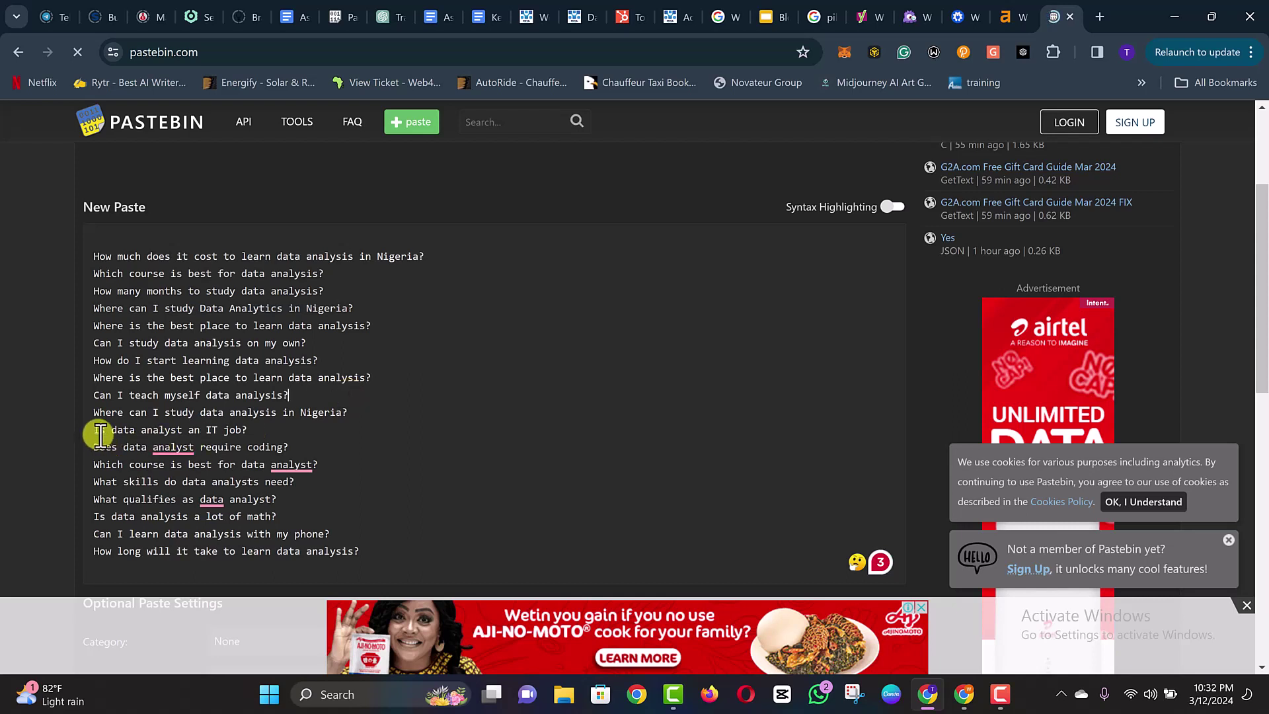
pyautogui.tripleClick(211, 430)
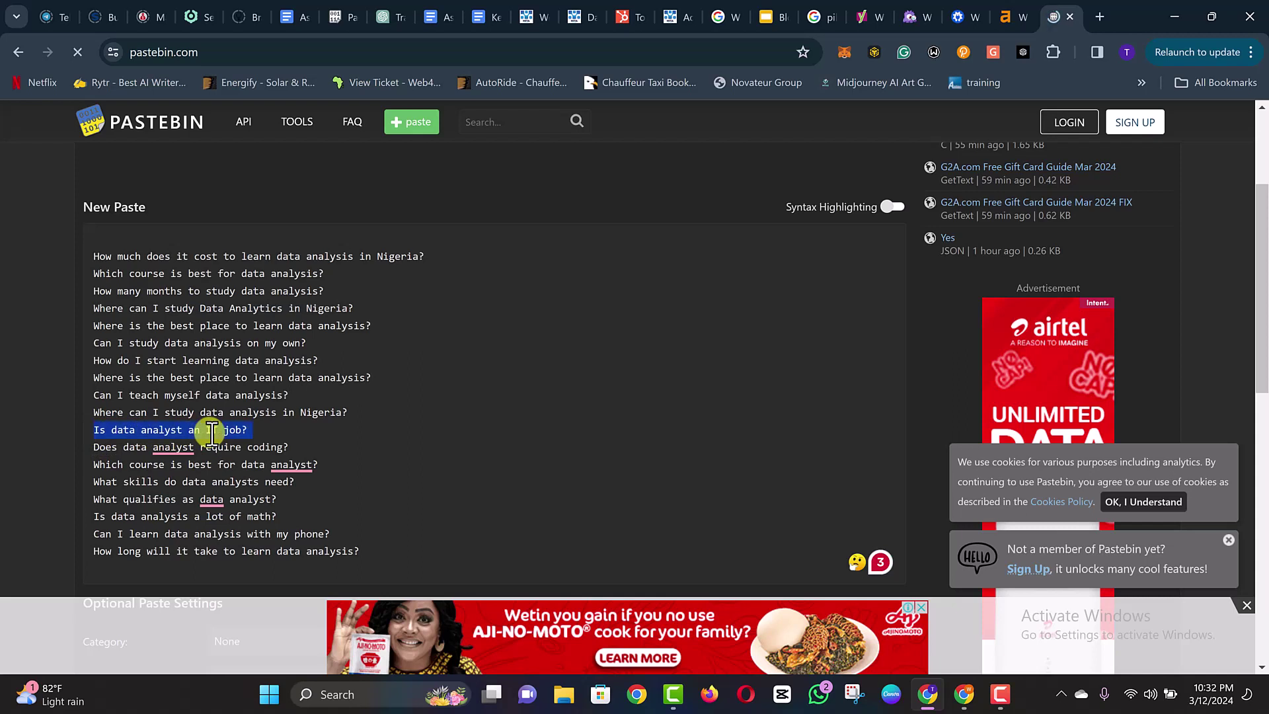
pyautogui.click(137, 431)
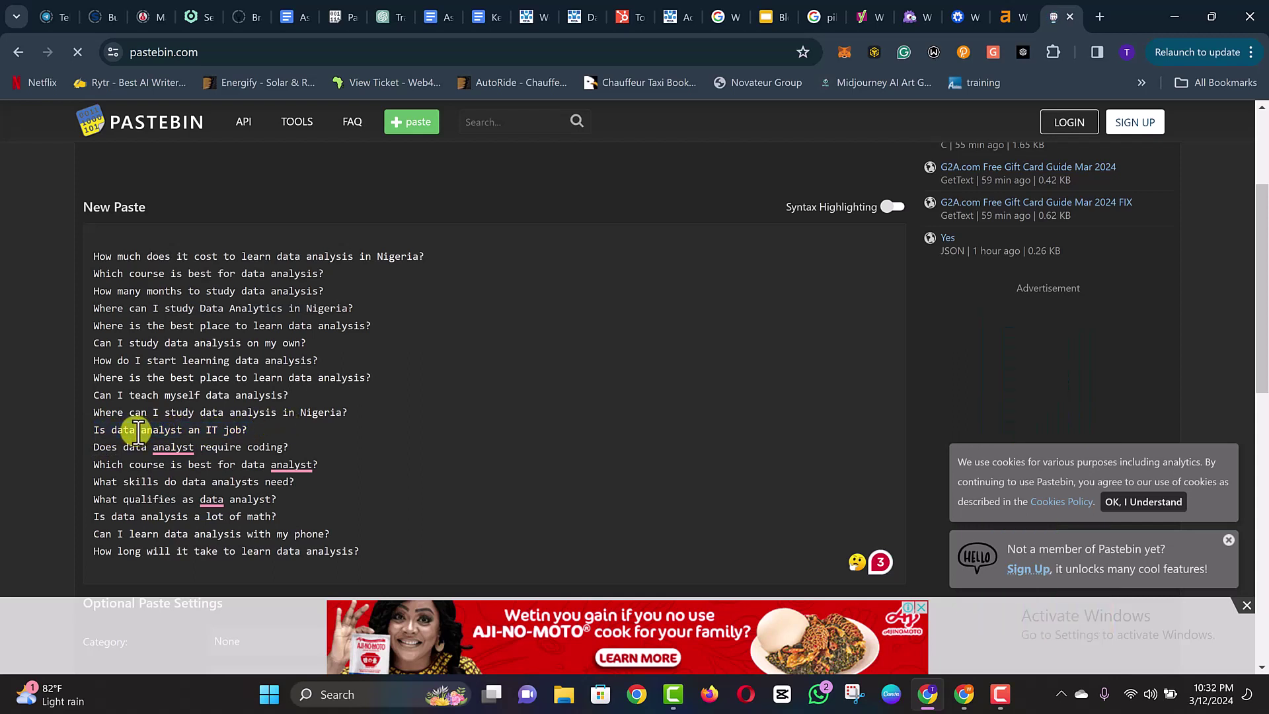
pyautogui.scroll(-2, 170, 453)
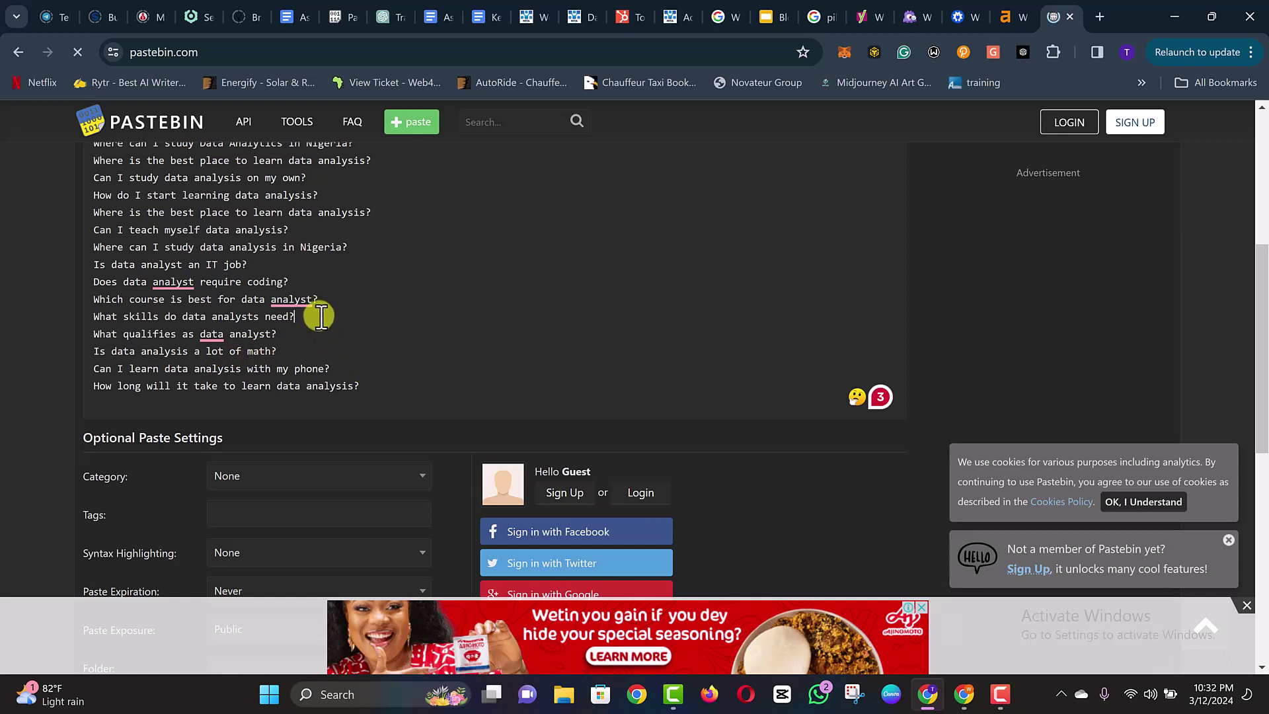
pyautogui.click(377, 388)
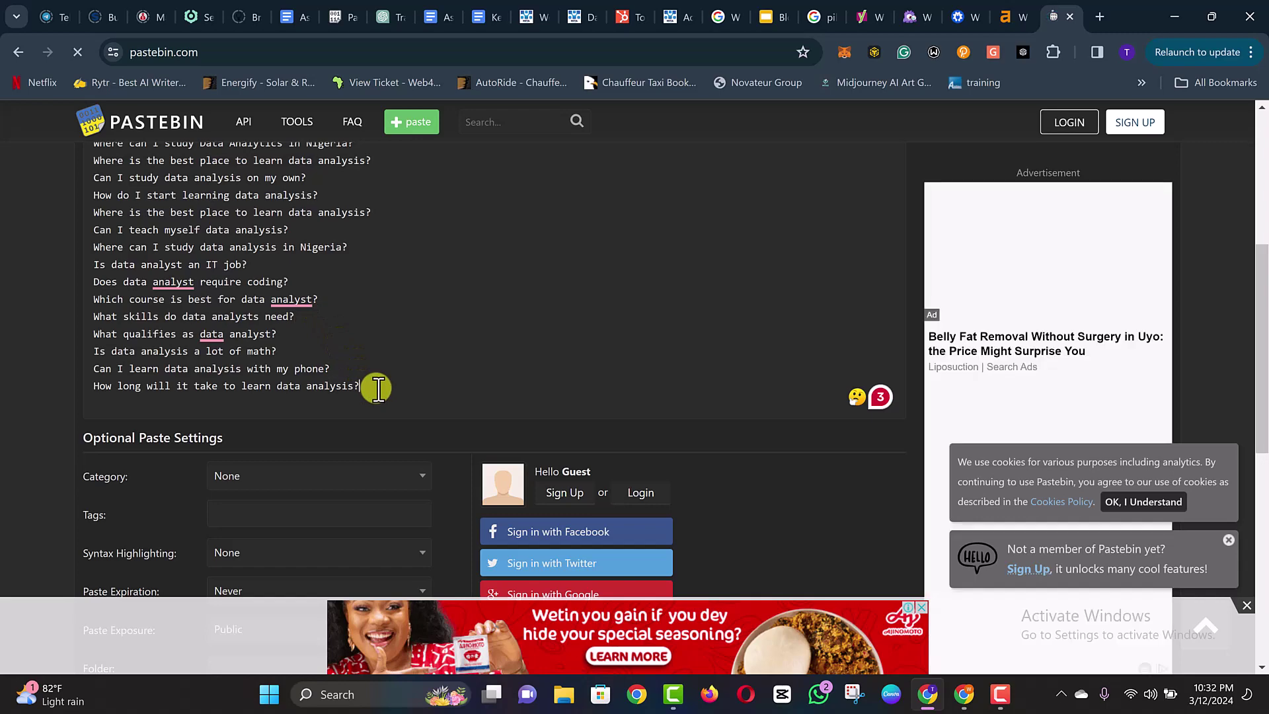
pyautogui.scroll(2, 377, 388)
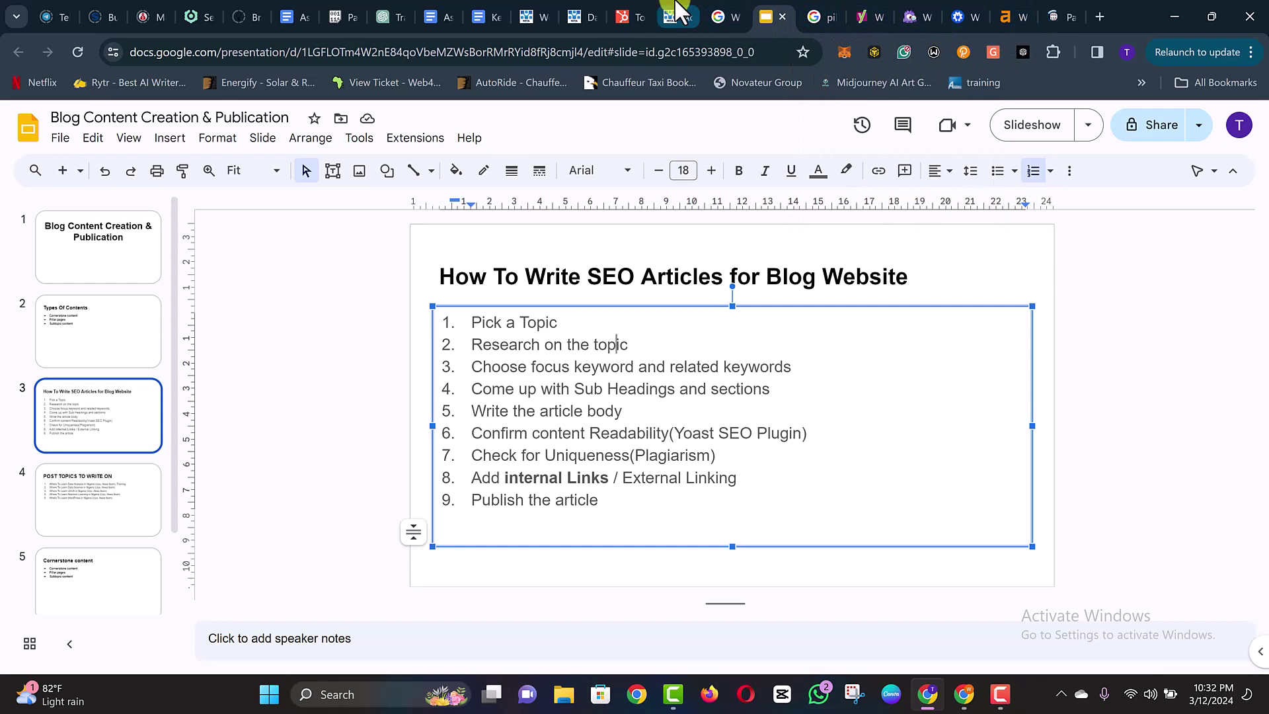
# - Examine the keyword phrases in the WordPress post title, especially "Learn Data Analysis", and check the article-writing steps slide
pyautogui.click(675, 8)
pyautogui.scroll(-1, 592, 403)
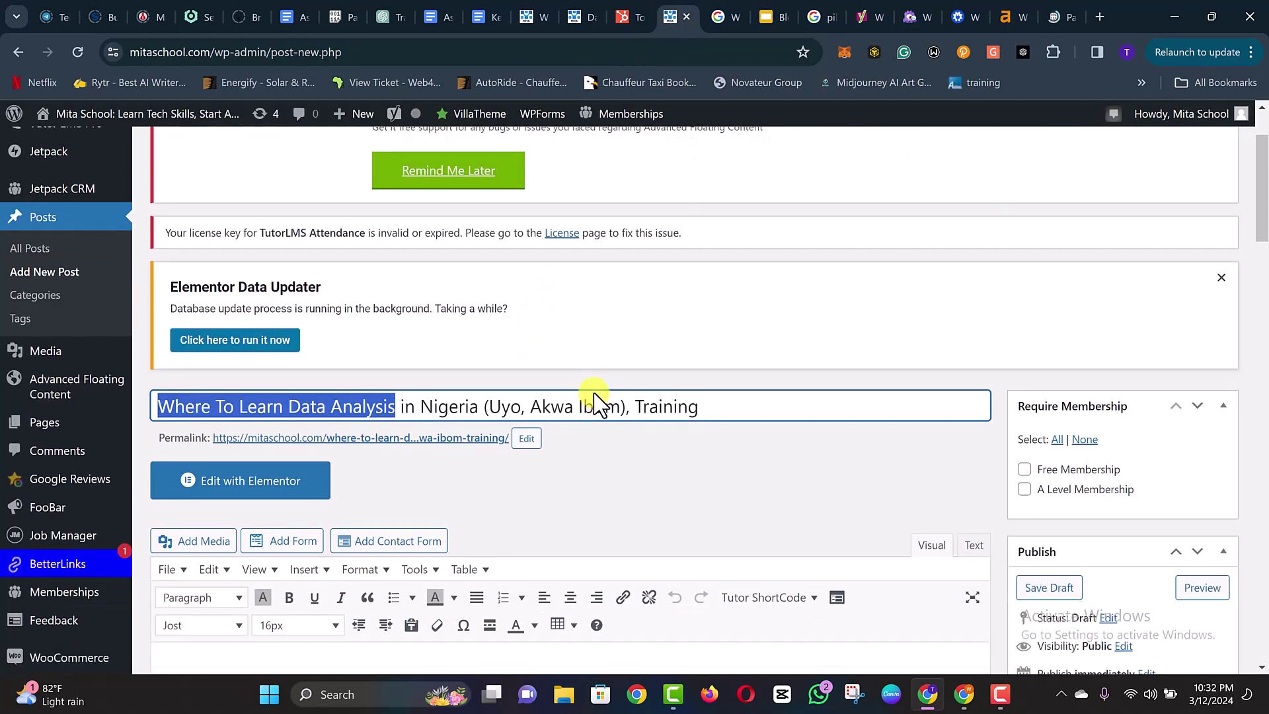
pyautogui.click(594, 354)
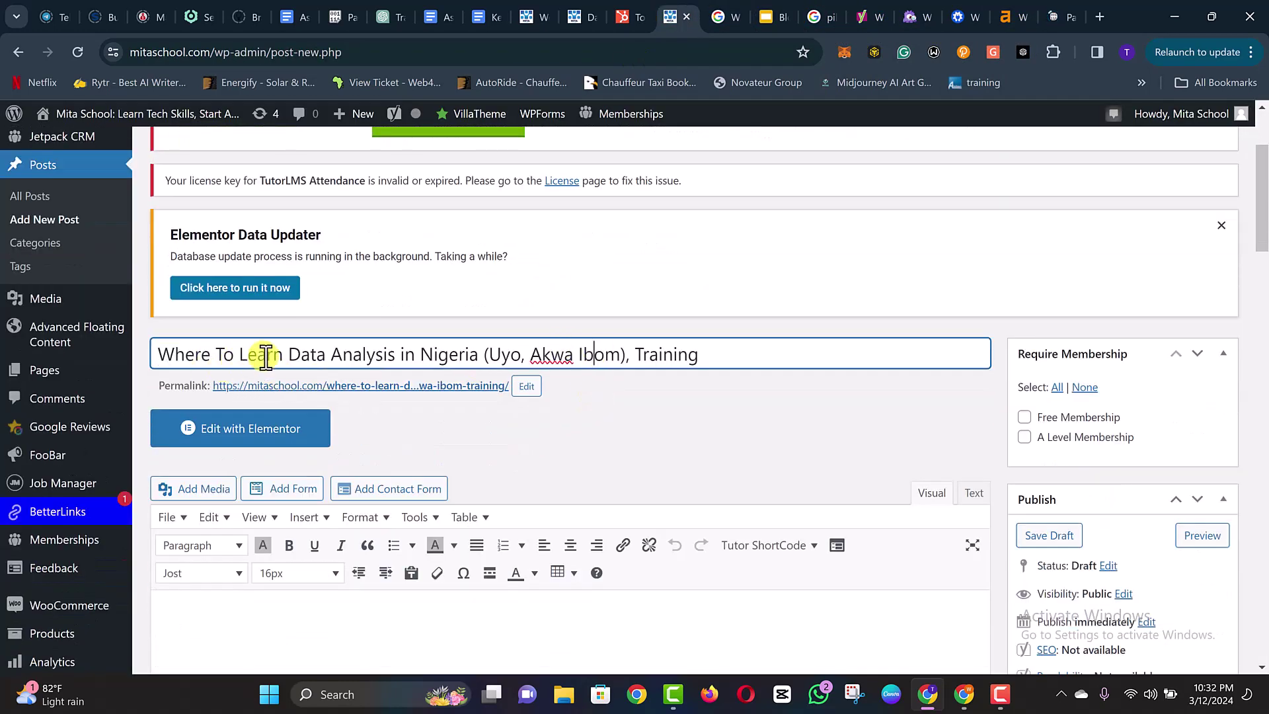
pyautogui.moveTo(291, 355); pyautogui.dragTo(481, 360)
pyautogui.click(405, 356)
pyautogui.moveTo(243, 355); pyautogui.dragTo(399, 363)
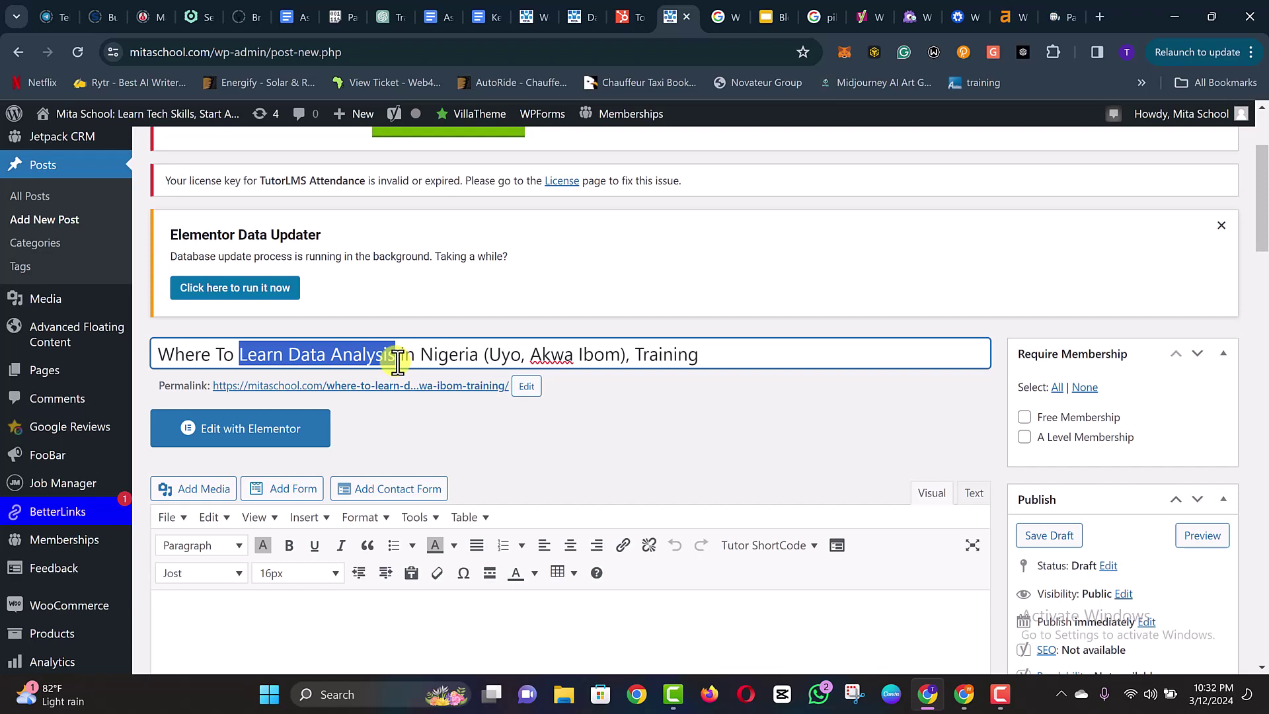
pyautogui.click(396, 362)
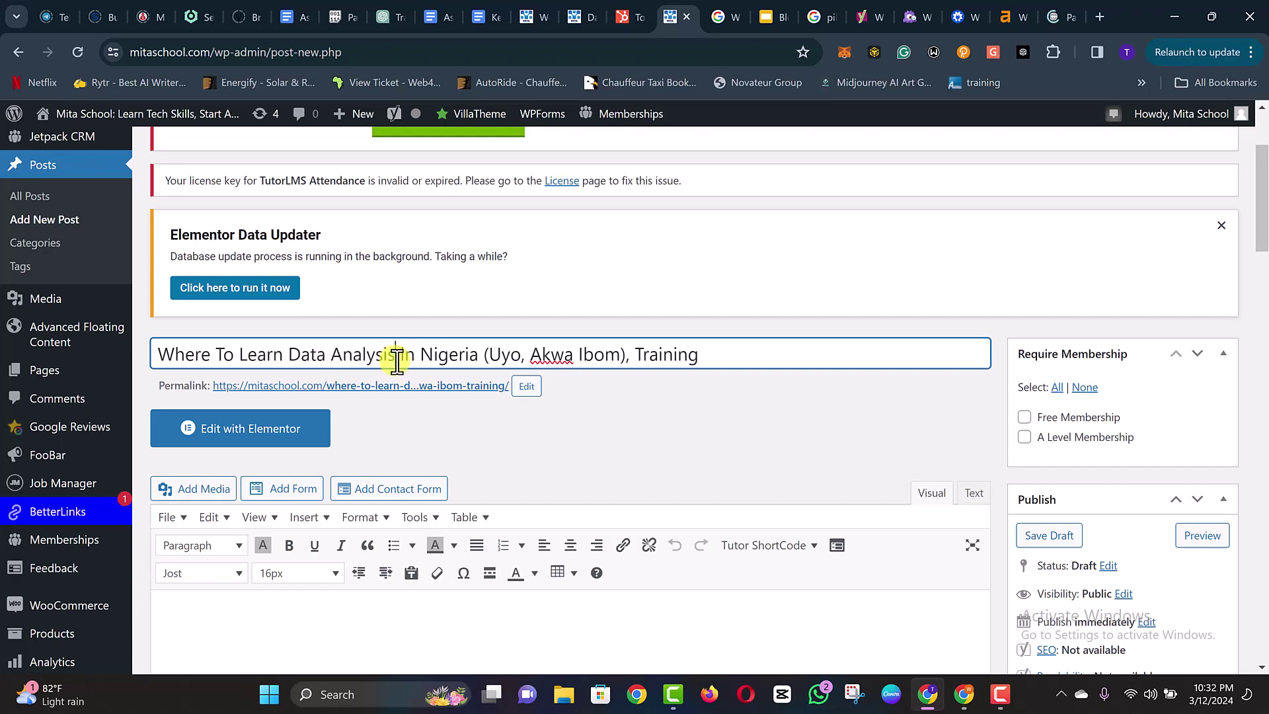
pyautogui.click(766, 15)
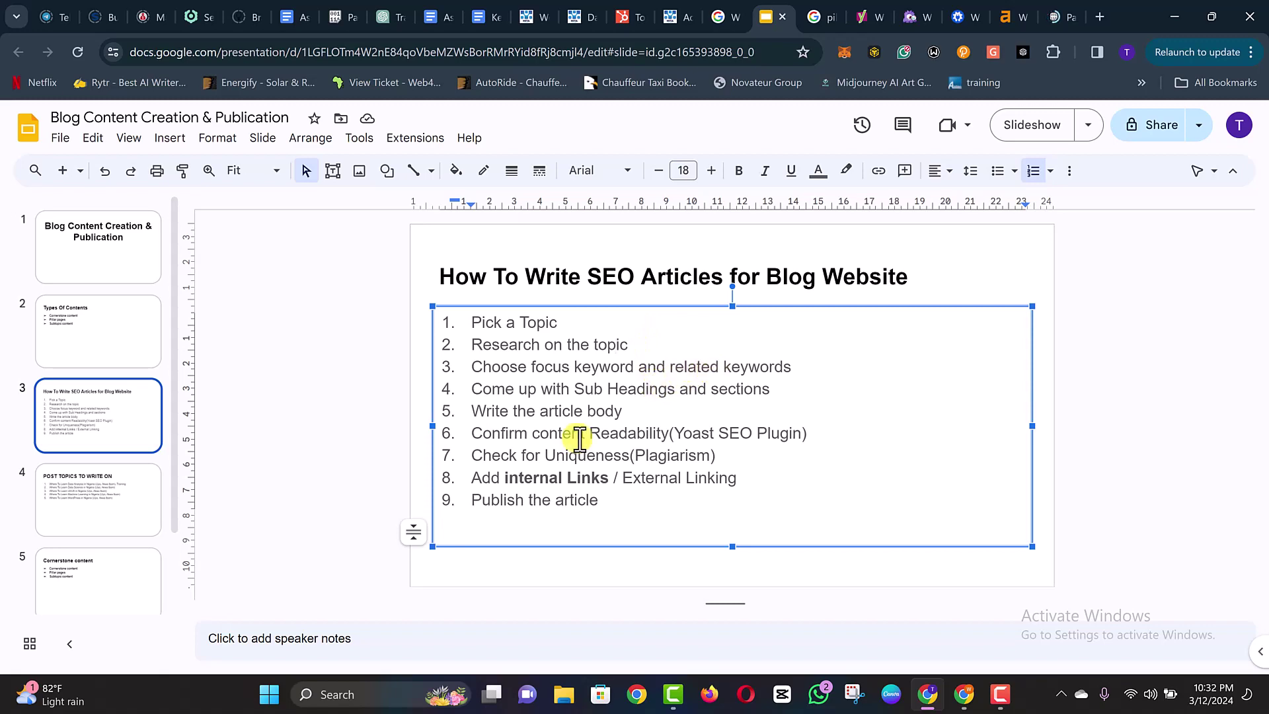
# - Copy "Learn Data Analysis" from the WordPress post title and add "Learn Data Analysis in Uyo" above the questions in Pastebin
pyautogui.click(680, 15)
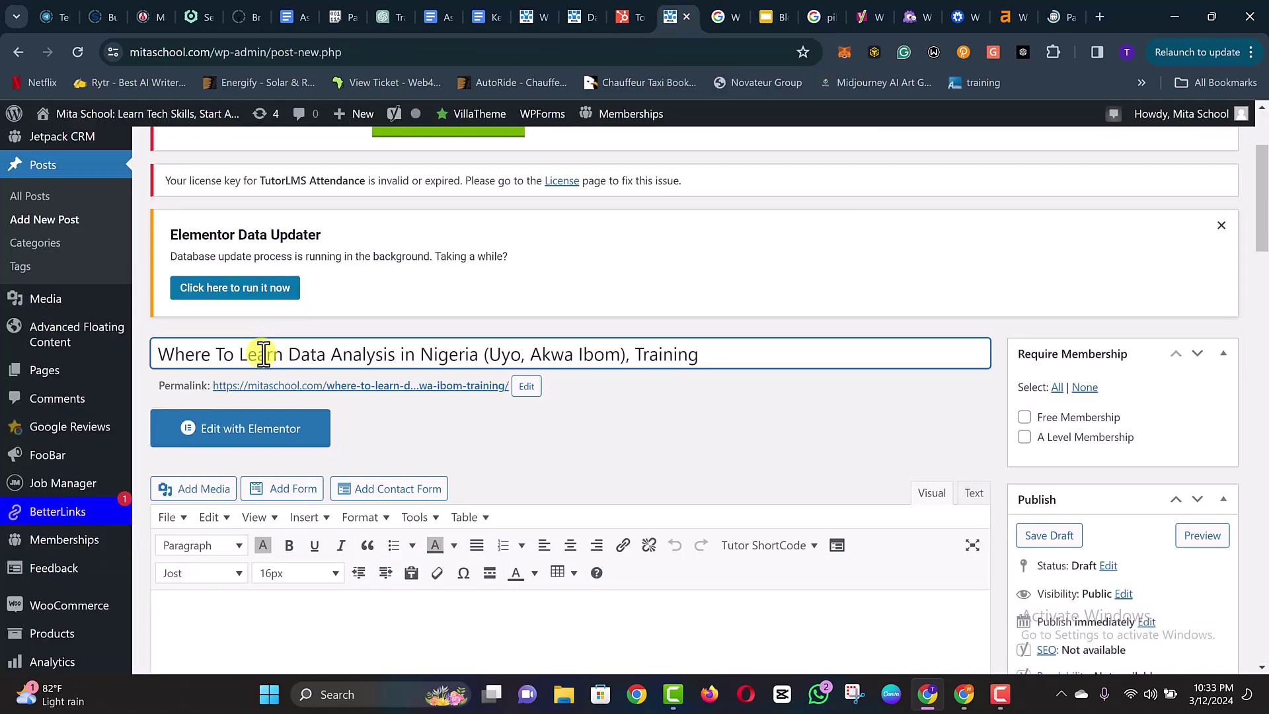
pyautogui.moveTo(240, 355); pyautogui.dragTo(397, 354)
pyautogui.hotkey('ctrl', 'c')
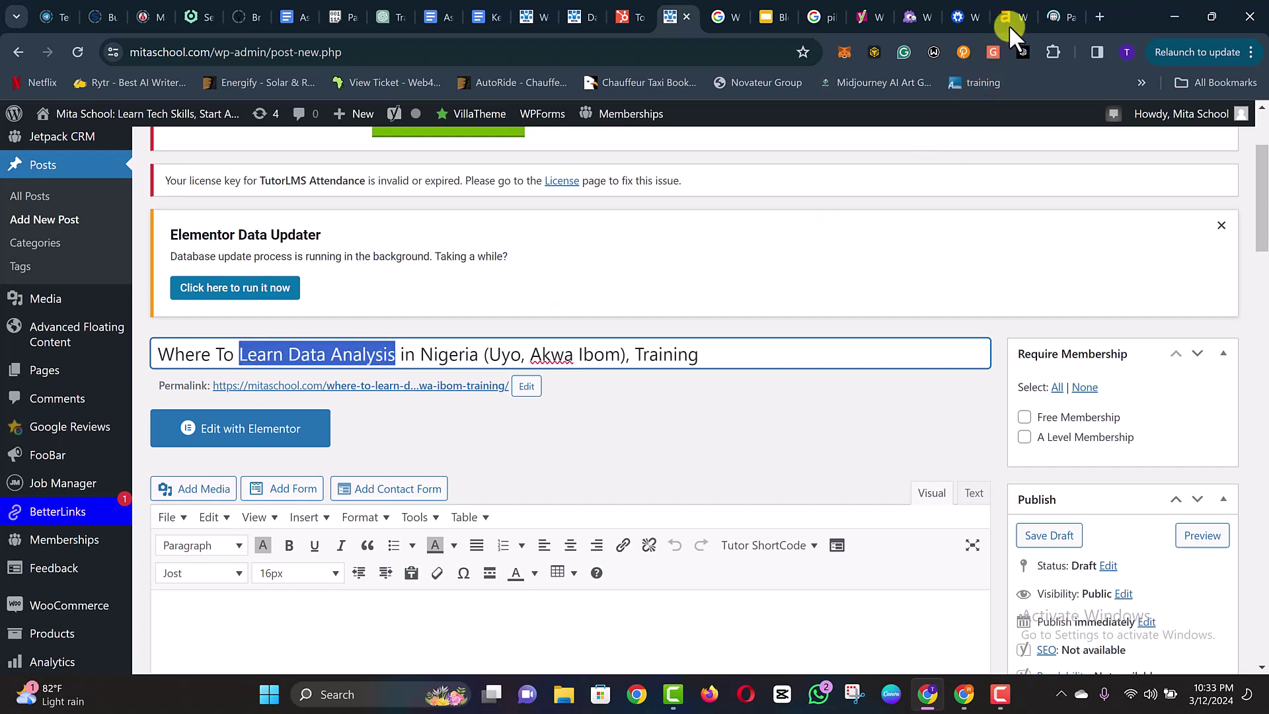
pyautogui.click(1061, 15)
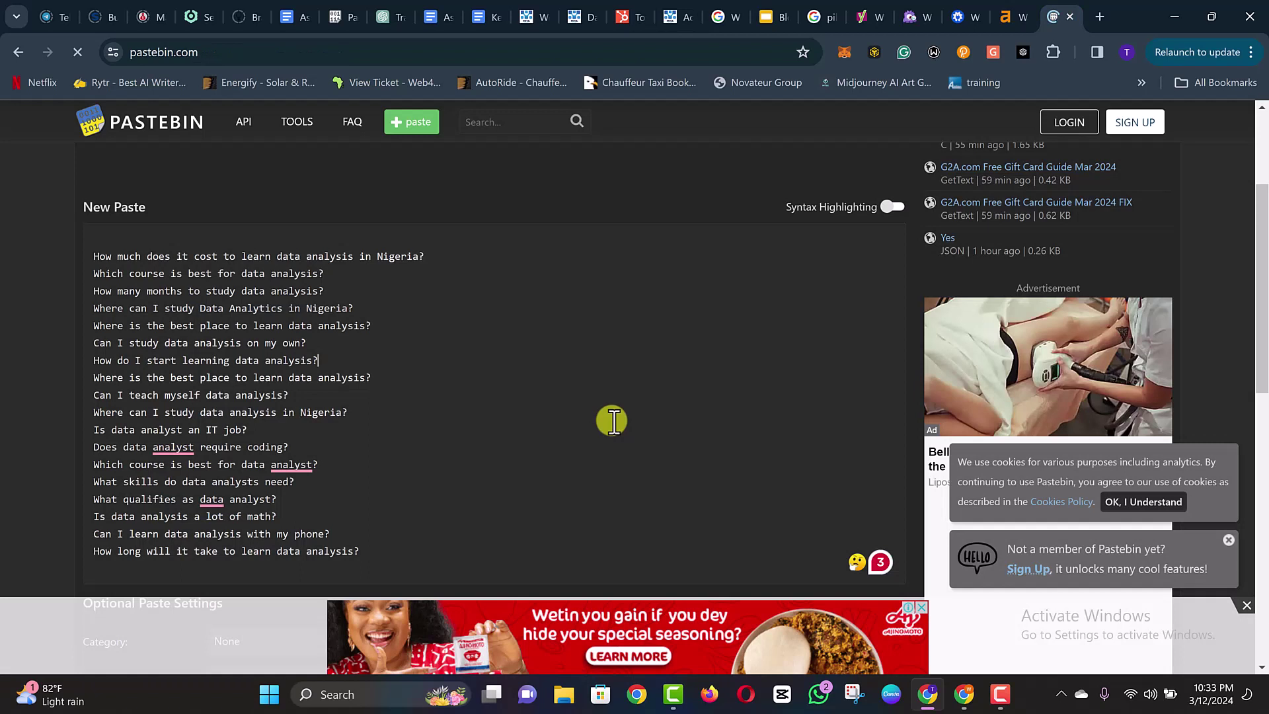
pyautogui.hotkey('ctrl', 'a')
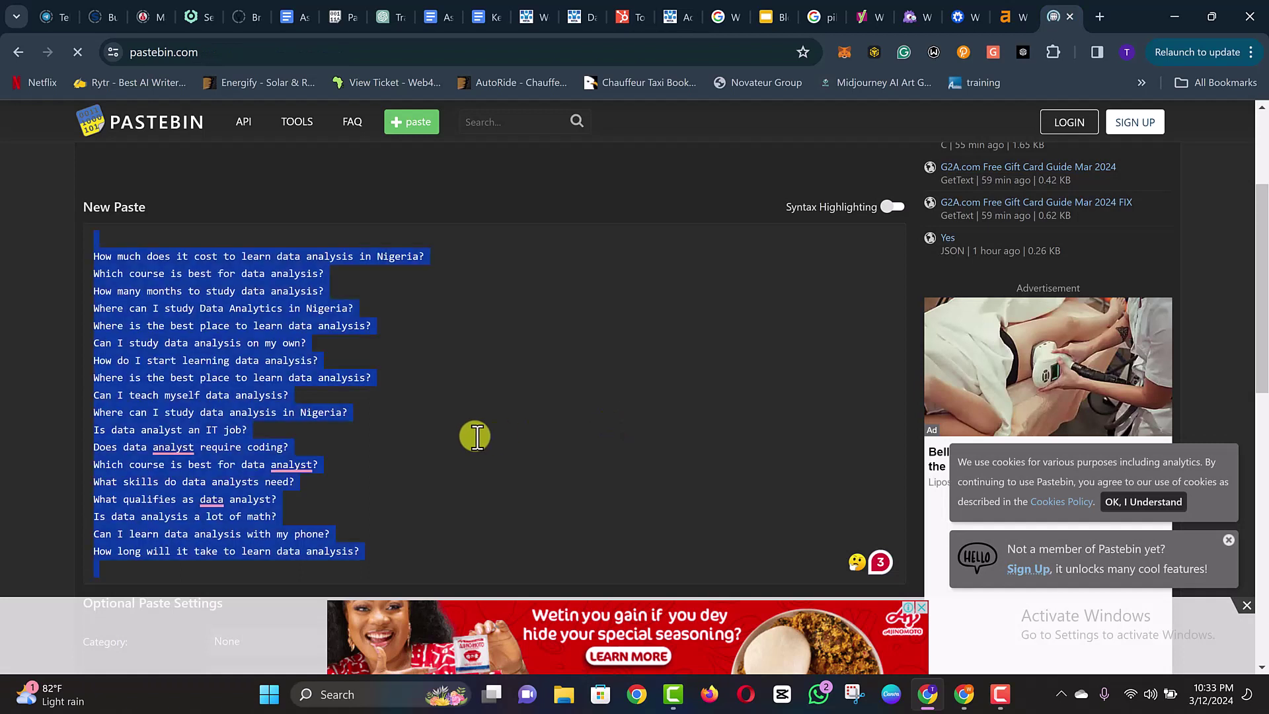
pyautogui.press('Up')
pyautogui.press('Return')
pyautogui.press('Up')
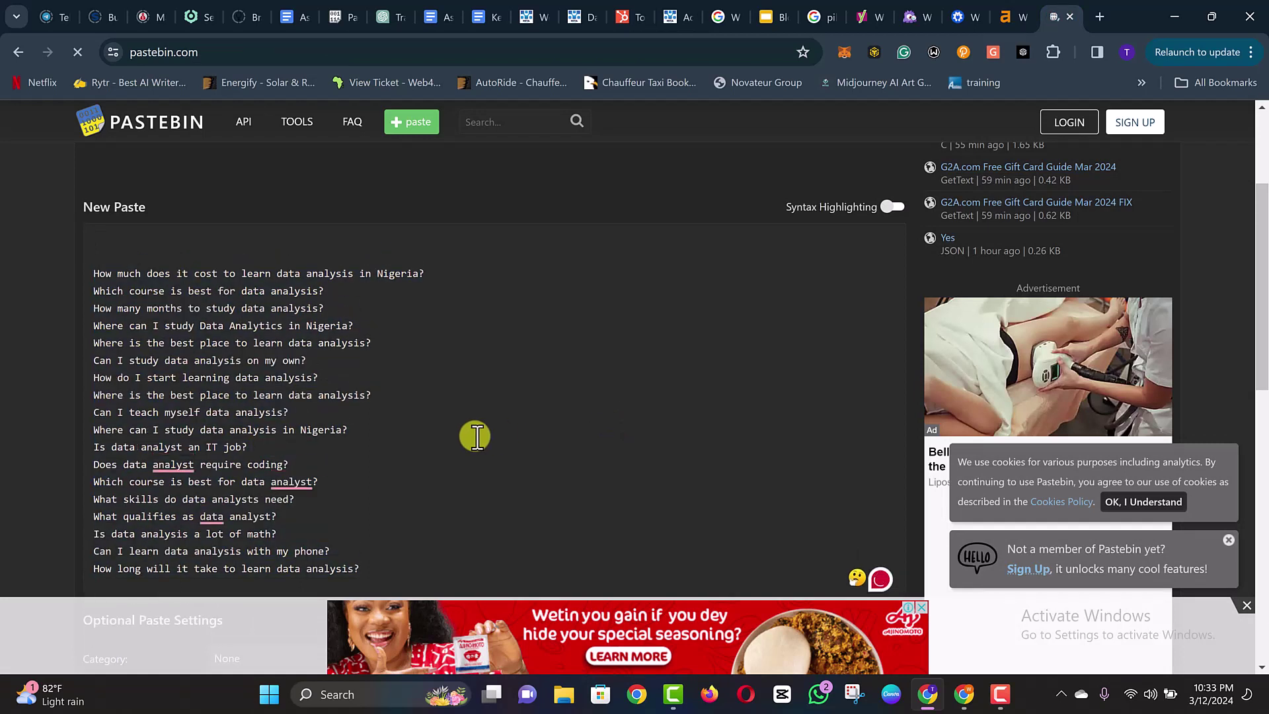
pyautogui.hotkey('ctrl', 'v')
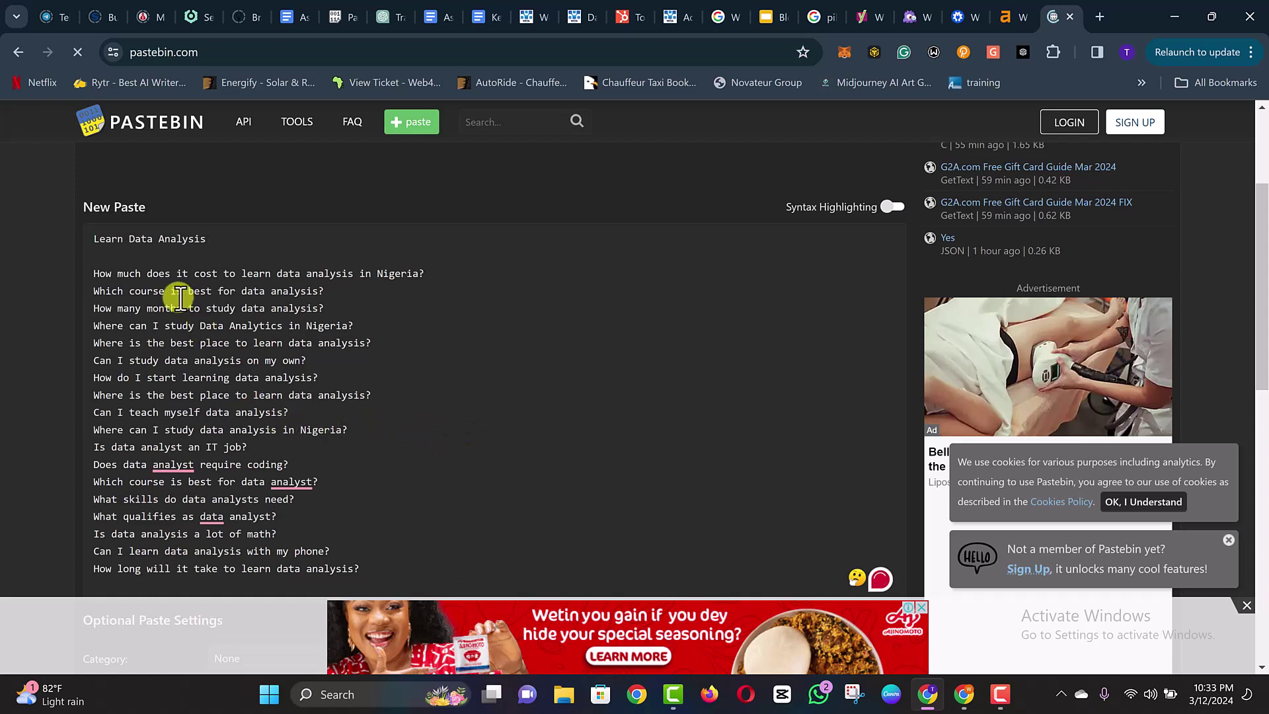
pyautogui.write('in Uyo ')
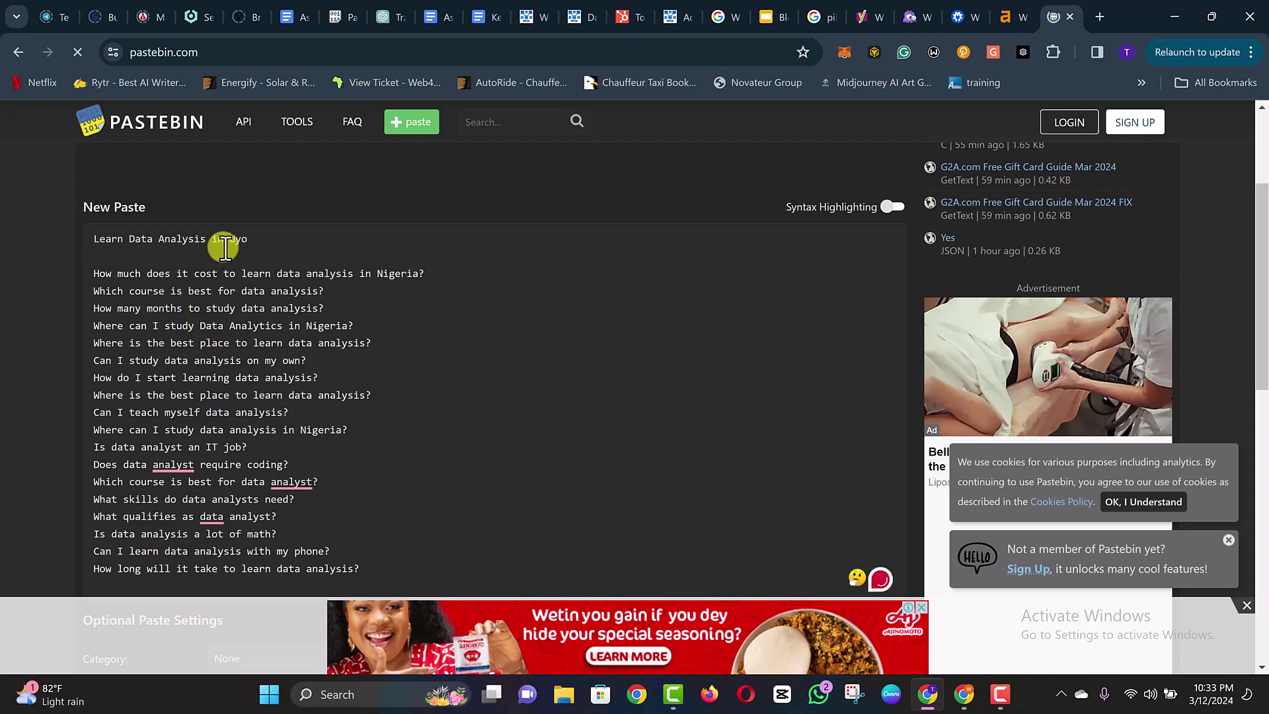
# - Add the line "Tools to Learn Learn Data Analysis" beneath the first line, reusing the copied phrase
pyautogui.write('Tools ')
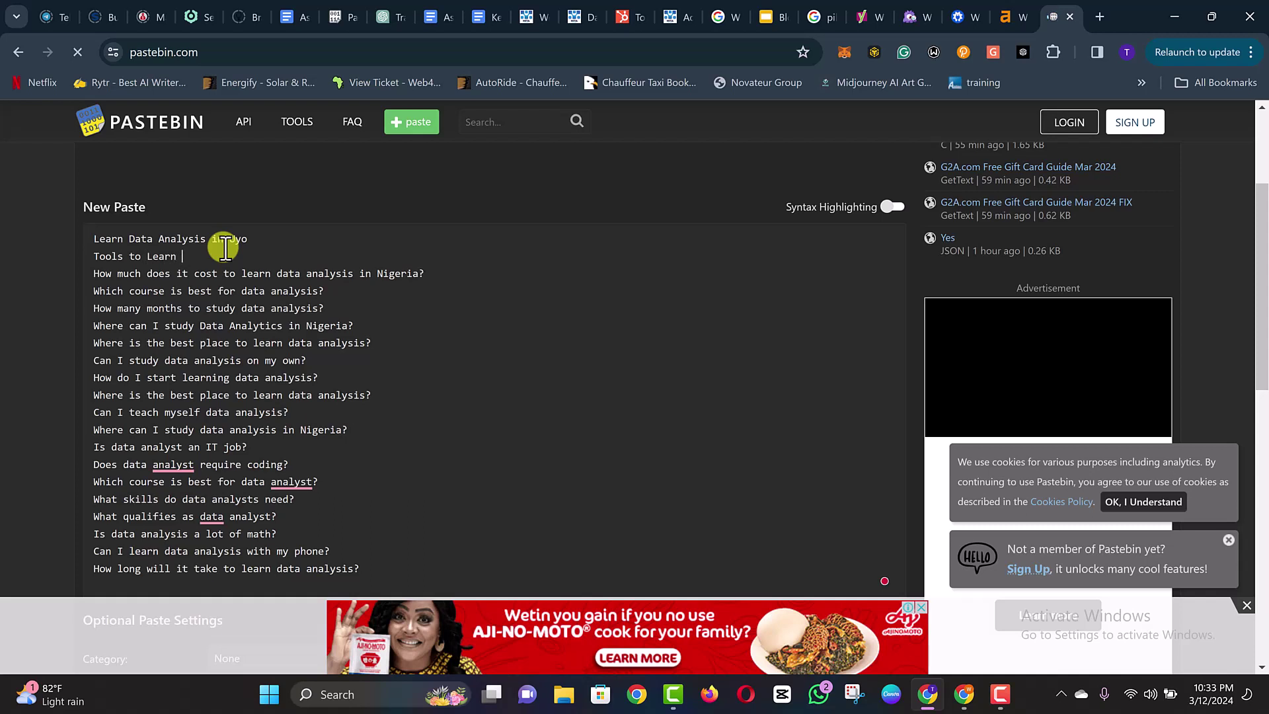
pyautogui.write('to Learn')
pyautogui.hotkey('ctrl', 'v')
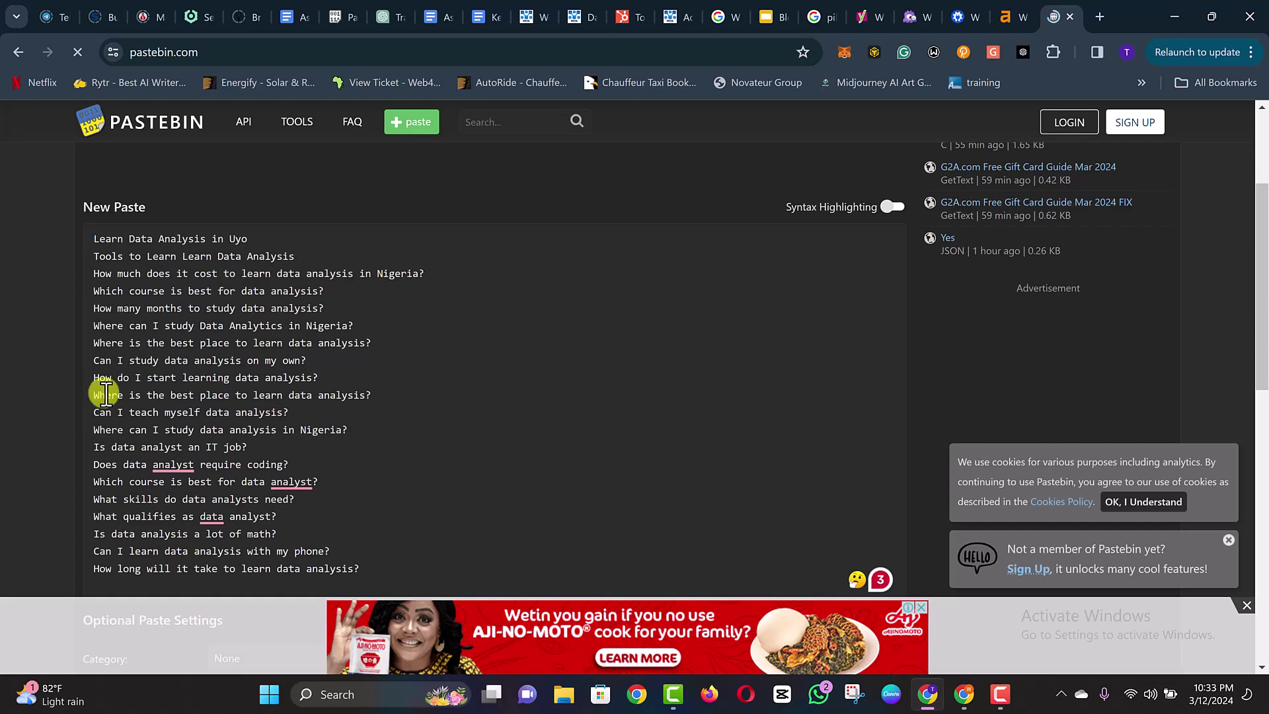
# - Review the Pastebin list against the "Choose focus keyword and related keywords" item on the article-writing steps slide
pyautogui.scroll(-3, 260, 482)
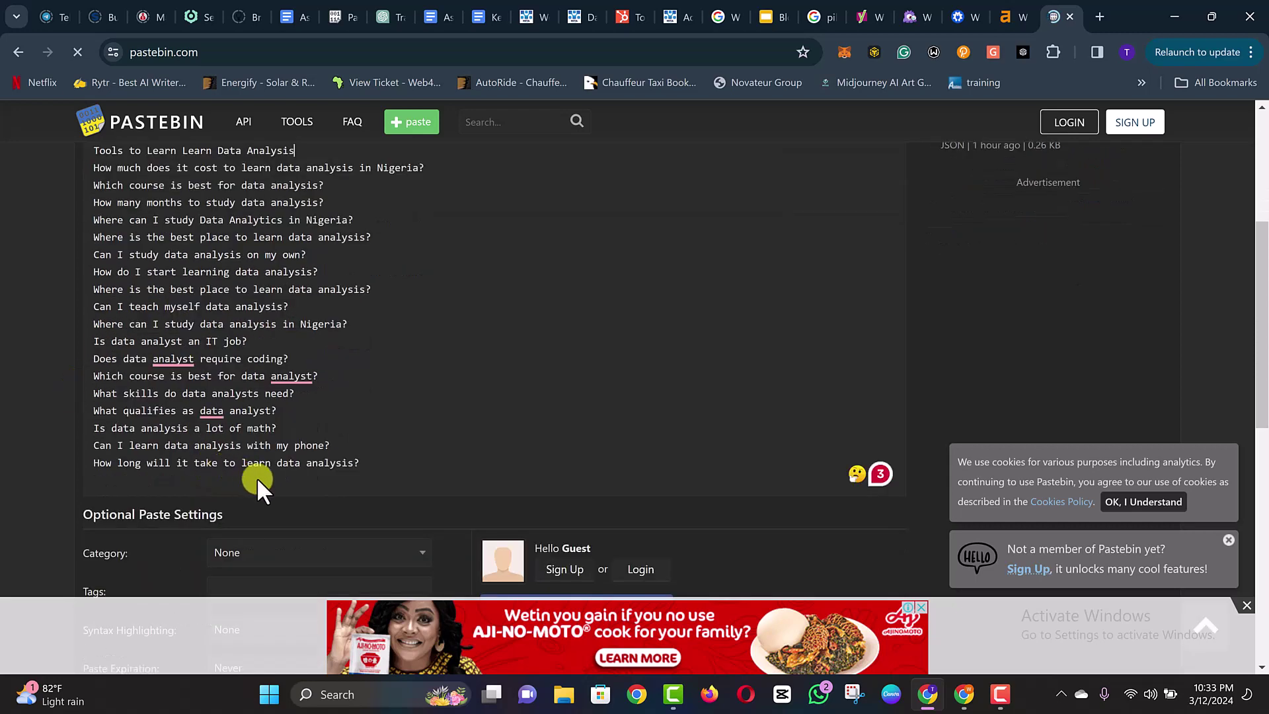
pyautogui.scroll(1, 243, 440)
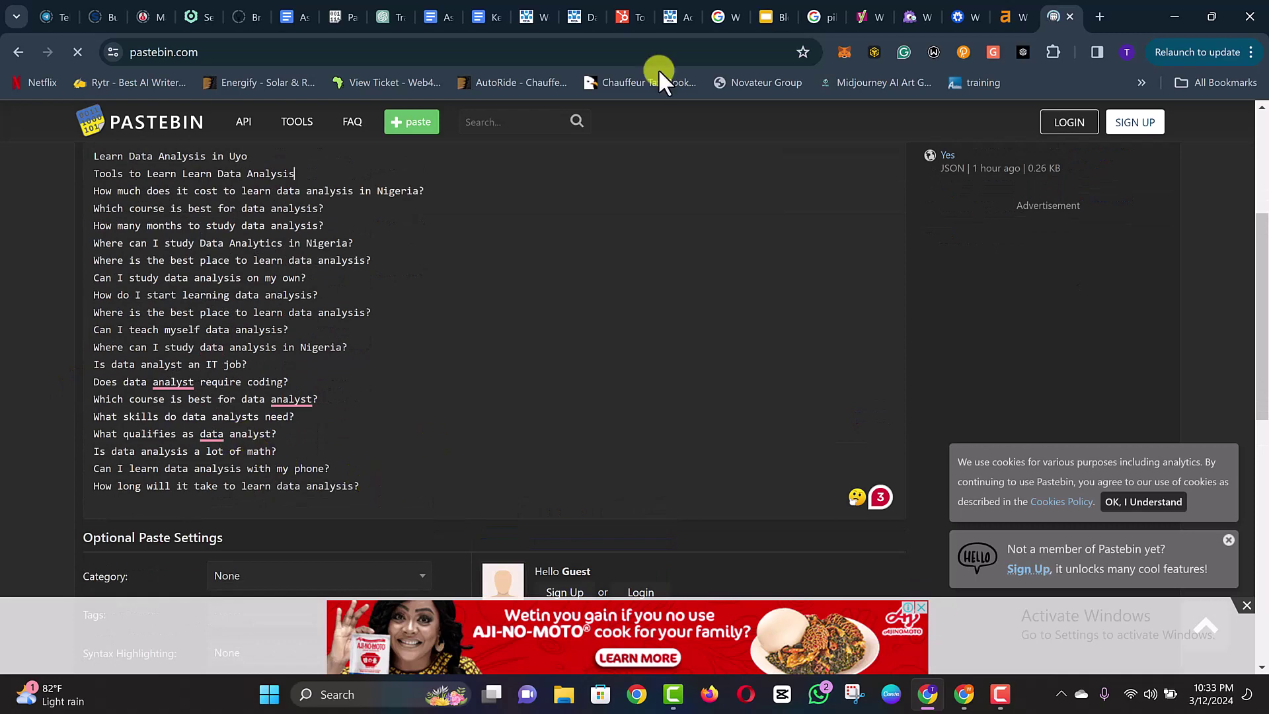
pyautogui.click(780, 3)
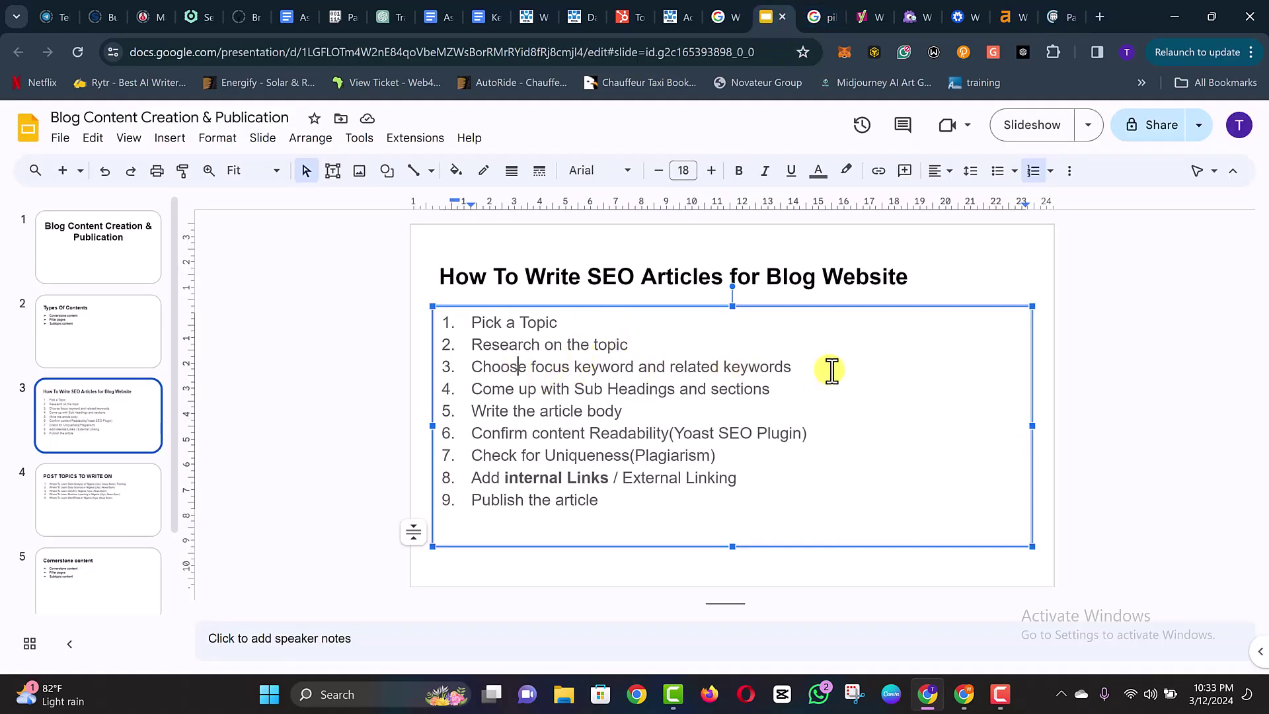
pyautogui.click(831, 368)
pyautogui.click(1058, 16)
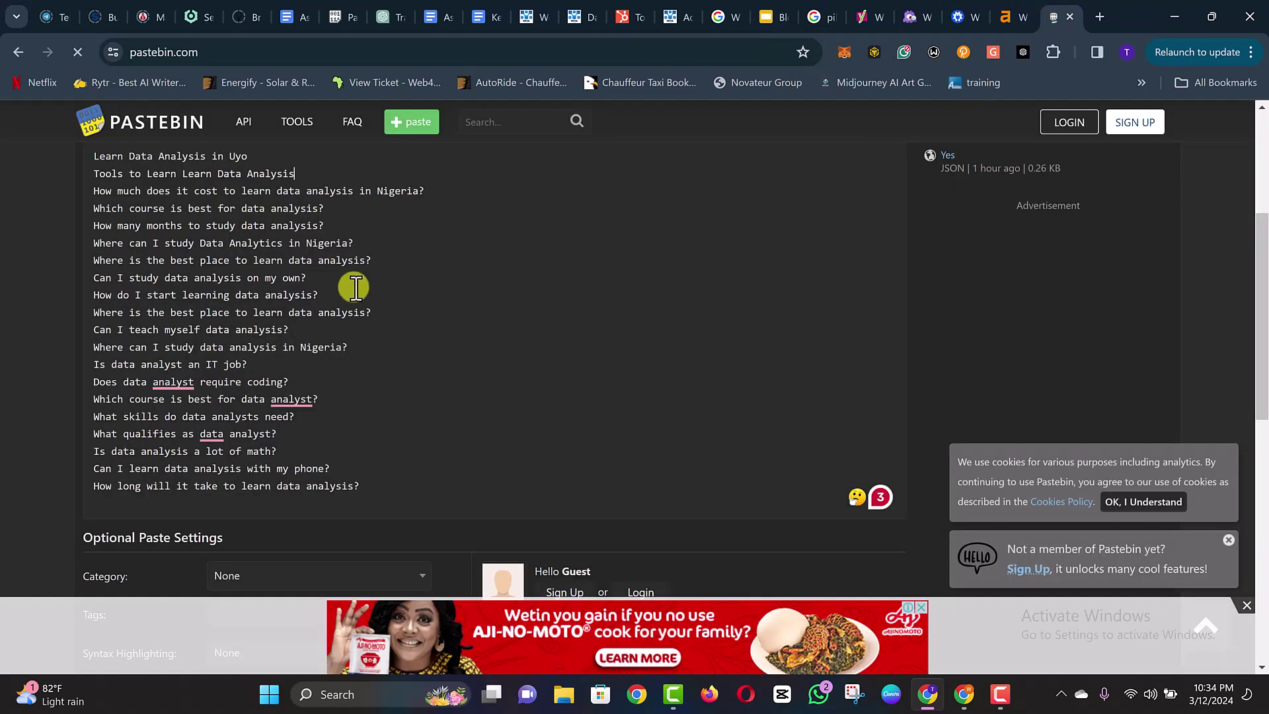
pyautogui.scroll(1, 356, 287)
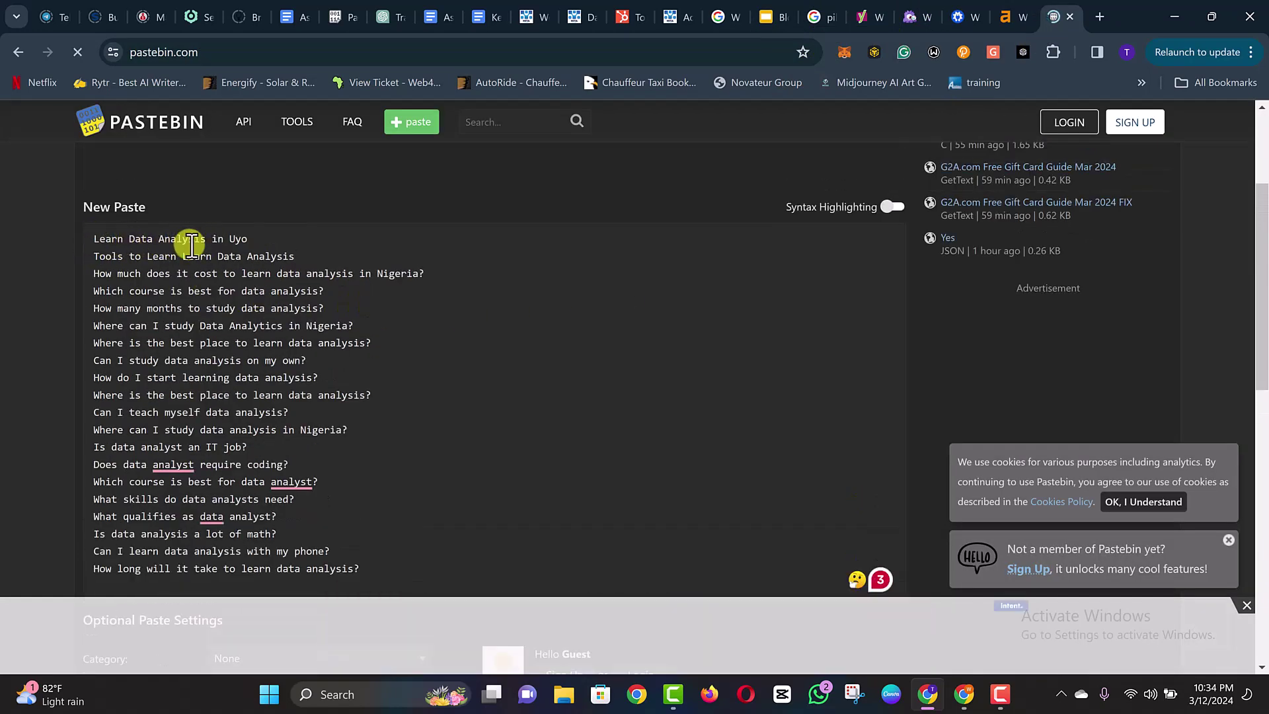
# - Review the Pastebin keyword and question list against the article-writing steps slide and the WordPress post title
pyautogui.click(118, 342)
pyautogui.moveTo(150, 348); pyautogui.dragTo(362, 446)
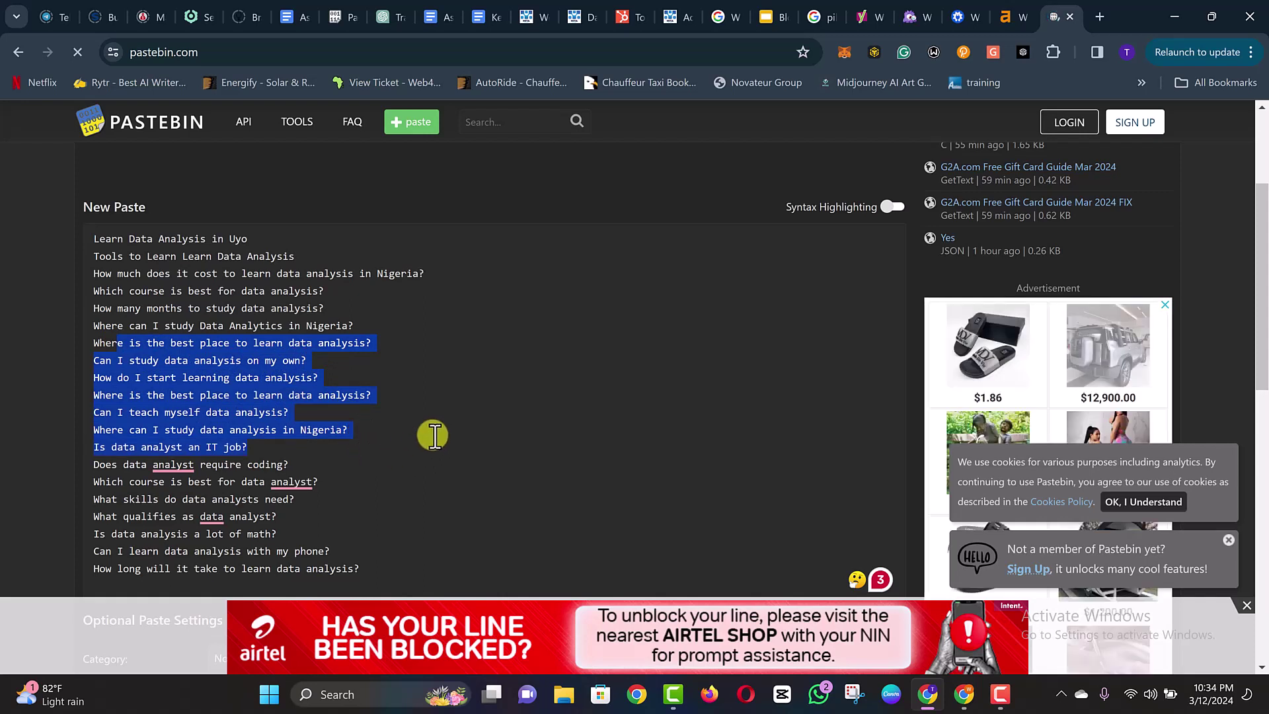
pyautogui.click(461, 395)
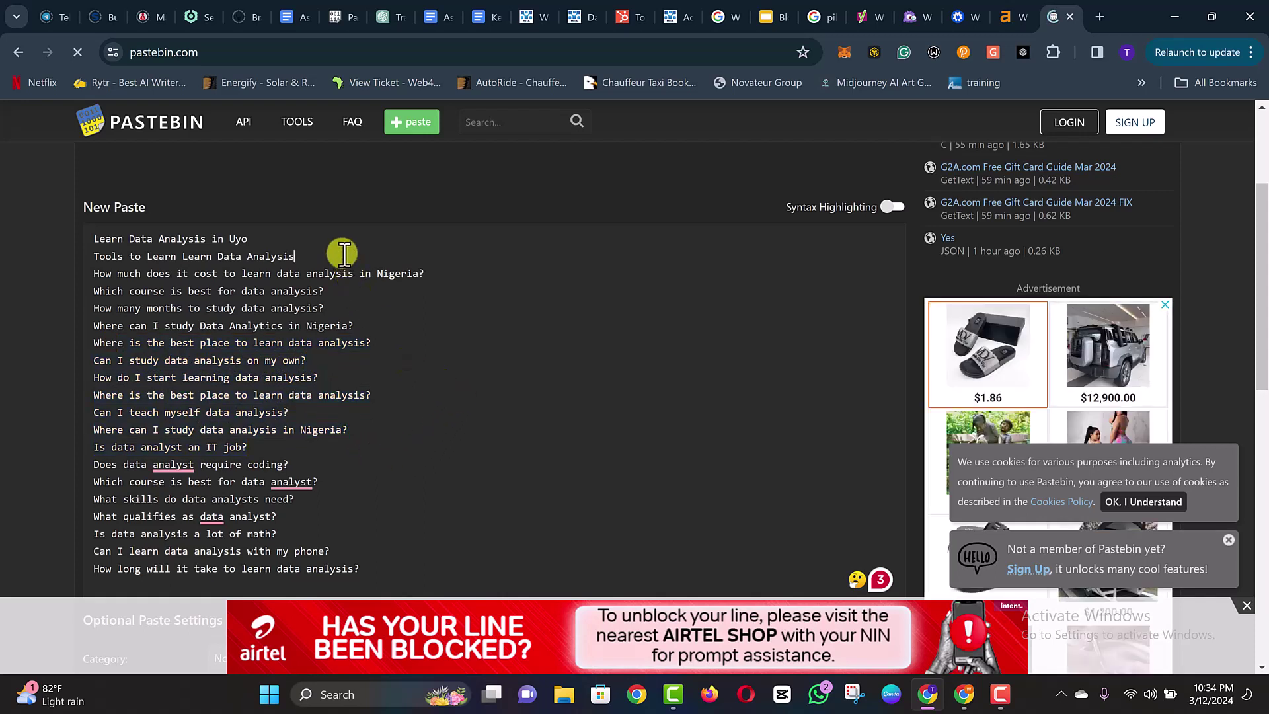
pyautogui.tripleClick(111, 237)
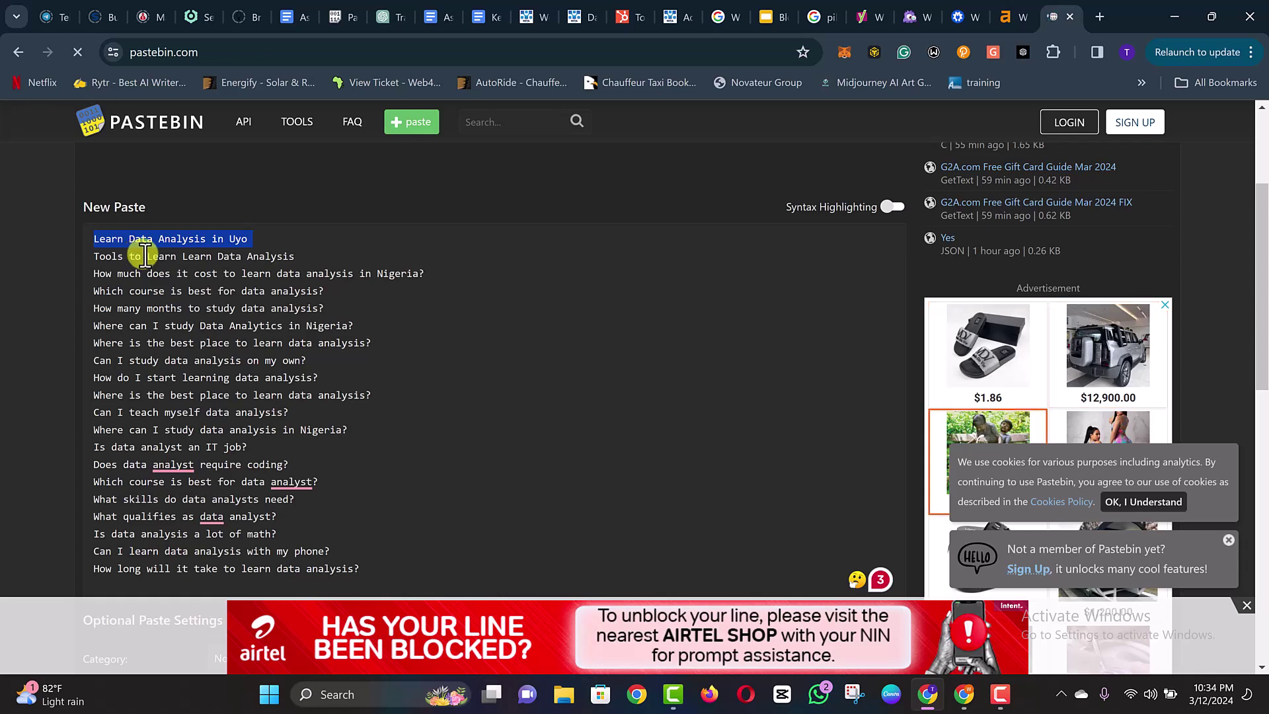
pyautogui.click(588, 227)
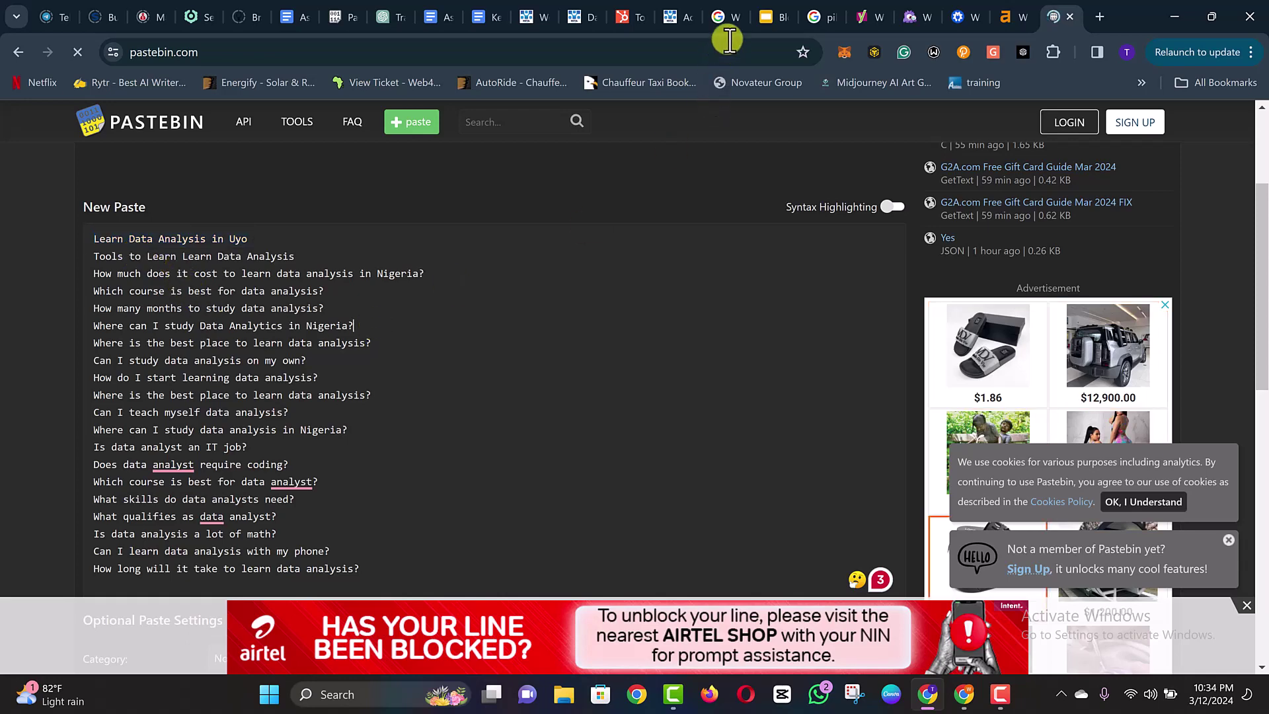
pyautogui.click(761, 16)
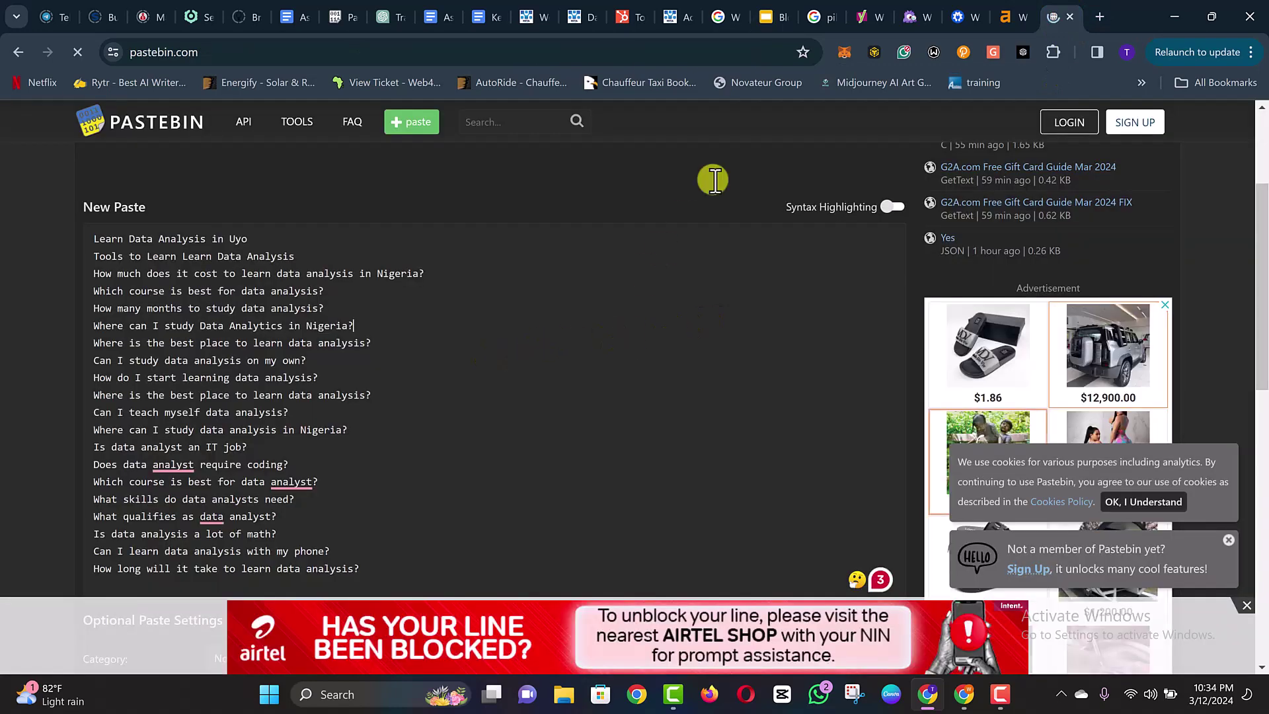
pyautogui.click(765, 19)
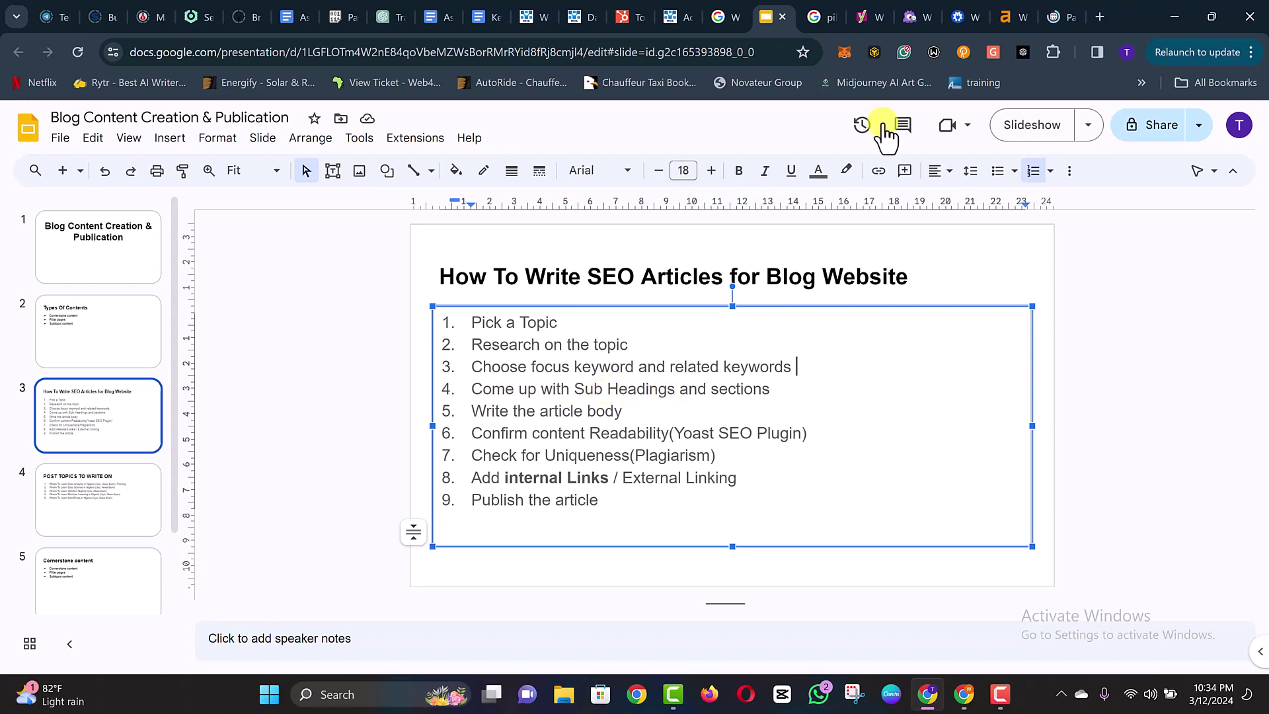
pyautogui.click(670, 16)
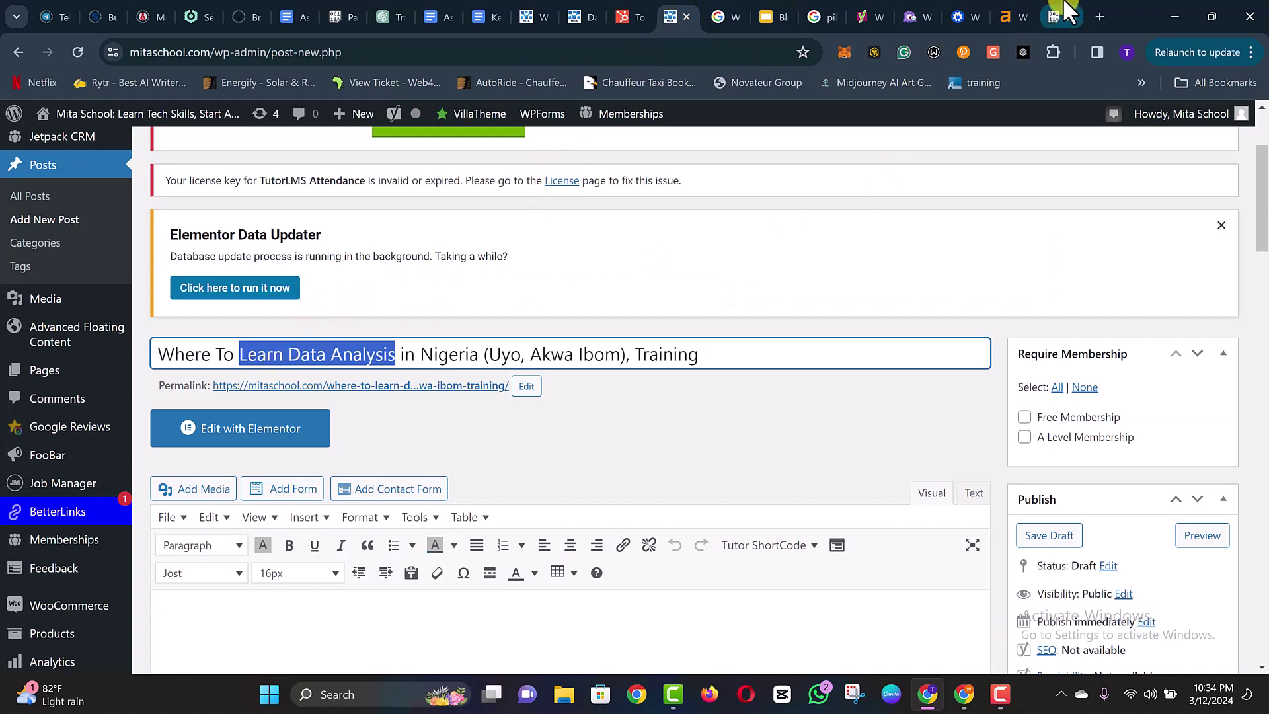
pyautogui.click(1058, 16)
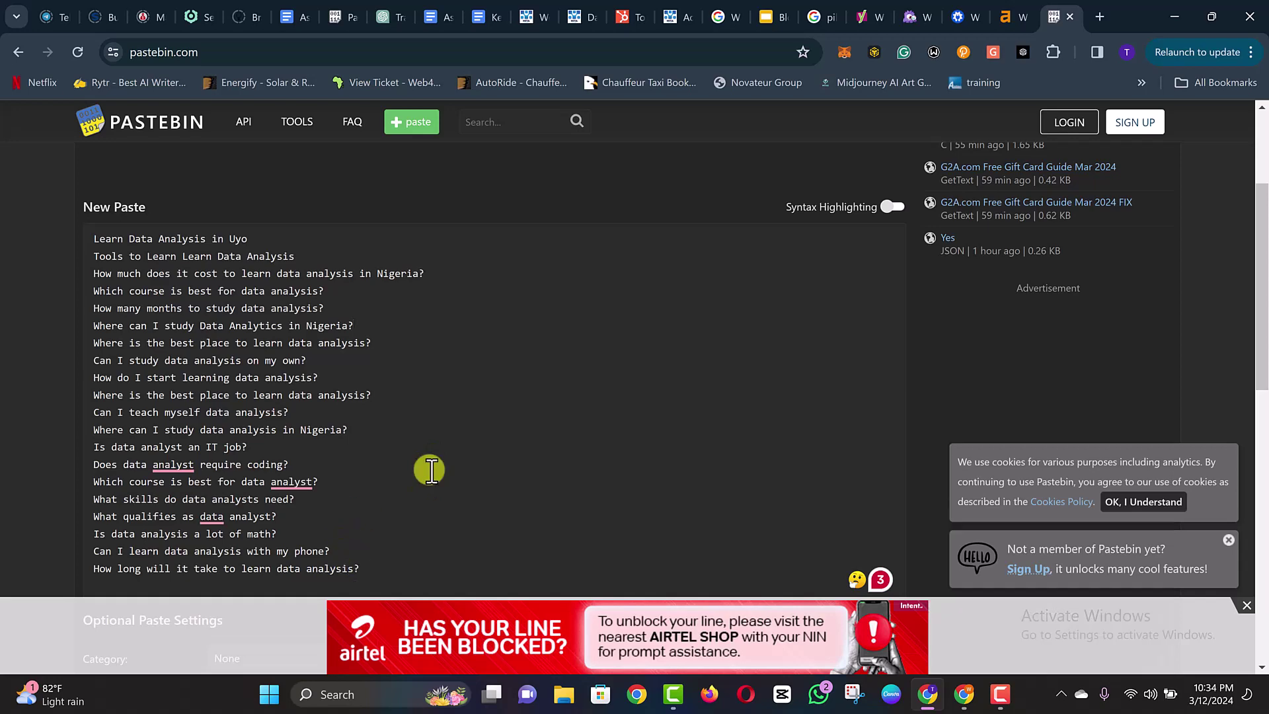
pyautogui.click(767, 16)
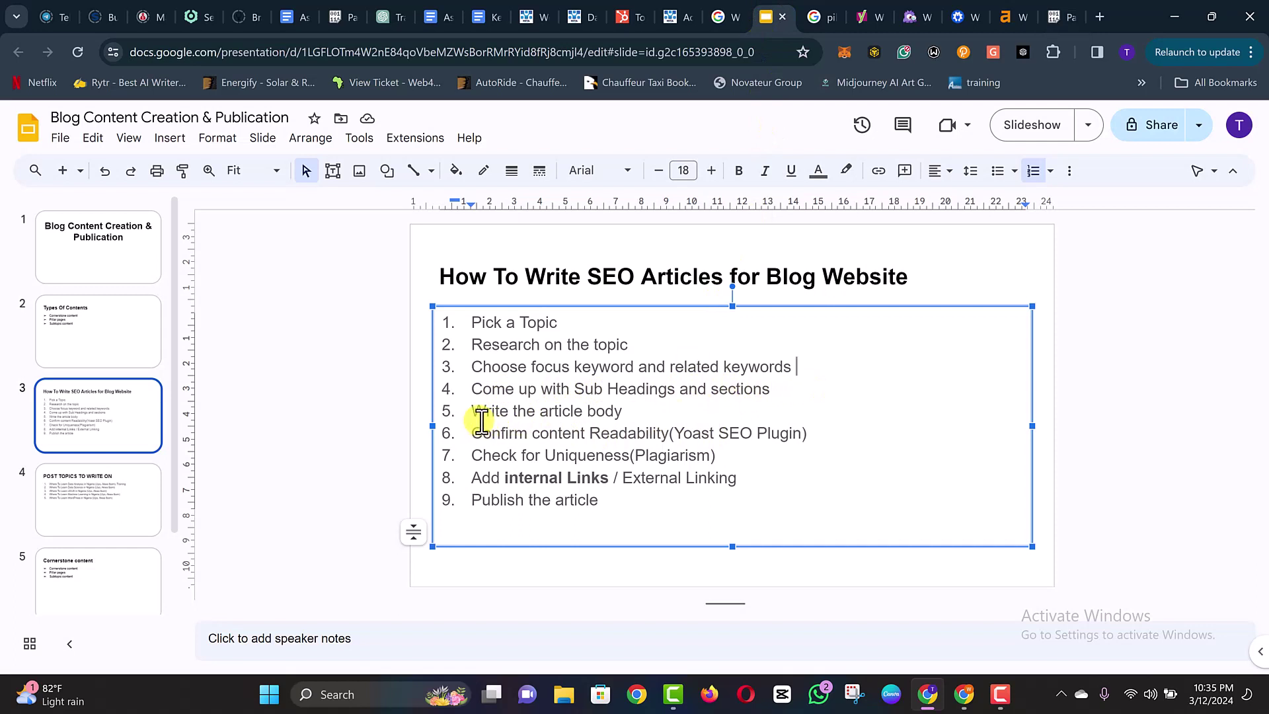
# - Add the list item "Write a compelling and comprehensive Lead" below "Write the article body" on the article-writing steps slide
pyautogui.tripleClick(556, 390)
pyautogui.click(555, 391)
pyautogui.click(553, 390)
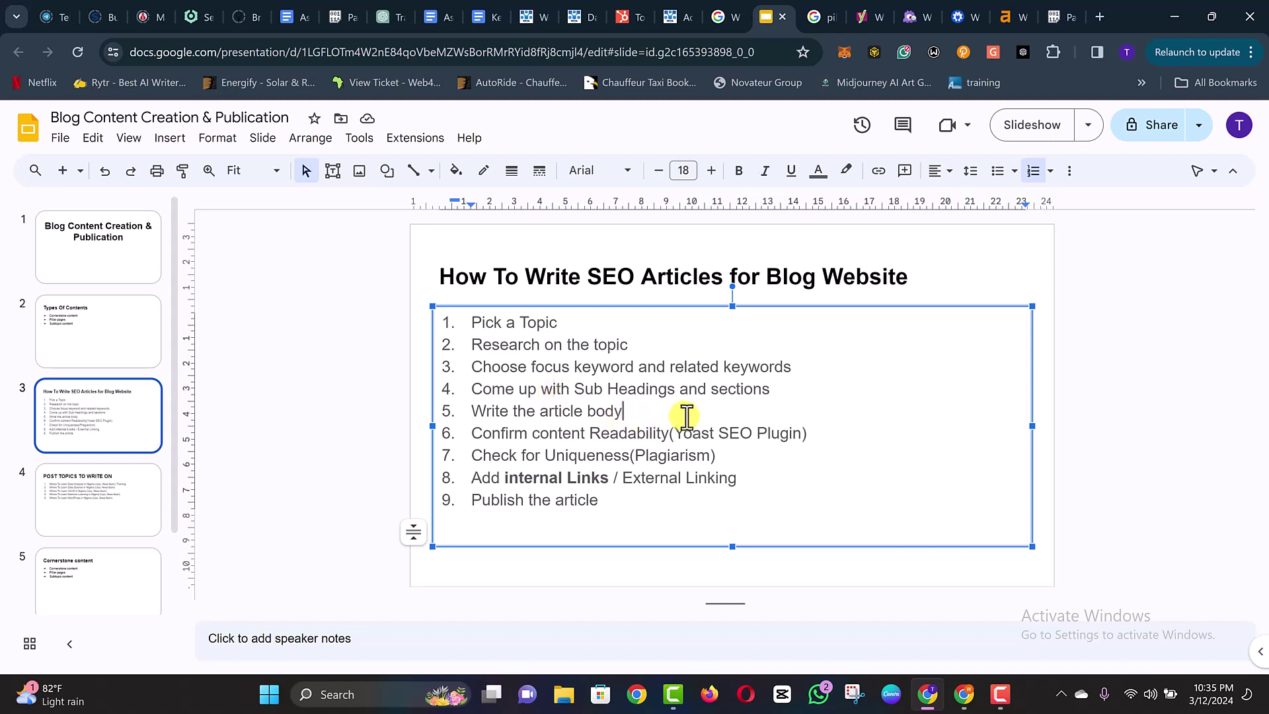
pyautogui.press('Return')
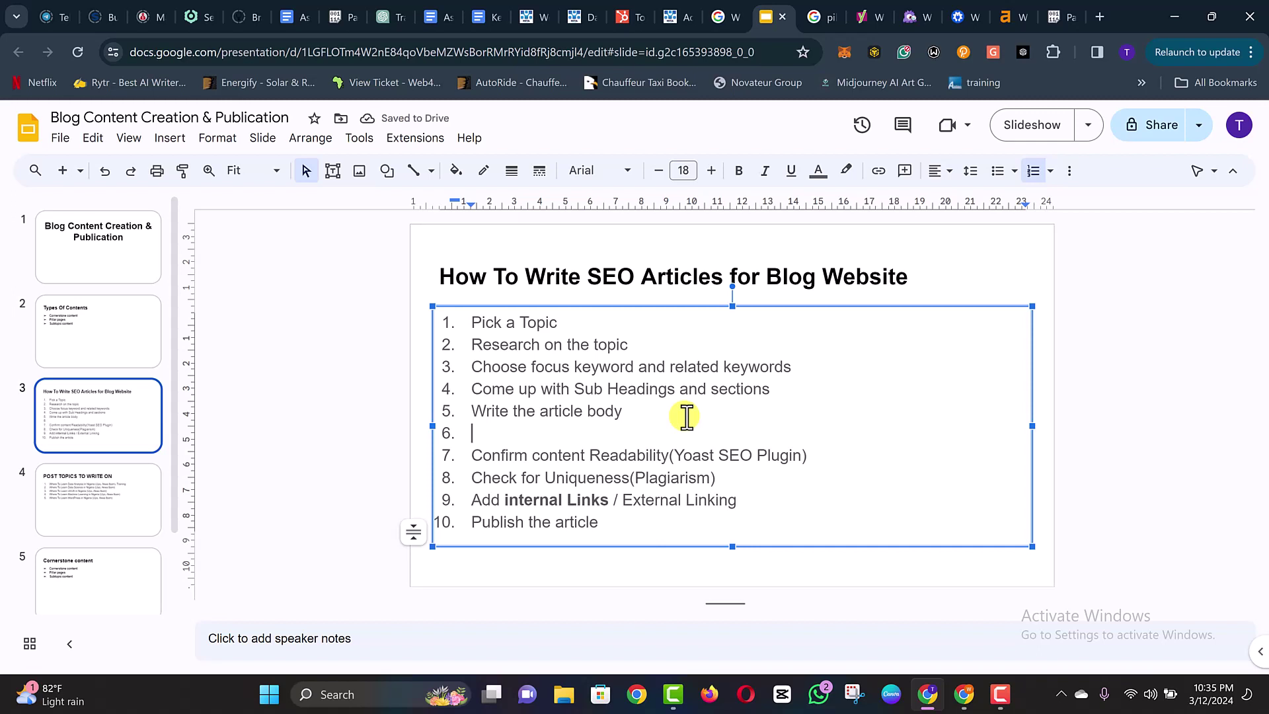
pyautogui.write('Write a')
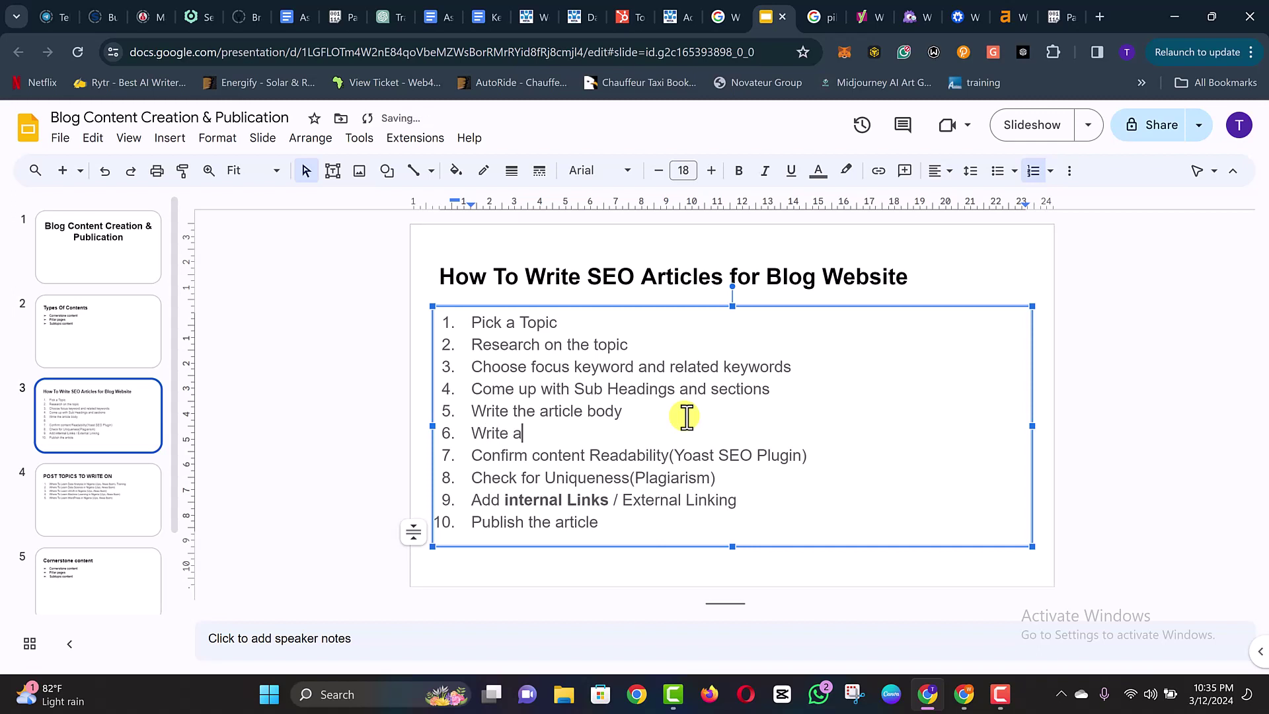
pyautogui.write(' compelling and comp')
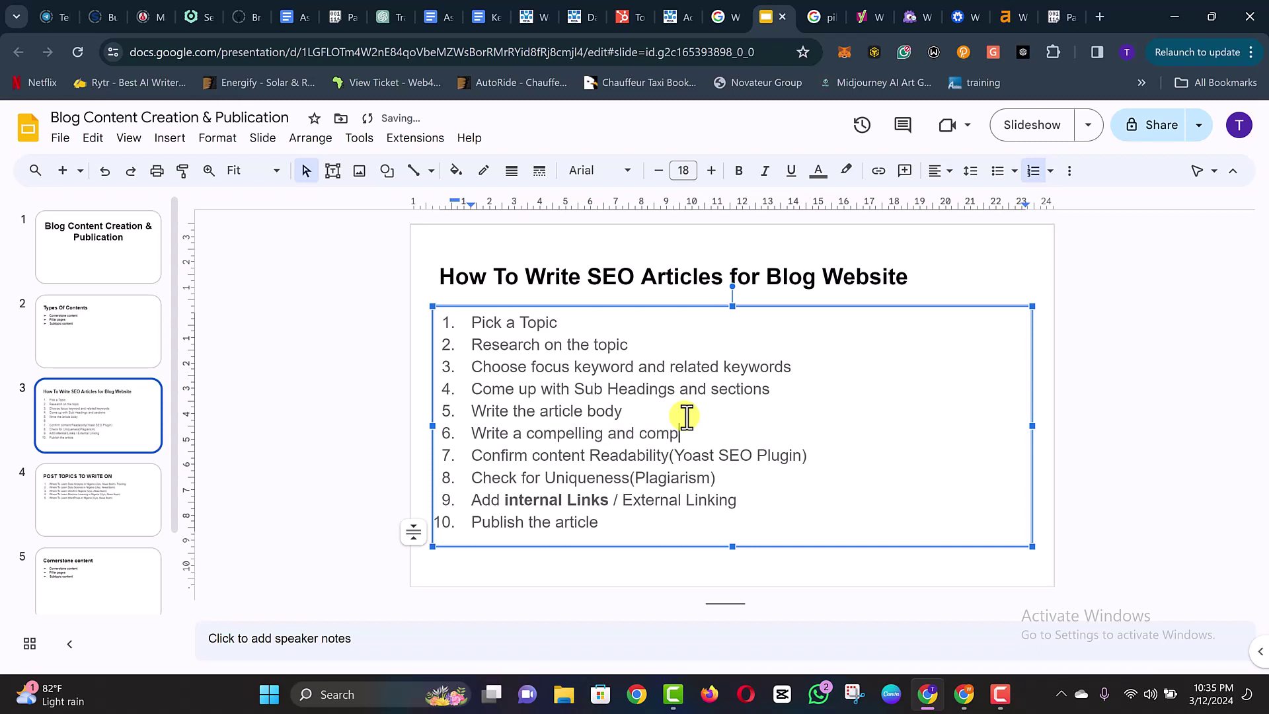
pyautogui.write('rehensive')
pyautogui.write('Lead')
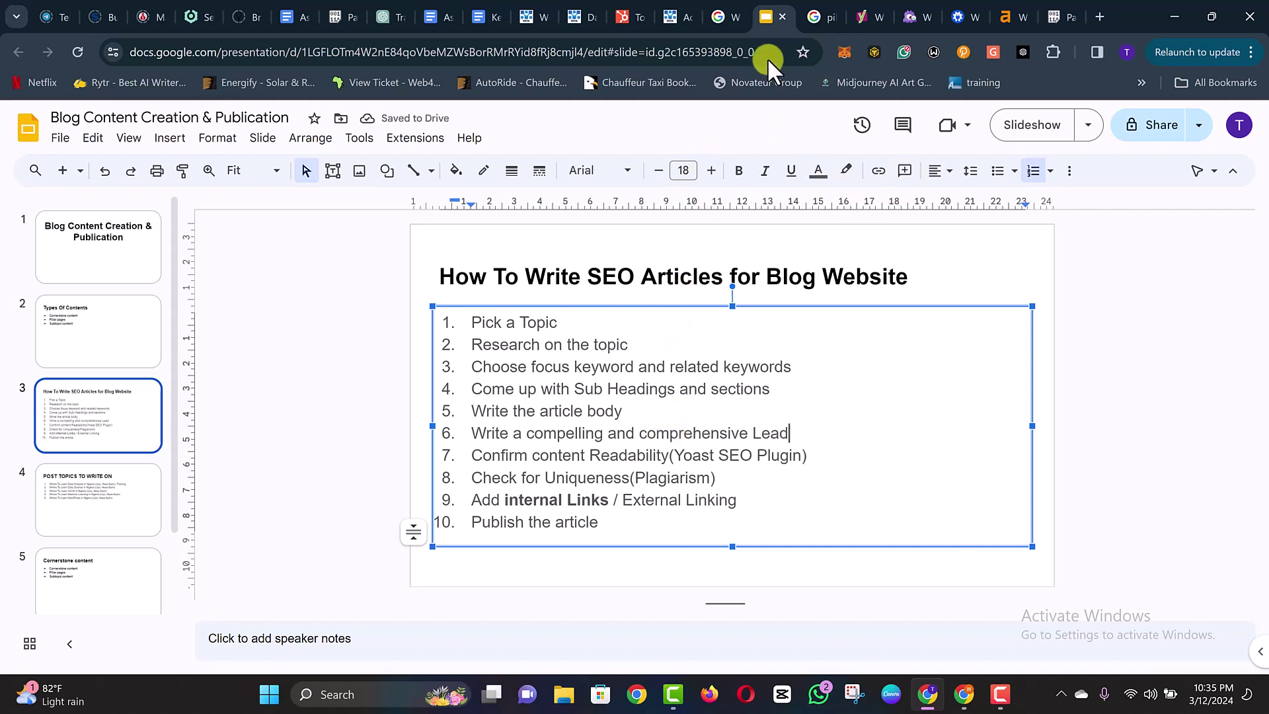
# - Return to the WordPress draft, check its title, and place the cursor in the empty post body
pyautogui.click(674, 16)
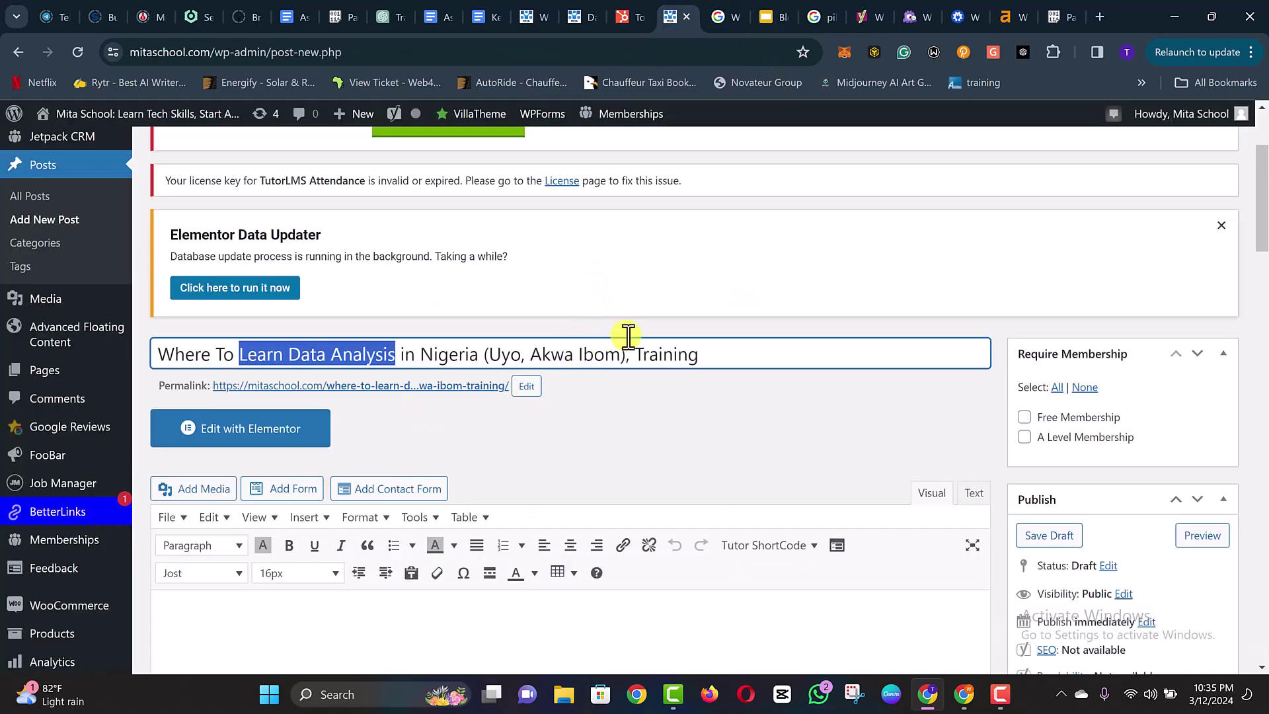
pyautogui.click(742, 352)
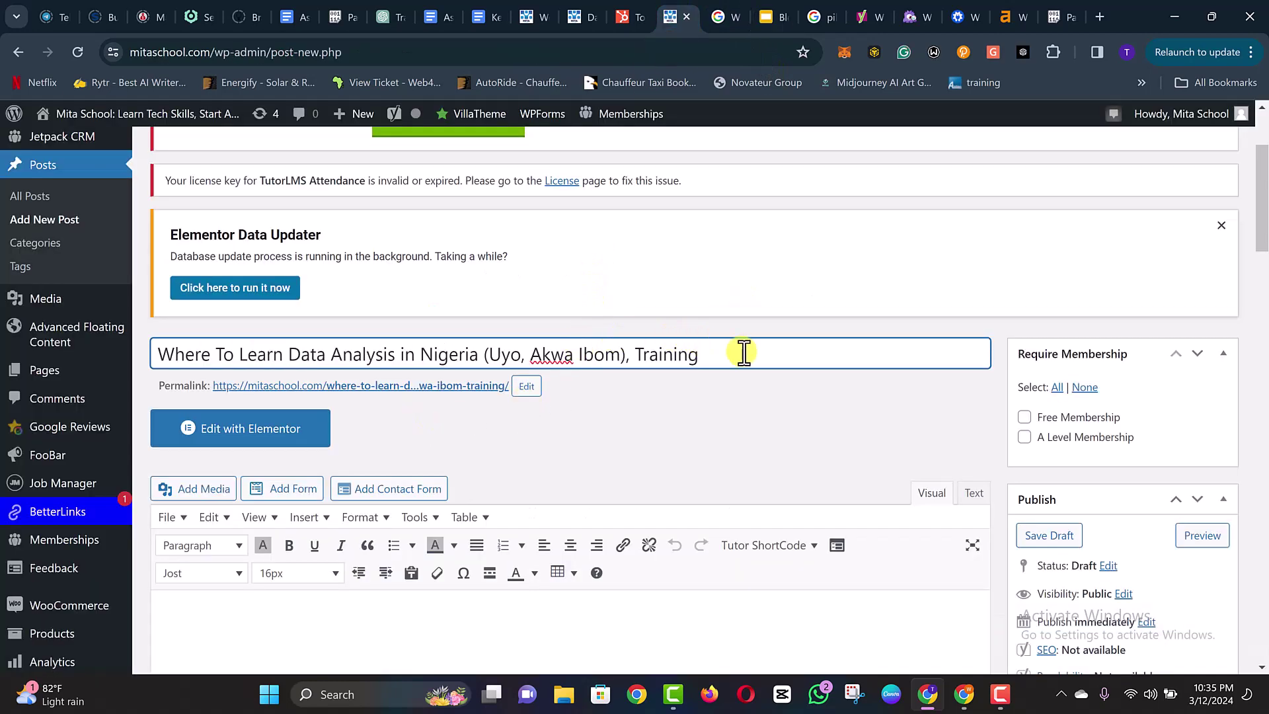
pyautogui.click(754, 274)
pyautogui.scroll(-1, 731, 357)
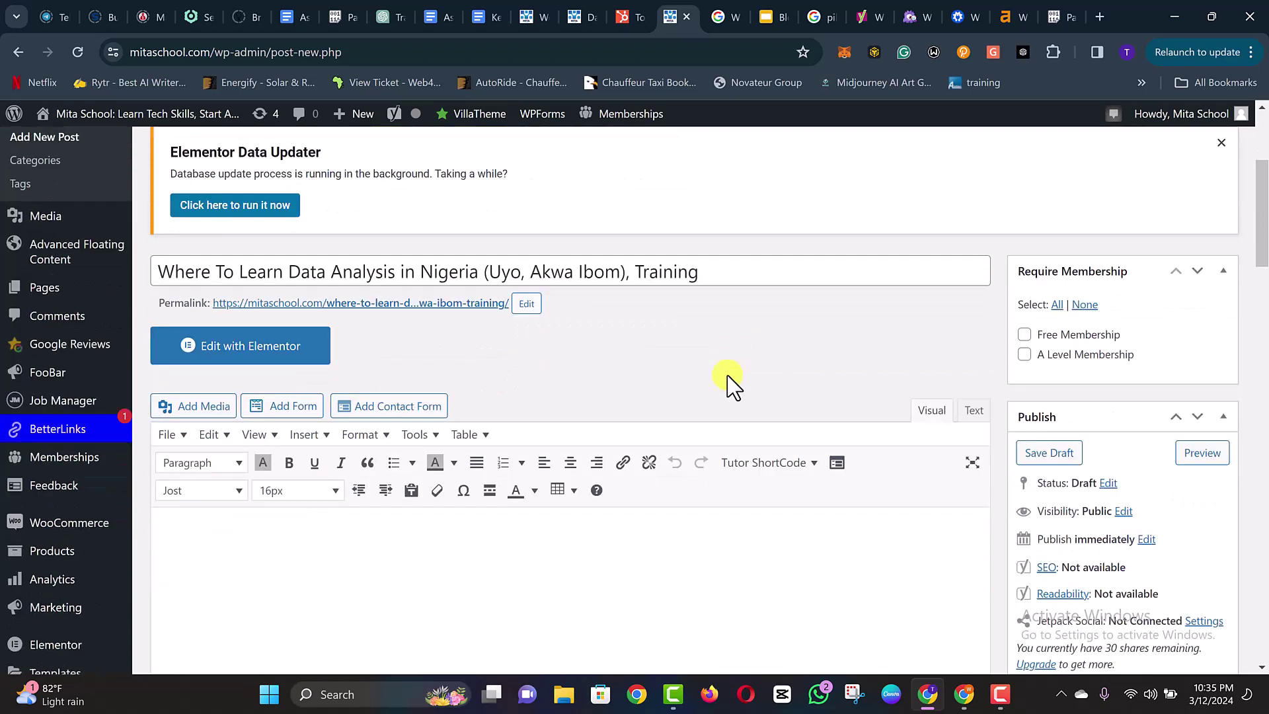
pyautogui.click(564, 565)
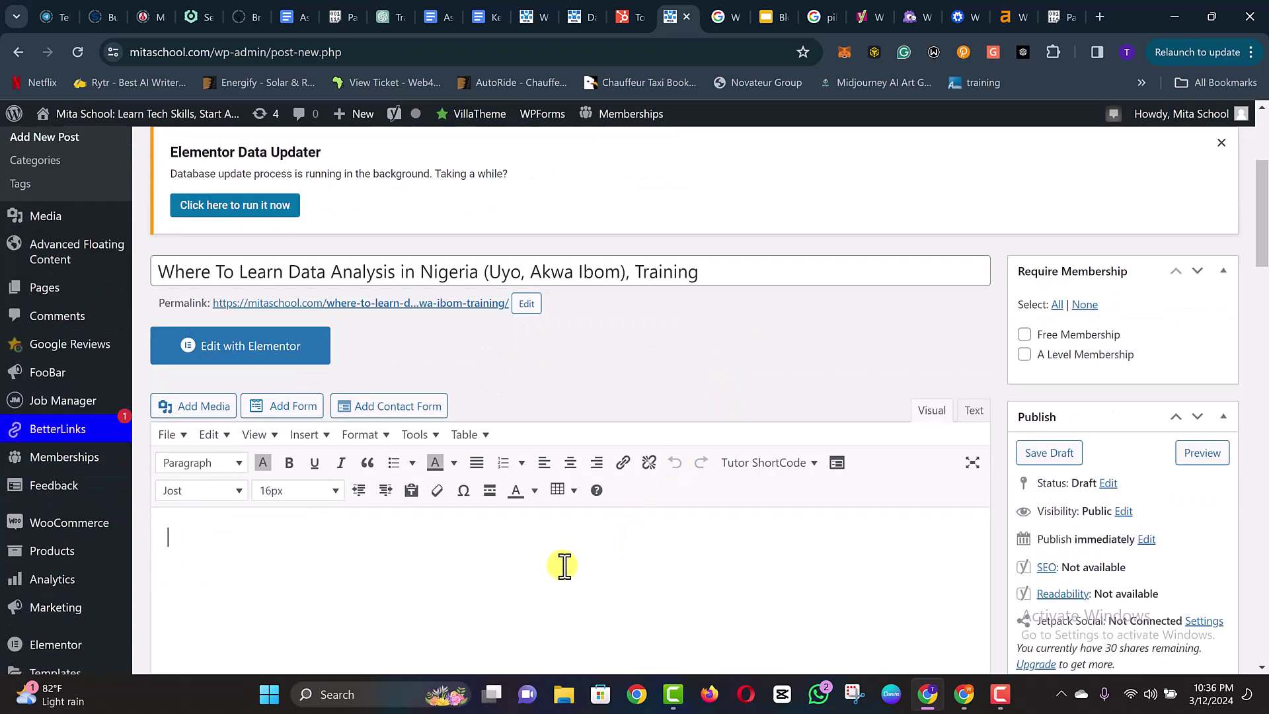
# - Move the "Write a compelling and comprehensive Lead" item above "Write the article body" on the article-writing steps slide
pyautogui.click(768, 16)
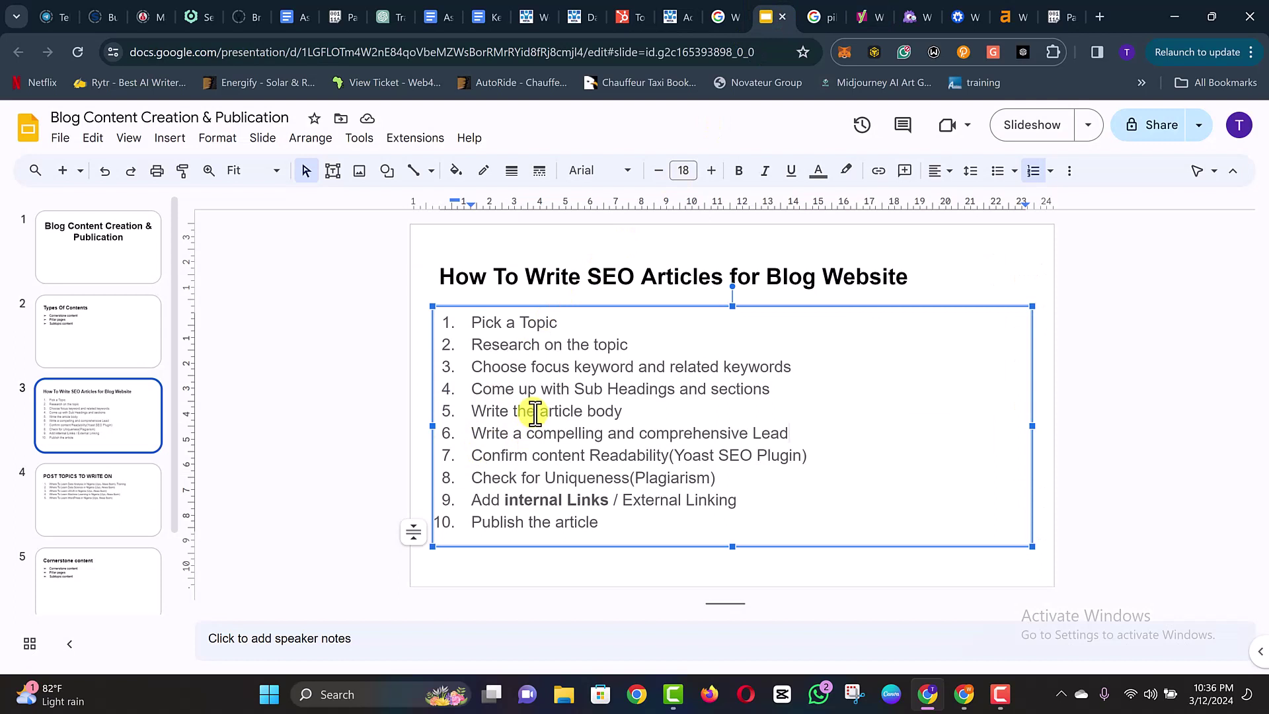
pyautogui.click(640, 408)
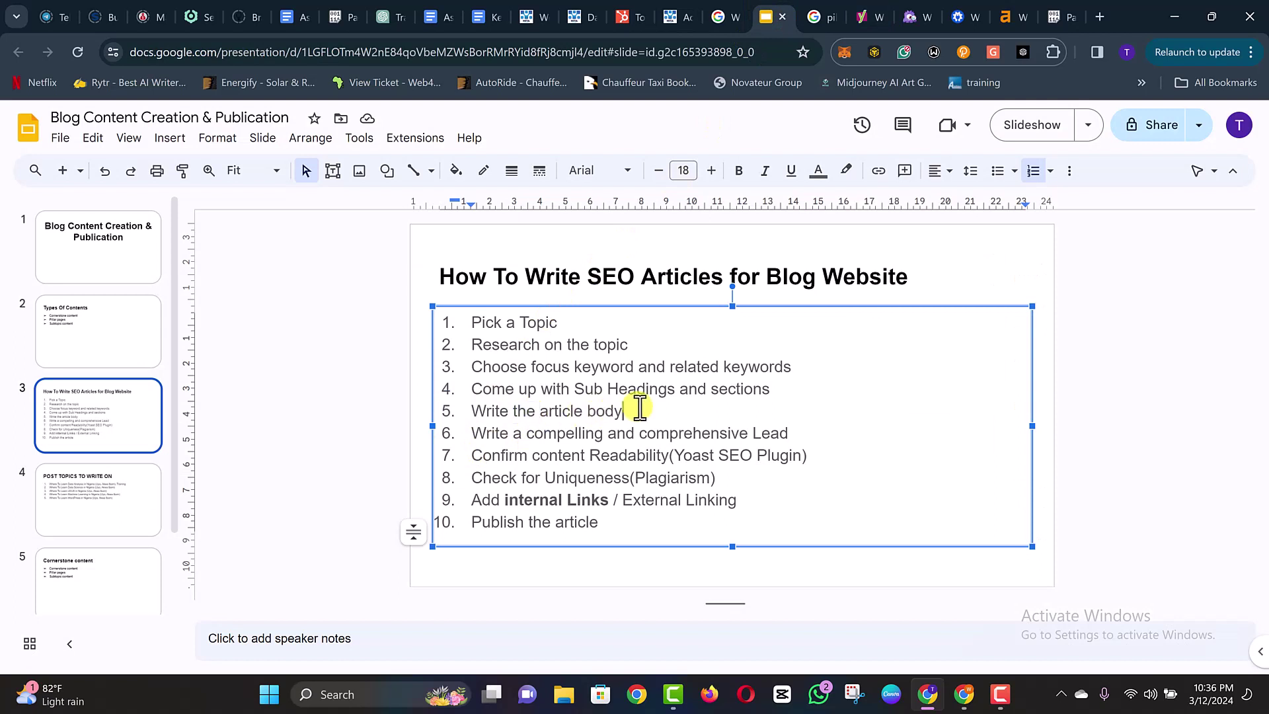
pyautogui.tripleClick(522, 436)
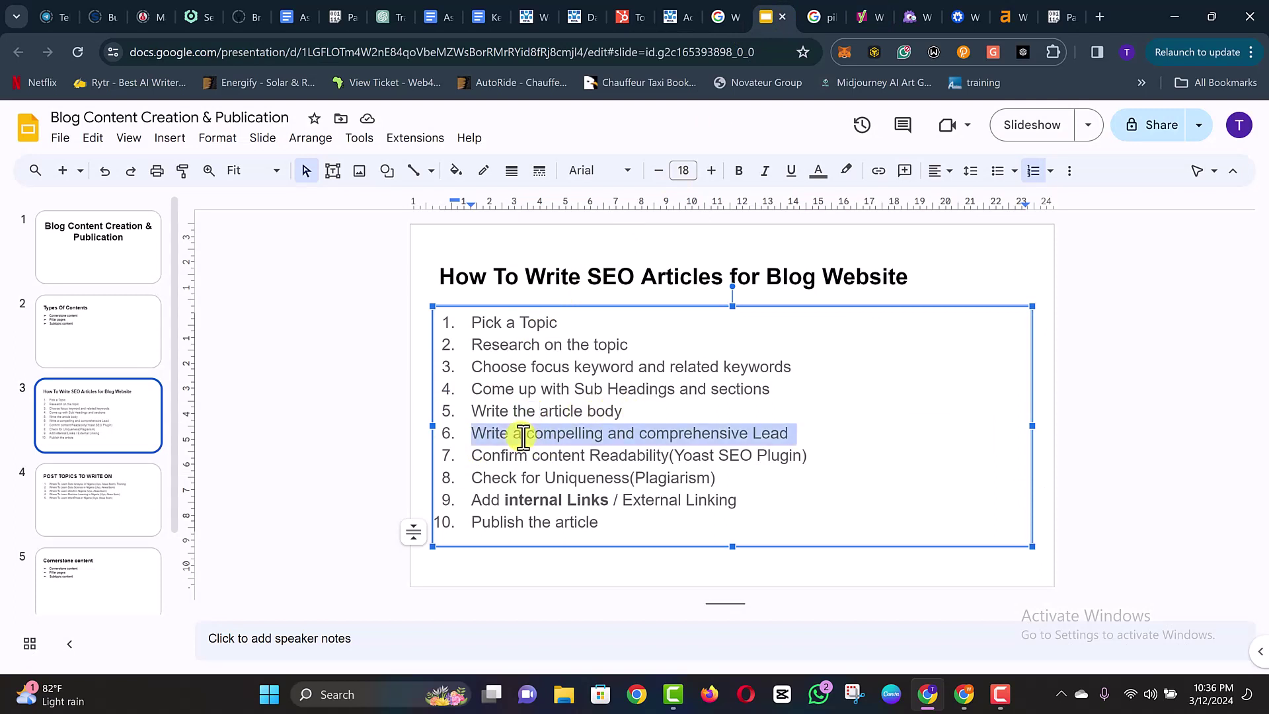
pyautogui.hotkey('ctrl', 'x')
pyautogui.click(471, 411)
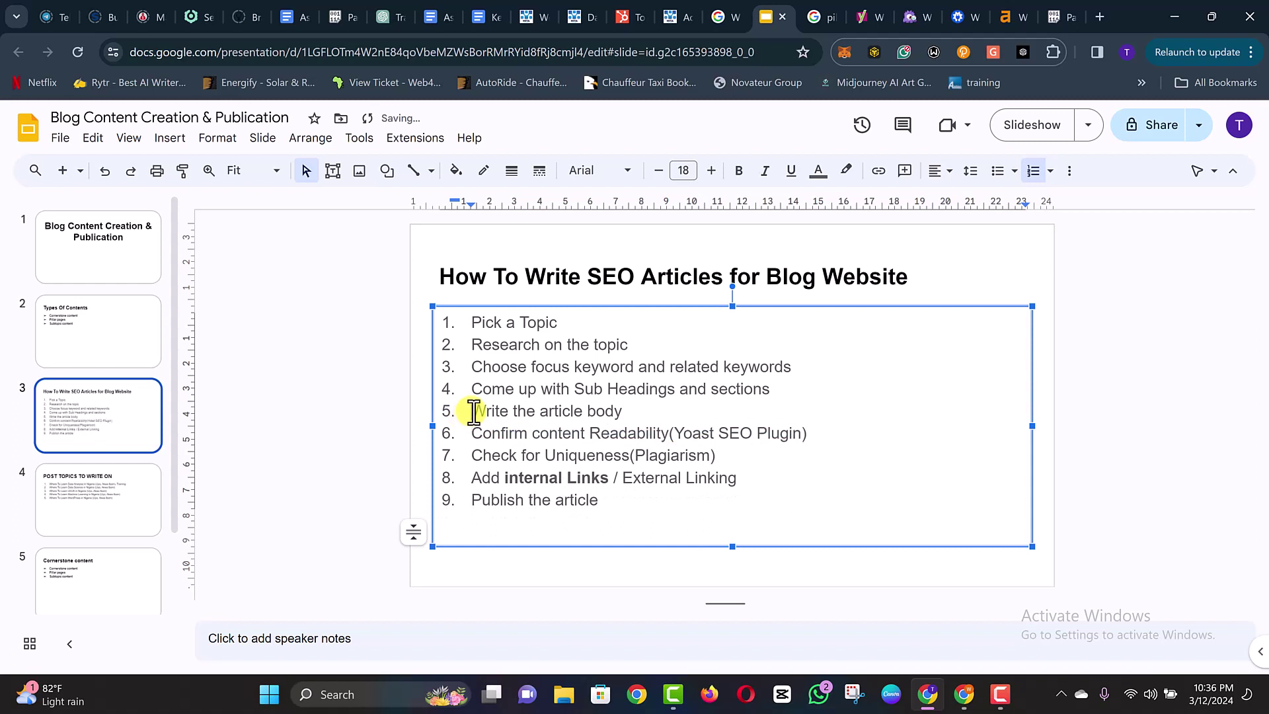
pyautogui.hotkey('ctrl', 'v')
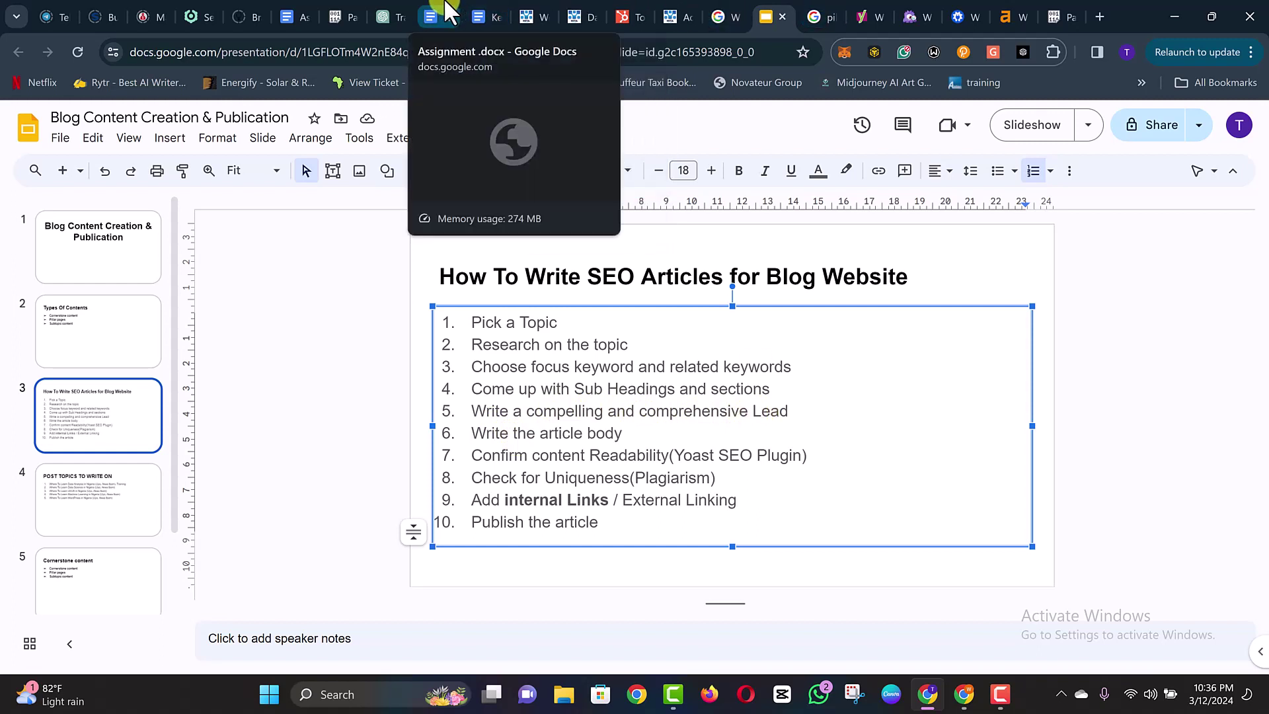
# - Look through the open Google Docs for the sample lead and examine the Lead paragraph in "Keywords for OFF & ON Page SEO"
pyautogui.click(485, 10)
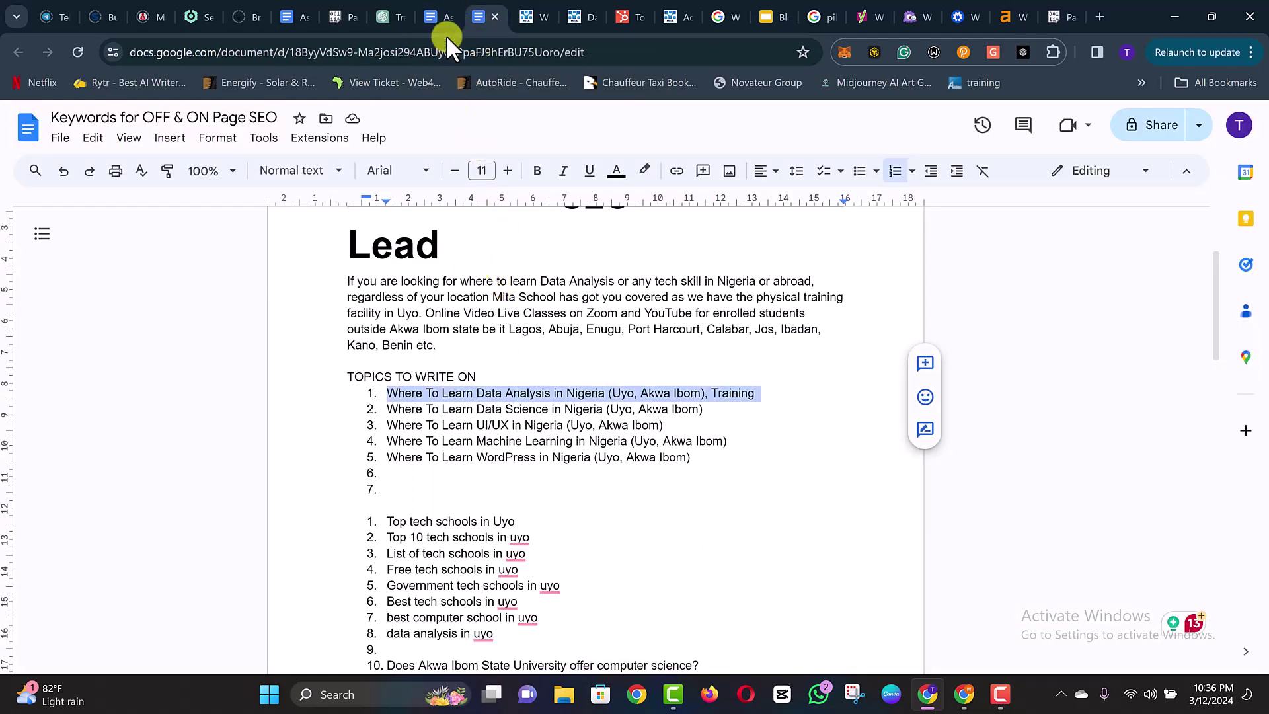
pyautogui.click(436, 11)
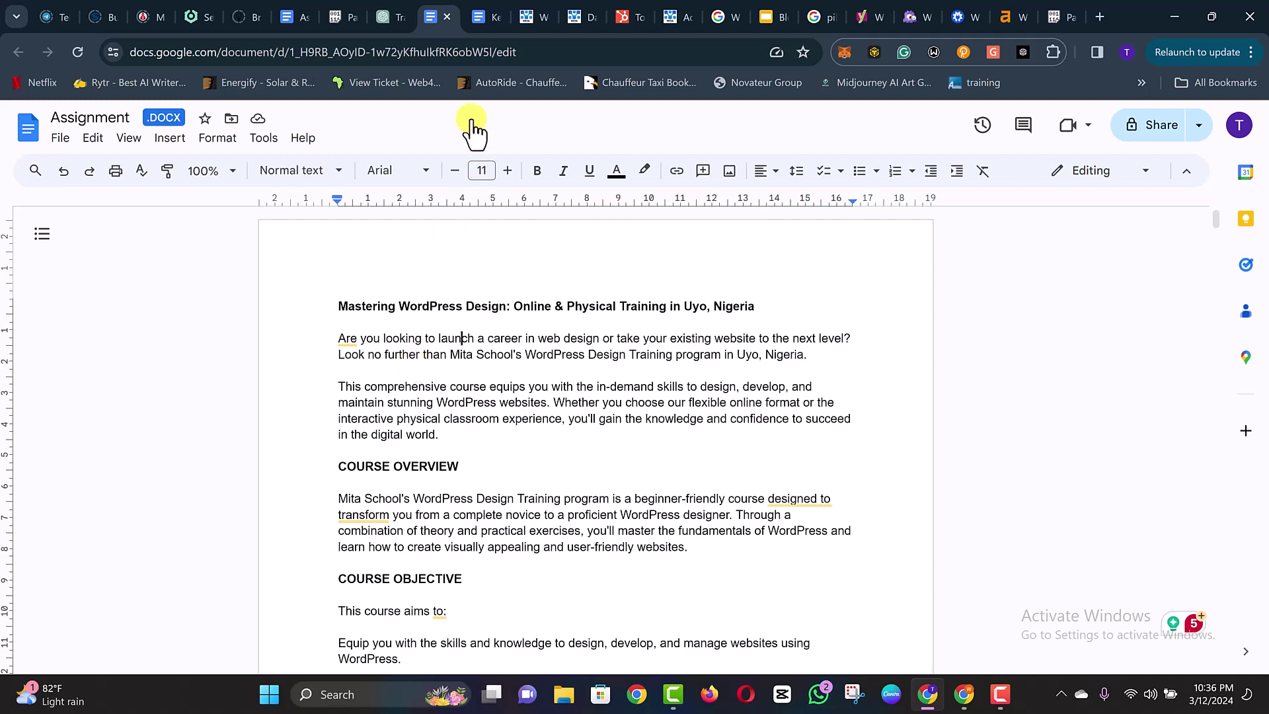
pyautogui.click(296, 15)
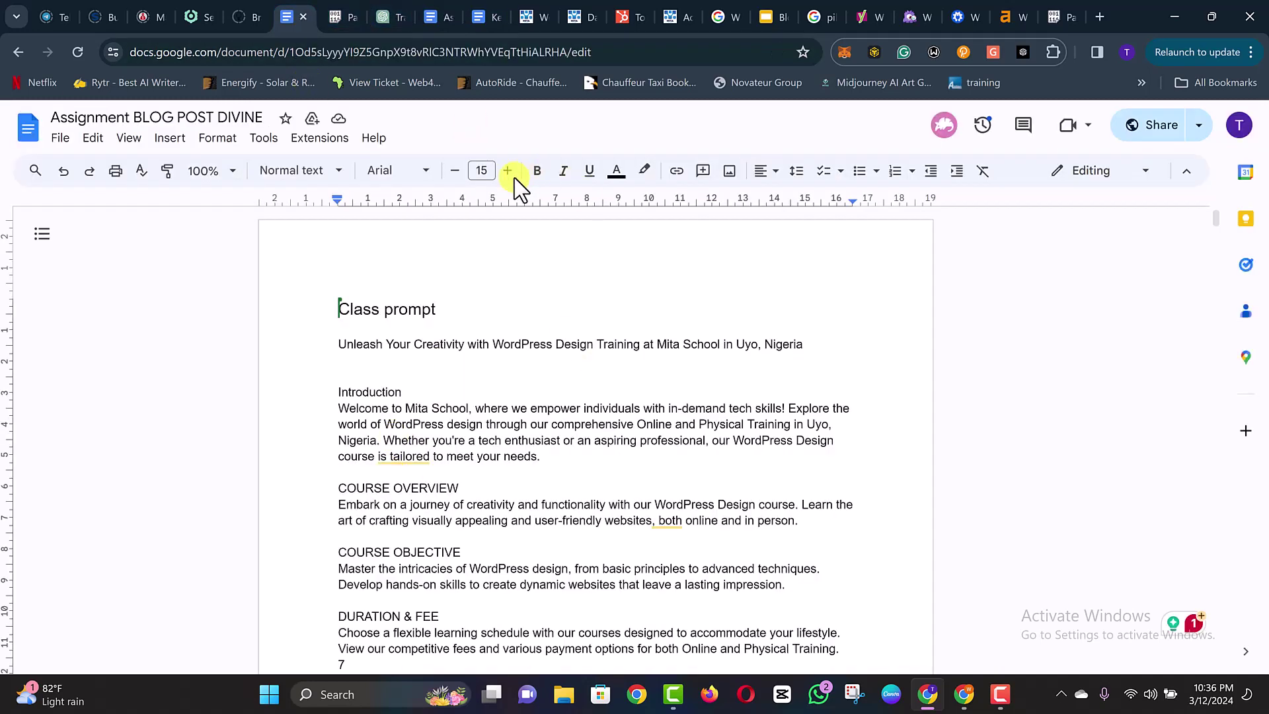
pyautogui.click(437, 17)
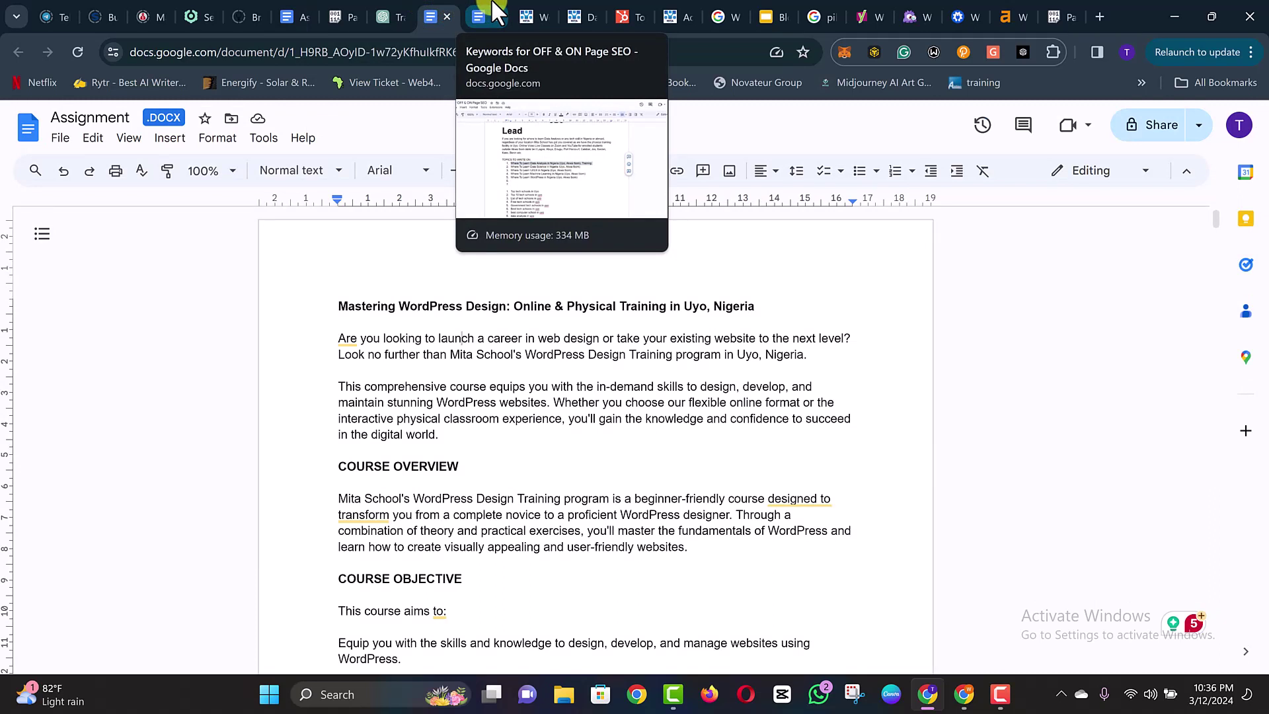
pyautogui.click(487, 13)
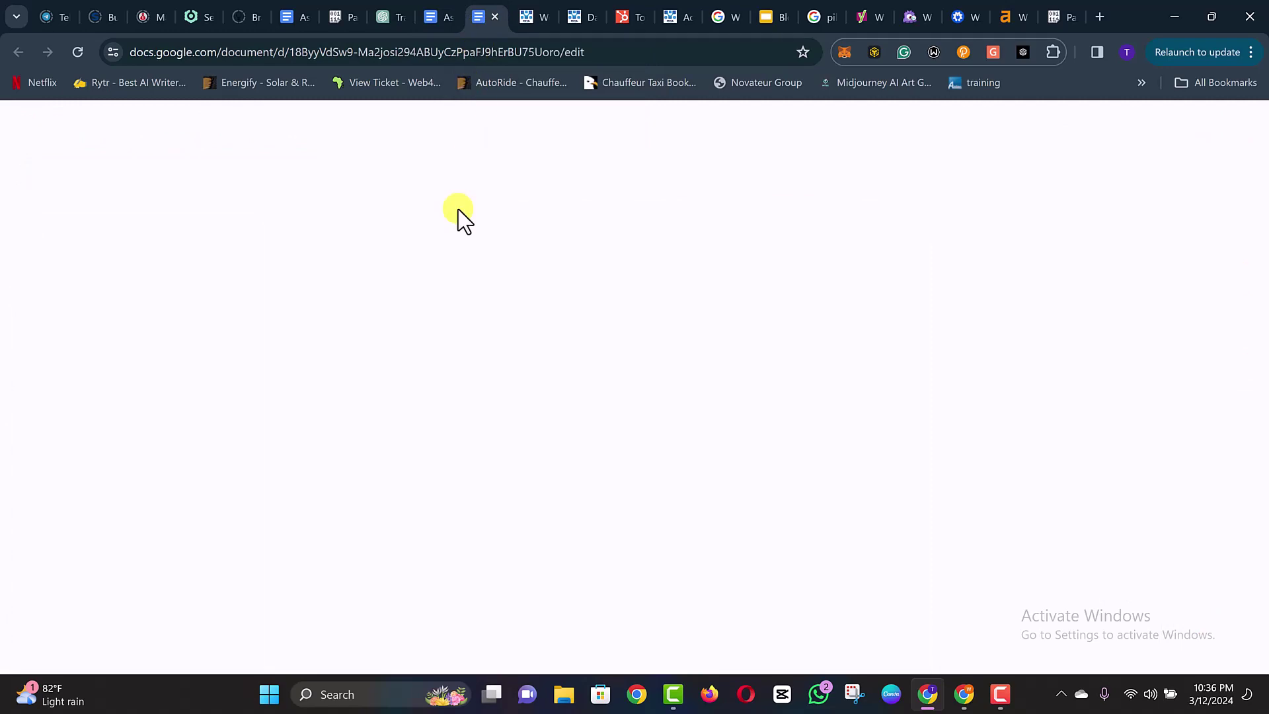
pyautogui.click(418, 283)
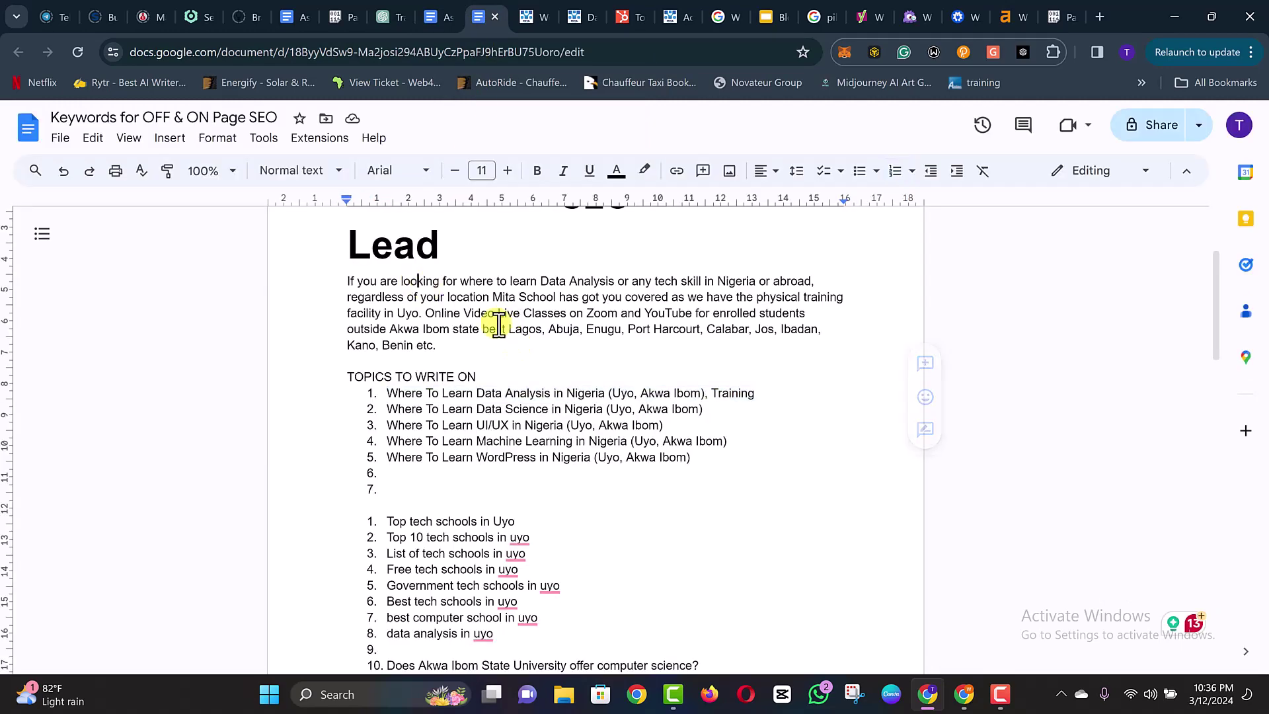
pyautogui.scroll(1, 515, 316)
pyautogui.scroll(2, 515, 315)
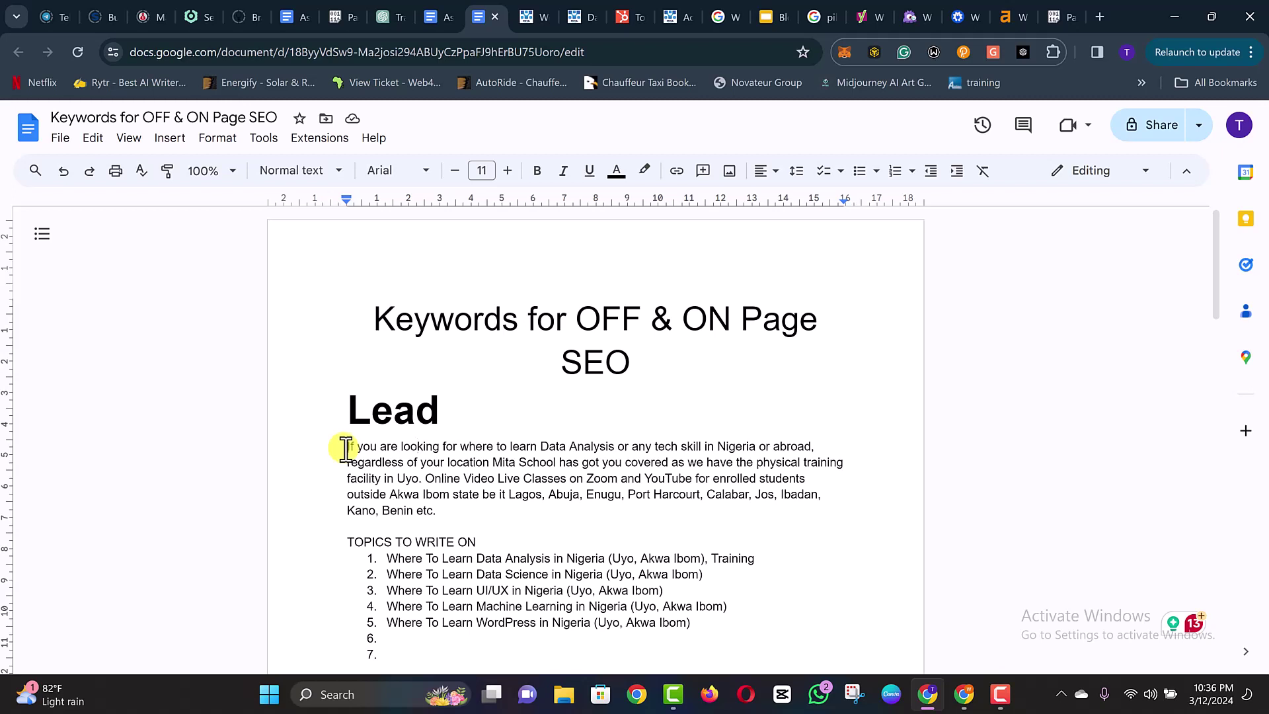
pyautogui.moveTo(347, 449); pyautogui.dragTo(717, 448)
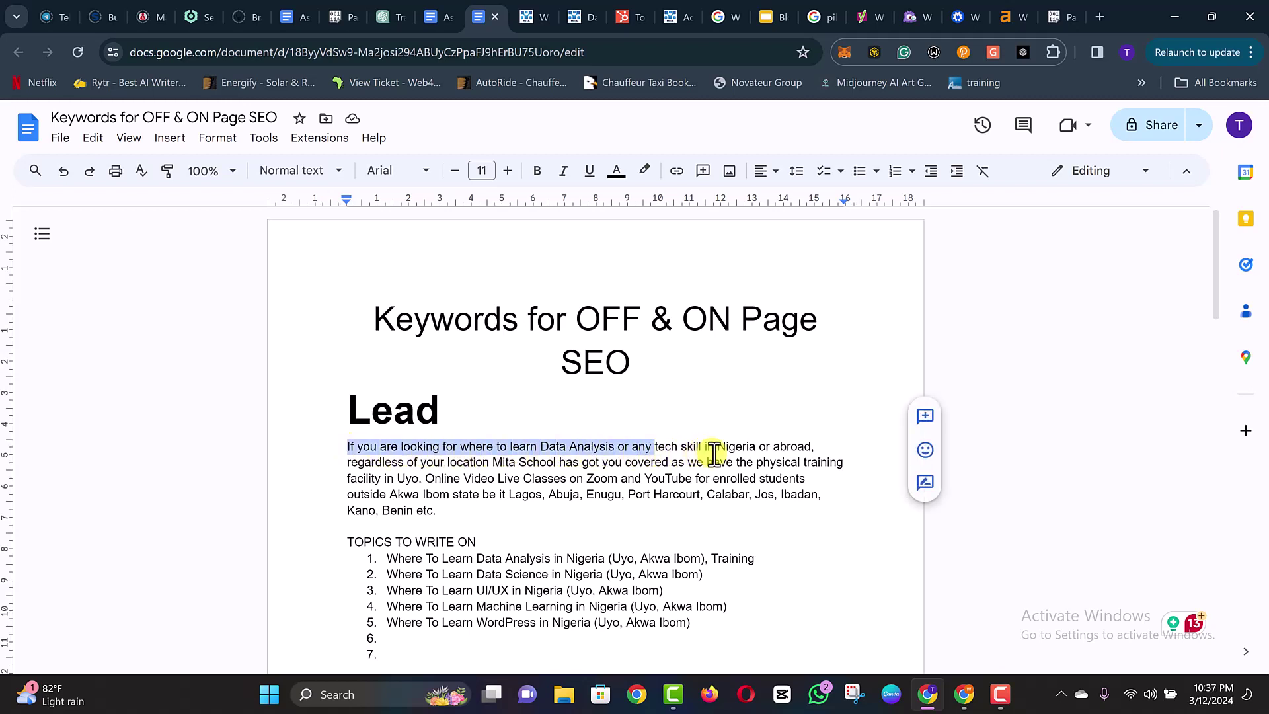
pyautogui.click(717, 447)
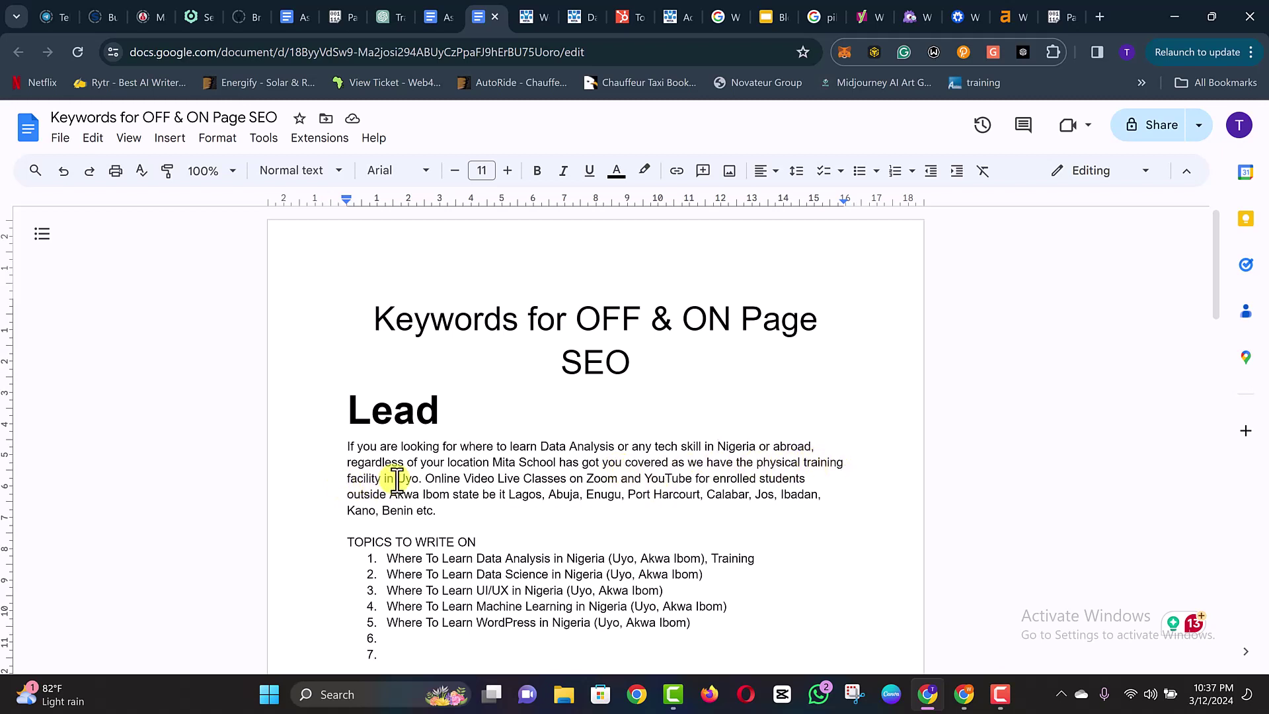
# - In the Lead paragraph, change "the" before "physical training" to "our" and replace the period after "Uyo" with "and"
pyautogui.click(743, 465)
pyautogui.write('our')
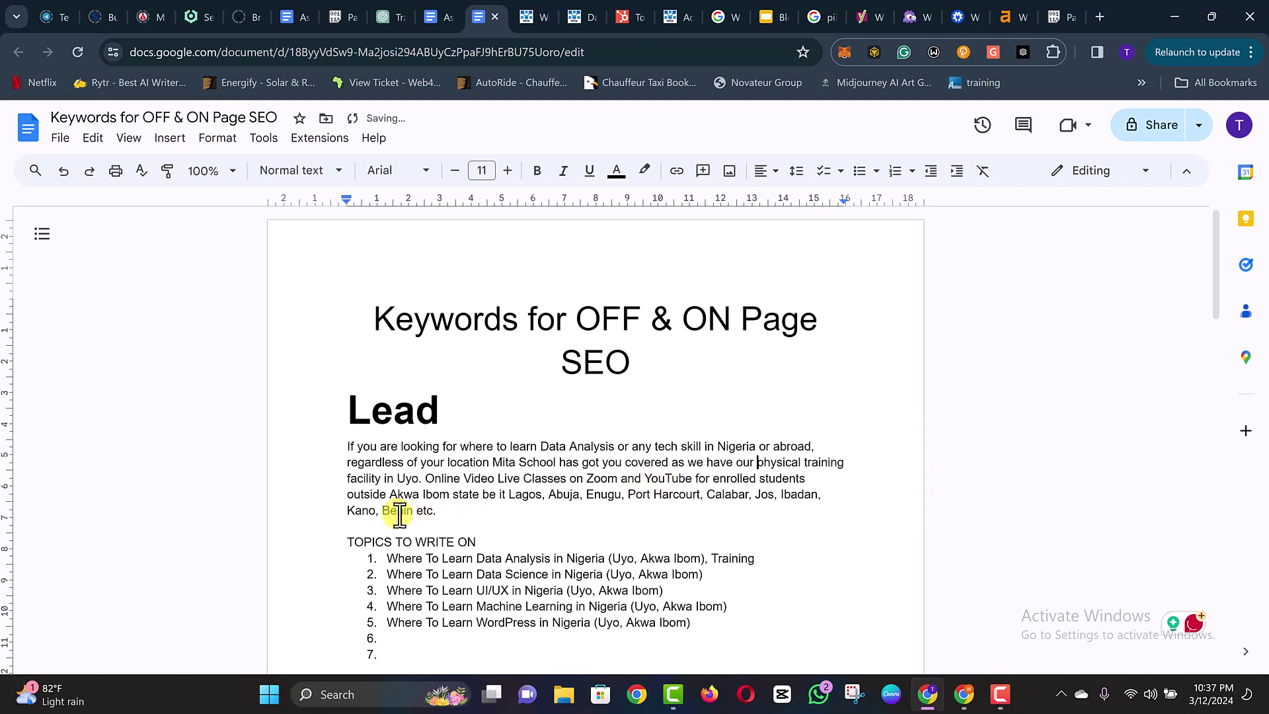
pyautogui.click(421, 478)
pyautogui.write('.')
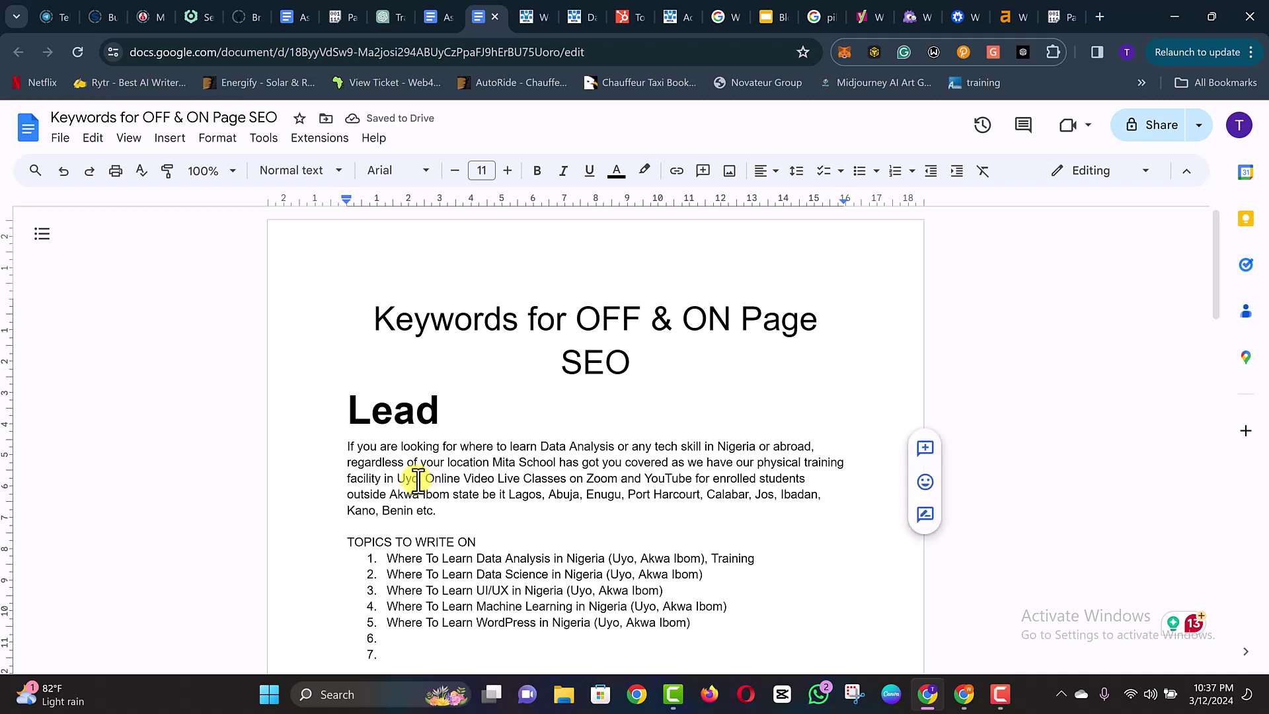
pyautogui.press('BackSpace')
pyautogui.write('and')
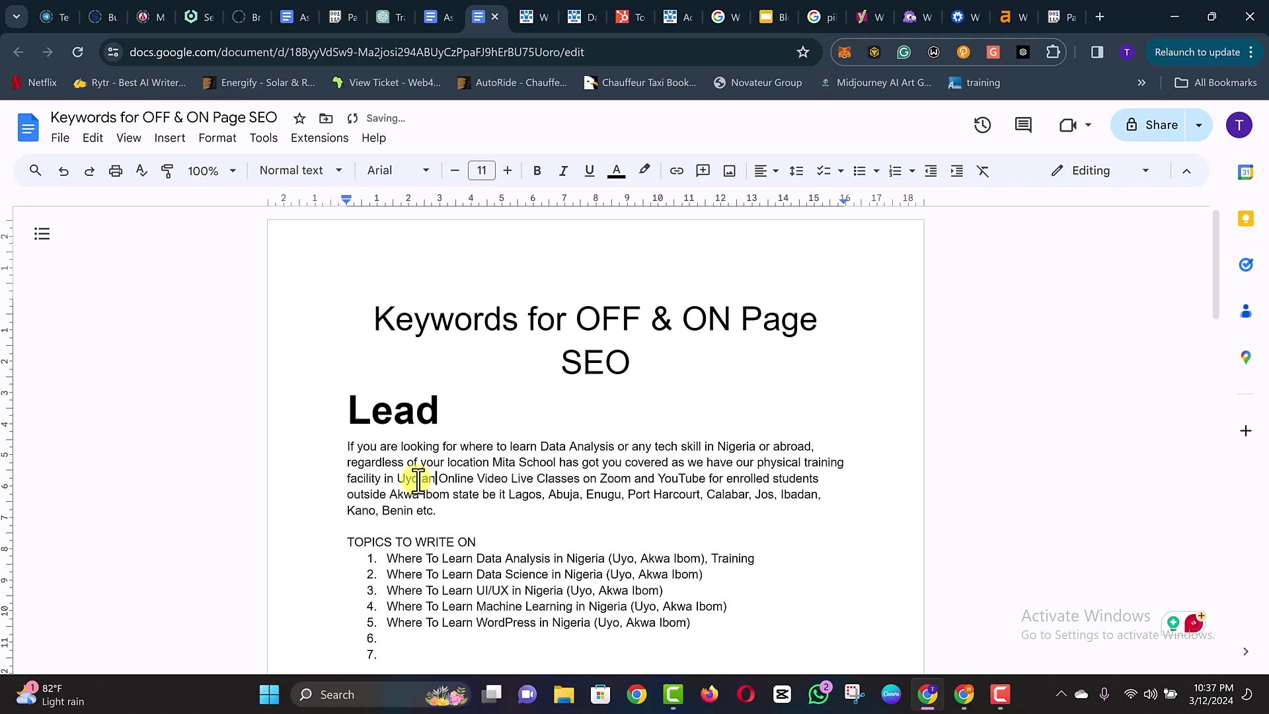
# - Insert "the" before "Online Video Live Classes" in the Lead paragraph and copy the whole paragraph
pyautogui.write(' the')
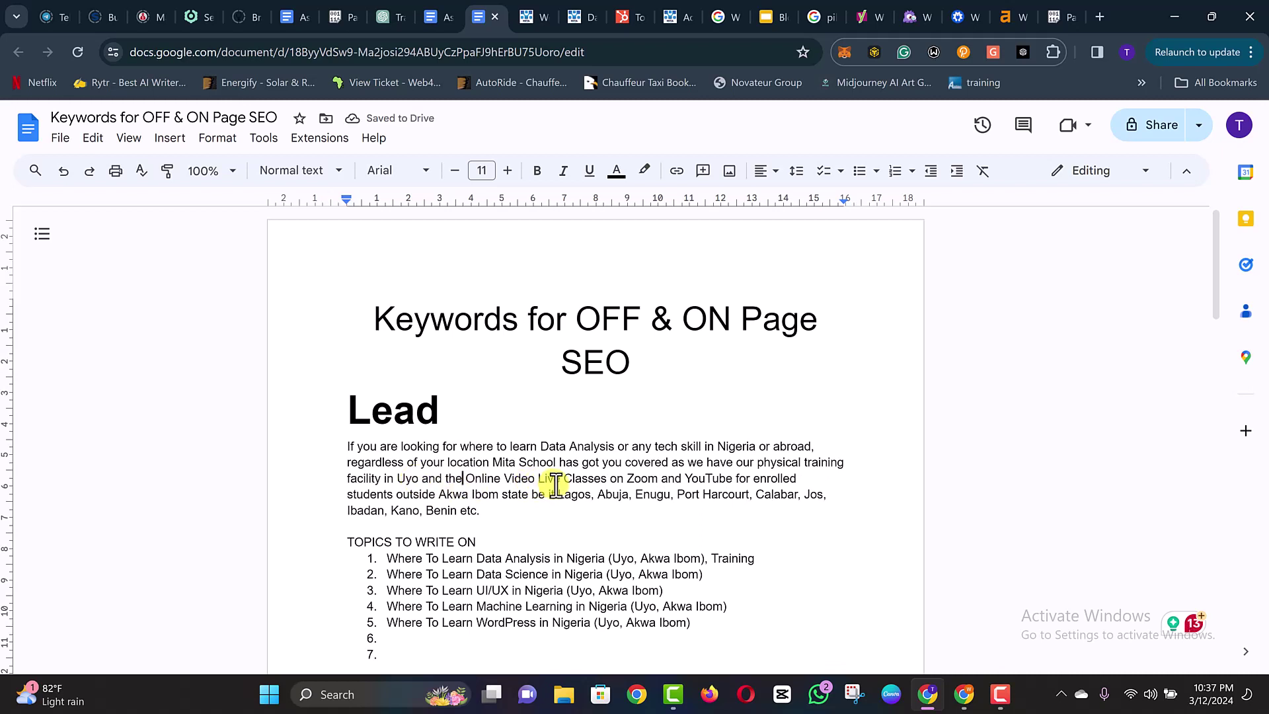
pyautogui.click(651, 480)
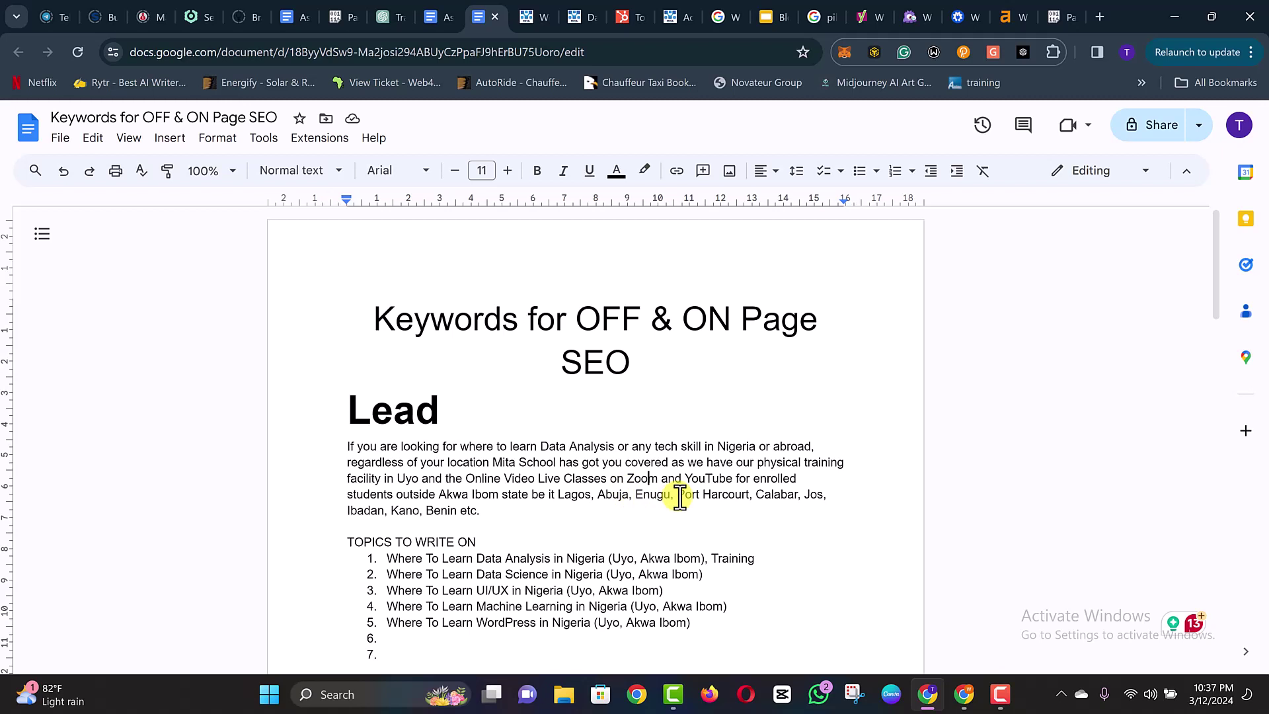
pyautogui.tripleClick(454, 463)
pyautogui.hotkey('ctrl', 'c')
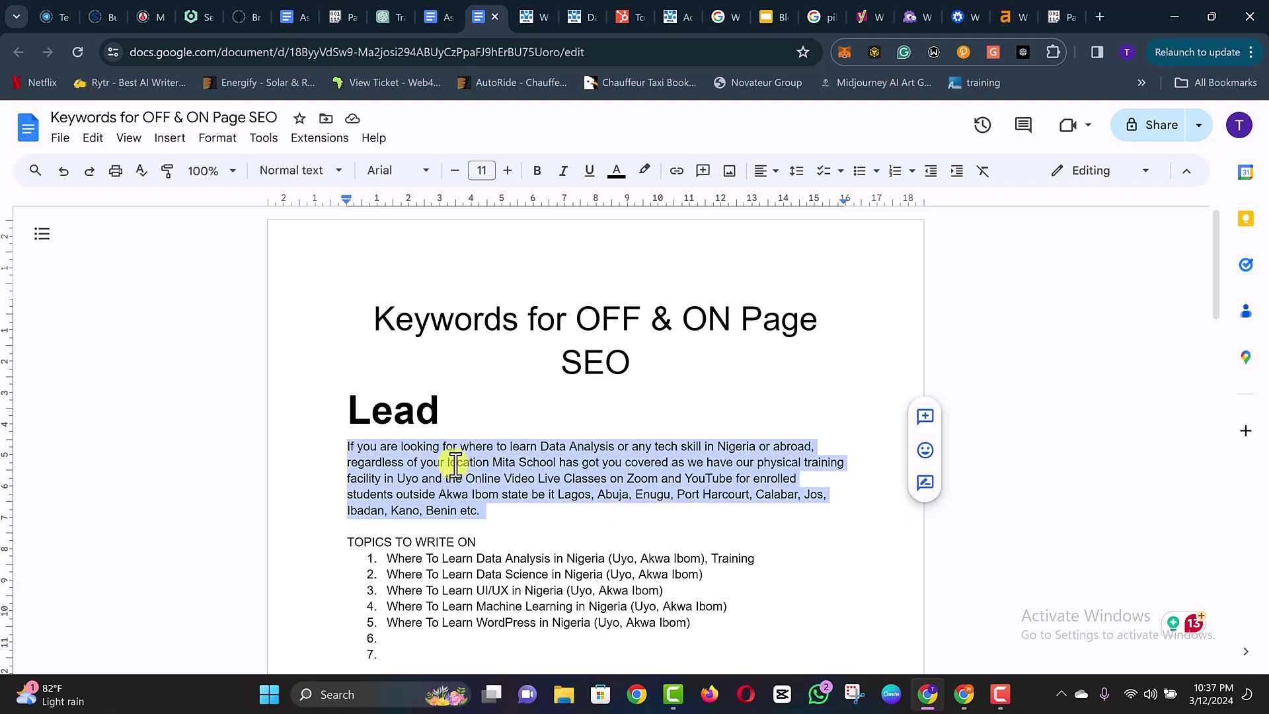
# - Paste the copied lead into the empty body of the WordPress draft and start a new line below it
pyautogui.click(681, 13)
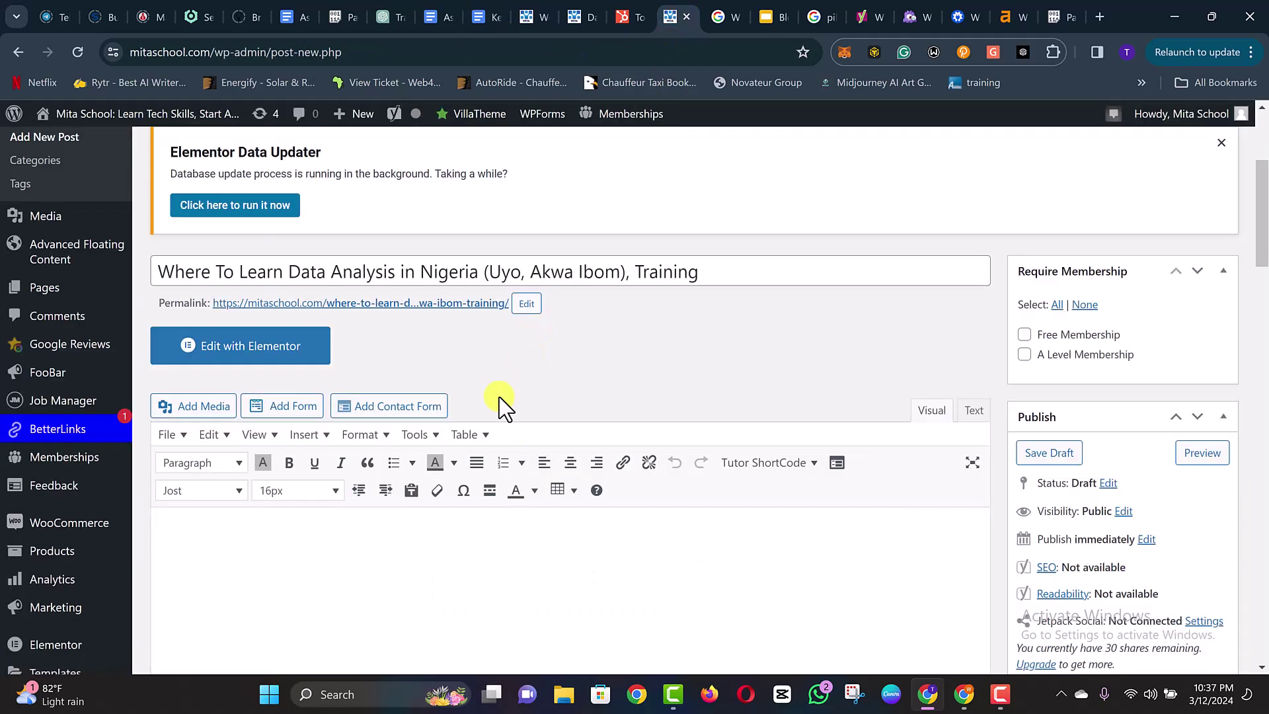
pyautogui.click(767, 13)
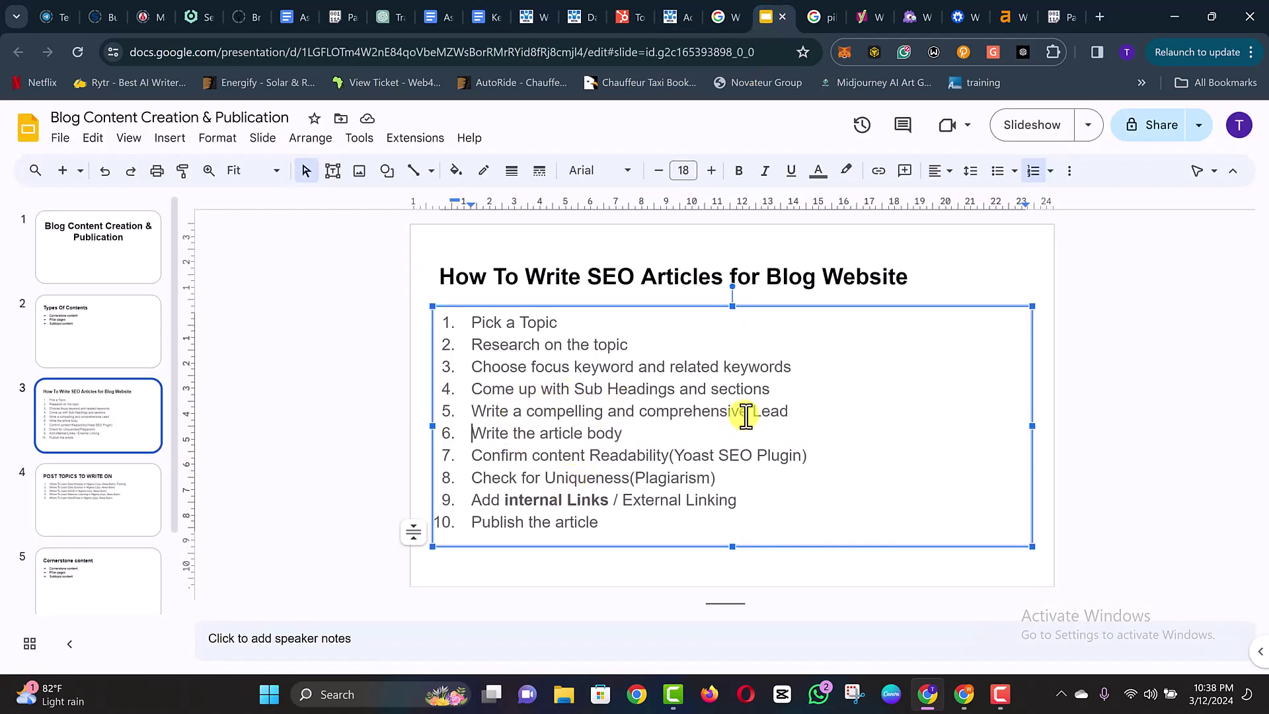
pyautogui.click(674, 16)
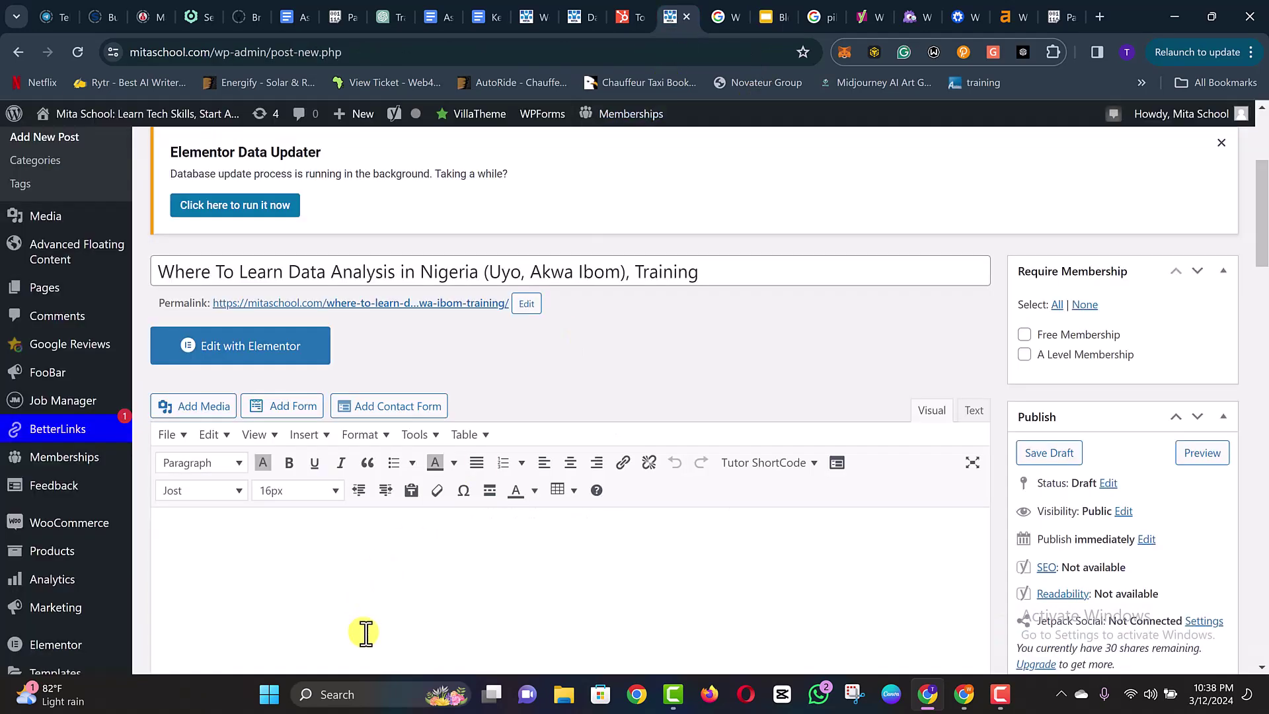
pyautogui.hotkey('ctrl', 'v')
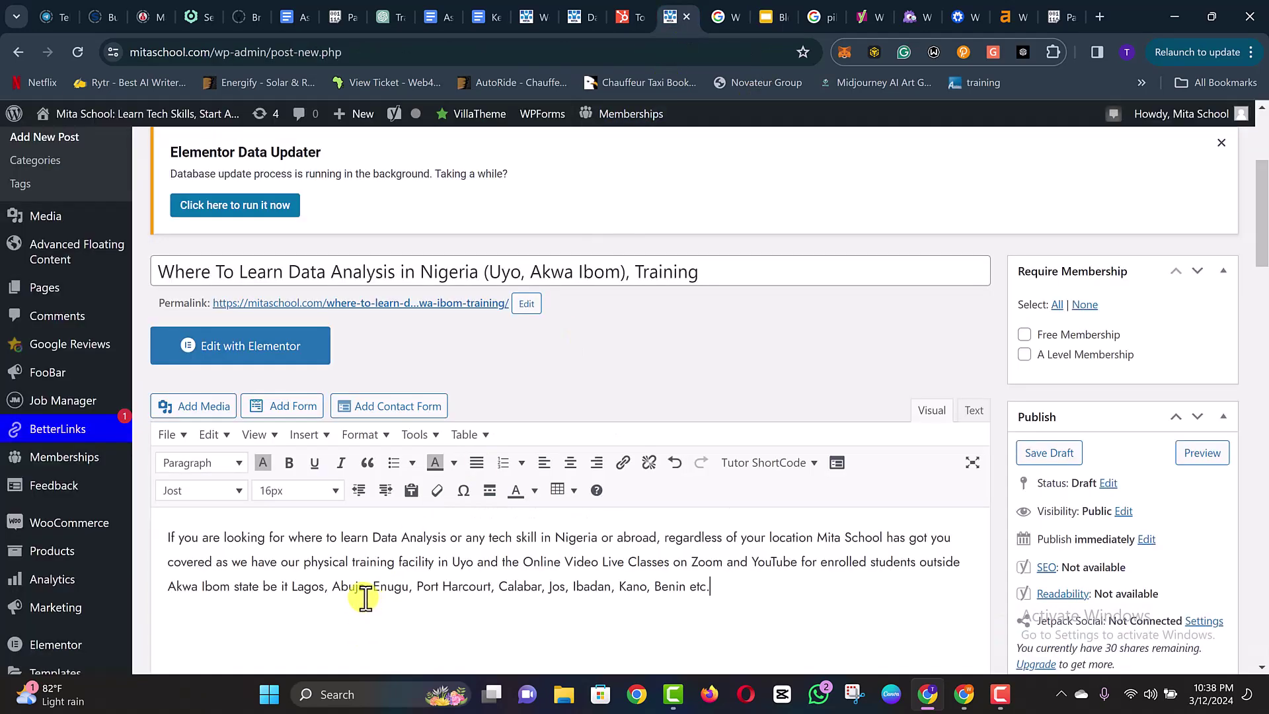
pyautogui.press('Return')
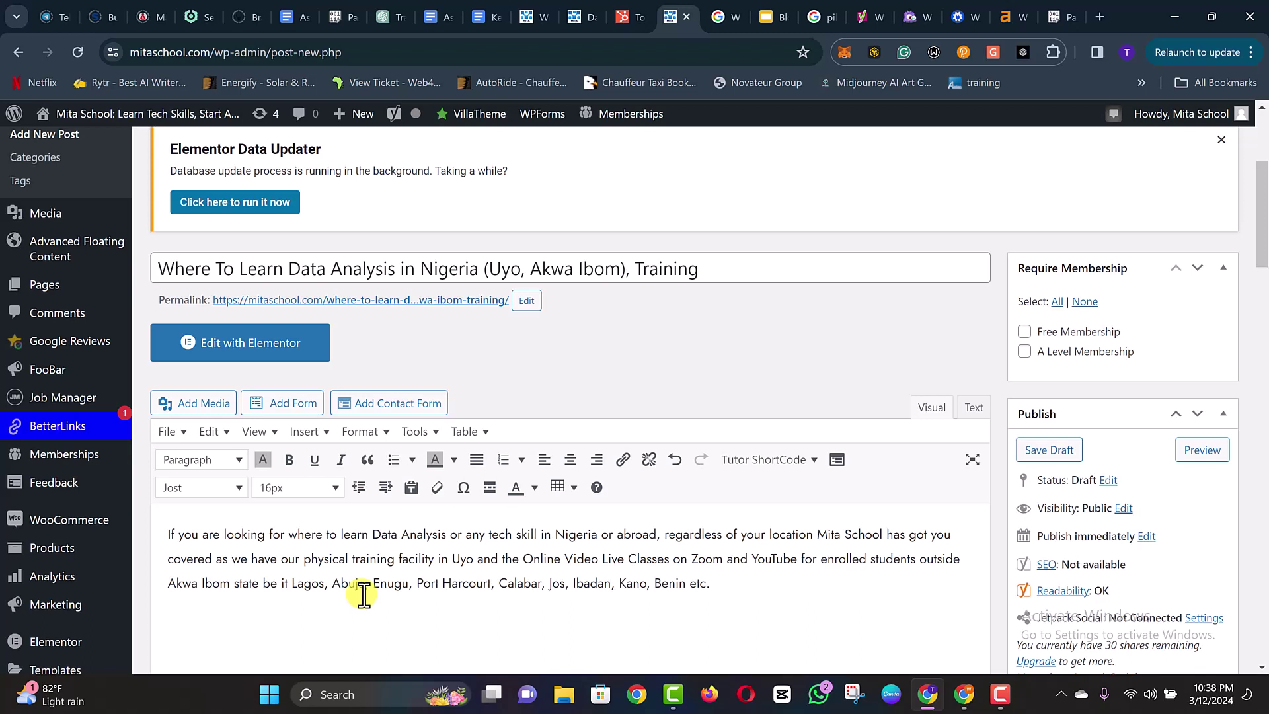
# - Search the post editor page for the title's phrase "Learn Data Analysis" and check the matches in the title and lead
pyautogui.scroll(-3, 649, 403)
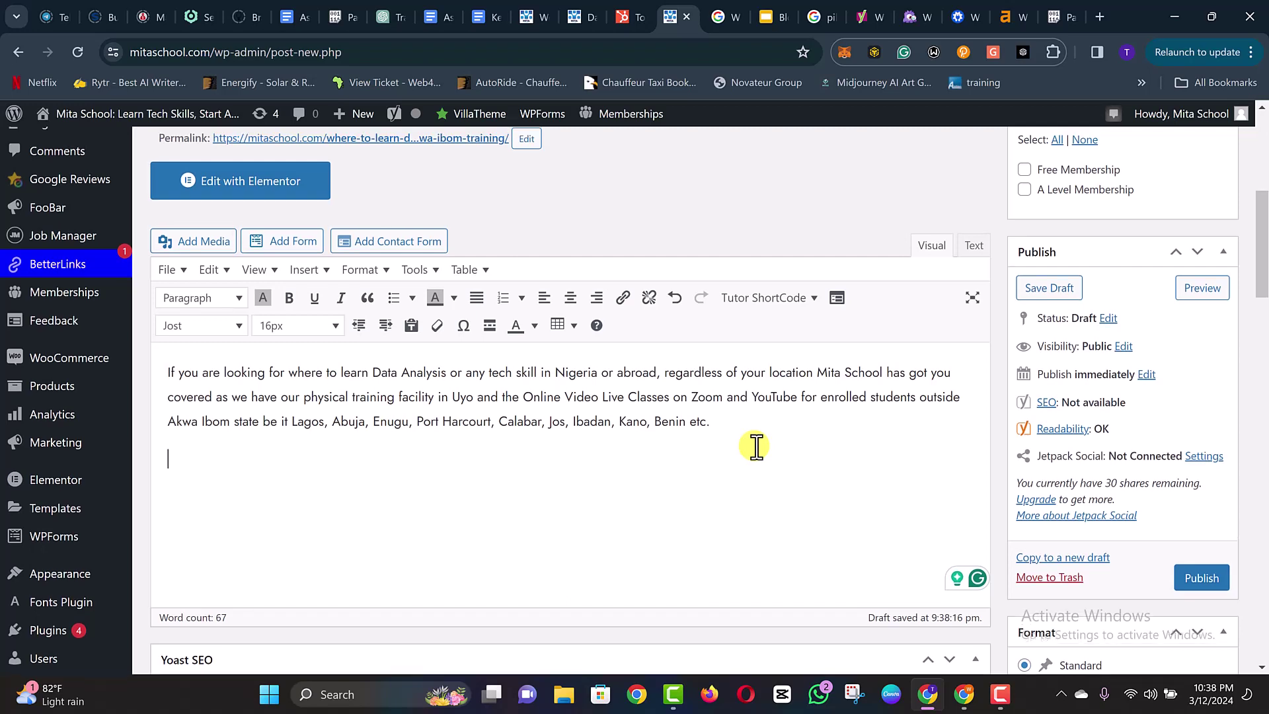
pyautogui.scroll(1, 756, 447)
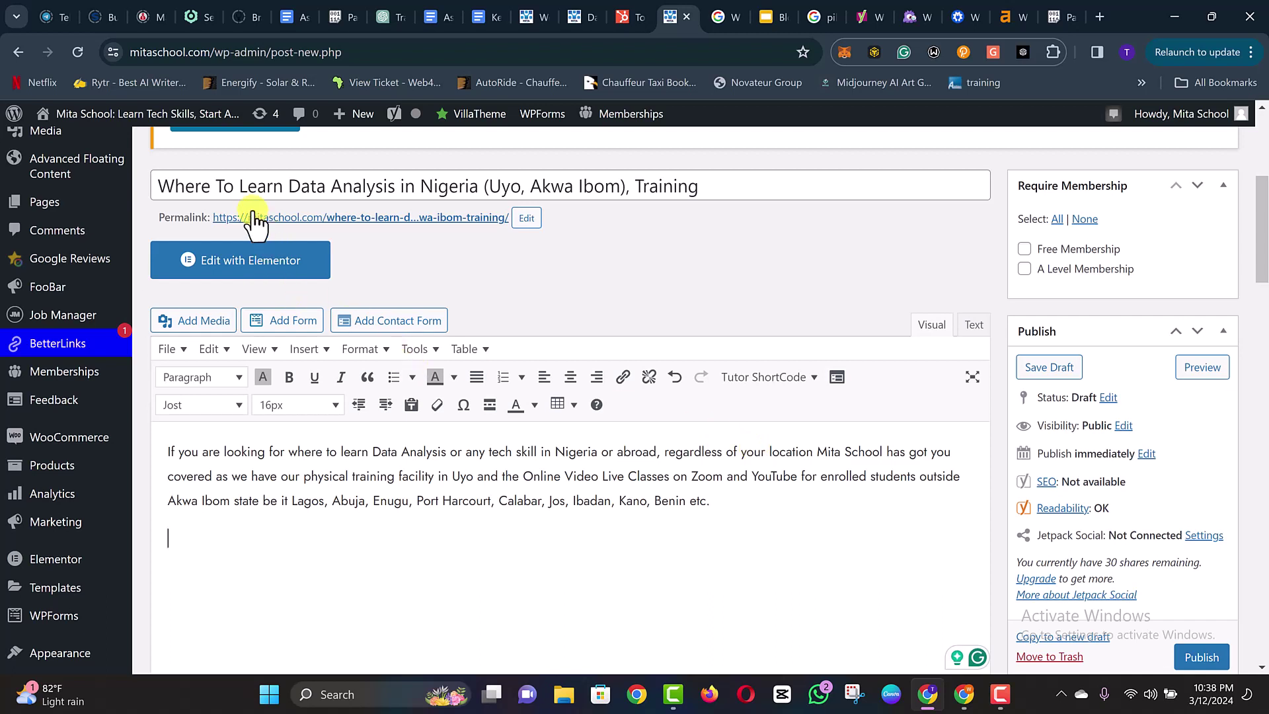
pyautogui.moveTo(267, 190); pyautogui.dragTo(411, 187)
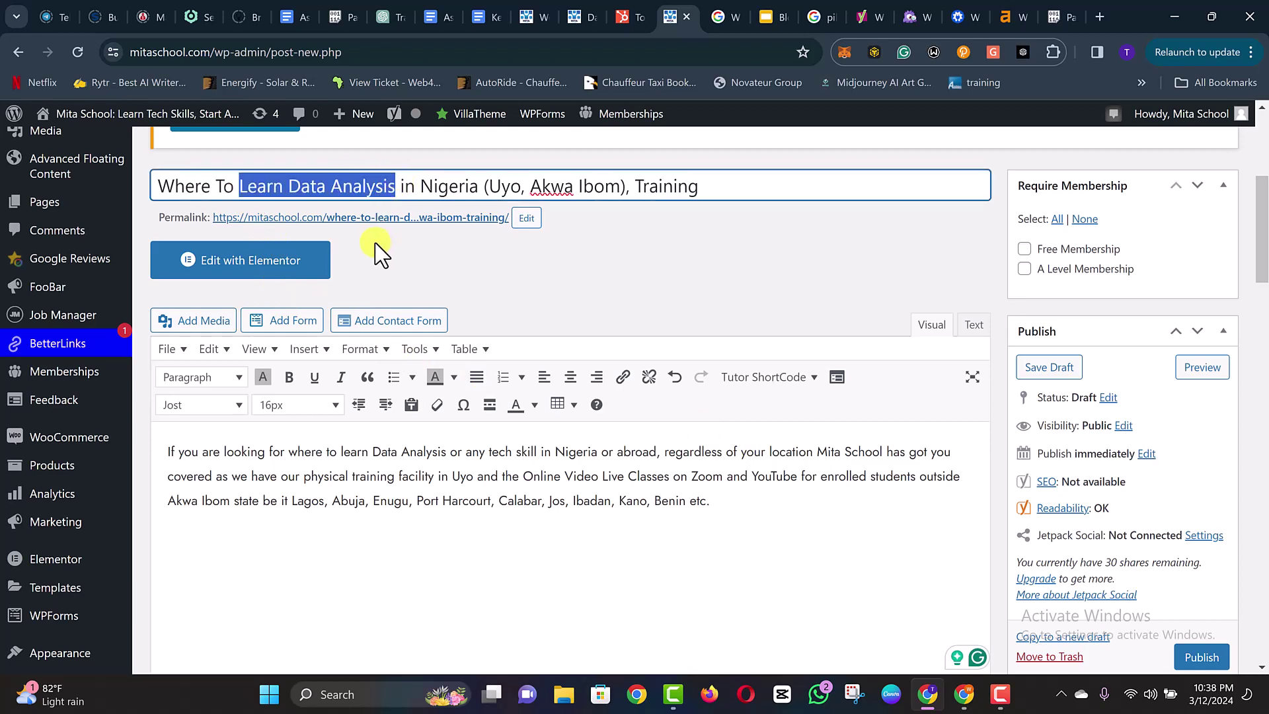
pyautogui.hotkey('ctrl', 'f')
pyautogui.press('Return')
pyautogui.scroll(15, 674, 359)
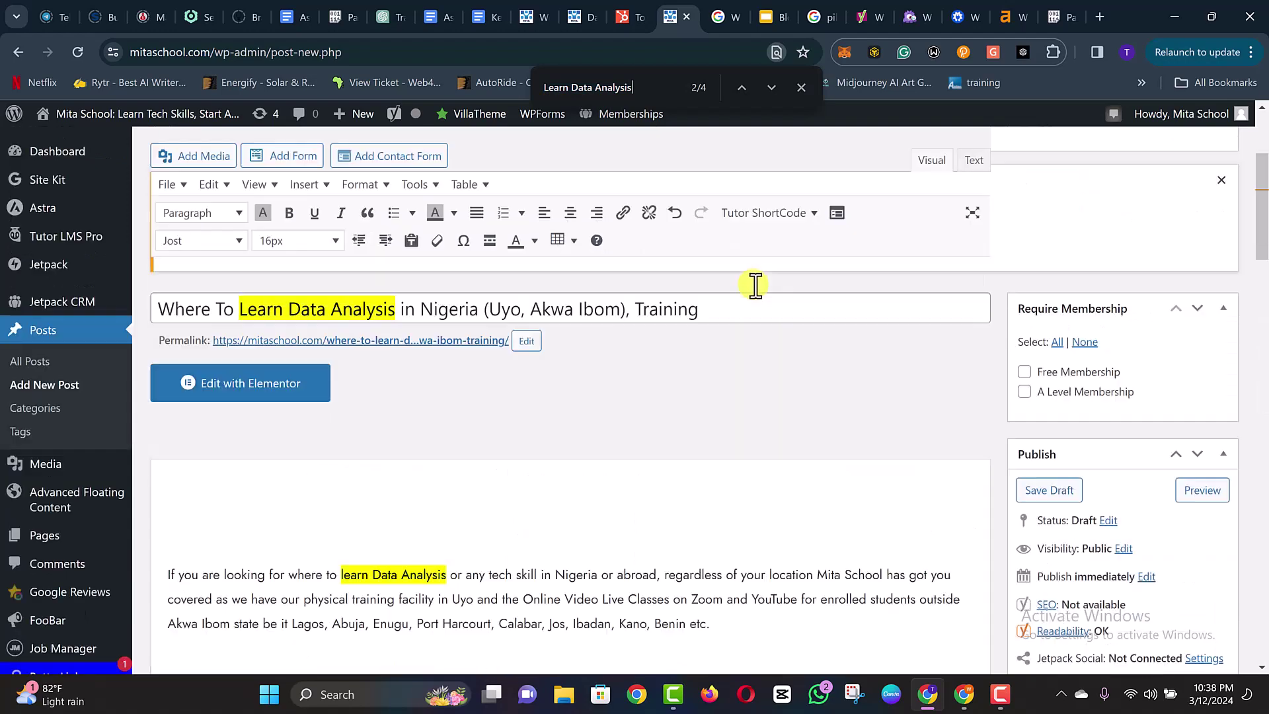
pyautogui.scroll(-1, 603, 339)
pyautogui.scroll(-2, 557, 344)
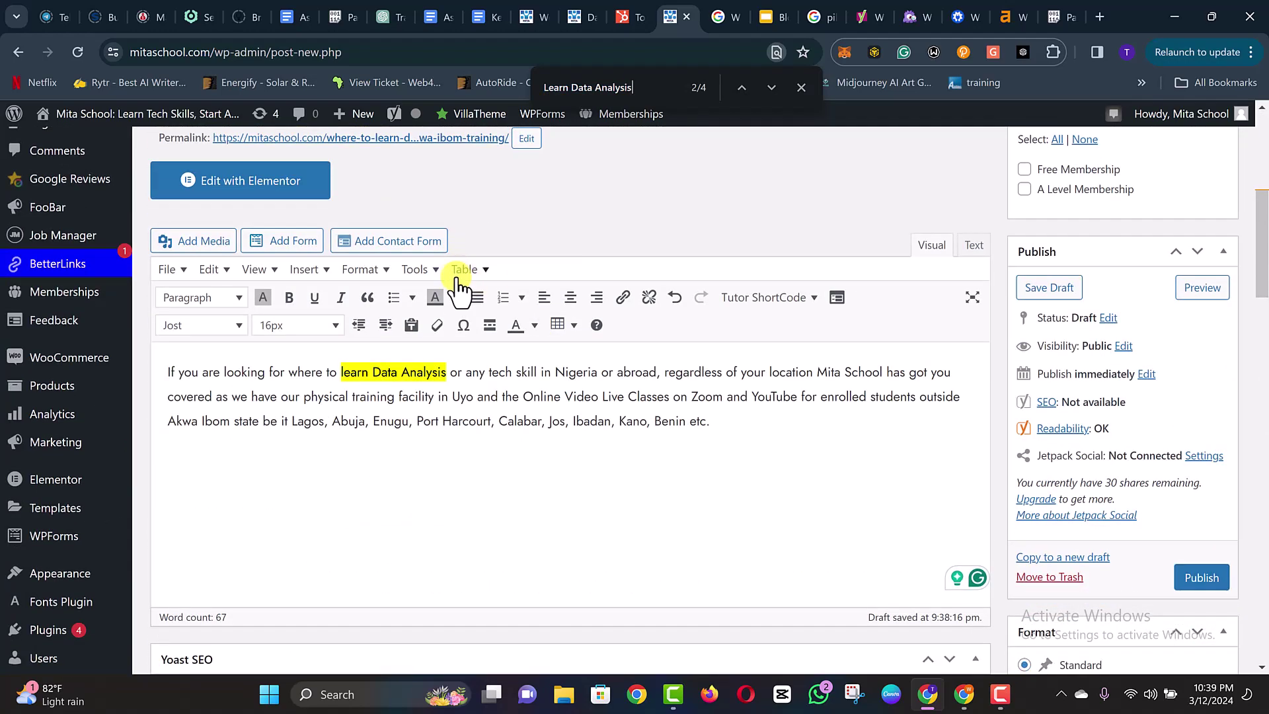
pyautogui.scroll(1, 453, 283)
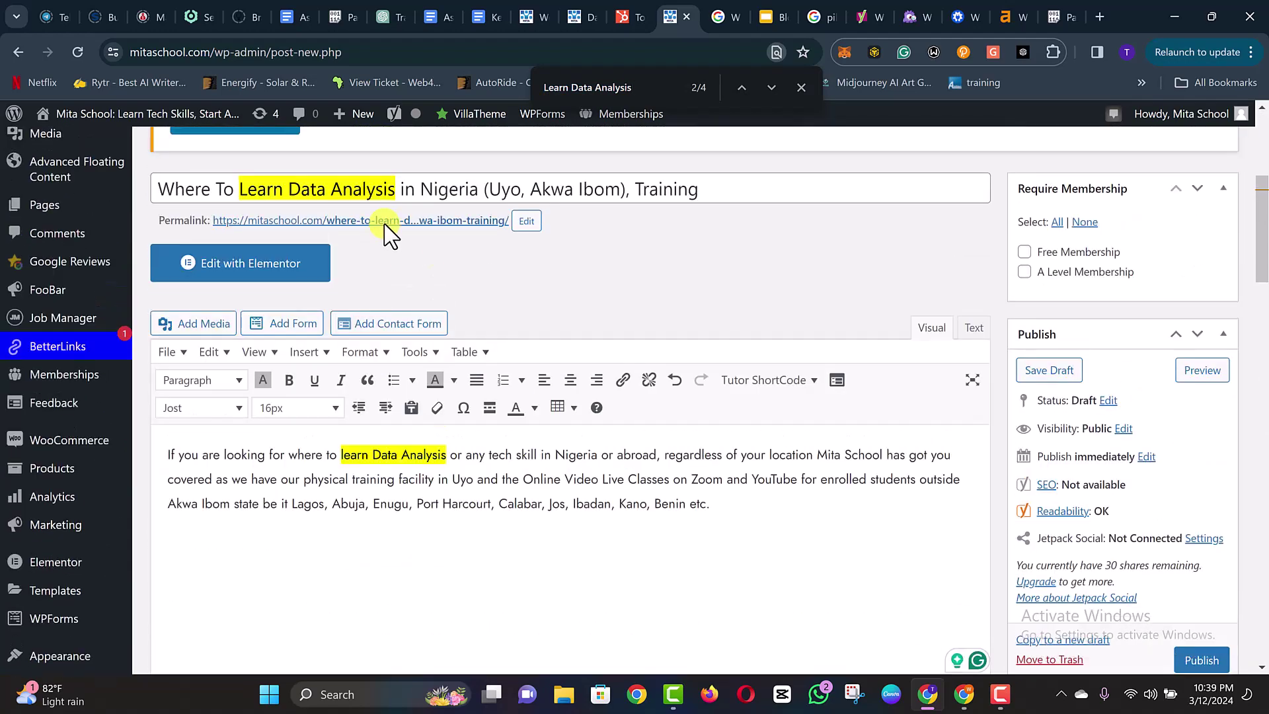
# - Compare the "learn Data Analysis" wording in the lead paragraph with the post title, including its opening word "Where"
pyautogui.click(439, 481)
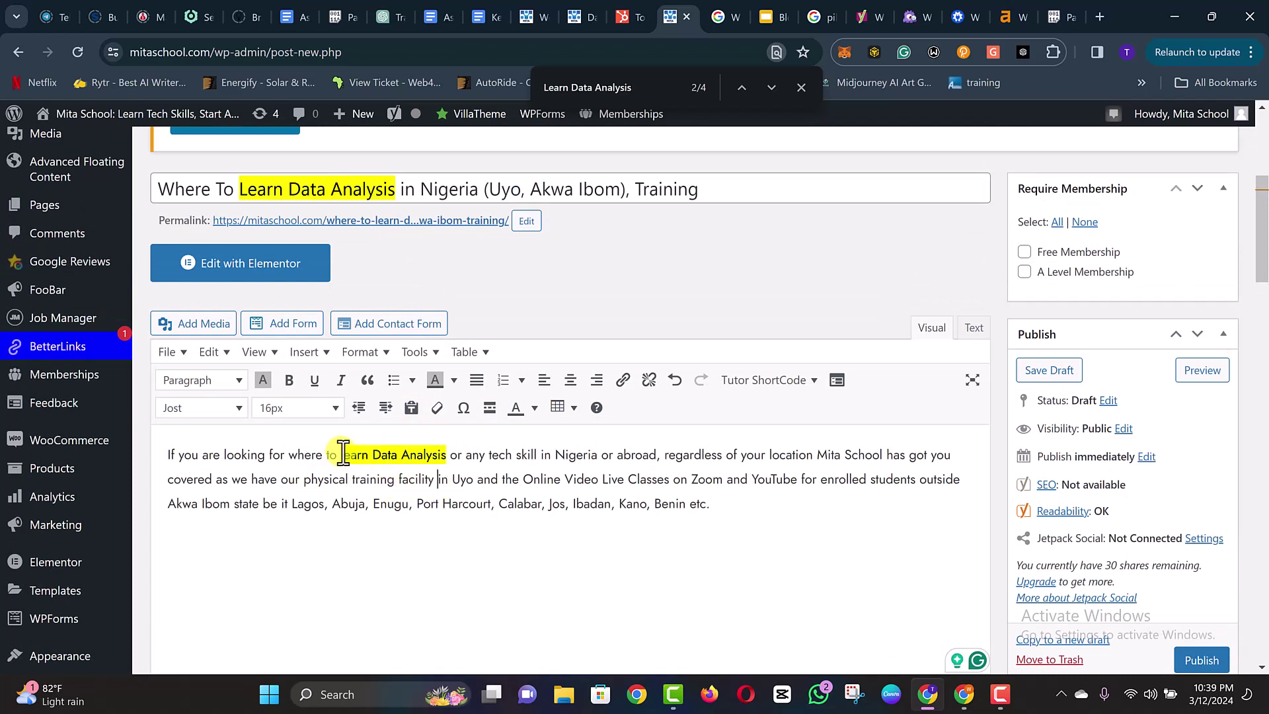
pyautogui.click(417, 454)
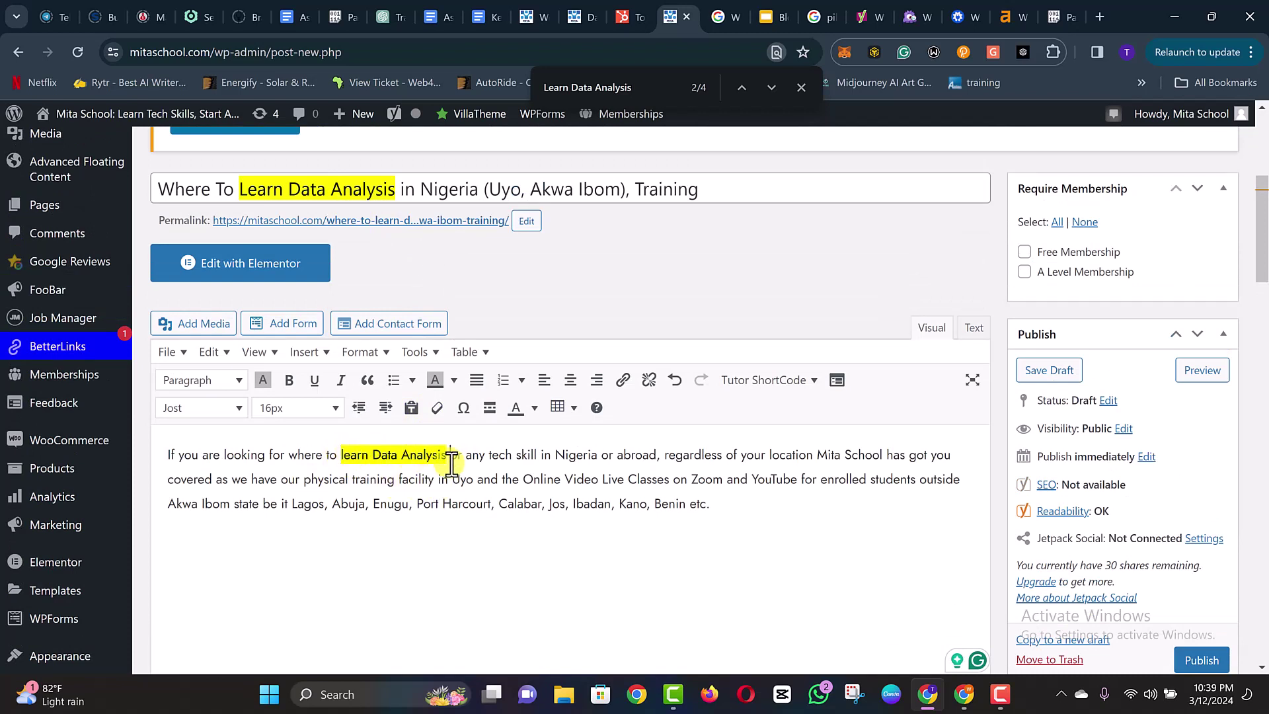
pyautogui.click(331, 189)
pyautogui.click(391, 488)
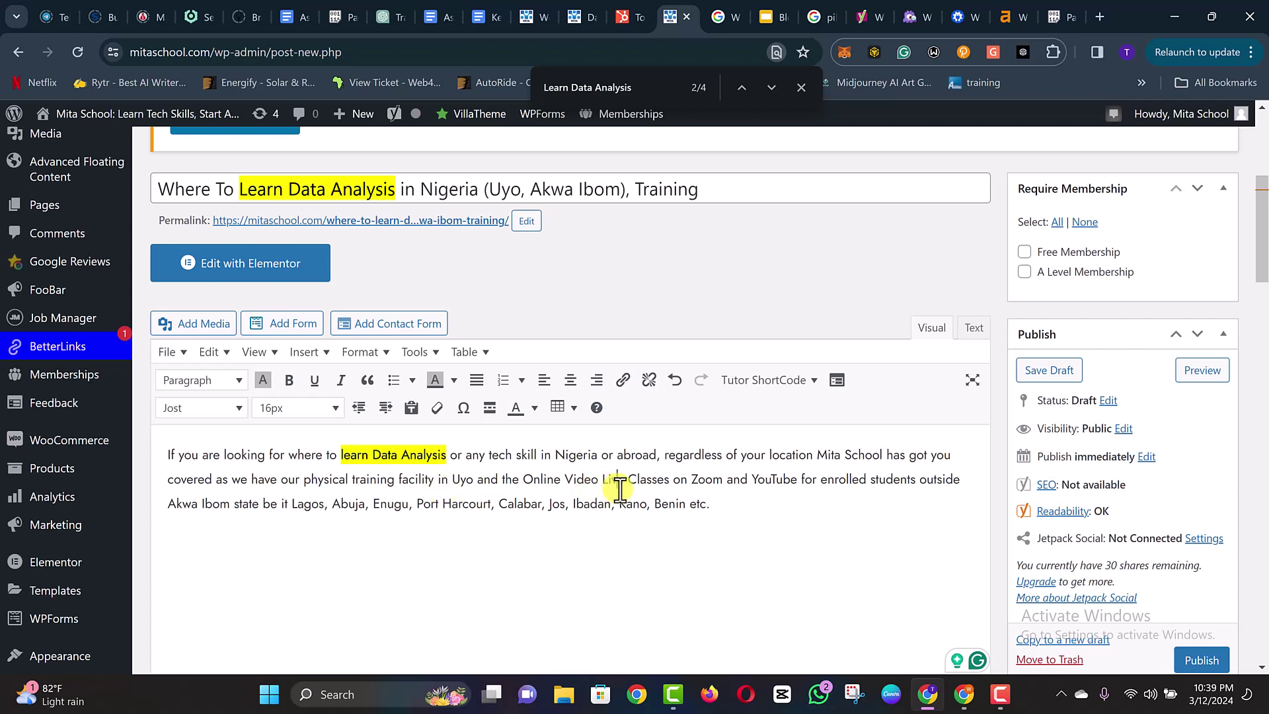
pyautogui.click(740, 502)
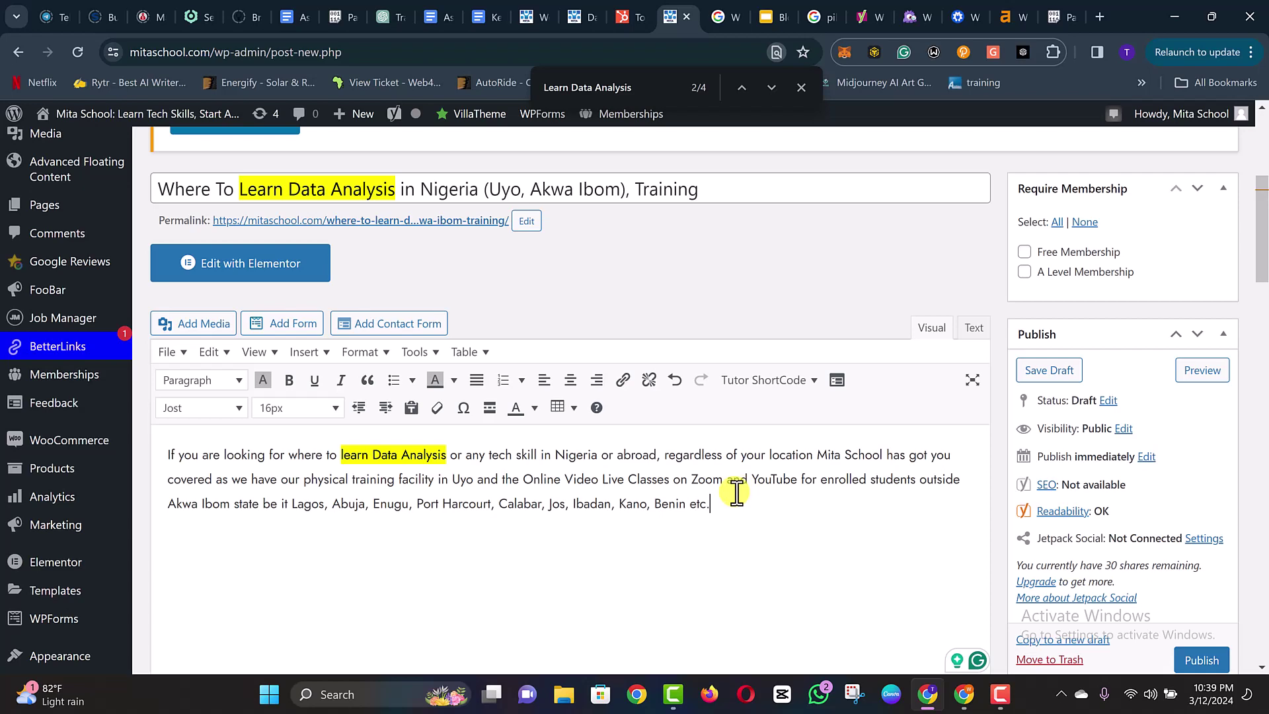
pyautogui.scroll(1, 736, 492)
pyautogui.scroll(-1, 737, 493)
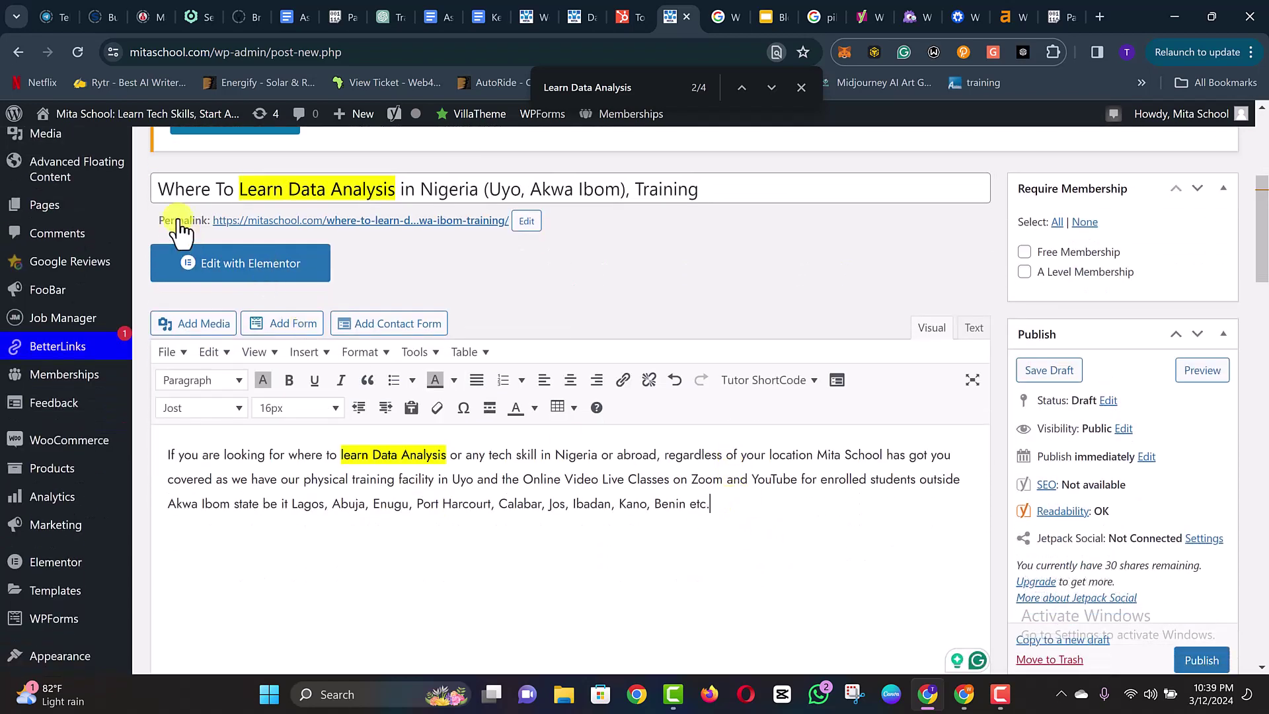
pyautogui.moveTo(158, 190); pyautogui.dragTo(210, 190)
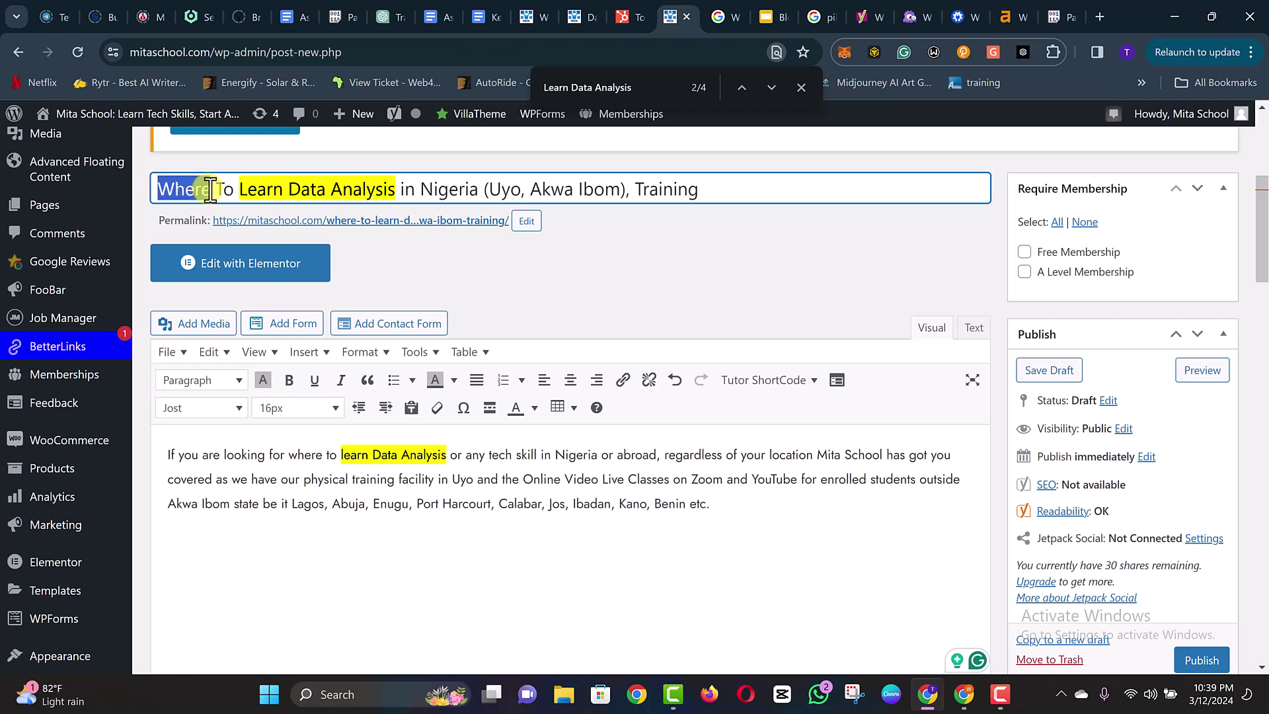
pyautogui.click(218, 190)
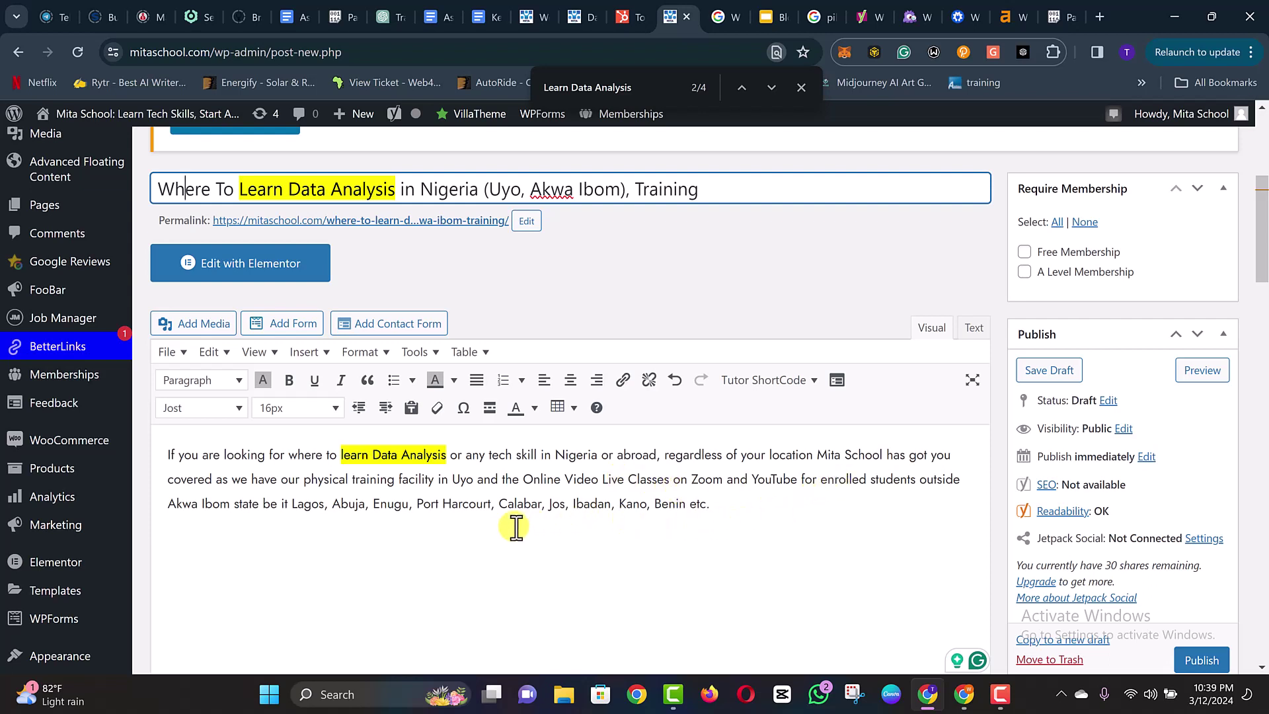
# - Review the lead paragraph, marking the words "Nigeria", "abroad" and the brand name "Mita School"
pyautogui.doubleClick(369, 478)
pyautogui.tripleClick(369, 478)
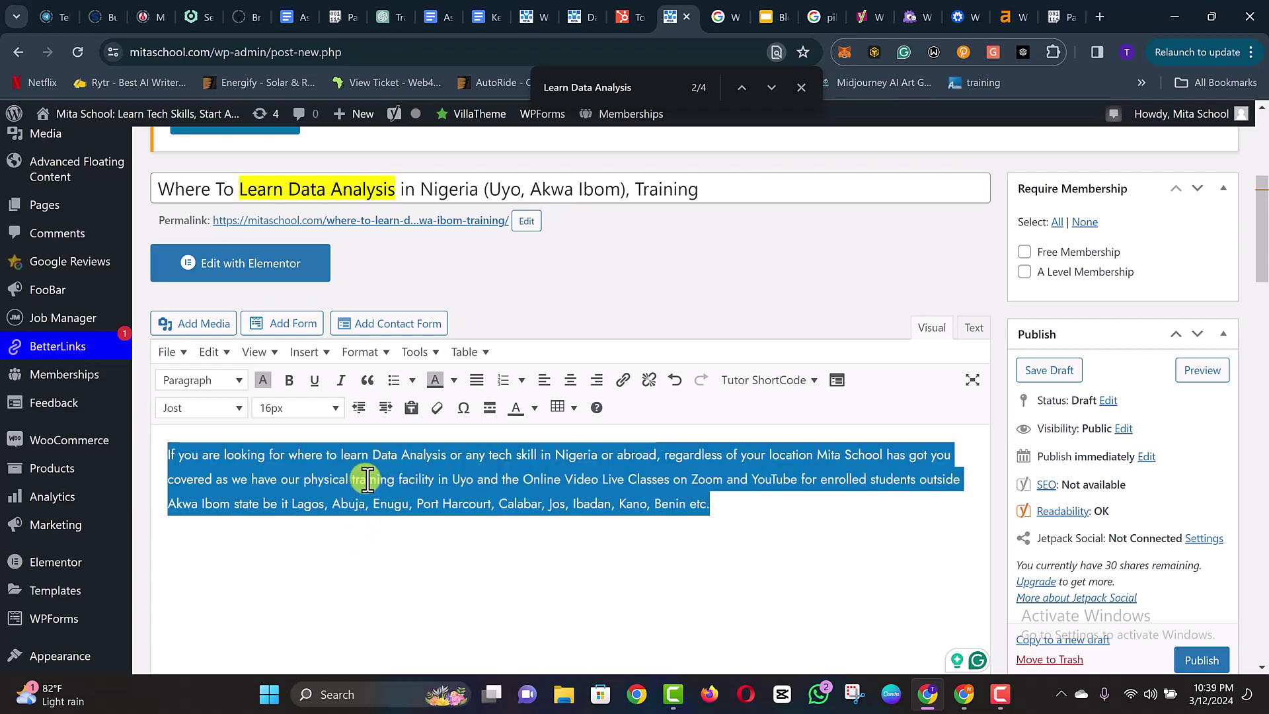
pyautogui.click(368, 478)
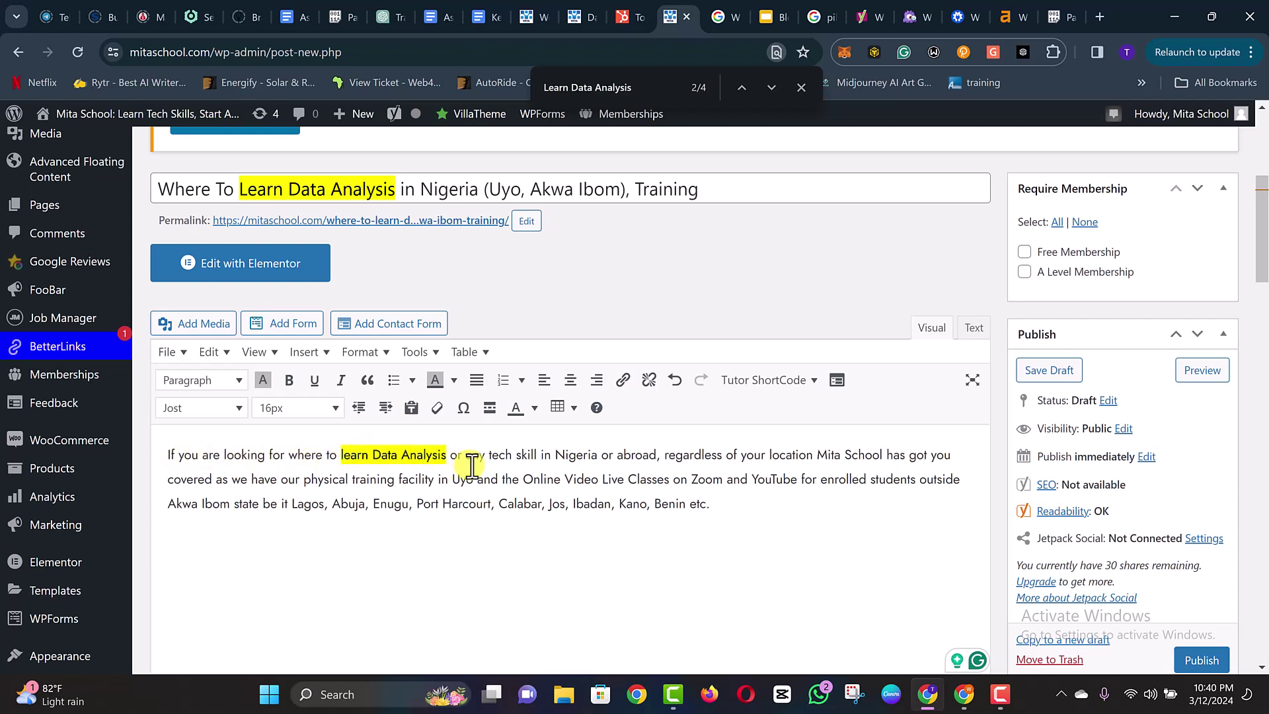
pyautogui.doubleClick(584, 457)
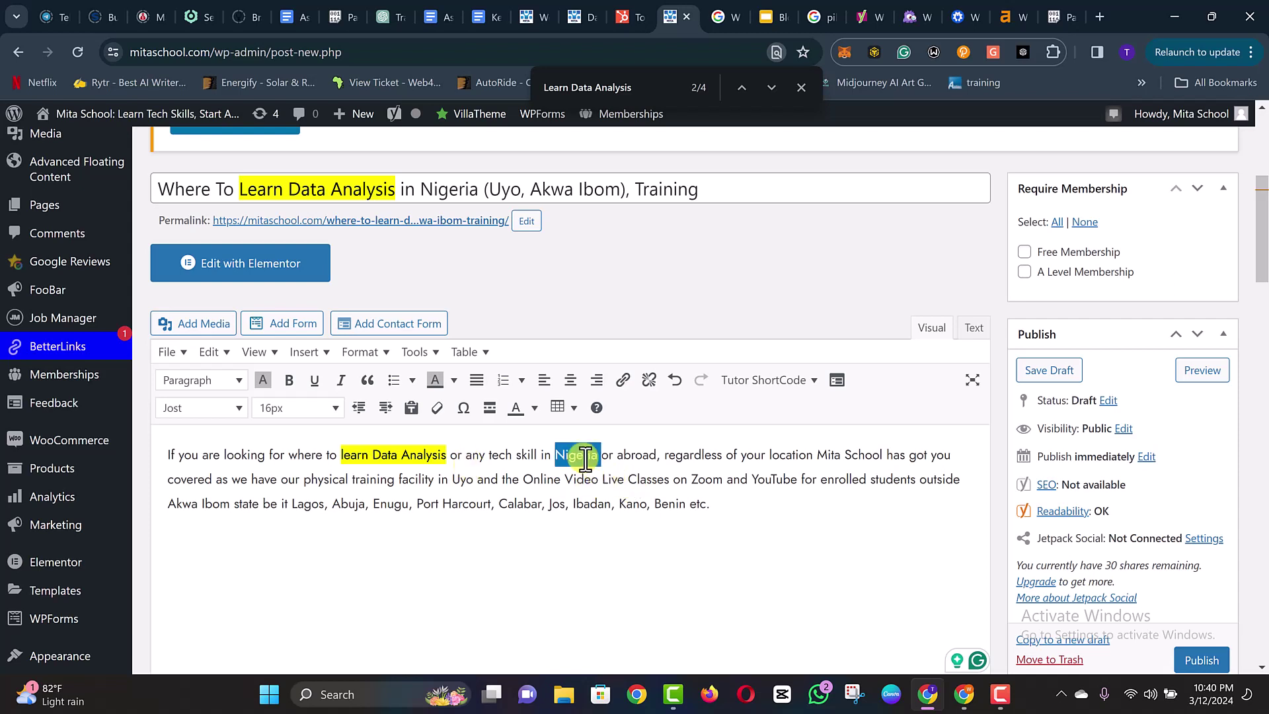
pyautogui.doubleClick(629, 455)
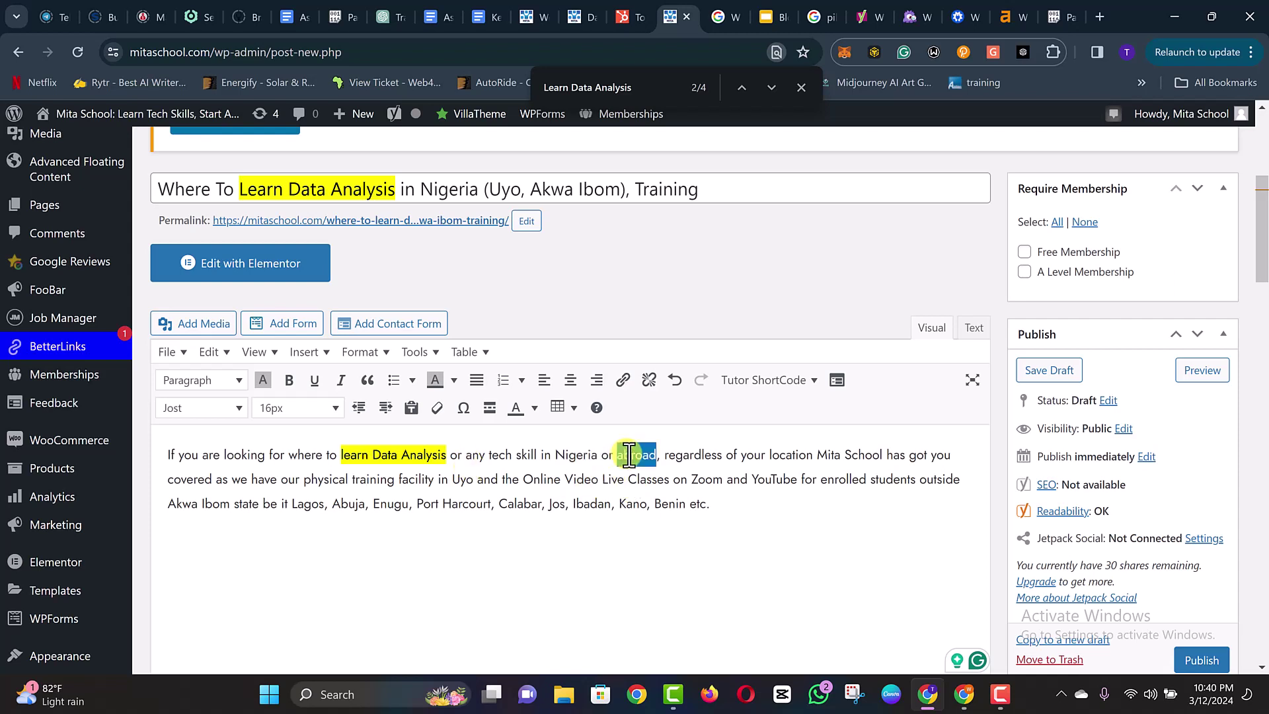
pyautogui.click(688, 454)
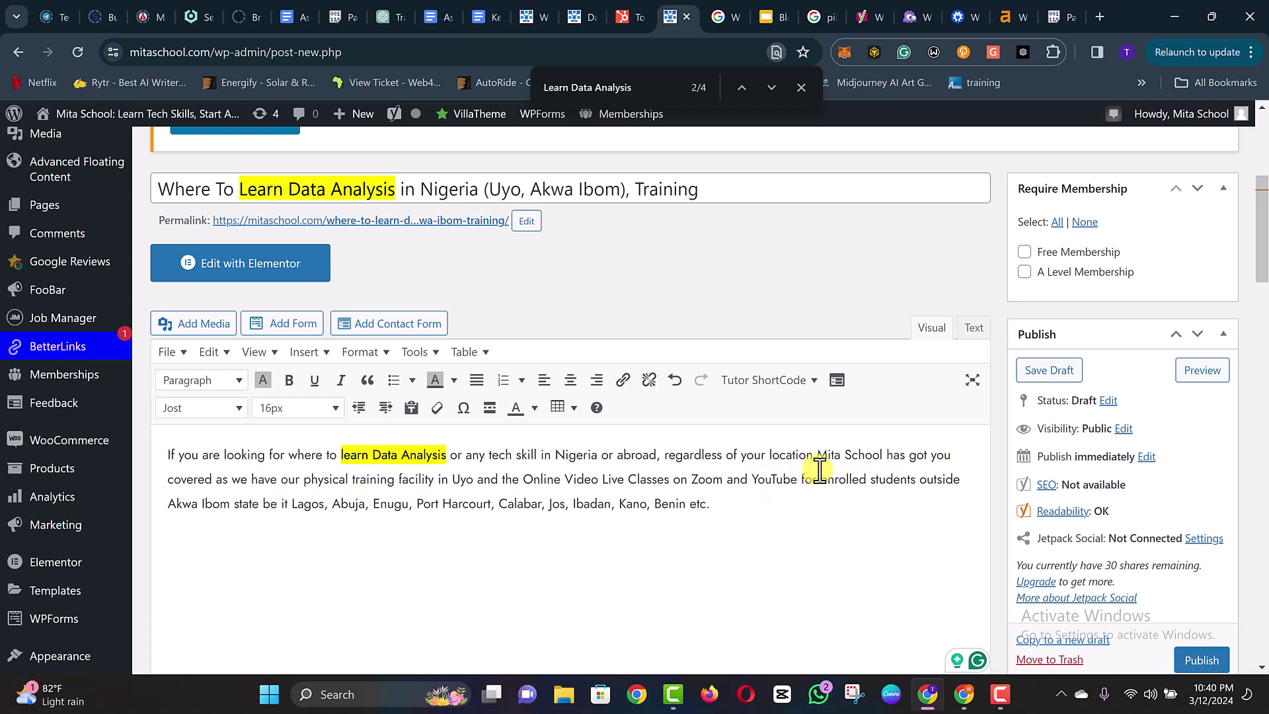
pyautogui.moveTo(820, 454); pyautogui.dragTo(885, 456)
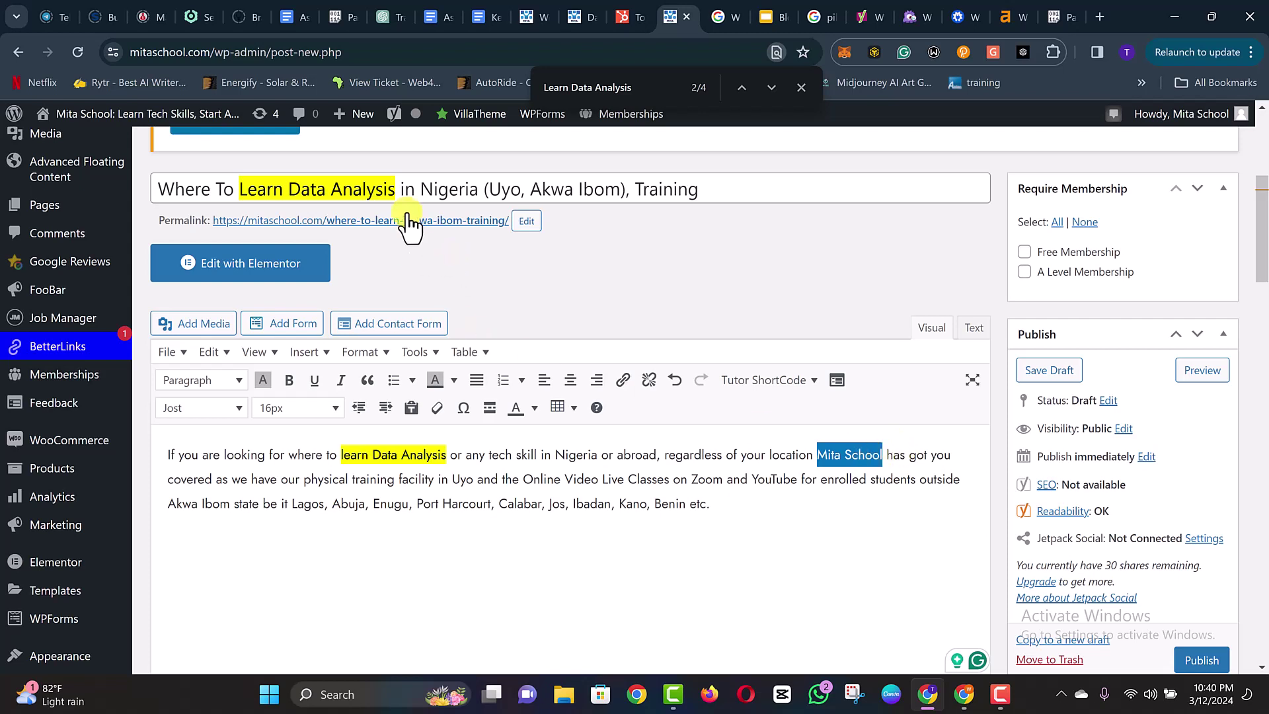
# - Try a comma between "location" and "Mita School" in the lead paragraph and remove it again
pyautogui.click(775, 488)
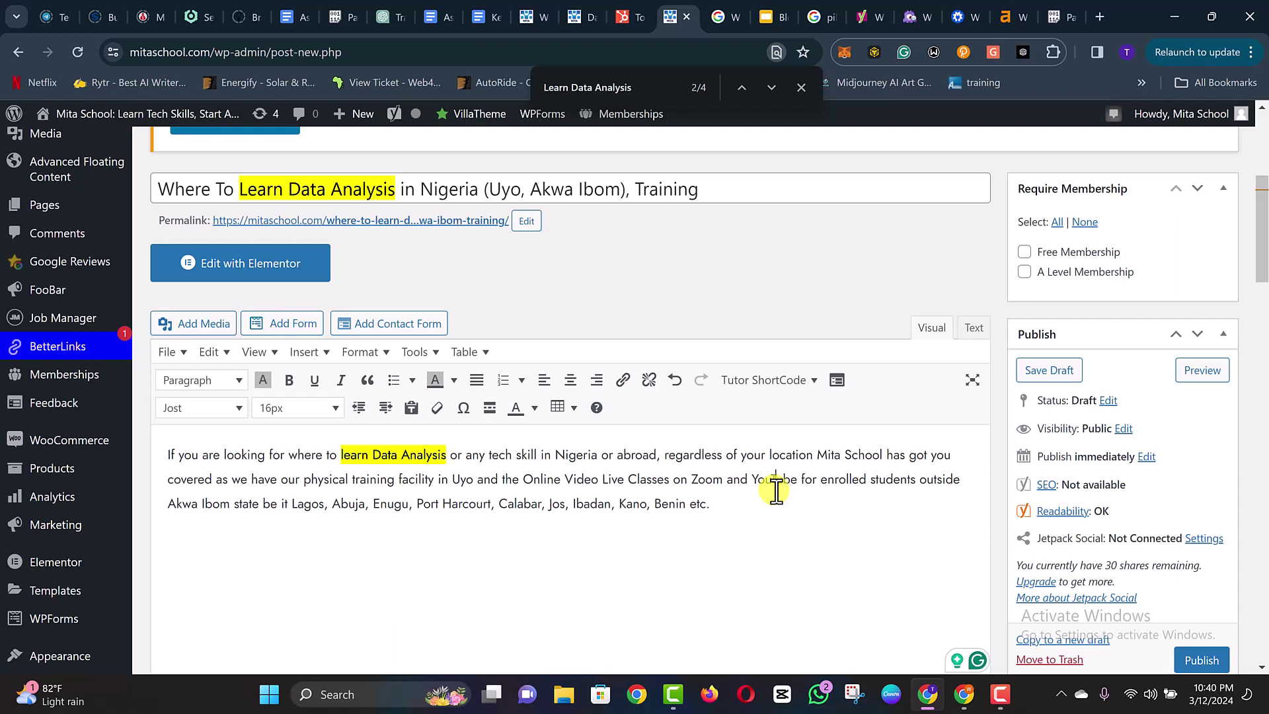
pyautogui.click(776, 490)
pyautogui.click(814, 455)
pyautogui.write(',')
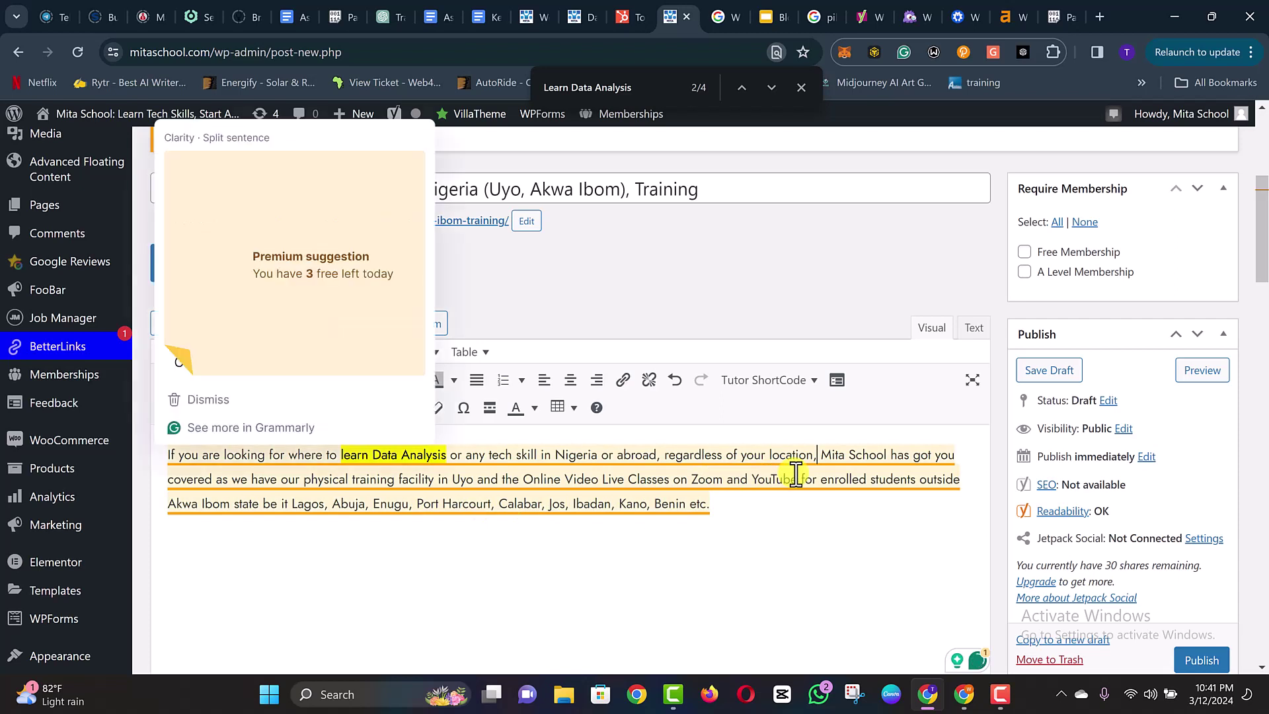
pyautogui.press('BackSpace')
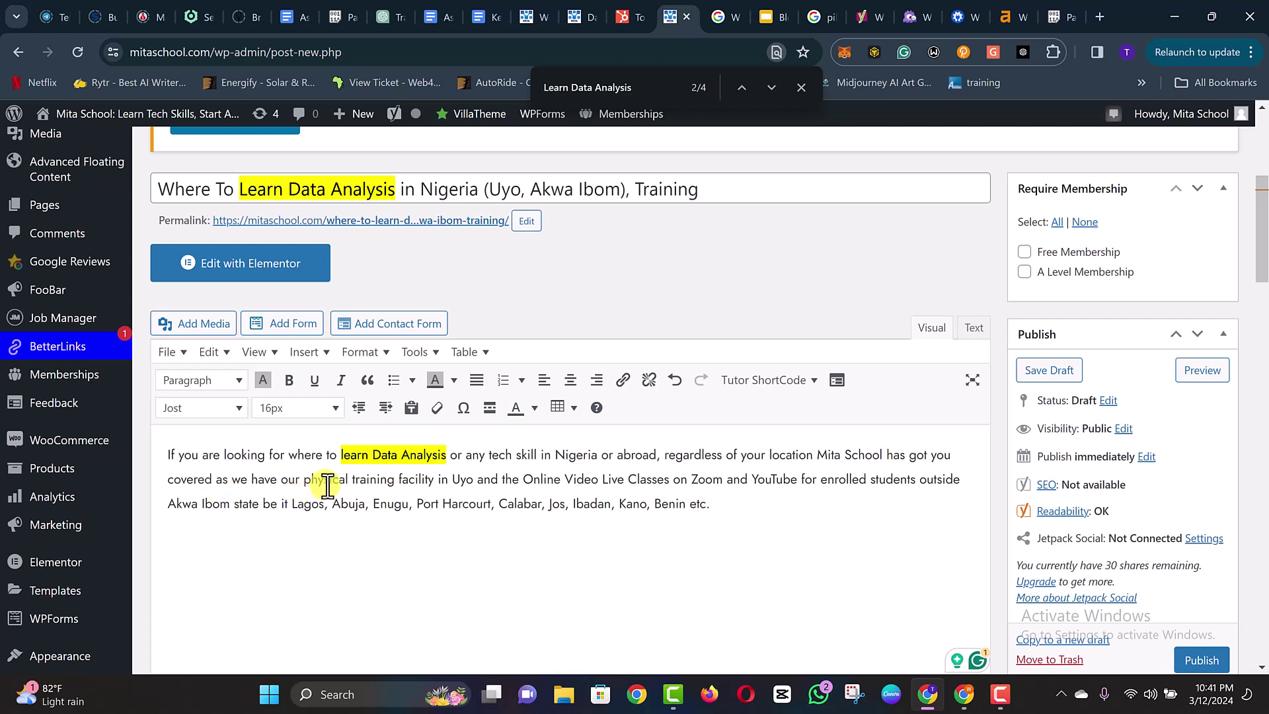
# - Review the full post title against the lead's location wording, marking "Akwa Ibom state" in the paragraph
pyautogui.click(185, 190)
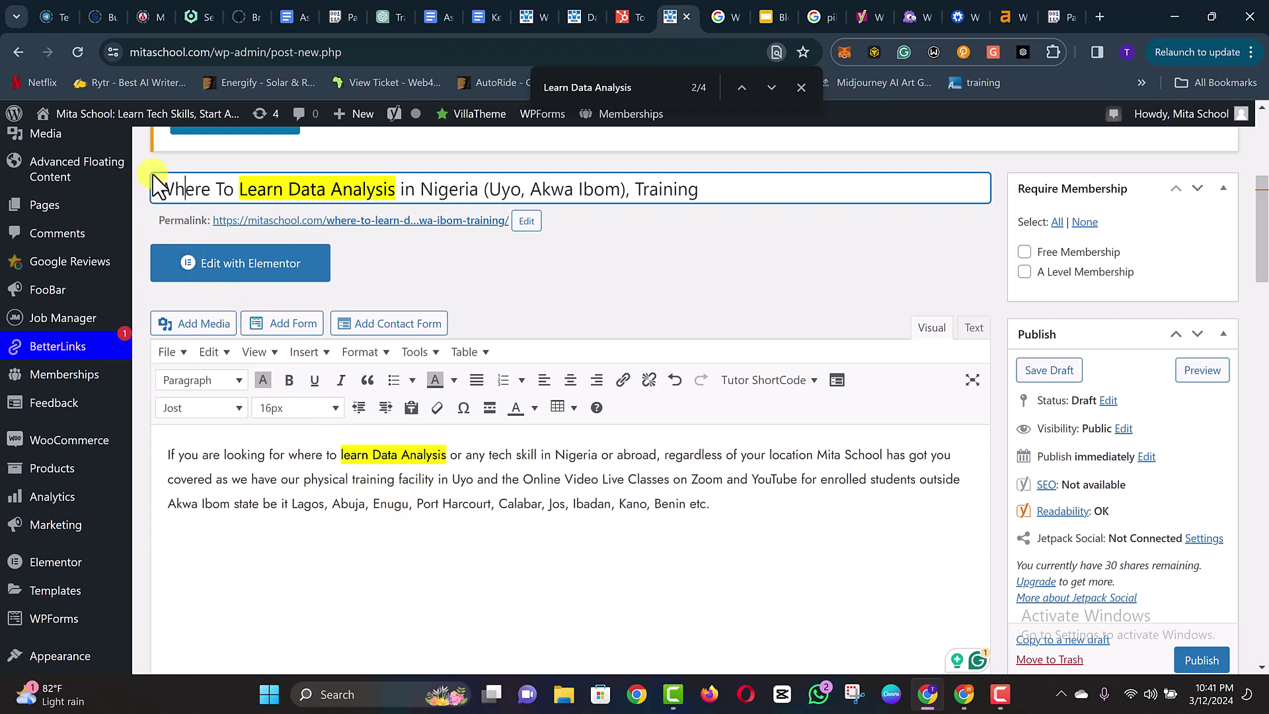
pyautogui.moveTo(159, 188); pyautogui.dragTo(784, 196)
pyautogui.click(784, 197)
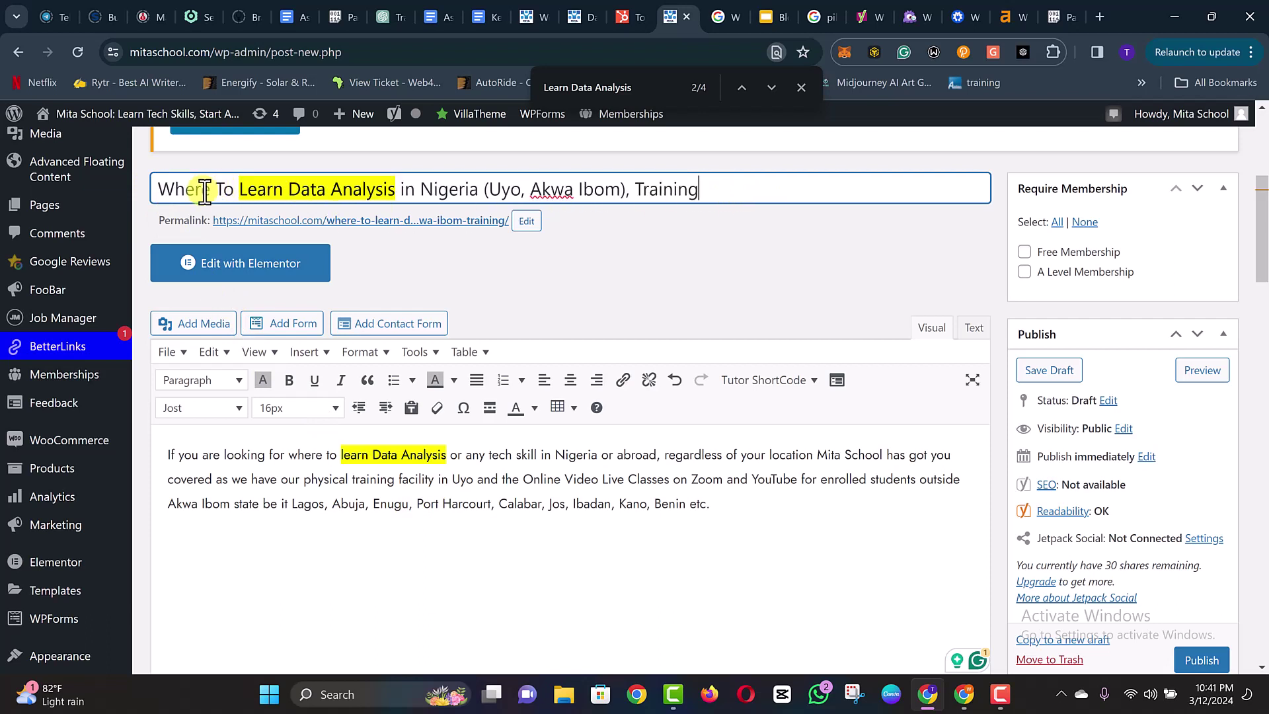
pyautogui.click(453, 503)
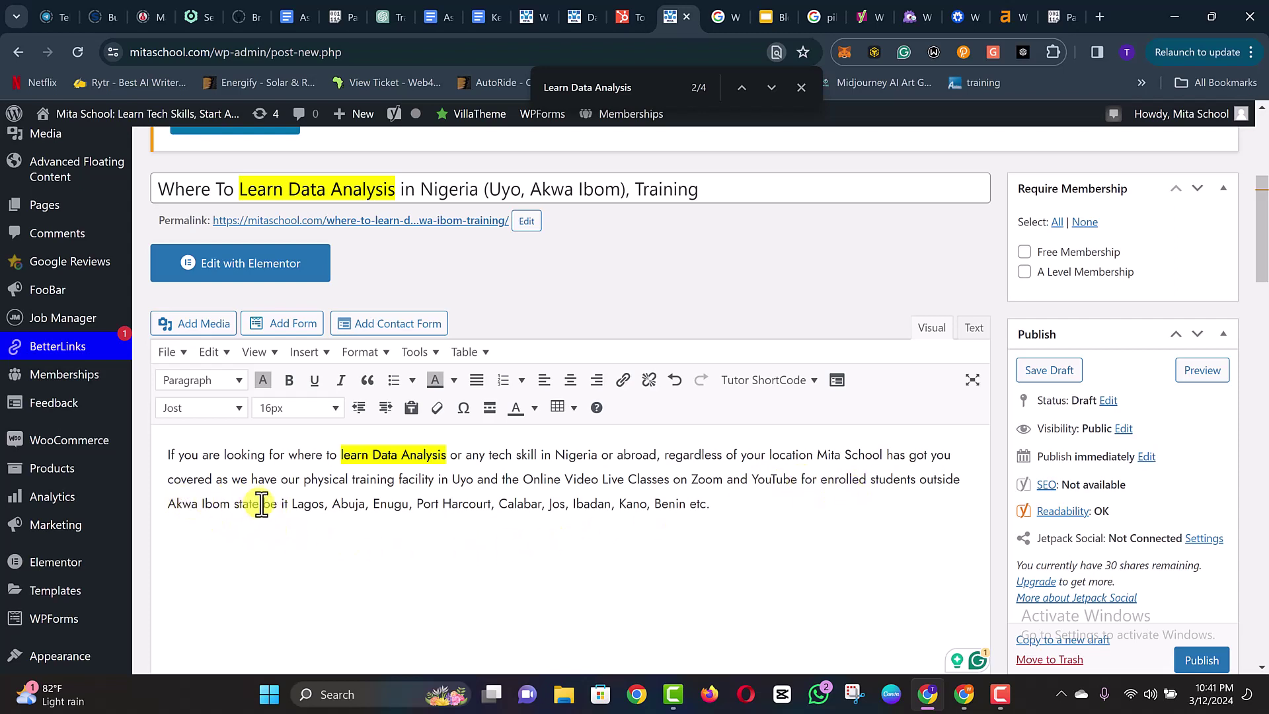
pyautogui.moveTo(260, 505); pyautogui.dragTo(162, 494)
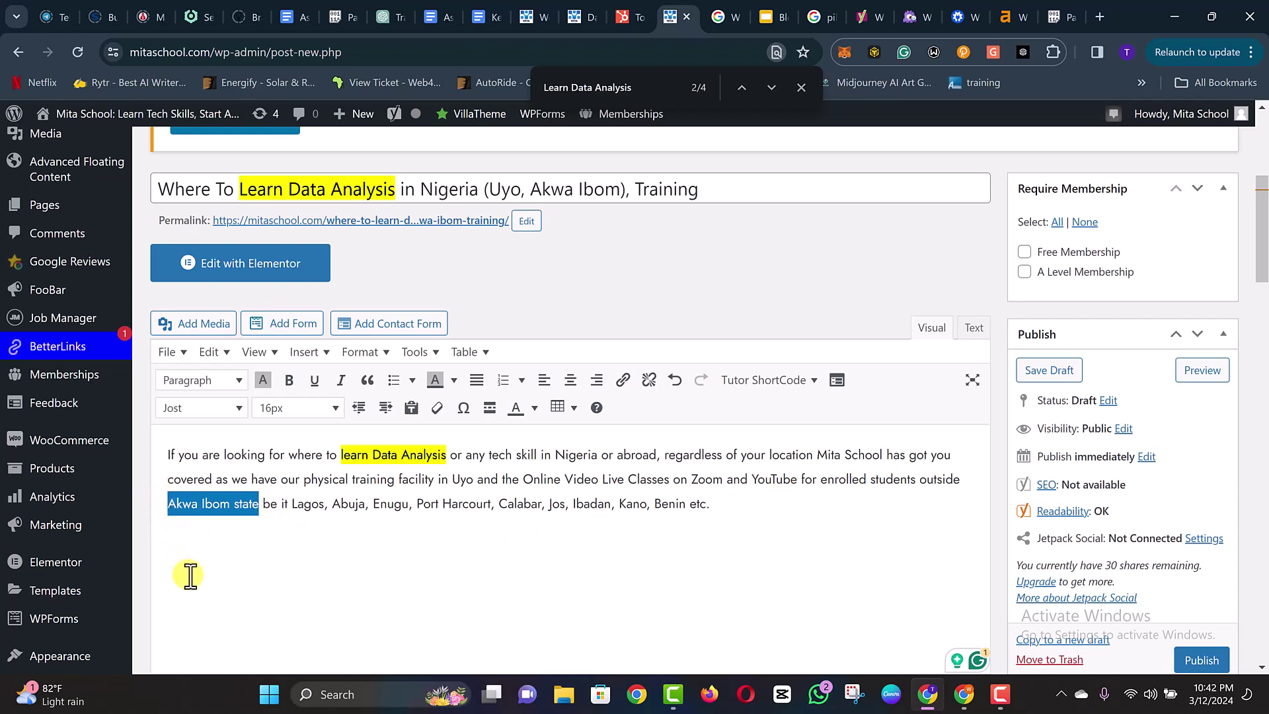
pyautogui.click(261, 532)
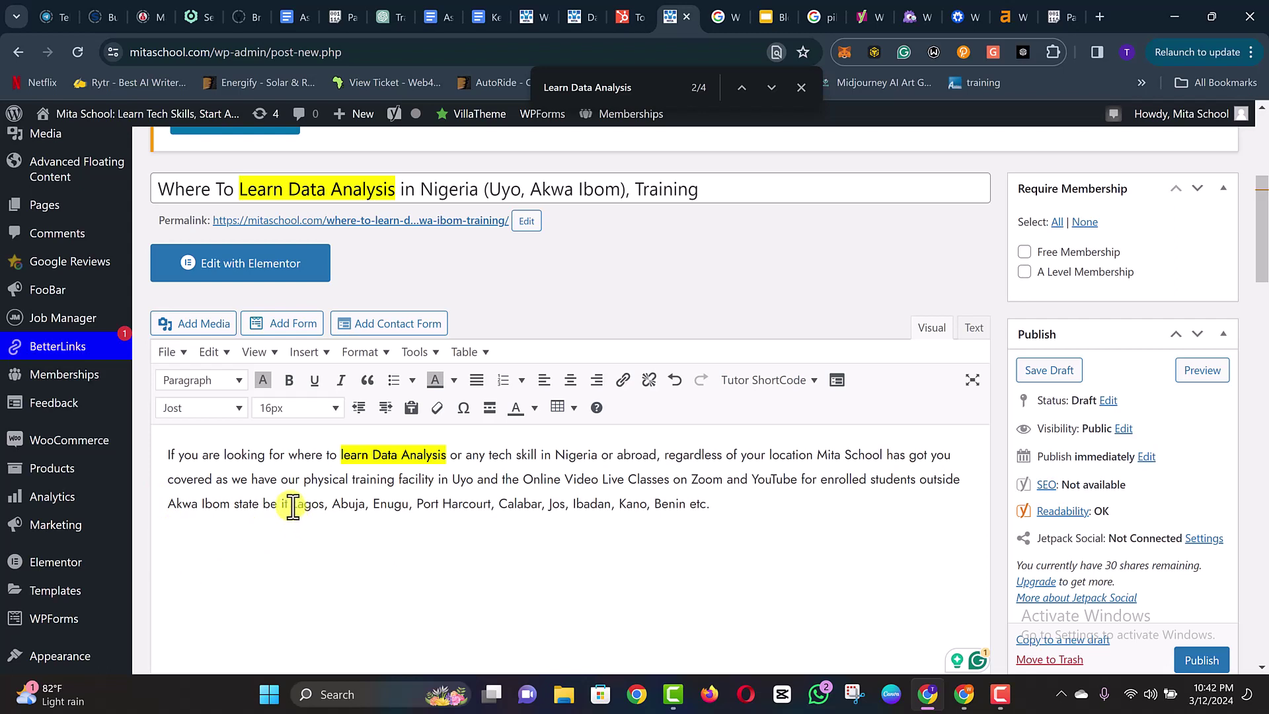
# - Mark the city names from Lagos to Benin in the lead paragraph and start a new paragraph below it
pyautogui.moveTo(292, 504); pyautogui.dragTo(709, 517)
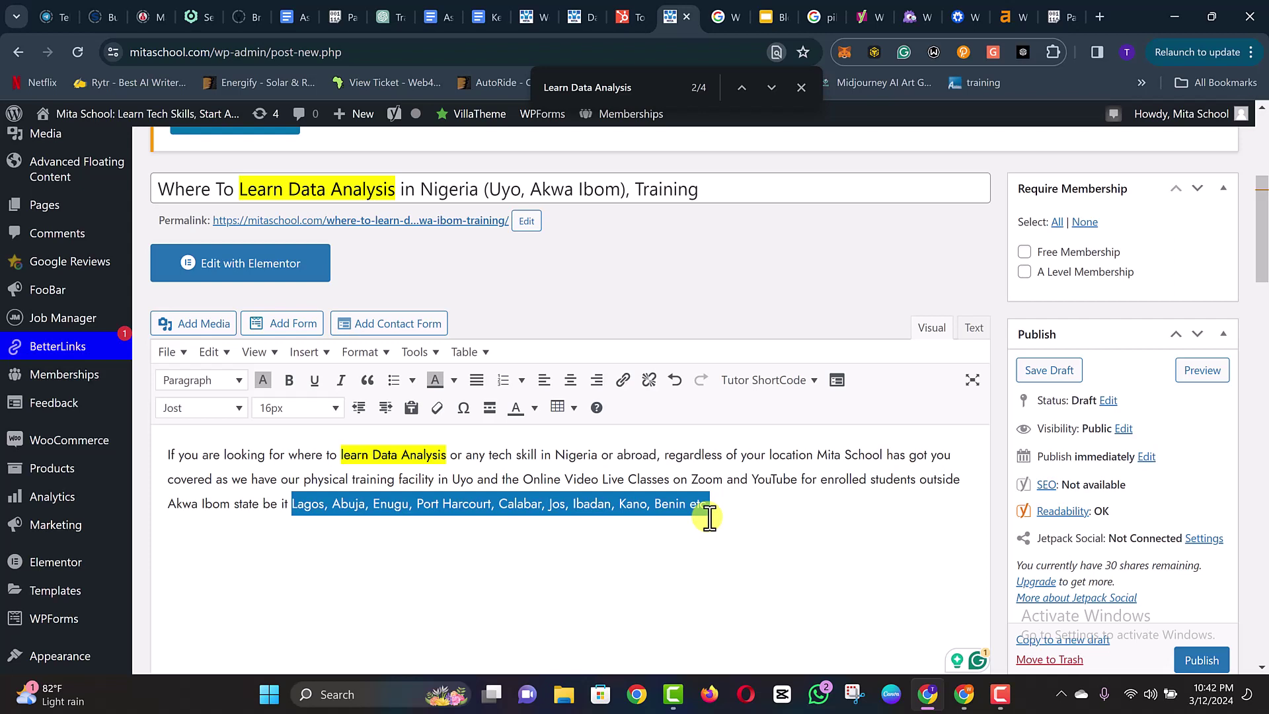
pyautogui.click(749, 499)
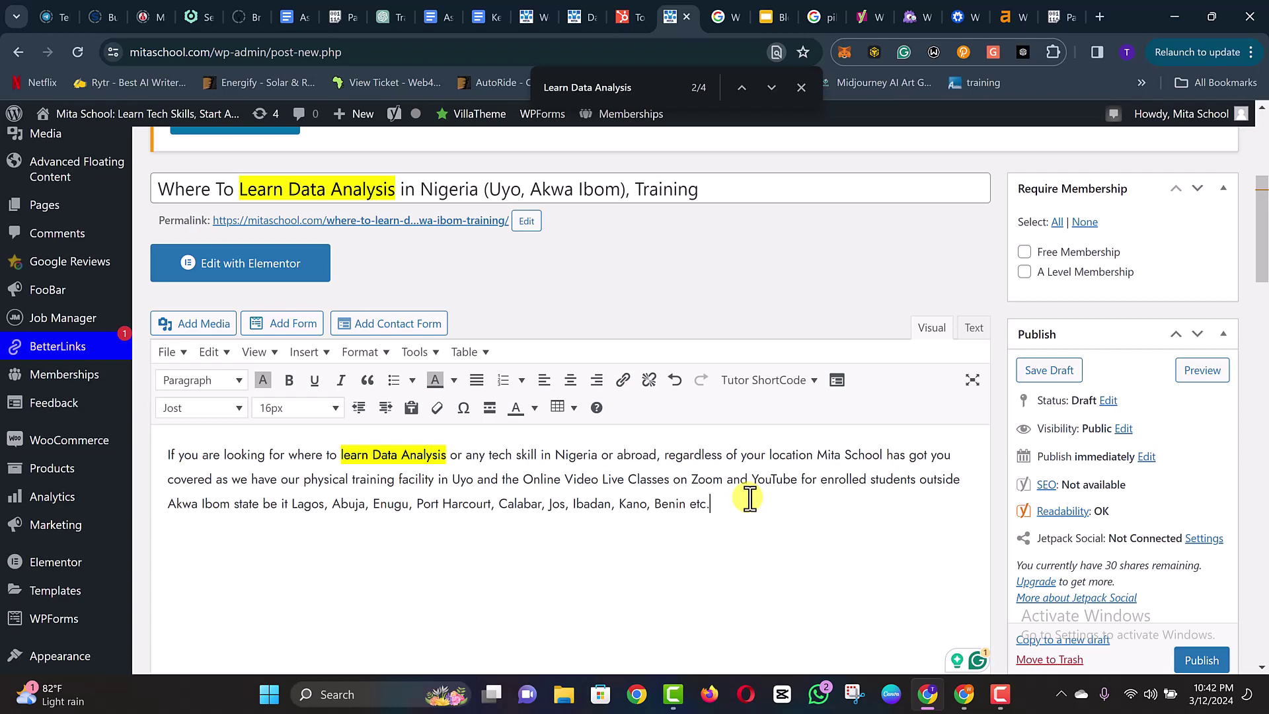
pyautogui.press('Return')
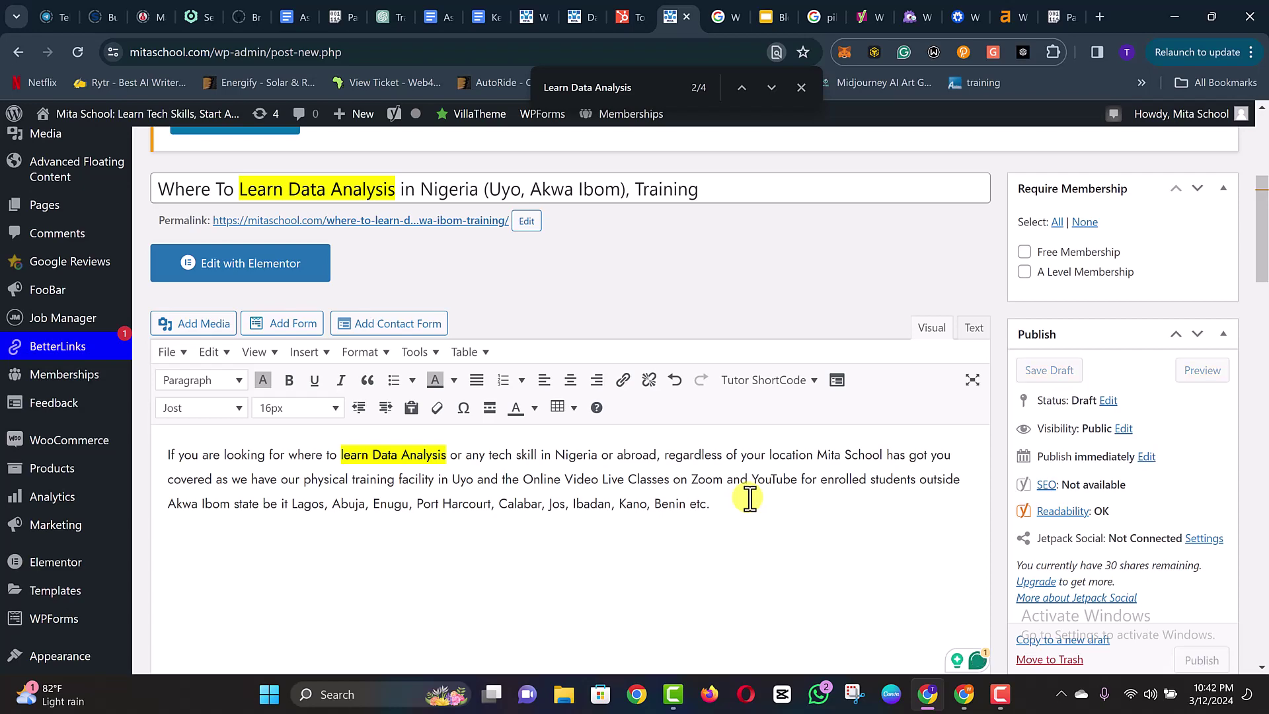
# - Check the article-writing steps on the slide, then copy the whole list of subheadings and questions from the Pastebin page
pyautogui.click(766, 16)
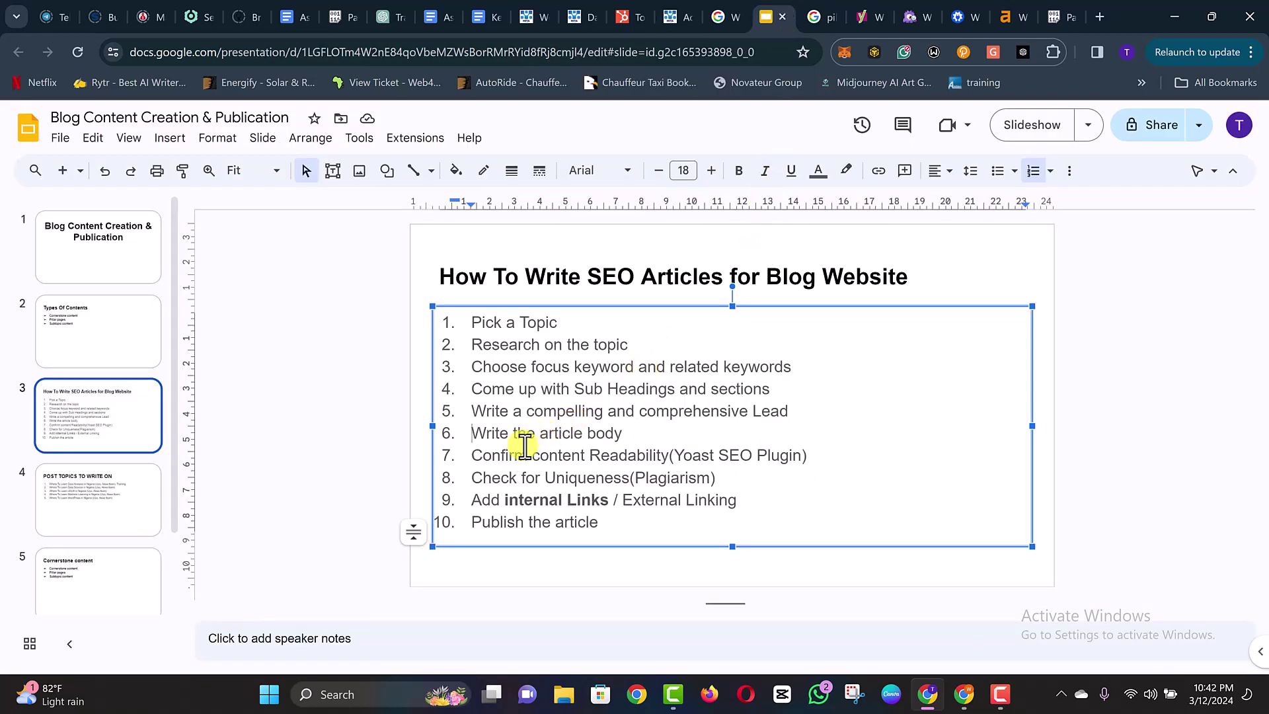
pyautogui.click(726, 17)
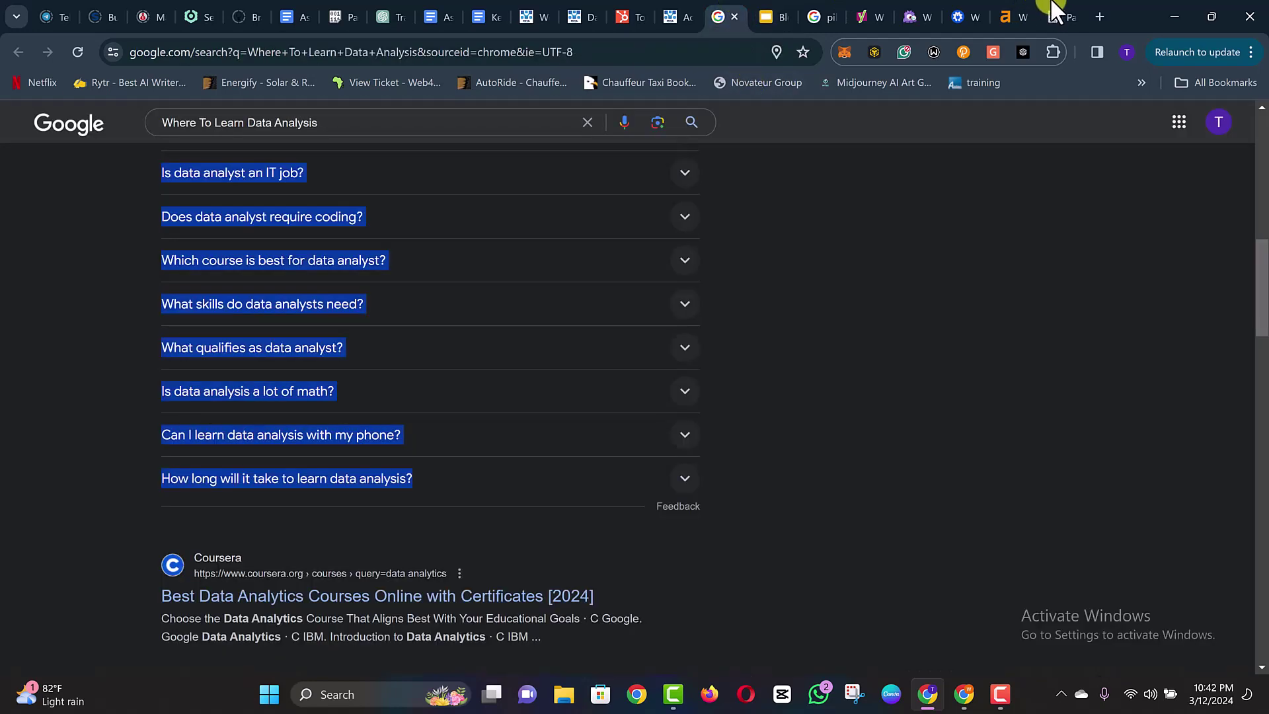
pyautogui.click(1057, 14)
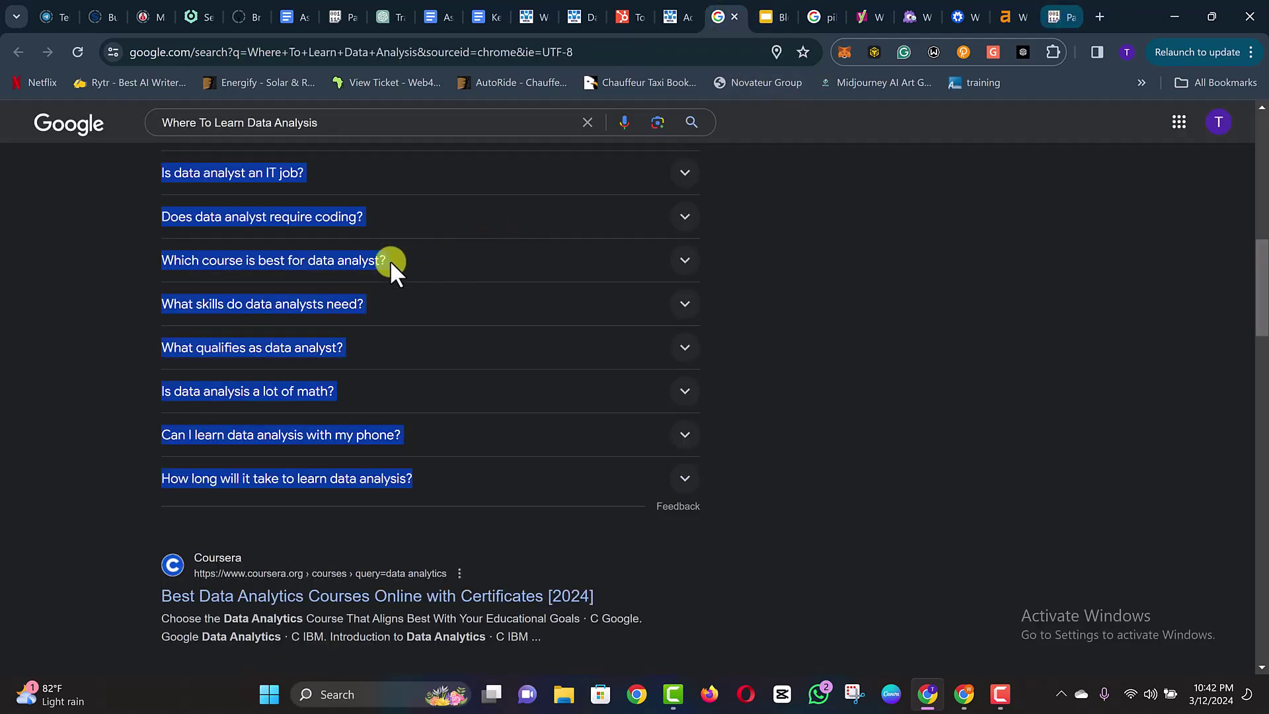
pyautogui.hotkey('ctrl', 'a')
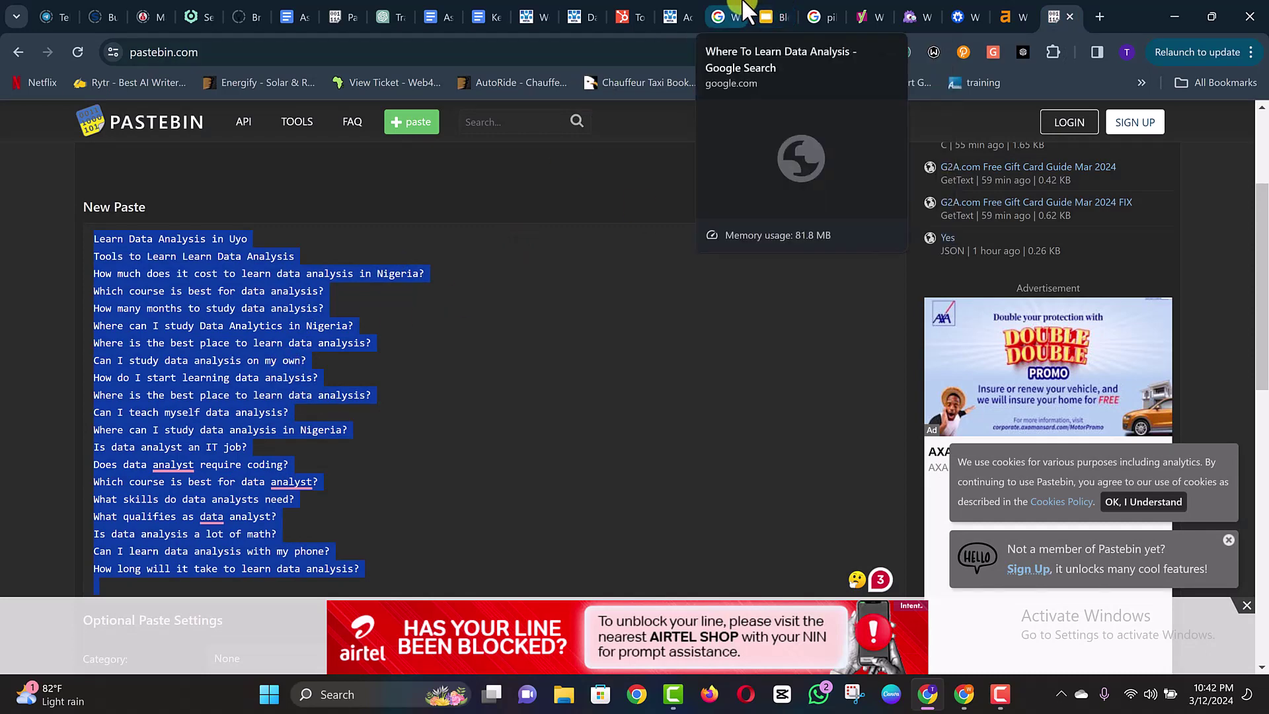
# - Return to the WordPress draft and paste the copied list of subheadings and questions below the lead paragraph
pyautogui.click(768, 17)
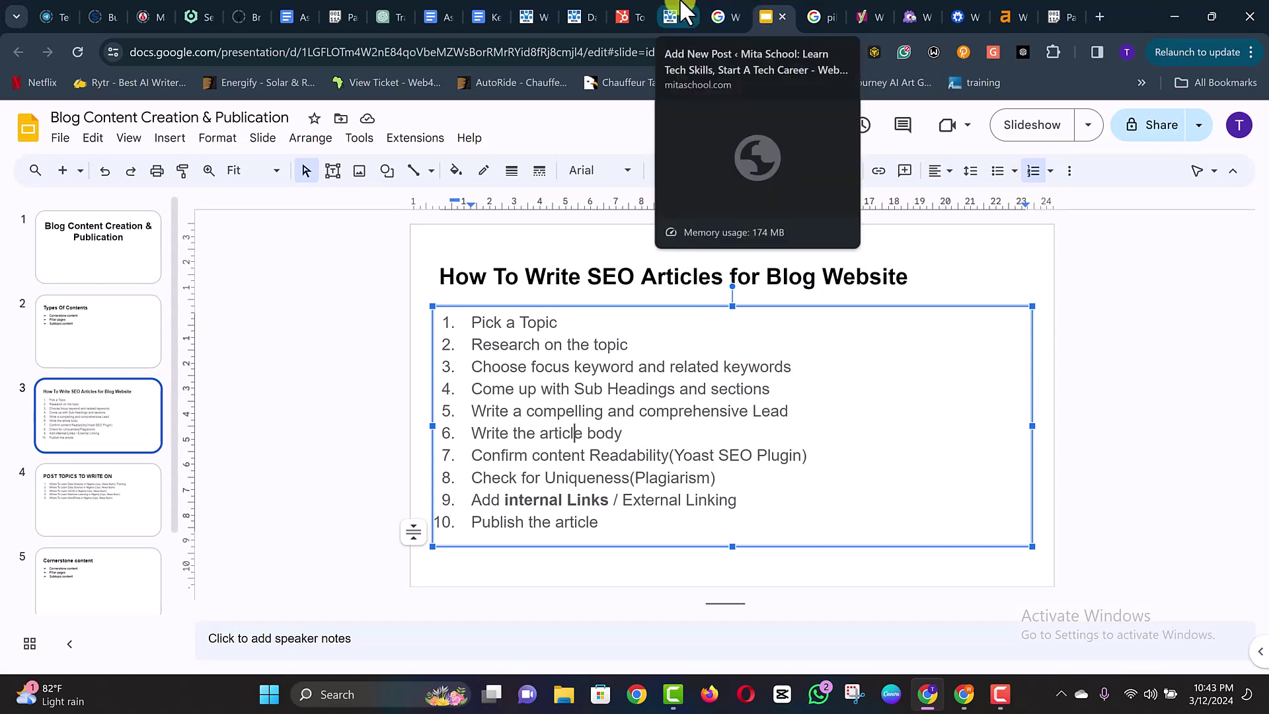
pyautogui.click(670, 18)
pyautogui.click(359, 537)
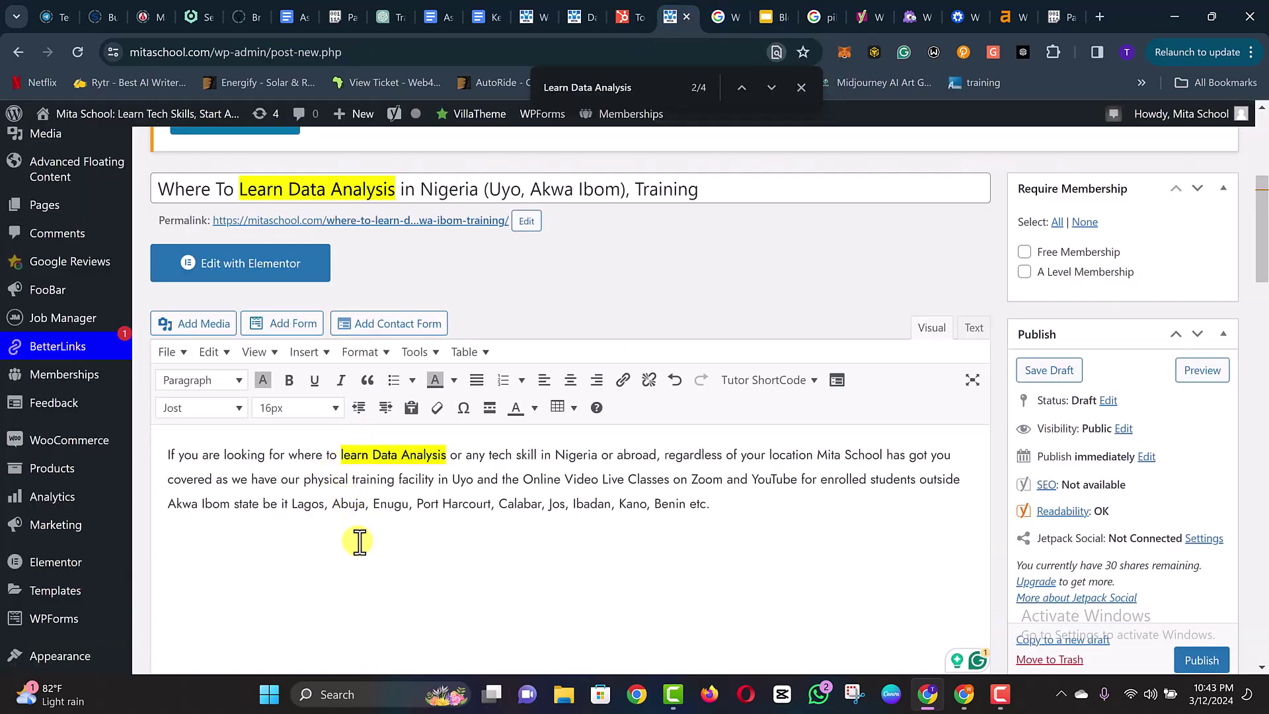
pyautogui.hotkey('ctrl', 'v')
pyautogui.scroll(-1, 370, 518)
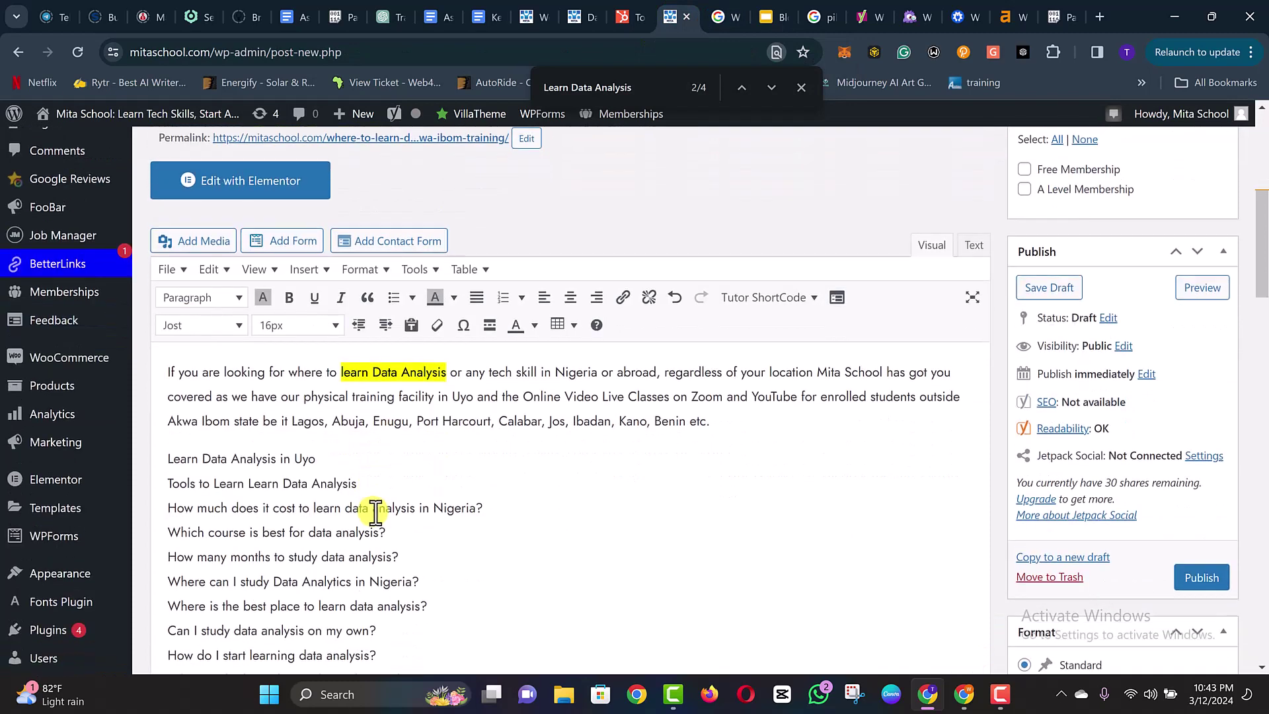
pyautogui.scroll(-2, 357, 479)
pyautogui.scroll(2, 356, 477)
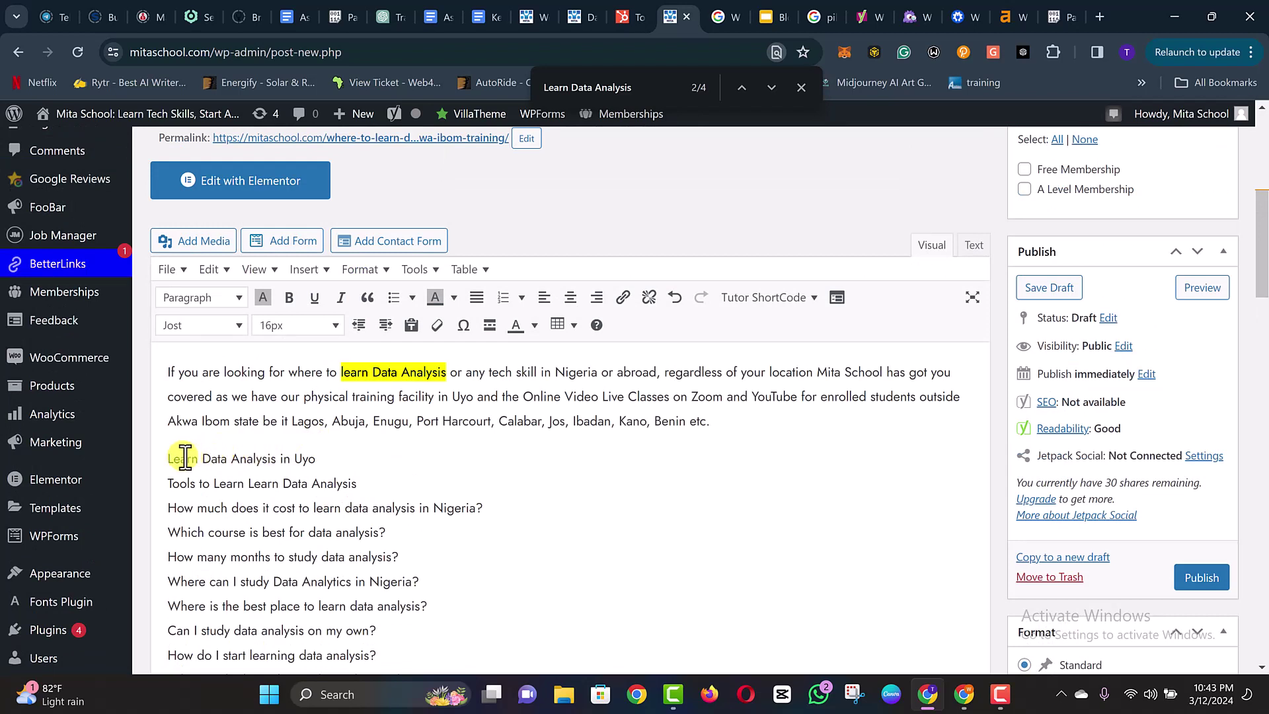
# - Delete the lines "Learn Data Analysis in Uyo" and "Tools to Learn Learn Data Analysis" from the pasted list
pyautogui.moveTo(168, 458); pyautogui.dragTo(275, 462)
pyautogui.click(302, 461)
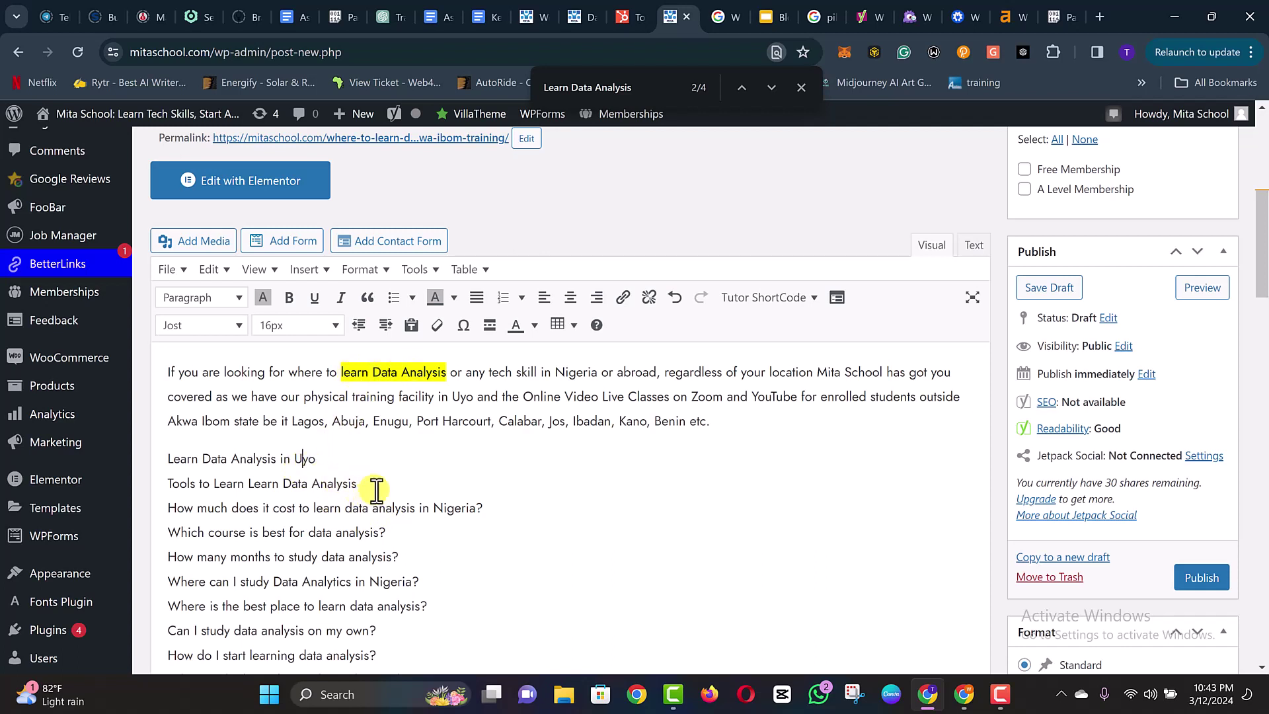
pyautogui.moveTo(367, 486); pyautogui.dragTo(128, 468)
pyautogui.moveTo(128, 467)
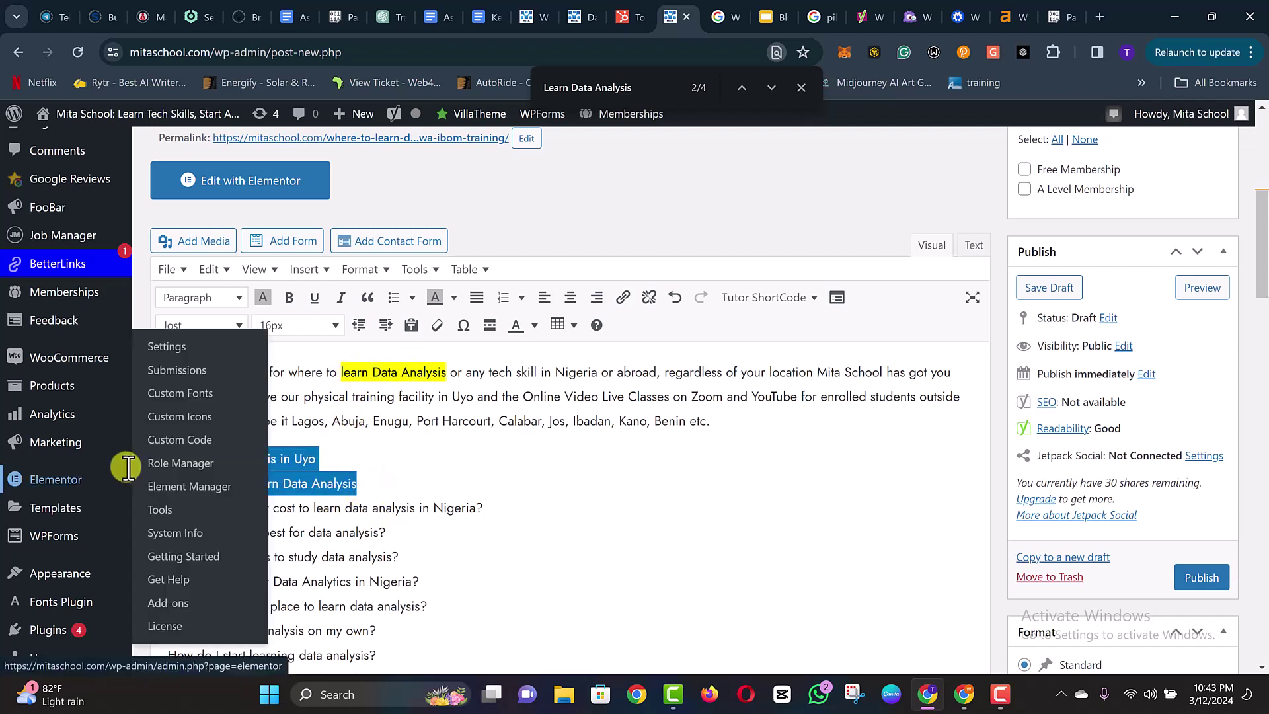
pyautogui.press('BackSpace')
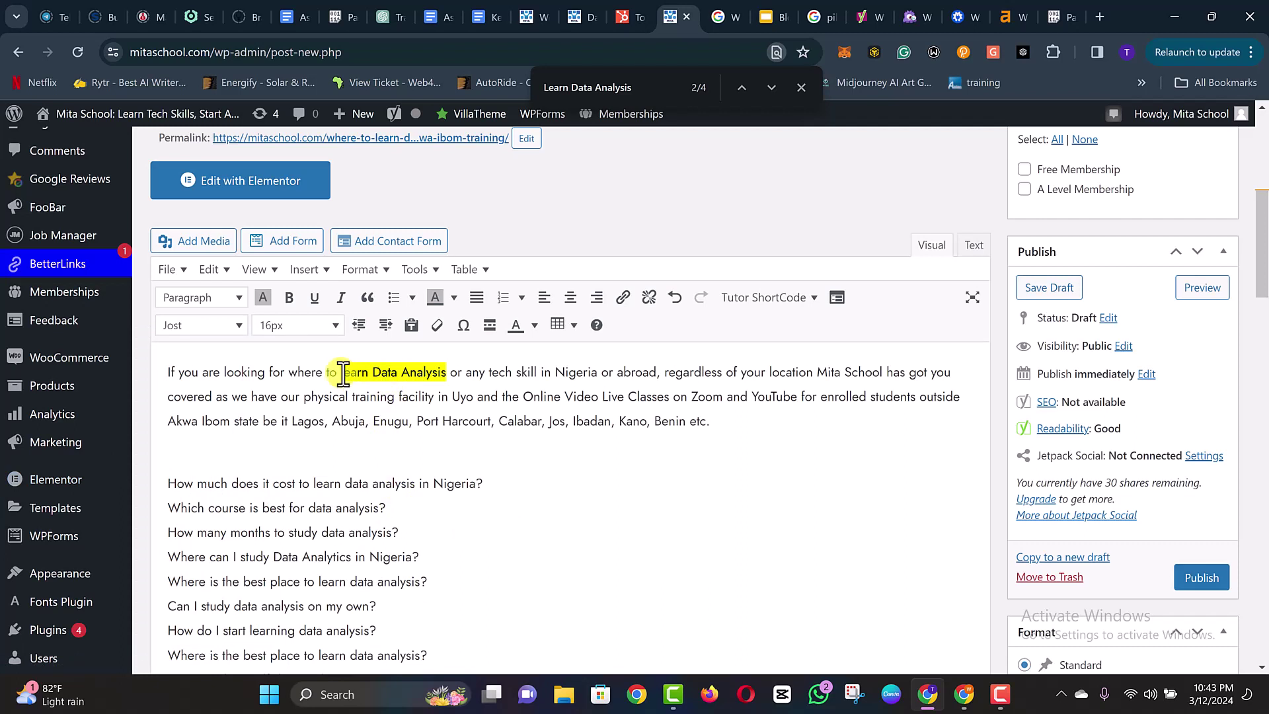
pyautogui.moveTo(342, 372); pyautogui.dragTo(449, 372)
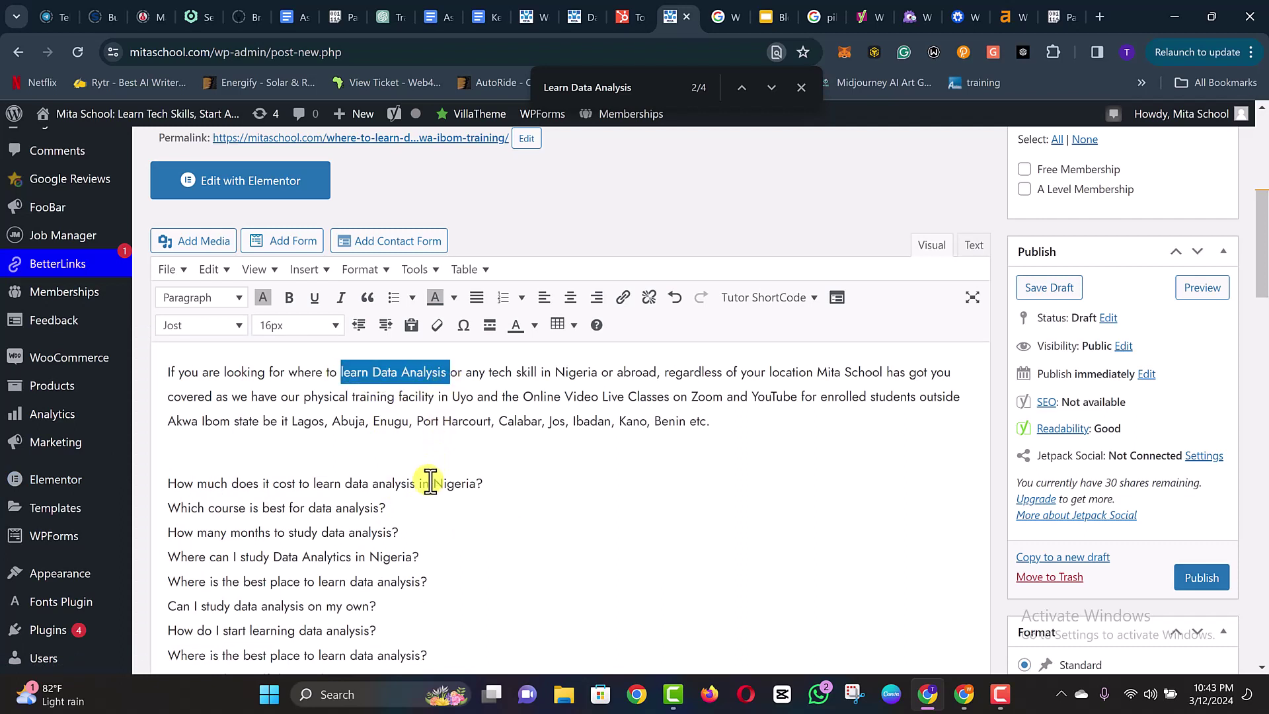
pyautogui.click(204, 449)
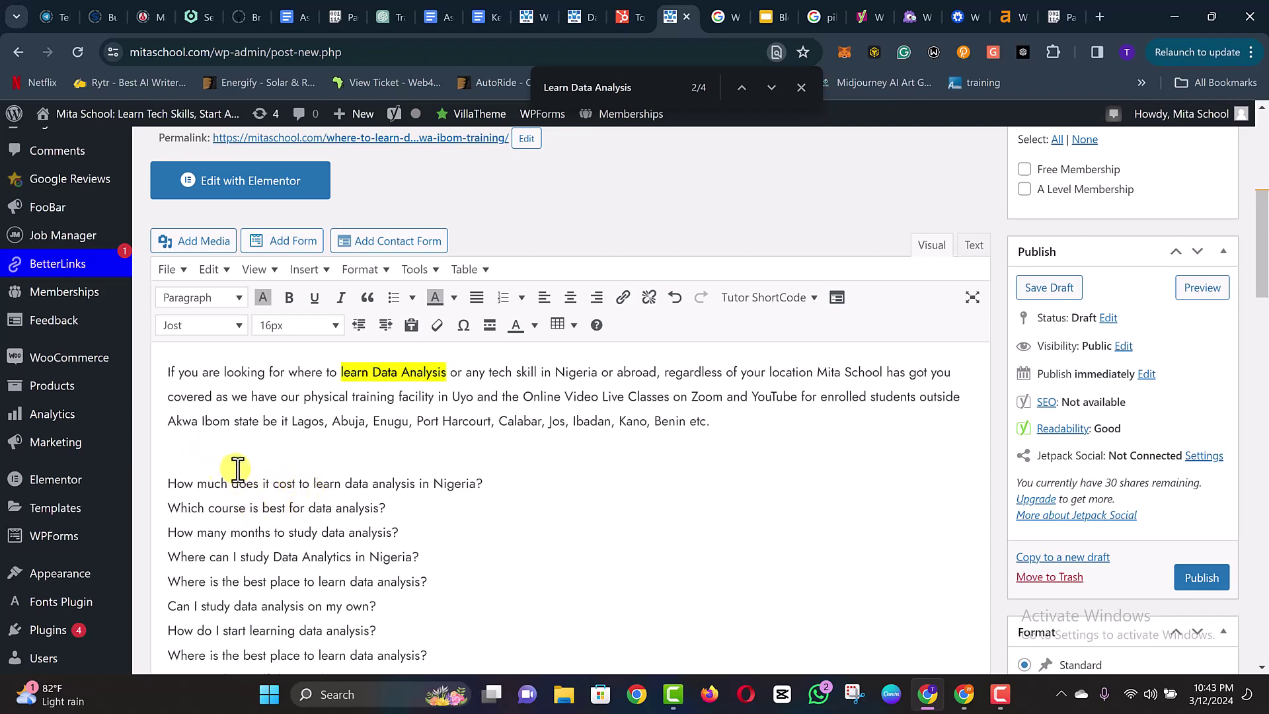
# - Separate "How much does it cost to learn data analysis in Nigeria?" from the questions below it and format it as Heading 2
pyautogui.scroll(-1, 363, 487)
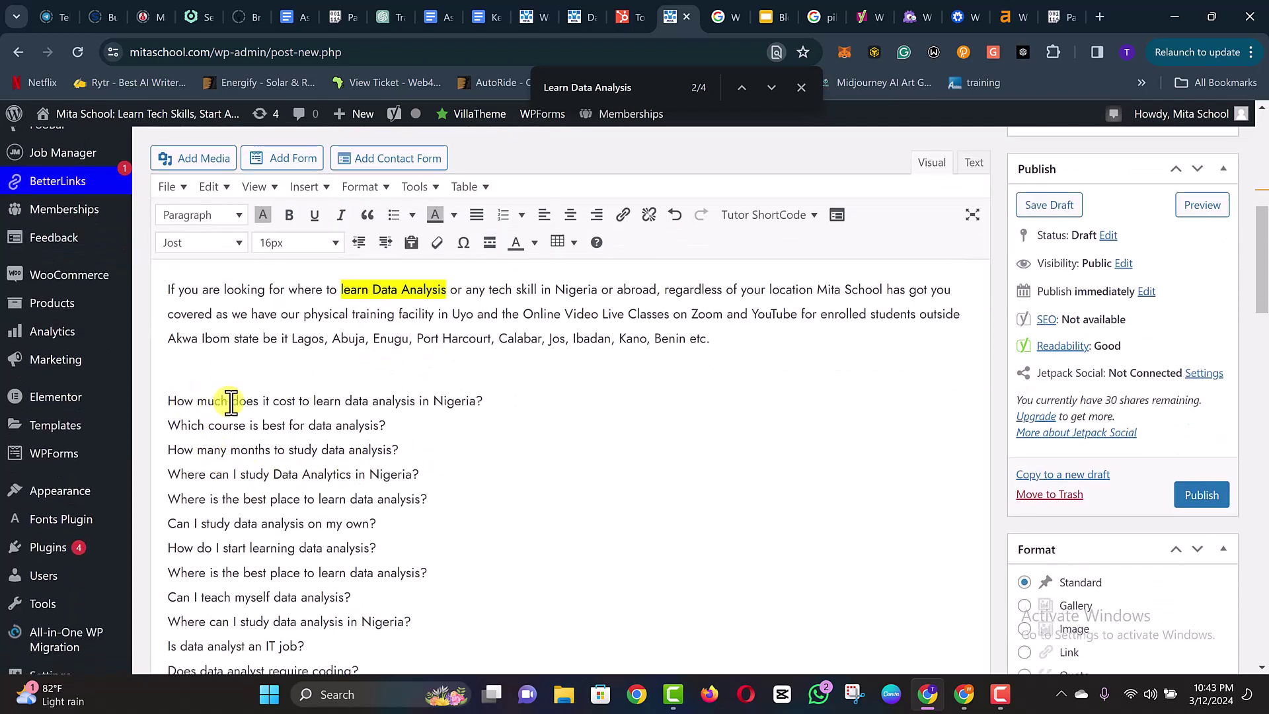
pyautogui.scroll(-1, 176, 402)
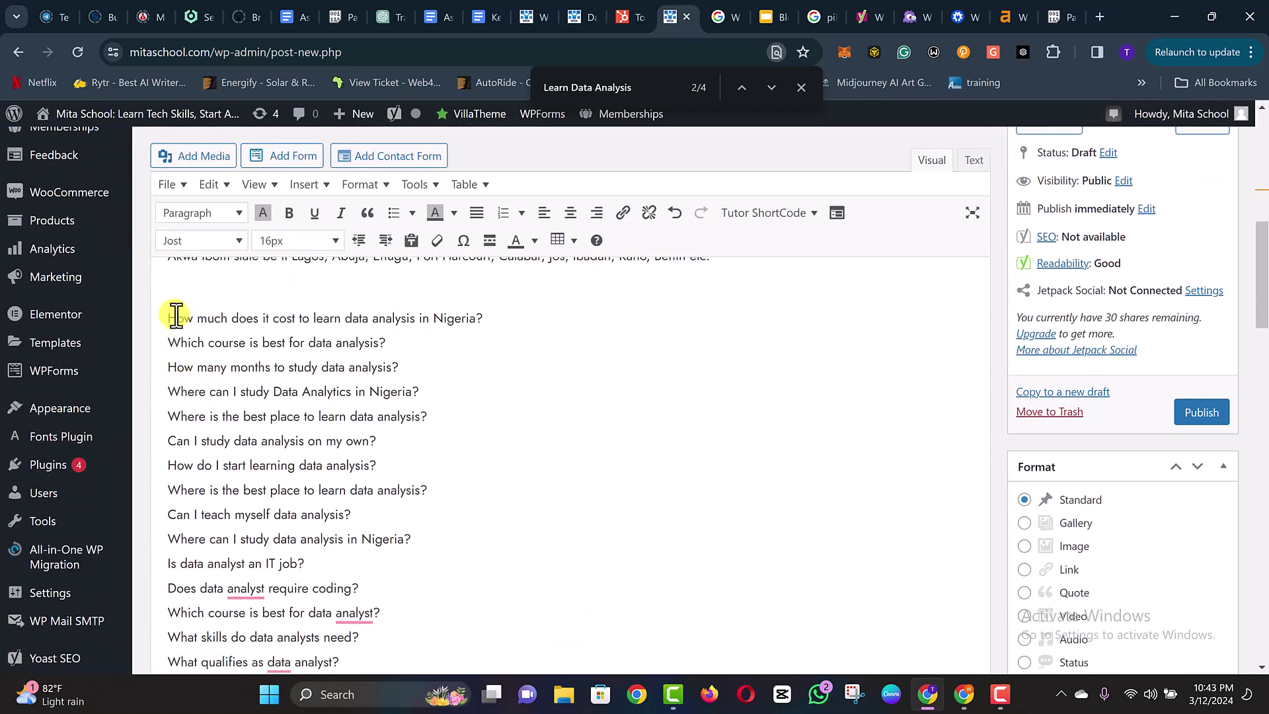
pyautogui.click(492, 318)
pyautogui.press('Return')
pyautogui.scroll(1, 490, 318)
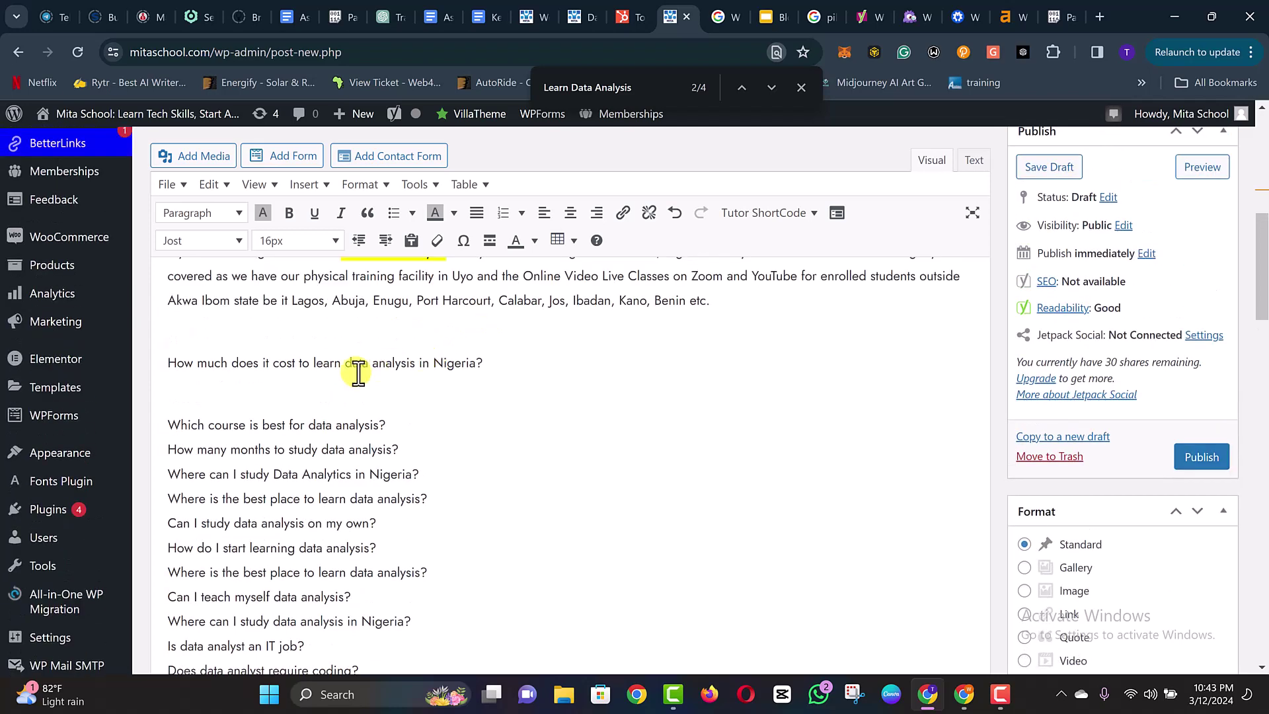
pyautogui.tripleClick(287, 369)
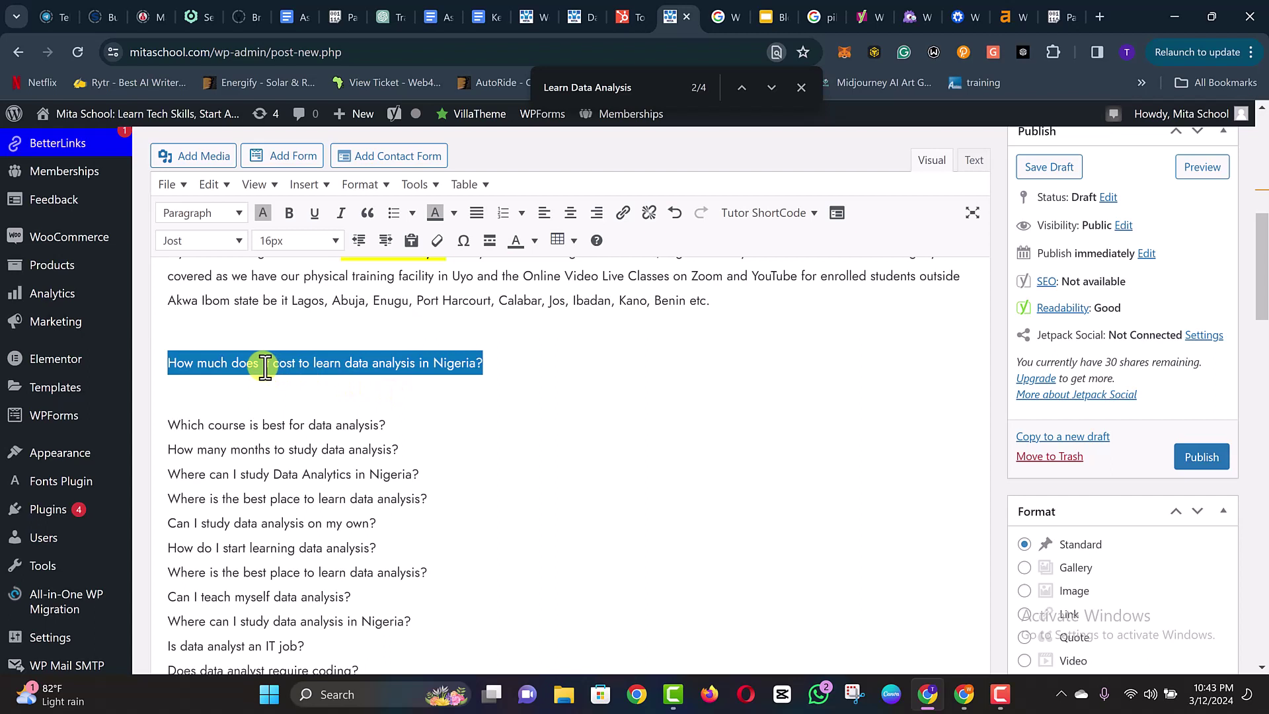
pyautogui.click(196, 222)
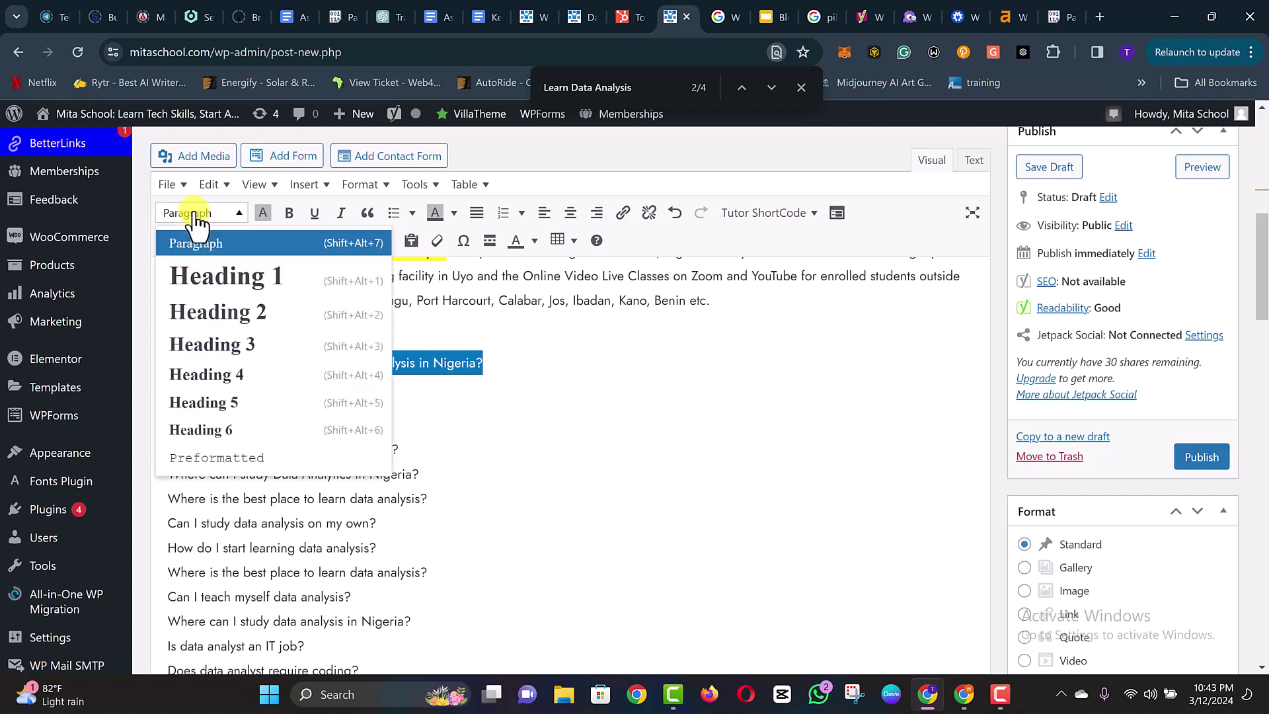
pyautogui.click(259, 316)
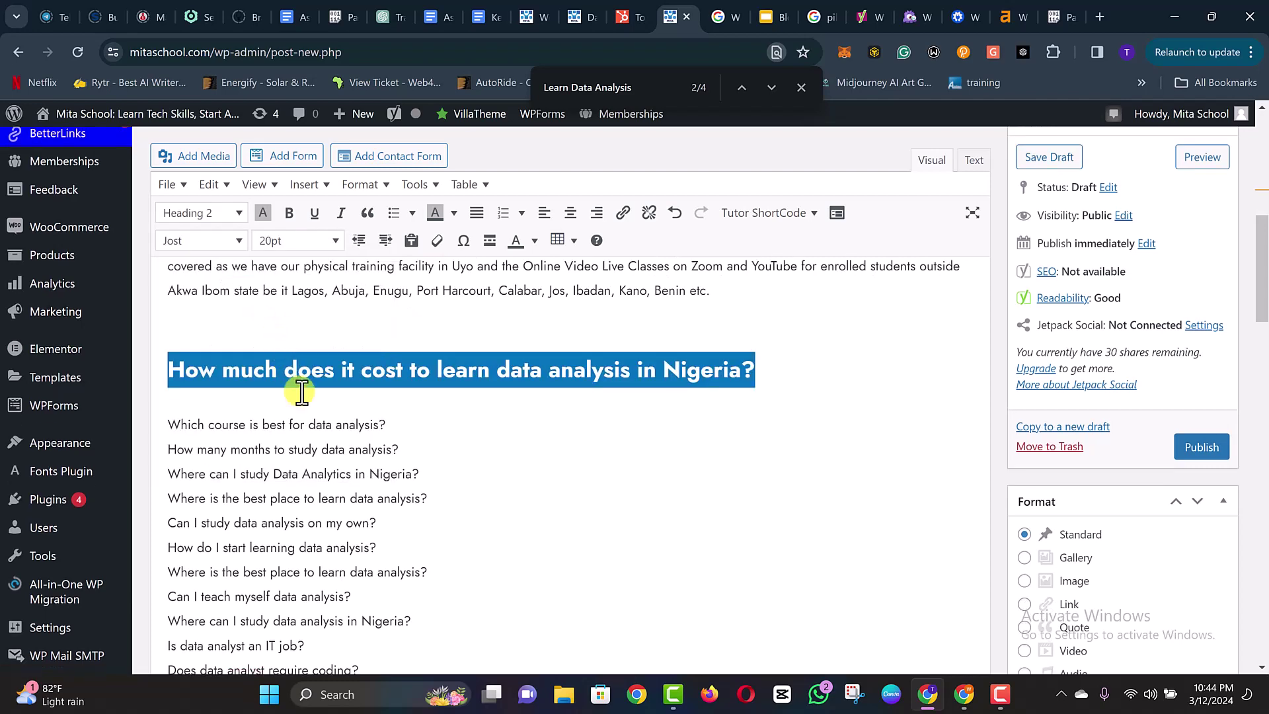
# - Check the heading level of the cost question against the other available heading formats
pyautogui.click(390, 400)
pyautogui.tripleClick(366, 369)
pyautogui.click(196, 218)
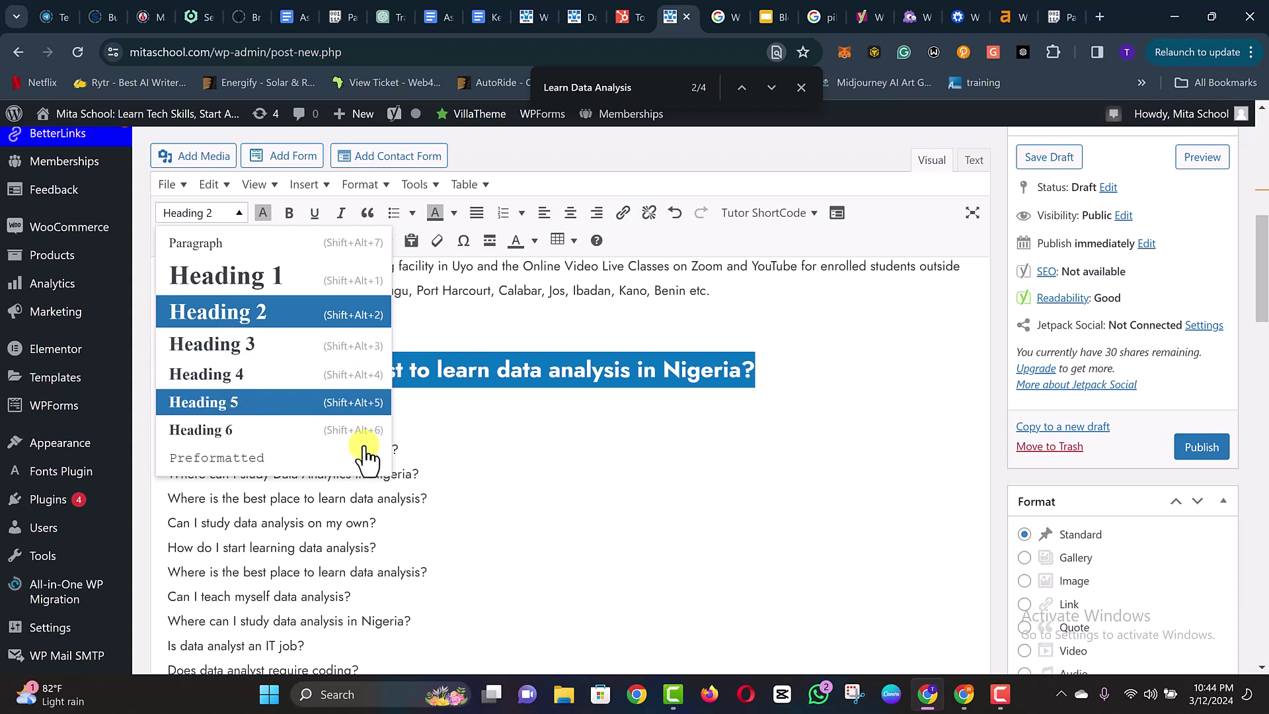
pyautogui.click(643, 416)
# - Add the Heading 2 line "What is Data Analysis?" above the cost question, followed by an empty line
pyautogui.click(770, 384)
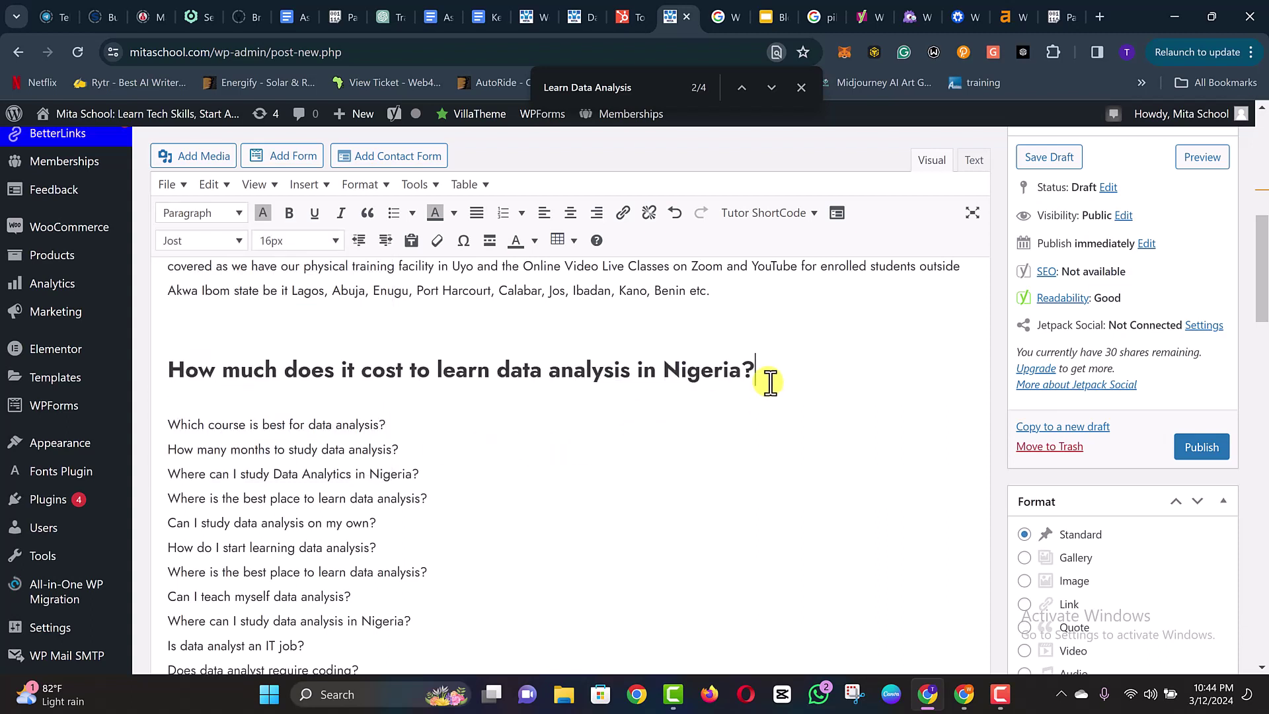
pyautogui.press('Return')
pyautogui.press('BackSpace')
pyautogui.click(836, 375)
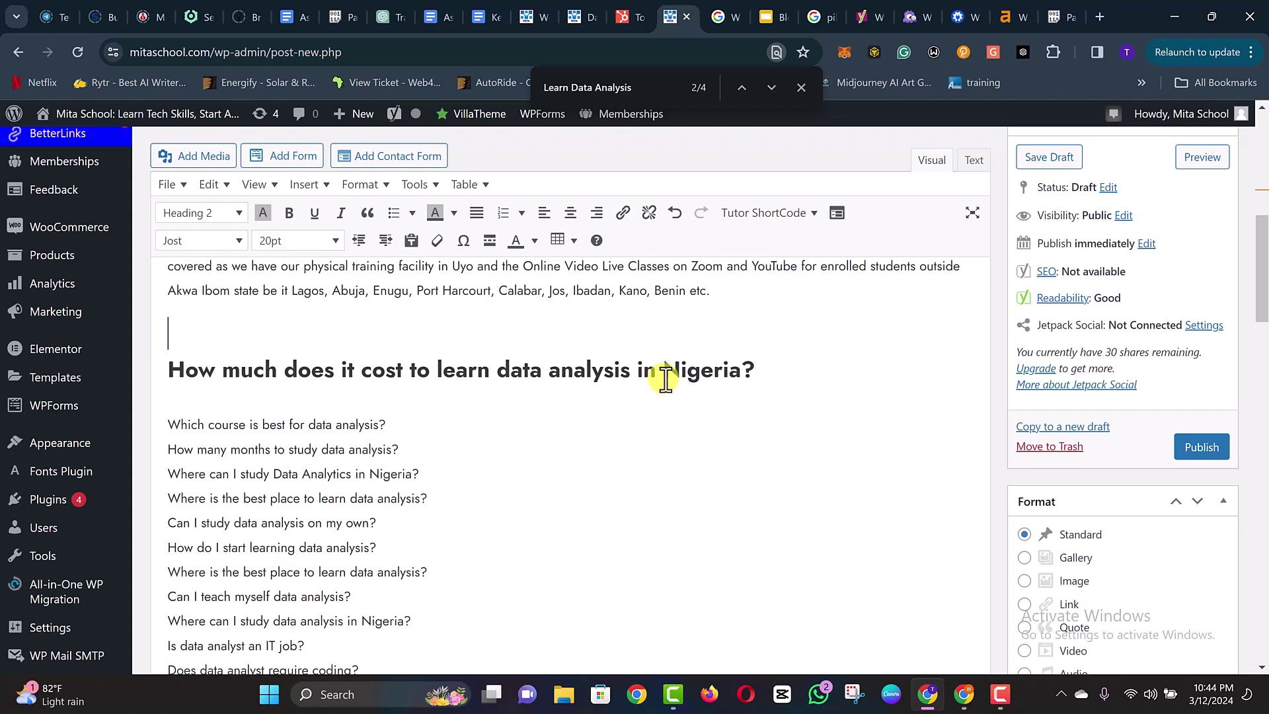
pyautogui.write('What is')
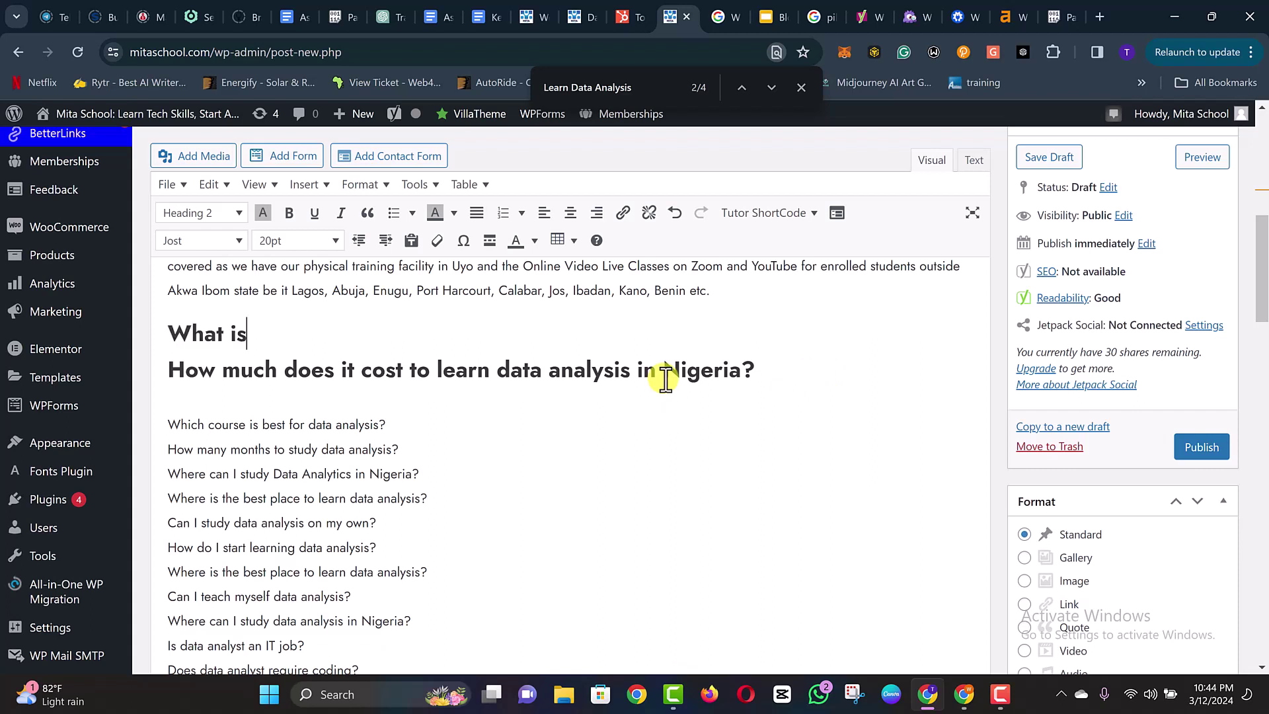
pyautogui.write(' Data ')
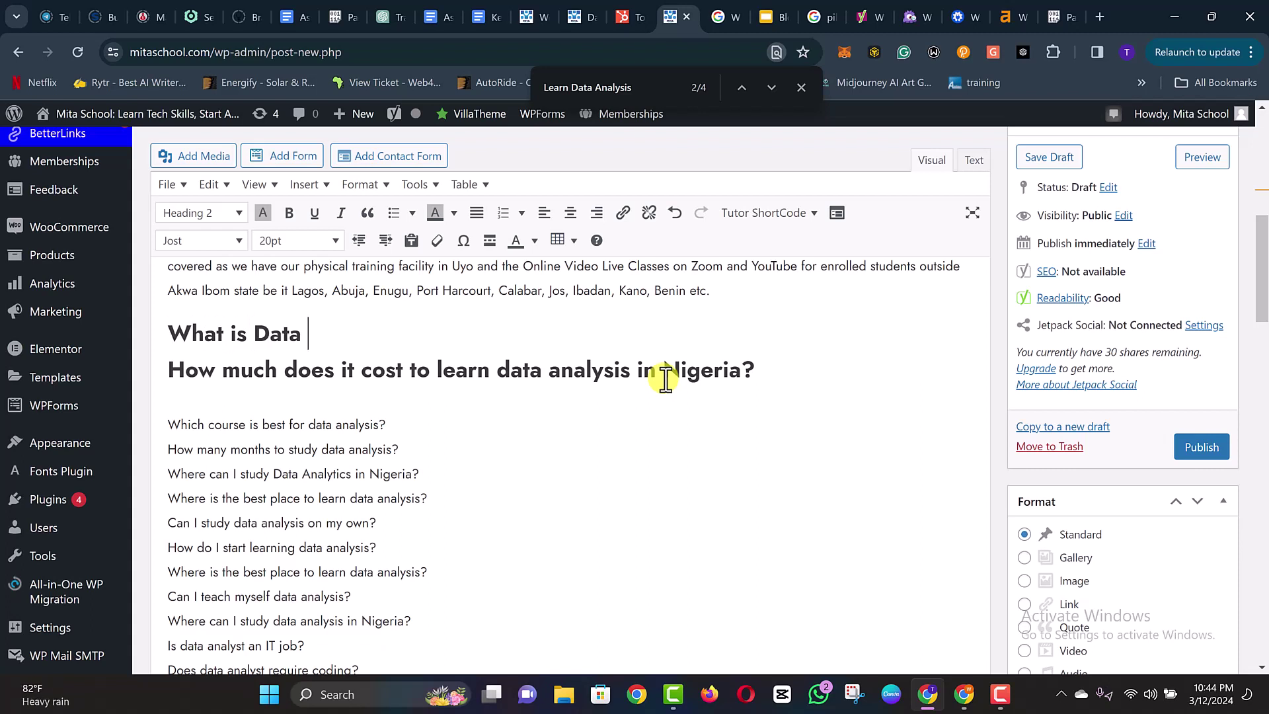
pyautogui.write('An')
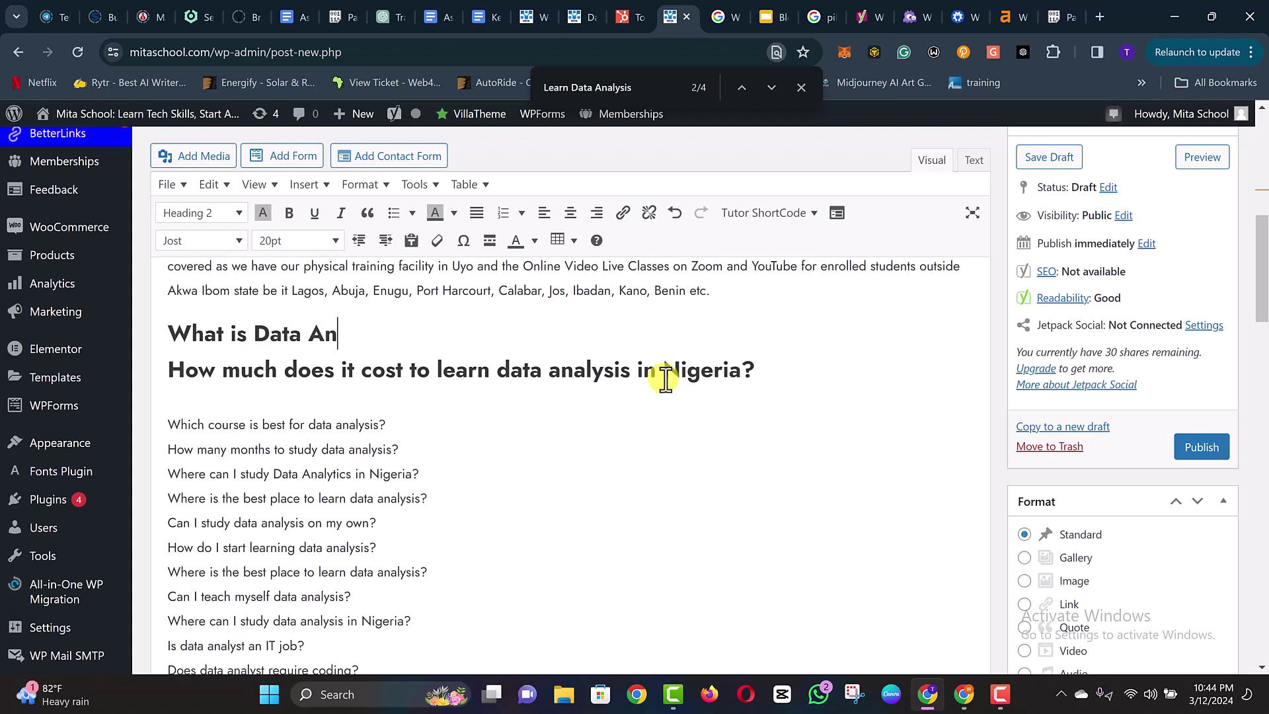
pyautogui.write('alysis?')
pyautogui.press('Return')
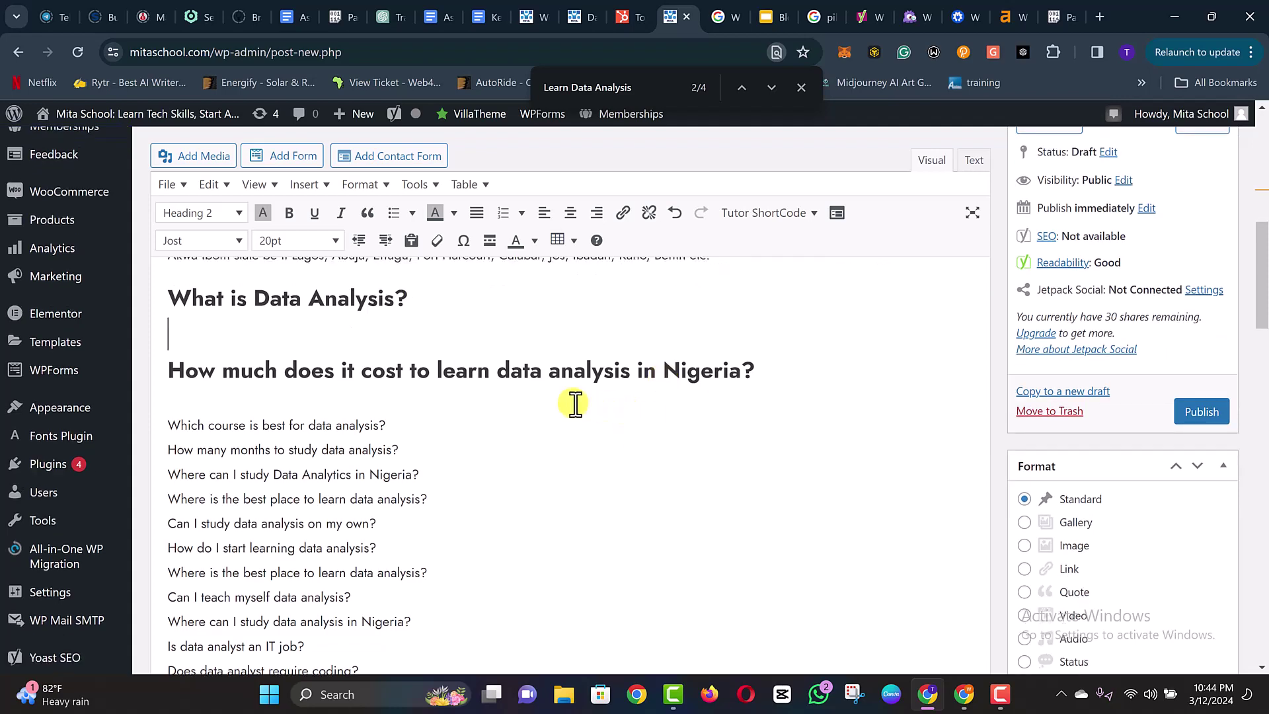
# - Add "Introduction" below the lead paragraph as a Heading 2, with an empty paragraph beneath it
pyautogui.scroll(2, 436, 410)
pyautogui.click(391, 378)
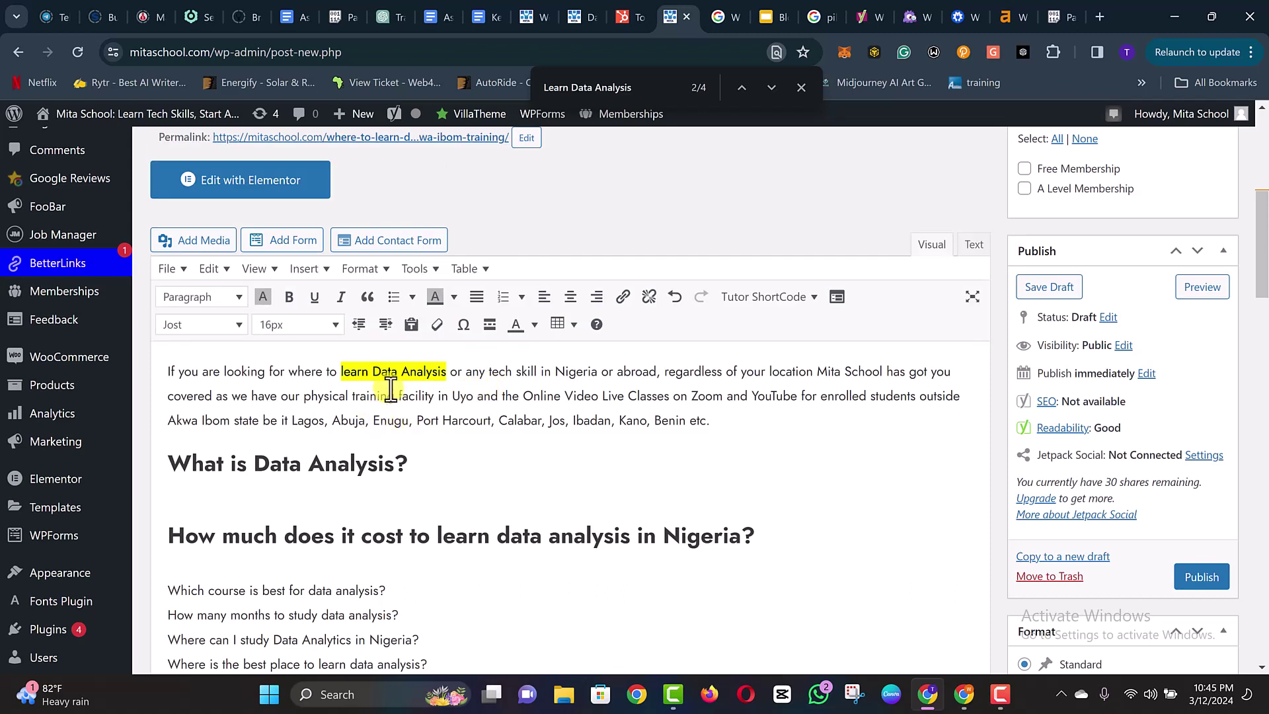
pyautogui.click(717, 425)
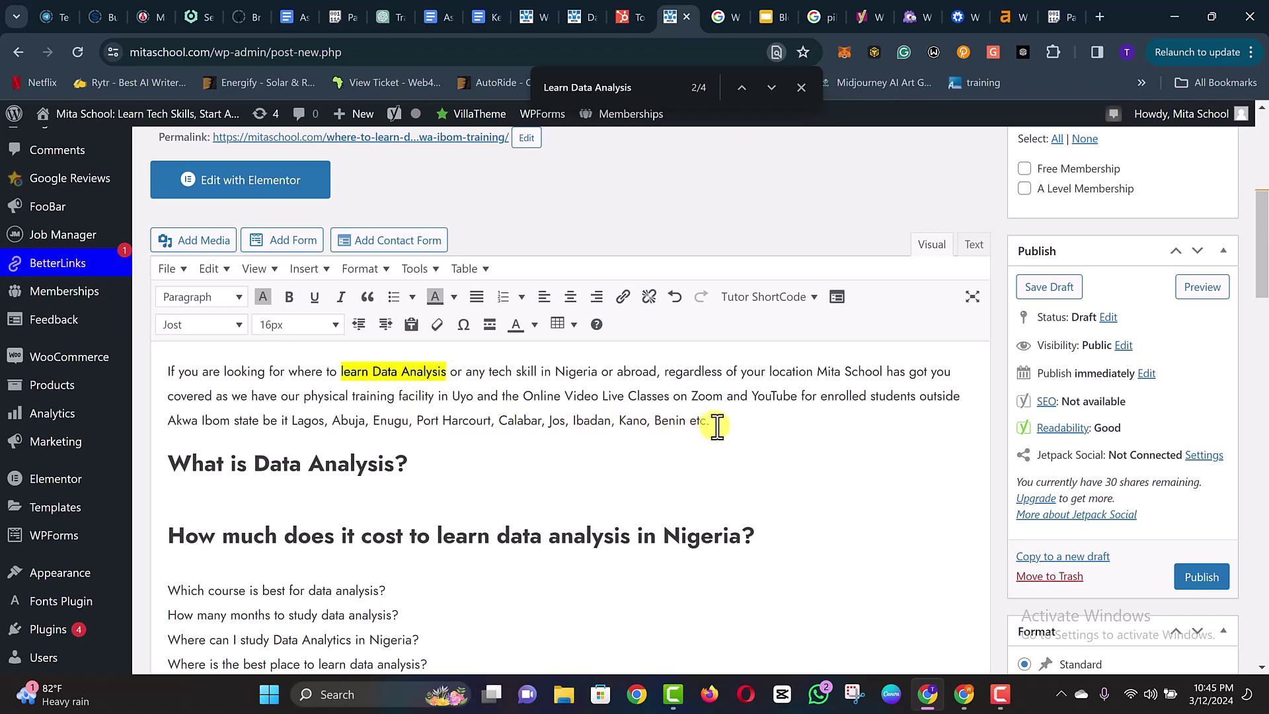
pyautogui.press('Return')
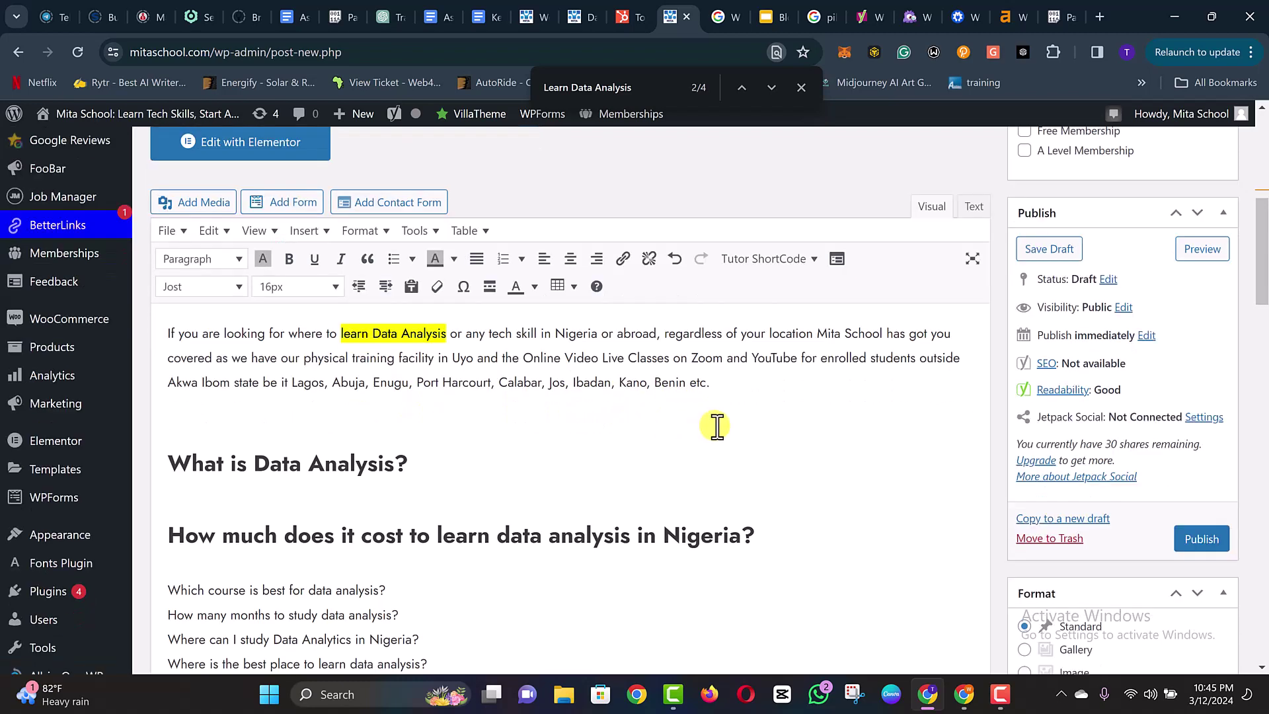
pyautogui.write('Introduction')
pyautogui.press('Return')
pyautogui.click(248, 383)
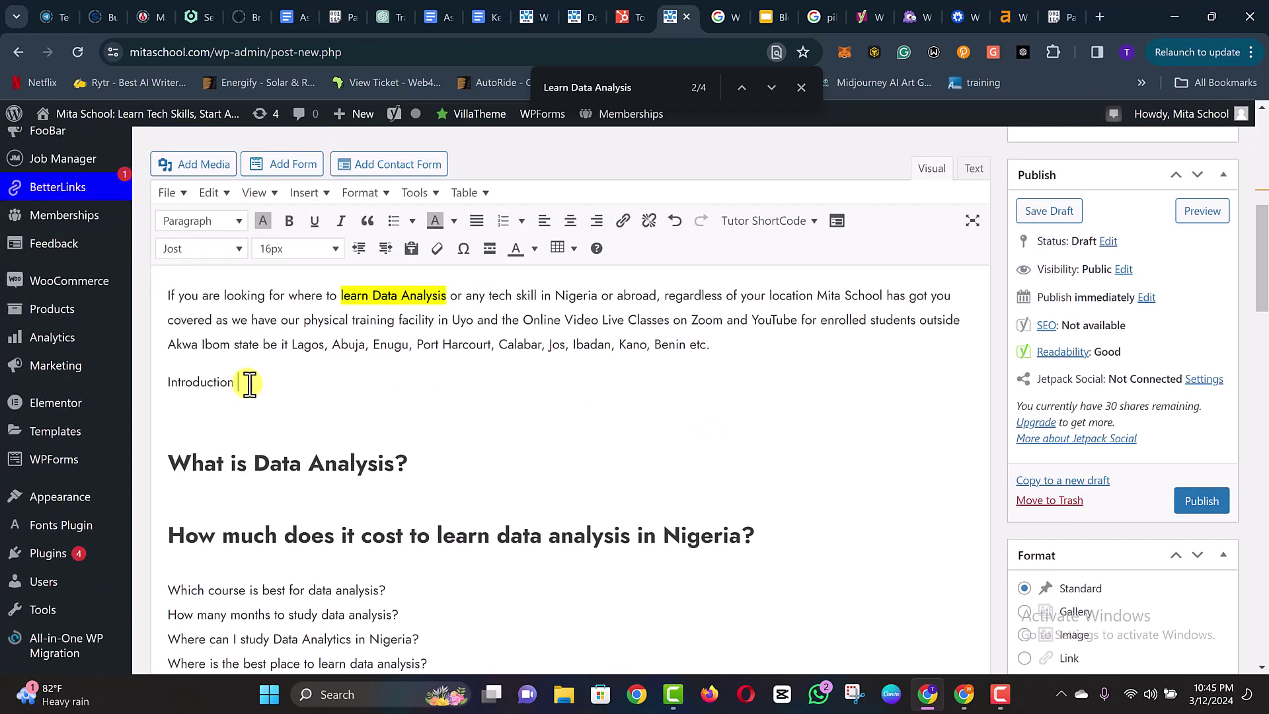
pyautogui.click(193, 221)
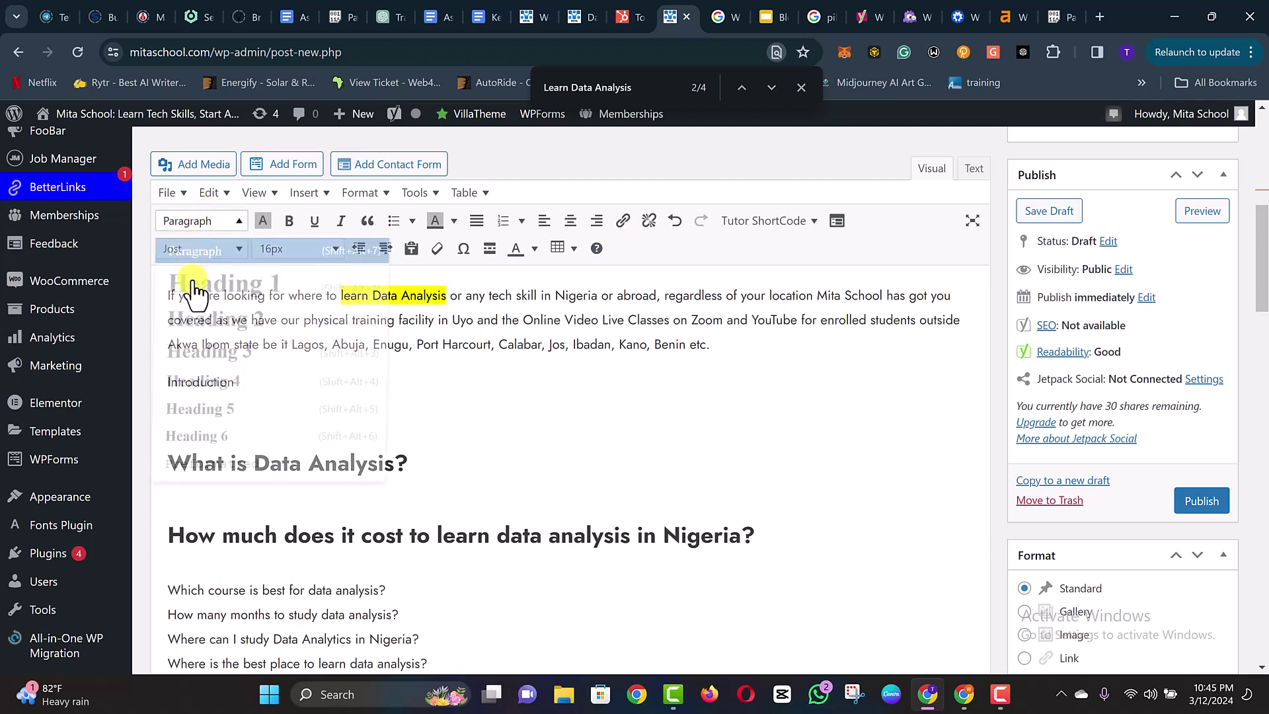
pyautogui.click(212, 331)
pyautogui.click(222, 426)
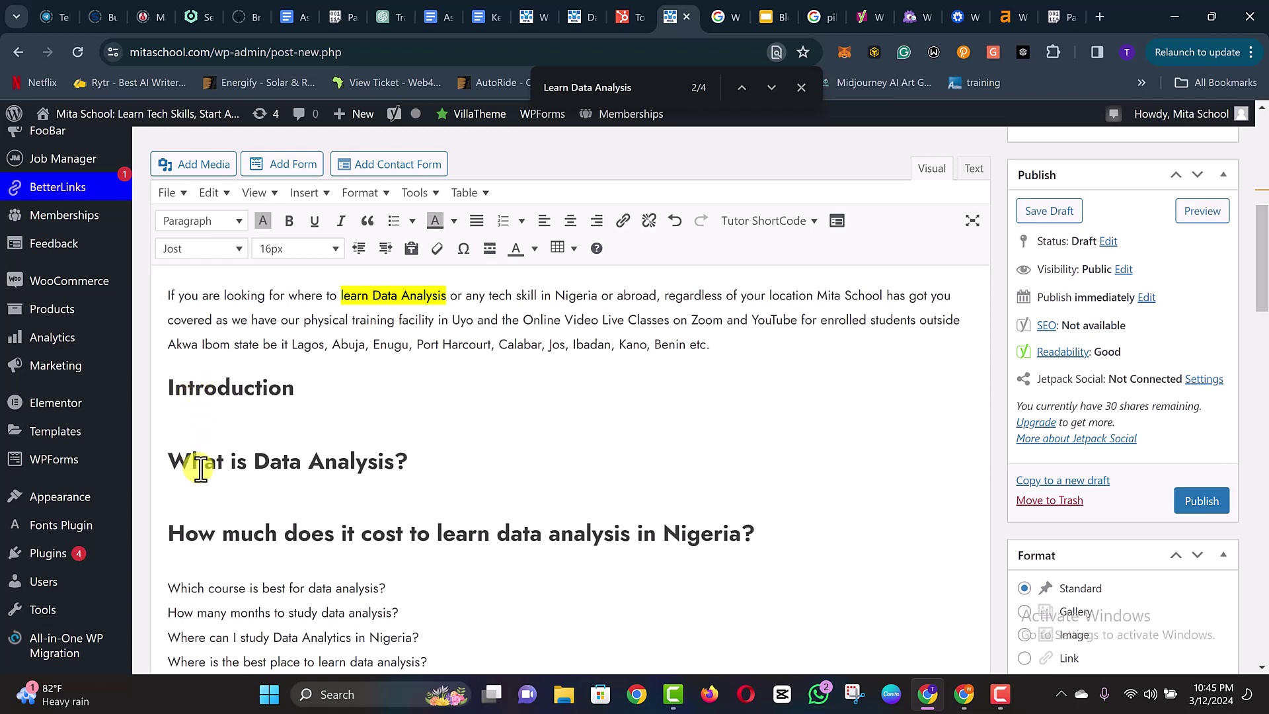
# - Delete the "Introduction" heading and its empty paragraph so "What is Data Analysis?" directly follows the lead paragraph
pyautogui.doubleClick(217, 388)
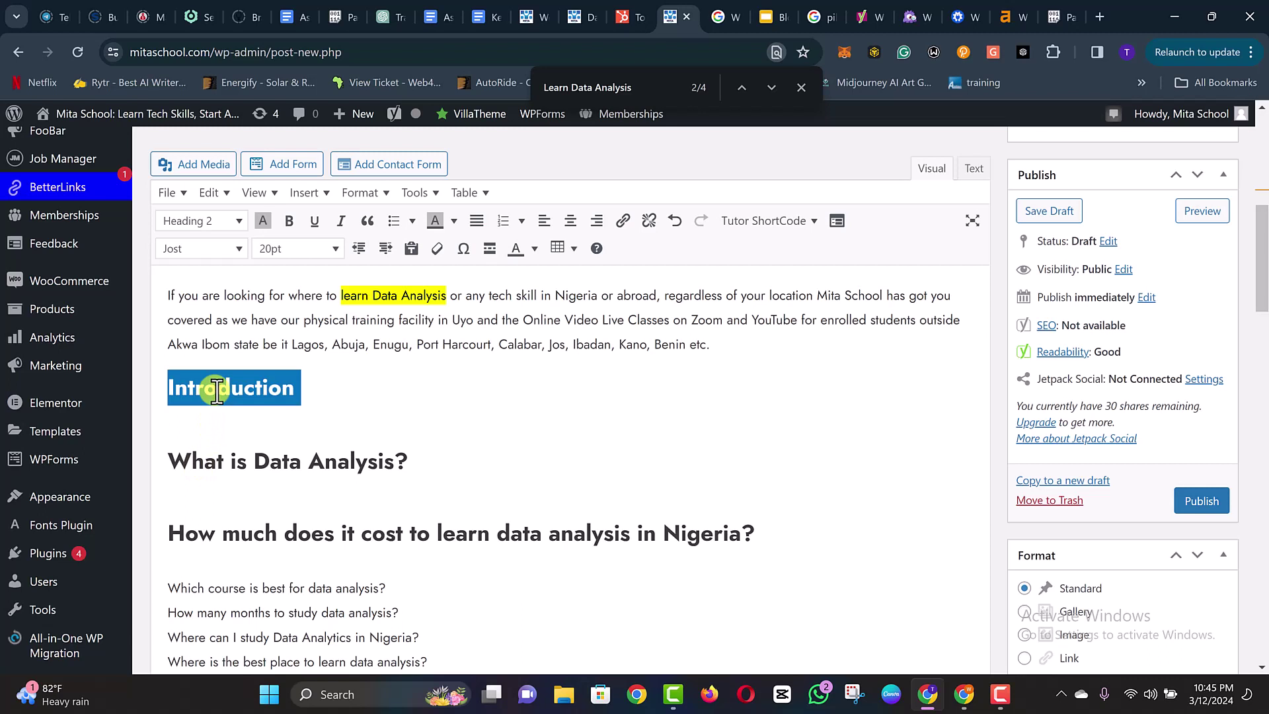
pyautogui.tripleClick(246, 445)
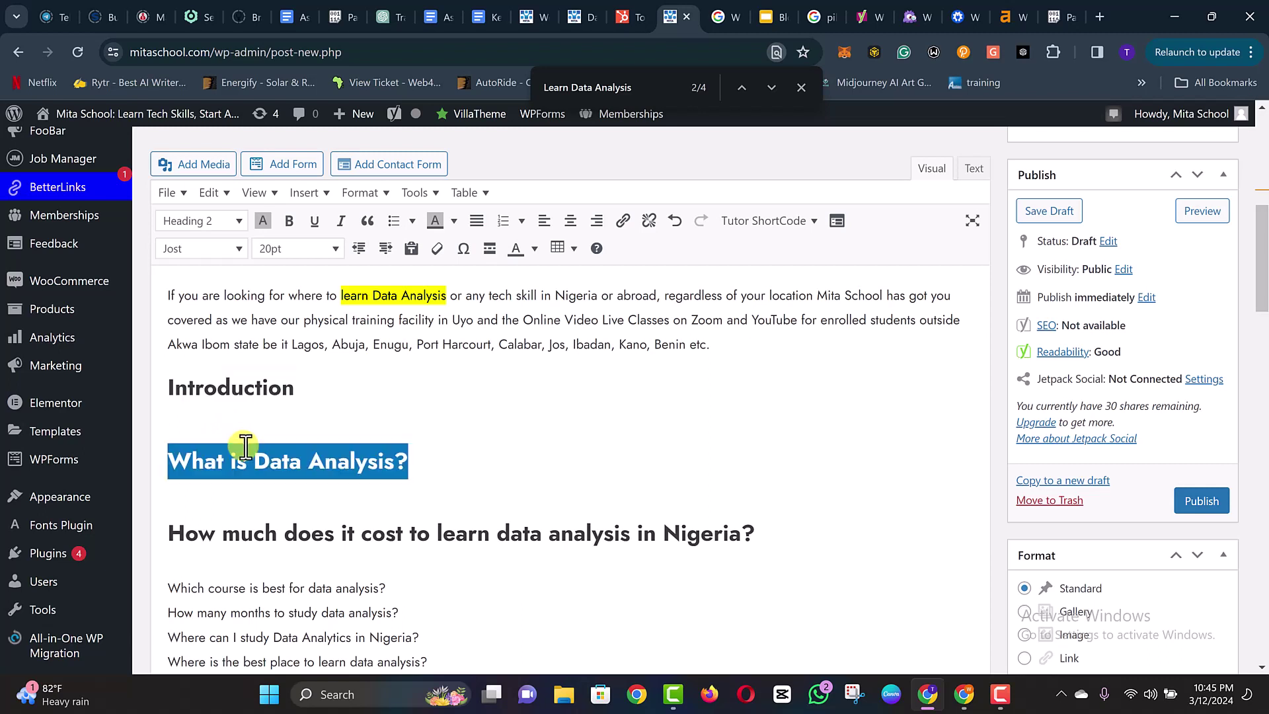
pyautogui.click(220, 390)
pyautogui.doubleClick(219, 390)
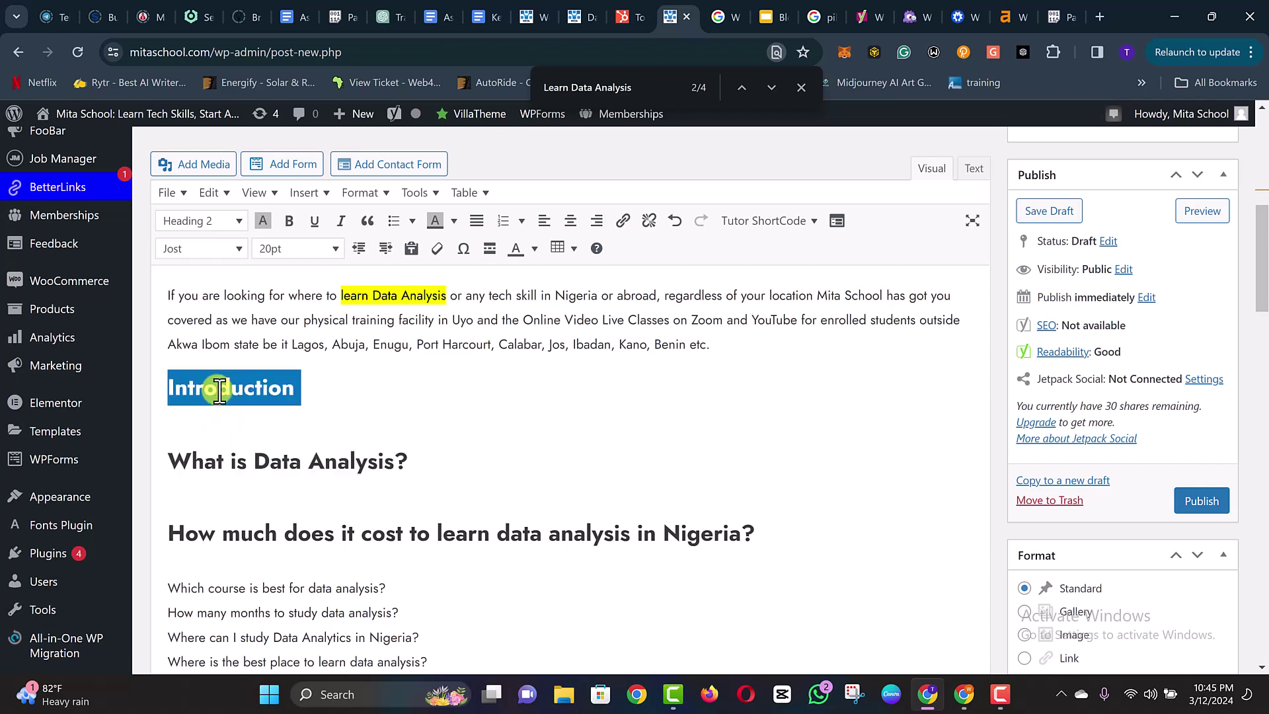
pyautogui.press('Delete')
pyautogui.press('Delete')
pyautogui.press('Delete')
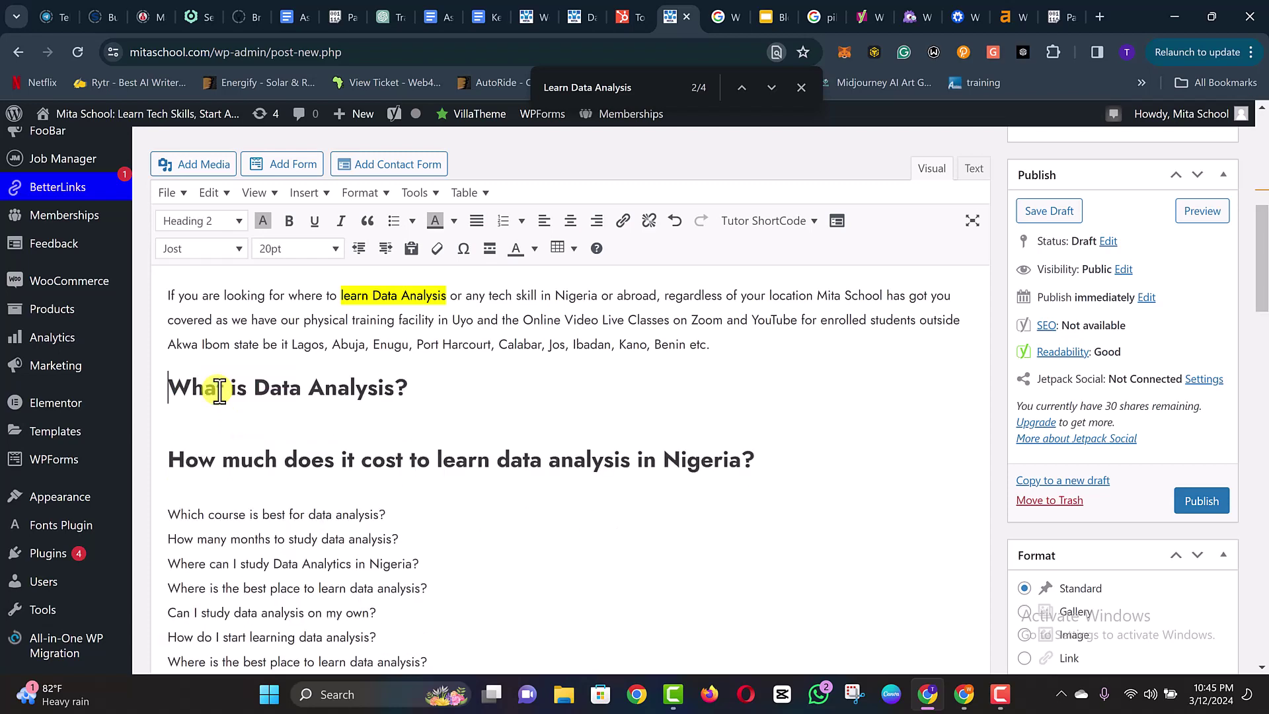
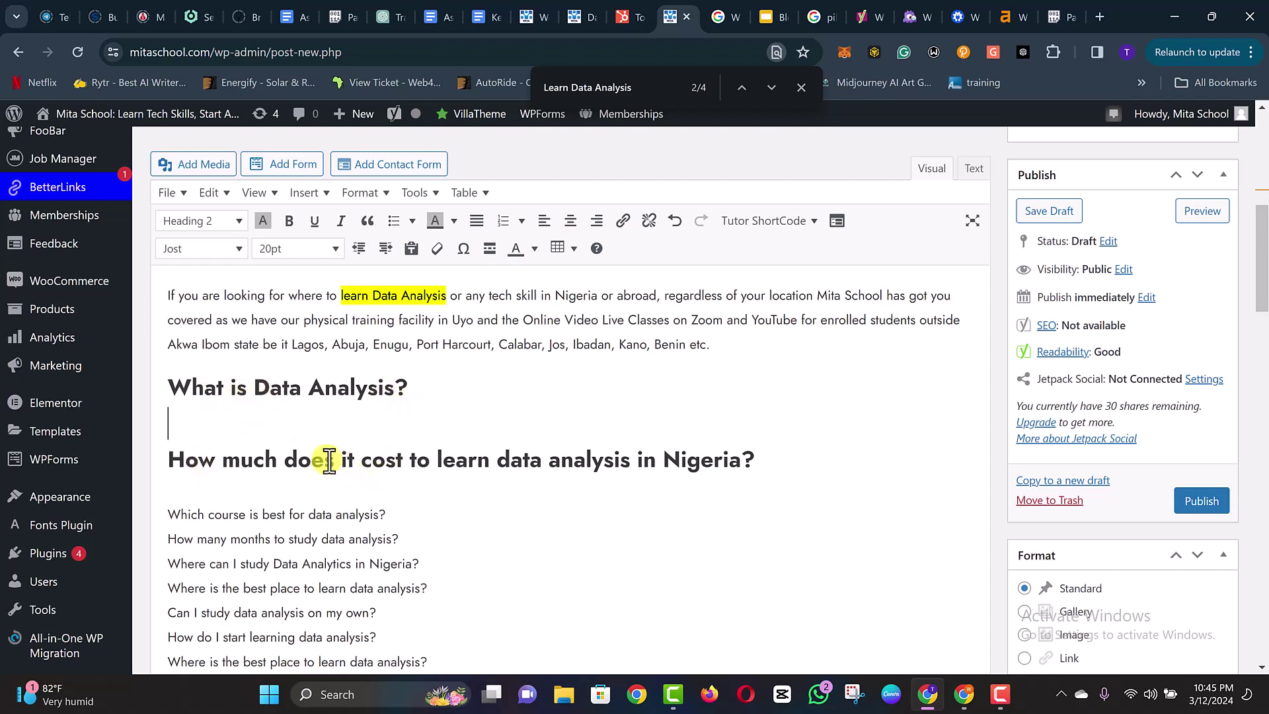
# - Extend the Google search to "Where To Learn Data Analysis i n uyo" and open Wedigraf's Data Science Training in Uyo page
pyautogui.scroll(-1, 529, 492)
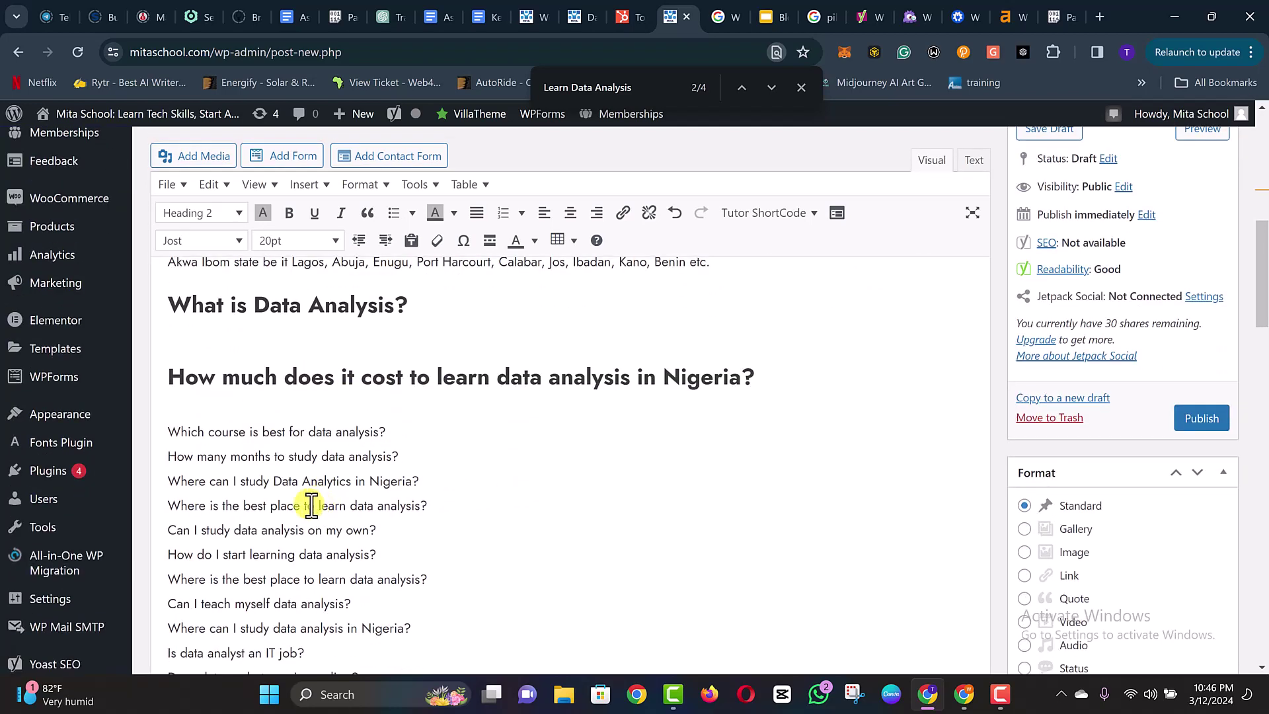
pyautogui.scroll(-1, 363, 561)
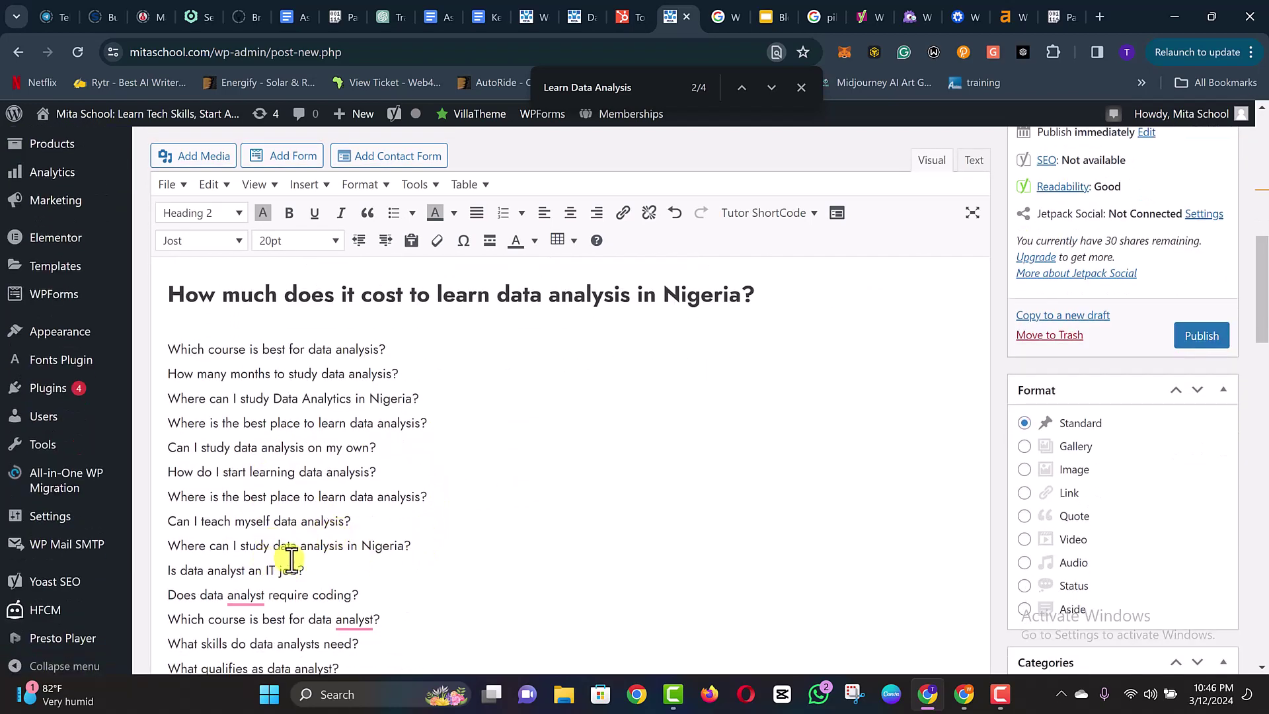
pyautogui.scroll(-2, 363, 505)
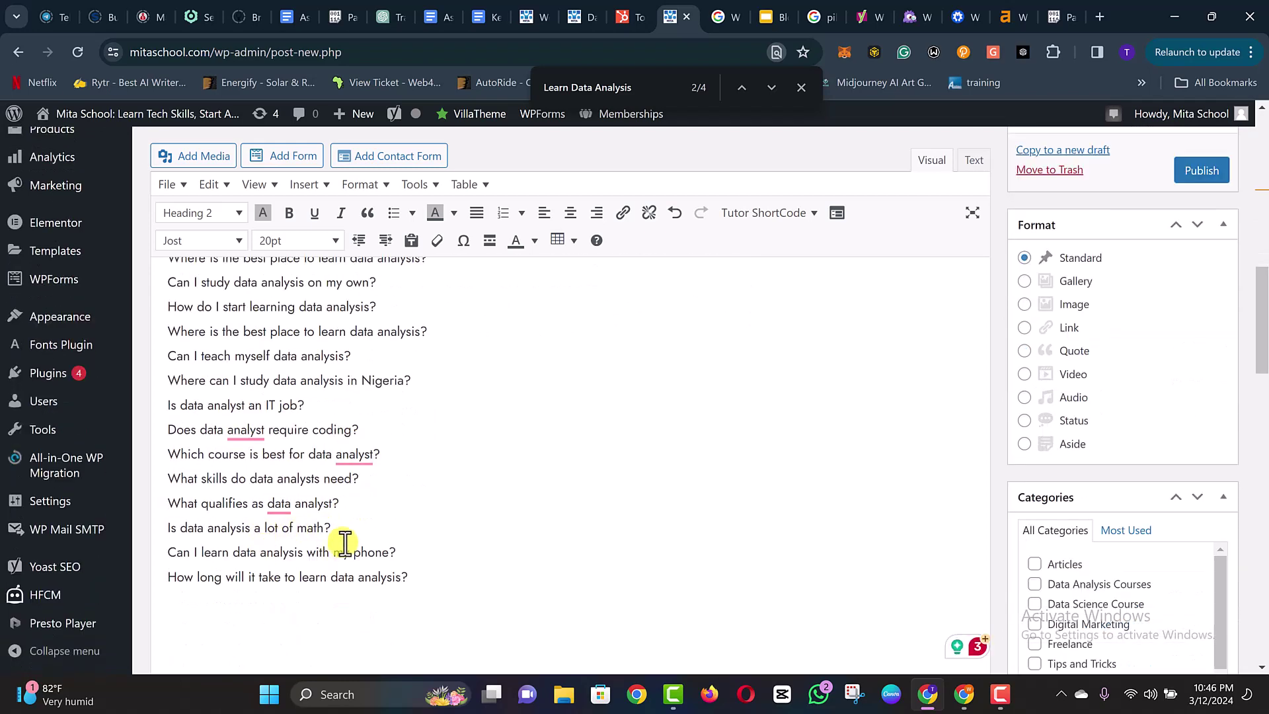
pyautogui.scroll(3, 434, 521)
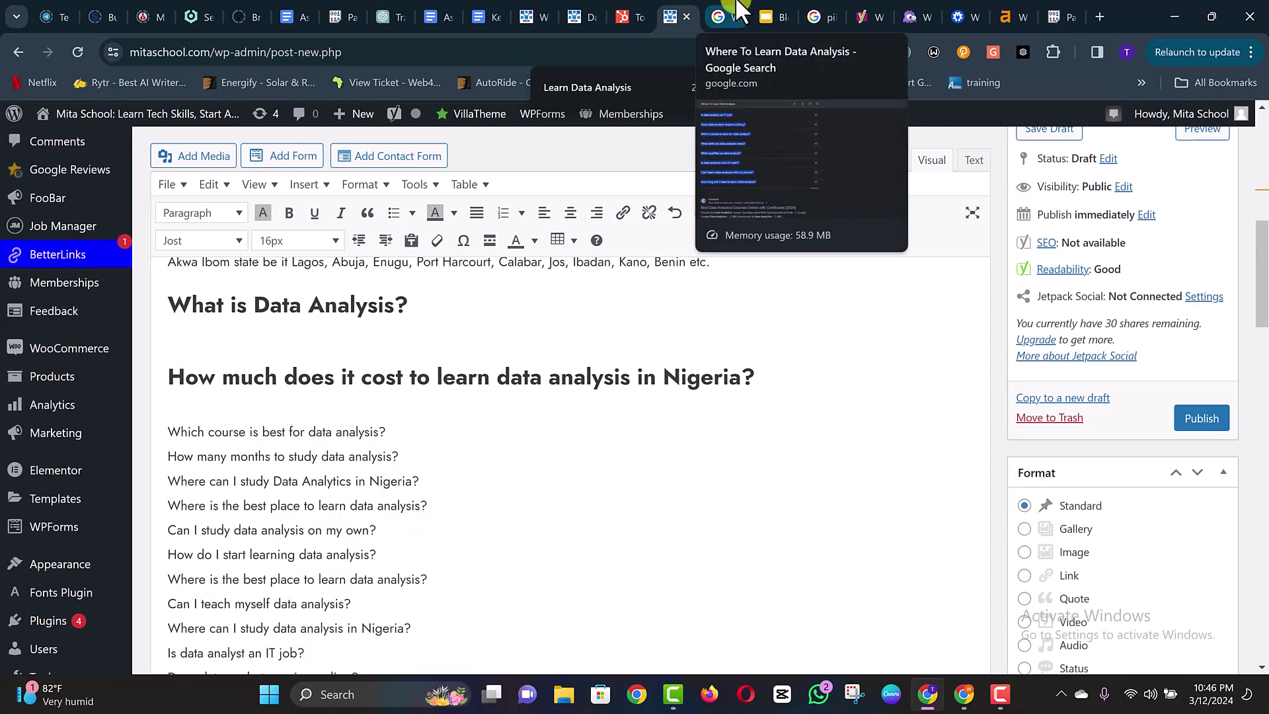
pyautogui.click(733, 12)
pyautogui.scroll(10, 614, 297)
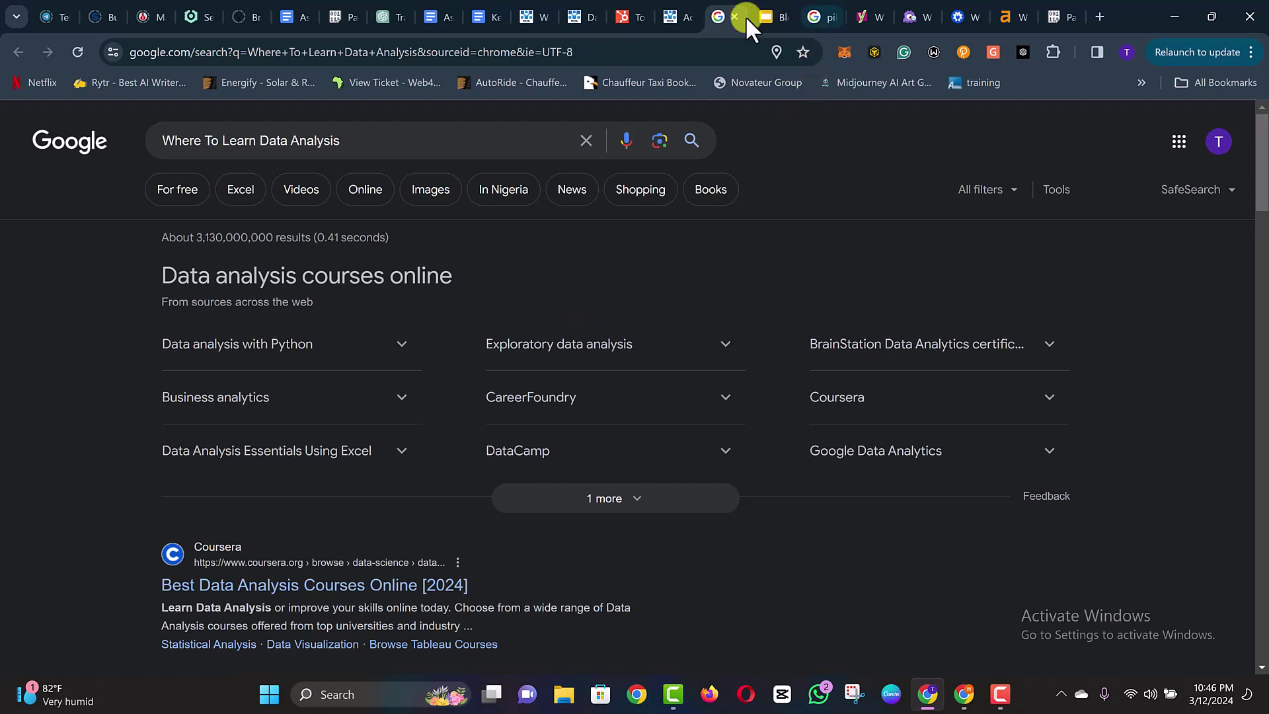
pyautogui.write('i n uyo')
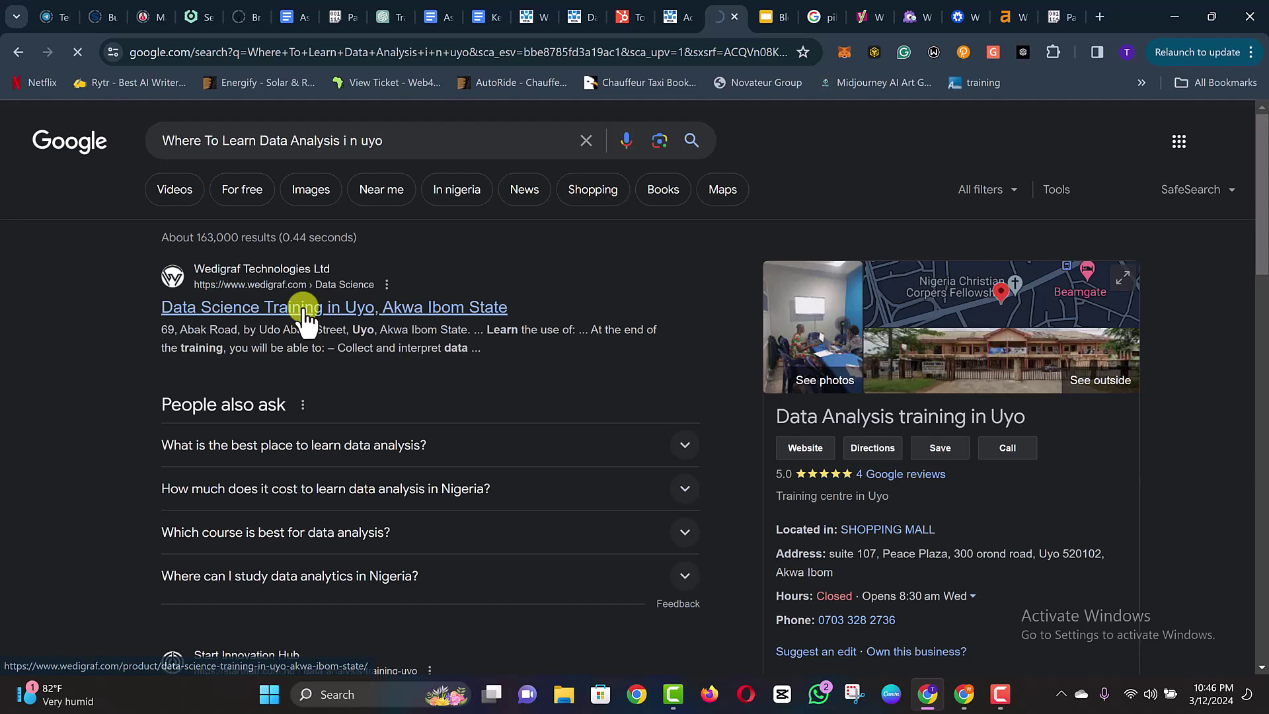
pyautogui.click(303, 309)
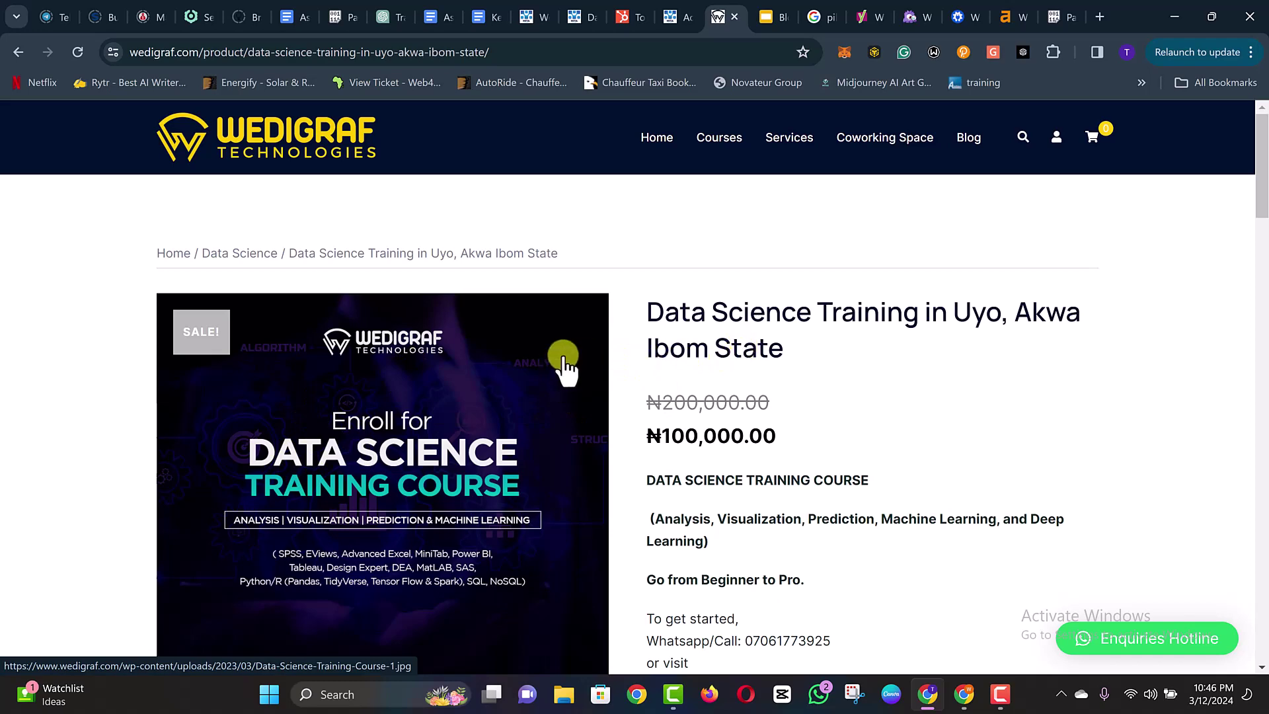
# - Examine the Wedigraf course page's description, list of tools and training outcomes, then close it and return to the WordPress draft
pyautogui.scroll(-7, 778, 399)
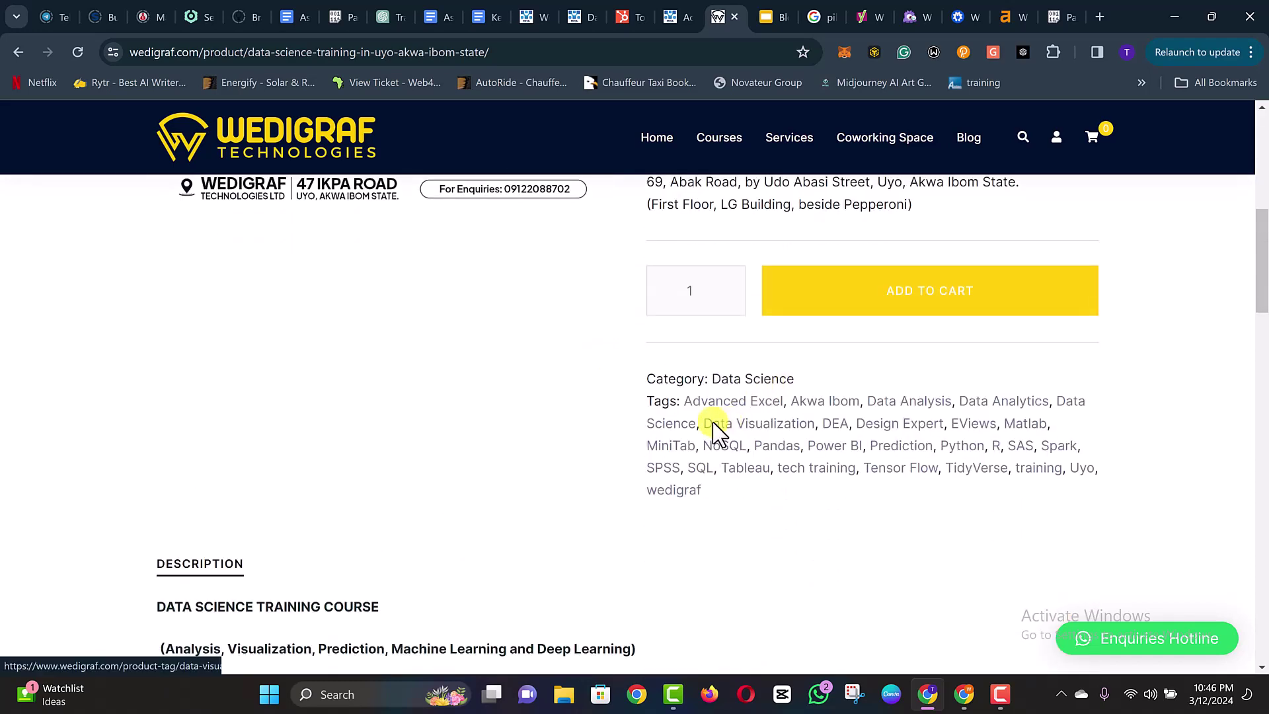
pyautogui.scroll(-7, 717, 433)
pyautogui.scroll(3, 291, 363)
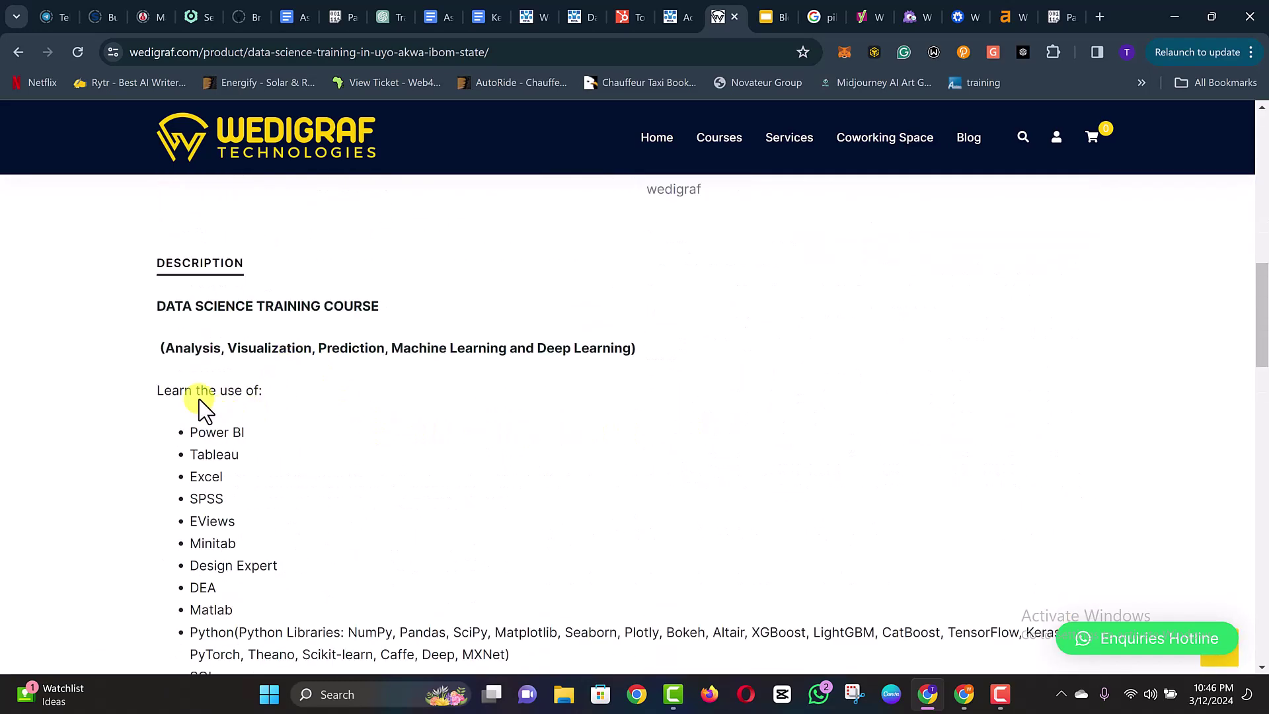
pyautogui.moveTo(264, 305); pyautogui.dragTo(419, 322)
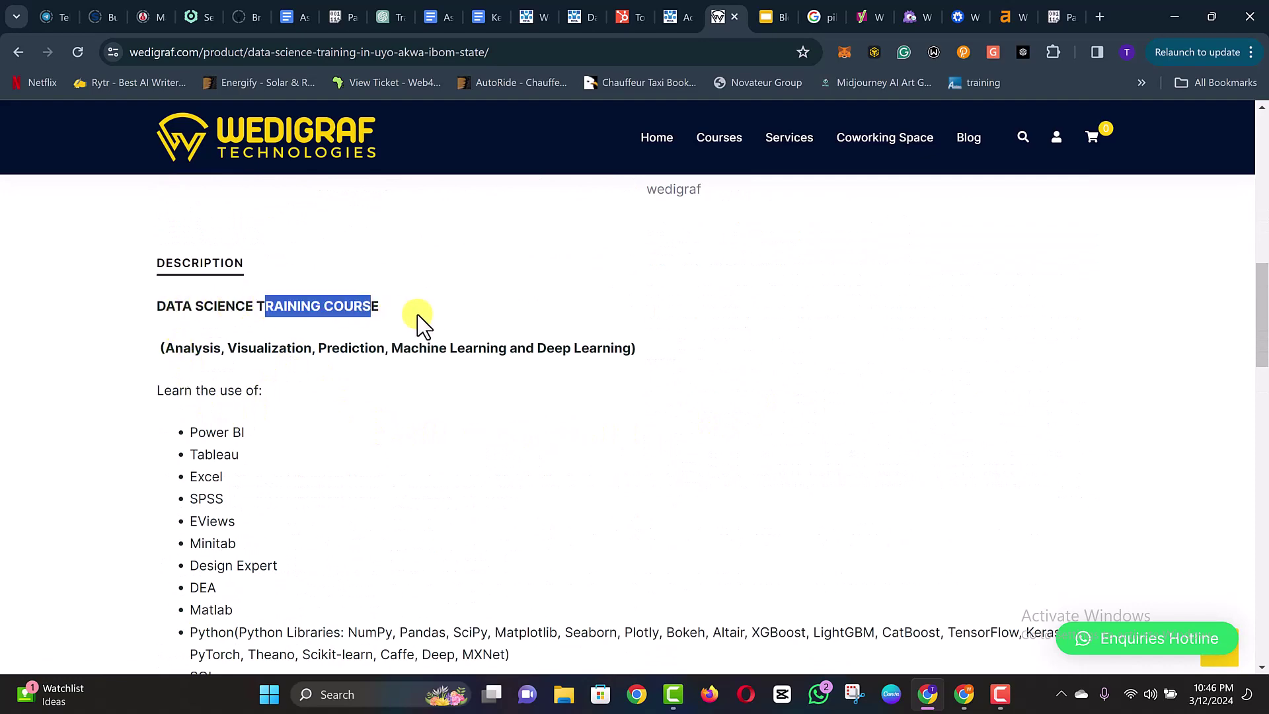
pyautogui.click(431, 323)
pyautogui.scroll(-6, 436, 426)
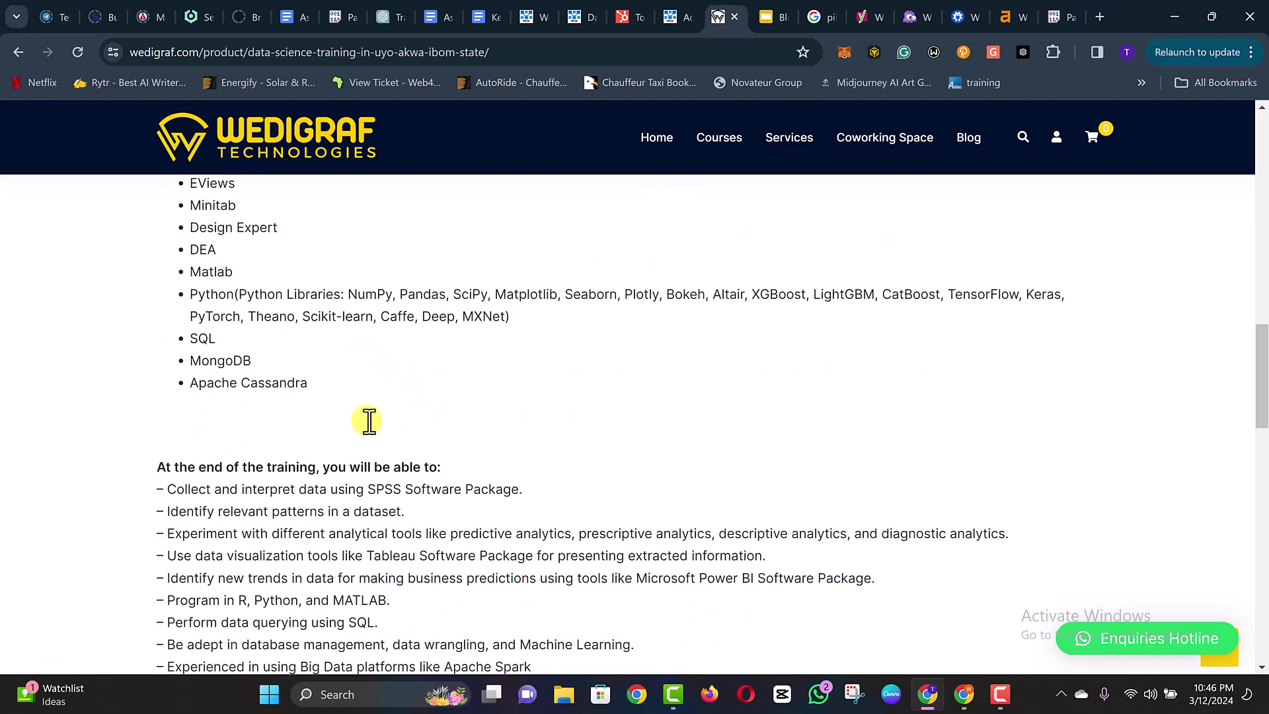
pyautogui.moveTo(185, 391); pyautogui.dragTo(533, 410)
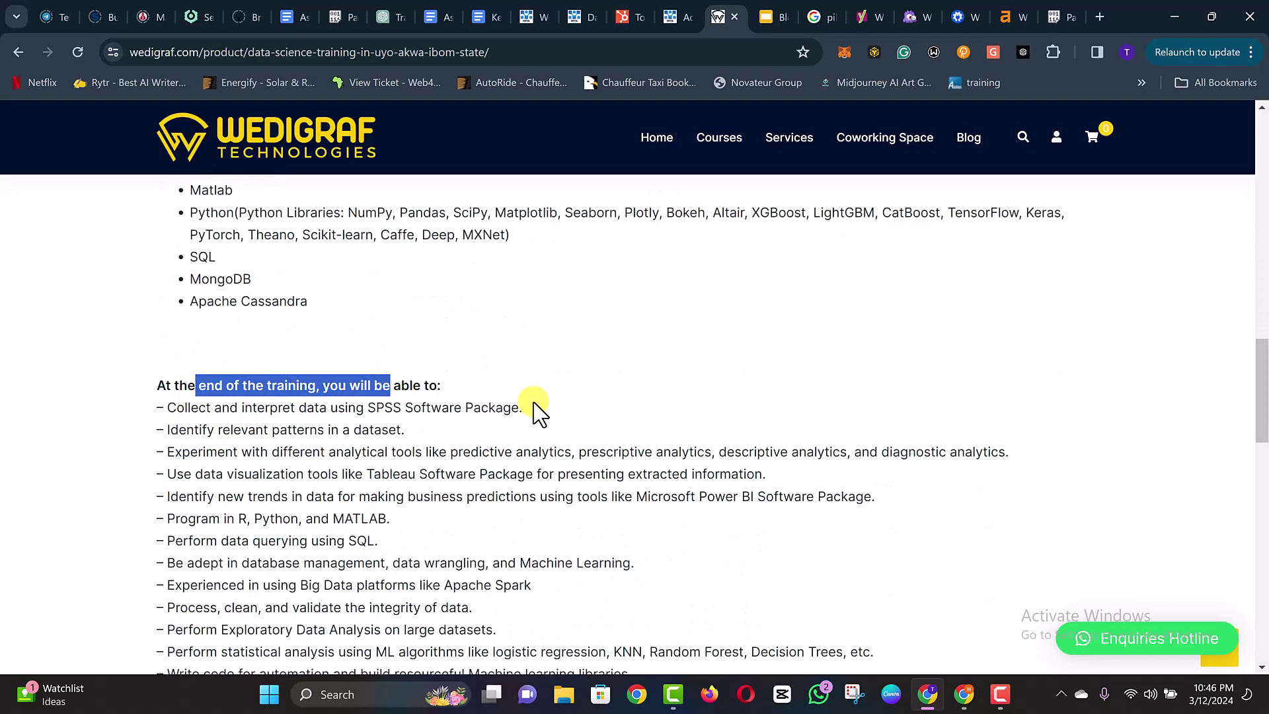
pyautogui.scroll(-7, 476, 417)
pyautogui.scroll(14, 304, 405)
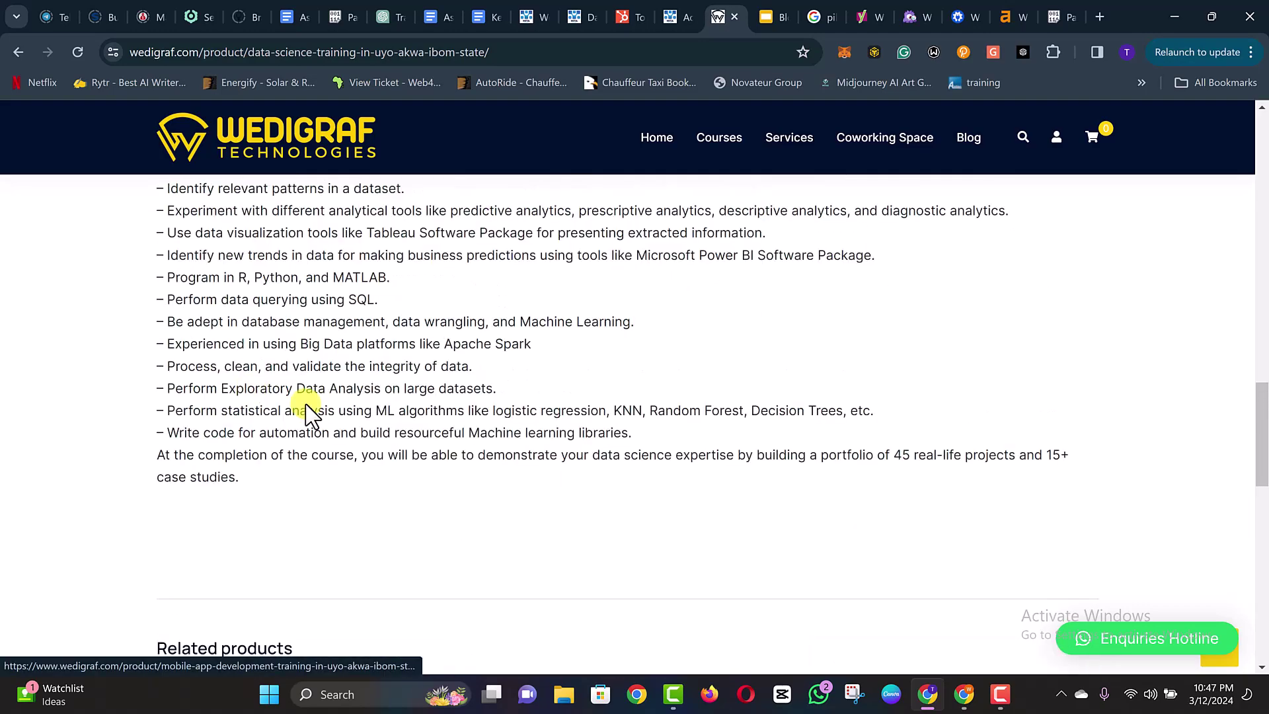
pyautogui.scroll(8, 370, 403)
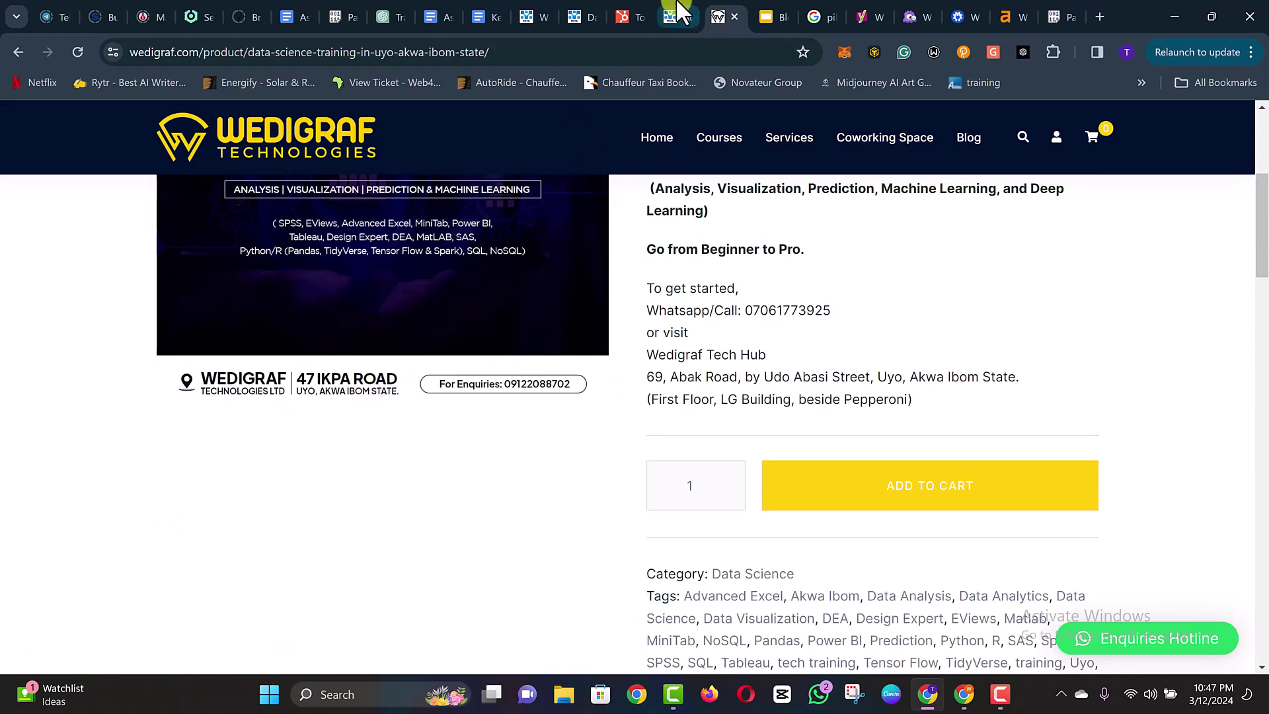
pyautogui.scroll(-5, 552, 425)
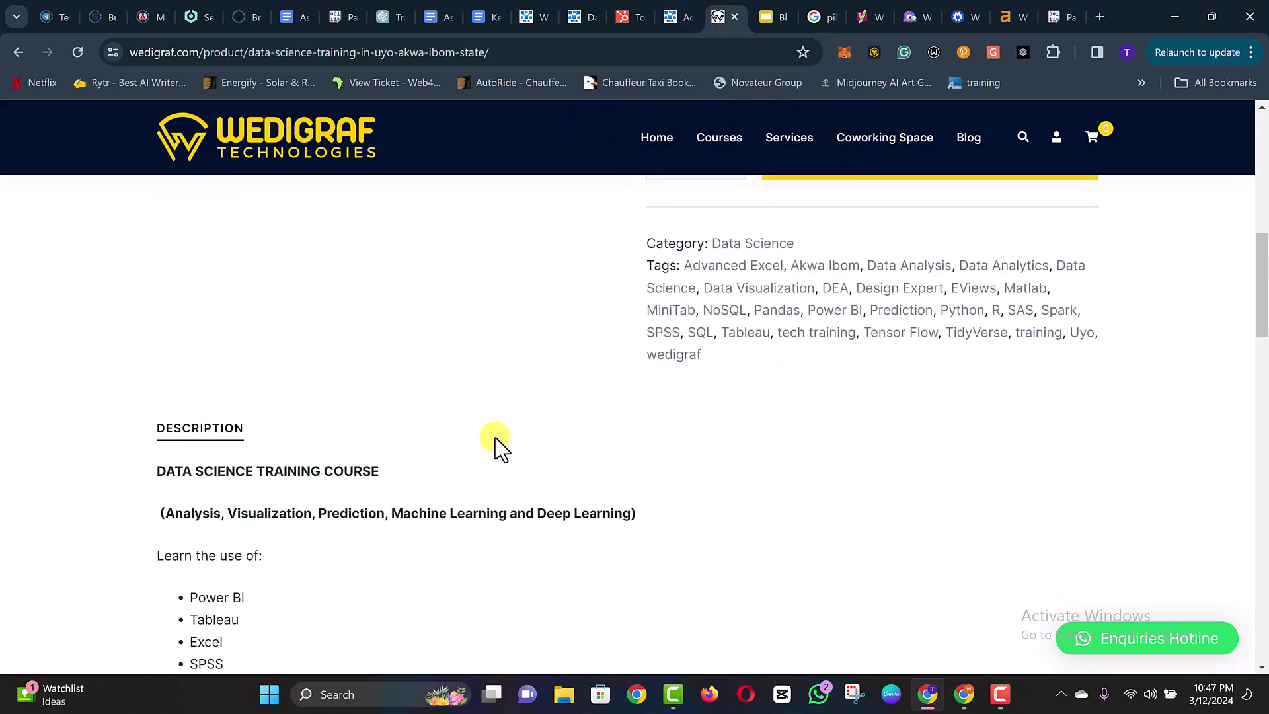
pyautogui.scroll(-4, 495, 439)
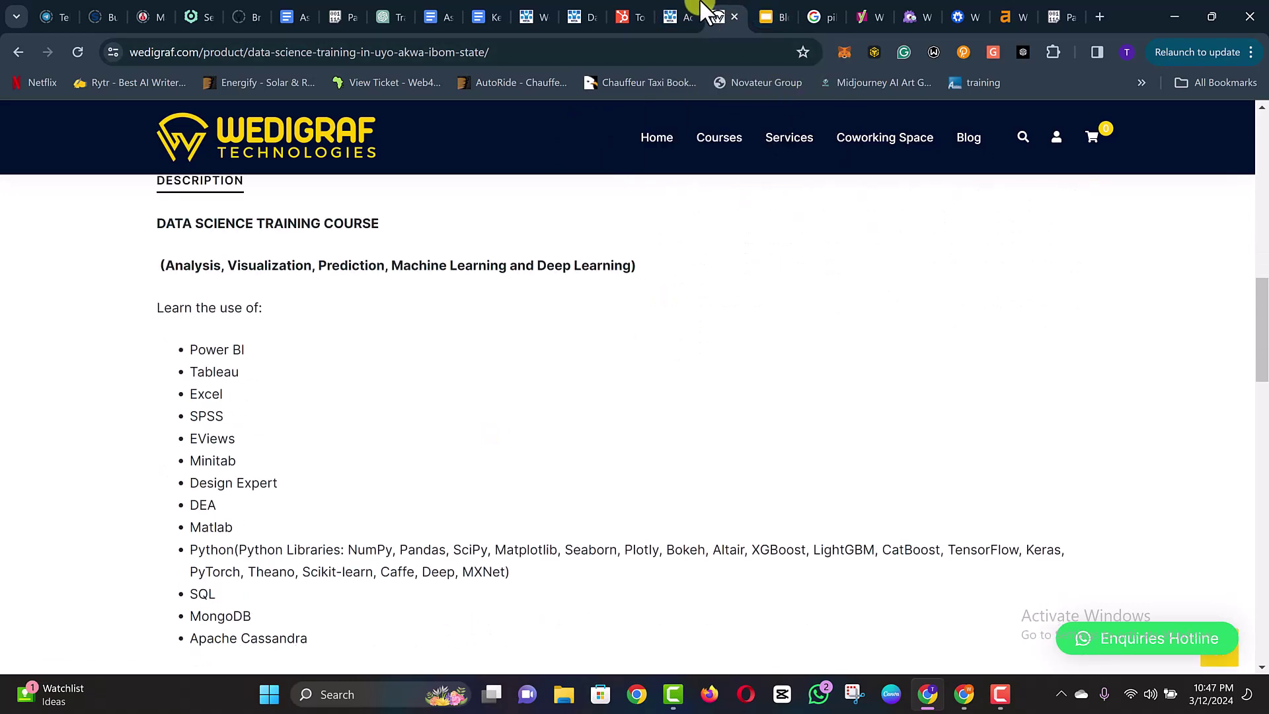
pyautogui.click(733, 16)
pyautogui.click(685, 4)
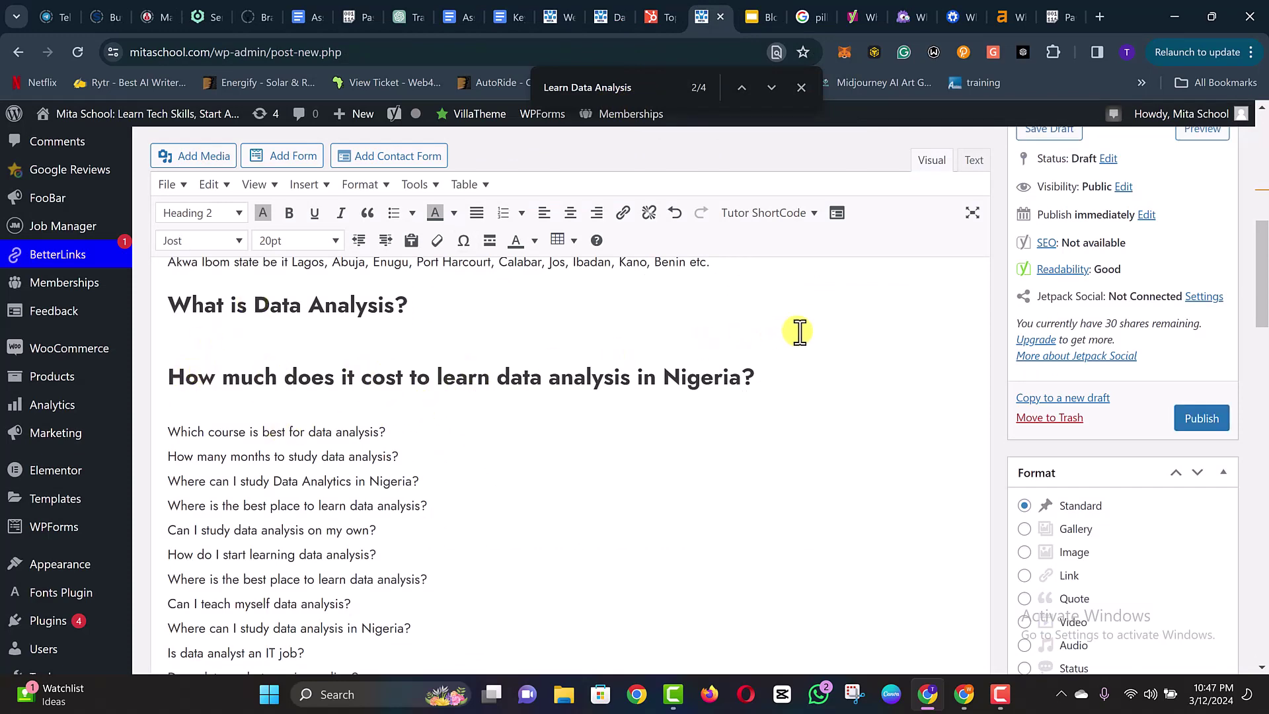
# - Review the draft's question list and Mita School's data analysis training page down to its footer, and return to the post draft
pyautogui.scroll(-2, 295, 448)
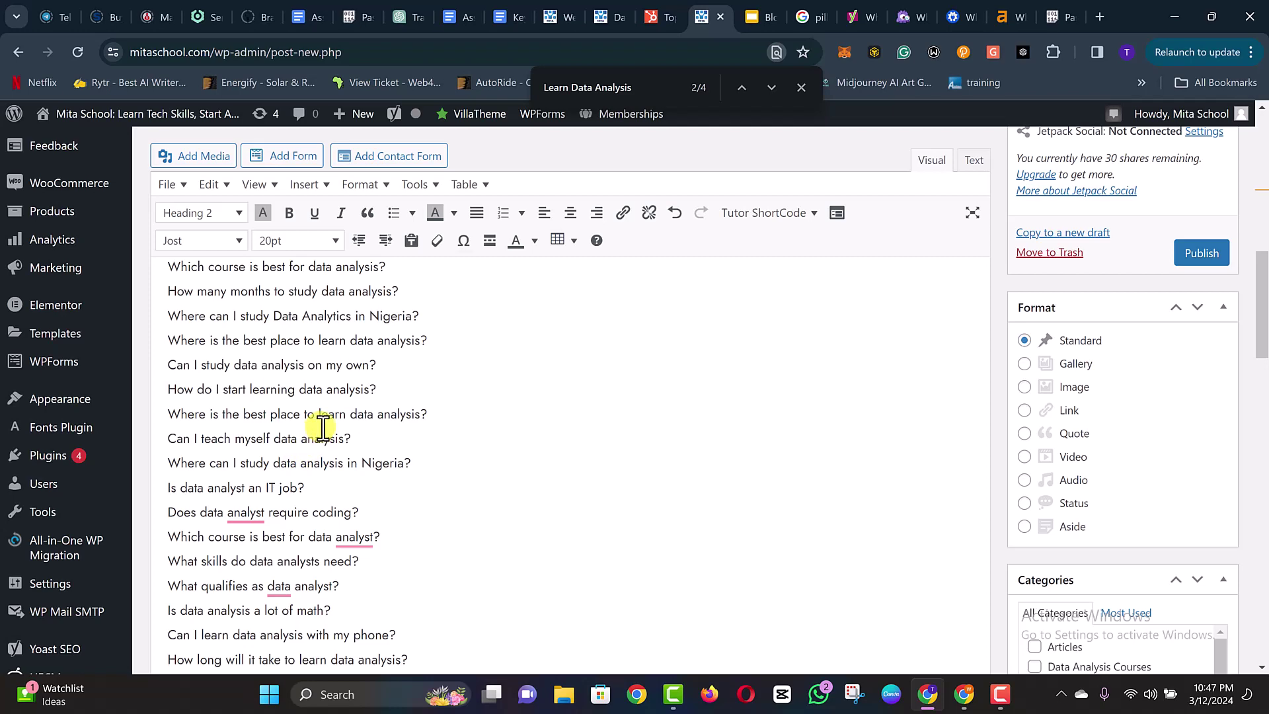
pyautogui.scroll(-1, 359, 430)
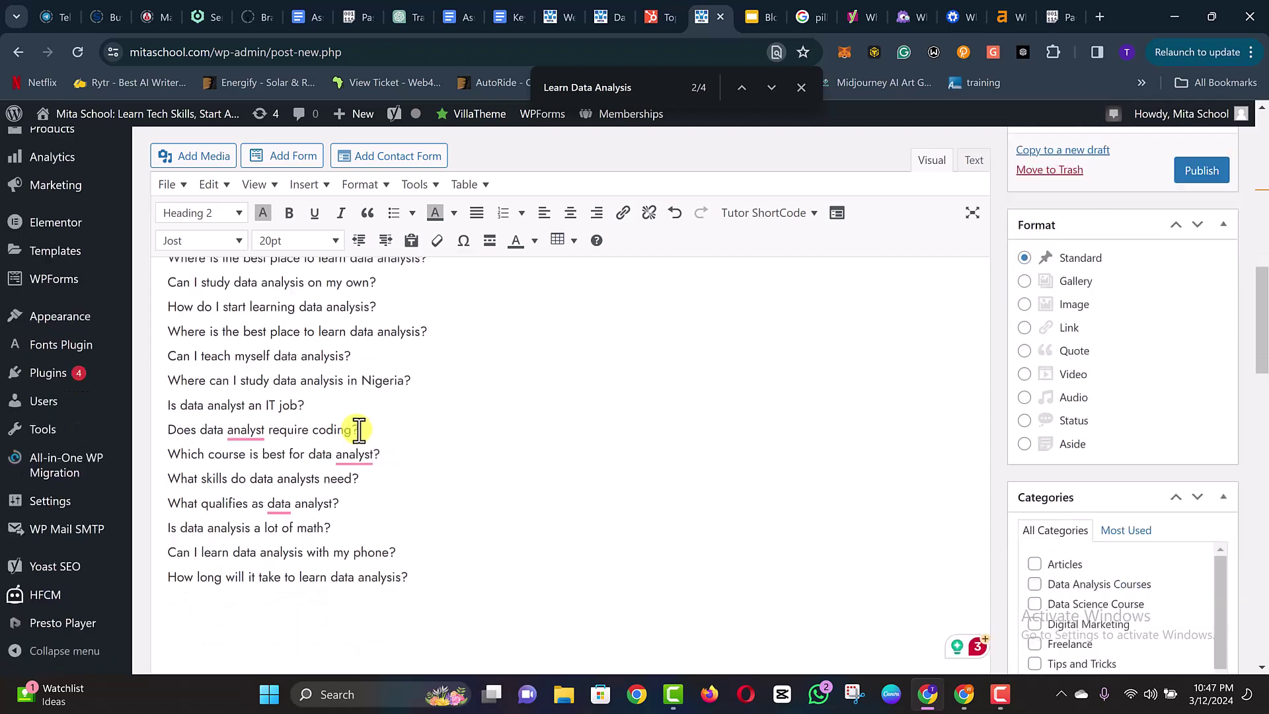
pyautogui.click(252, 455)
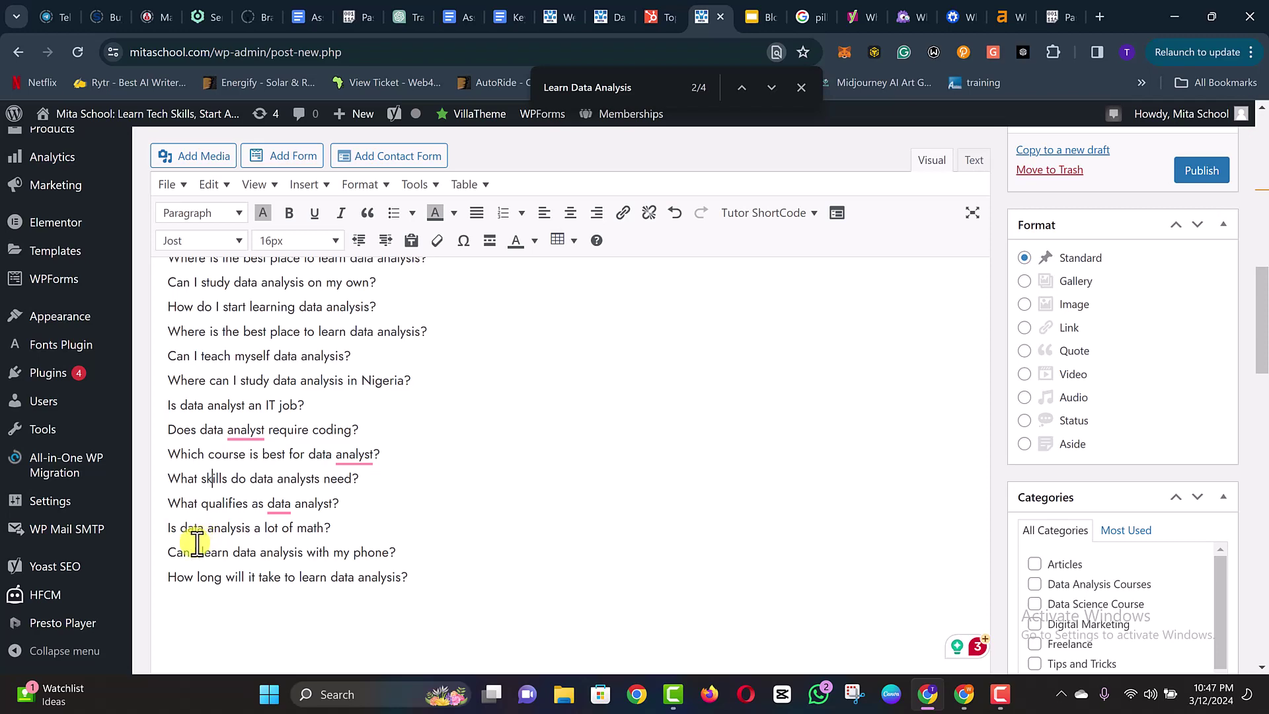
pyautogui.click(601, 17)
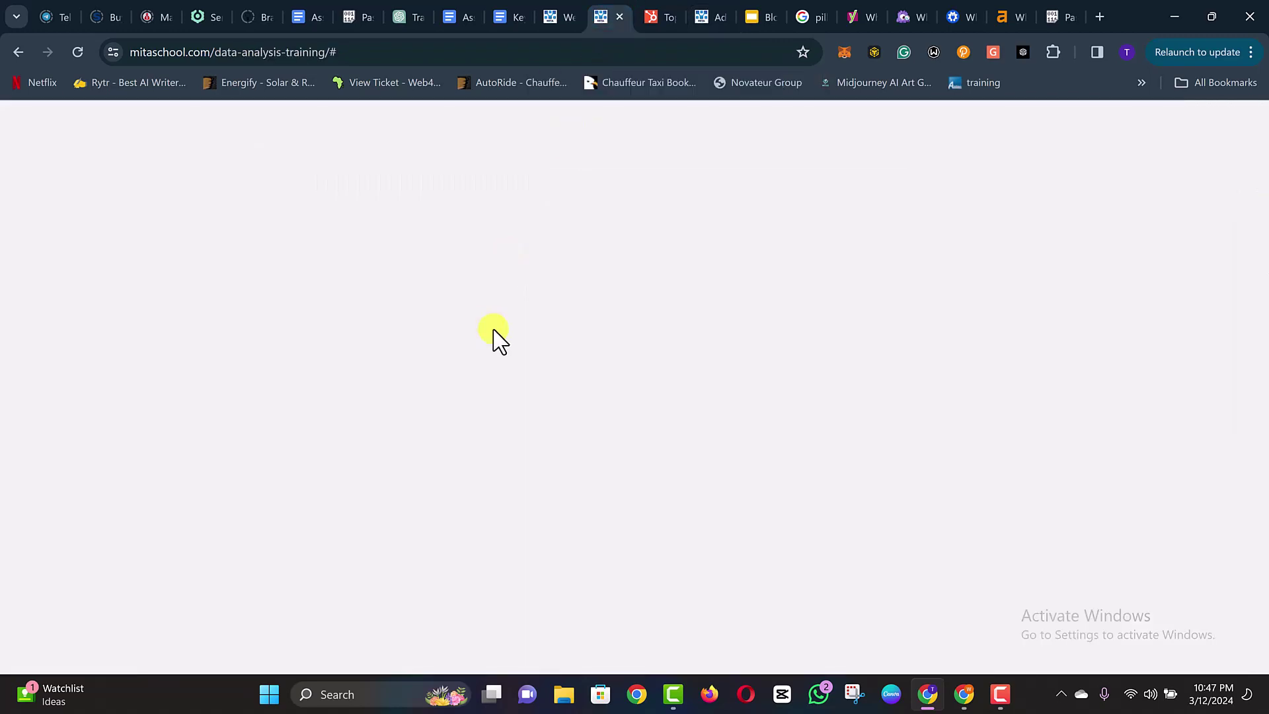
pyautogui.scroll(-10, 770, 331)
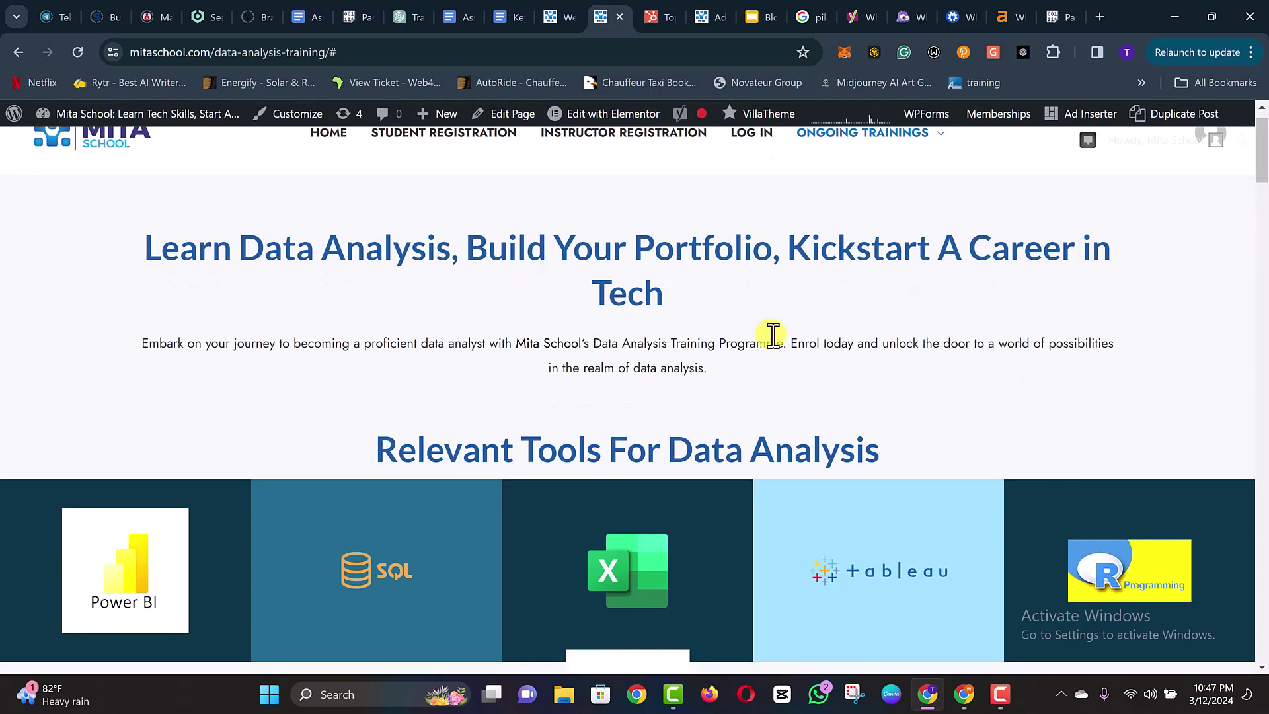
pyautogui.moveTo(1259, 243); pyautogui.dragTo(1261, 606)
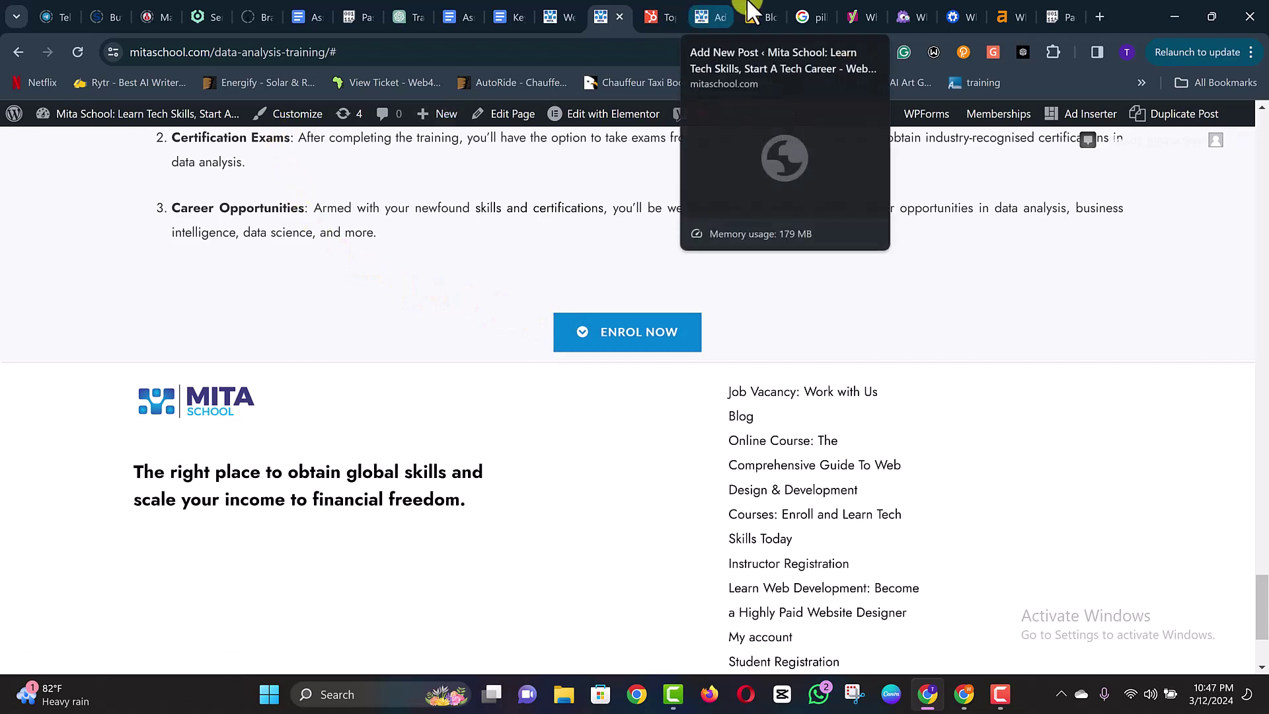
pyautogui.click(700, 18)
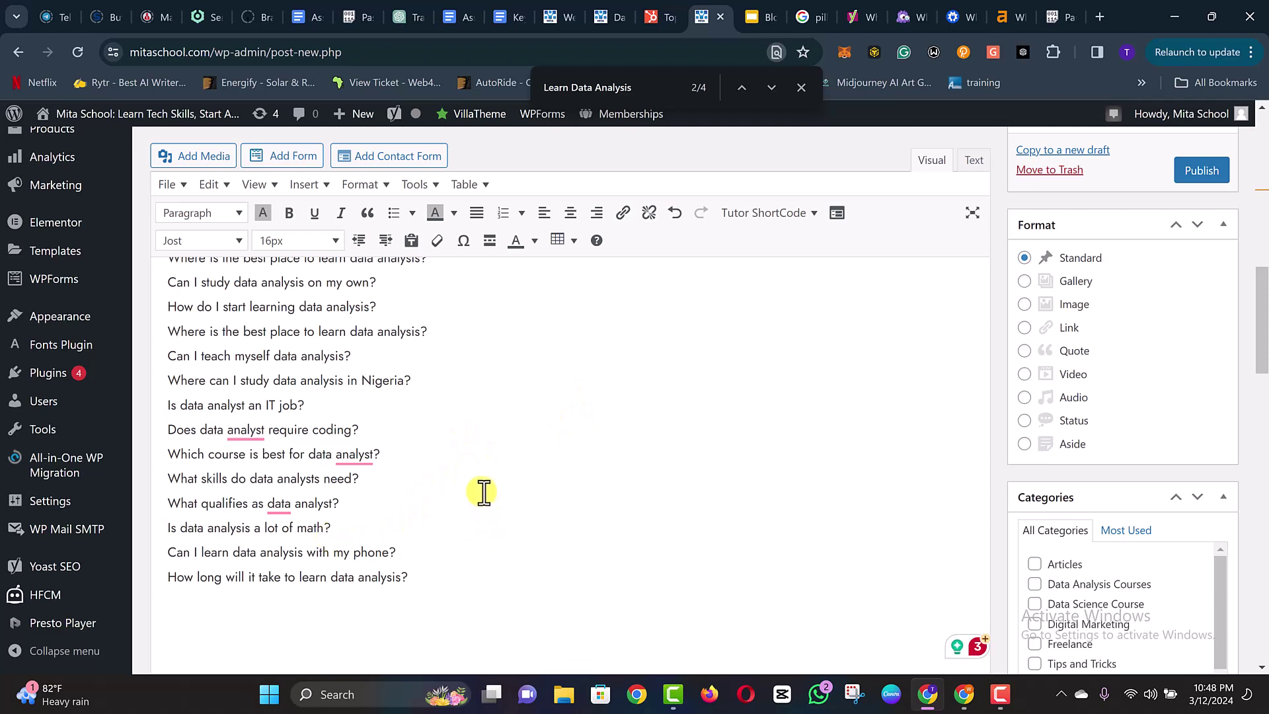
# - Reread the draft from the lead paragraph through its two subheadings to the remaining data analysis questions
pyautogui.scroll(4, 482, 493)
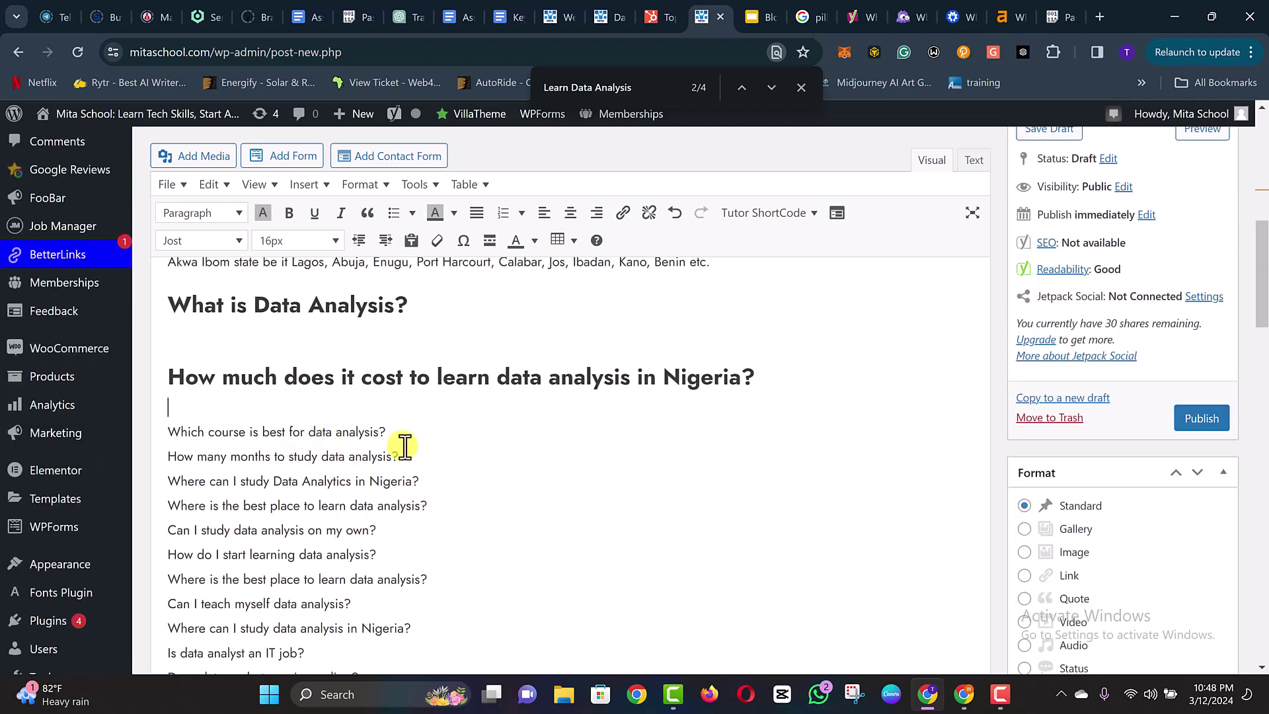
pyautogui.scroll(1, 405, 445)
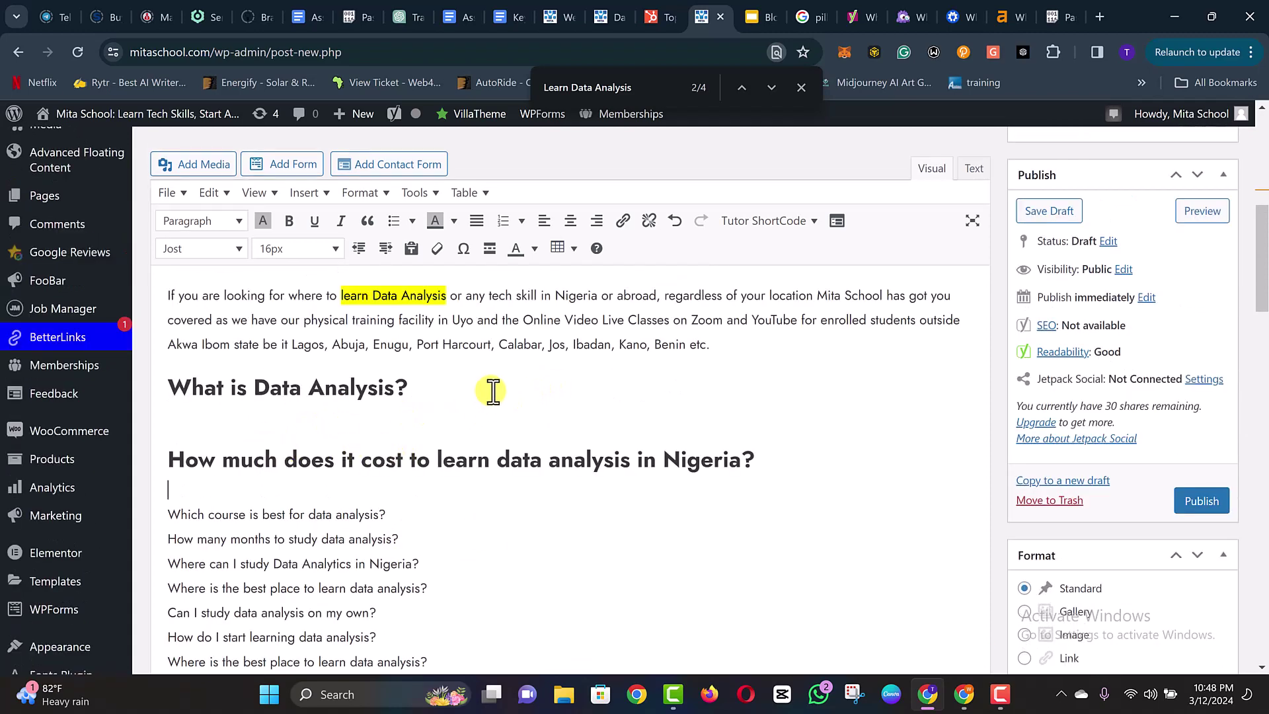
pyautogui.click(568, 395)
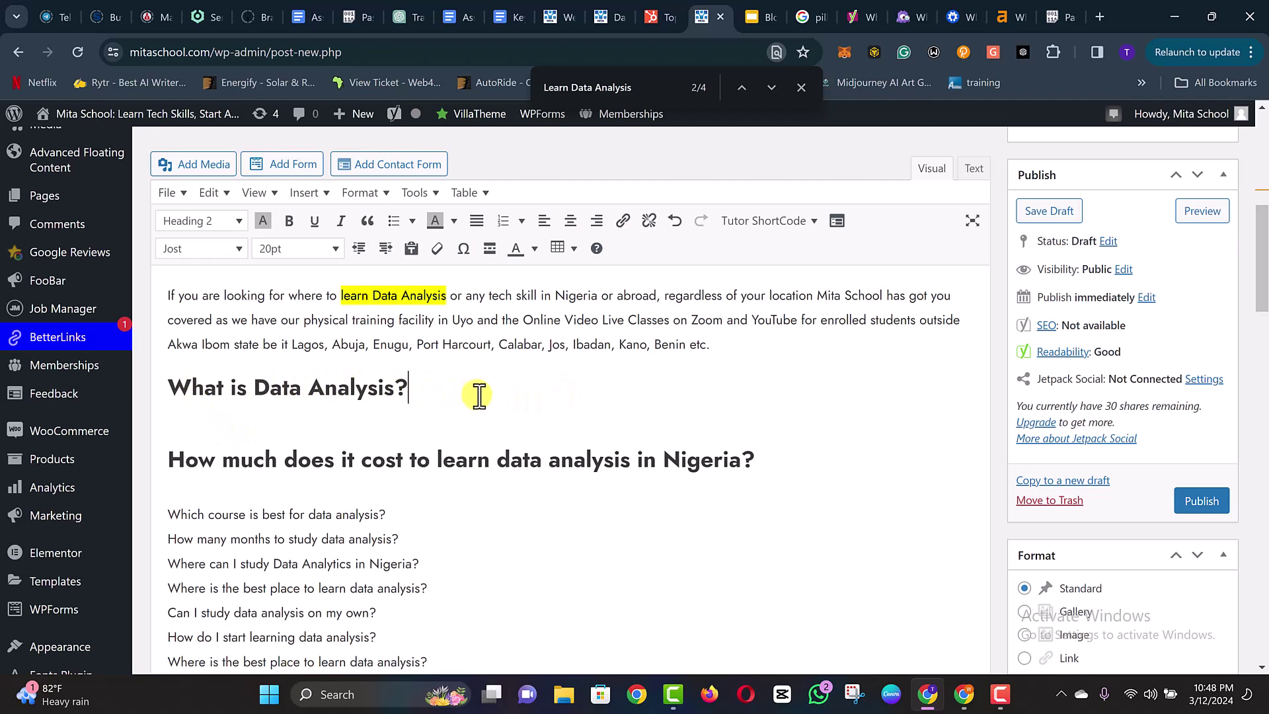
pyautogui.scroll(-1, 330, 492)
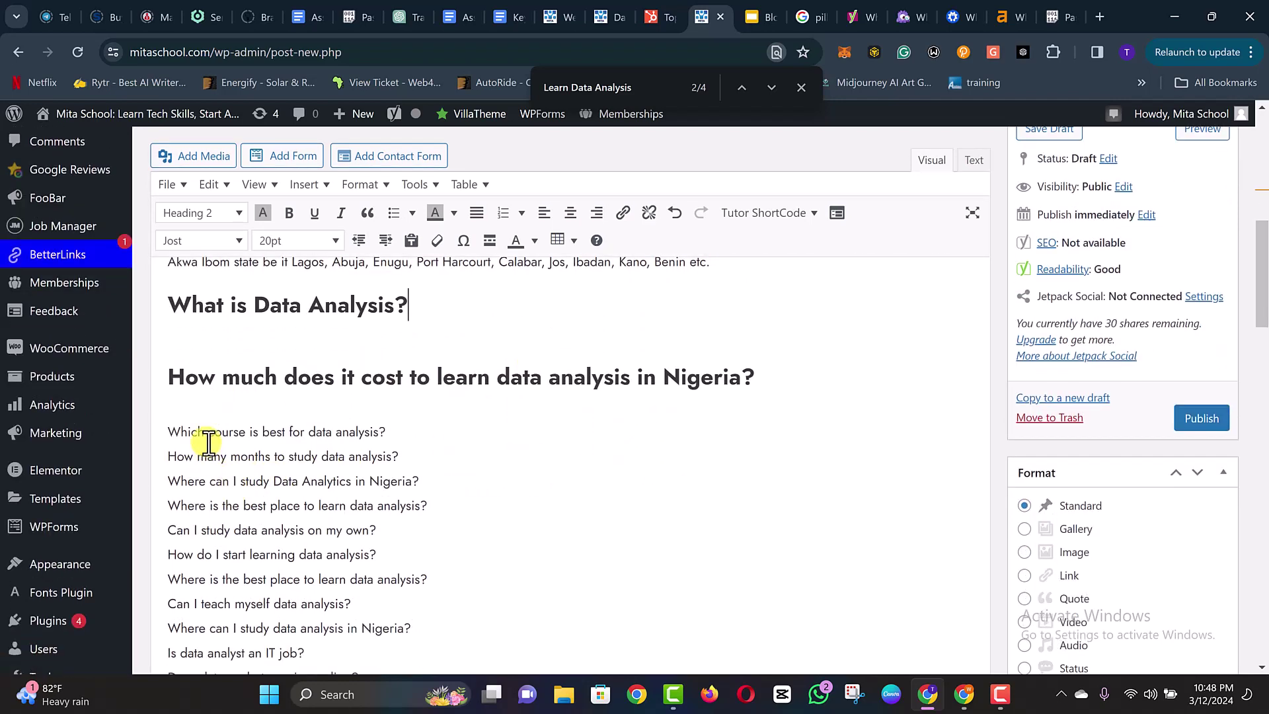
pyautogui.click(249, 431)
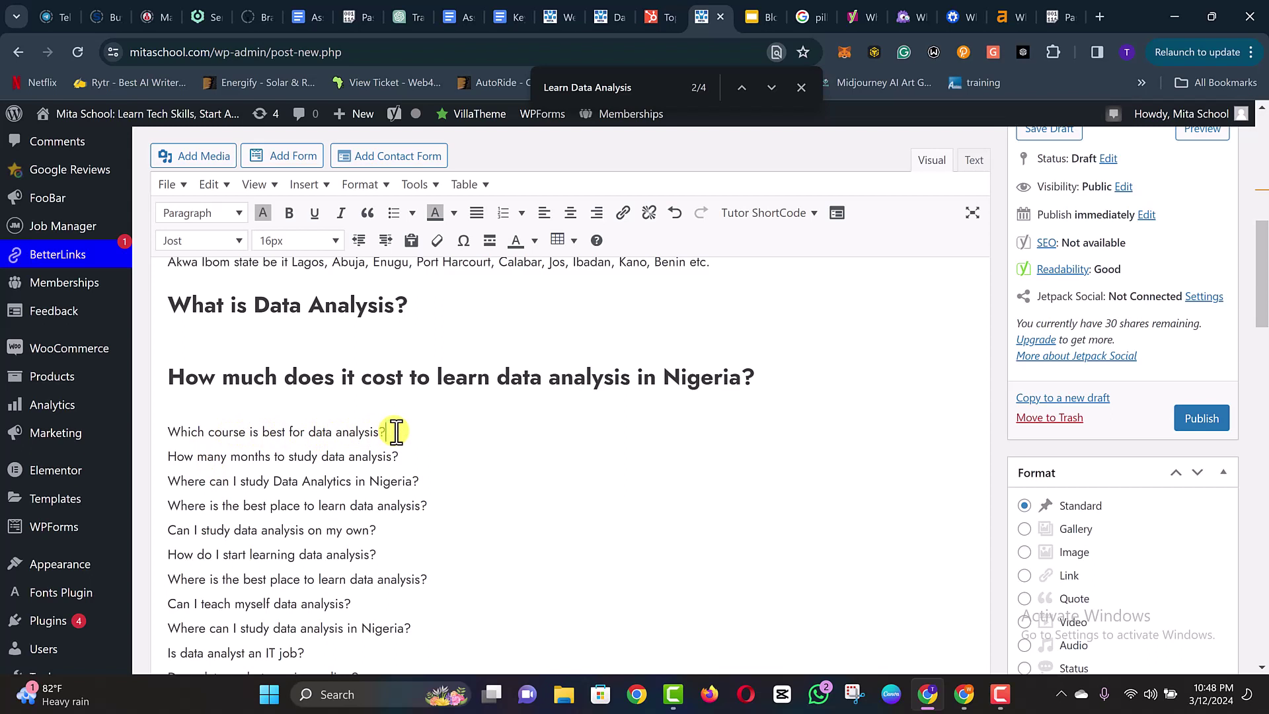
pyautogui.scroll(-1, 396, 431)
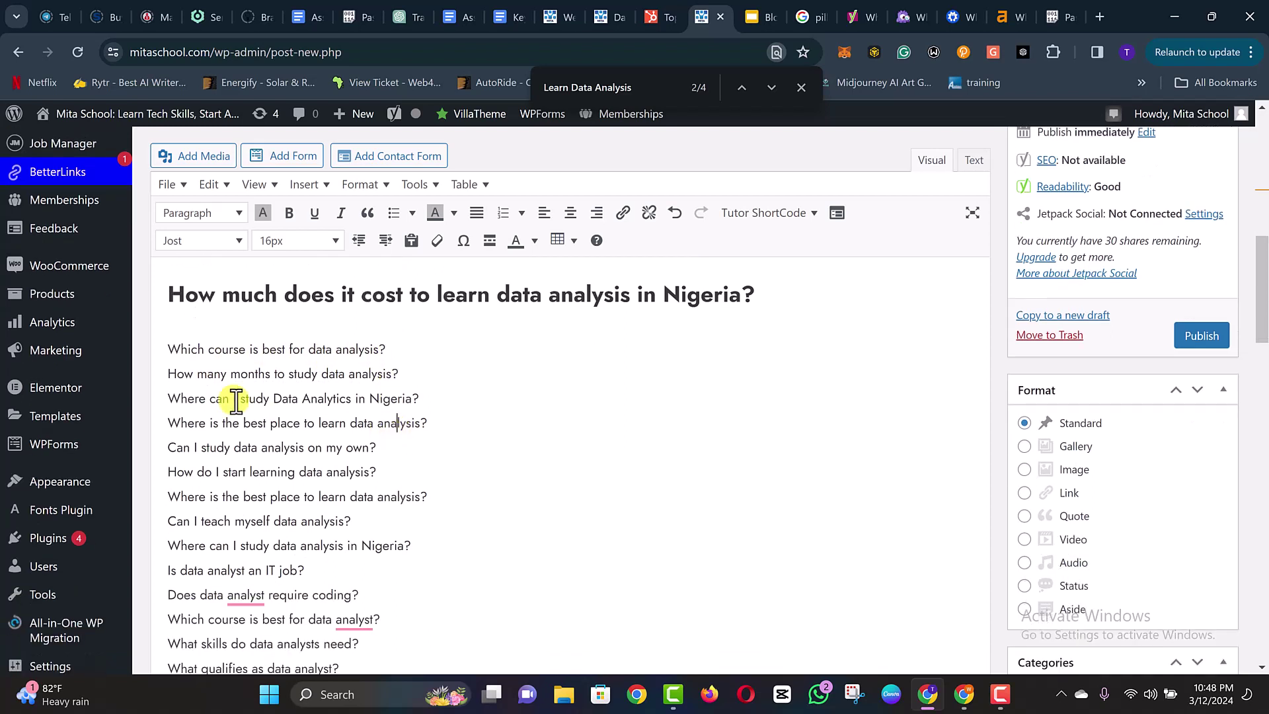
# - Copy the draft's plain-text questions, from the best course to how long learning takes, and replace the Pastebin text with them
pyautogui.moveTo(171, 349); pyautogui.dragTo(446, 505)
pyautogui.scroll(-2, 232, 423)
pyautogui.scroll(-1, 236, 418)
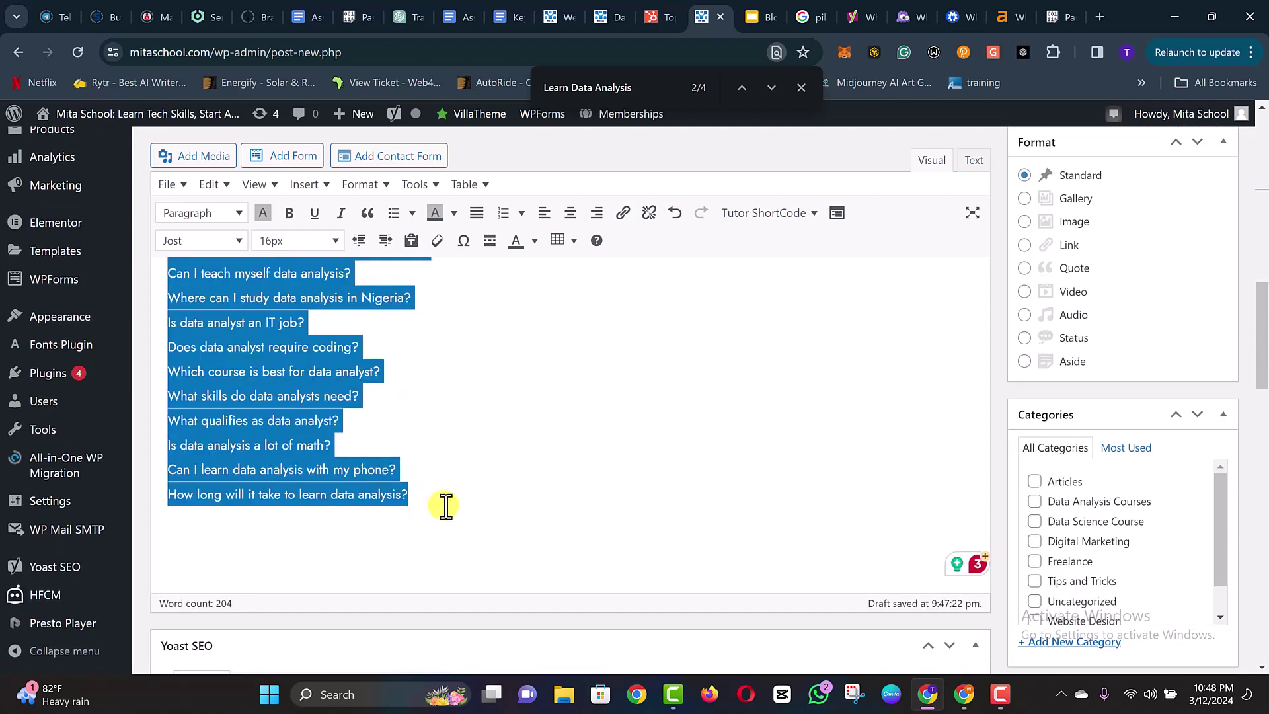
pyautogui.click(1057, 17)
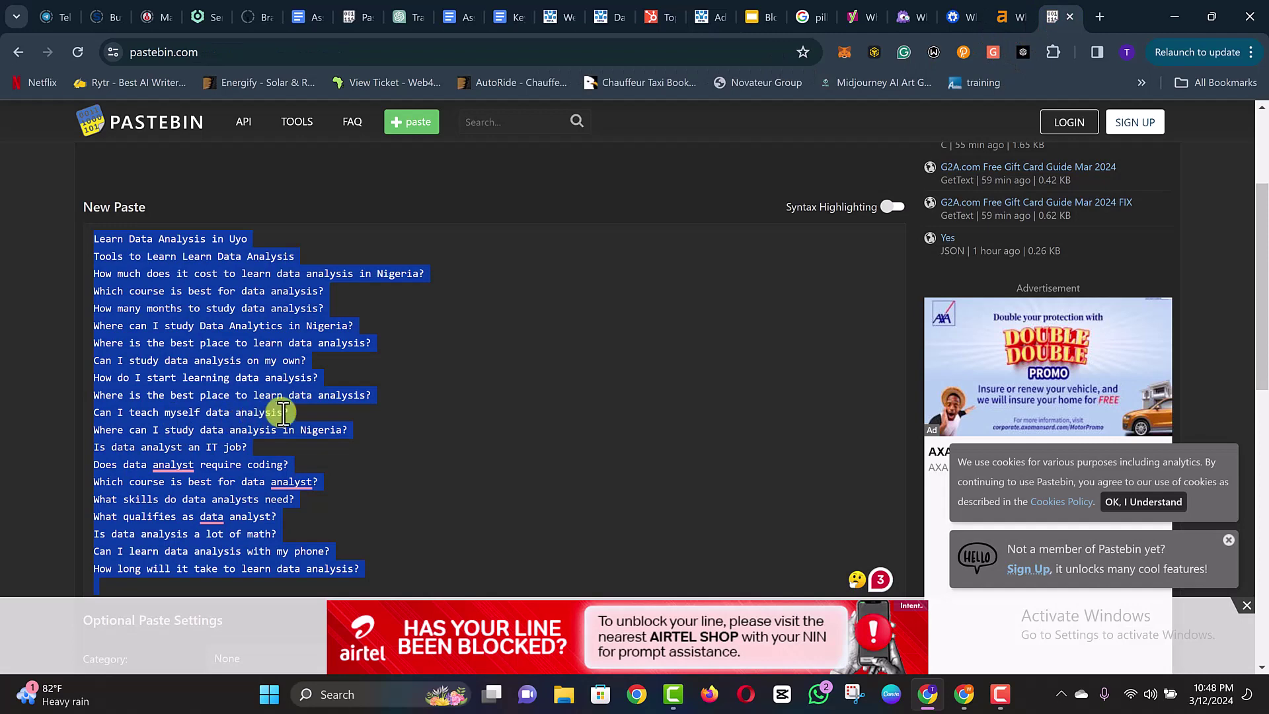
pyautogui.write('Which course is best for data analysis? How many months to study data analysis? Where can I study Data Analytics in Nigeria? Where is the best place to learn data analysis? Can I study data analysis on my own? How do I start learning data analysis? Where is the best place to learn data analysis? Can I teach myself data analysis? Where can I study data analysis in Nigeria? Is data analyst an IT job? Does data analyst require coding? Which course is best for data analyst? What skills do data analysts need? What qualifies as data analyst? Is data analysis a lot of math? Can I learn data analysis with my phone? How long will it take to learn data analysis?')
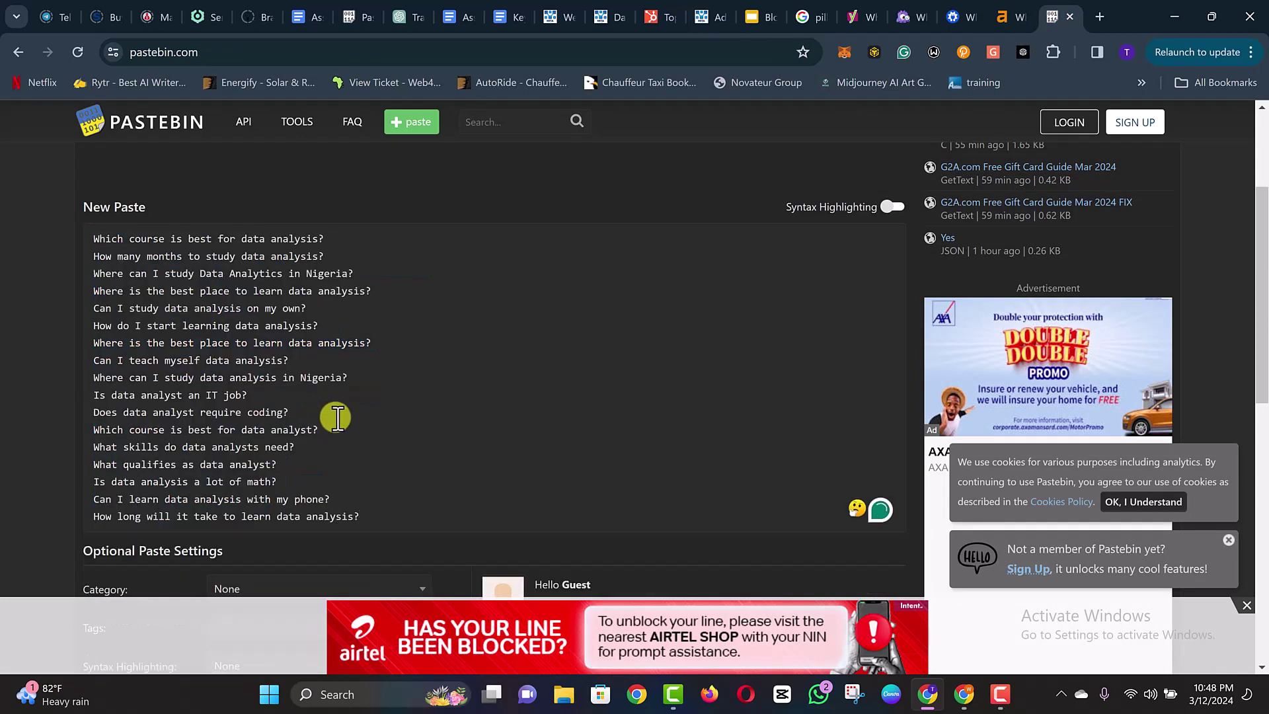
# - Check the lower sections of Mita School's data analysis training page and return to the question list in the draft
pyautogui.click(606, 12)
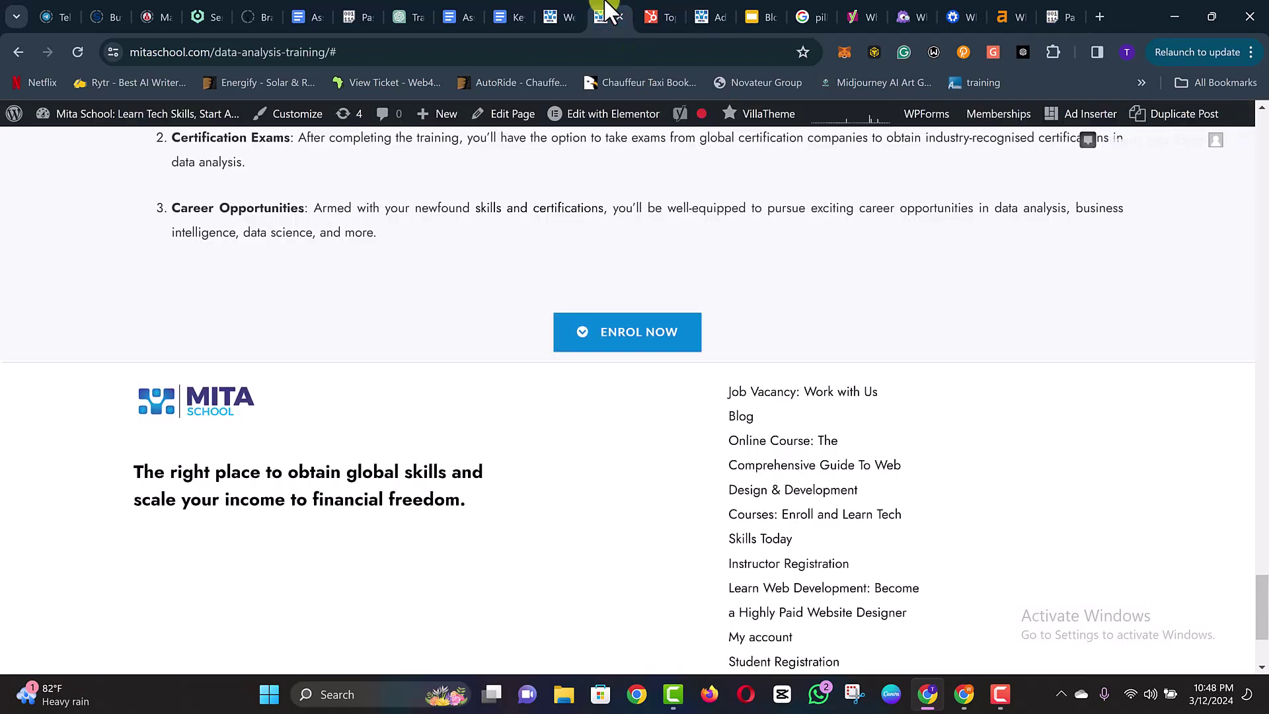
pyautogui.scroll(10, 618, 317)
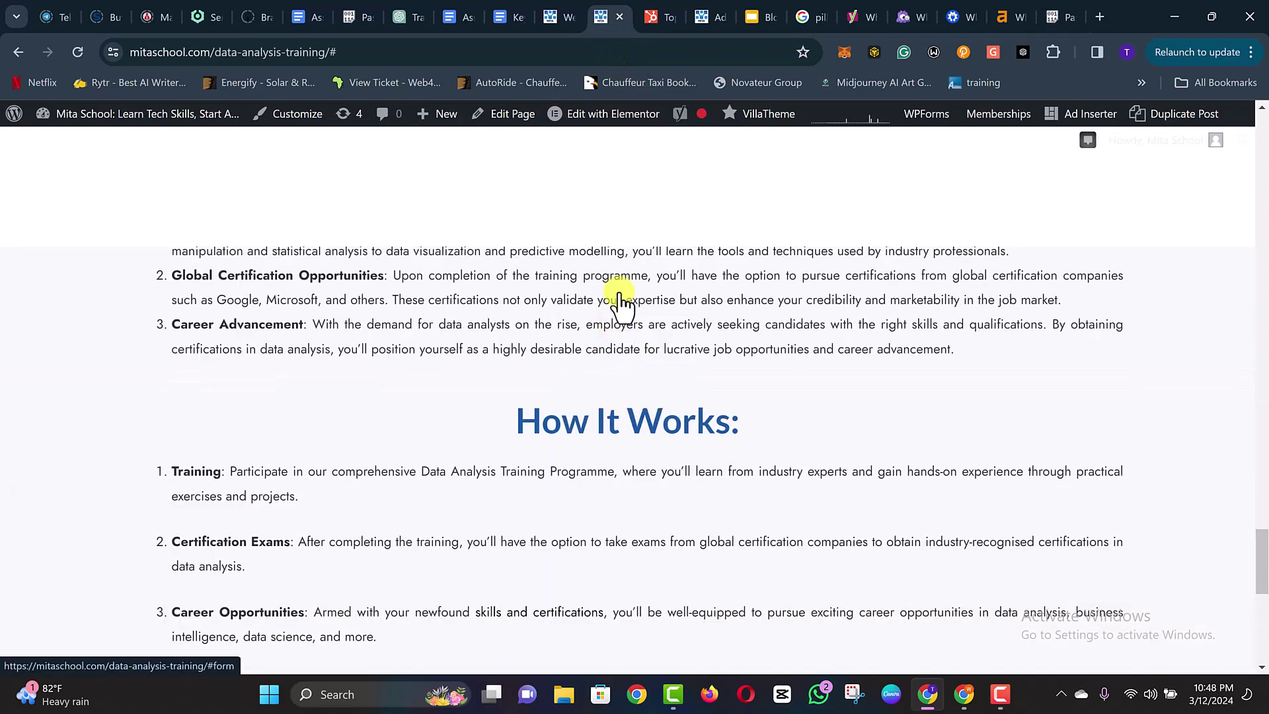
pyautogui.click(714, 14)
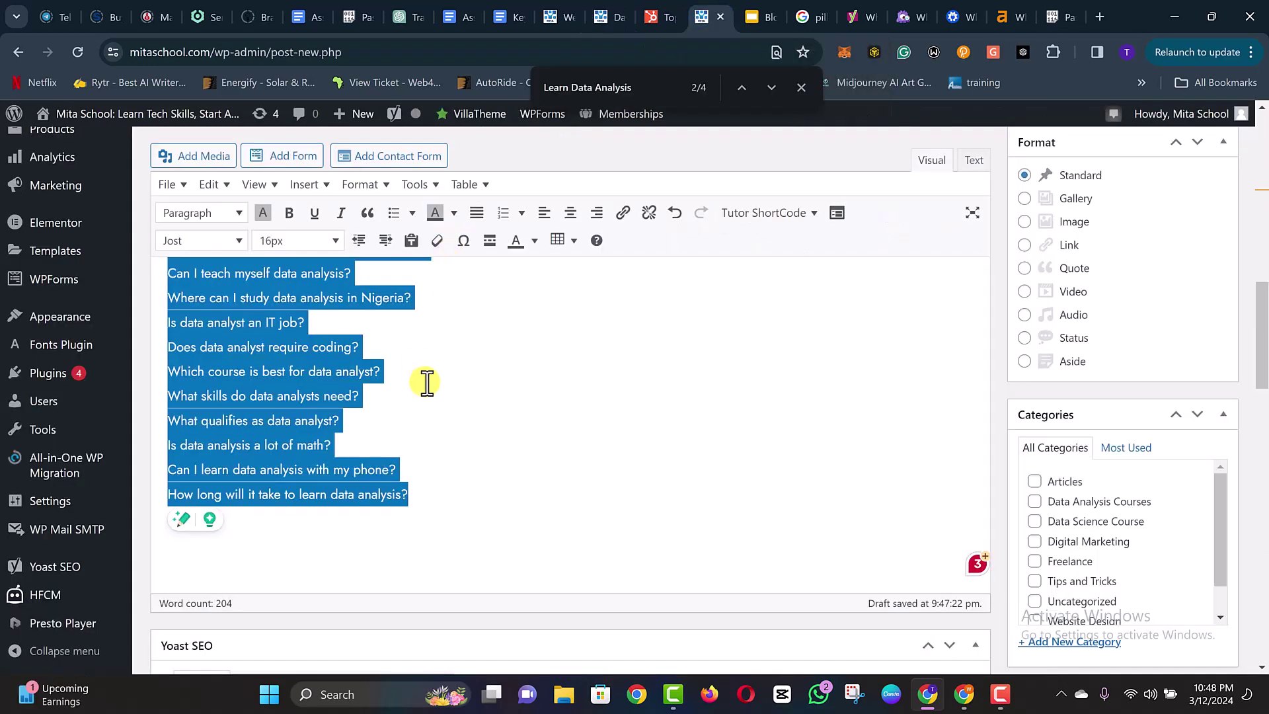
pyautogui.scroll(4, 385, 447)
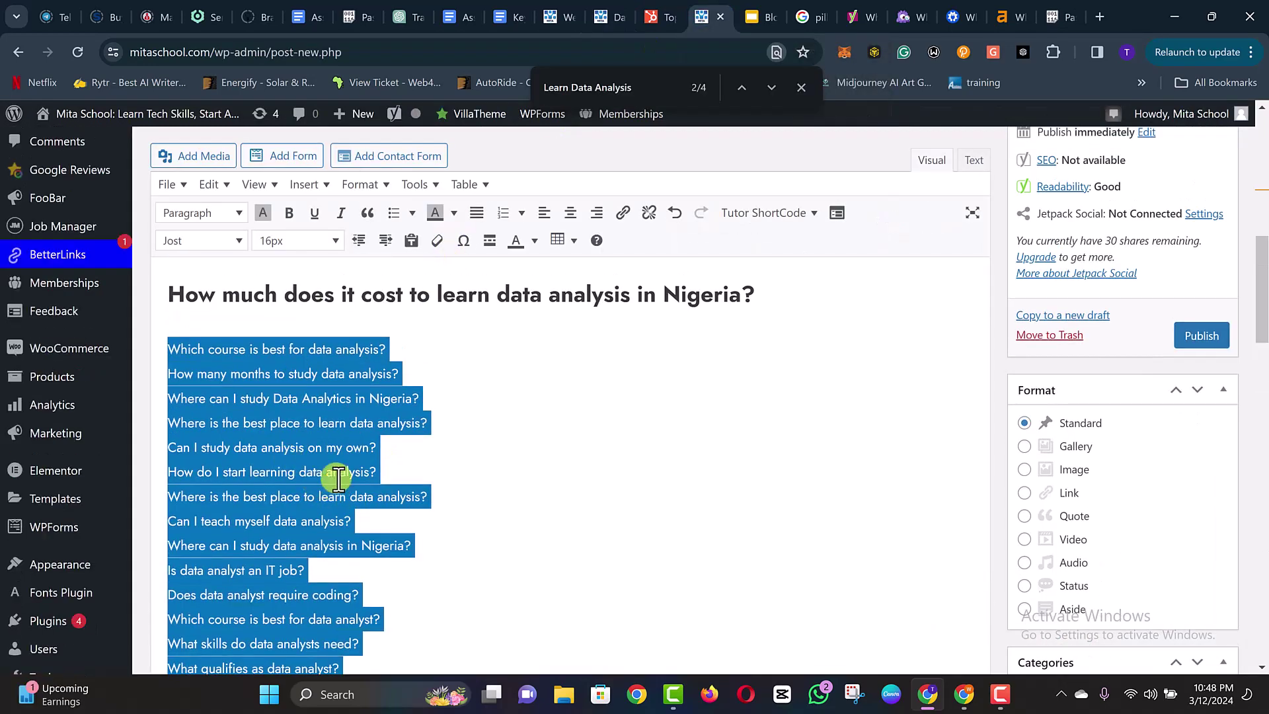
pyautogui.click(328, 483)
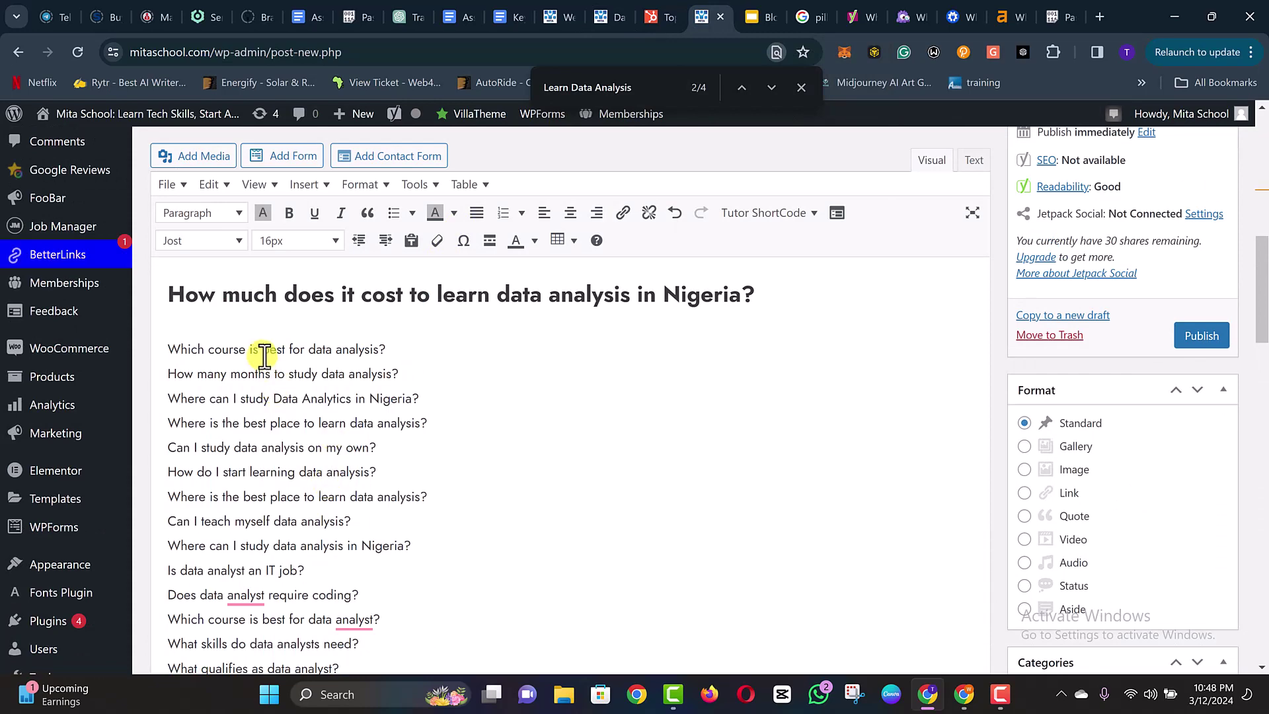
# - Delete "Which course is best for data analysis?", "Where can I study Data Analytics in Nigeria?" and the first "Where is the best place to learn data analysis?"
pyautogui.scroll(1, 265, 355)
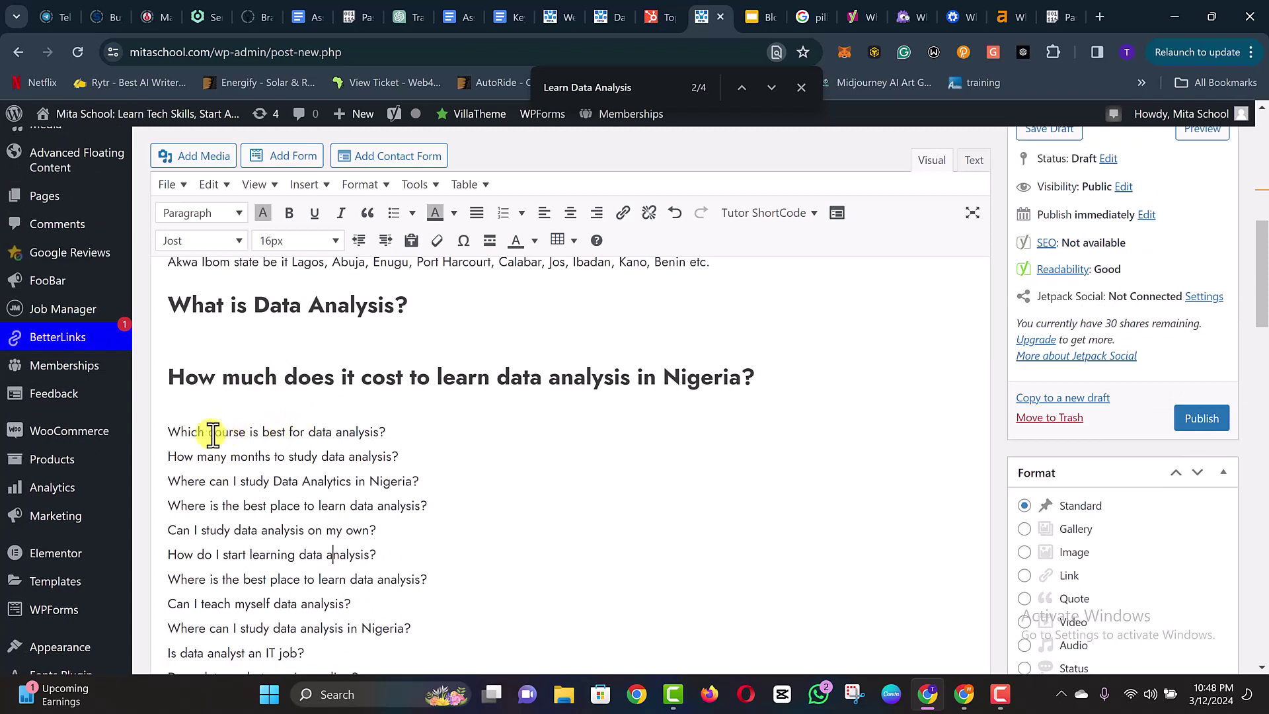
pyautogui.tripleClick(192, 434)
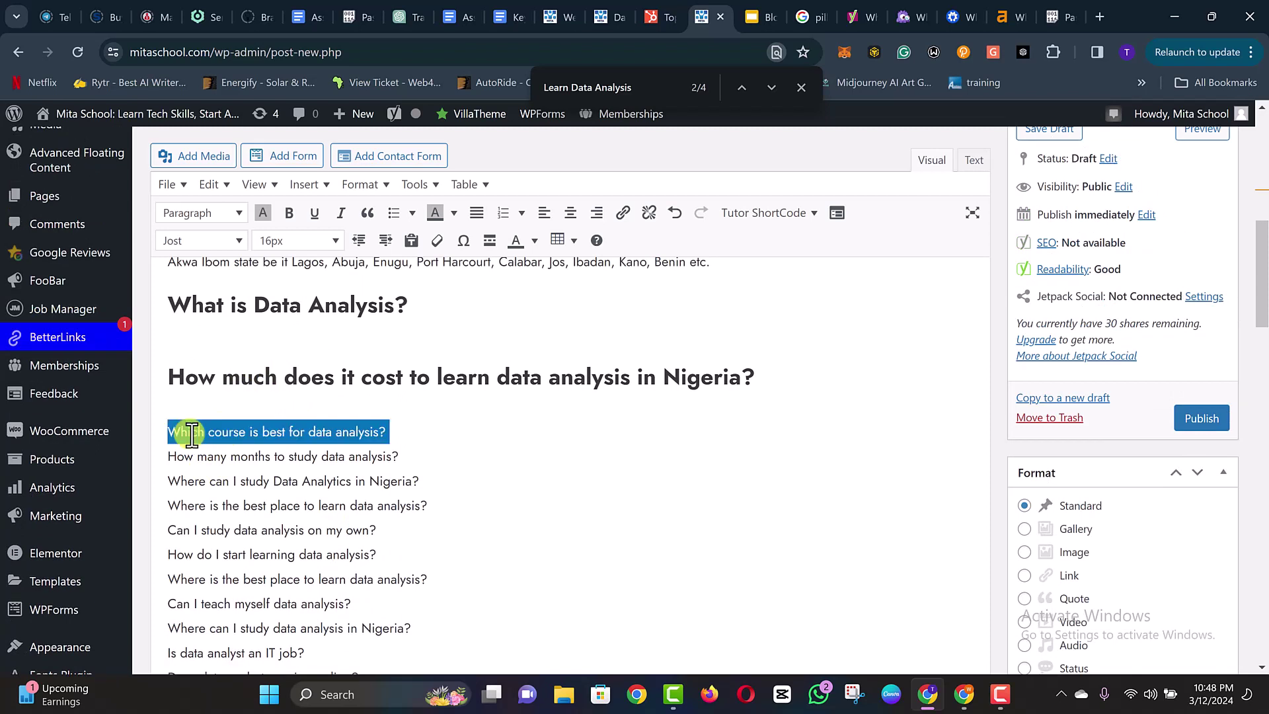
pyautogui.press('BackSpace')
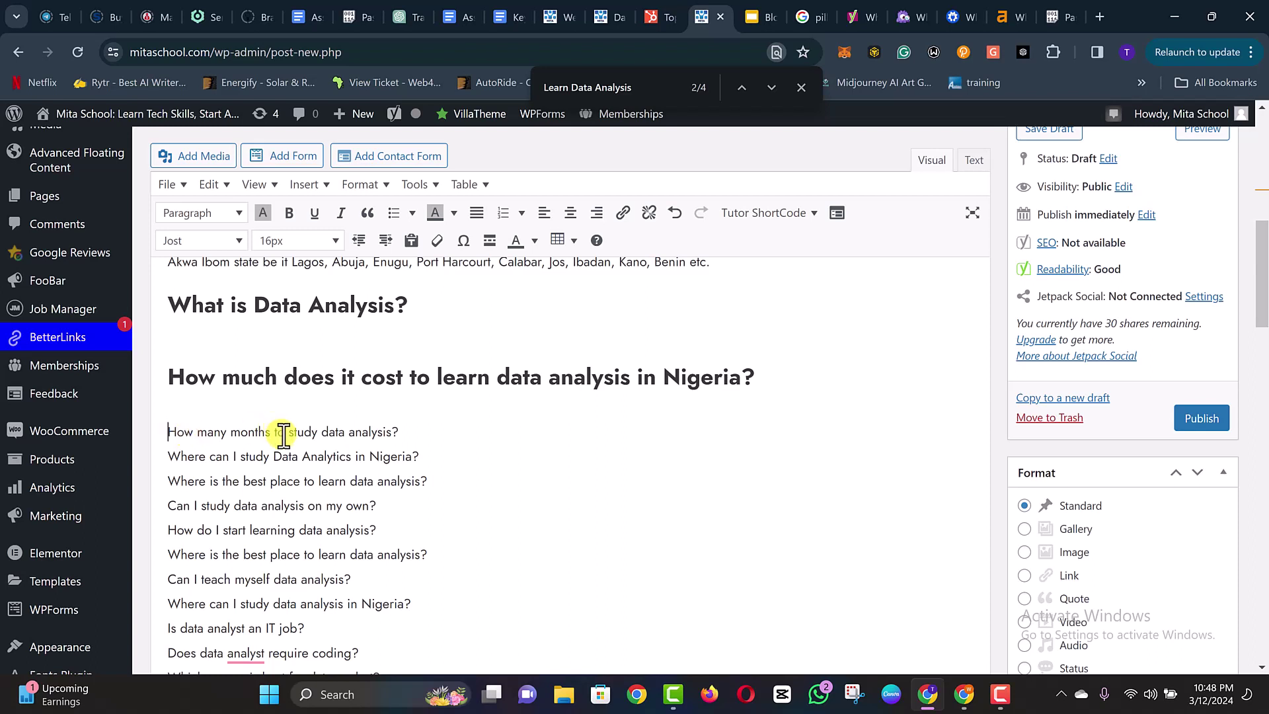
pyautogui.tripleClick(207, 457)
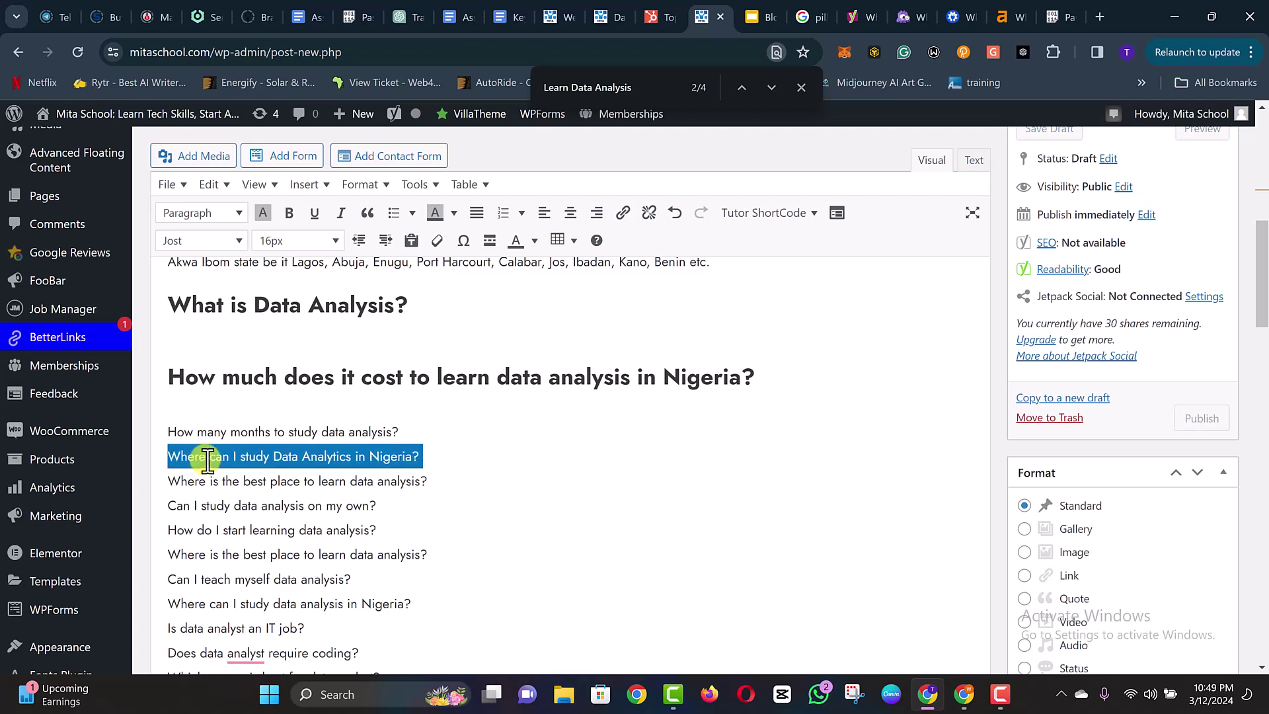
pyautogui.press('Delete')
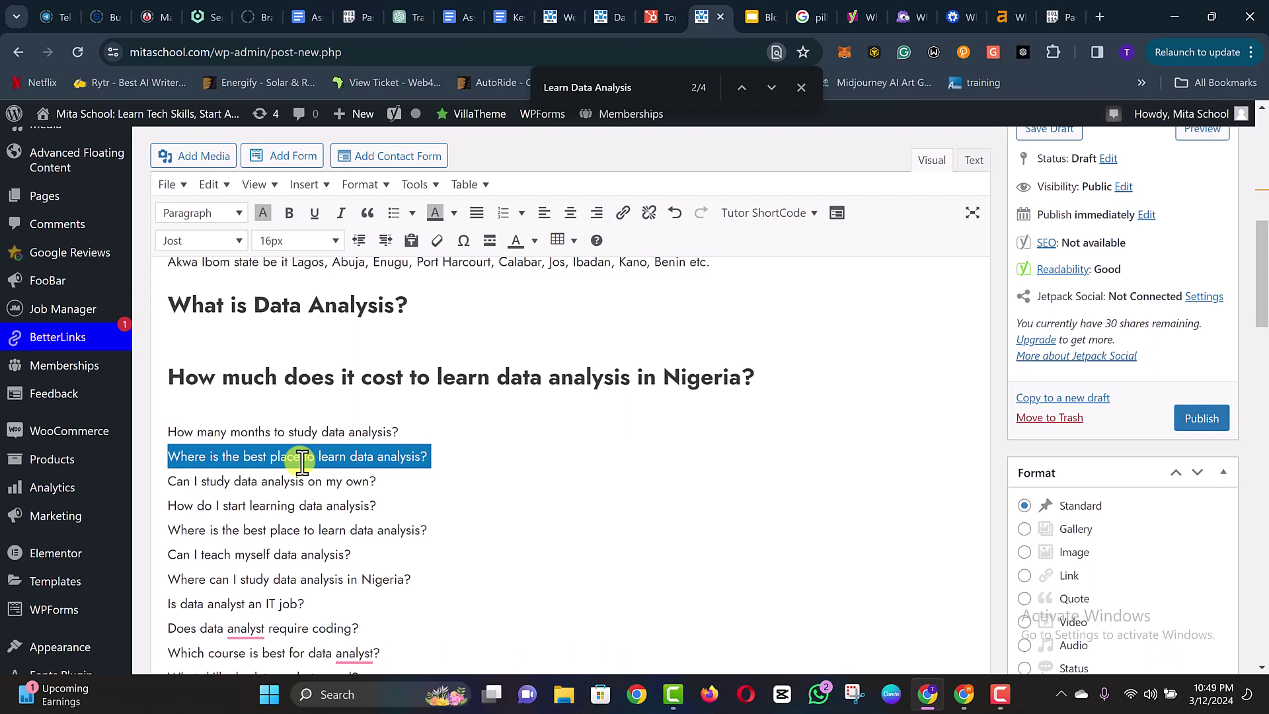
pyautogui.press('BackSpace')
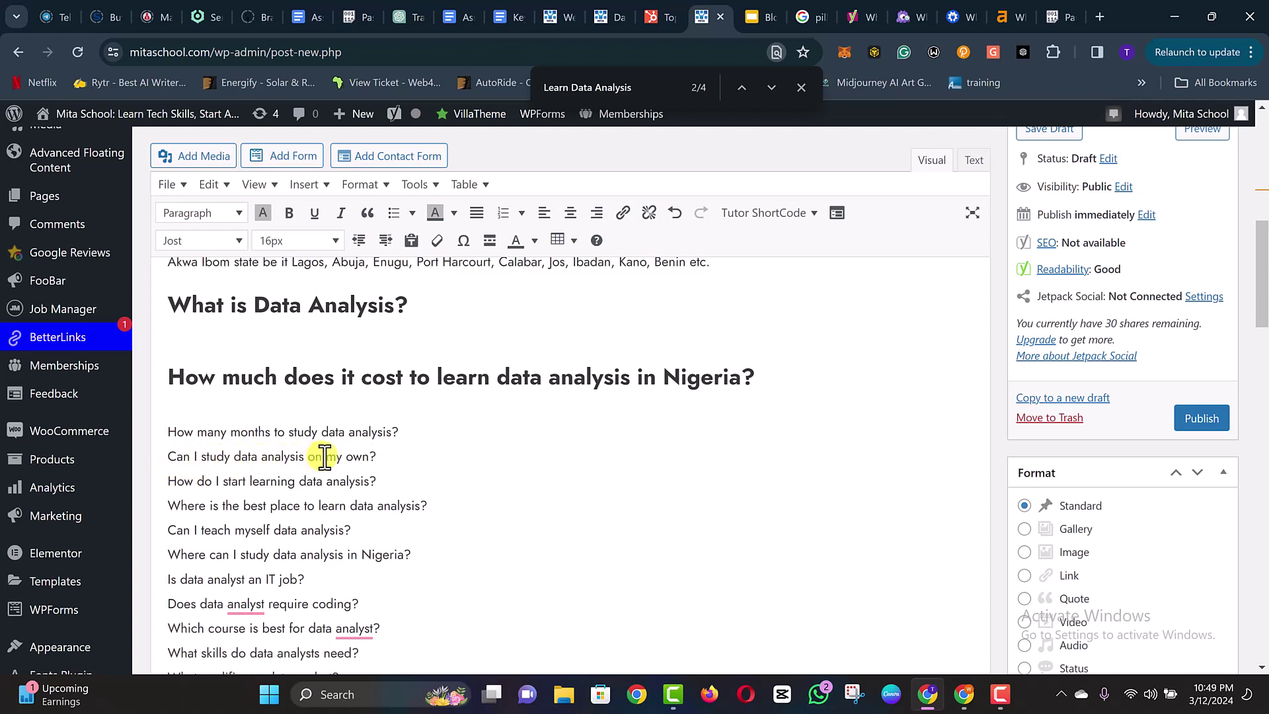
# - Delete "Can I study data analysis on my own?" and add a blank line below "How do I start learning data analysis?"
pyautogui.scroll(-1, 324, 456)
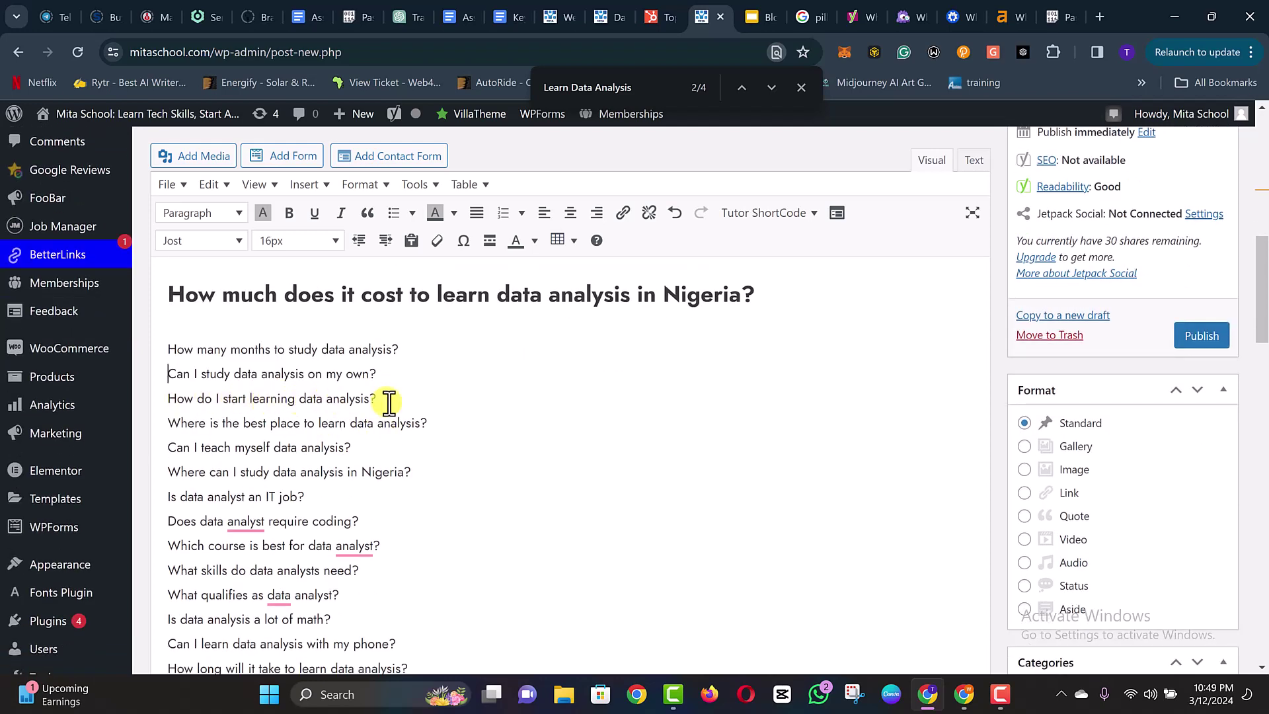
pyautogui.tripleClick(327, 374)
pyautogui.press('BackSpace')
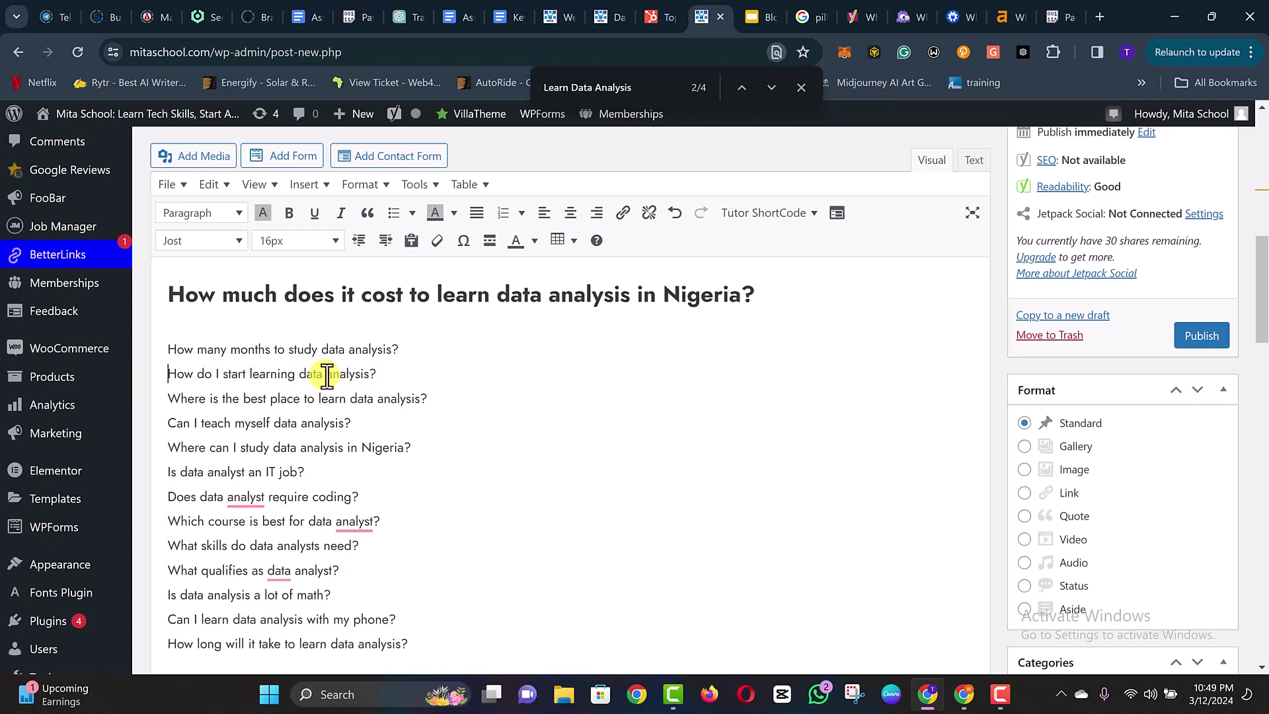
pyautogui.click(382, 378)
pyautogui.press('Return')
pyautogui.scroll(-1, 381, 382)
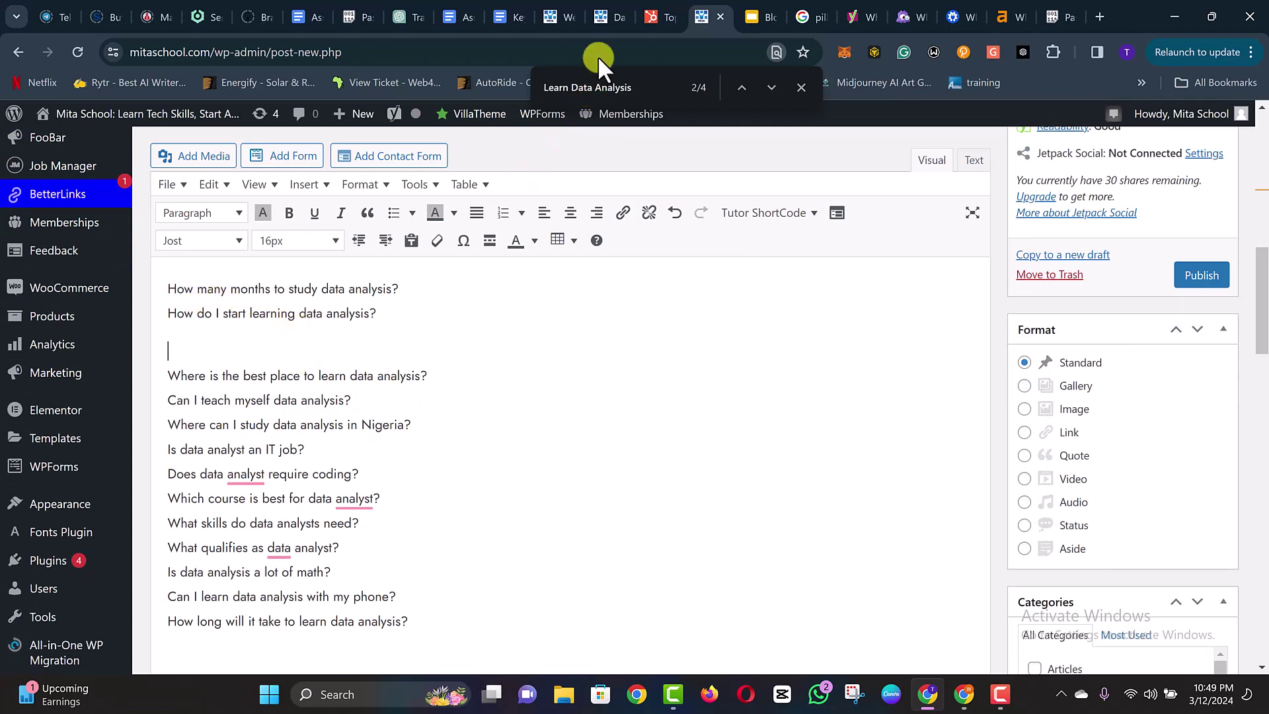
# - Review the certification and training importance sections of Mita School's data analysis page, and return to the post draft
pyautogui.click(609, 10)
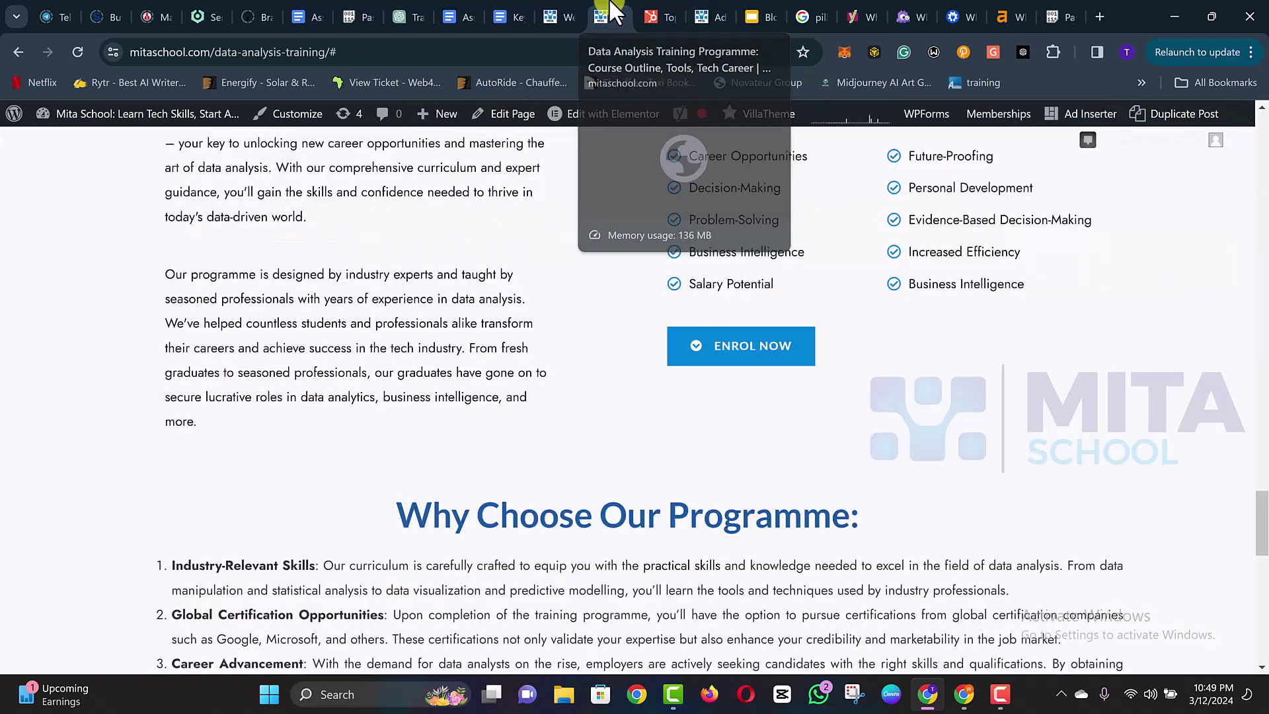
pyautogui.scroll(1, 580, 325)
pyautogui.scroll(5, 580, 325)
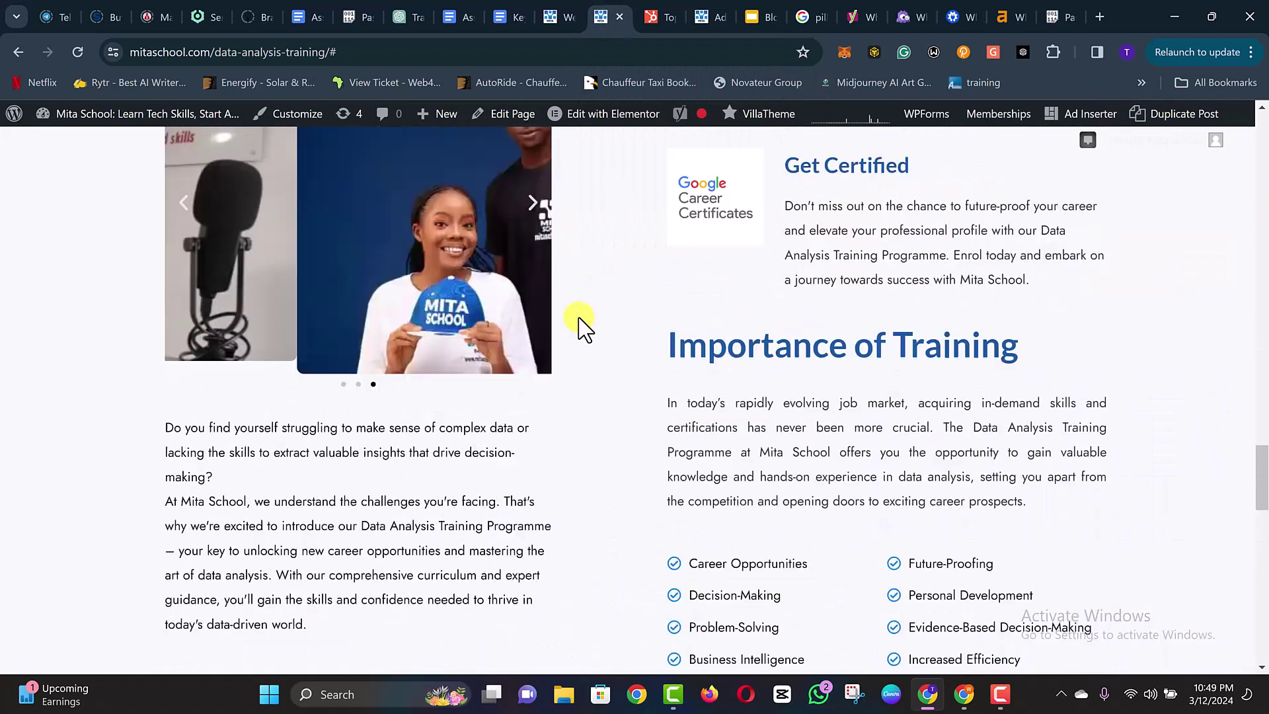
pyautogui.click(706, 10)
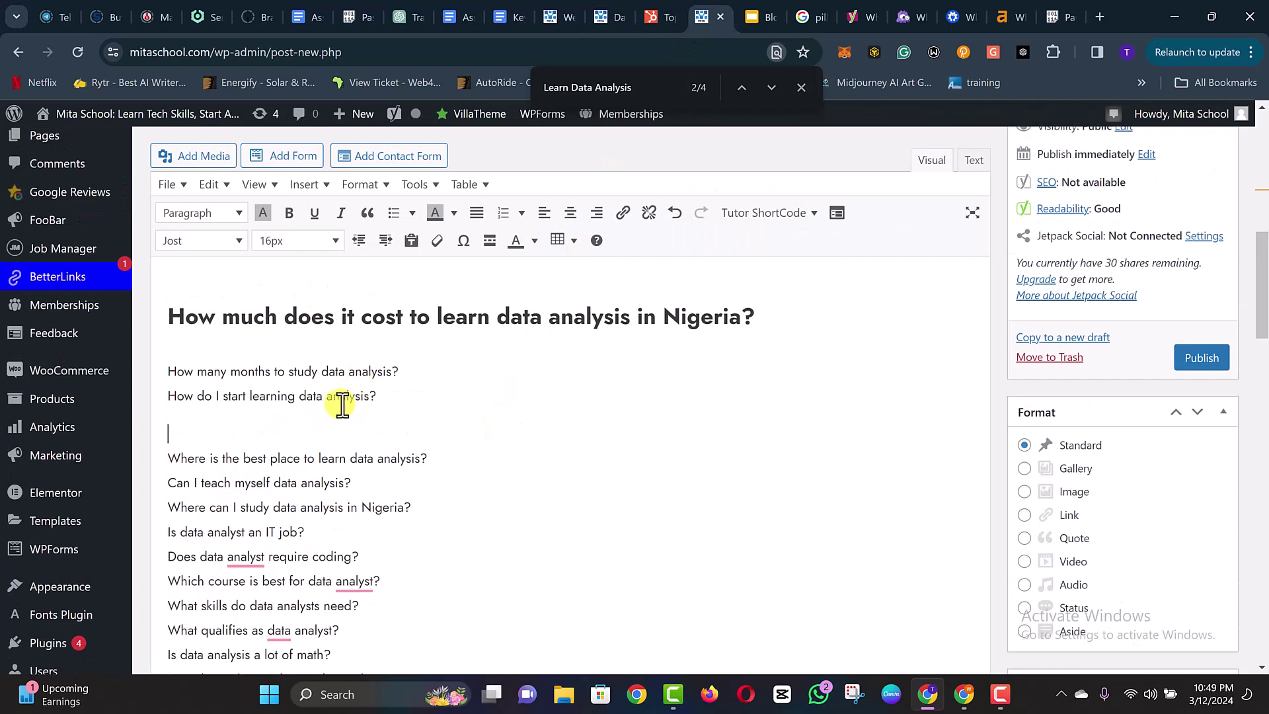
# - Format "How many months to study data analysis?" and "How do I start learning data analysis?" as Heading 2
pyautogui.click(334, 395)
pyautogui.click(221, 225)
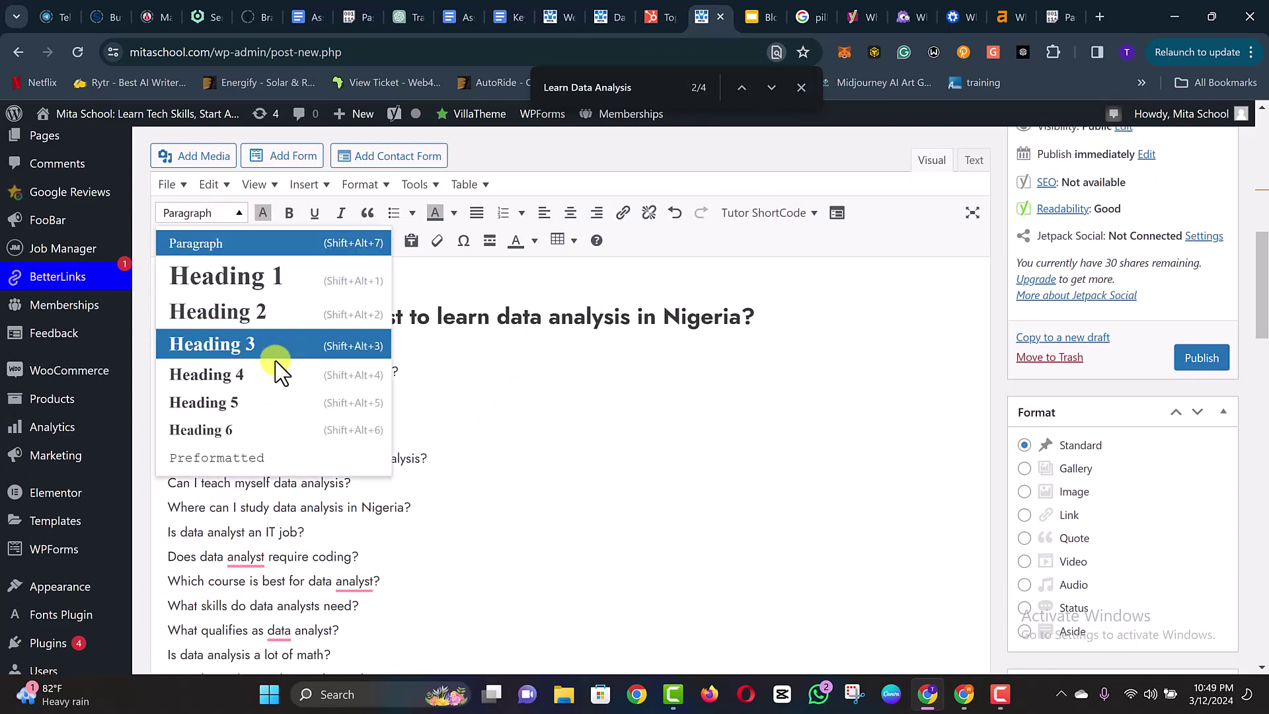
pyautogui.click(269, 311)
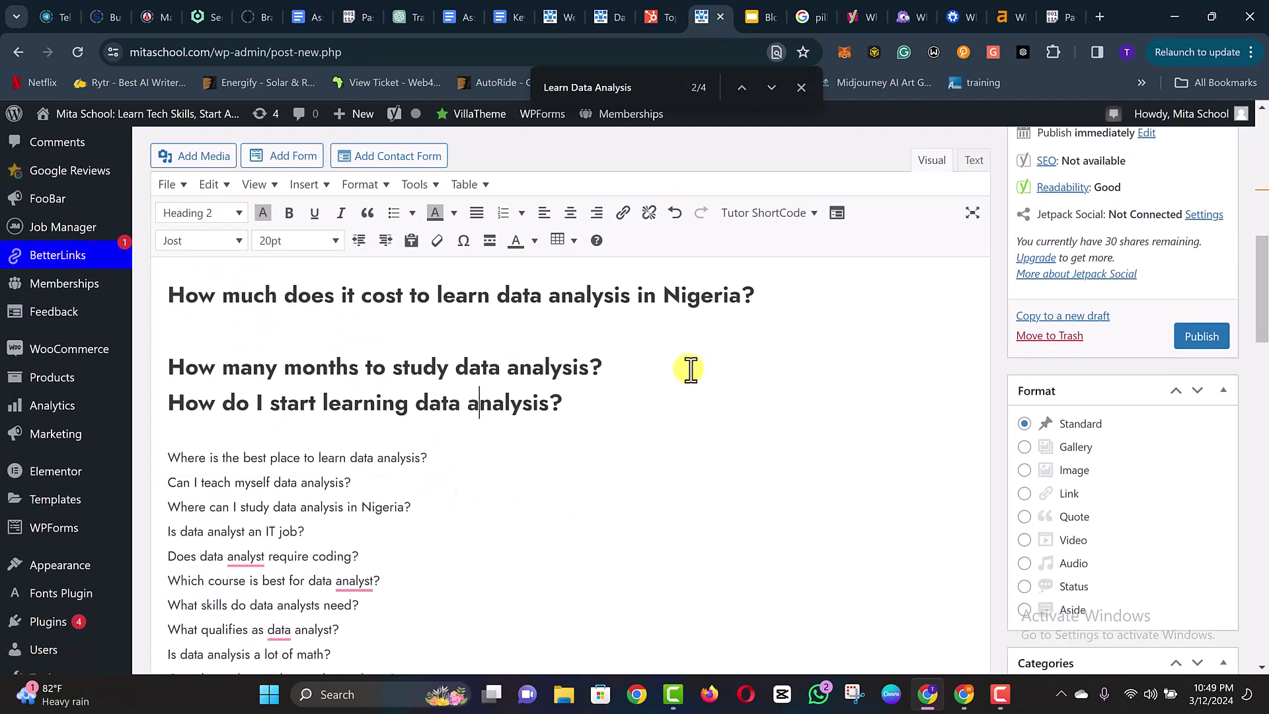
pyautogui.click(688, 368)
# - Write "To learn, simply enrol in our data Analysis training at Mita School" beneath the "How do I start learning data analysis?" heading
pyautogui.click(212, 431)
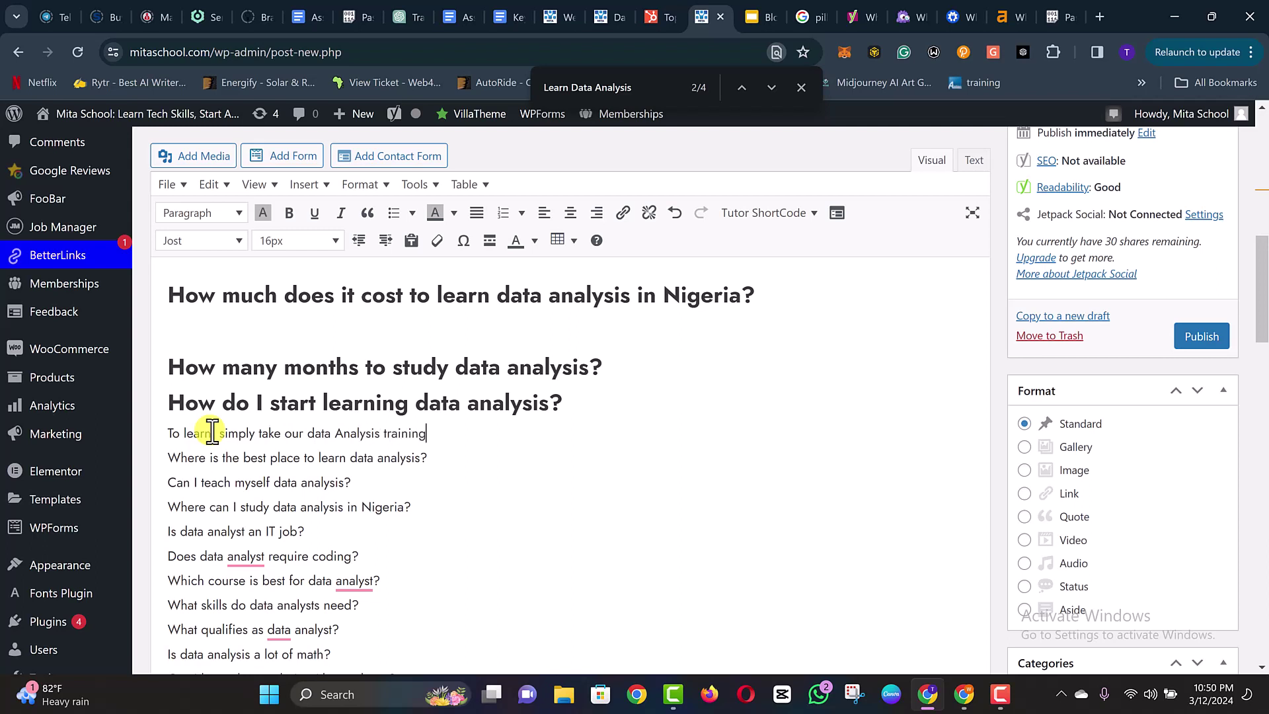
pyautogui.click(214, 433)
pyautogui.write(',')
pyautogui.moveTo(259, 434); pyautogui.dragTo(278, 434)
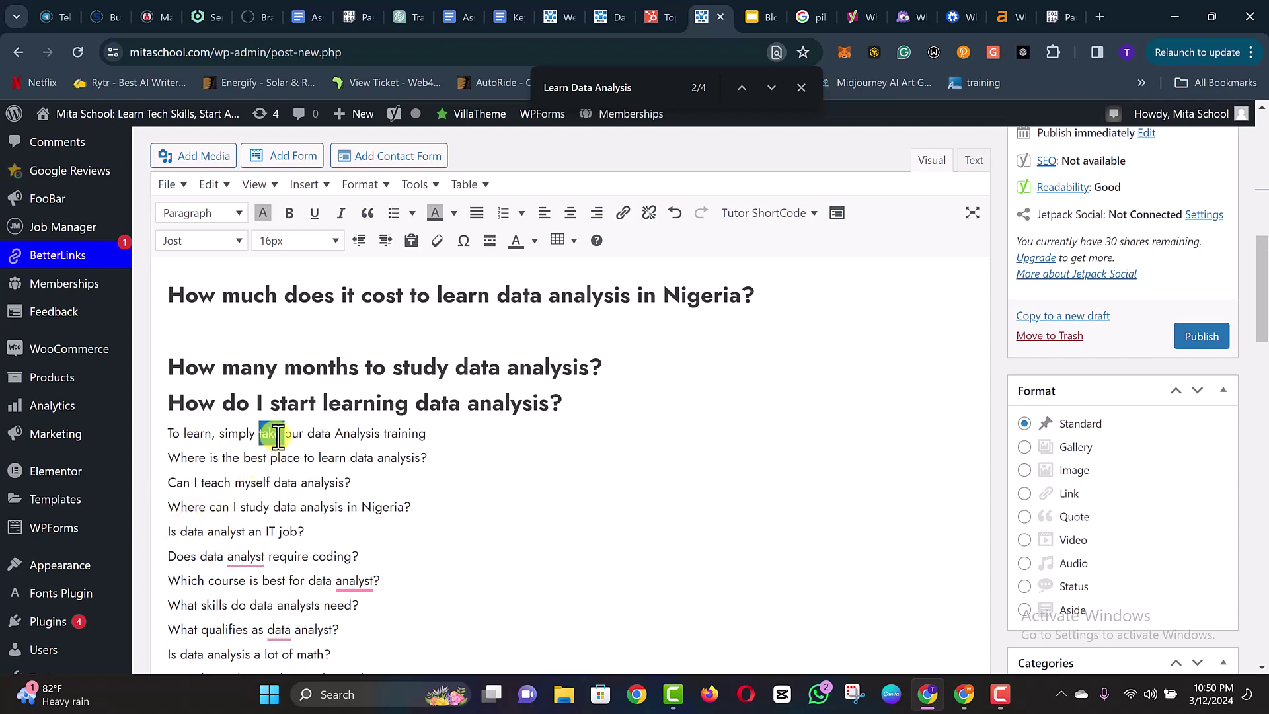
pyautogui.write('enrol')
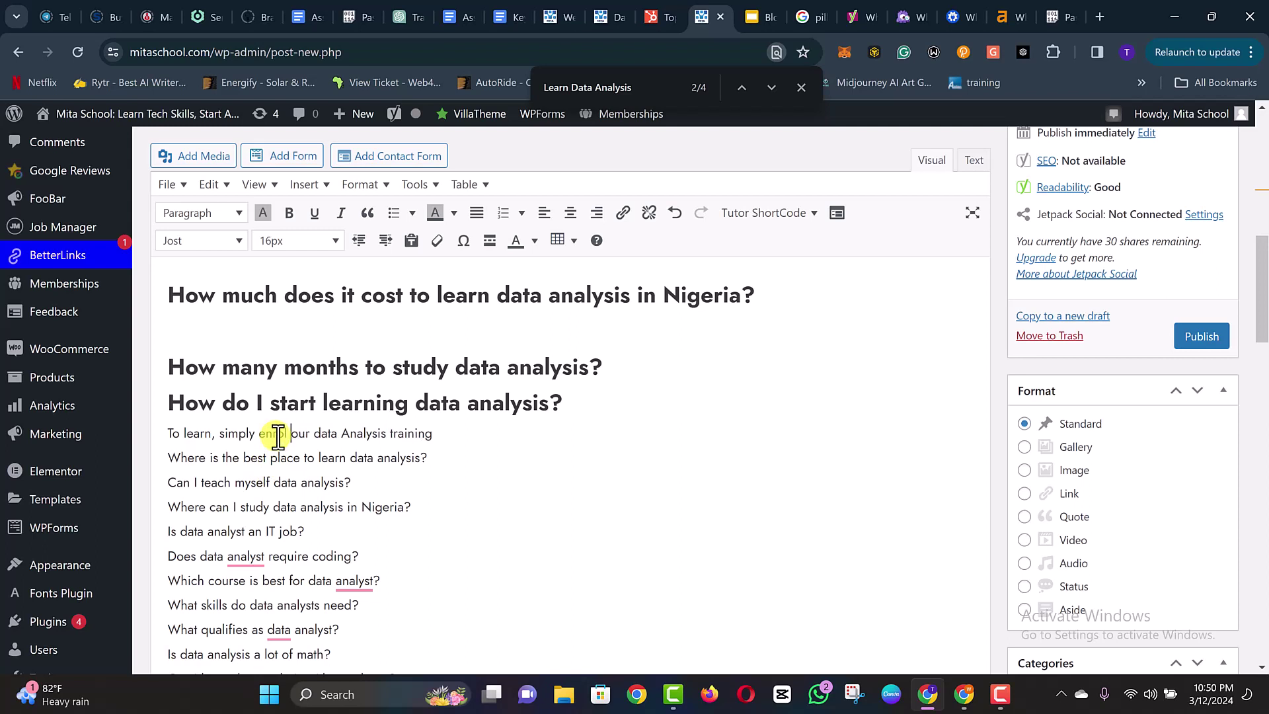
pyautogui.write(' in')
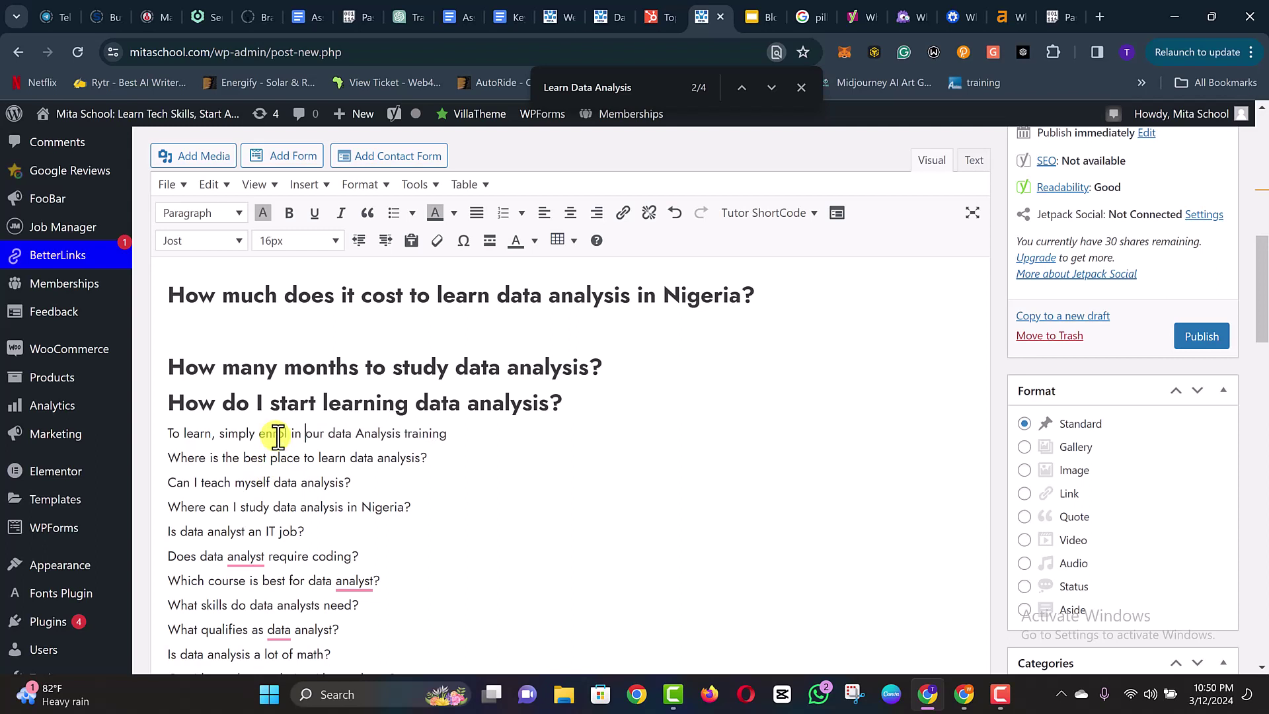
pyautogui.click(480, 433)
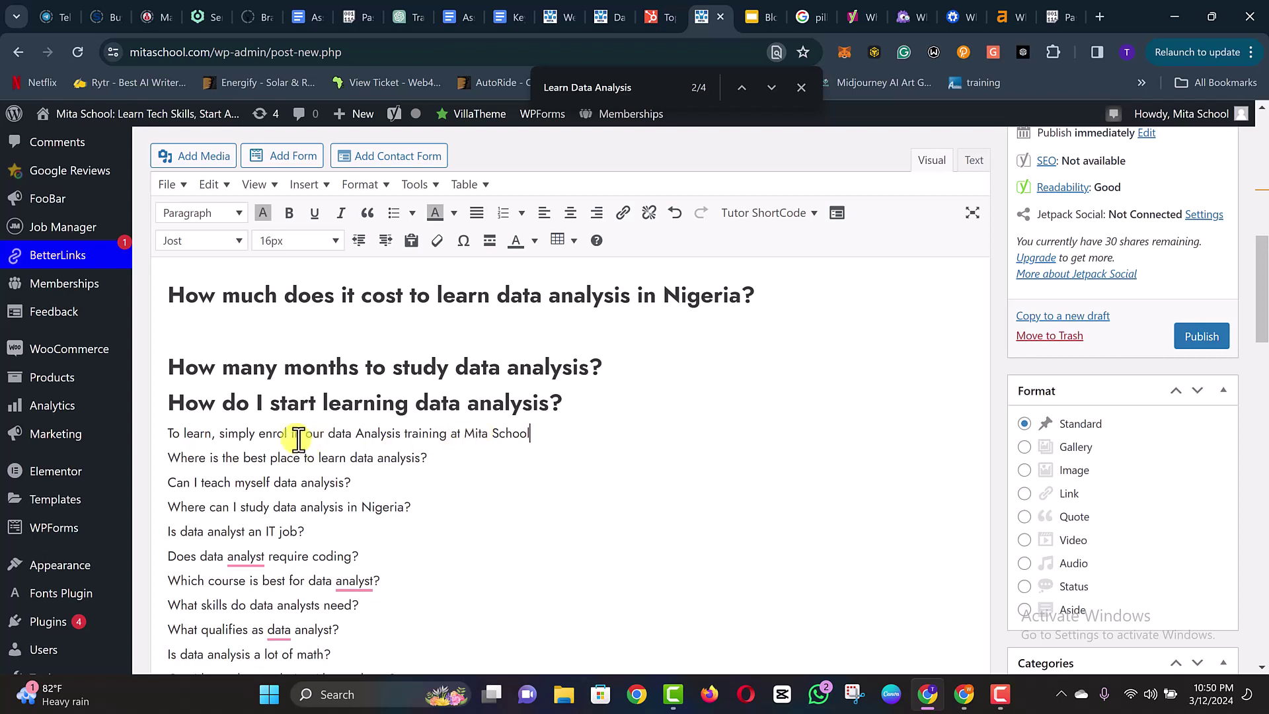
# - Make the word "enrol" bold in the sentence about the Mita School training
pyautogui.click(569, 430)
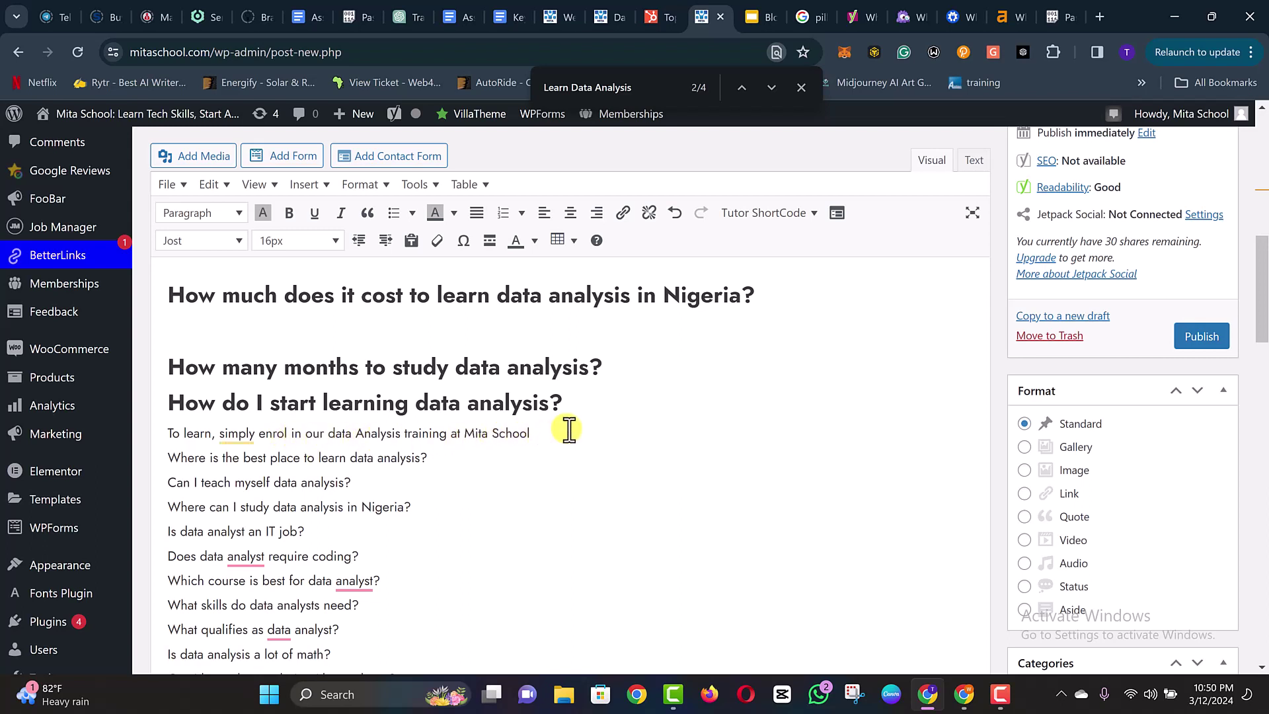
pyautogui.doubleClick(272, 433)
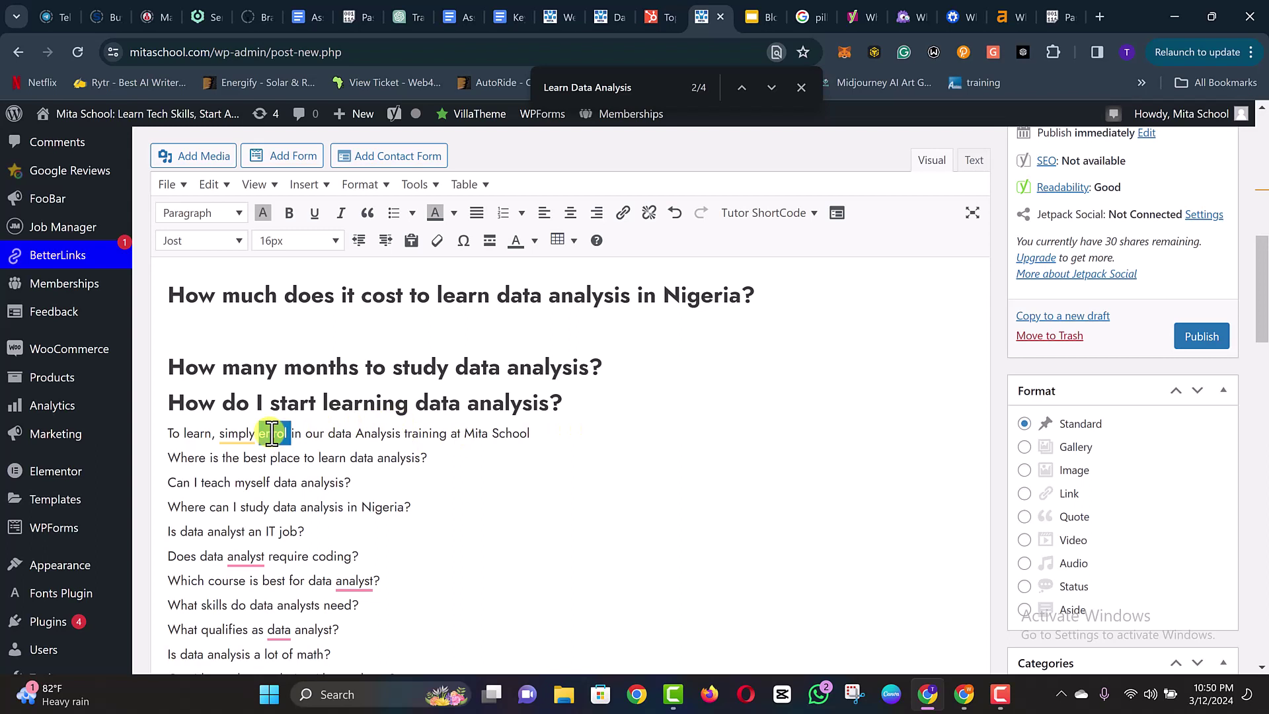
pyautogui.hotkey('ctrl', 'b')
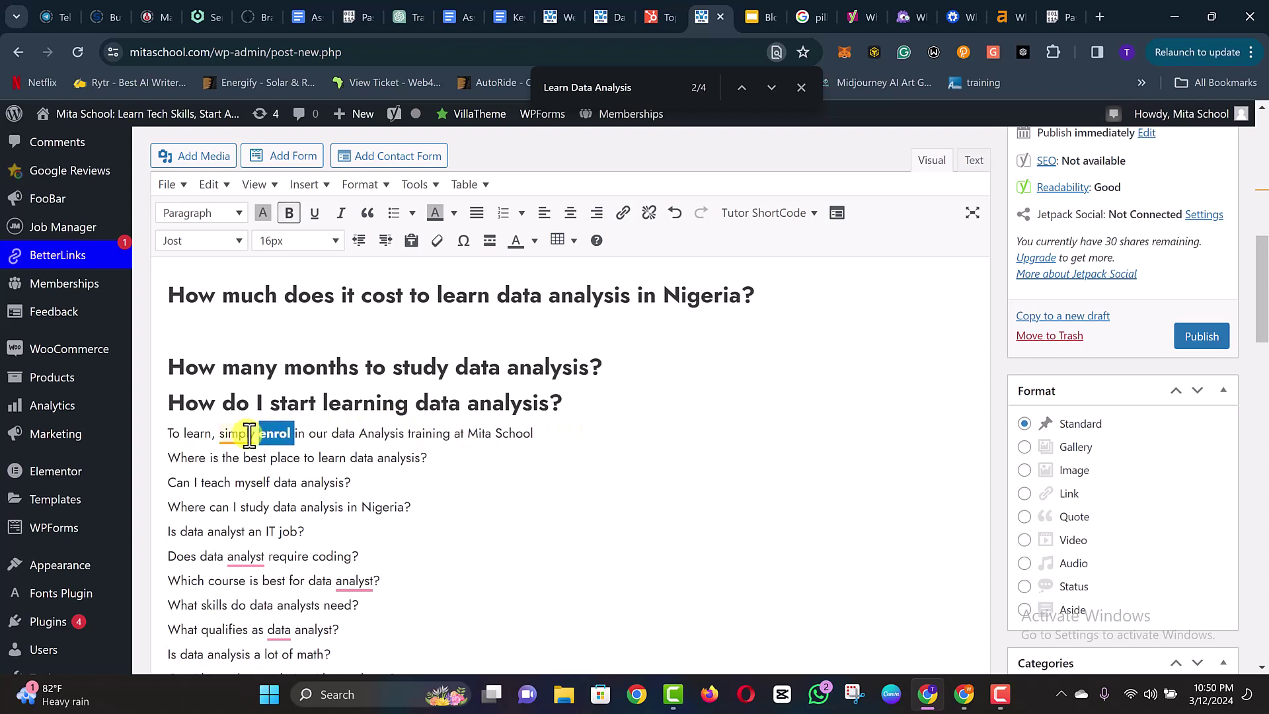
pyautogui.click(276, 431)
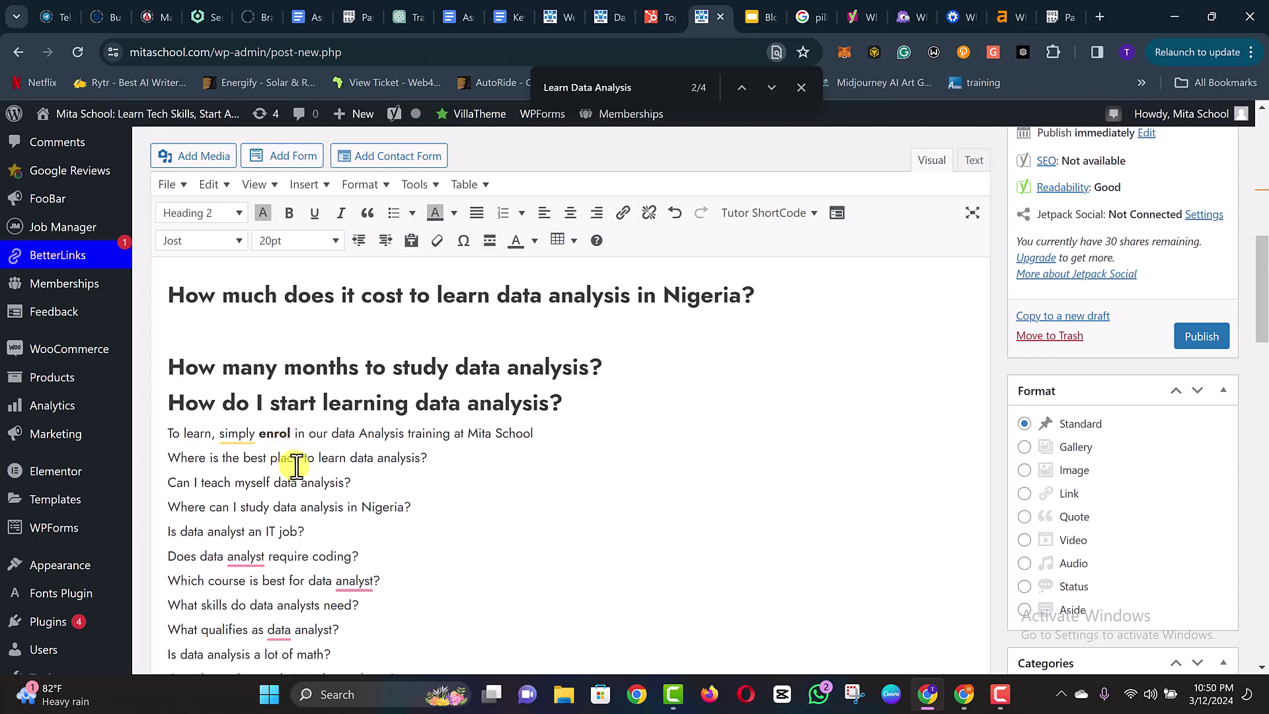
# - Copy the link address of the Student Enrollment Form listed under Ongoing Trainings on Mita School's data analysis page
pyautogui.click(771, 14)
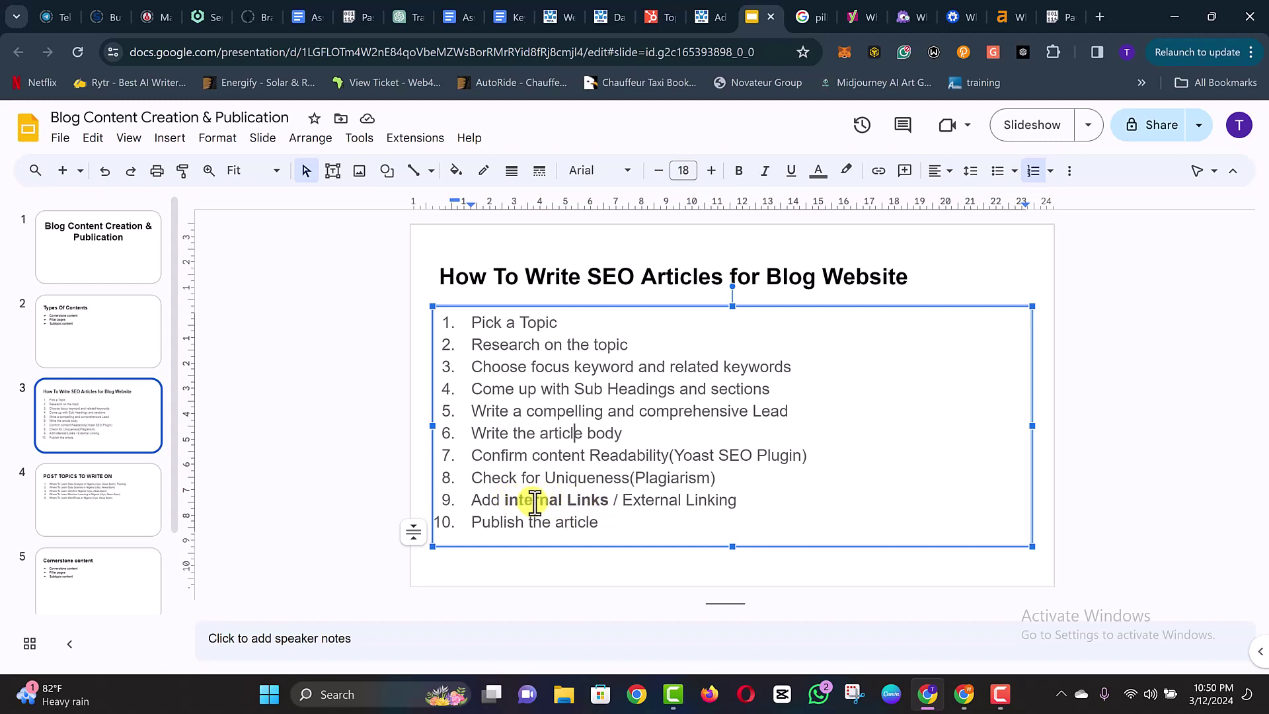
pyautogui.click(607, 15)
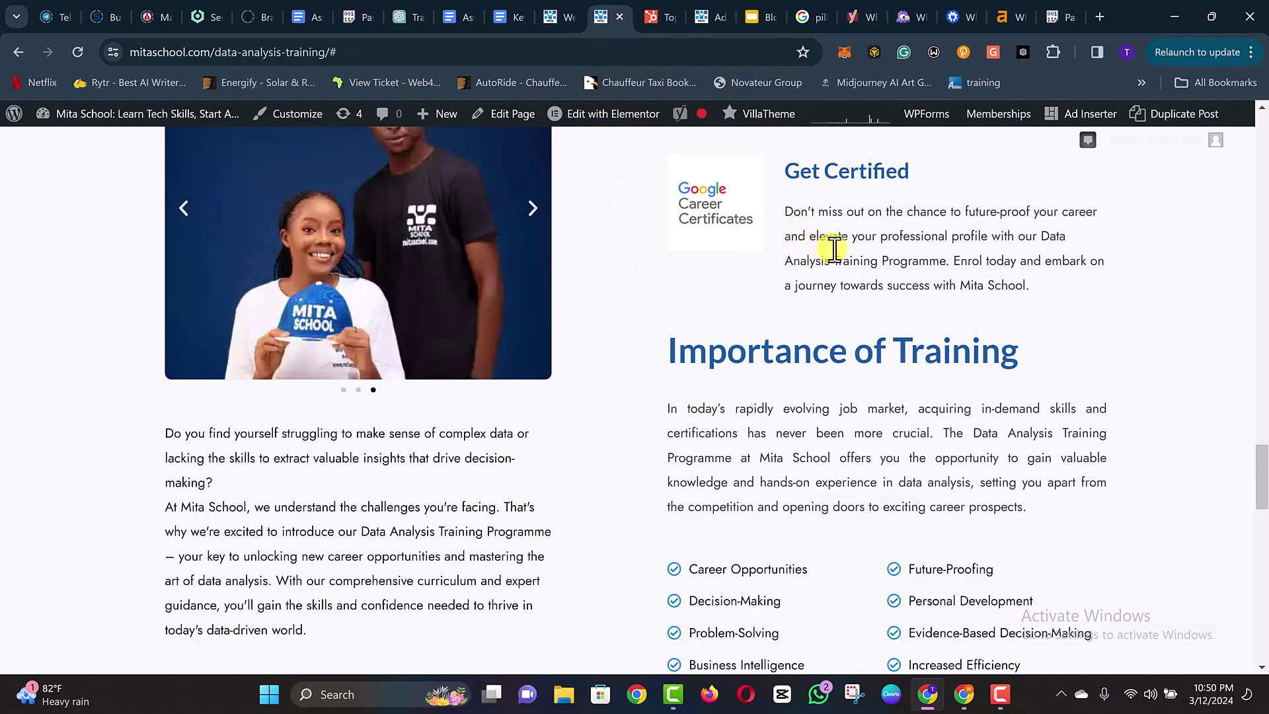
pyautogui.scroll(5, 853, 253)
pyautogui.scroll(15, 853, 253)
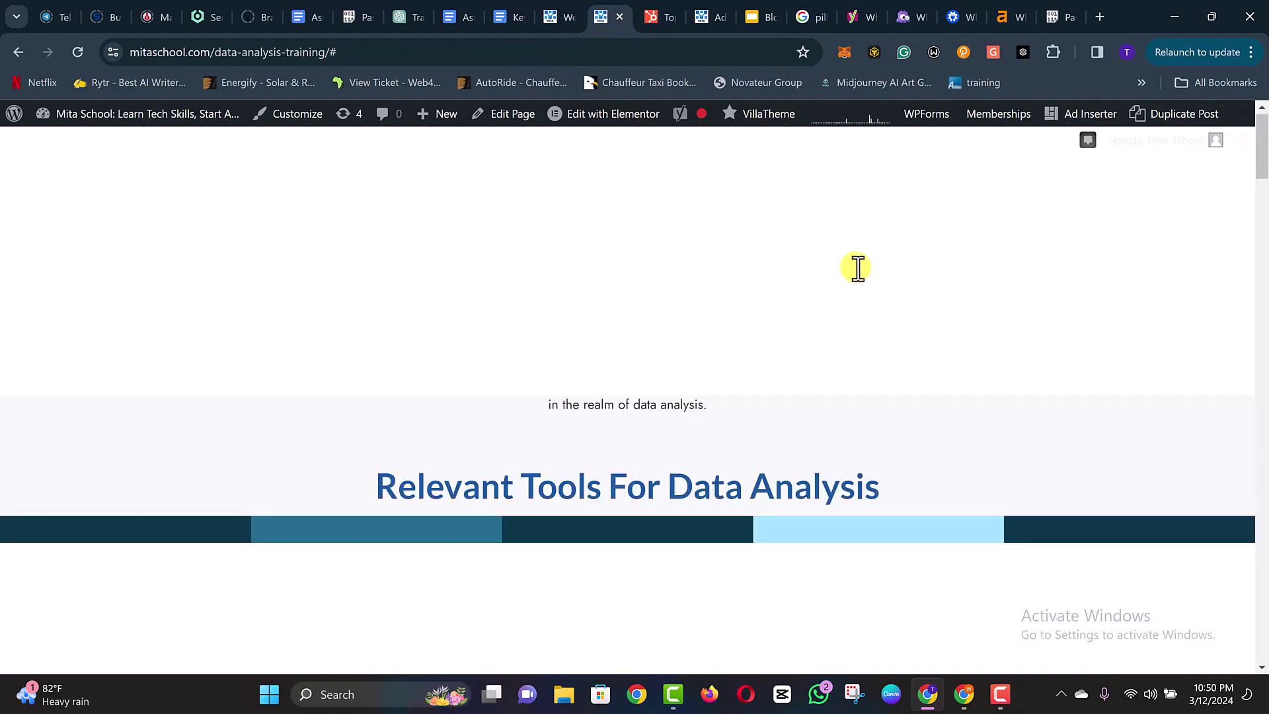
pyautogui.moveTo(850, 187)
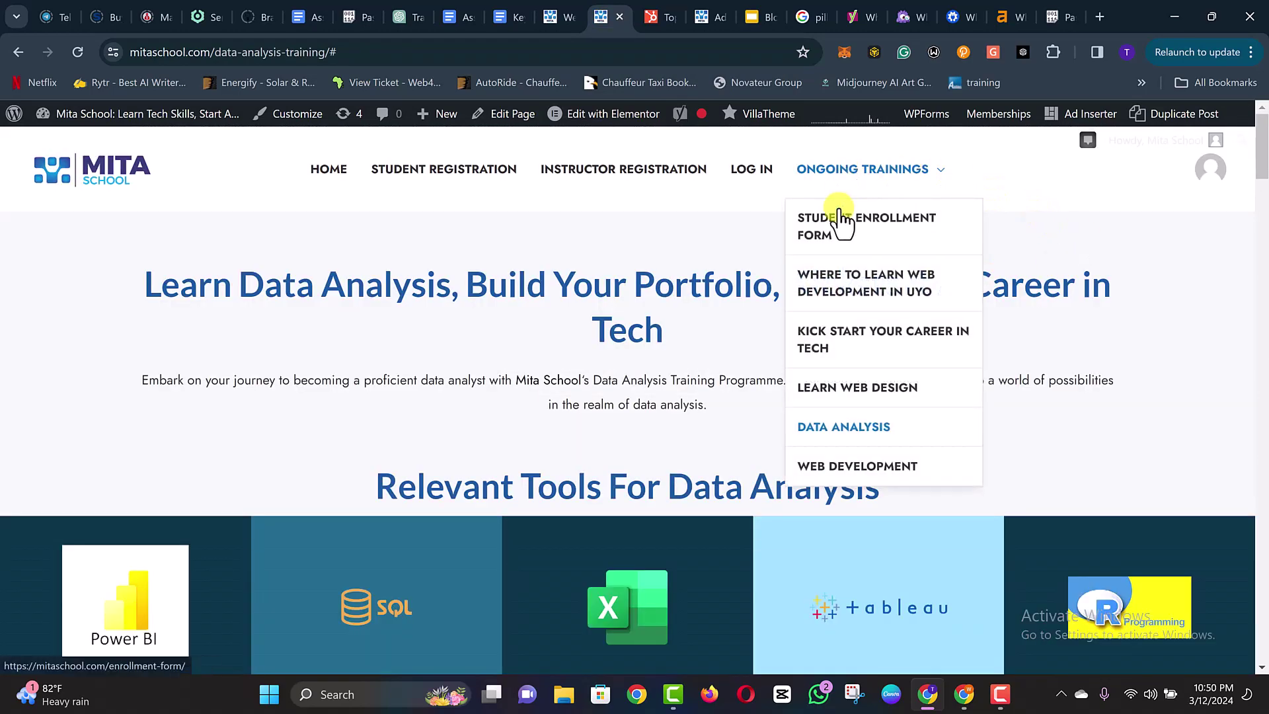
pyautogui.rightClick(813, 220)
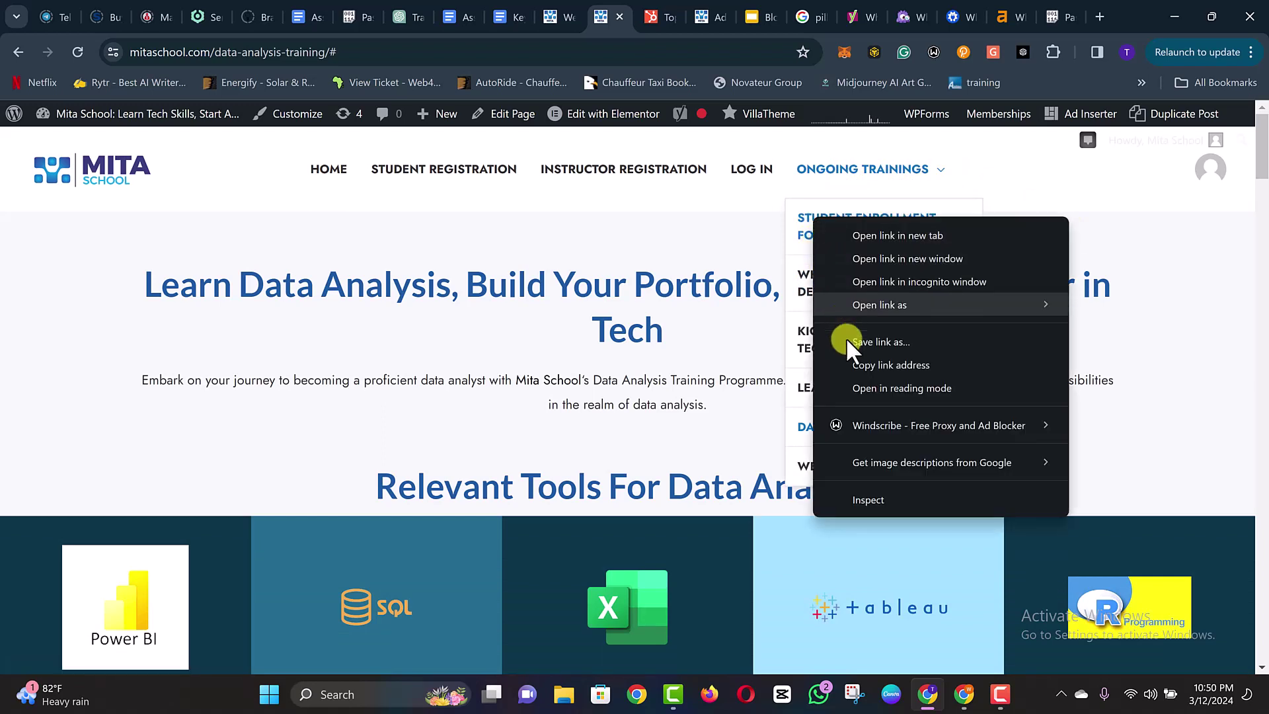
pyautogui.click(859, 365)
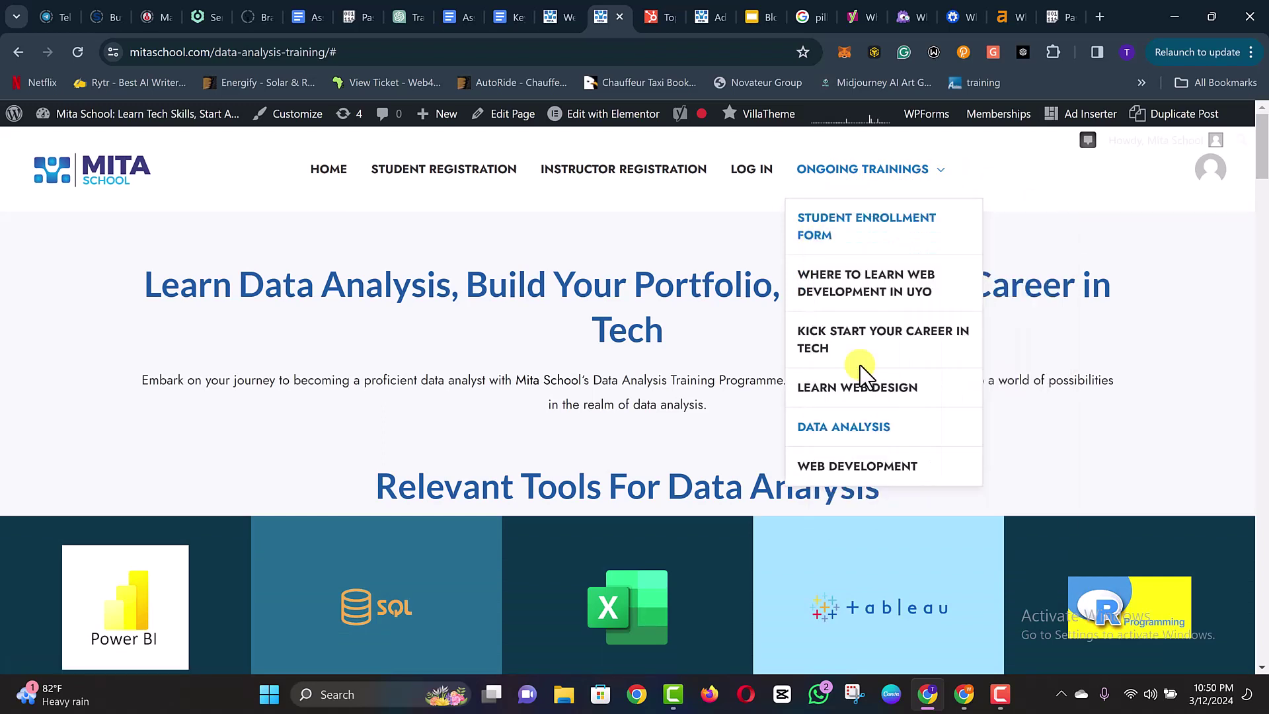
pyautogui.click(717, 14)
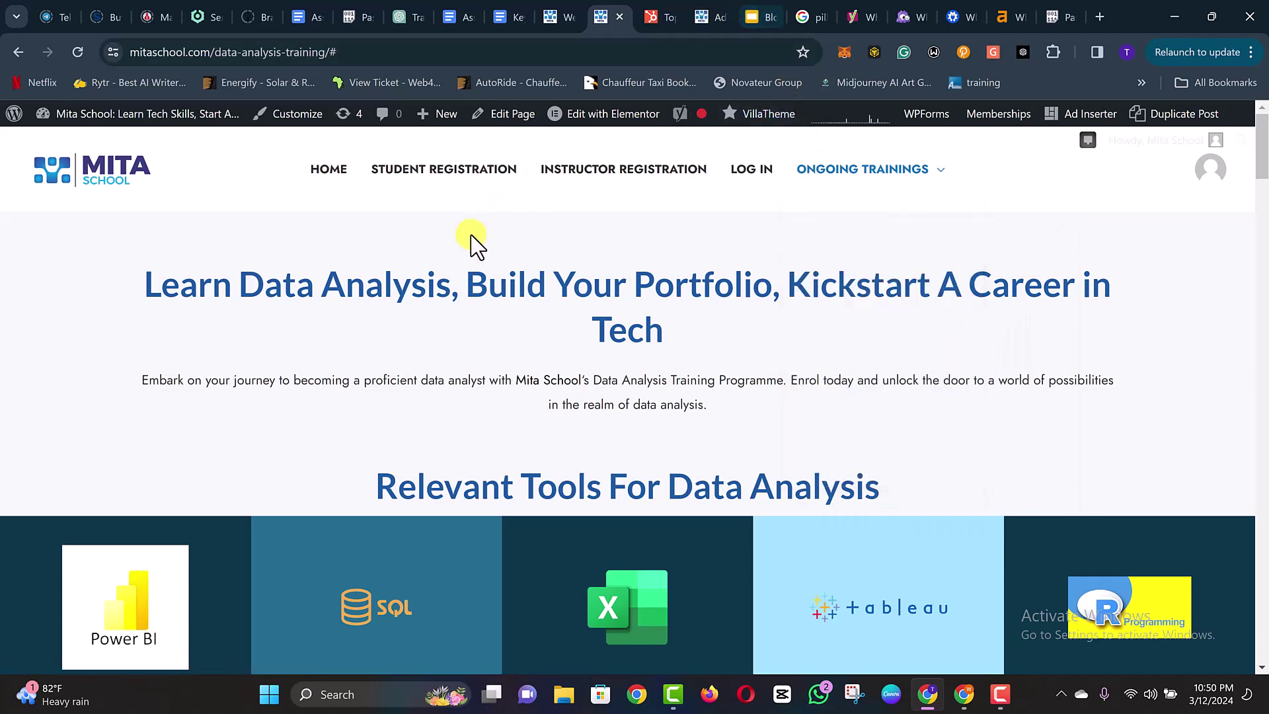
pyautogui.doubleClick(268, 433)
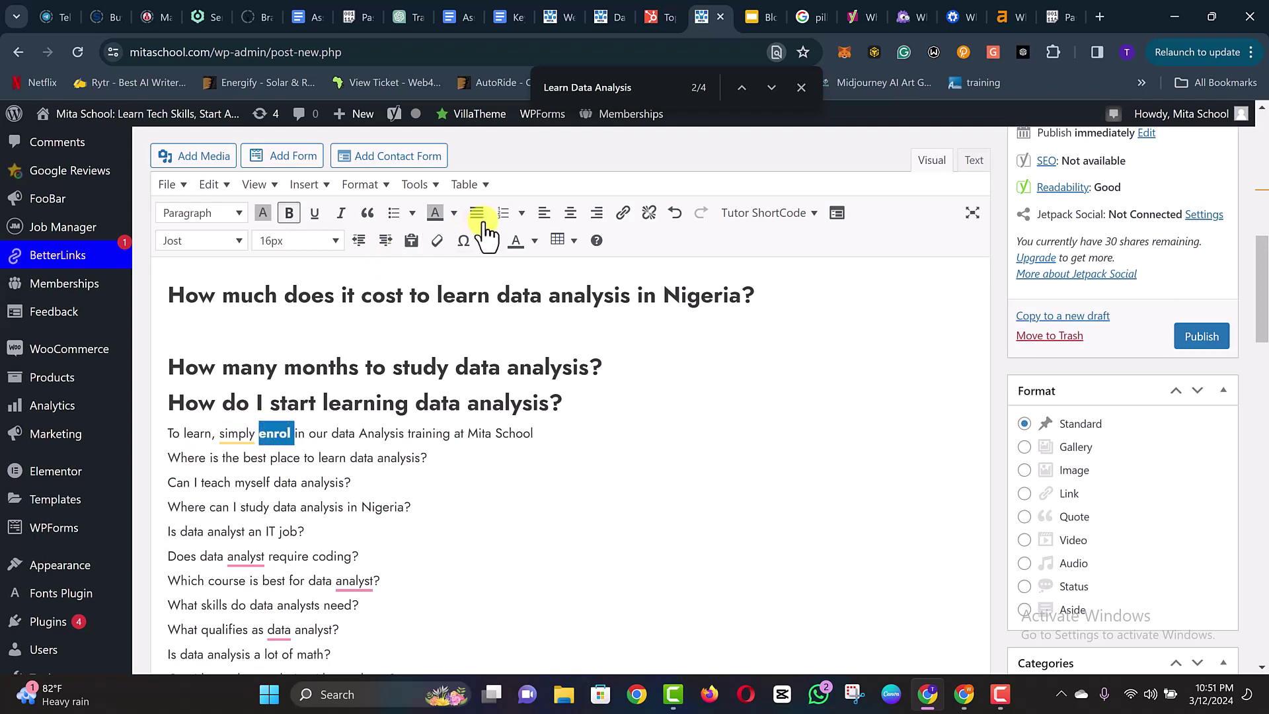
pyautogui.click(624, 214)
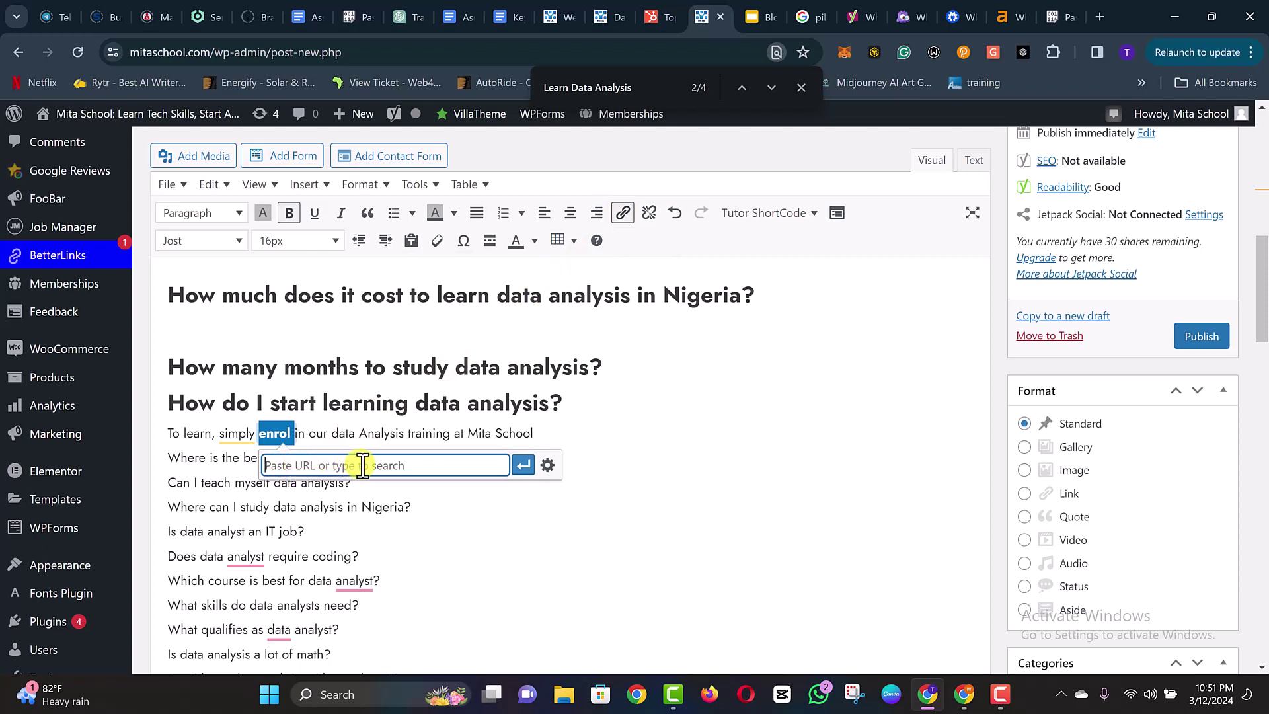
pyautogui.hotkey('ctrl', 'v')
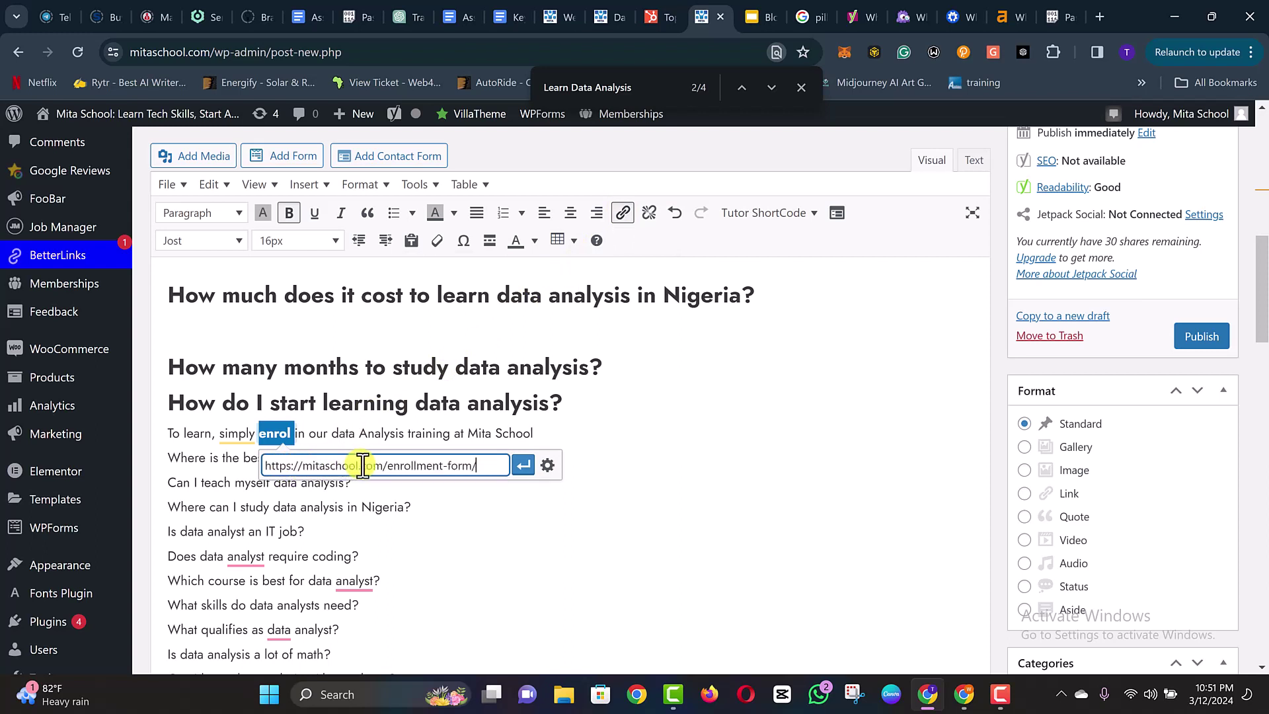
pyautogui.click(524, 473)
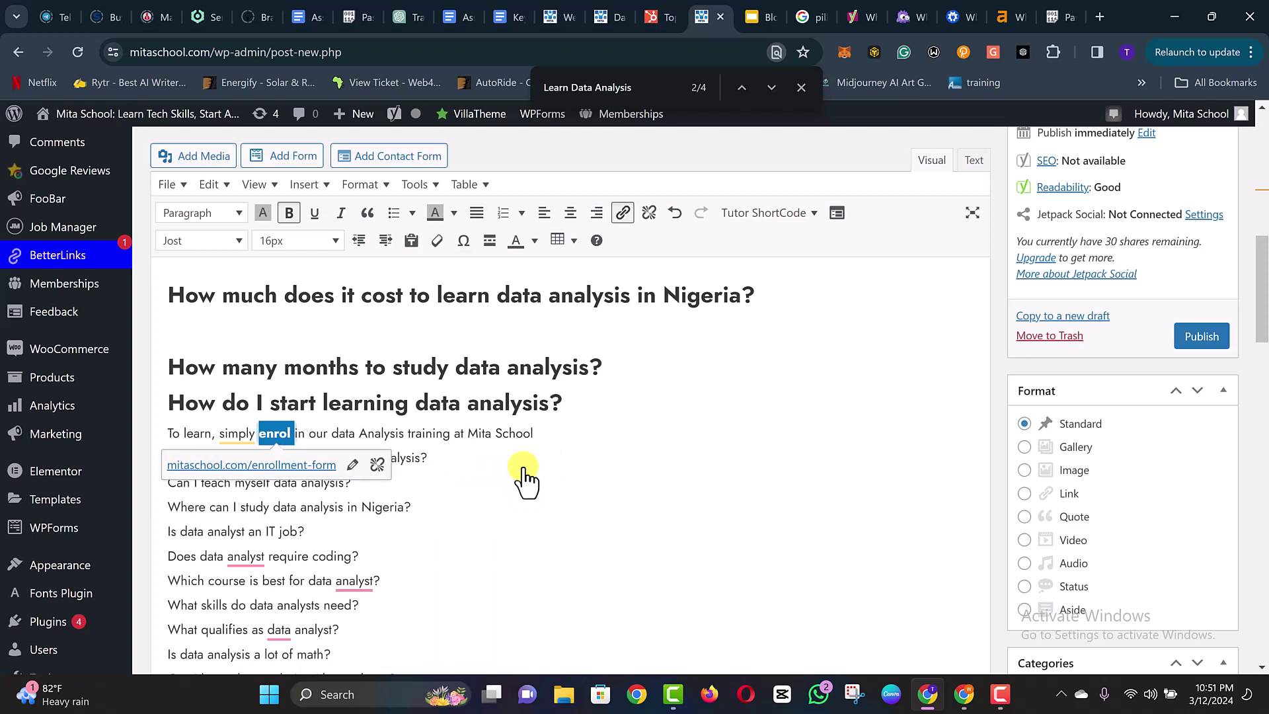
pyautogui.click(423, 366)
pyautogui.click(281, 438)
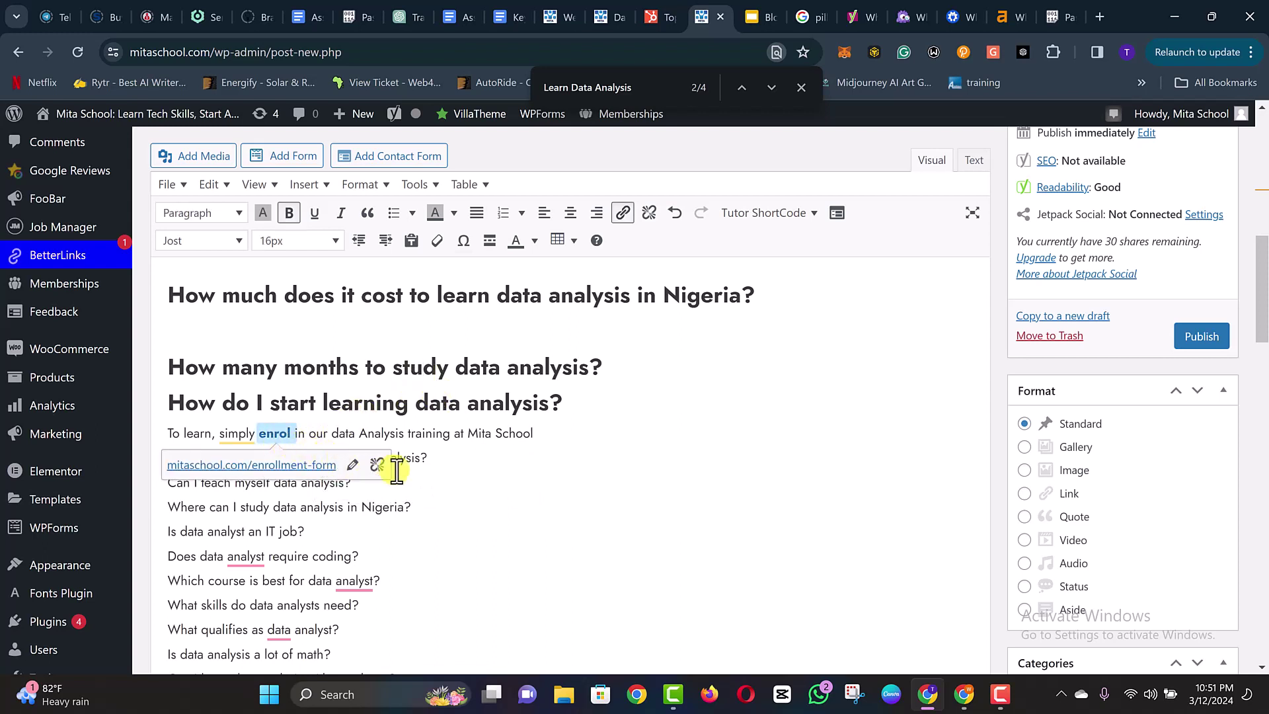
pyautogui.click(379, 461)
# - Link "enrol" to the page "Enroll and Learn Tech Skills Today" by searching the site's existing content for "enrol"
pyautogui.doubleClick(275, 435)
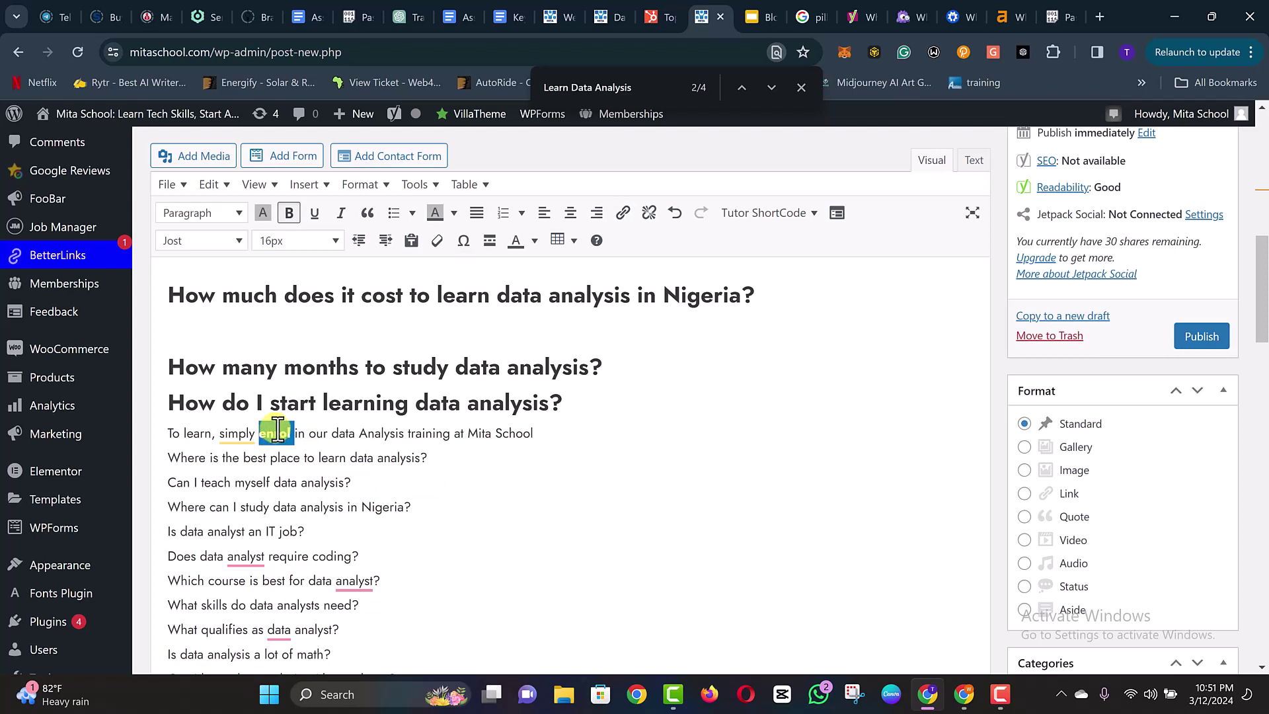
pyautogui.click(621, 214)
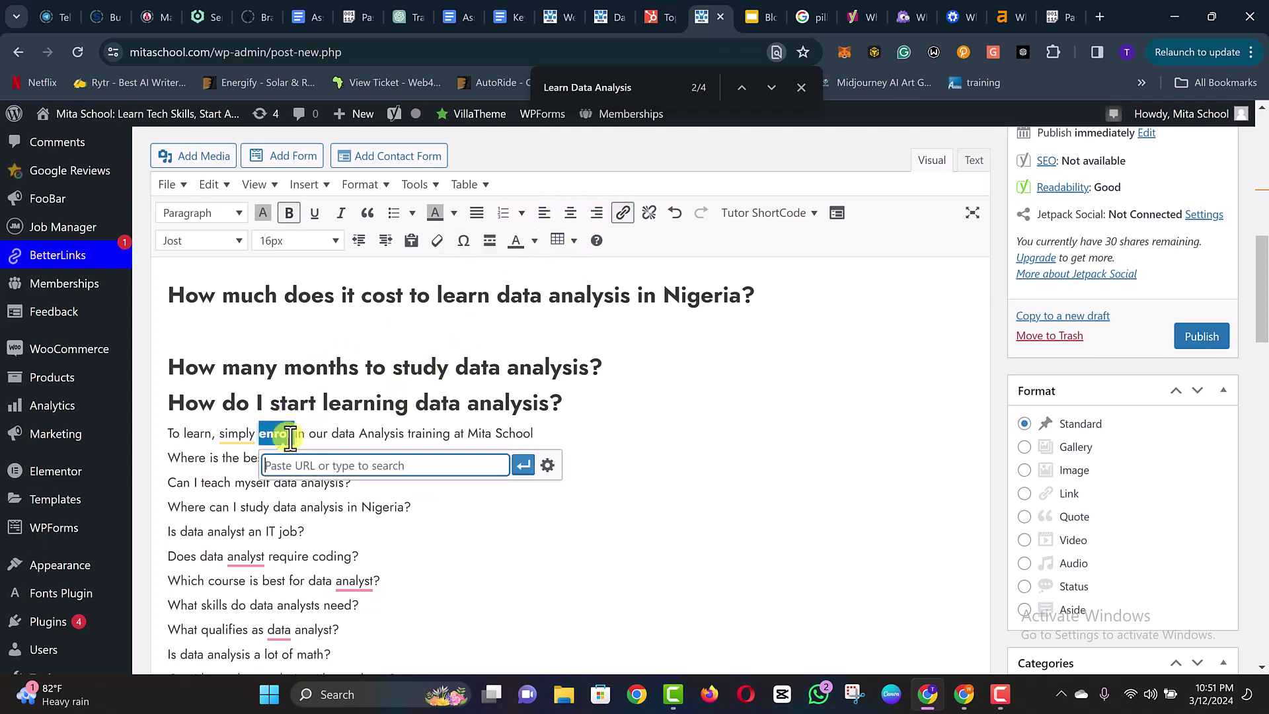
pyautogui.write('enrol')
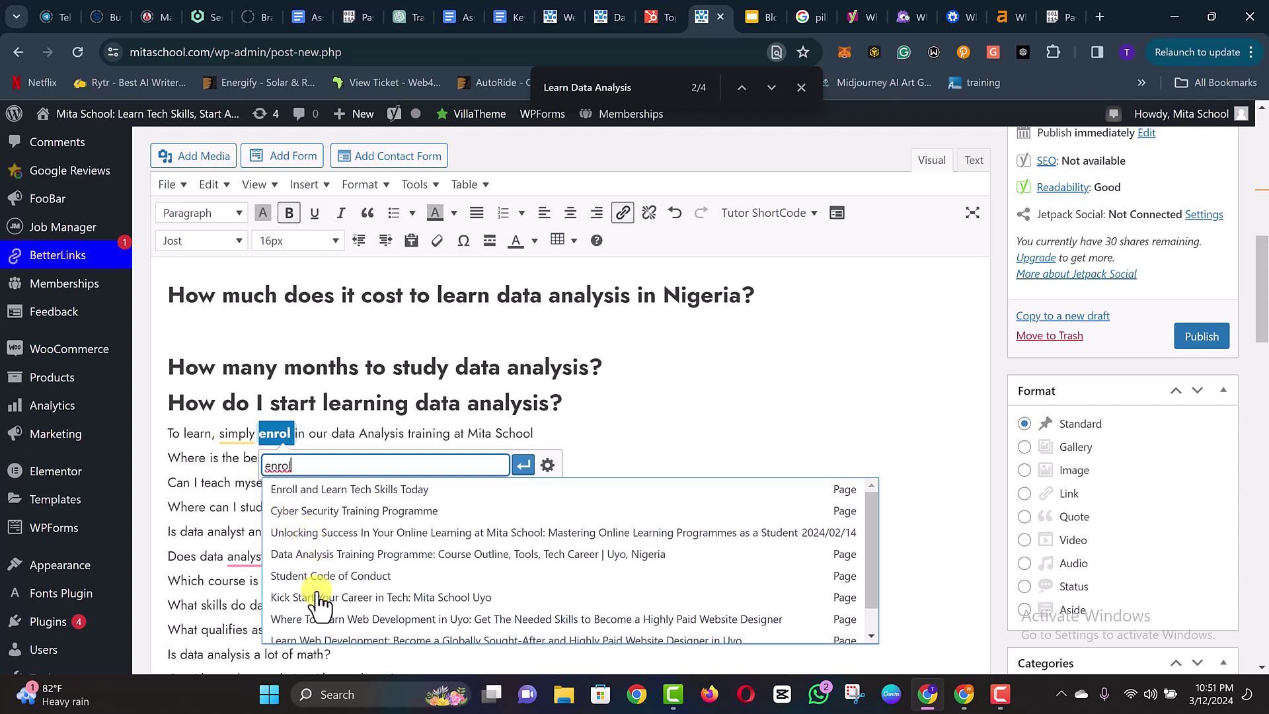
pyautogui.scroll(-1, 381, 576)
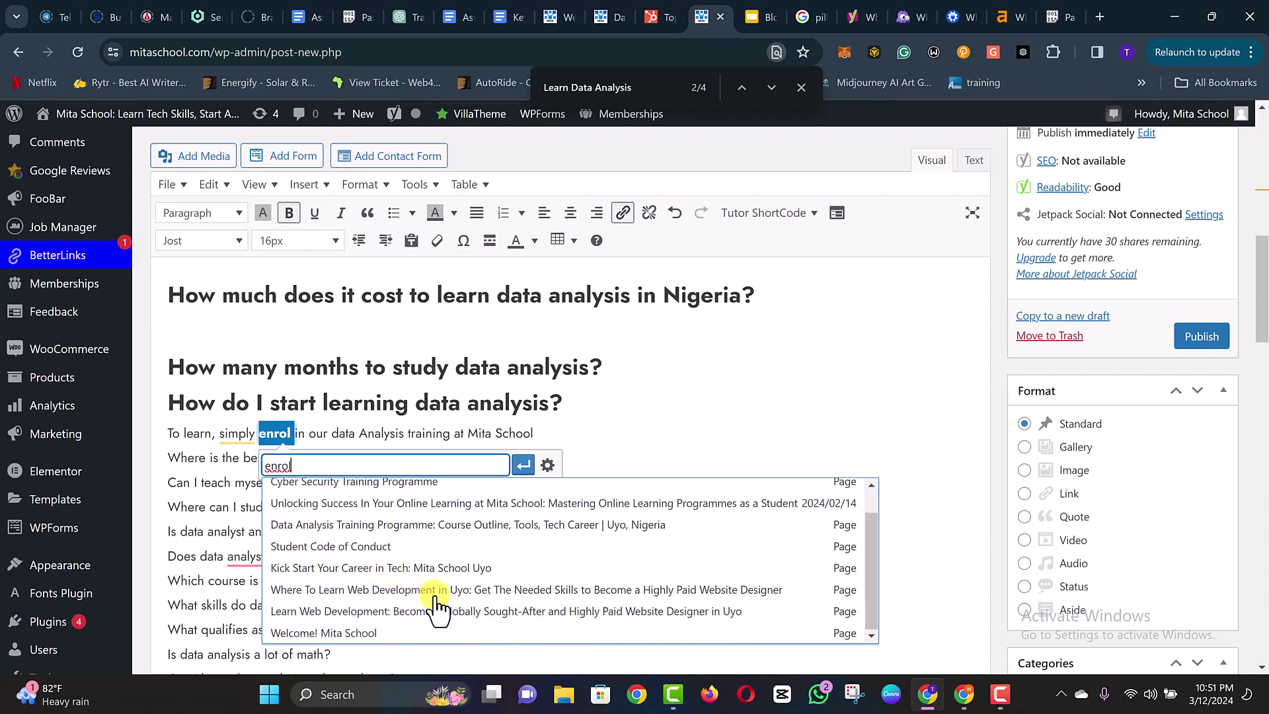
pyautogui.scroll(1, 380, 603)
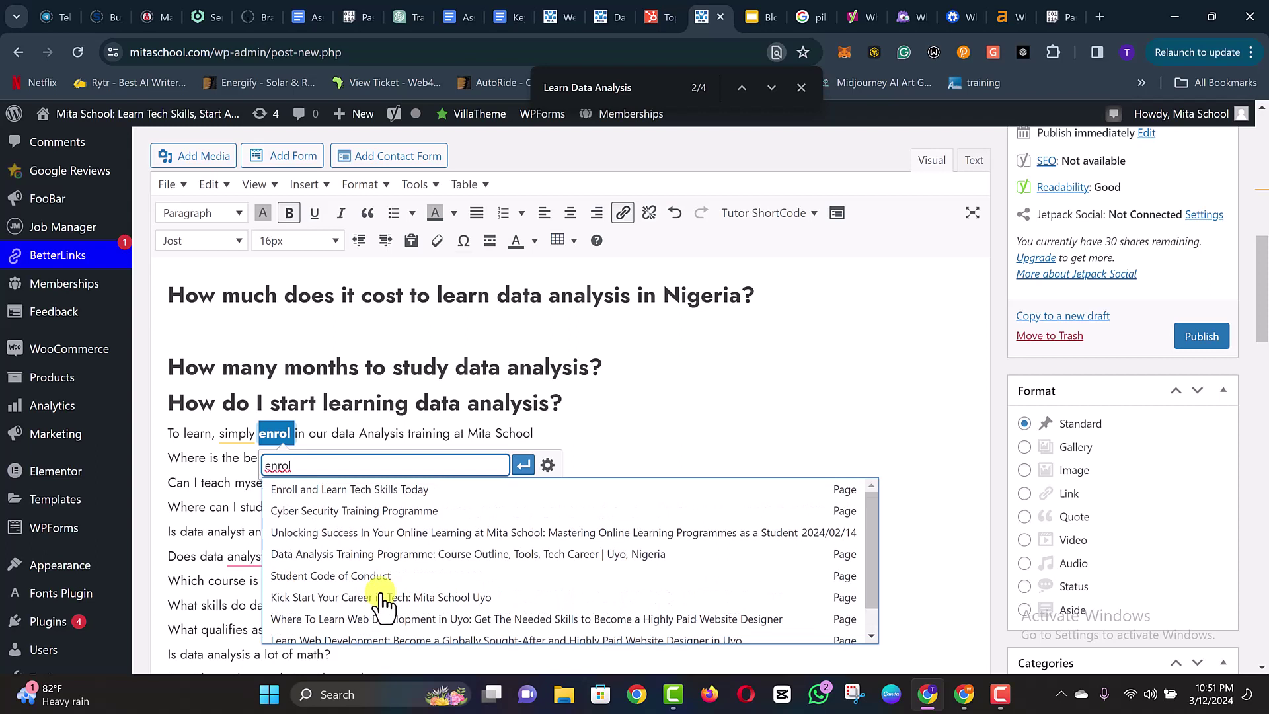
pyautogui.click(338, 489)
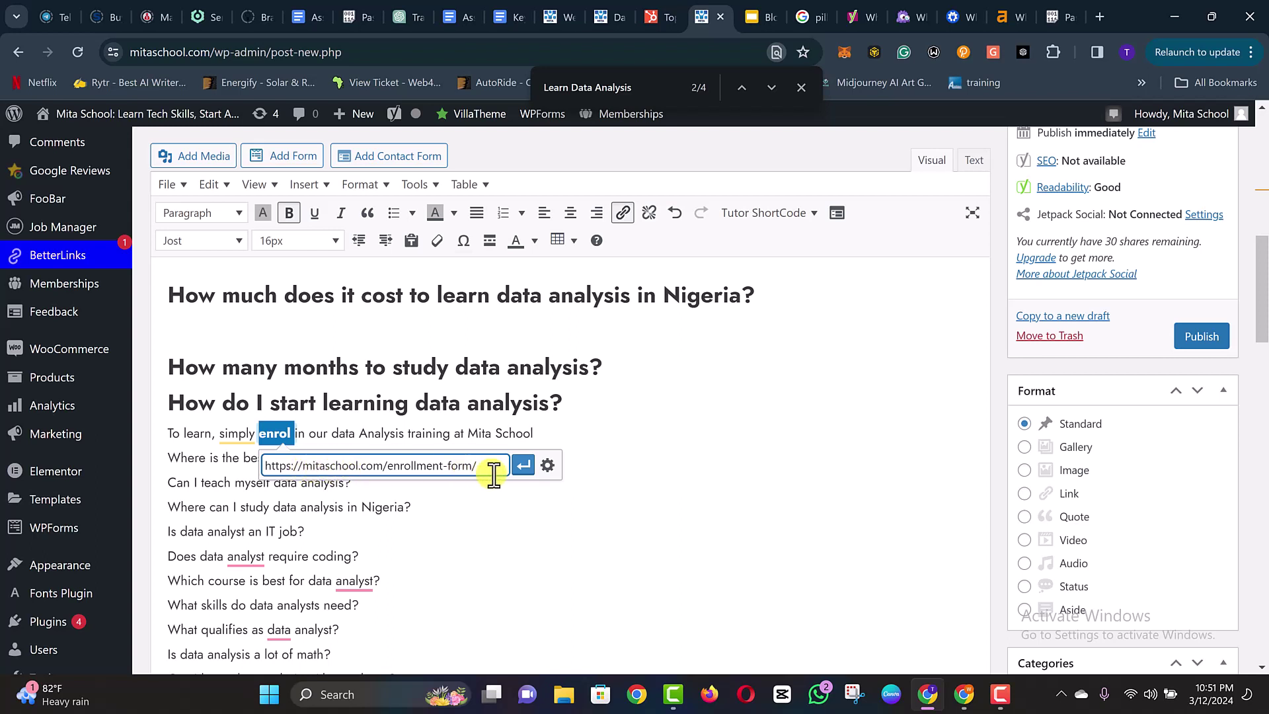
pyautogui.click(522, 466)
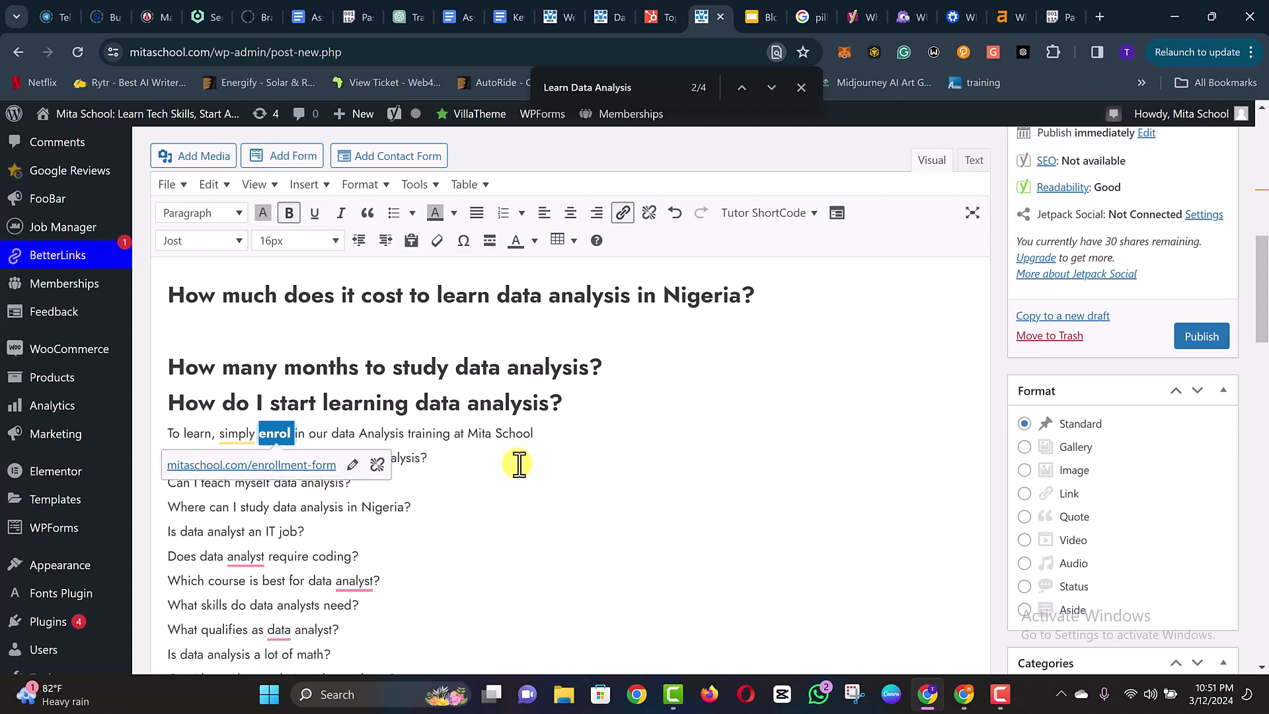
pyautogui.click(468, 370)
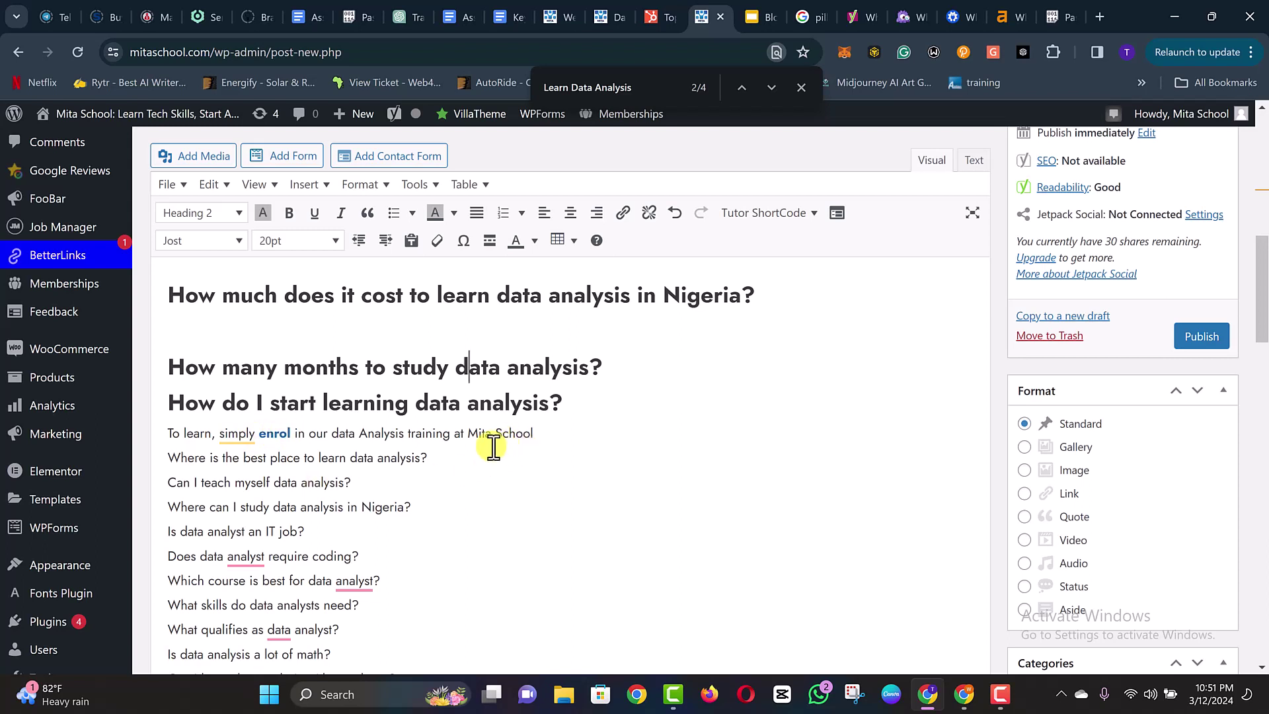
# - Open the enrollment-form link attached to "enrol" to test it, keeping the post draft in view
pyautogui.click(283, 437)
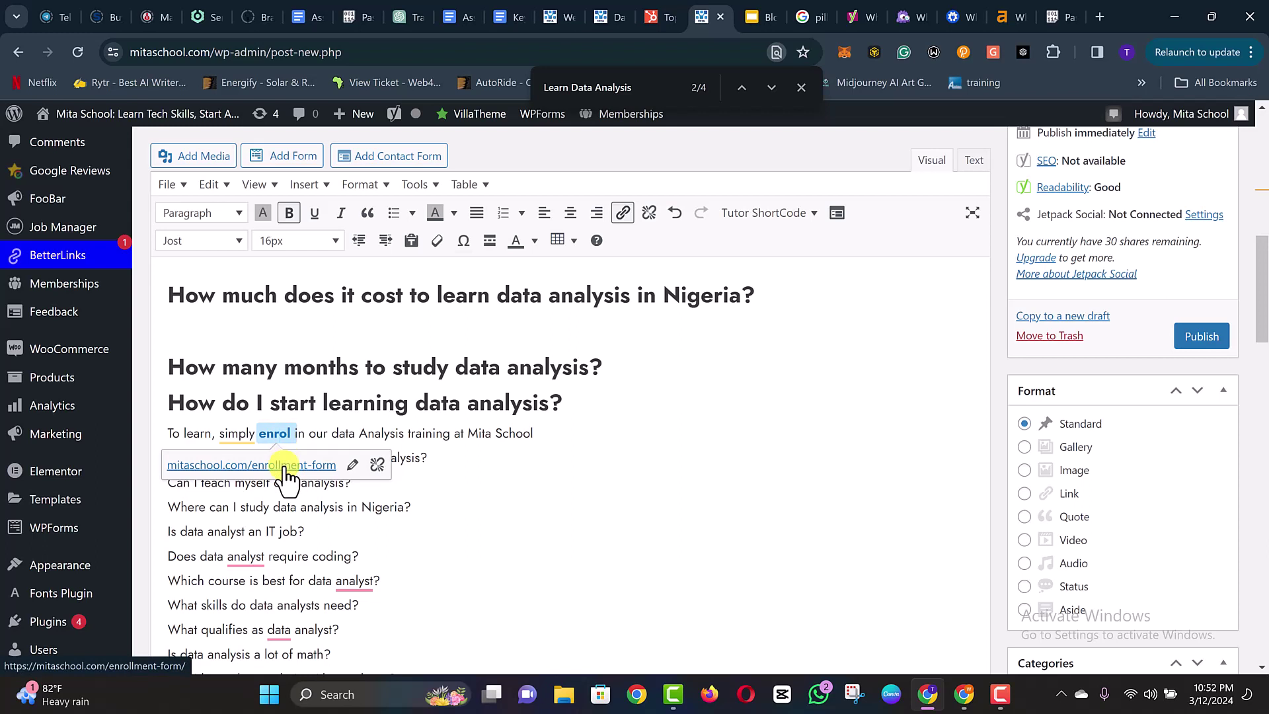
pyautogui.click(286, 467)
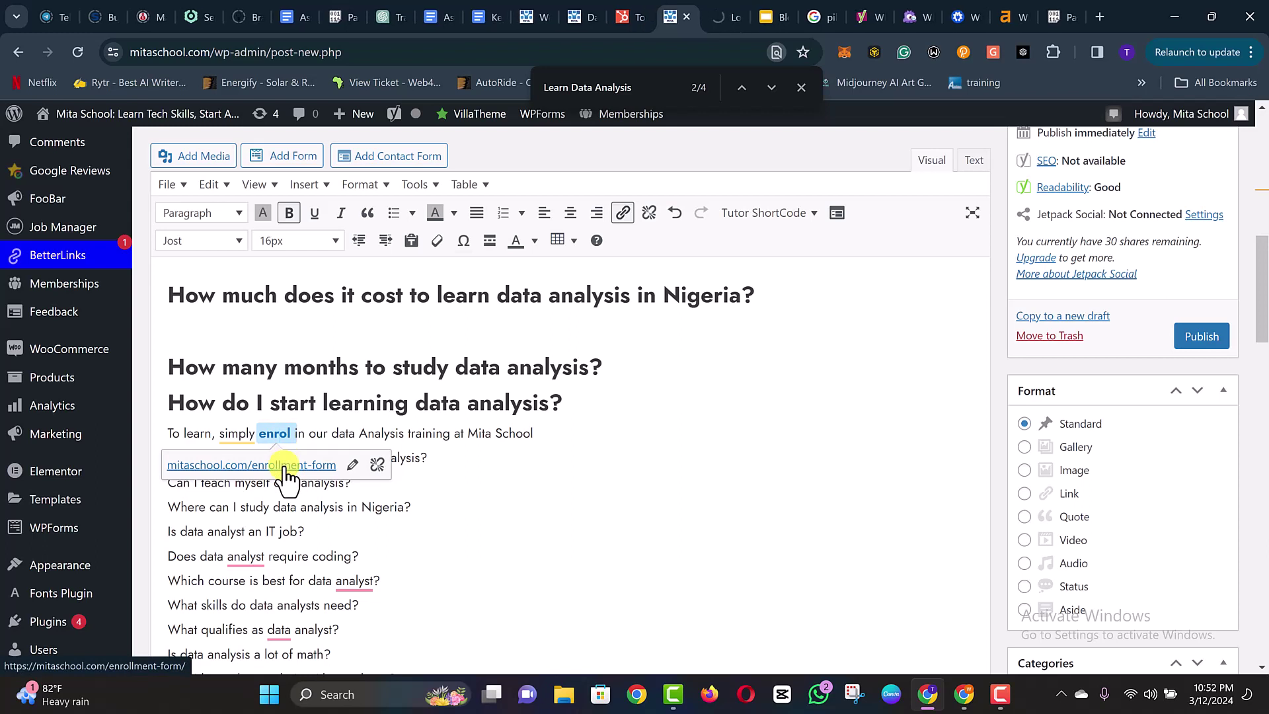
pyautogui.click(482, 394)
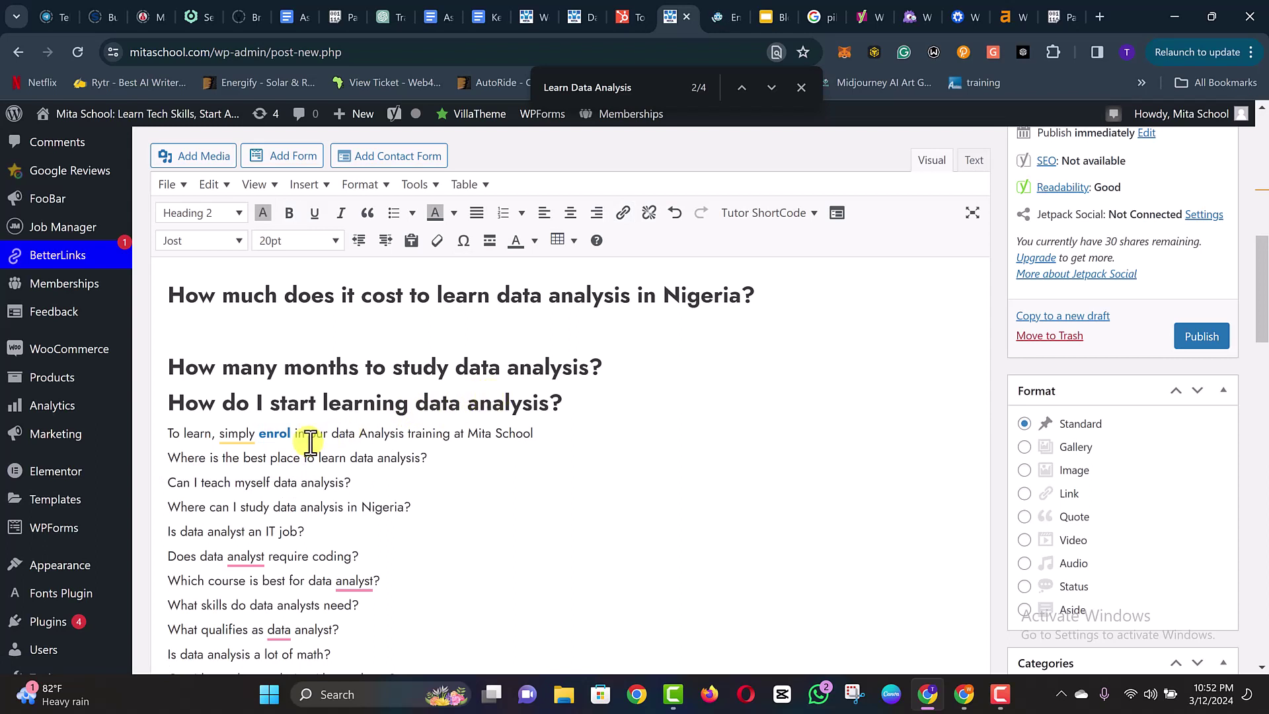
# - Capitalise "data" so the phrase in the enrolment sentence reads "Data Analysis training"
pyautogui.click(193, 434)
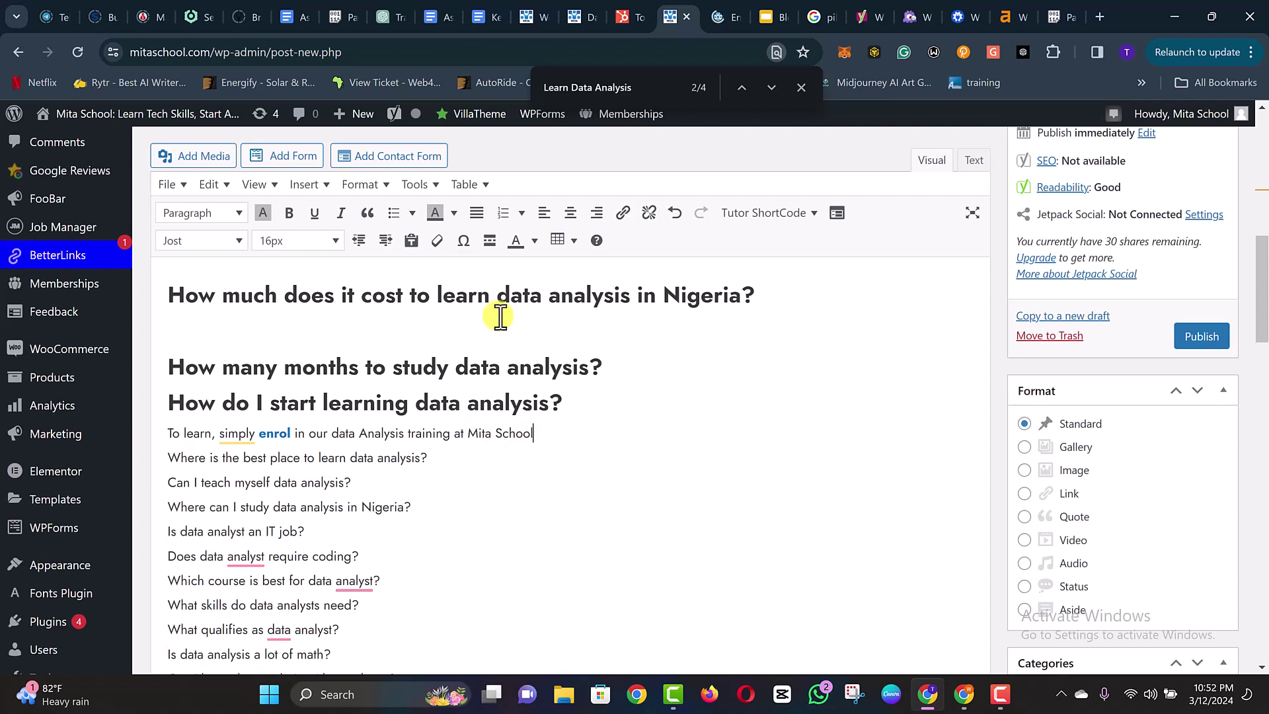
pyautogui.moveTo(331, 433); pyautogui.dragTo(451, 431)
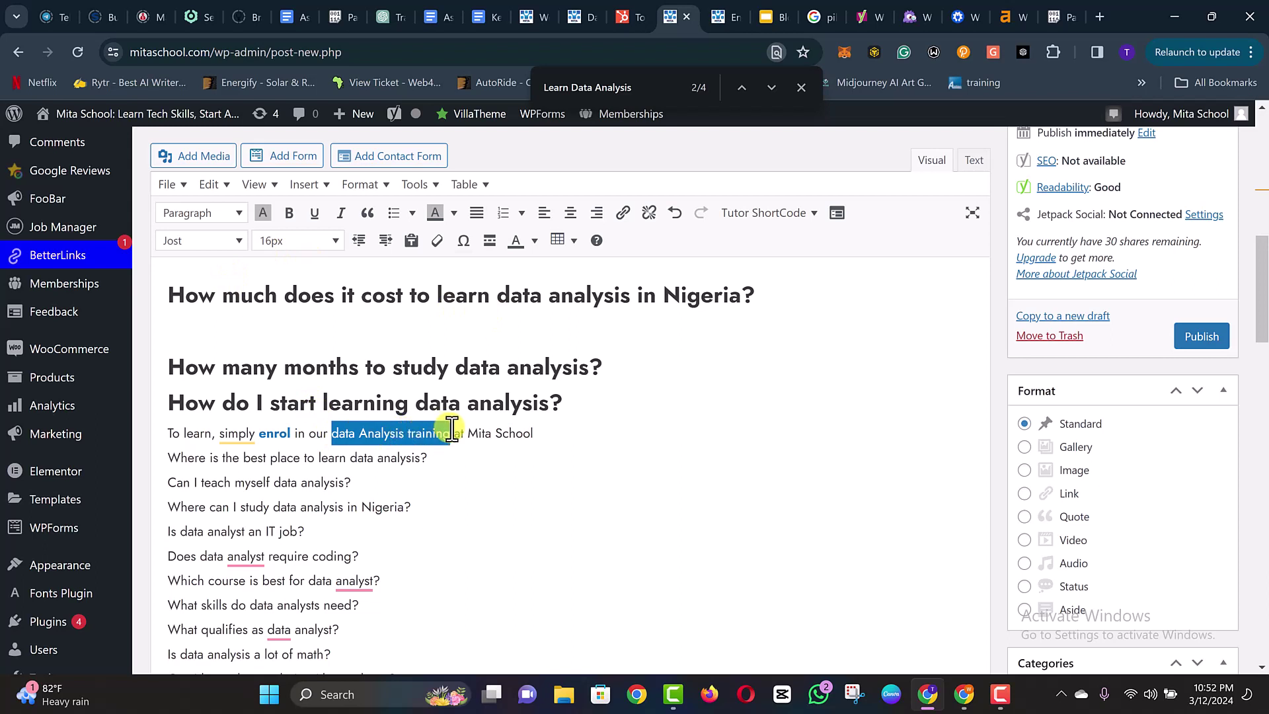
pyautogui.click(339, 433)
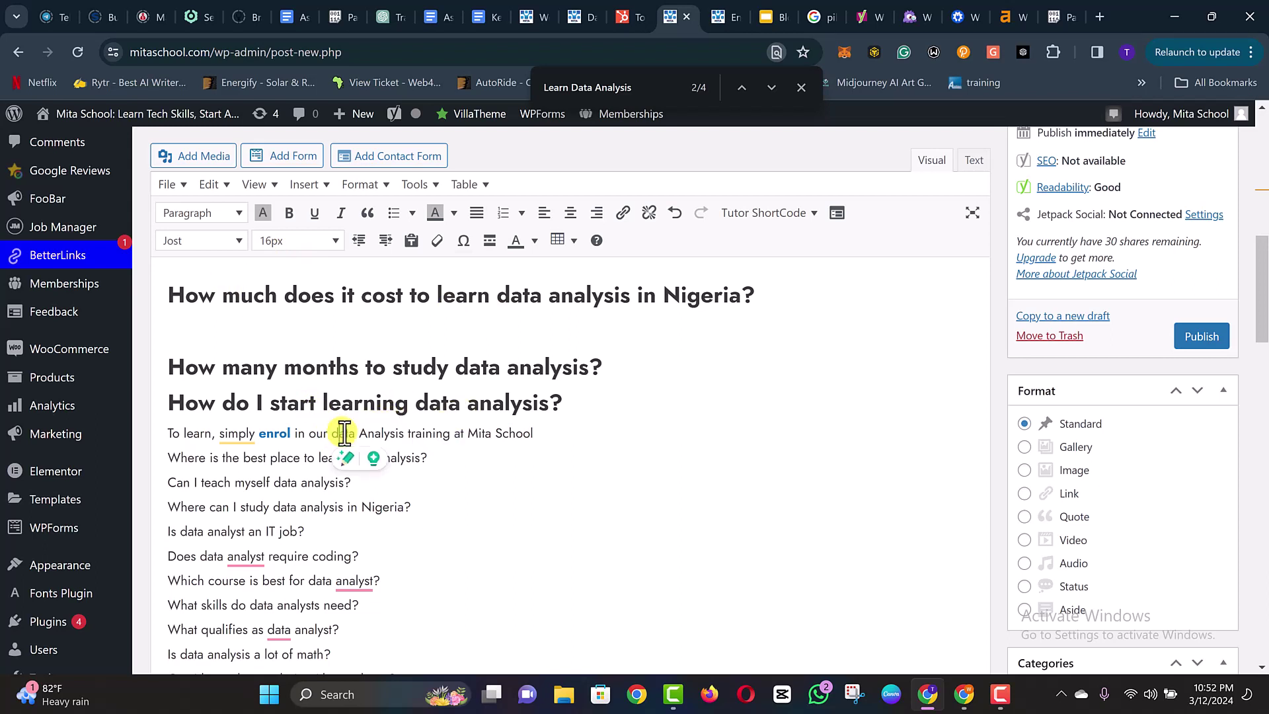
pyautogui.press('BackSpace')
pyautogui.write('D')
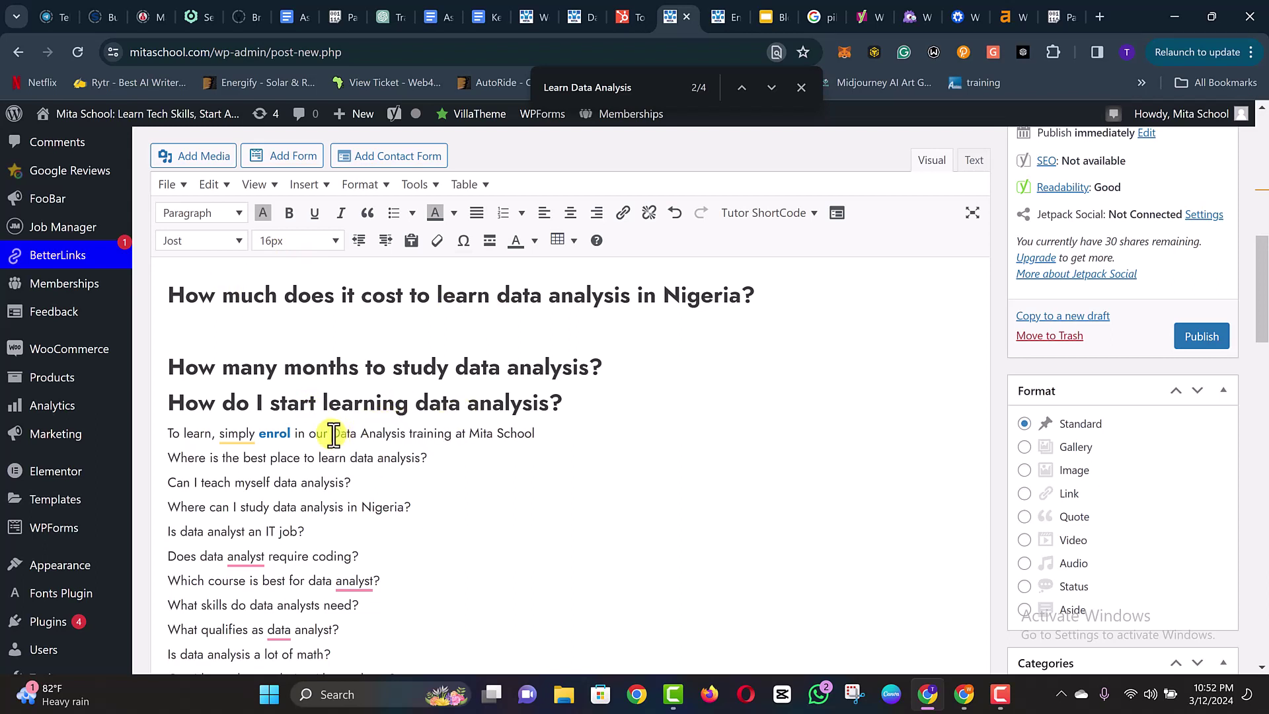
pyautogui.moveTo(333, 434); pyautogui.dragTo(451, 435)
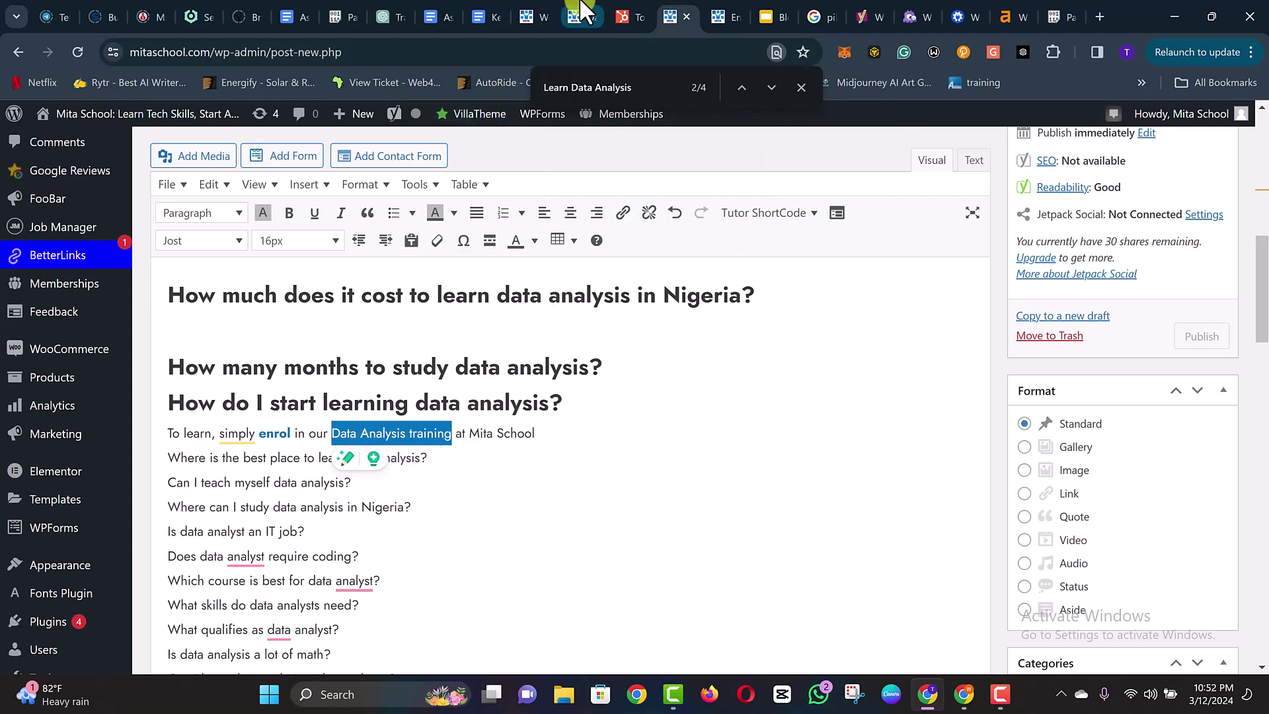
pyautogui.click(581, 9)
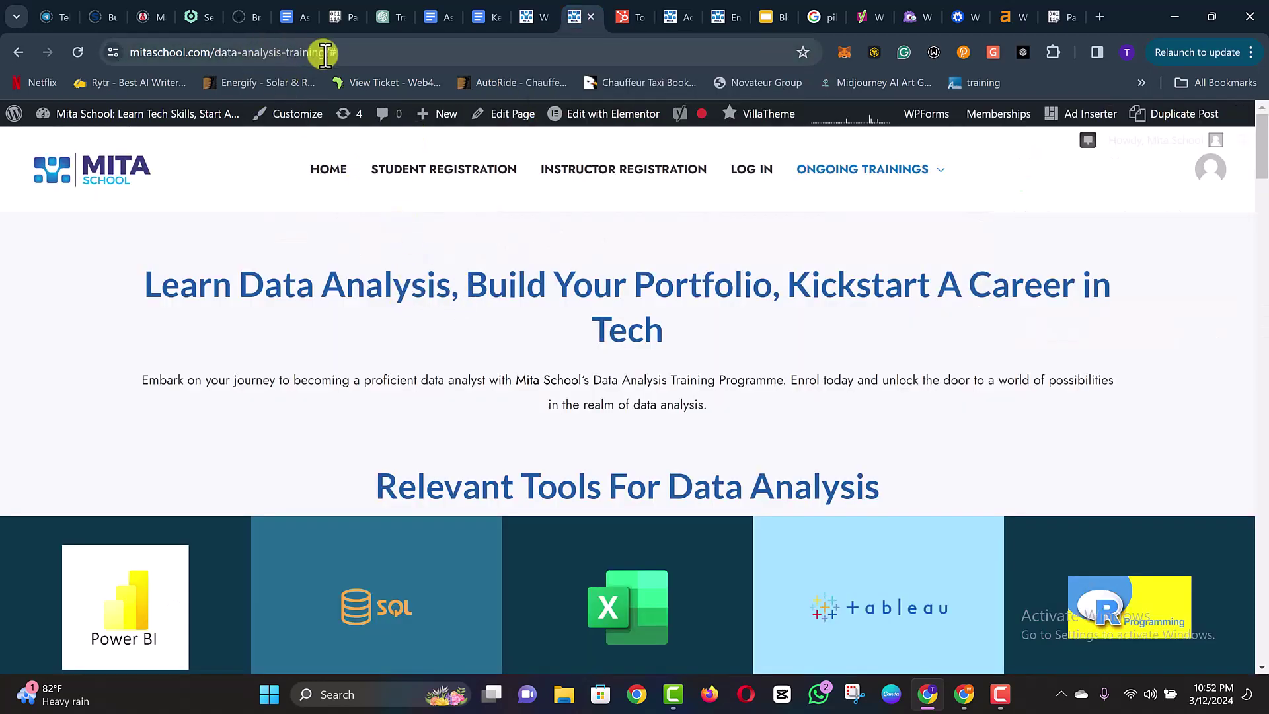
pyautogui.moveTo(326, 53); pyautogui.dragTo(124, 52)
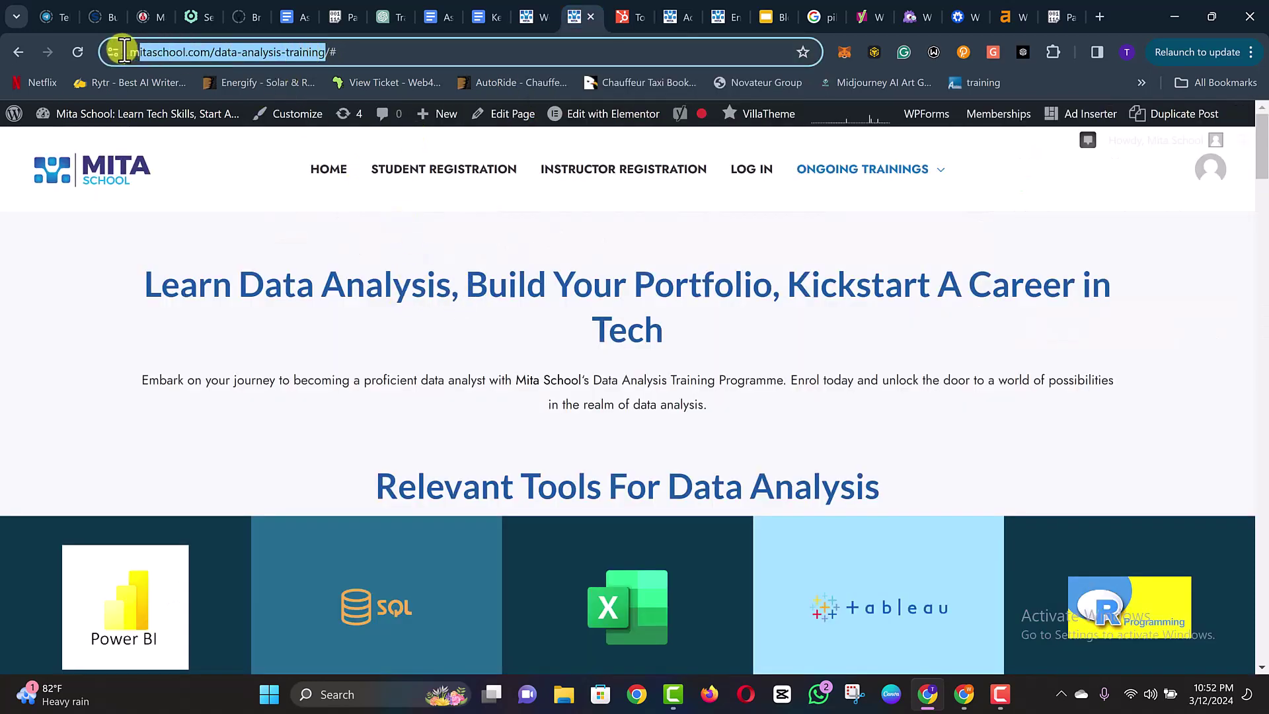
pyautogui.hotkey('ctrl', 'x')
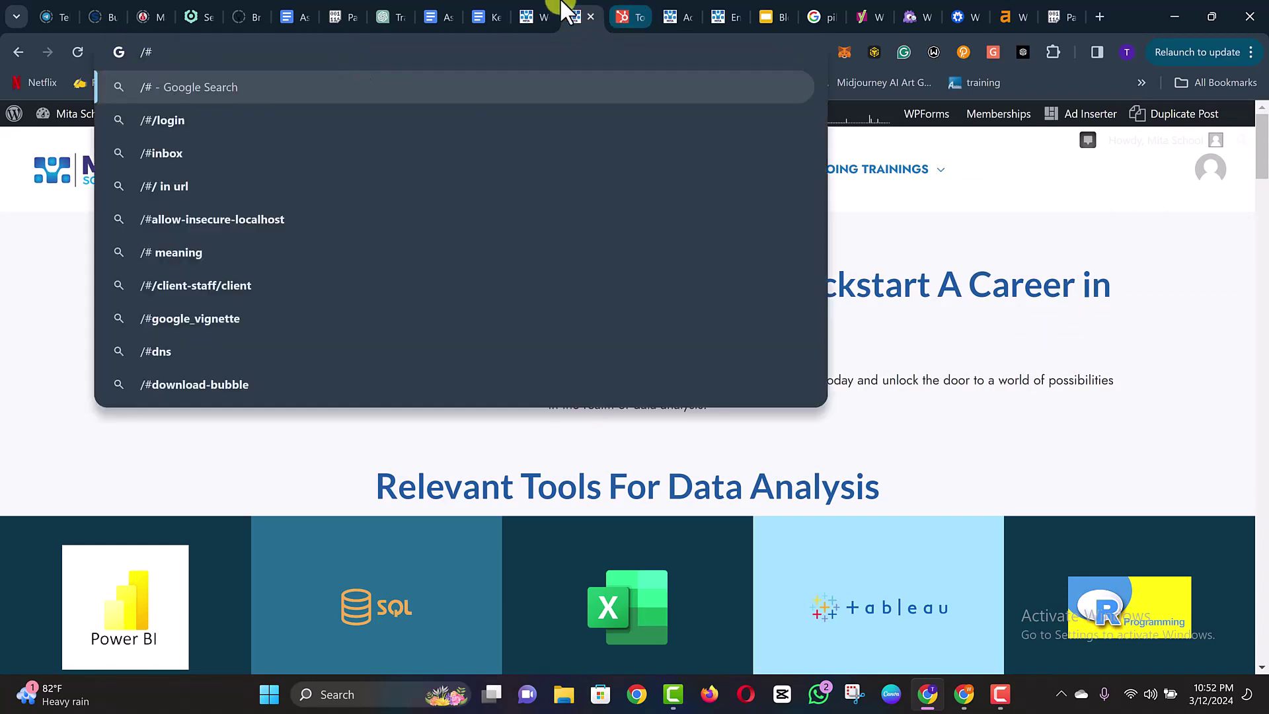
pyautogui.click(531, 13)
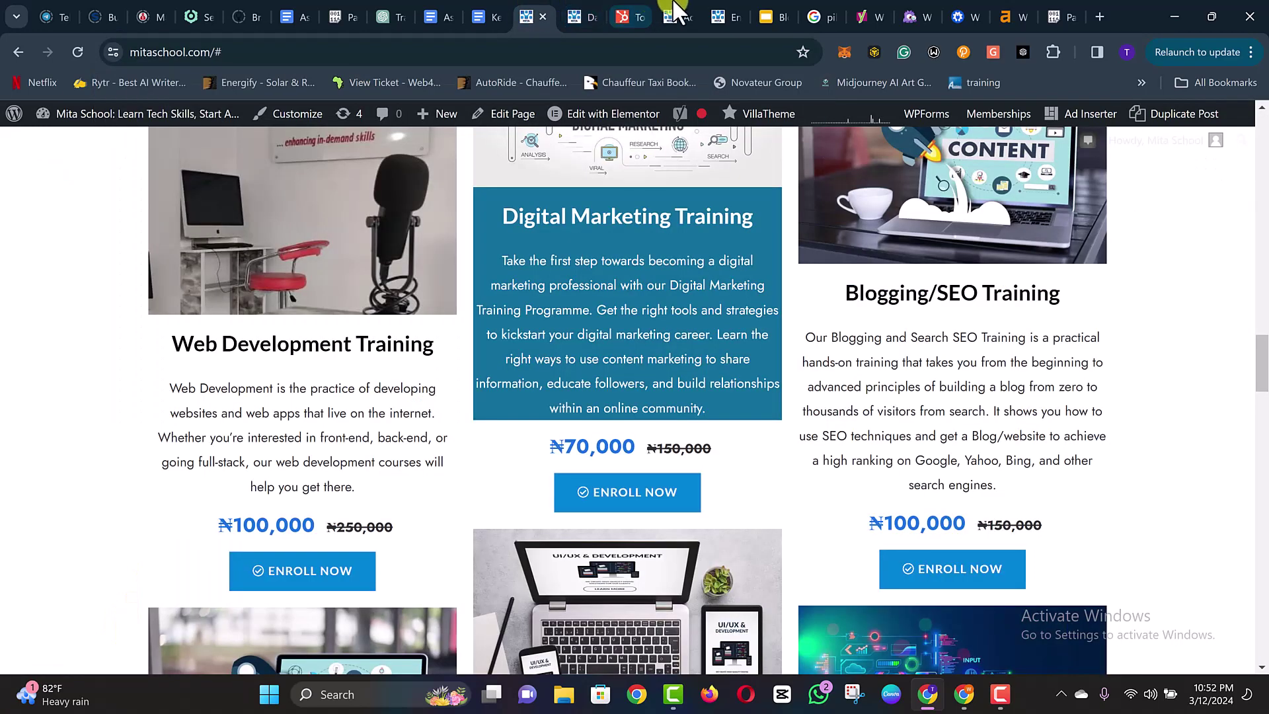
pyautogui.click(674, 7)
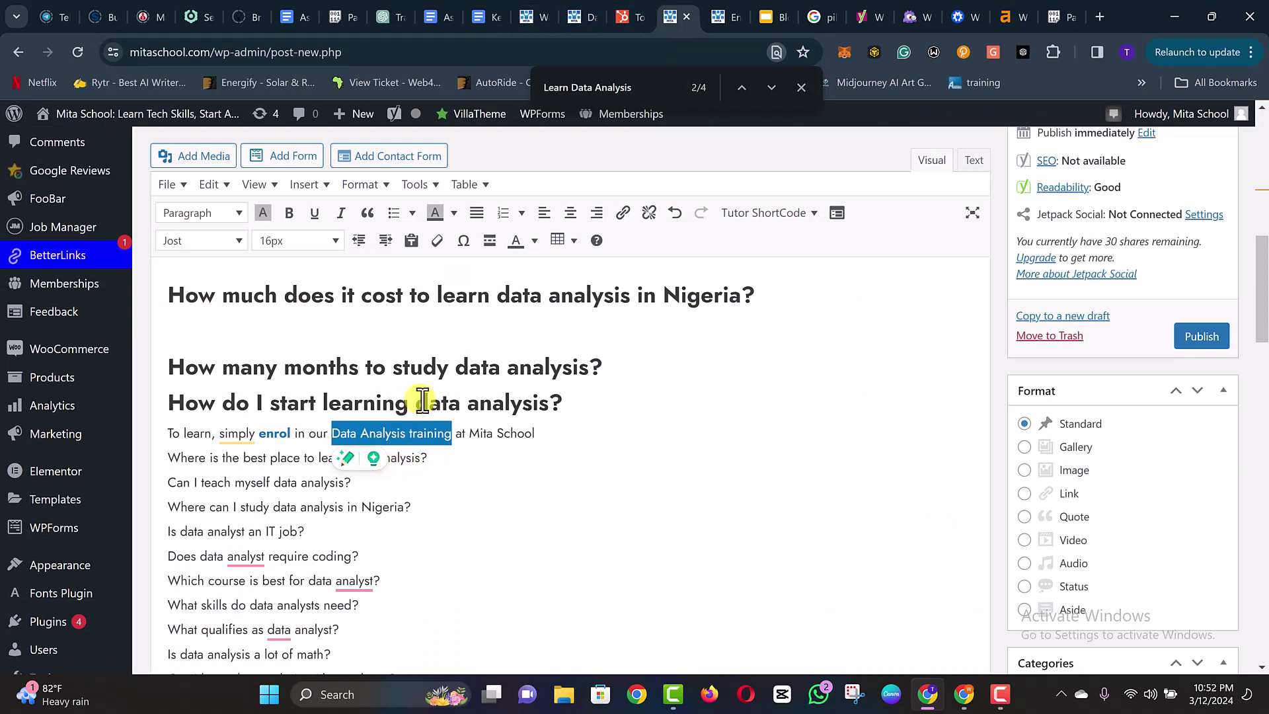
pyautogui.click(624, 213)
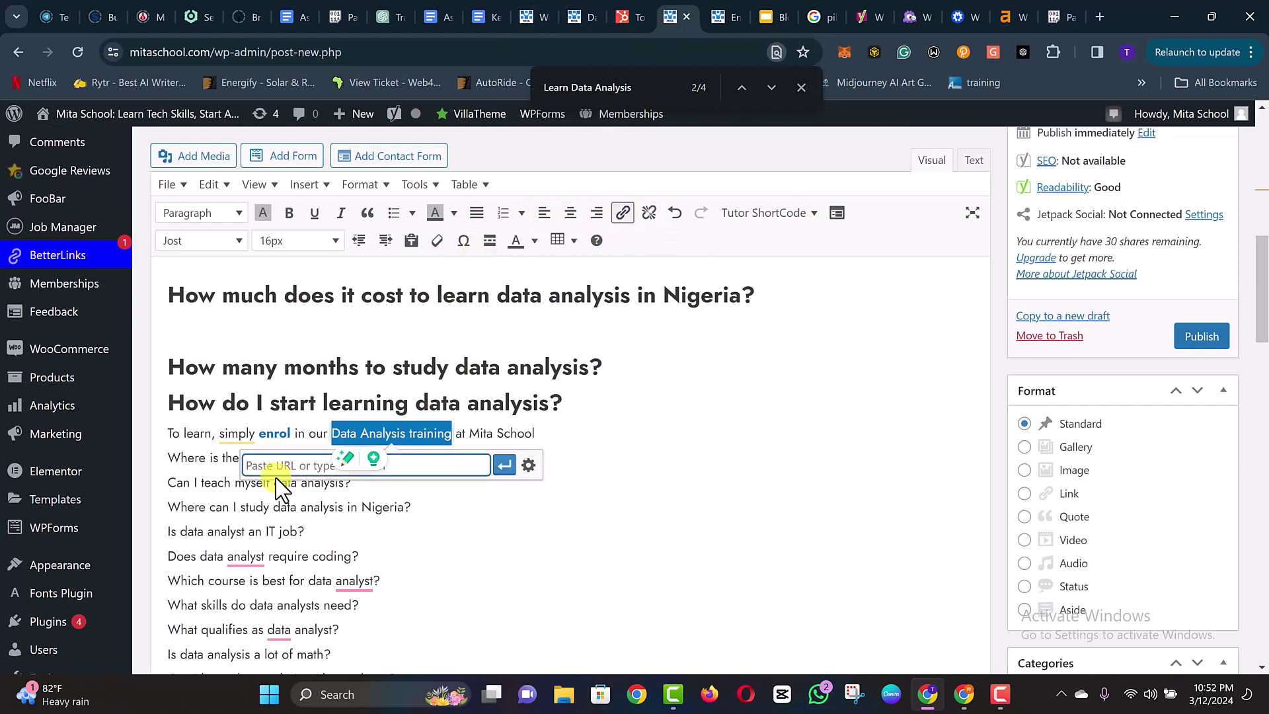
pyautogui.hotkey('ctrl', 'v')
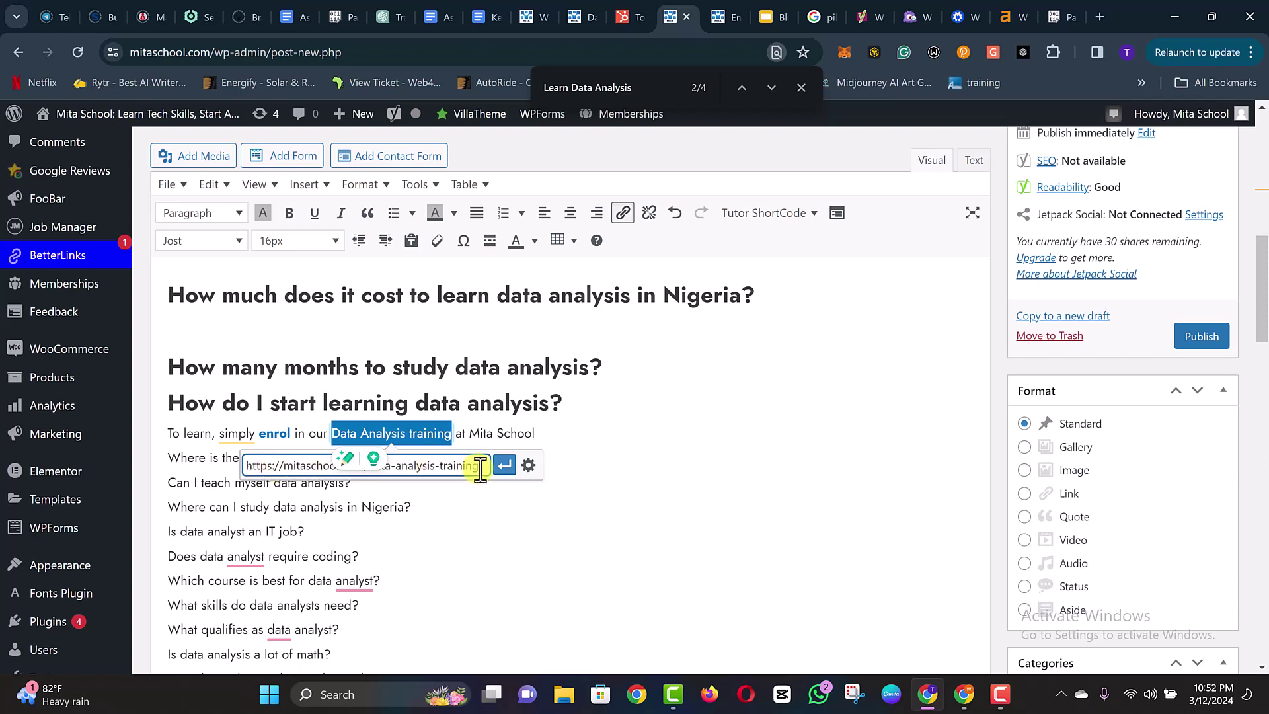
pyautogui.click(505, 466)
pyautogui.click(532, 368)
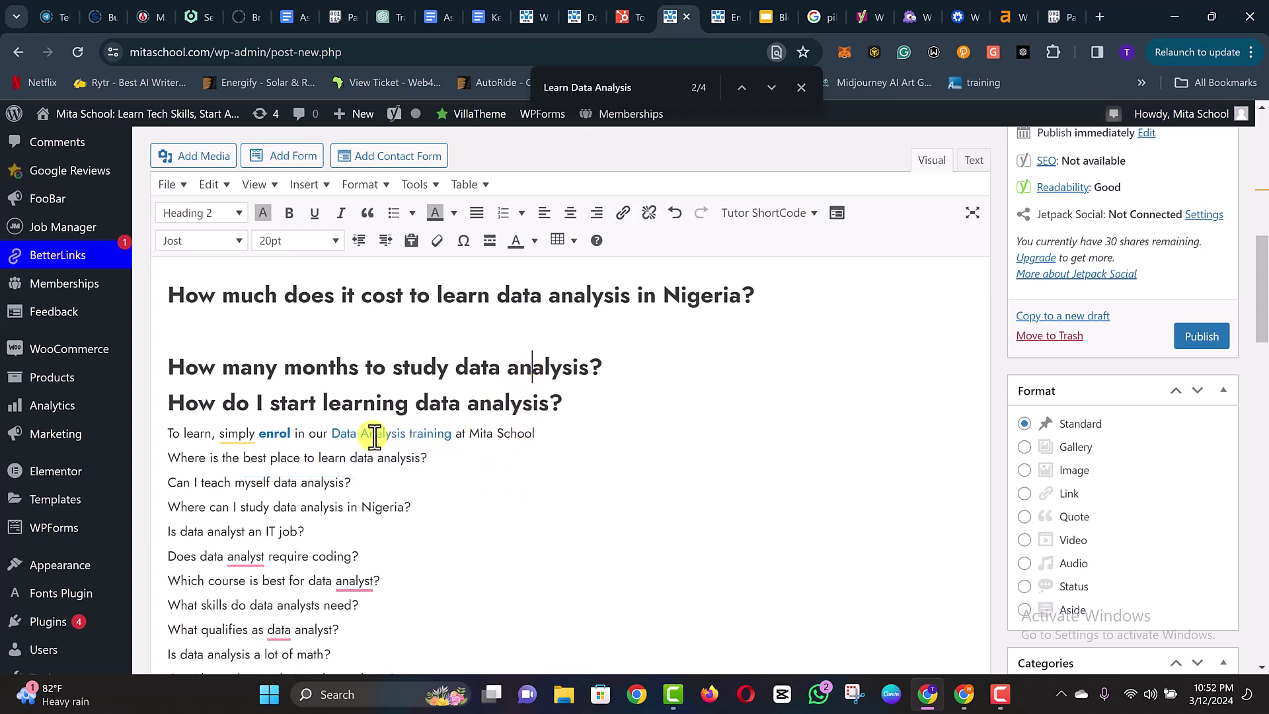
pyautogui.click(372, 436)
pyautogui.click(419, 569)
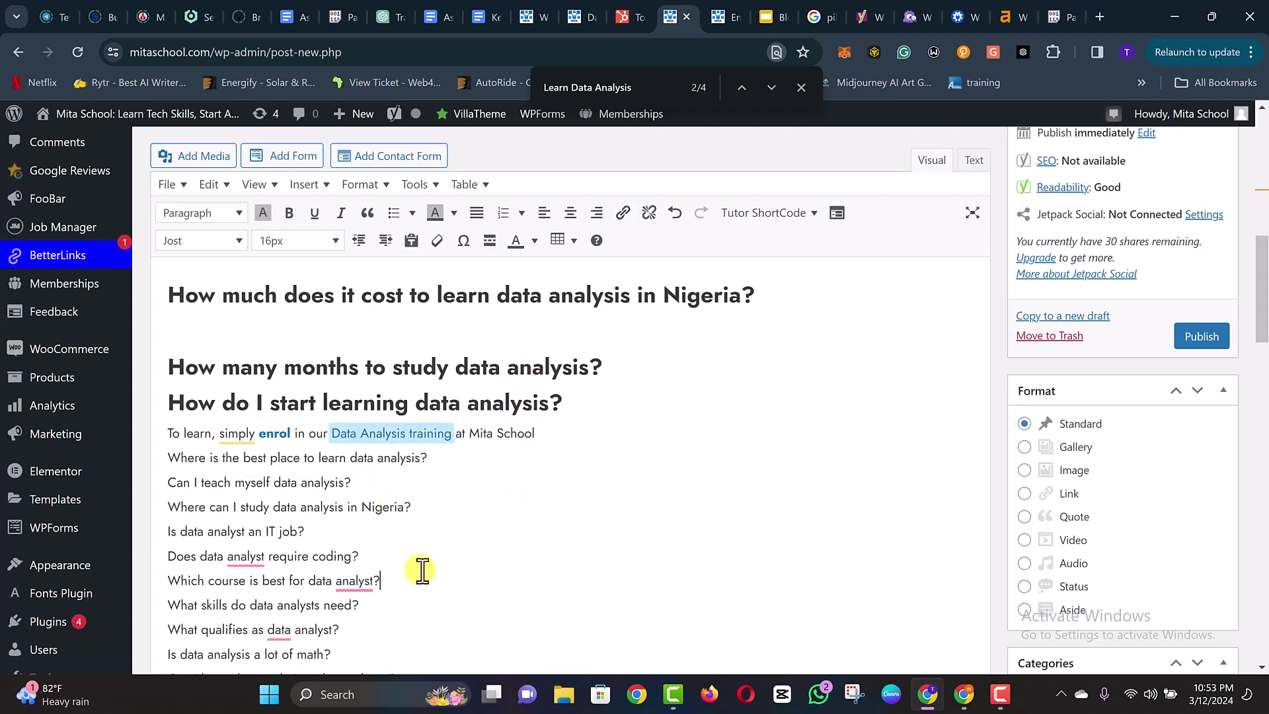
pyautogui.click(408, 438)
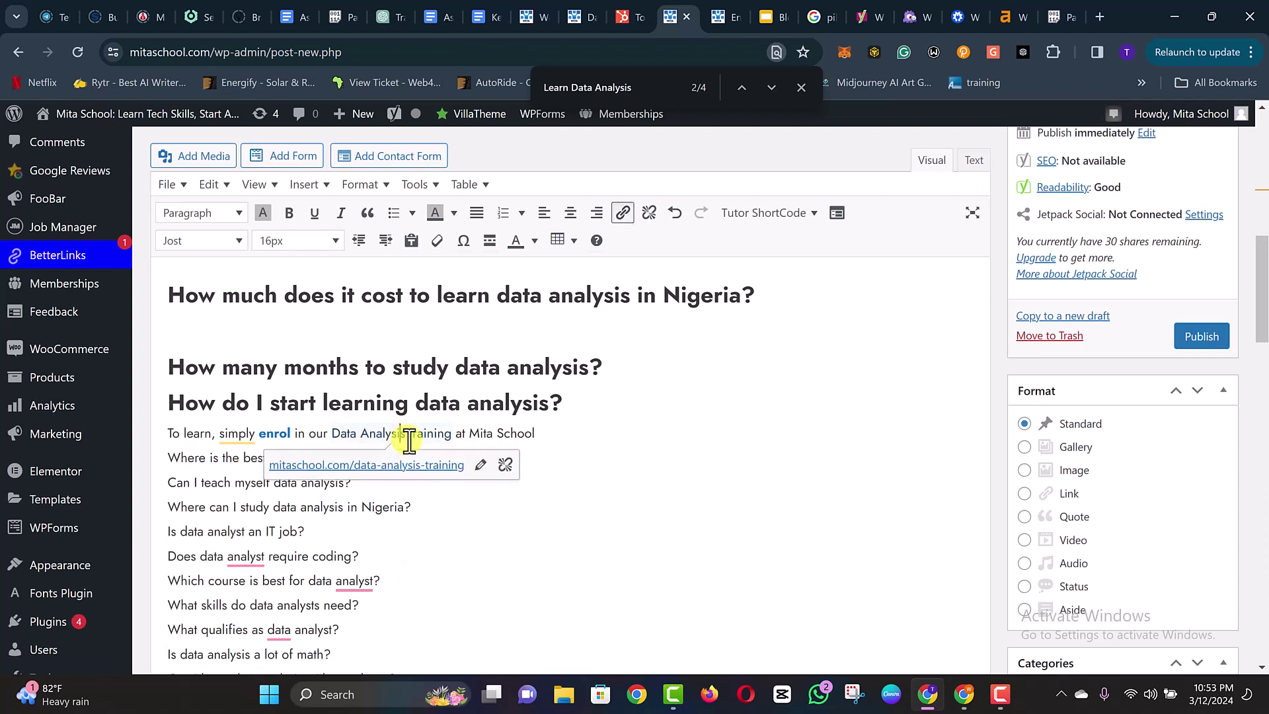
pyautogui.click(505, 464)
# - Link "Data Analysis training" to the "Data Analysis Training Programme: Course Outline, Tools, Tech Career" page by searching the site's existing content for "data analysis"
pyautogui.moveTo(332, 434); pyautogui.dragTo(453, 436)
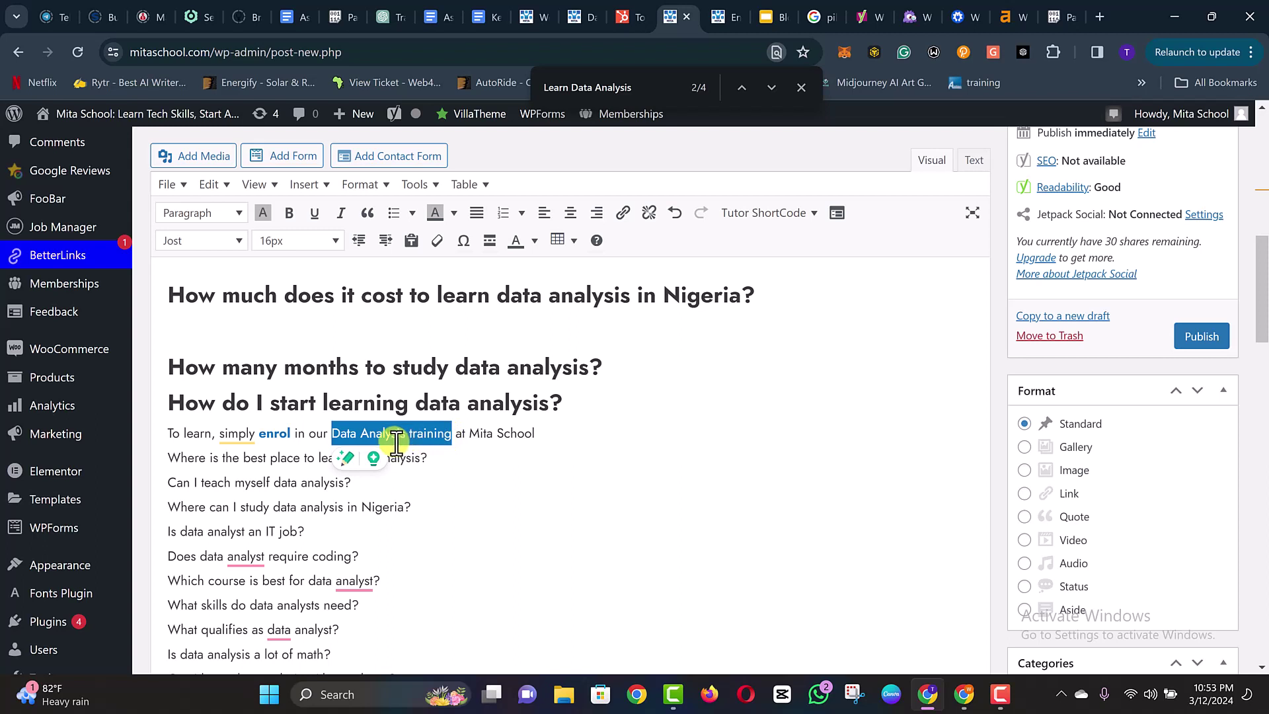
pyautogui.click(622, 212)
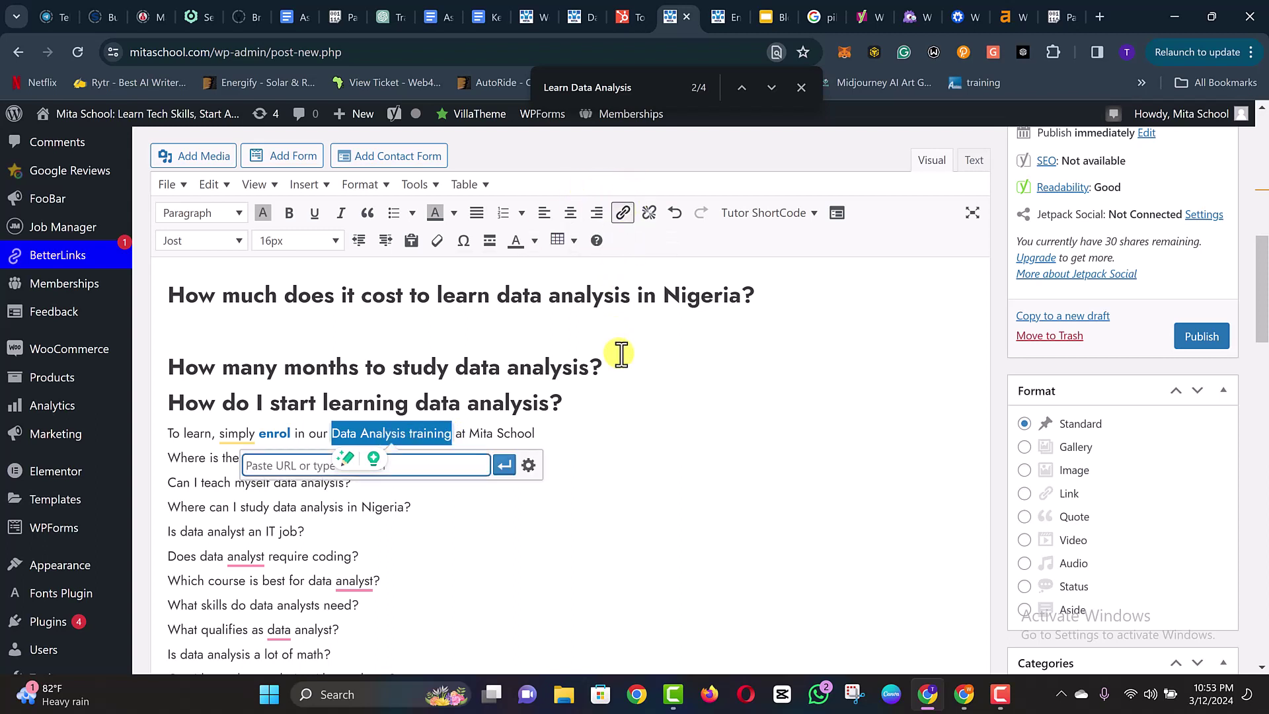
pyautogui.write('data analysis')
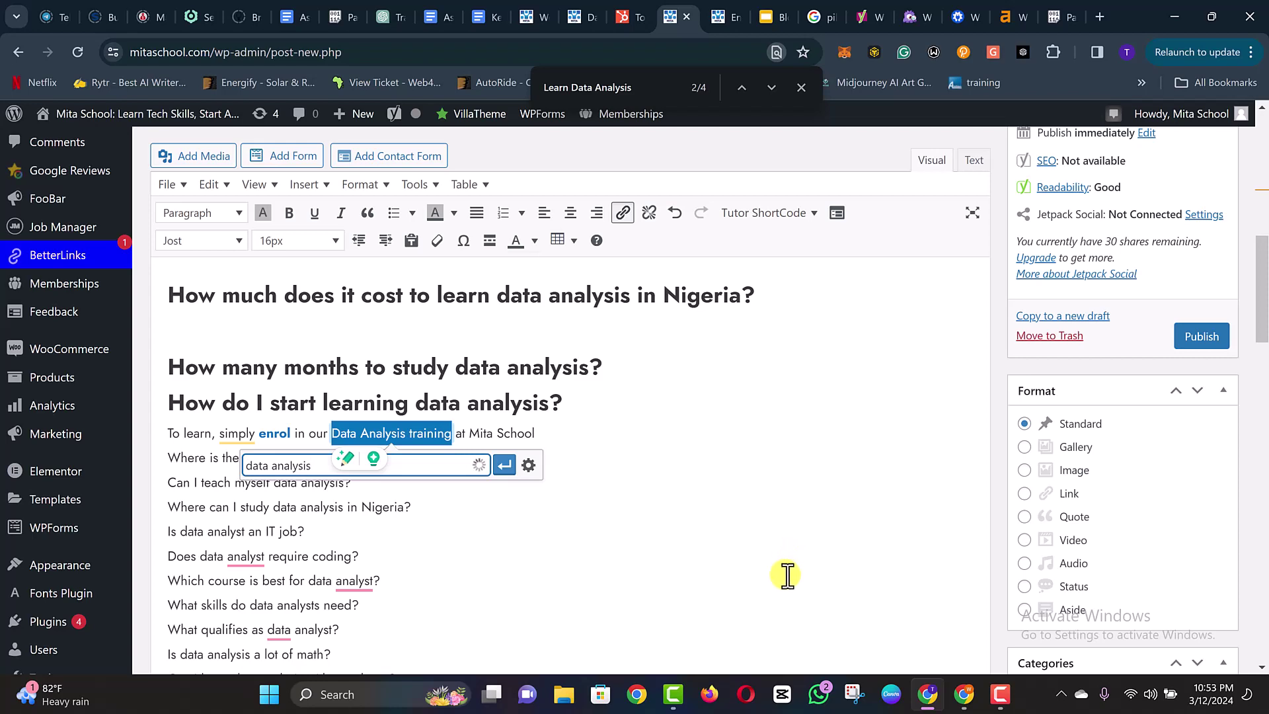
pyautogui.scroll(-1, 728, 471)
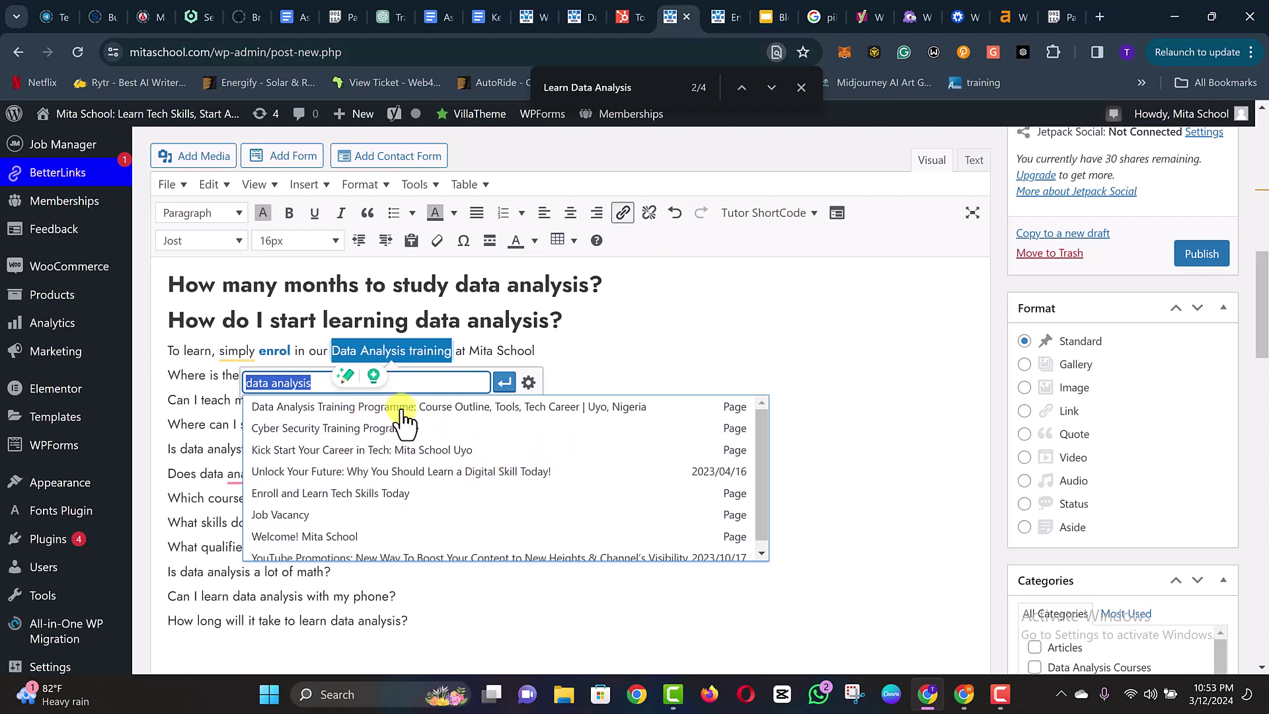
pyautogui.click(616, 409)
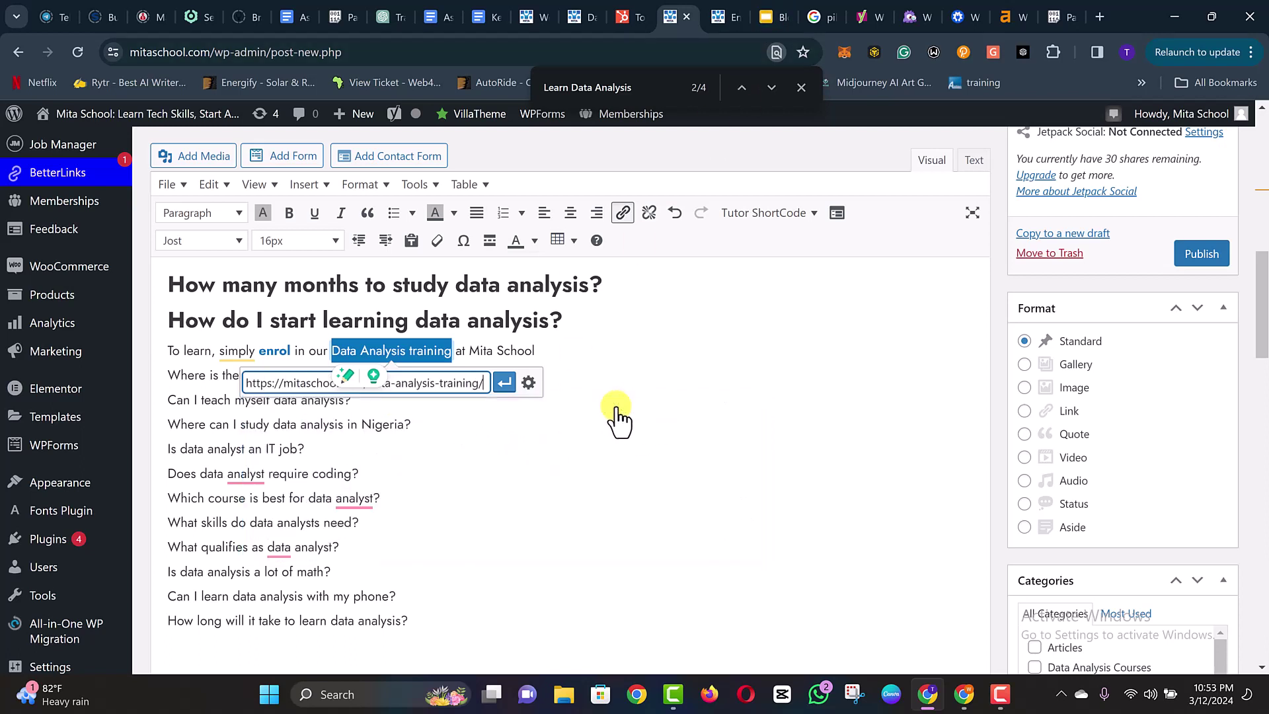
pyautogui.click(504, 383)
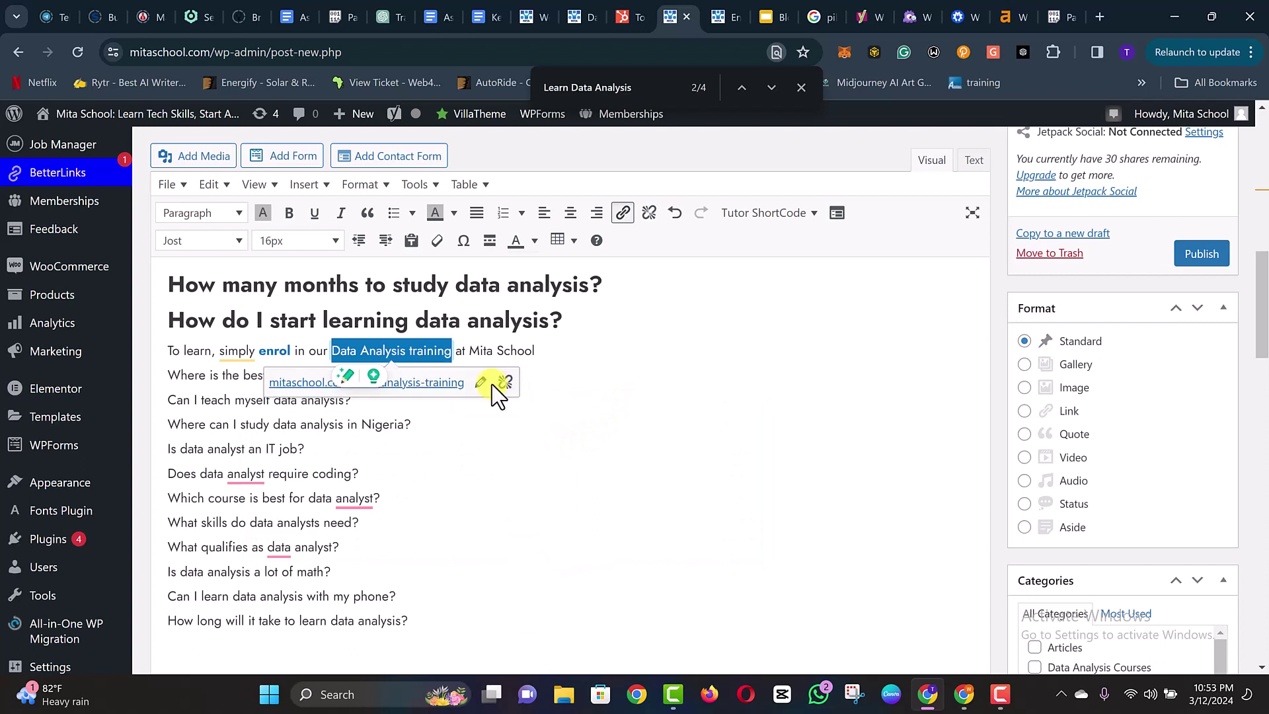
pyautogui.click(479, 470)
# - Extend the enrolment sentence after "Mita School" with ", Click here for more details."
pyautogui.click(553, 352)
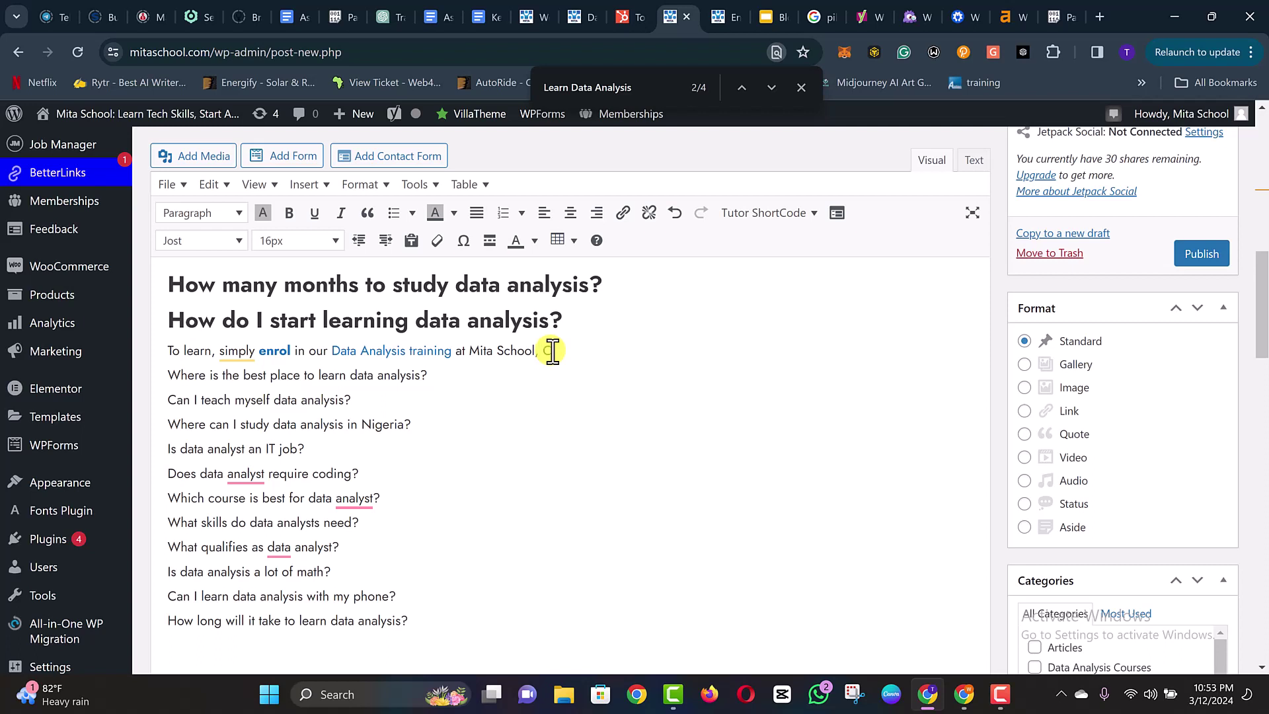
pyautogui.write(', Click here')
pyautogui.press('BackSpace')
pyautogui.press('BackSpace')
pyautogui.write('ere for more details')
pyautogui.doubleClick(555, 351)
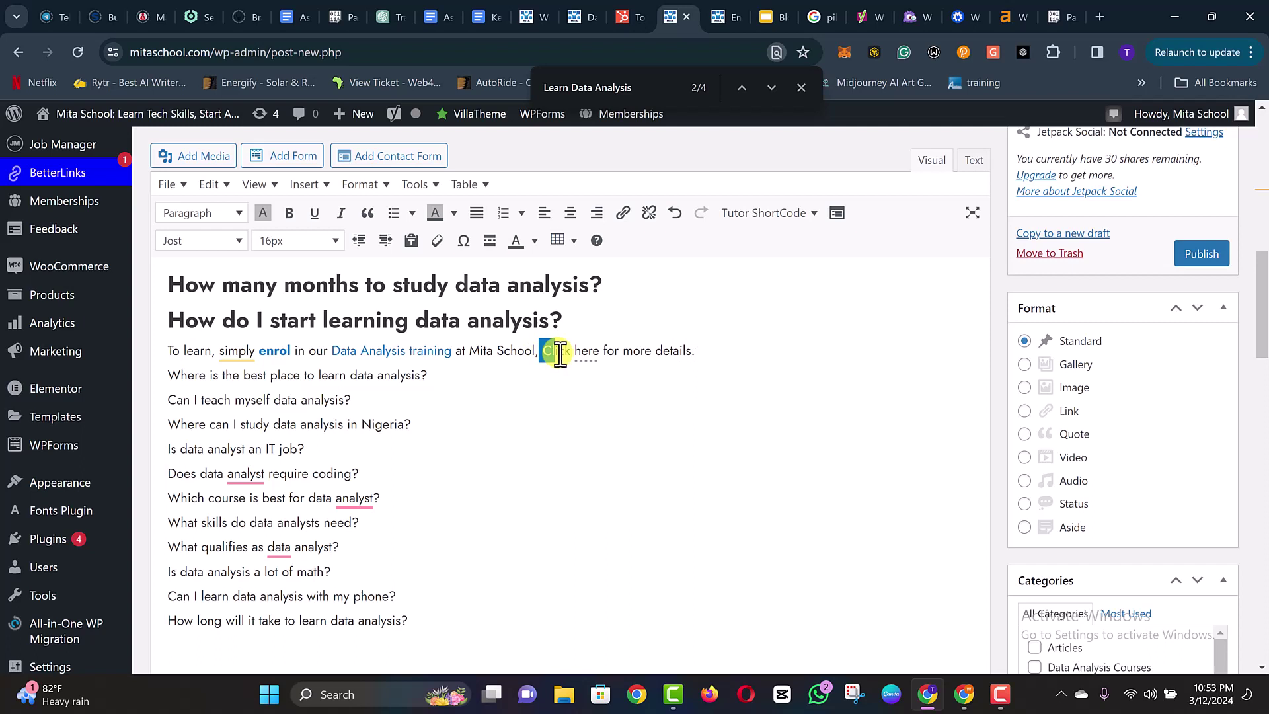
pyautogui.keyDown('shift'); pyautogui.click(600, 352); pyautogui.keyUp('shift')
pyautogui.hotkey('ctrl', 'b')
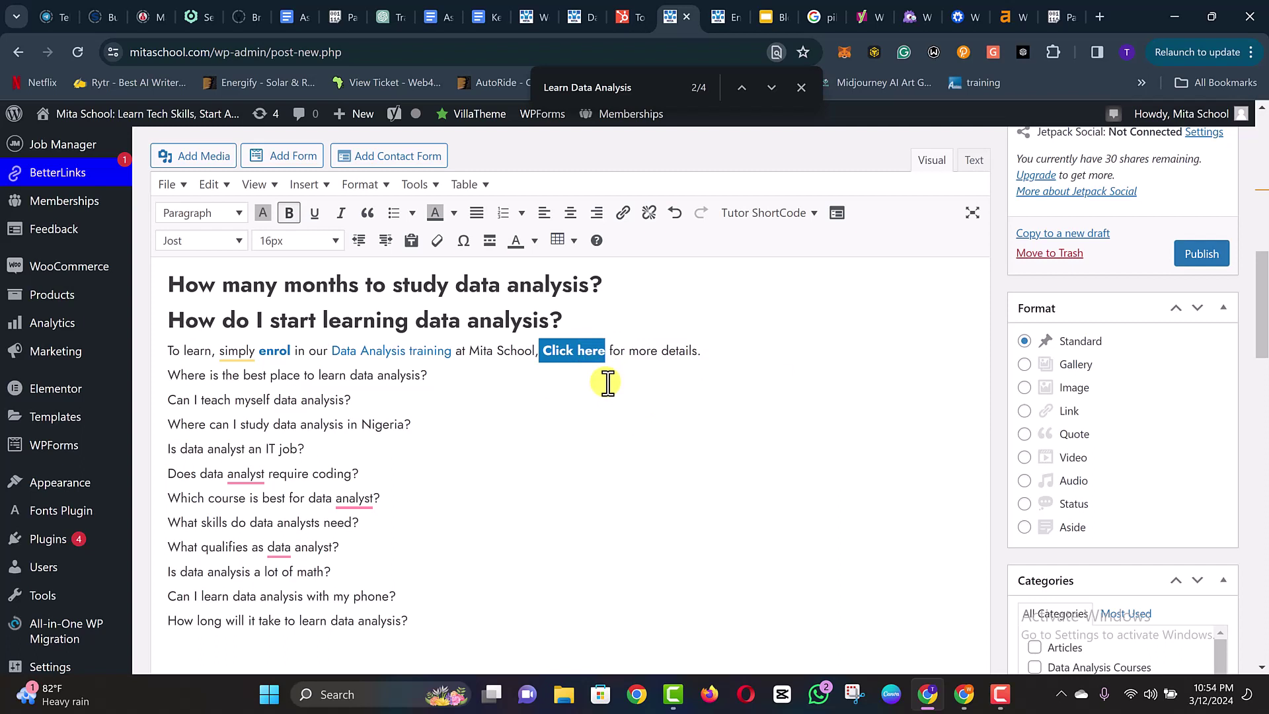
pyautogui.click(624, 212)
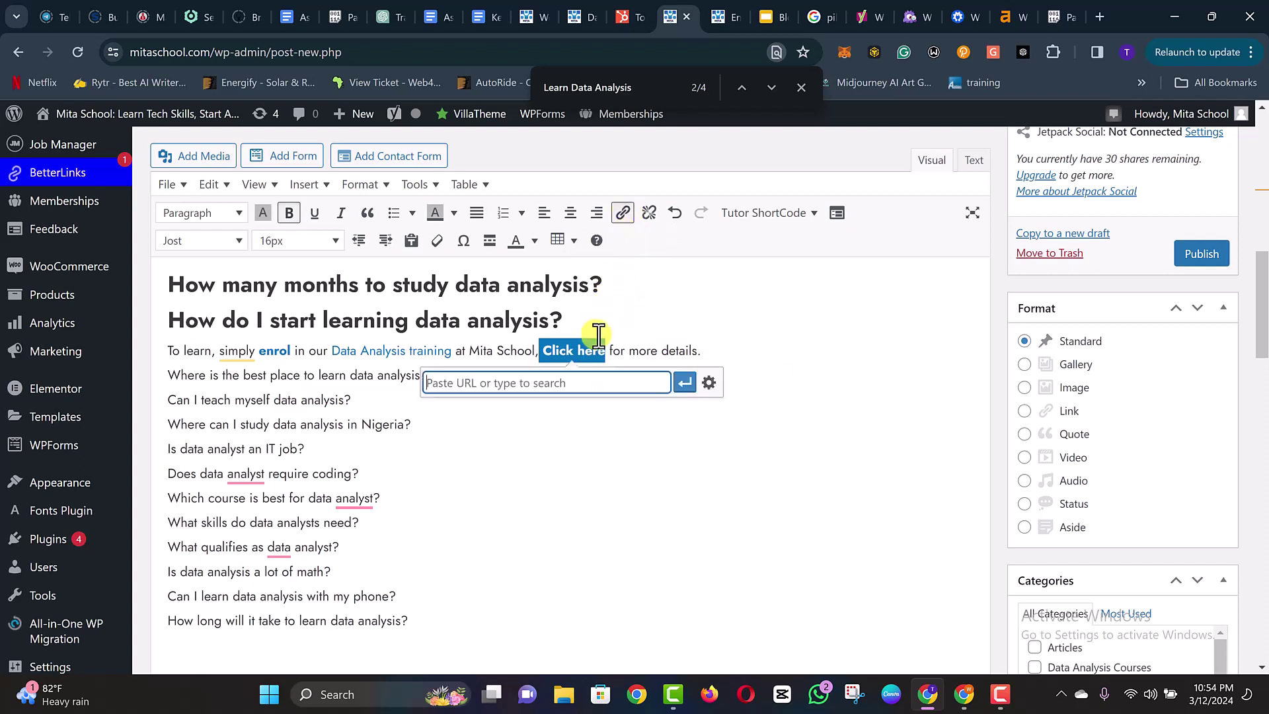
pyautogui.hotkey('ctrl', 'v')
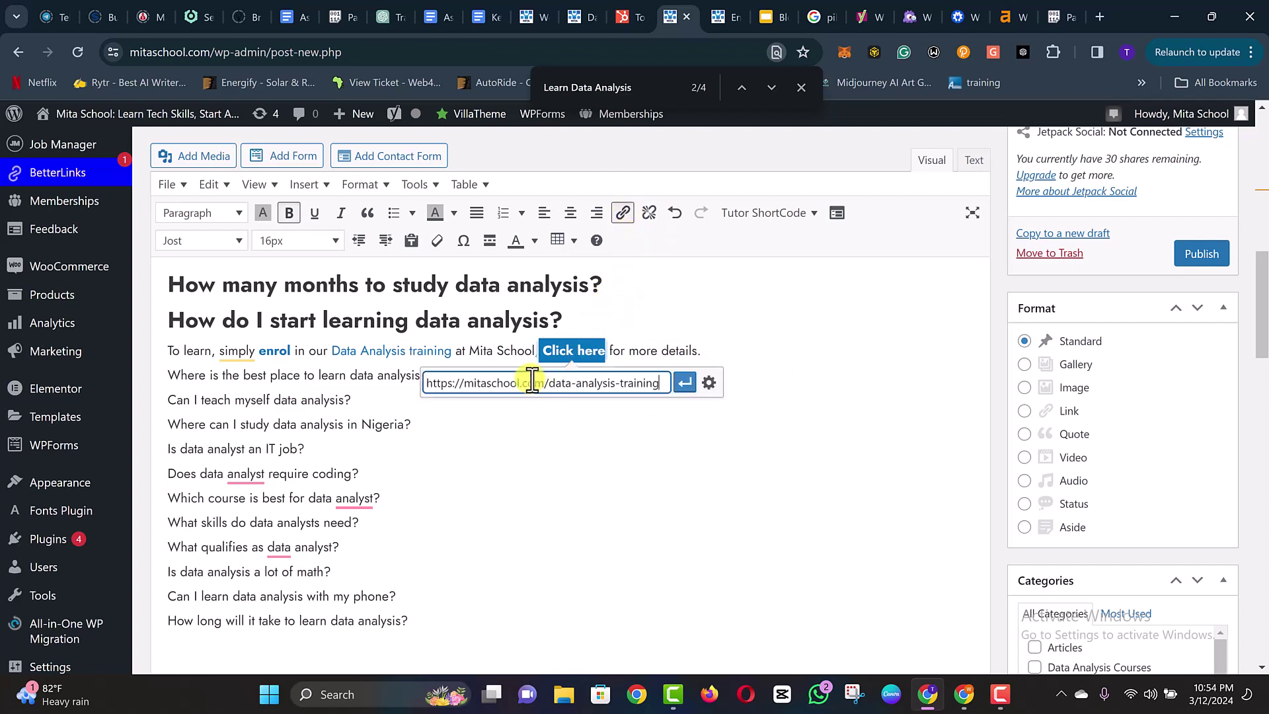
pyautogui.click(686, 384)
pyautogui.click(574, 489)
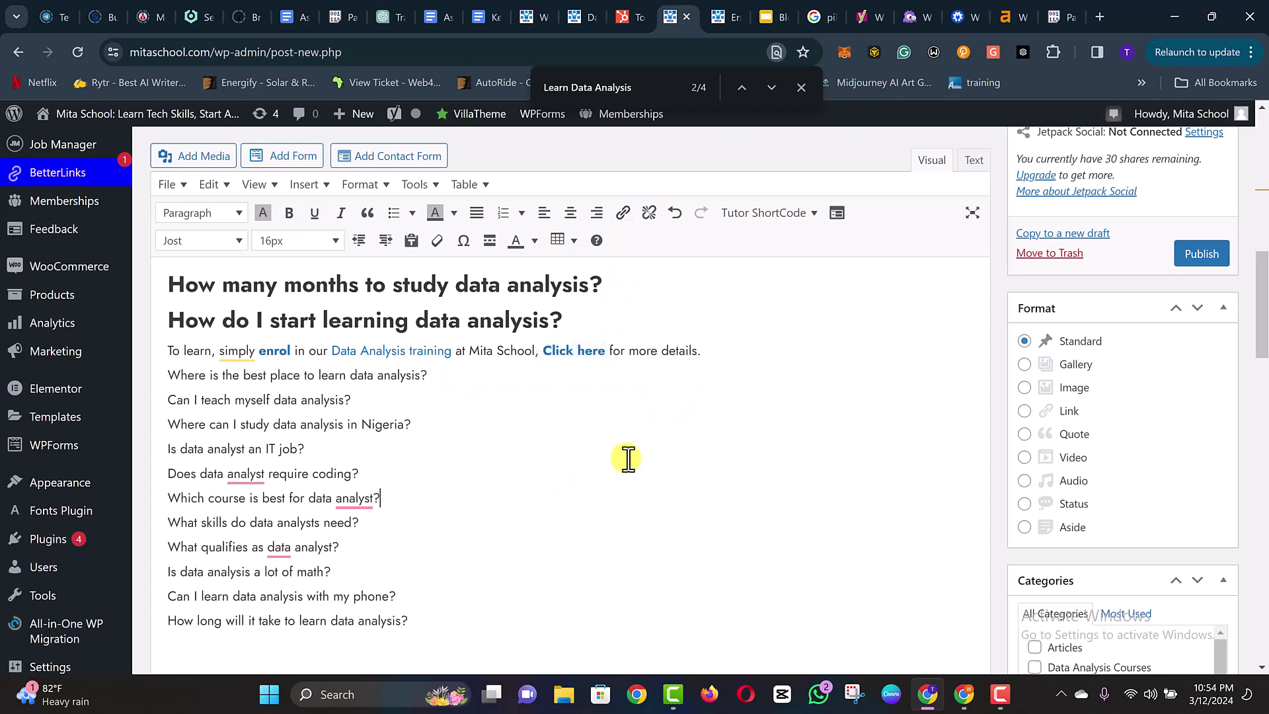
# - Insert an empty line after the enrolment sentence and another under the heading "How many months to study data analysis?"
pyautogui.click(779, 357)
pyautogui.press('Return')
pyautogui.scroll(-1, 780, 357)
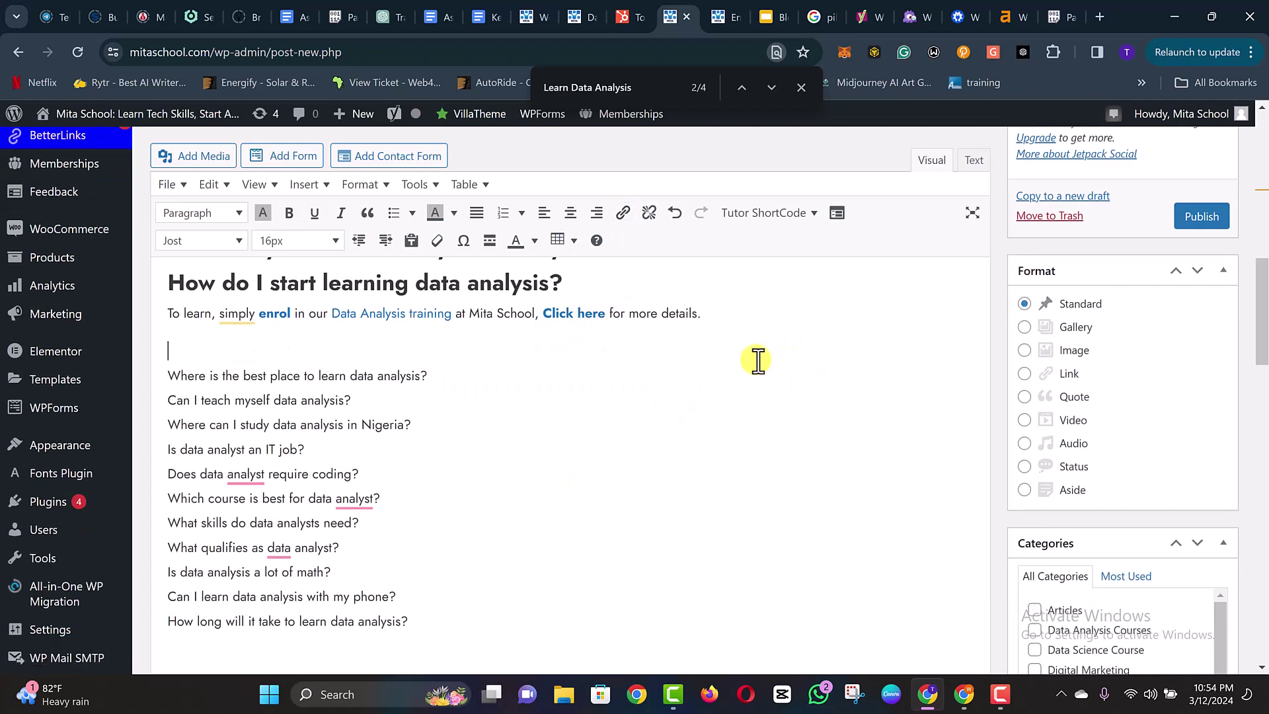
pyautogui.scroll(2, 331, 360)
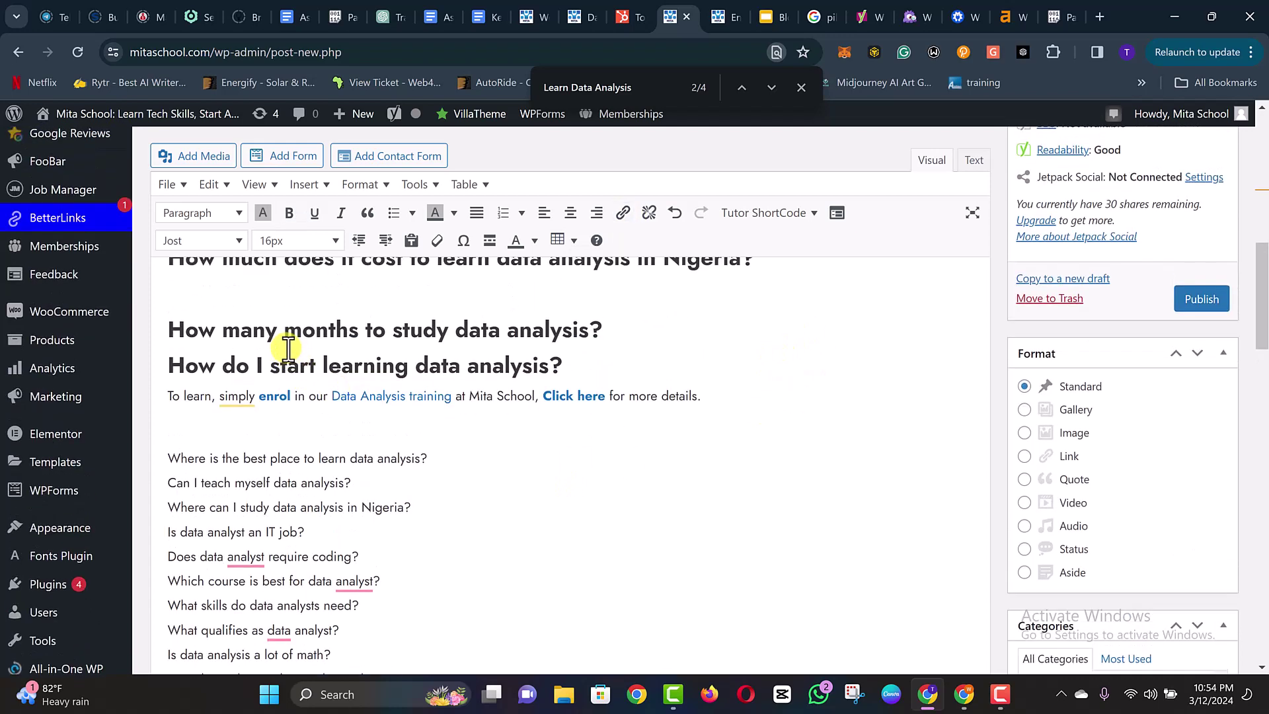
pyautogui.click(633, 328)
pyautogui.press('Return')
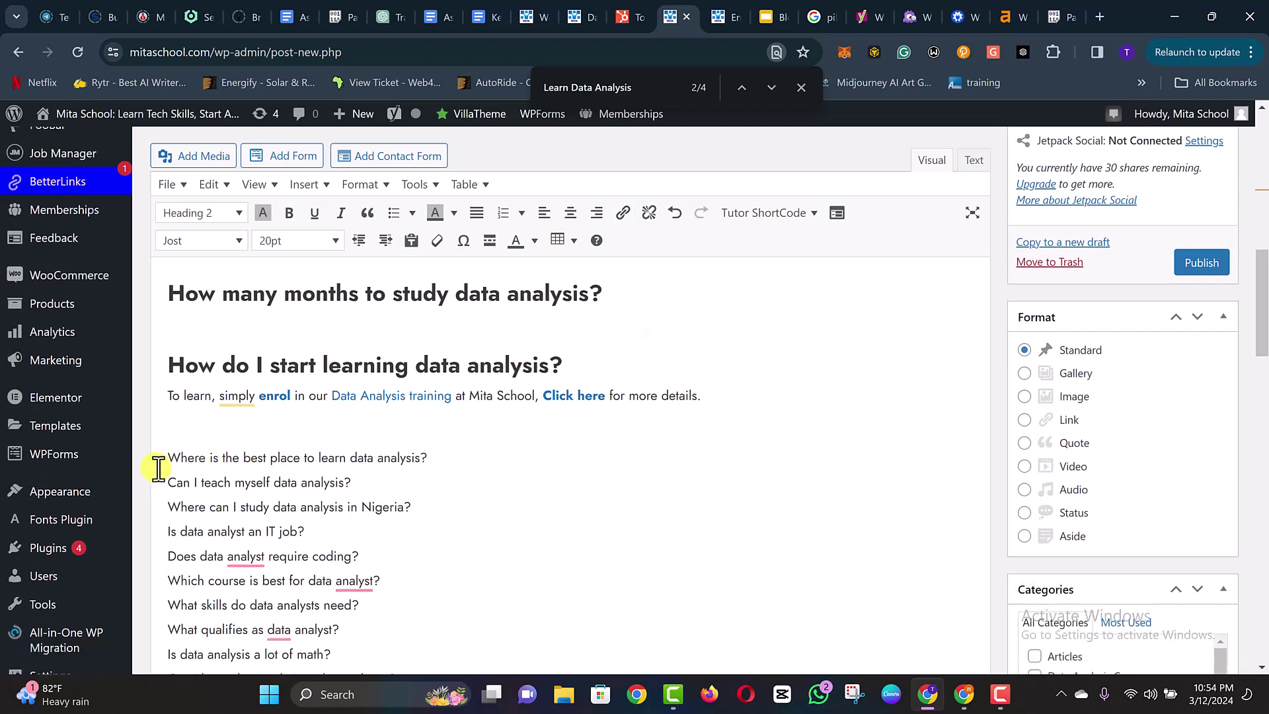
# - Delete the question "Where is the best place to learn data analysis?" from the draft
pyautogui.scroll(-1, 214, 473)
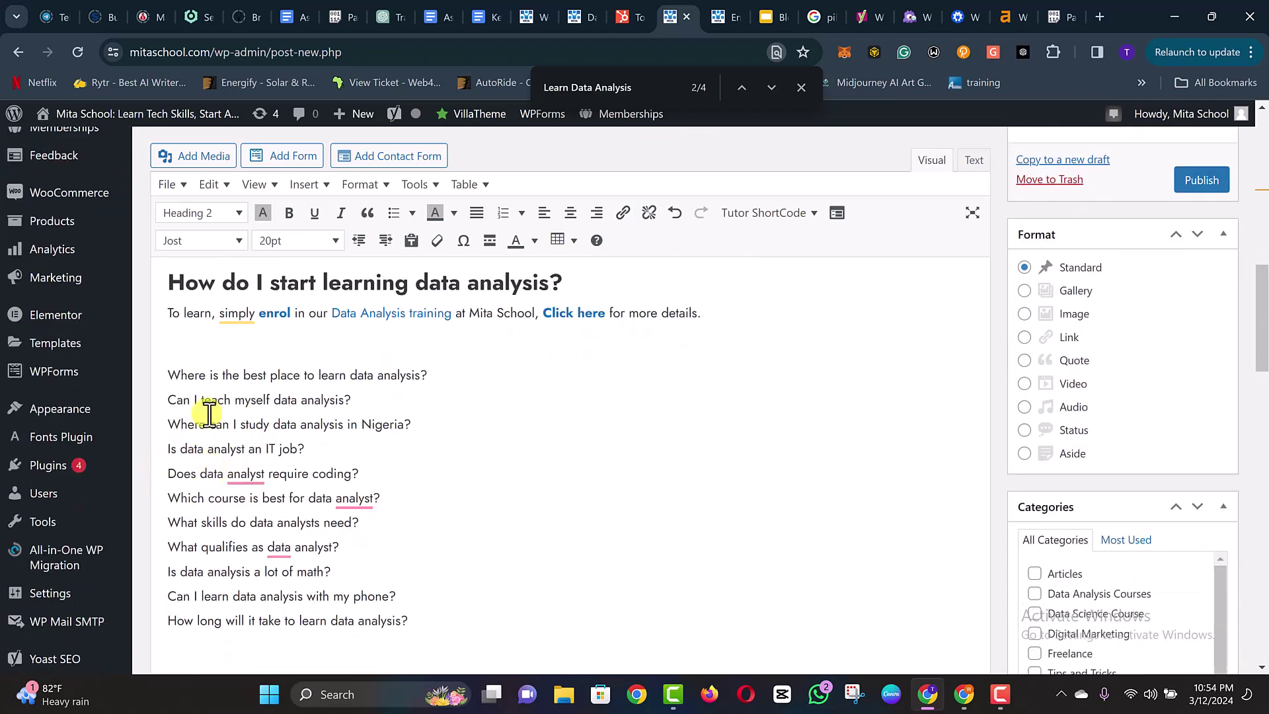
pyautogui.tripleClick(386, 375)
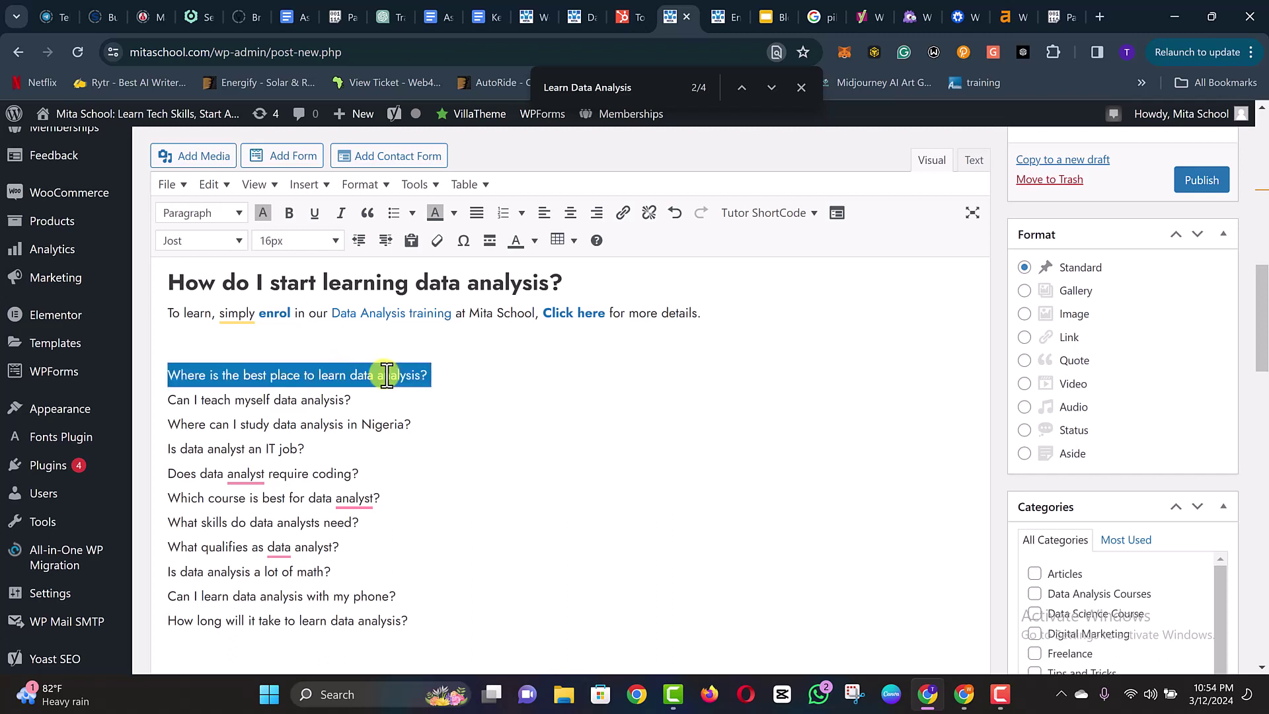
pyautogui.press('BackSpace')
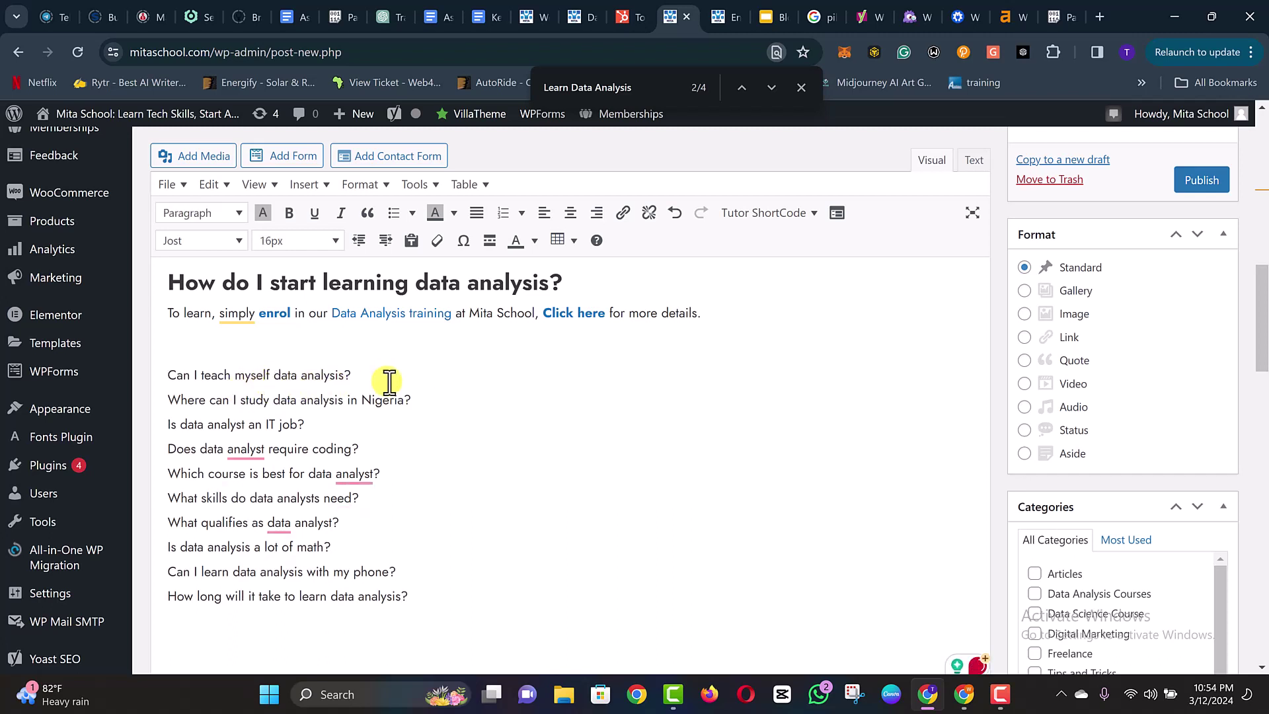
# - Answer "Can I teach myself data analysis?" with "Yes, but although anyone can teach themselves, it is always advisable to have a tutor mentoring you to success..."
pyautogui.click(388, 378)
pyautogui.press('Return')
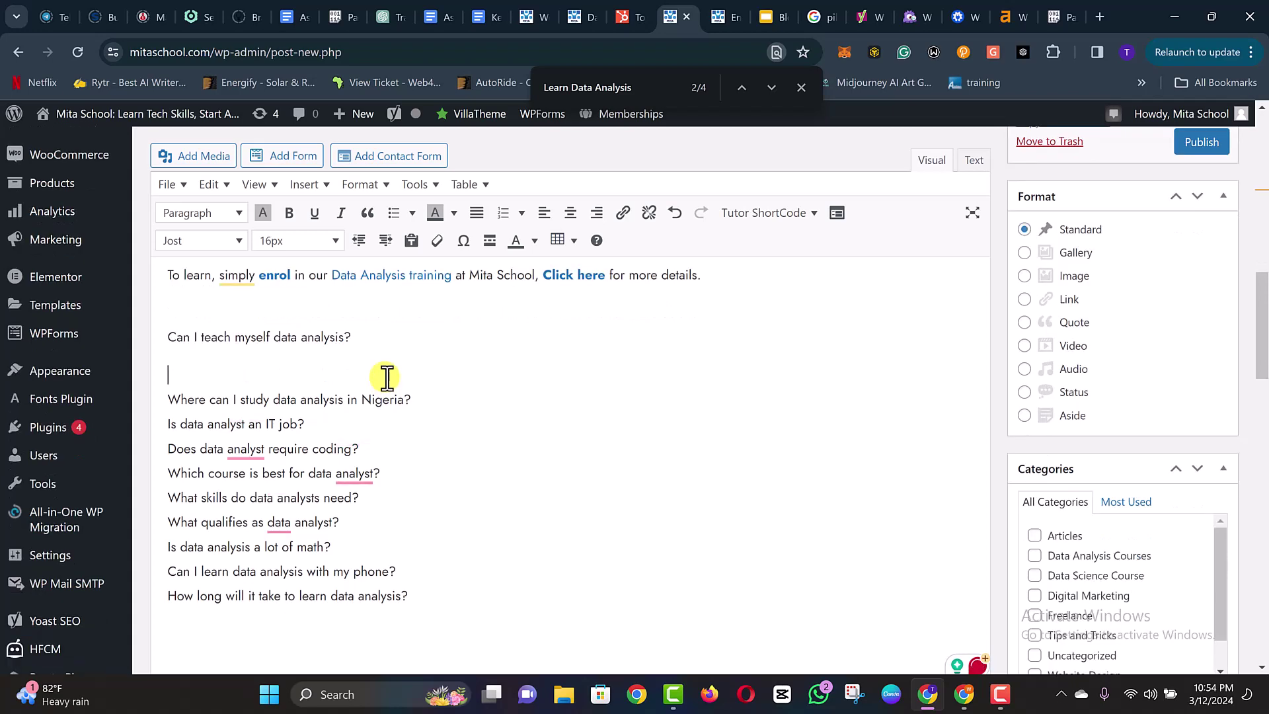
pyautogui.write('Yes, but although')
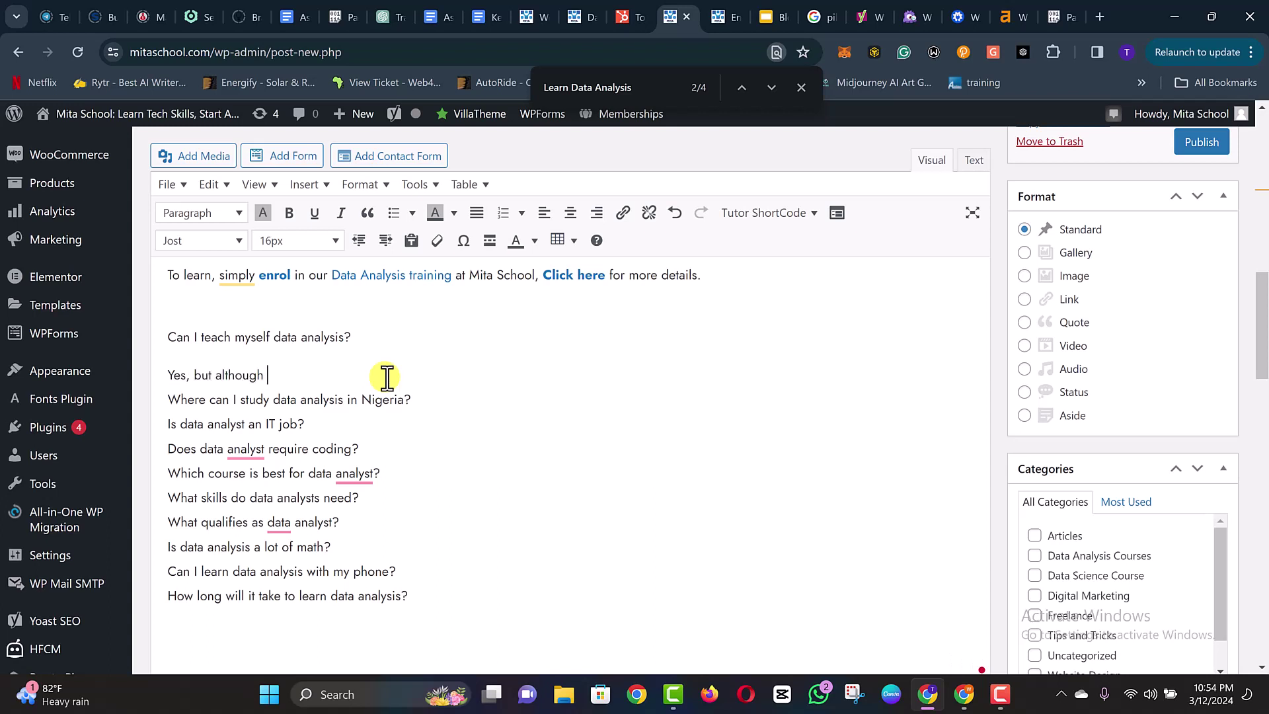
pyautogui.write(' anyone can teach themsle')
pyautogui.write('ves, i')
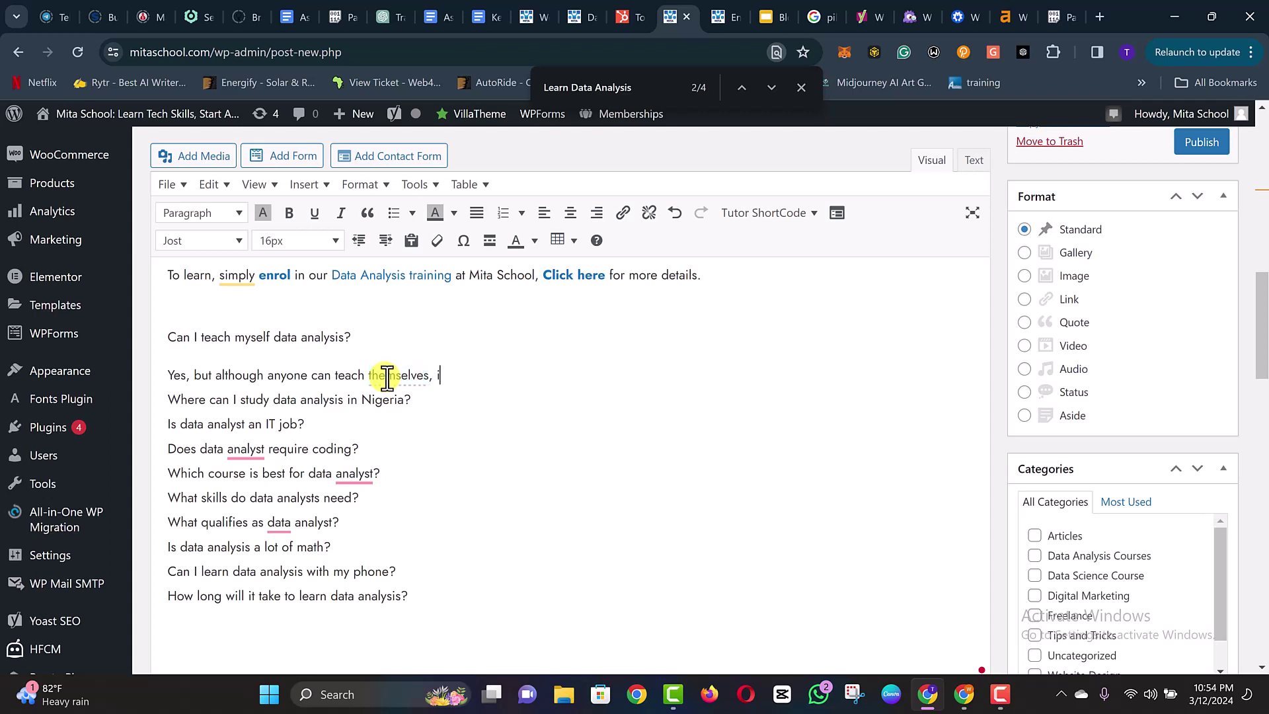
pyautogui.write('t is always advisable to ')
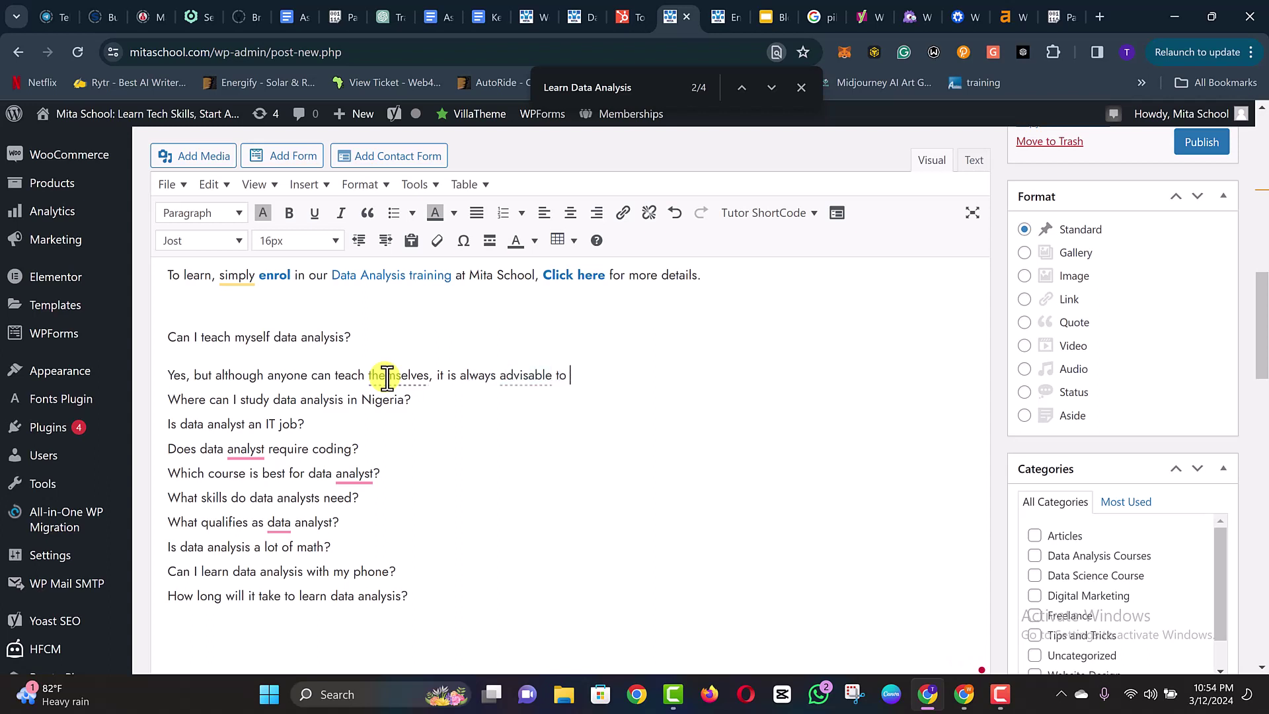
pyautogui.write('have a tutor mentoring you ')
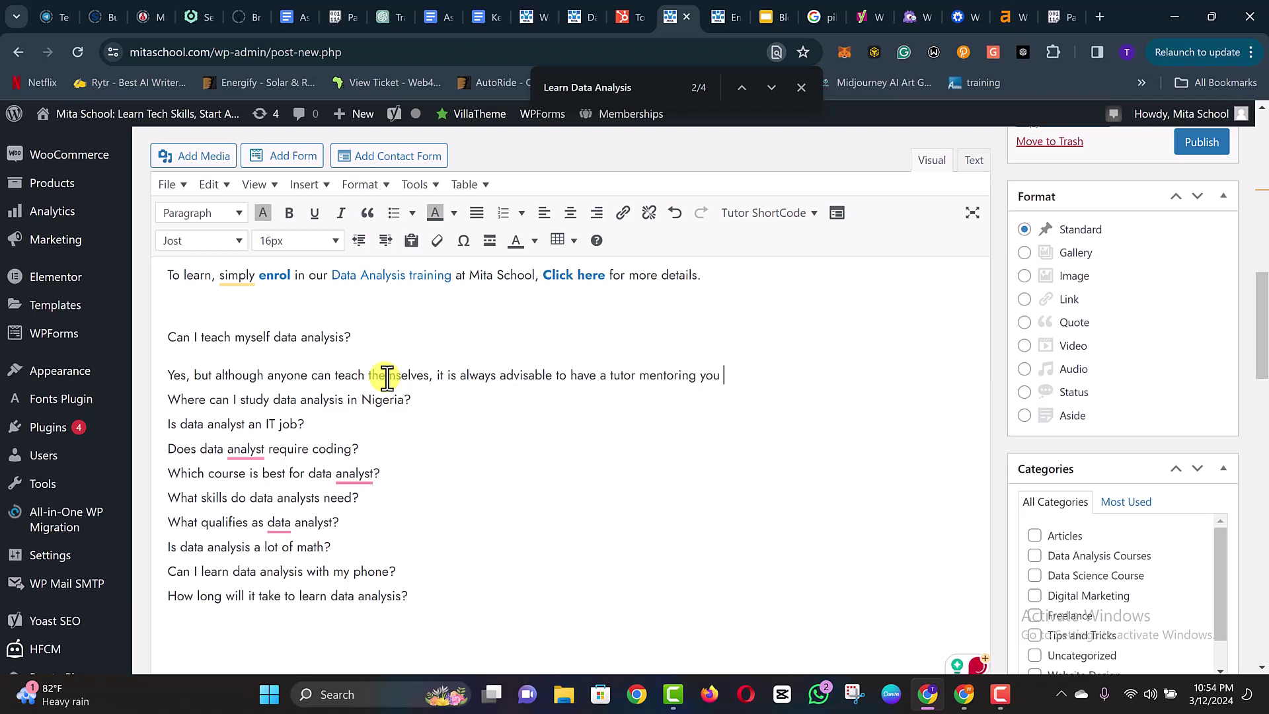
pyautogui.write('t')
pyautogui.write('o succ')
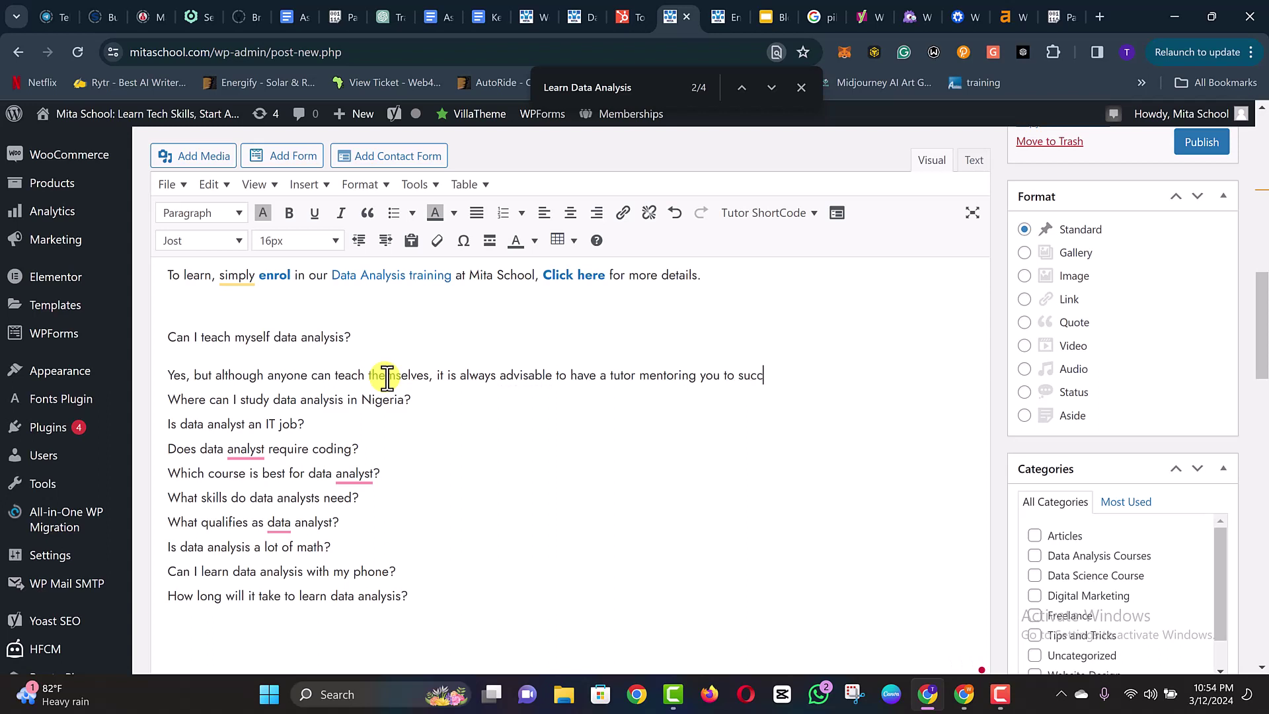
pyautogui.write('ess...')
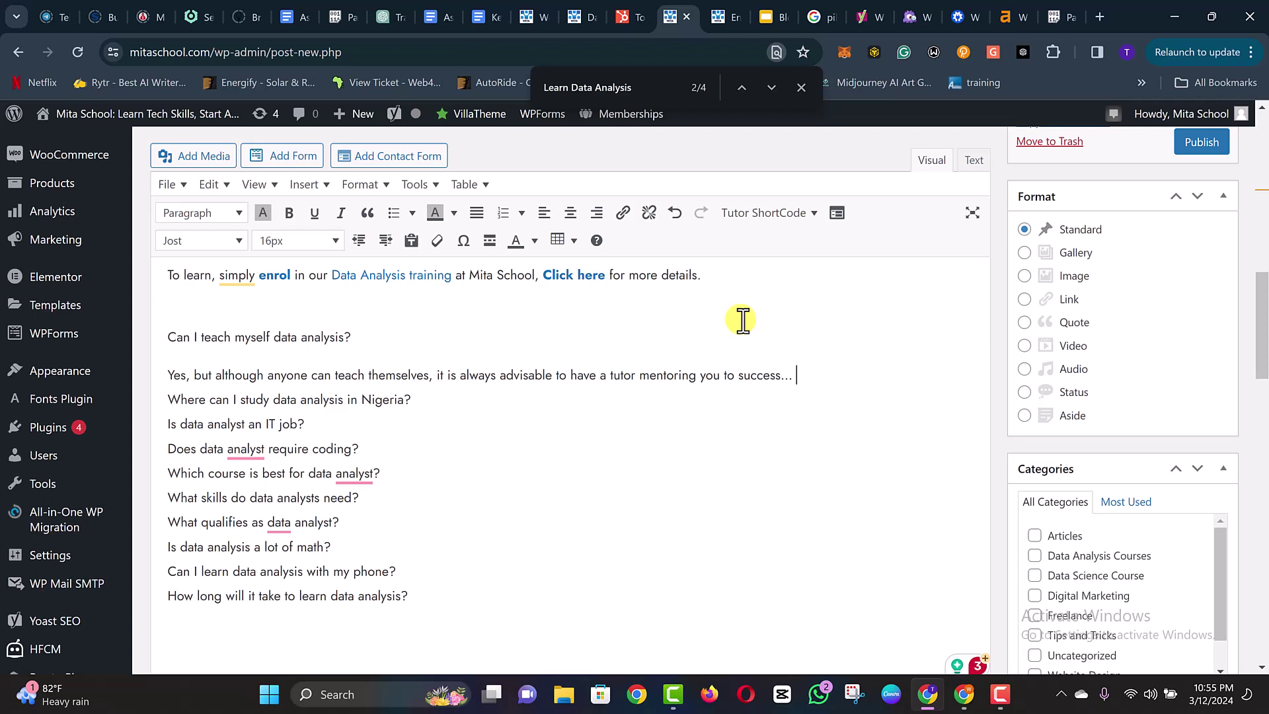
# - Format the question "Can I teach myself data analysis?" as Heading 2 and return to the end of its answer
pyautogui.click(270, 334)
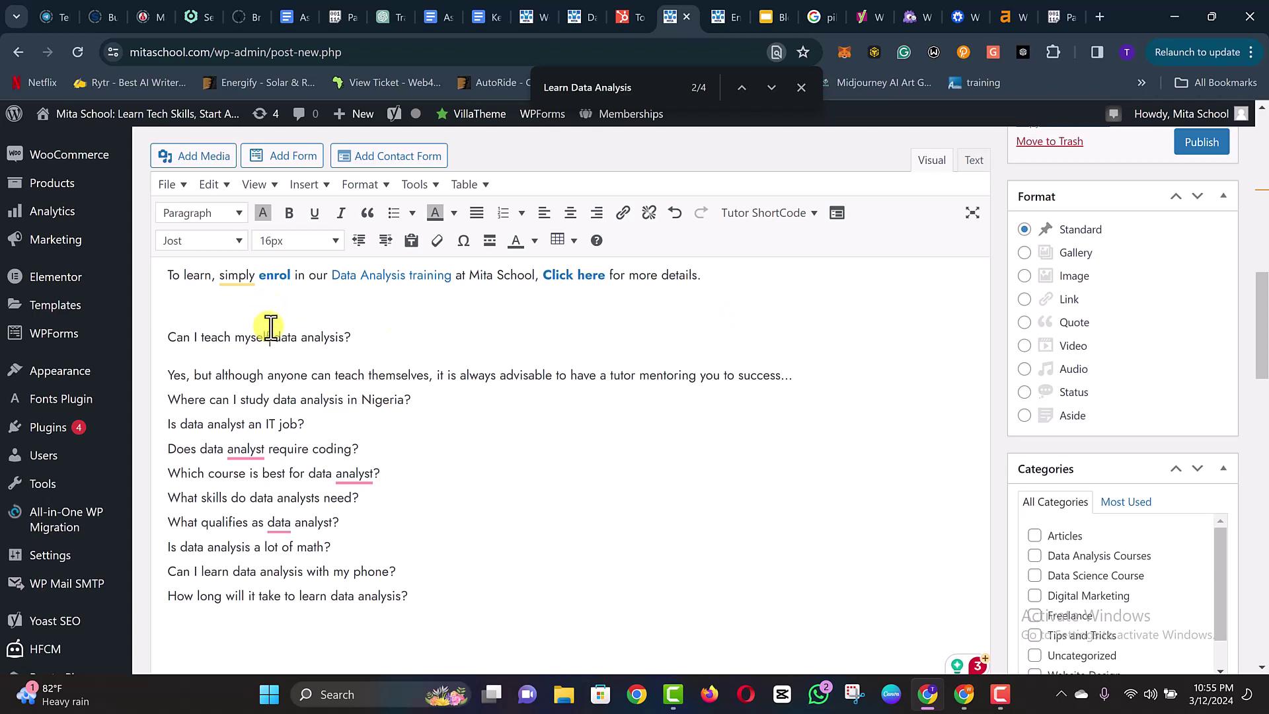
pyautogui.click(233, 218)
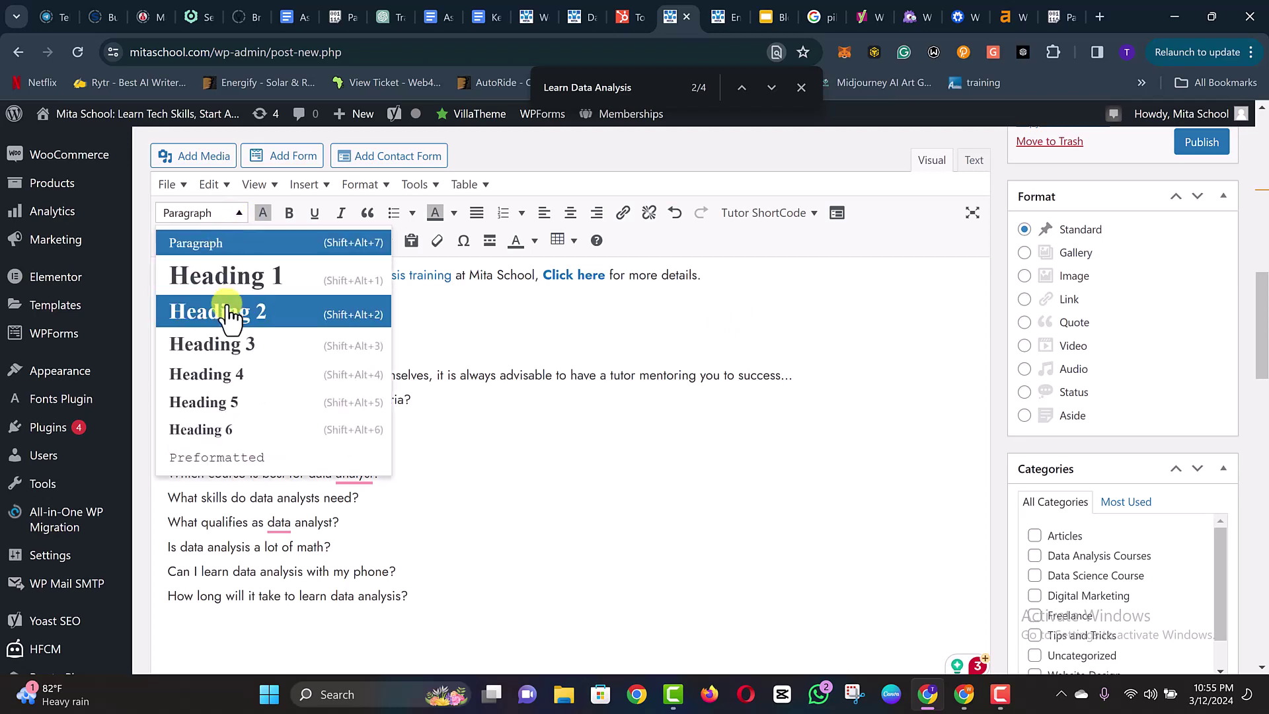
pyautogui.click(232, 312)
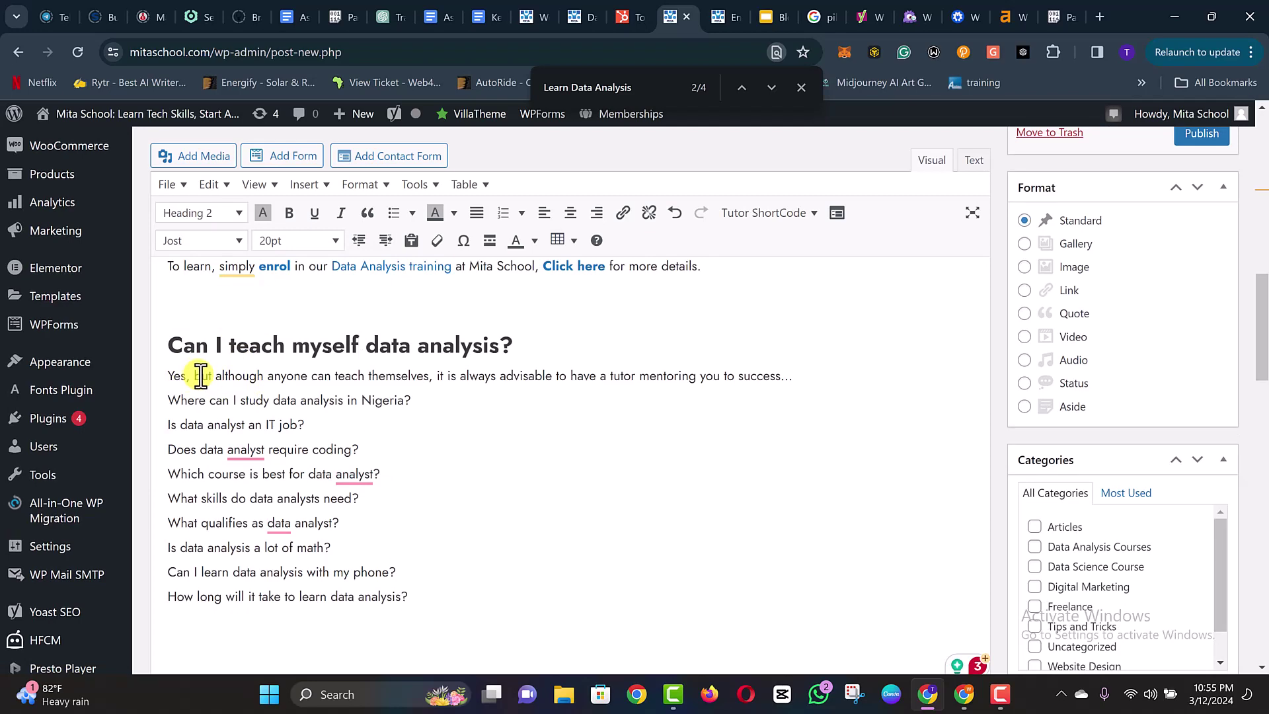
pyautogui.click(838, 374)
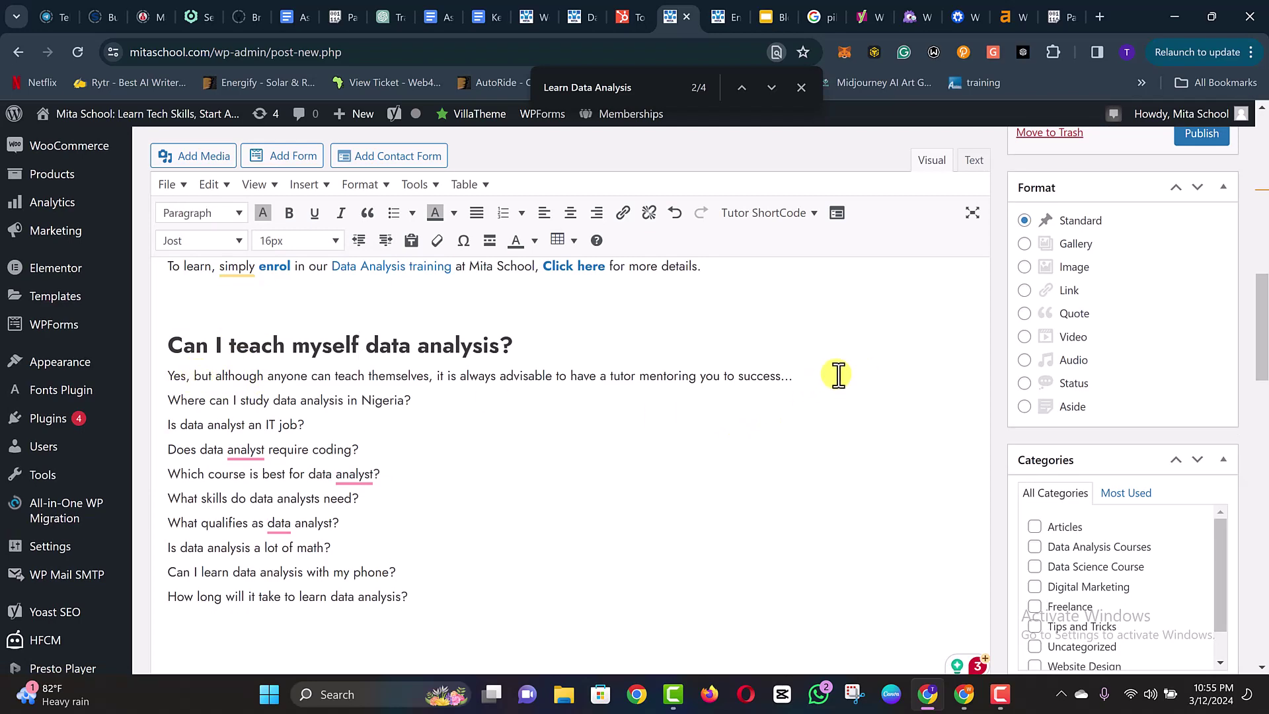
# - Insert a blank line below the answer under the "Can I teach myself data analysis?" heading
pyautogui.press('Return')
pyautogui.scroll(-1, 838, 374)
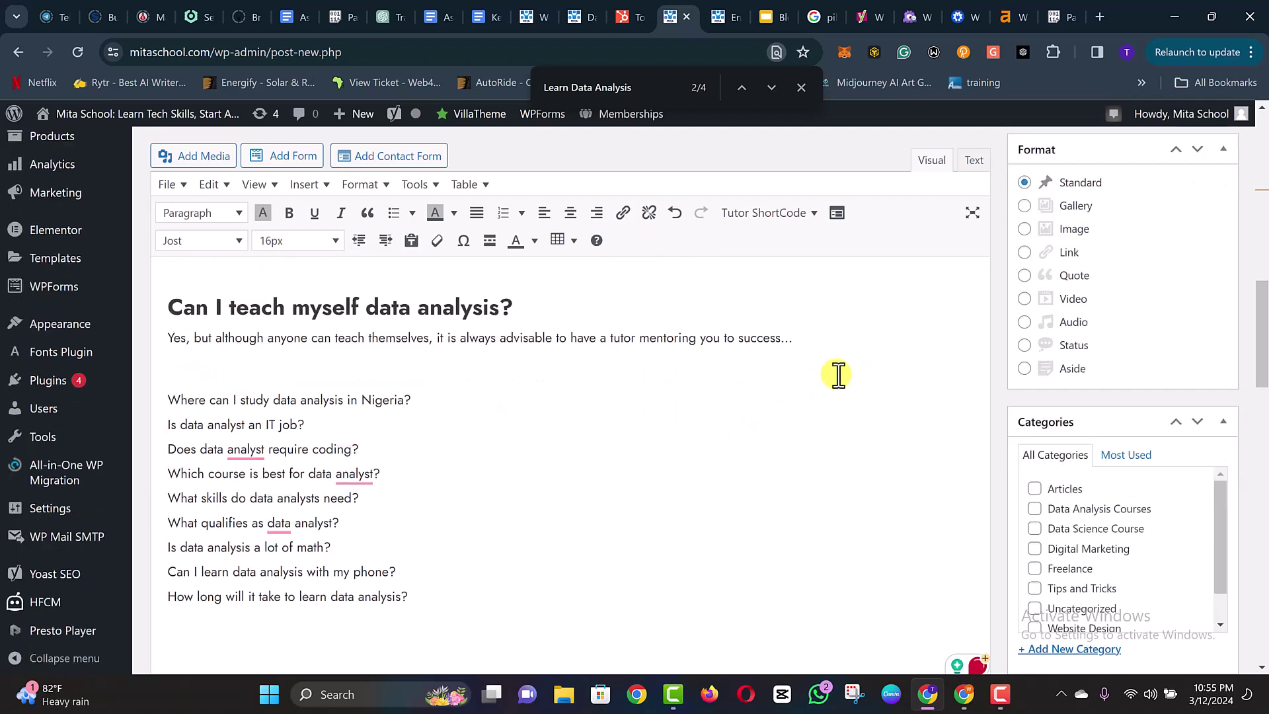
pyautogui.scroll(1, 697, 422)
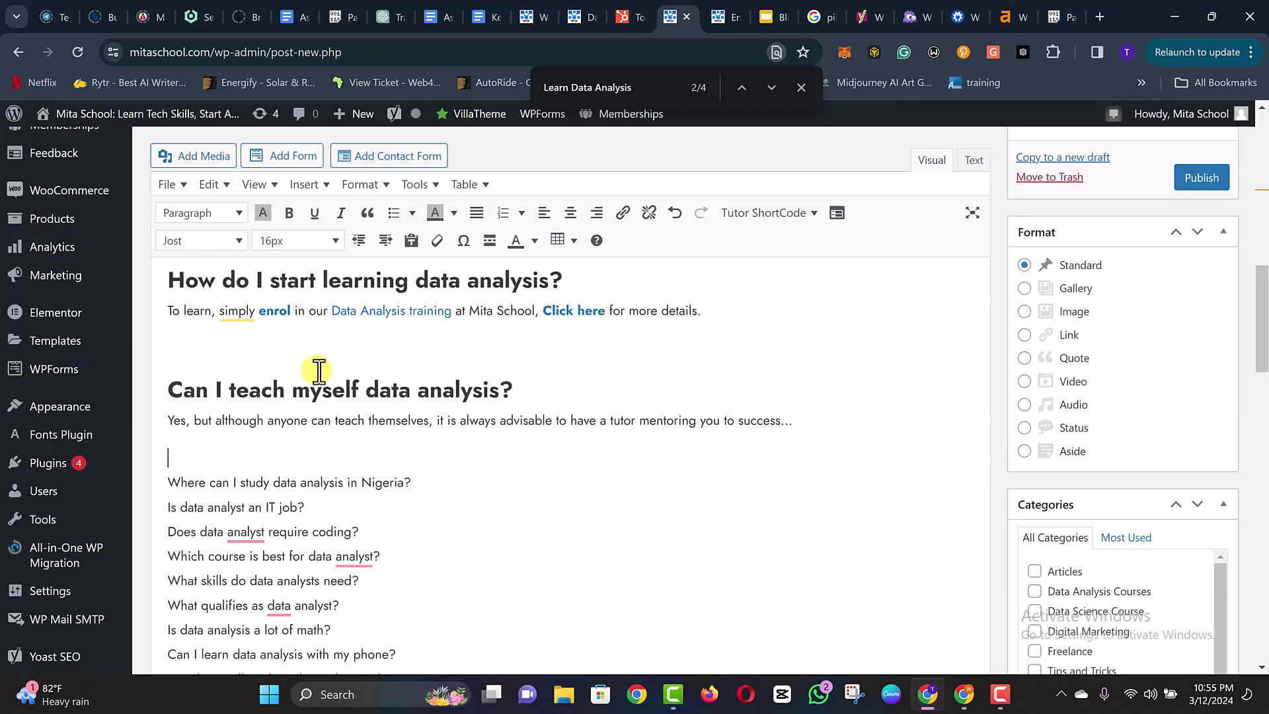
pyautogui.scroll(-1, 258, 347)
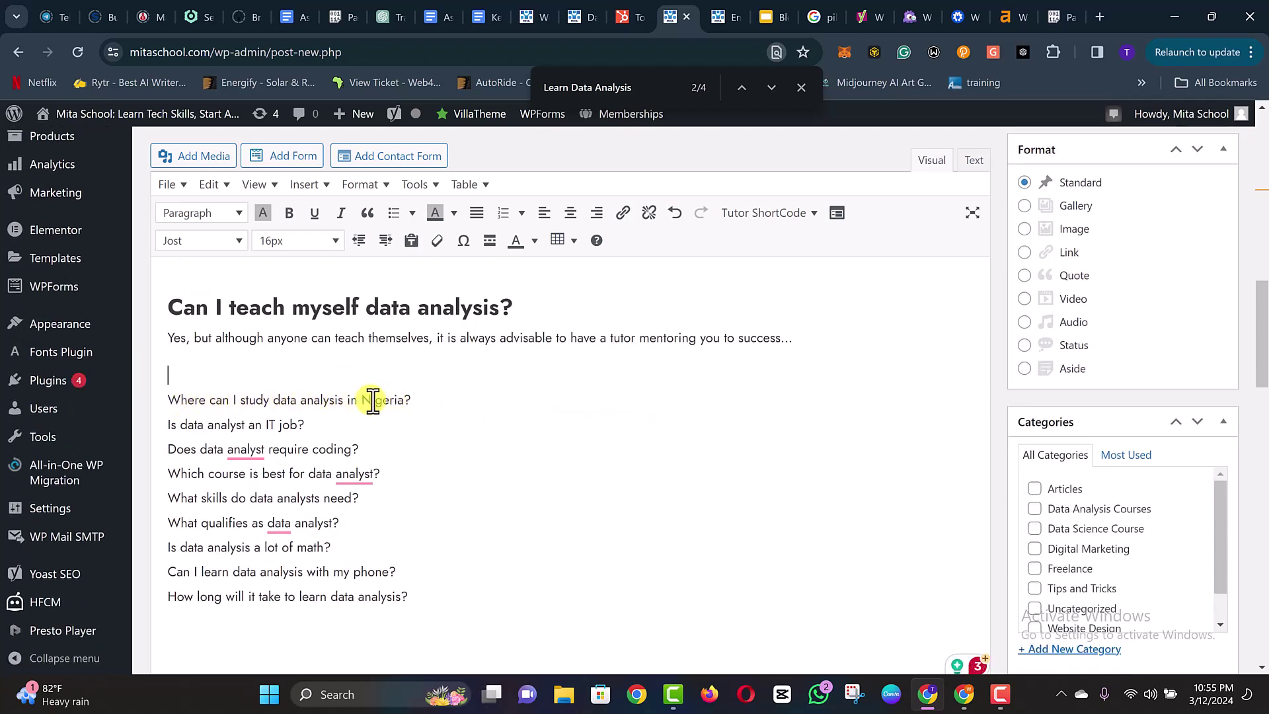
# - Delete the question "Where can I study data analysis in Nigeria?" and insert a blank line below "Is data analyst an IT job?"
pyautogui.tripleClick(199, 401)
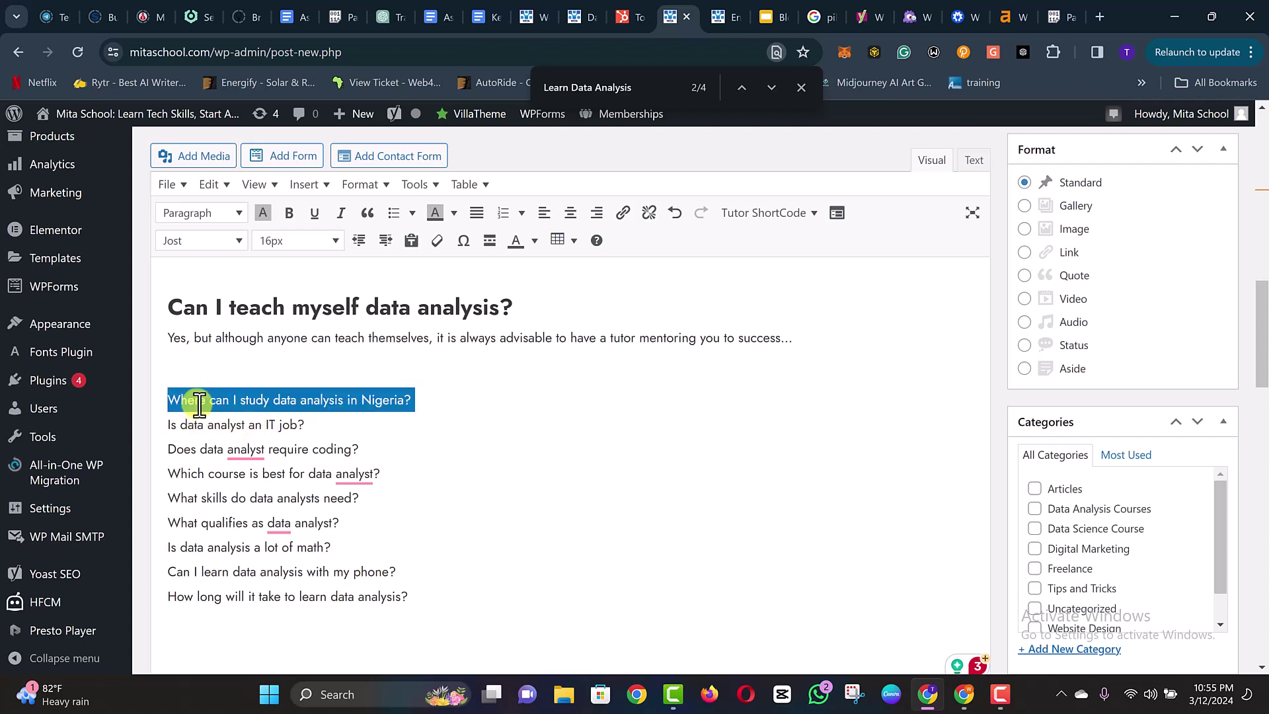
pyautogui.press('Delete')
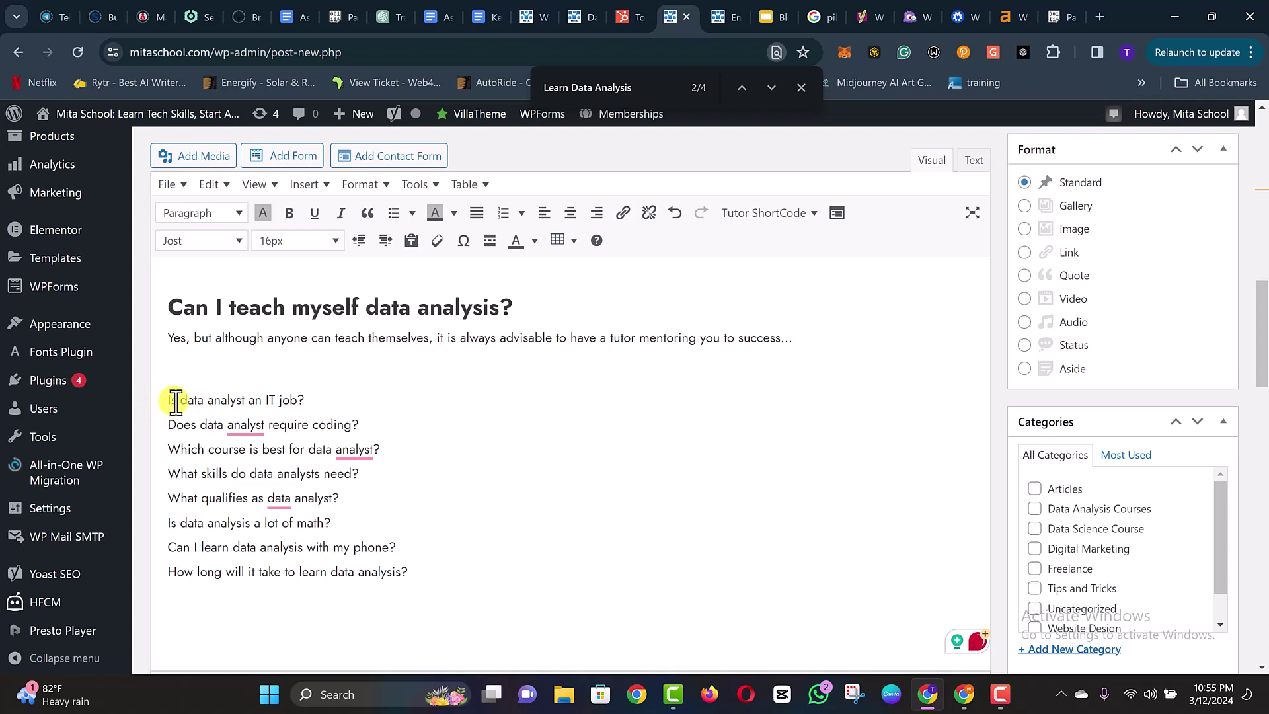
pyautogui.click(322, 401)
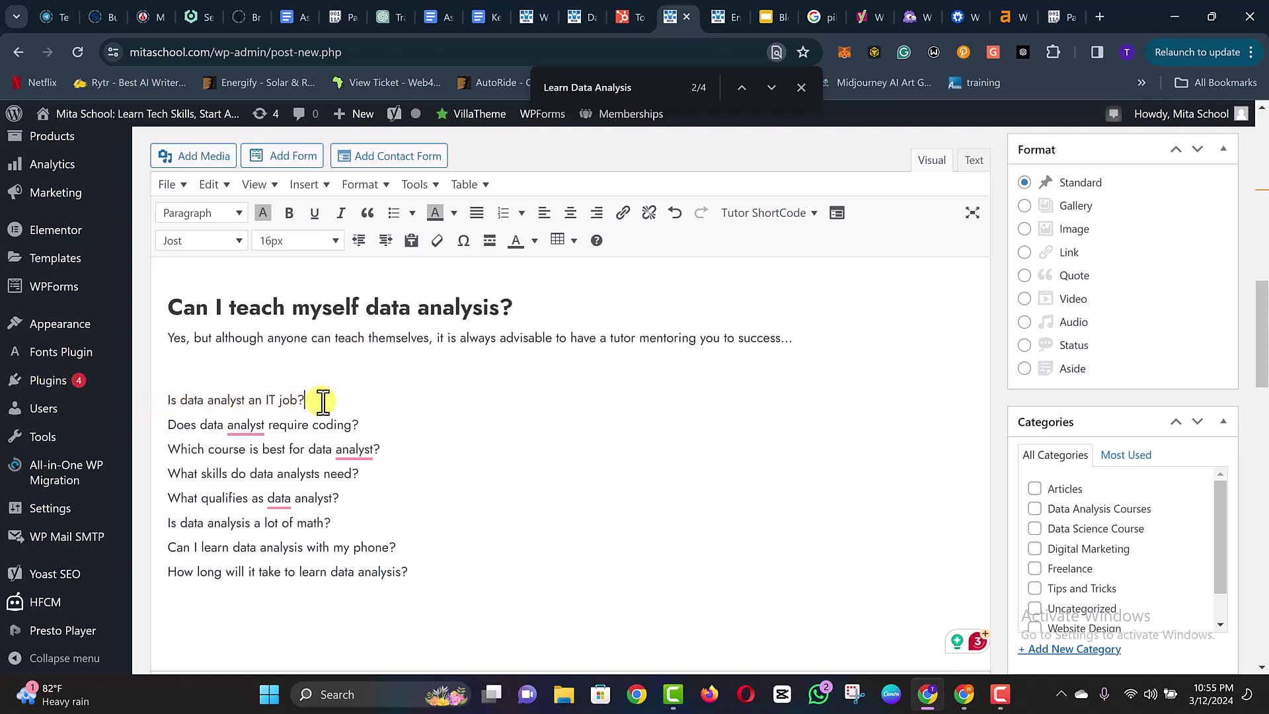
pyautogui.press('Return')
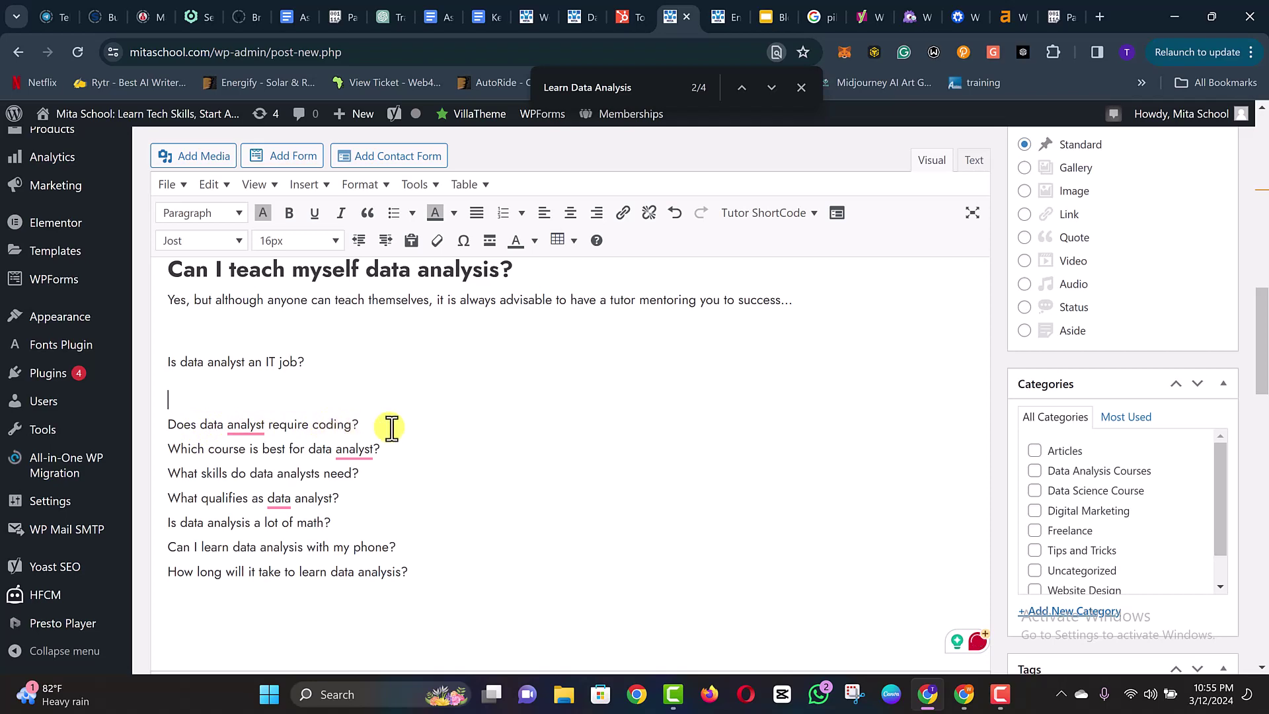
pyautogui.scroll(-1, 386, 428)
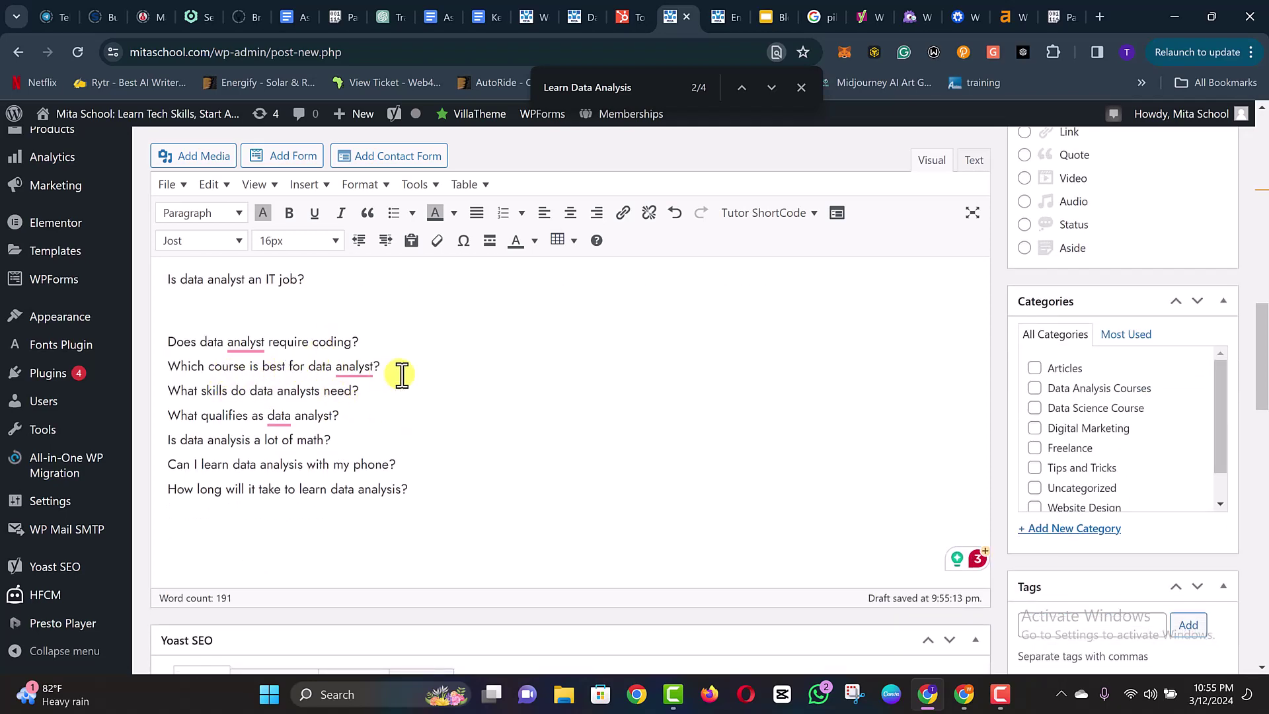
pyautogui.moveTo(367, 372)
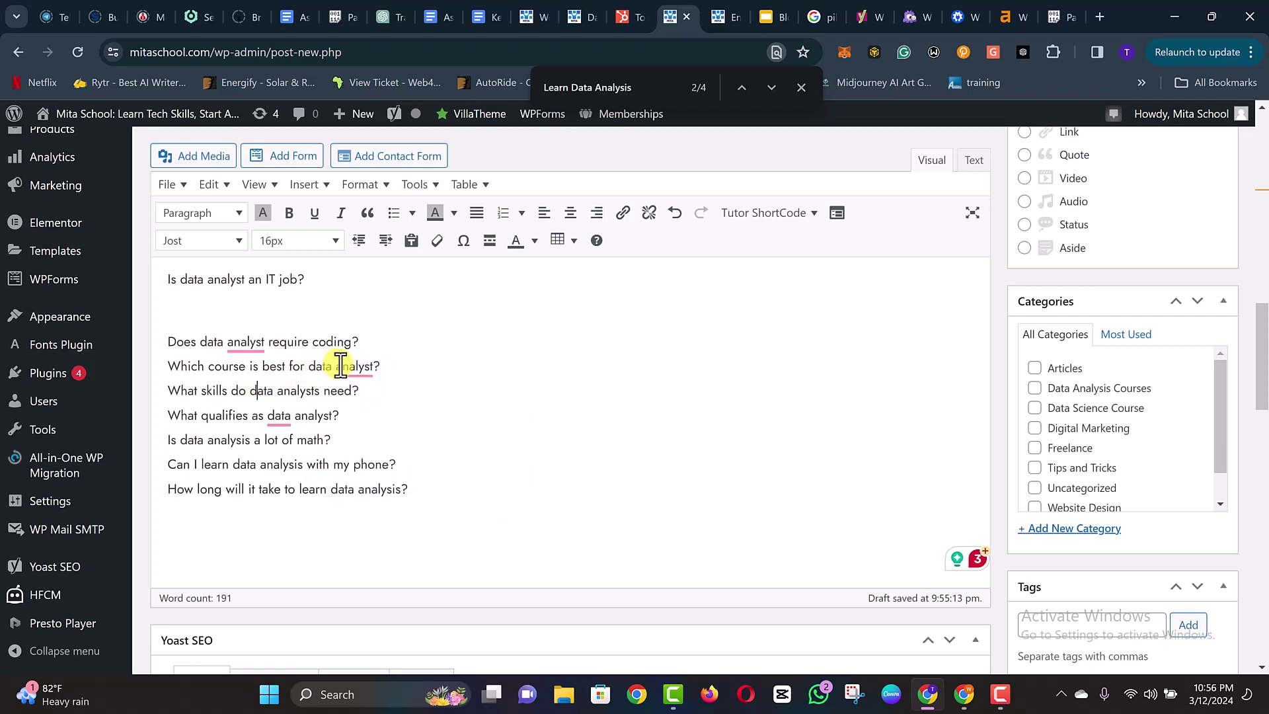
# - Review the Mita School data analysis training page alongside the post draft's introduction, headings and remaining questions
pyautogui.click(575, 17)
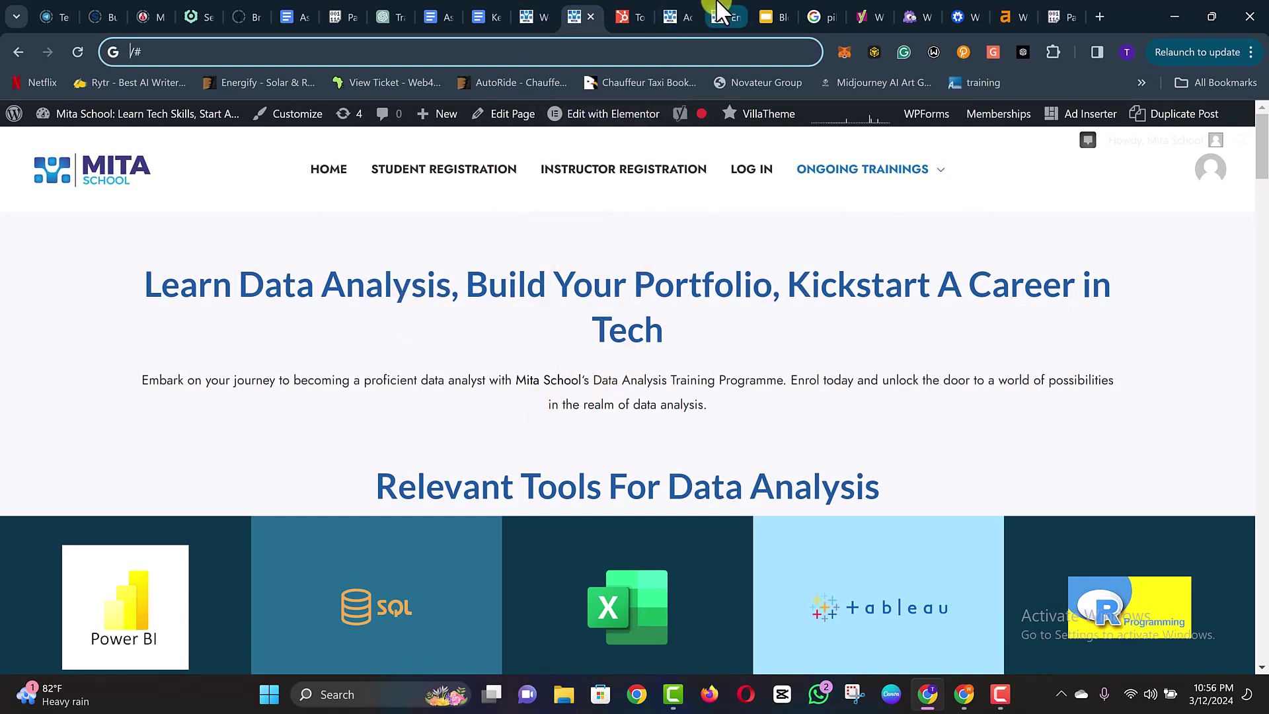
pyautogui.click(677, 12)
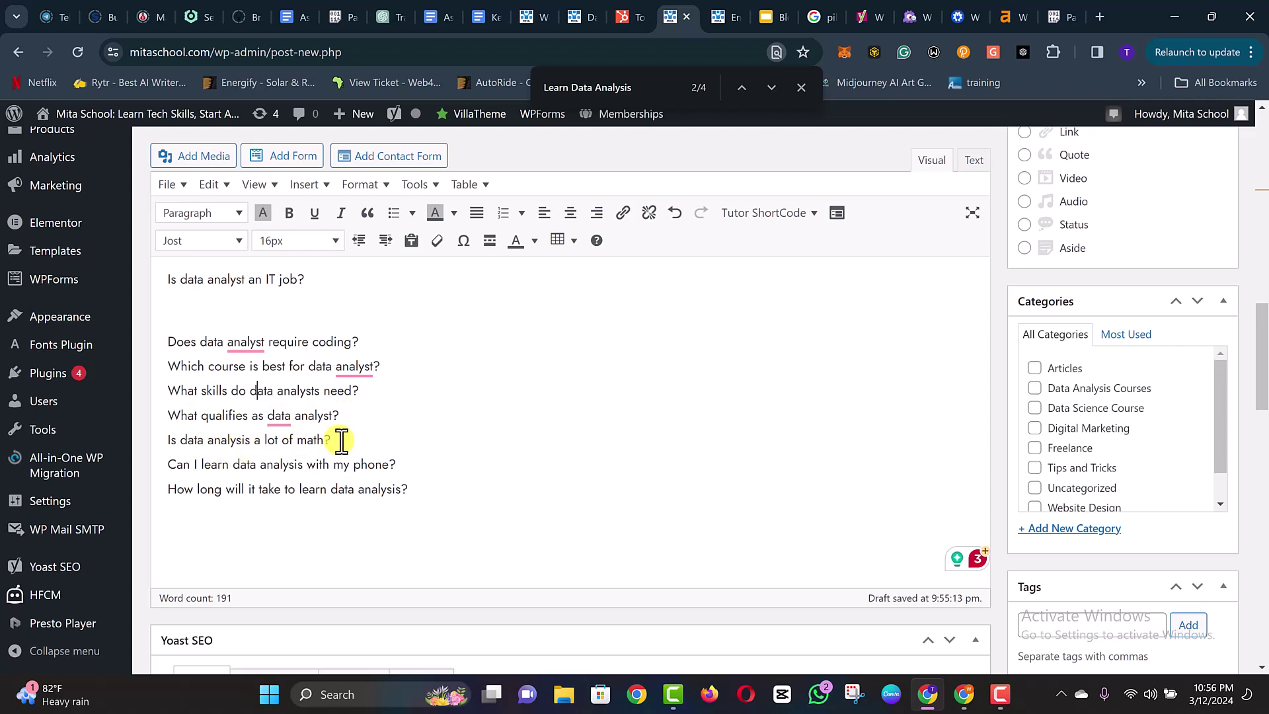
pyautogui.scroll(10, 444, 445)
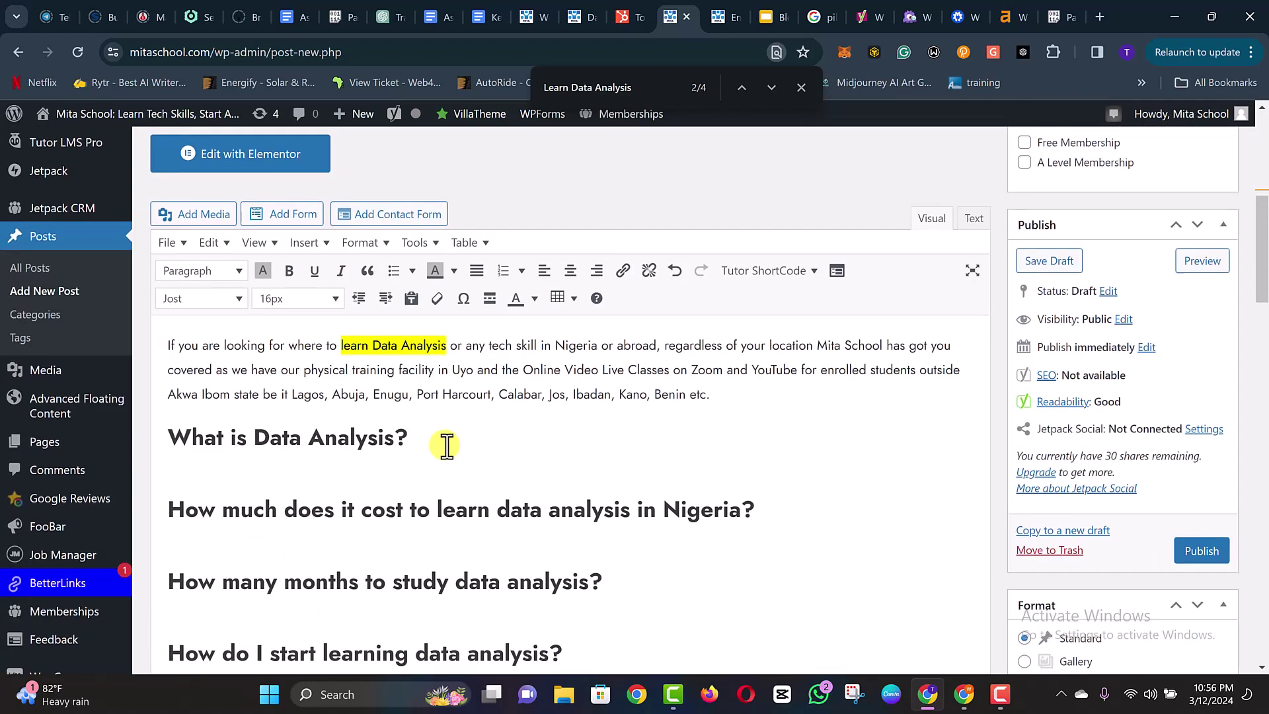
pyautogui.scroll(-5, 445, 445)
pyautogui.scroll(-2, 326, 621)
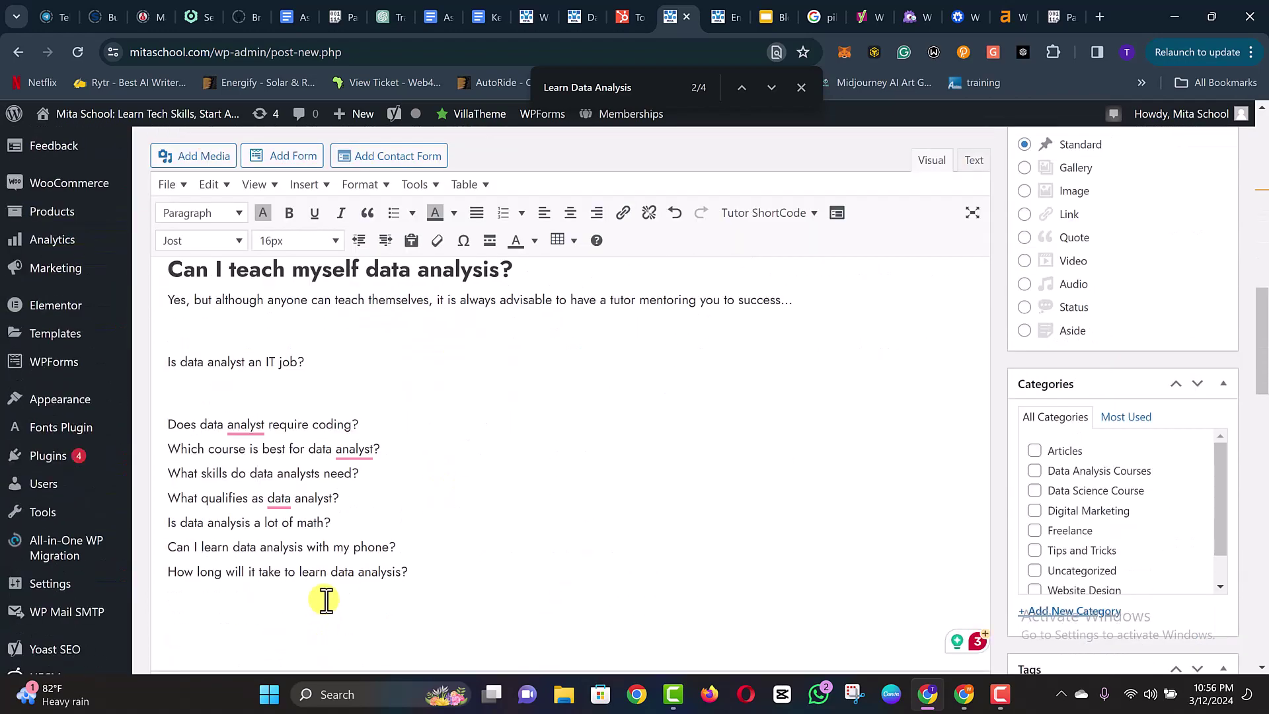
pyautogui.scroll(-1, 331, 592)
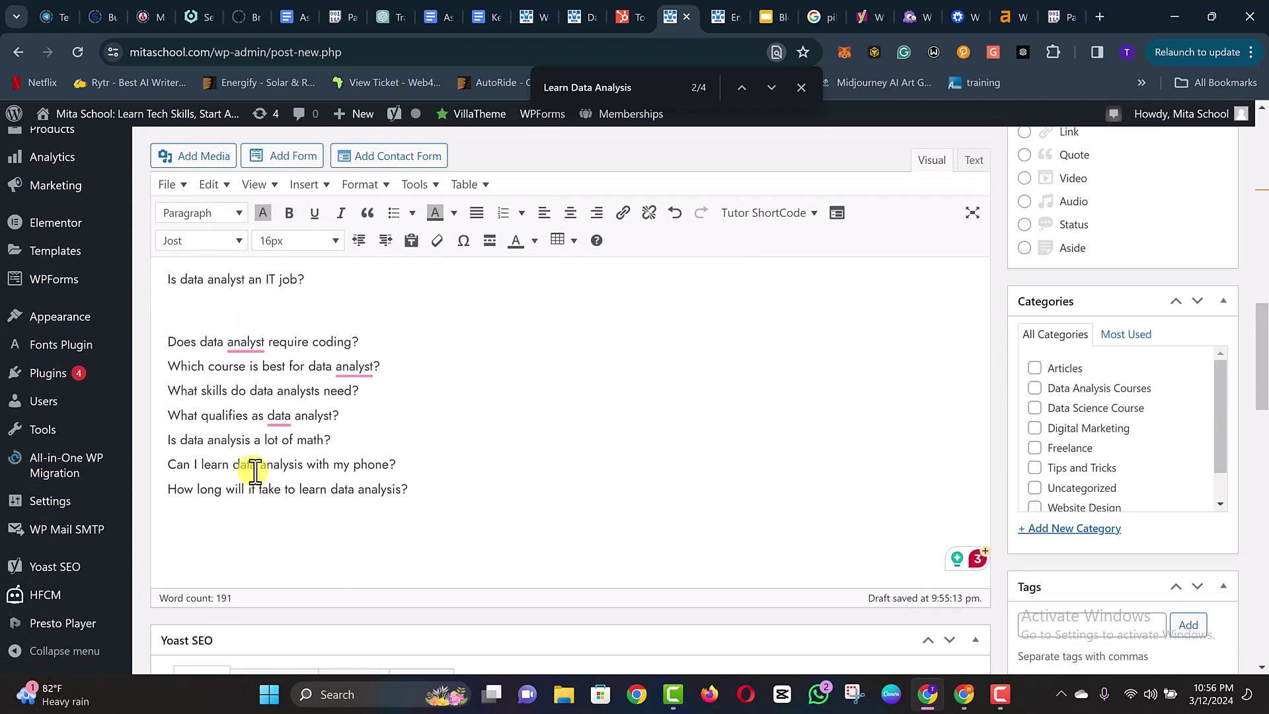
pyautogui.click(579, 16)
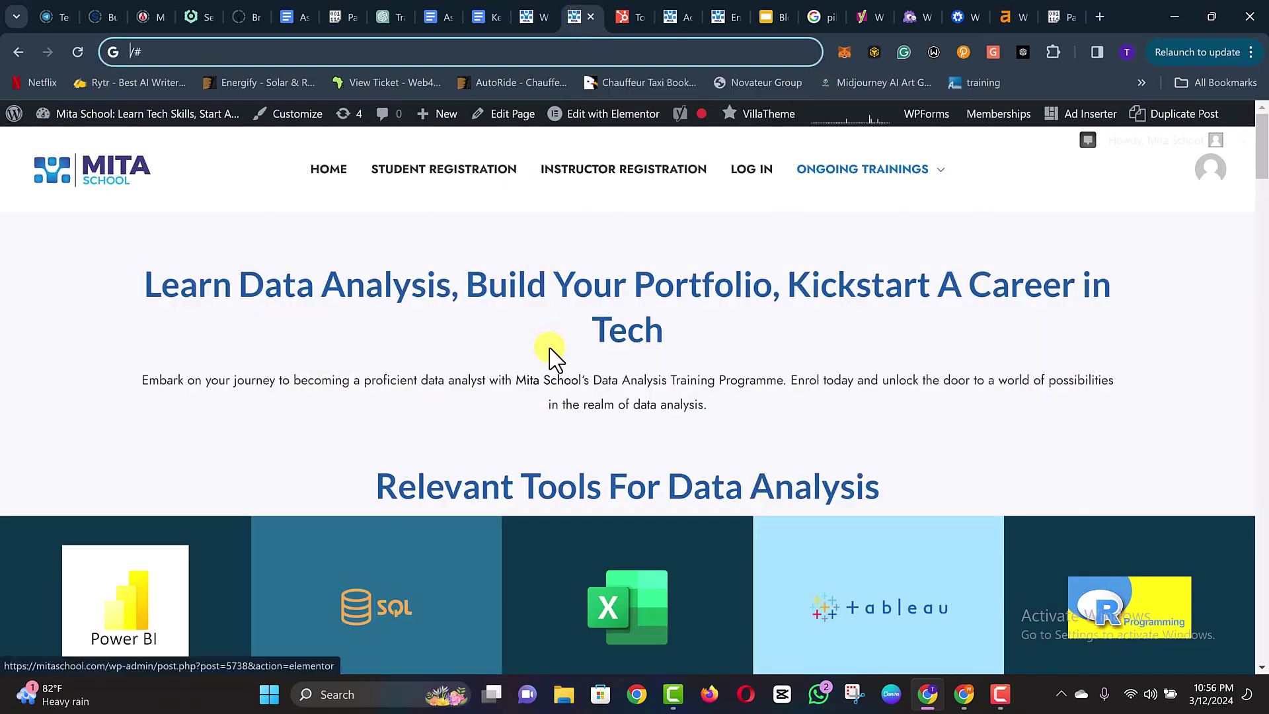
pyautogui.click(681, 14)
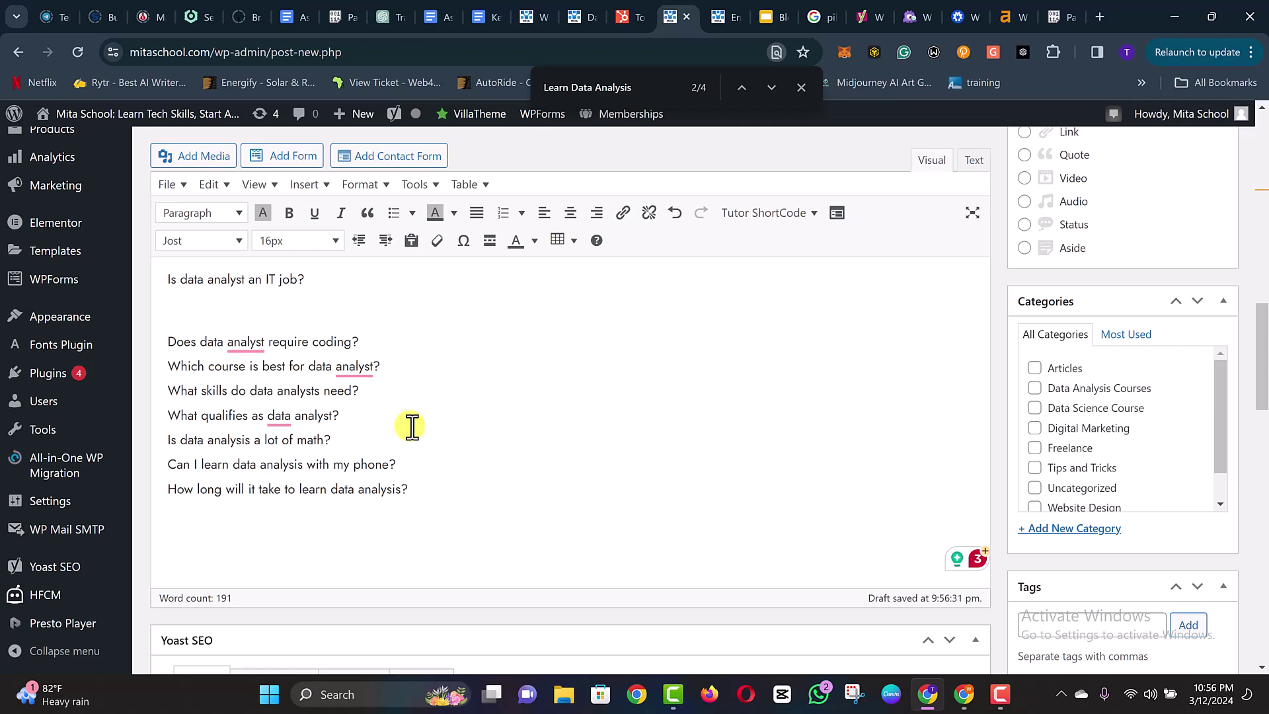
pyautogui.scroll(4, 412, 426)
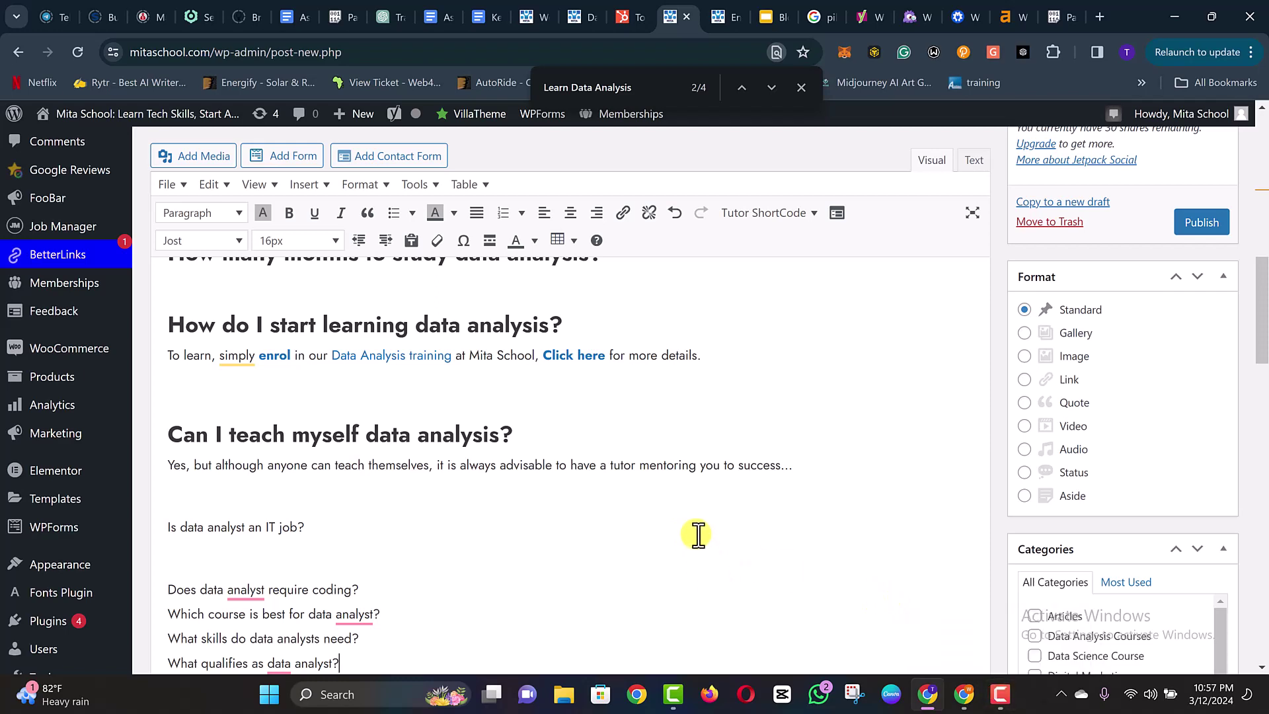
pyautogui.scroll(3, 696, 532)
pyautogui.scroll(3, 483, 483)
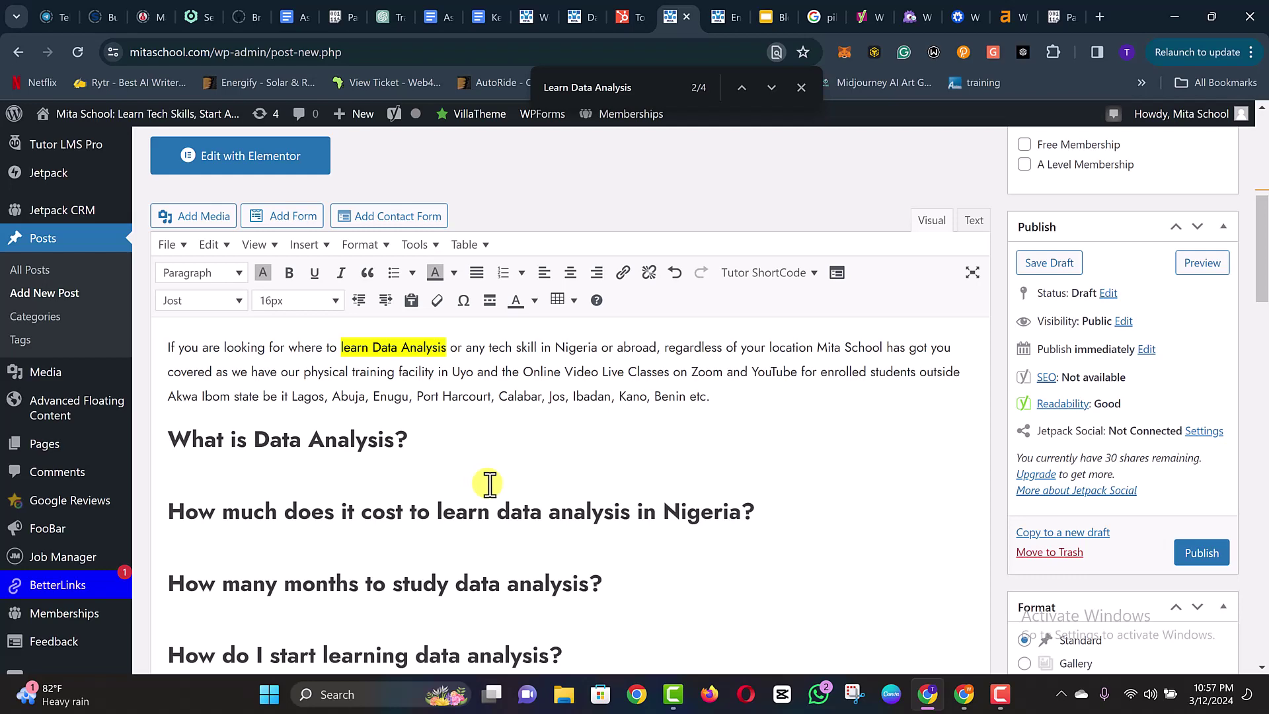
pyautogui.scroll(-5, 490, 484)
# - Switch to the Google Slides deck, review items 7 to 10 of the SEO article checklist, and return to the post draft
pyautogui.click(767, 16)
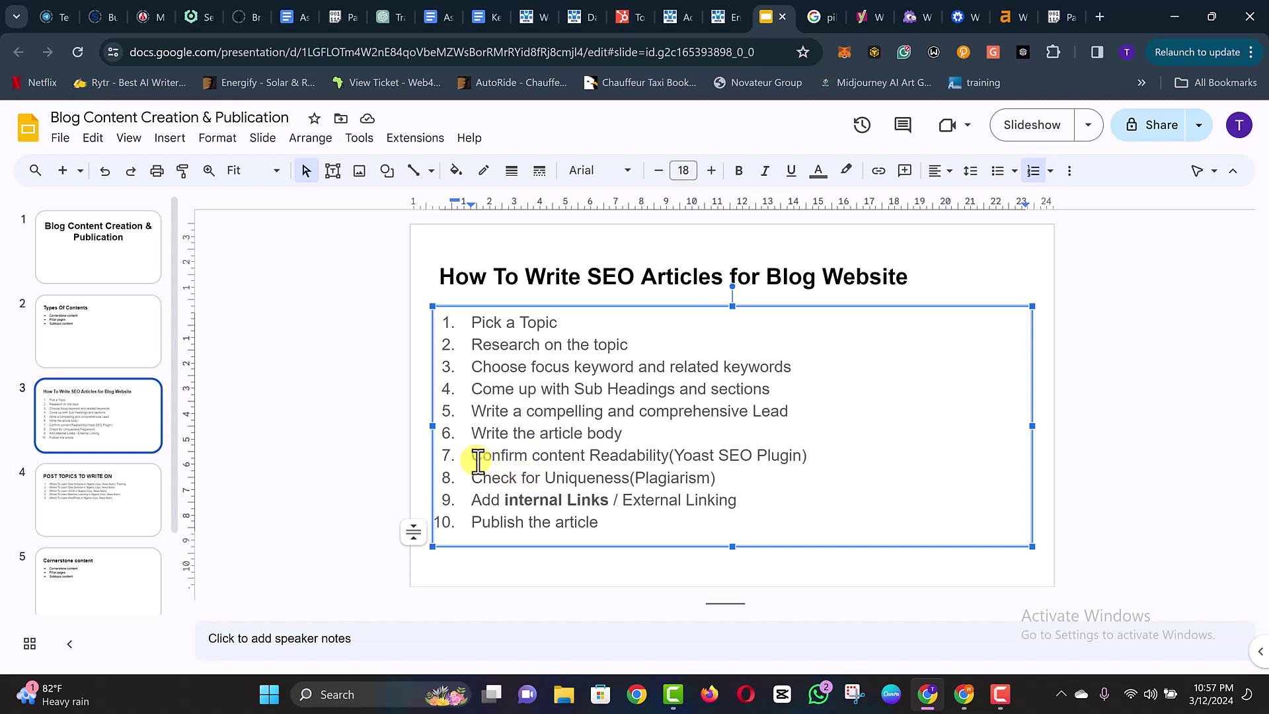
pyautogui.moveTo(474, 456); pyautogui.dragTo(675, 463)
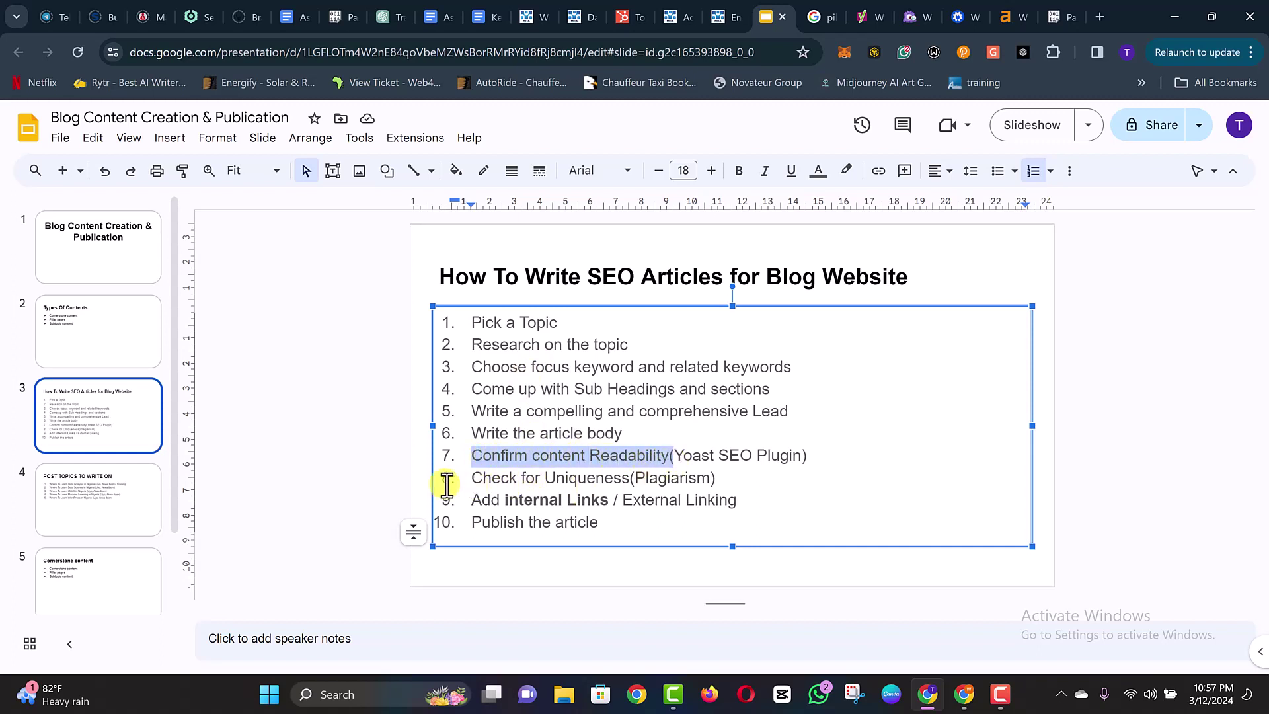
pyautogui.moveTo(473, 479); pyautogui.dragTo(631, 482)
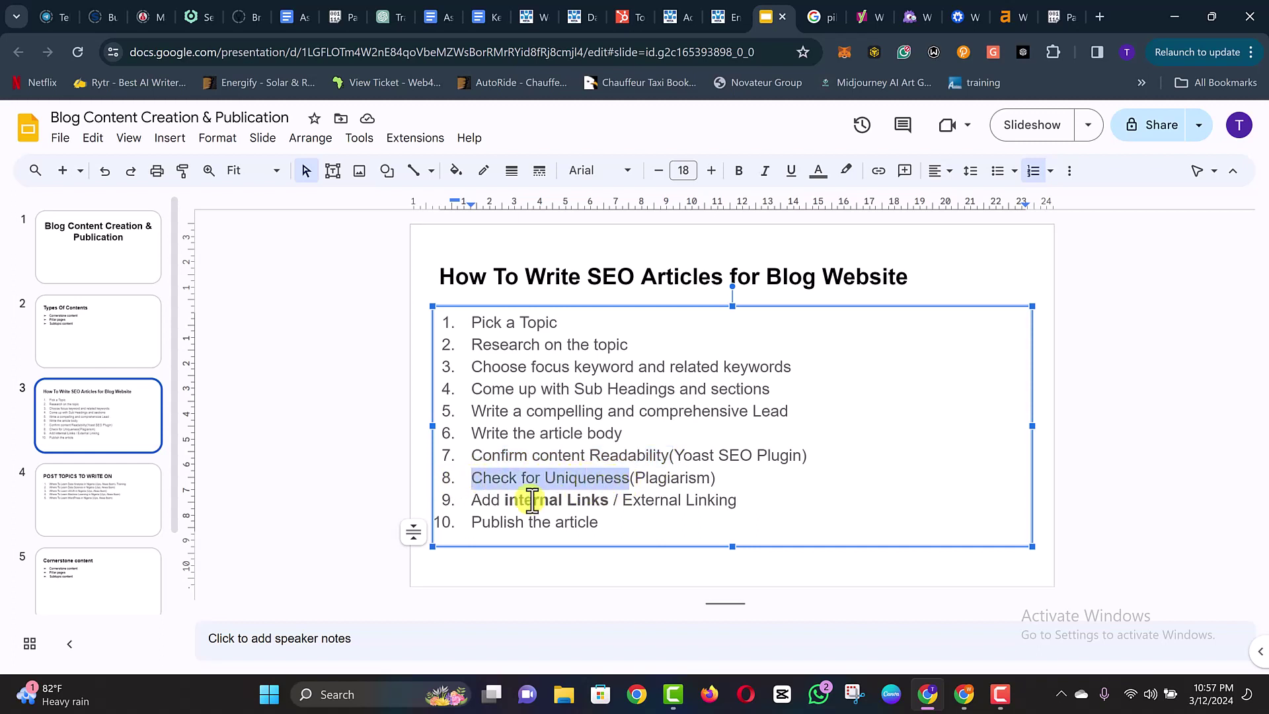
pyautogui.moveTo(472, 500); pyautogui.dragTo(638, 501)
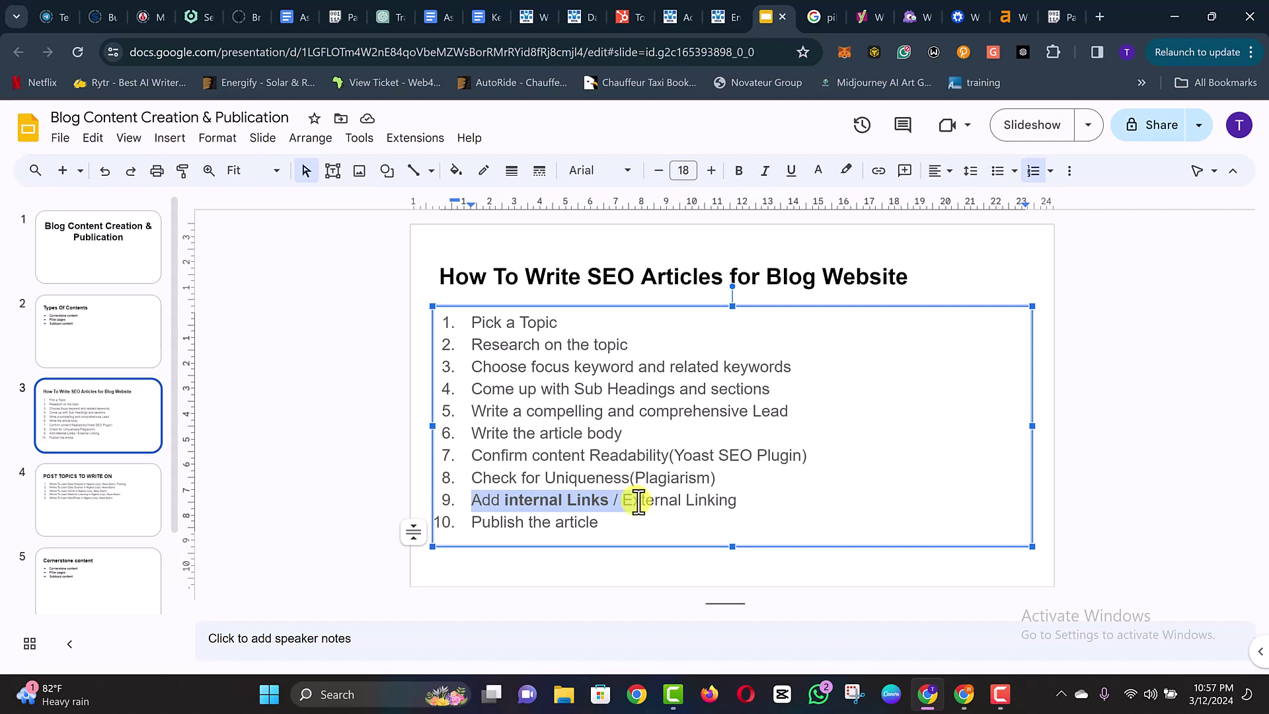
pyautogui.click(558, 527)
pyautogui.moveTo(490, 522); pyautogui.dragTo(593, 522)
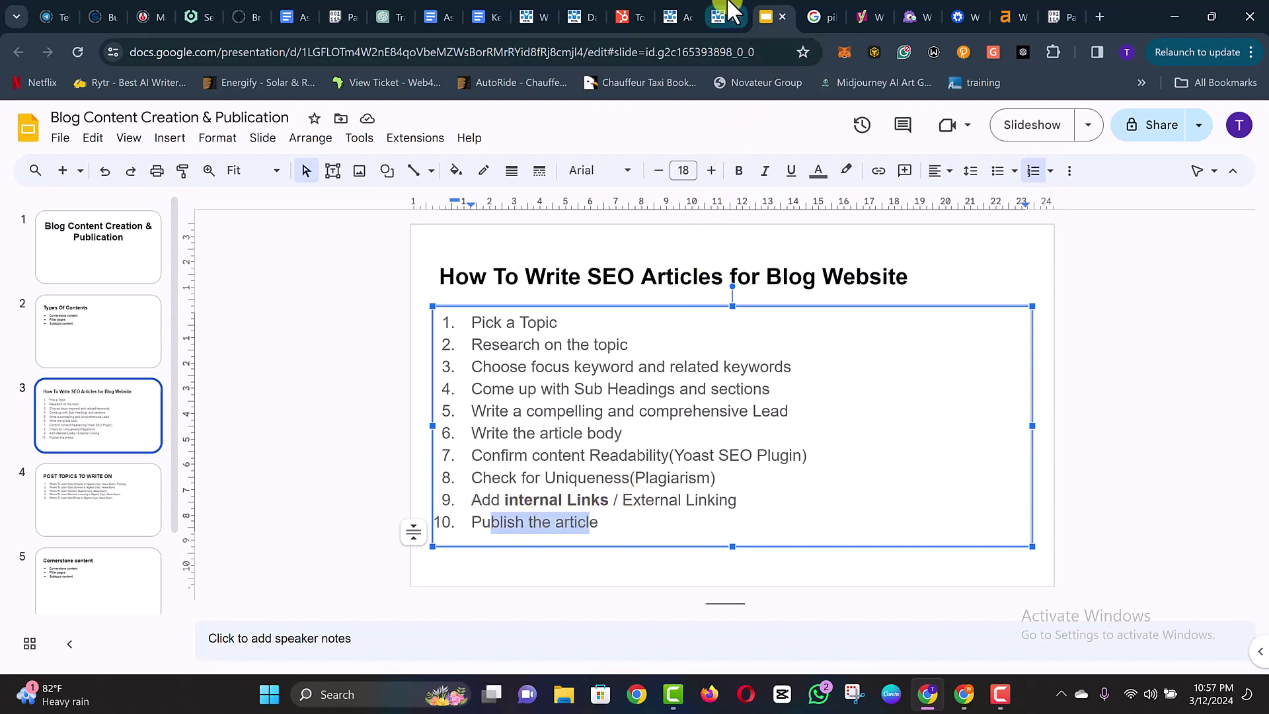
pyautogui.click(730, 16)
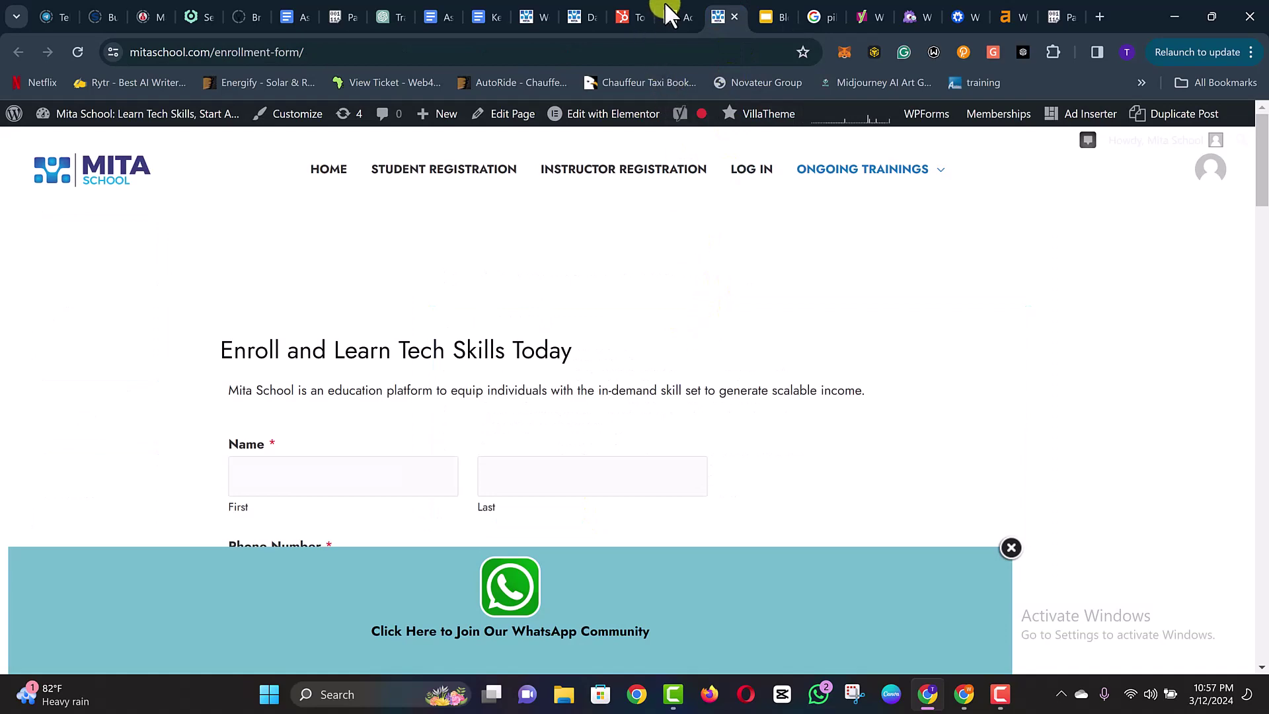
pyautogui.hotkey('ctrl', 'shift', 'Tab')
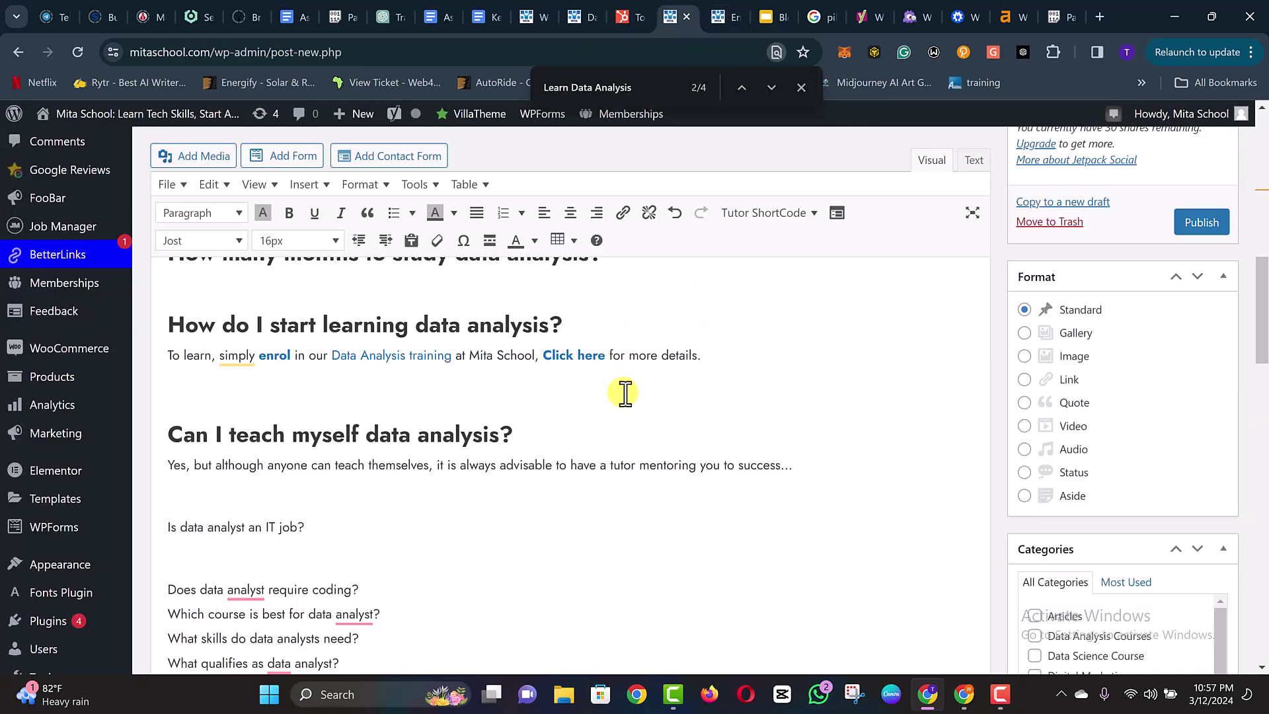
# - Examine the expanded article from its title and introduction through the question sections to "Can I learn data analysis on my own?"
pyautogui.click(998, 695)
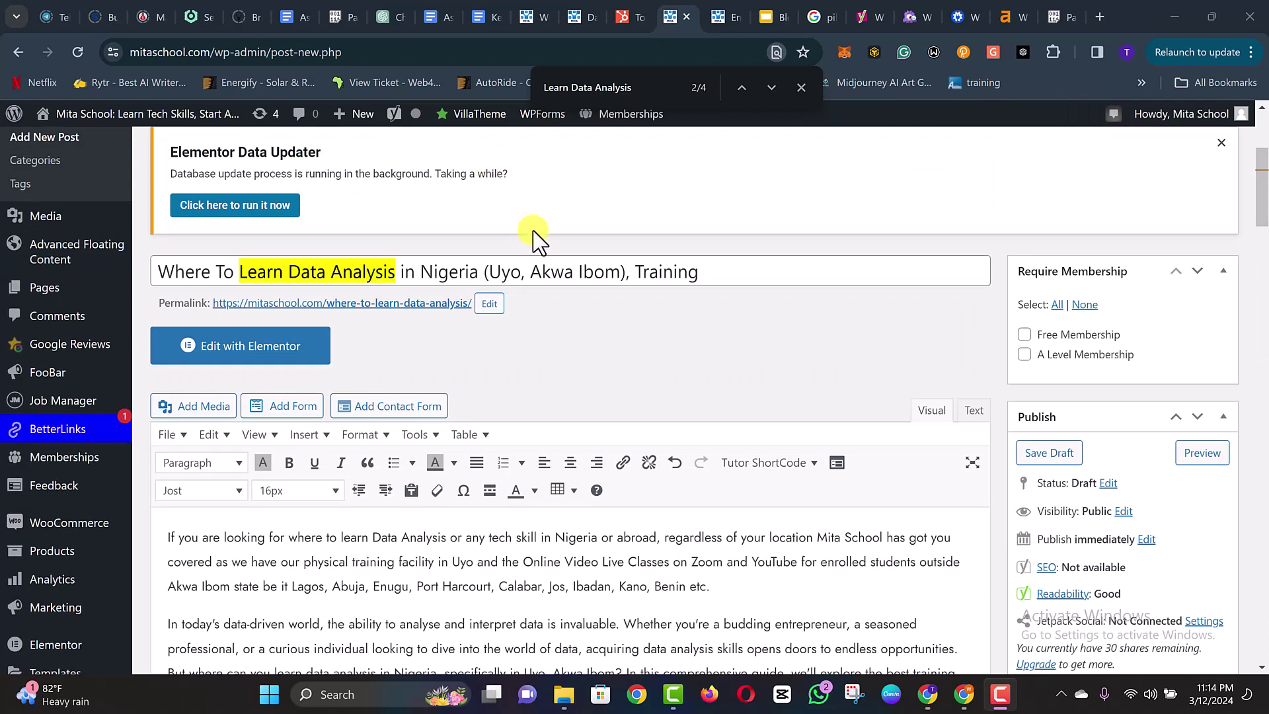
pyautogui.click(696, 316)
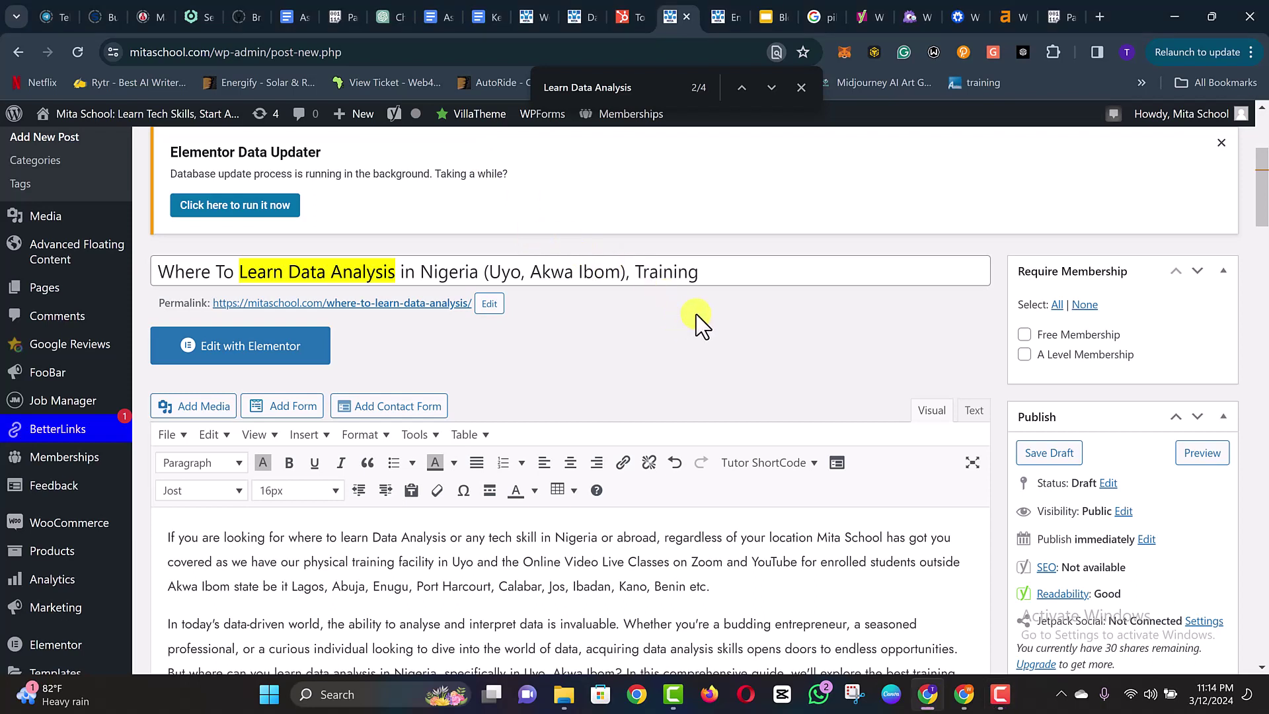
pyautogui.scroll(-10, 765, 331)
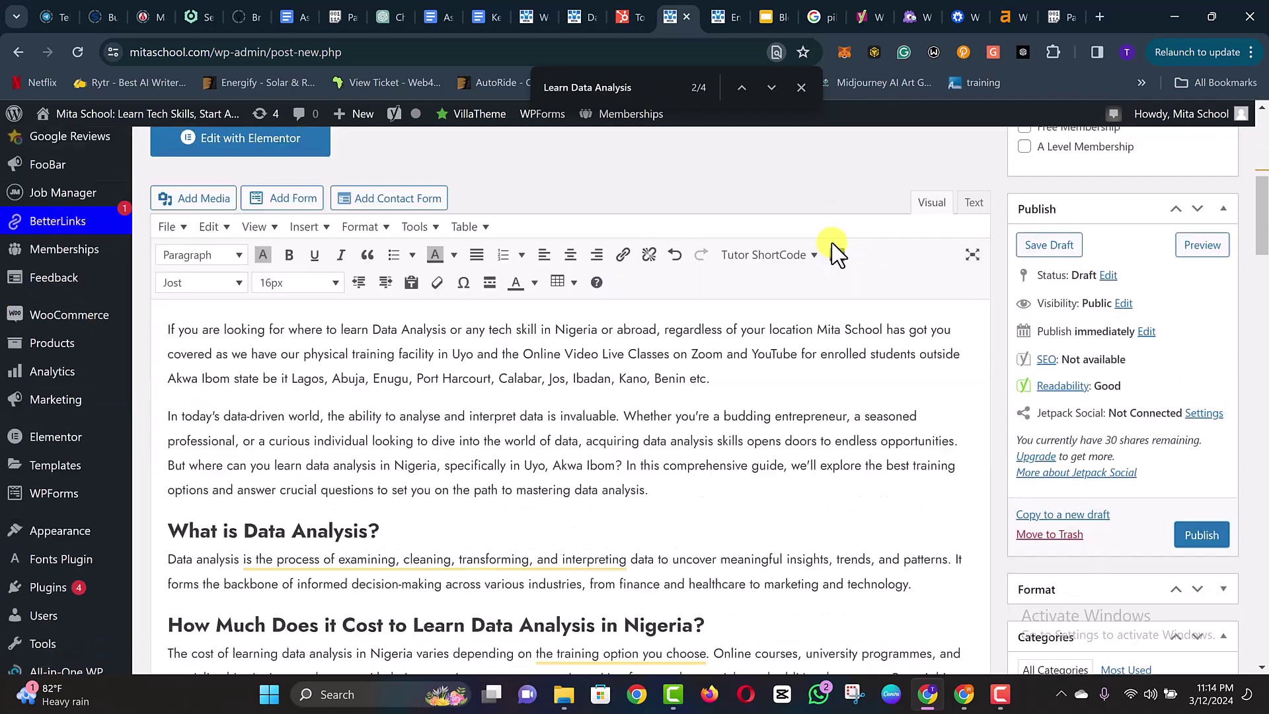
pyautogui.click(499, 331)
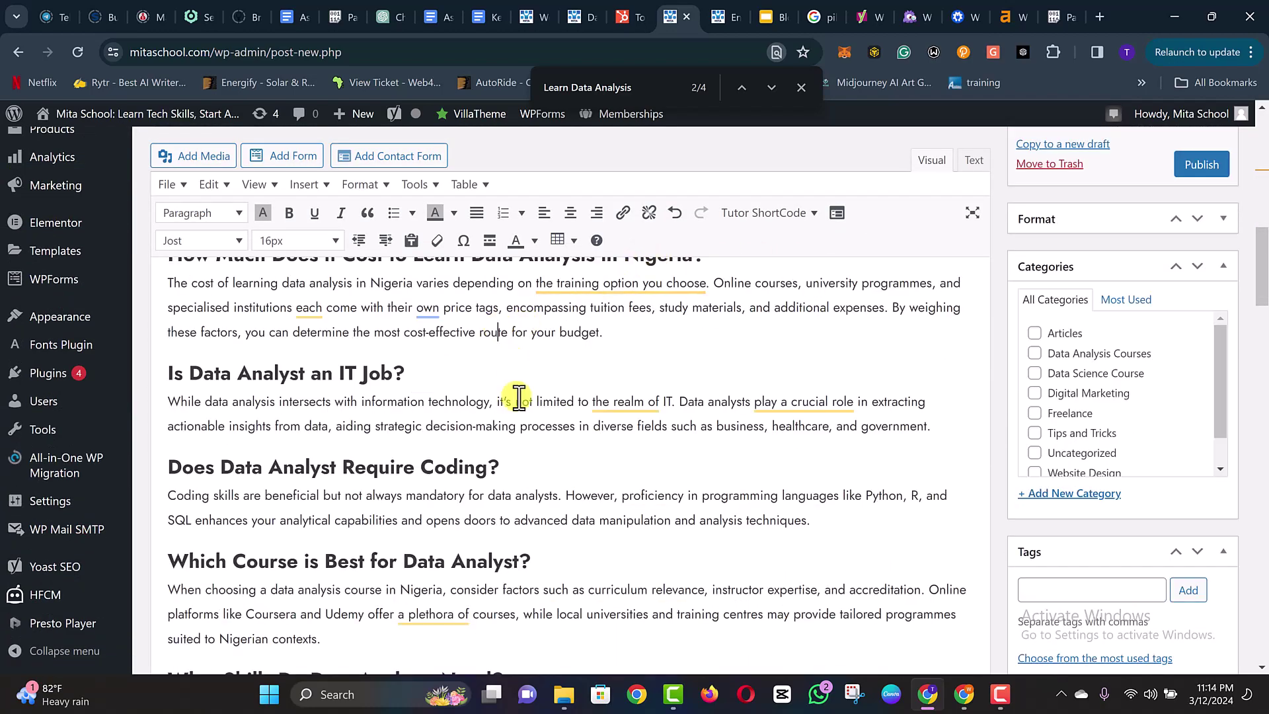
pyautogui.scroll(-4, 519, 397)
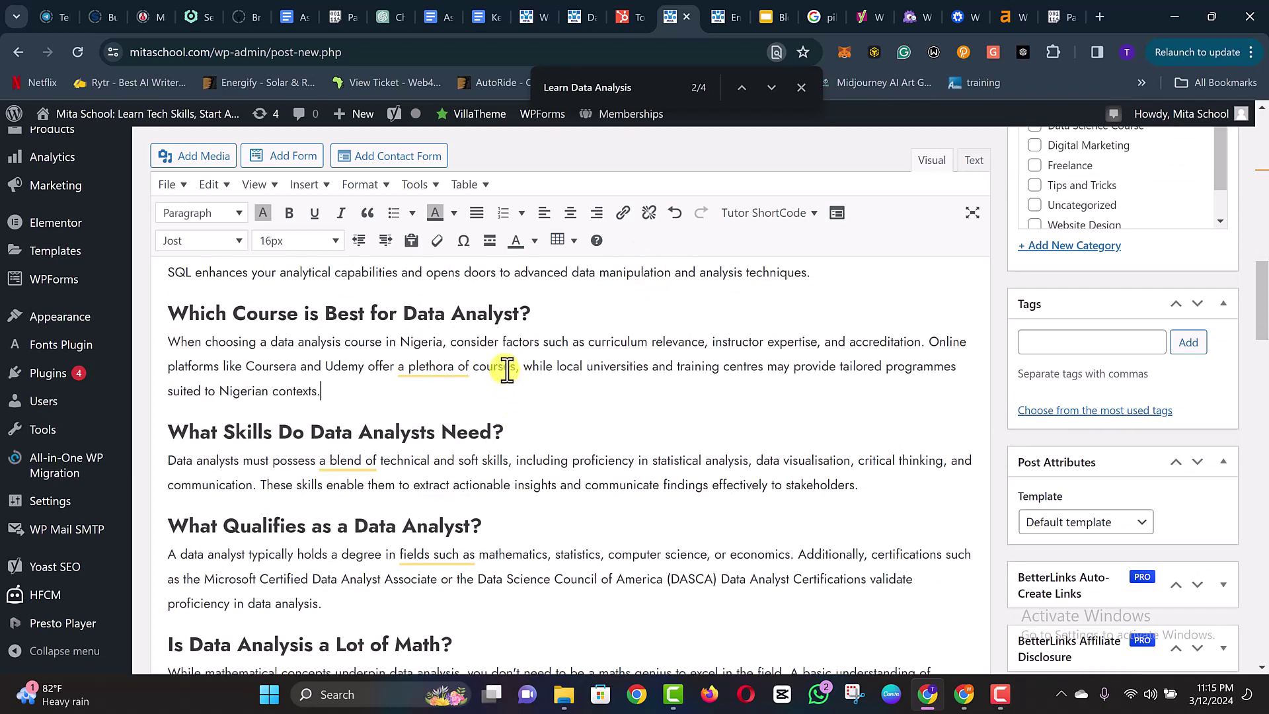
pyautogui.scroll(-3, 507, 371)
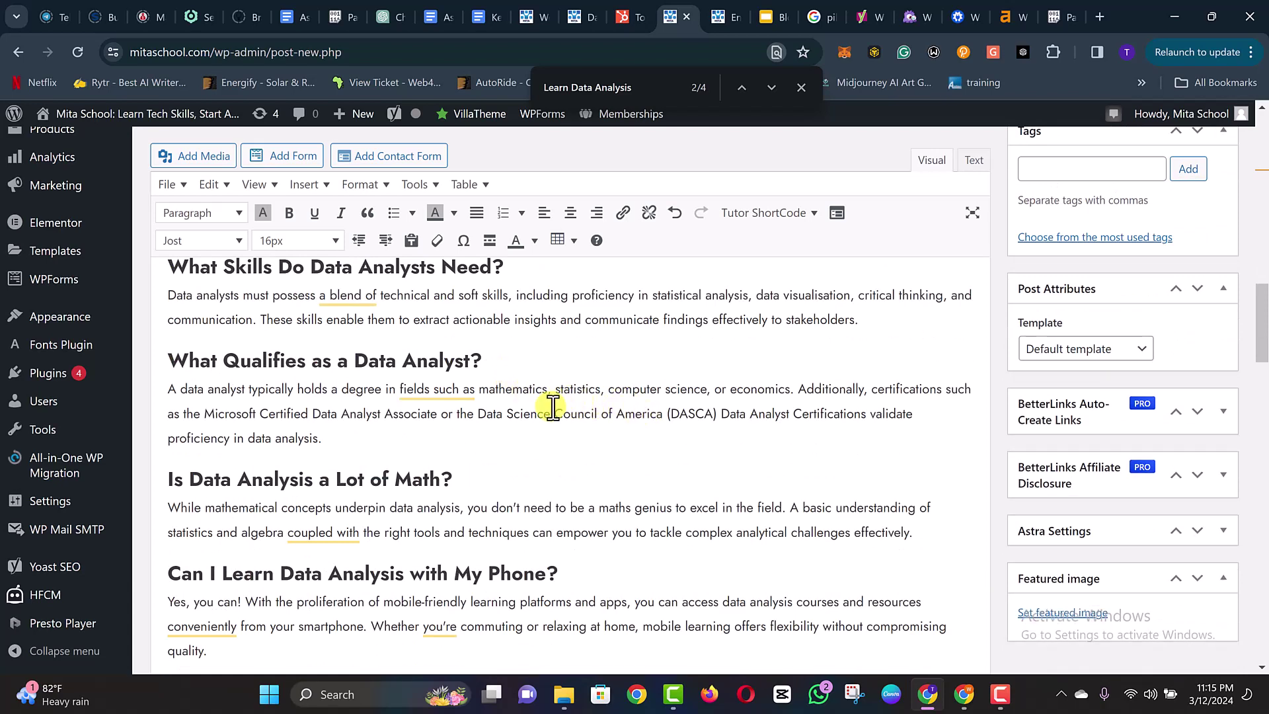
pyautogui.scroll(3, 553, 407)
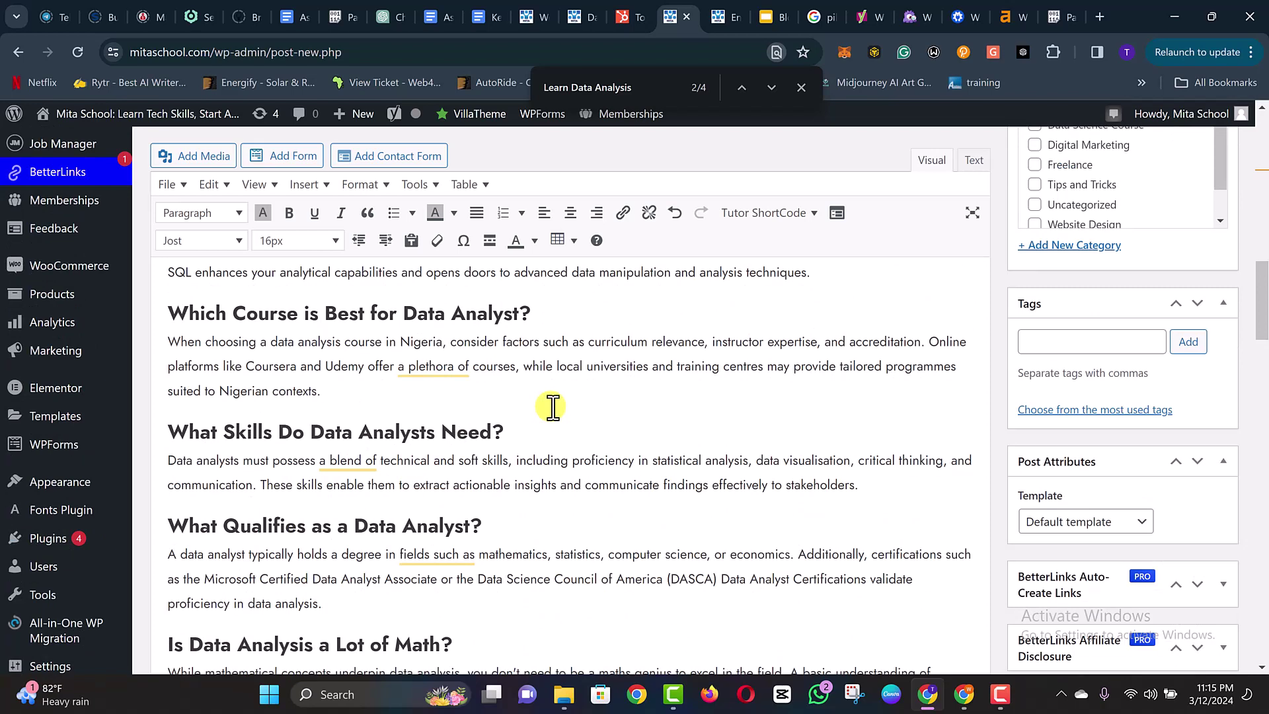
pyautogui.scroll(-3, 553, 407)
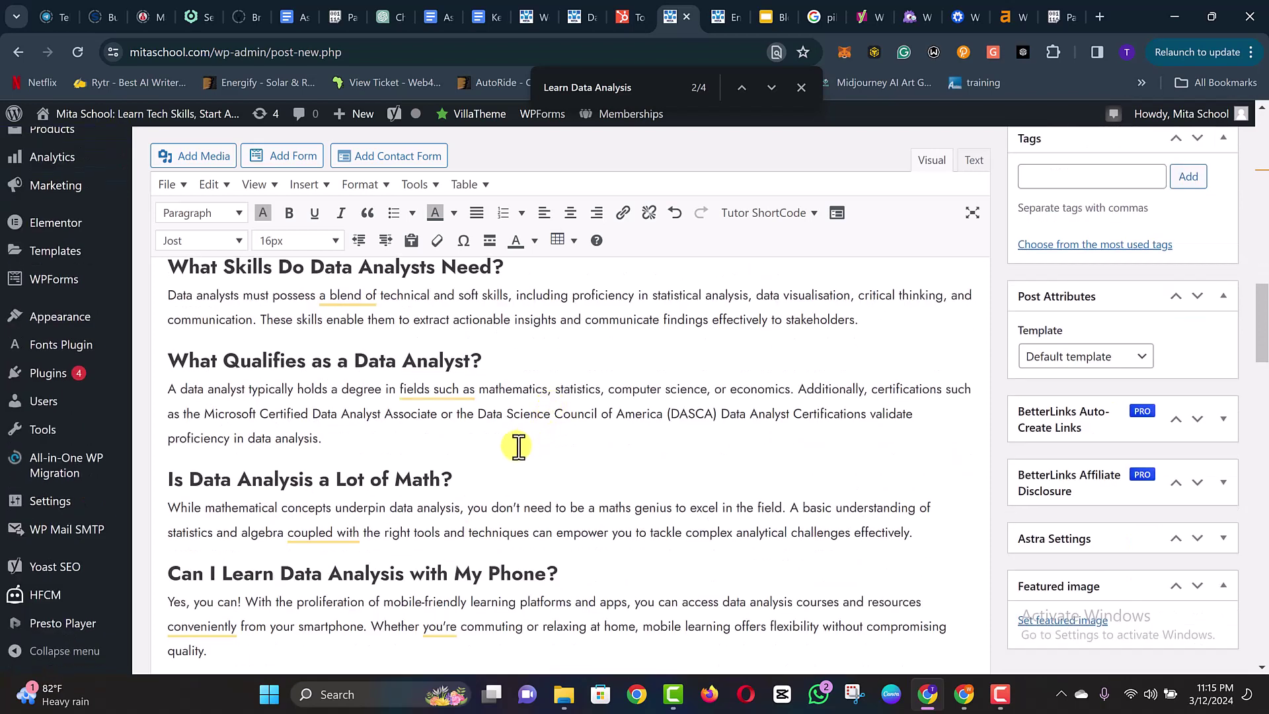
pyautogui.scroll(-3, 518, 447)
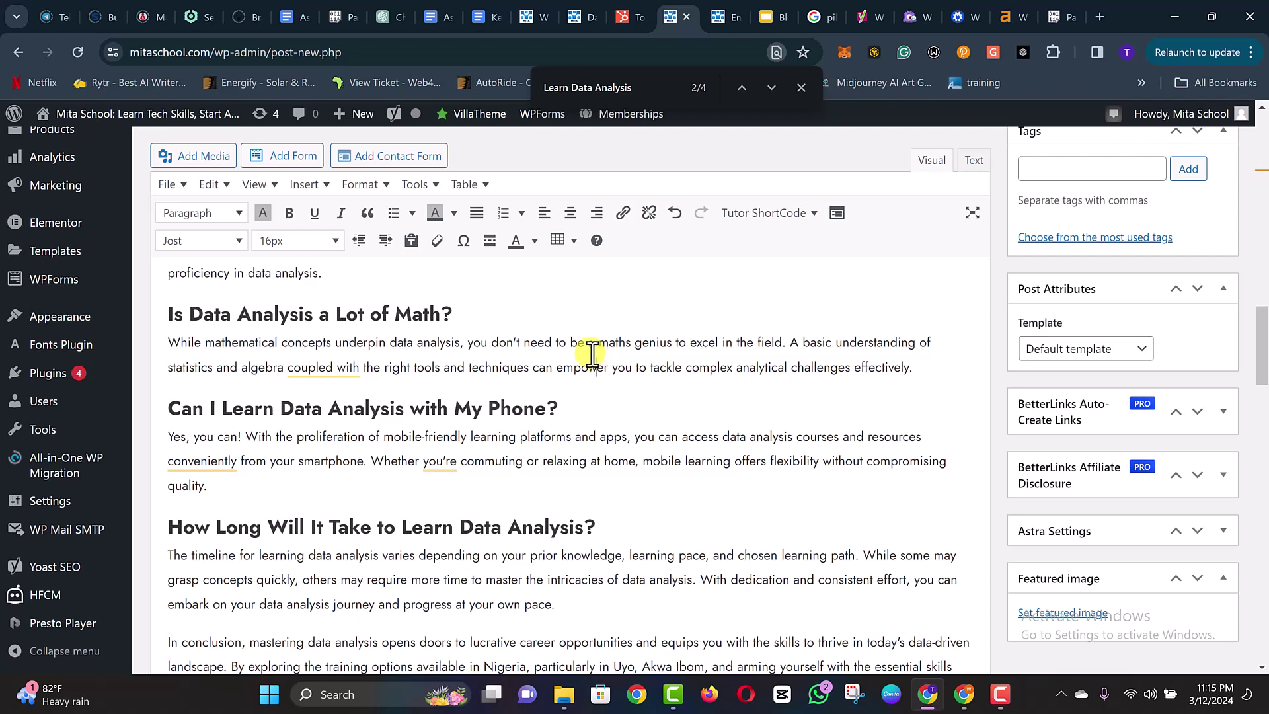
pyautogui.scroll(-5, 592, 353)
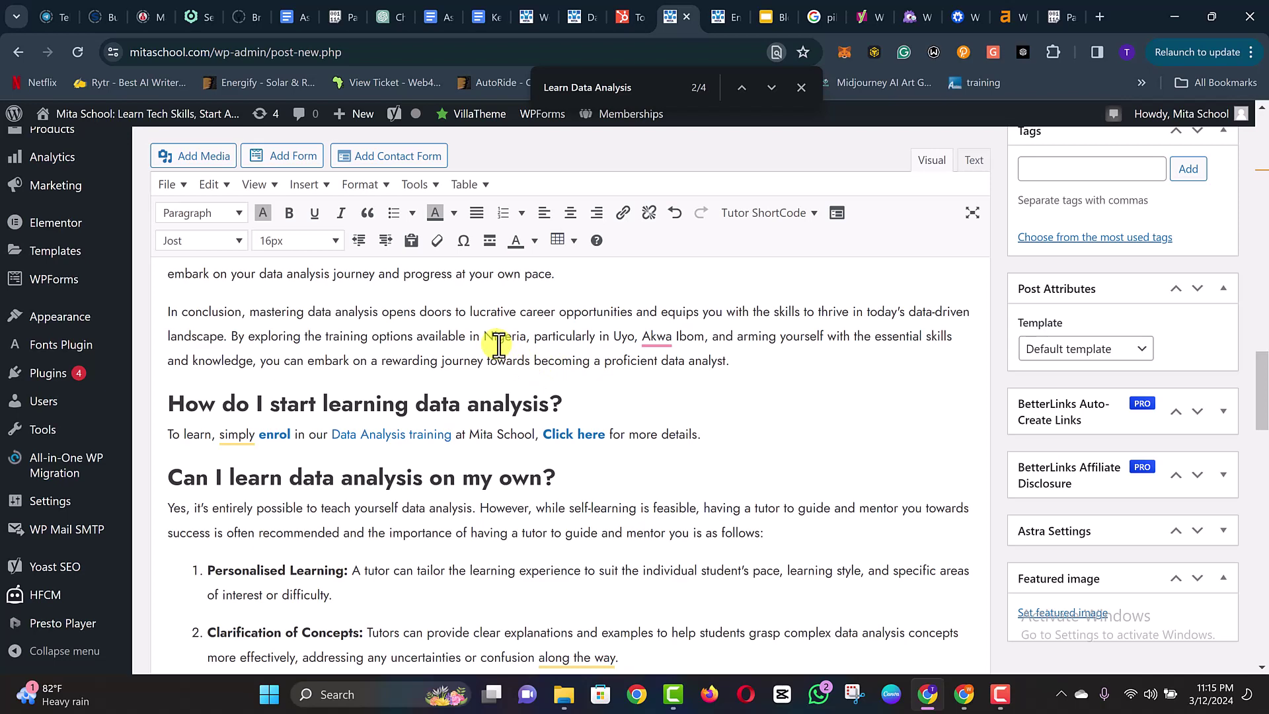
# - Examine the rest of the article, from "Can I learn data analysis on my own?" through the numbered benefits of having a tutor
pyautogui.scroll(-3, 504, 354)
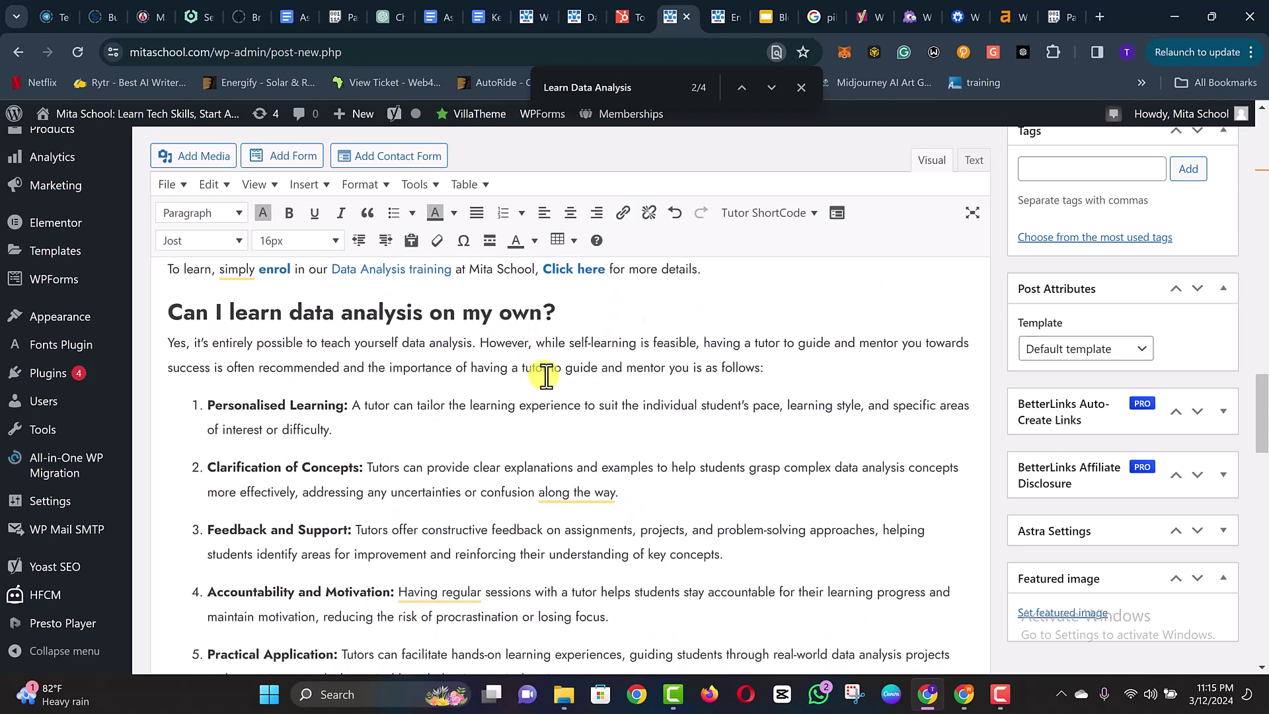
pyautogui.scroll(-3, 459, 368)
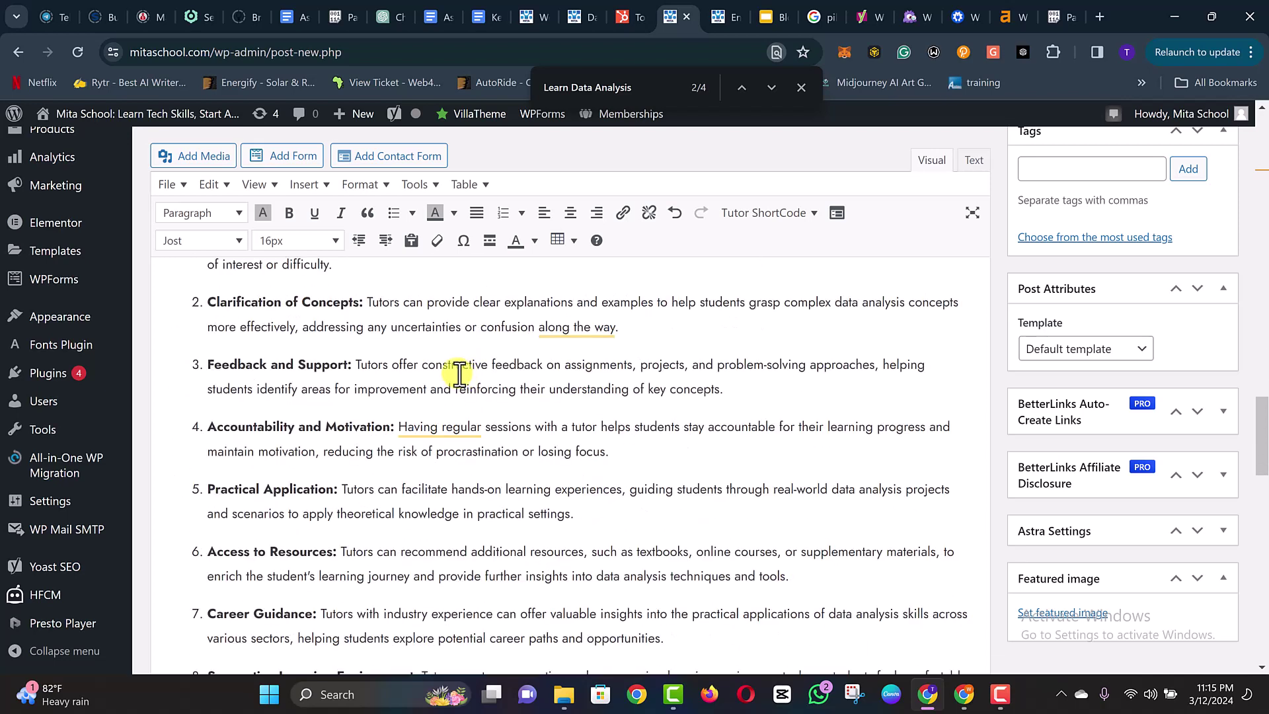
pyautogui.scroll(-4, 457, 371)
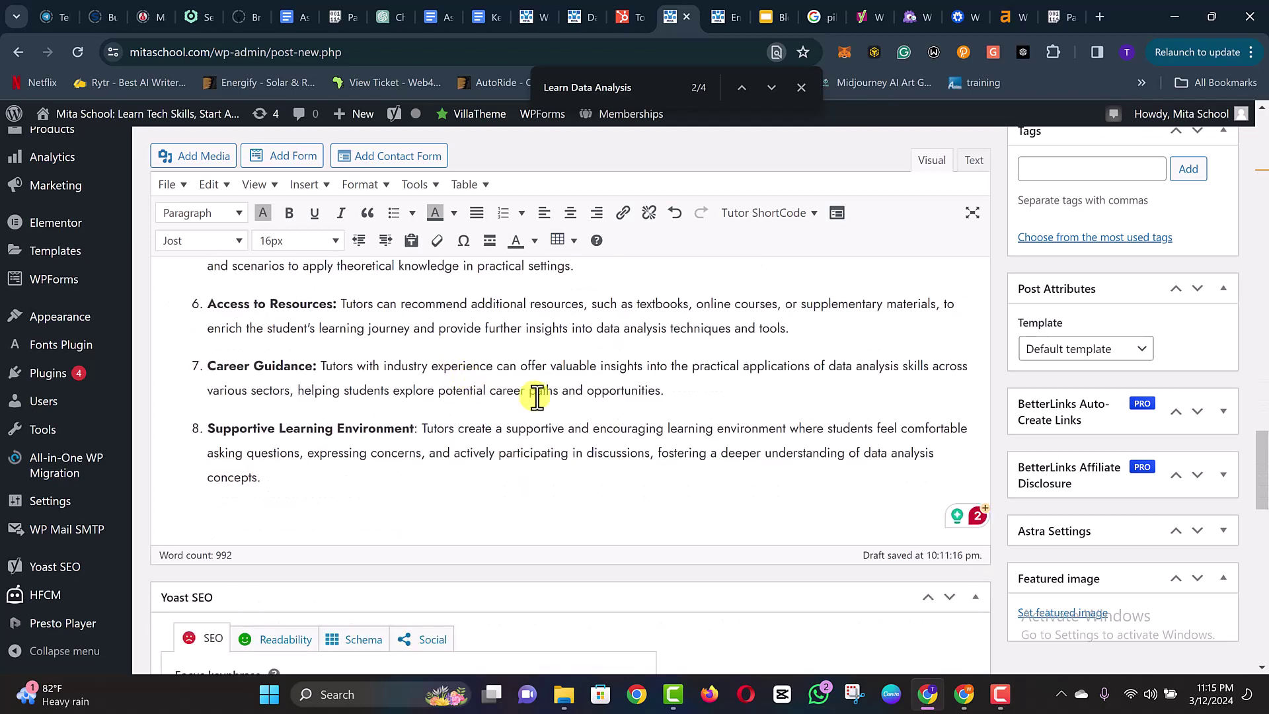
pyautogui.scroll(20, 569, 465)
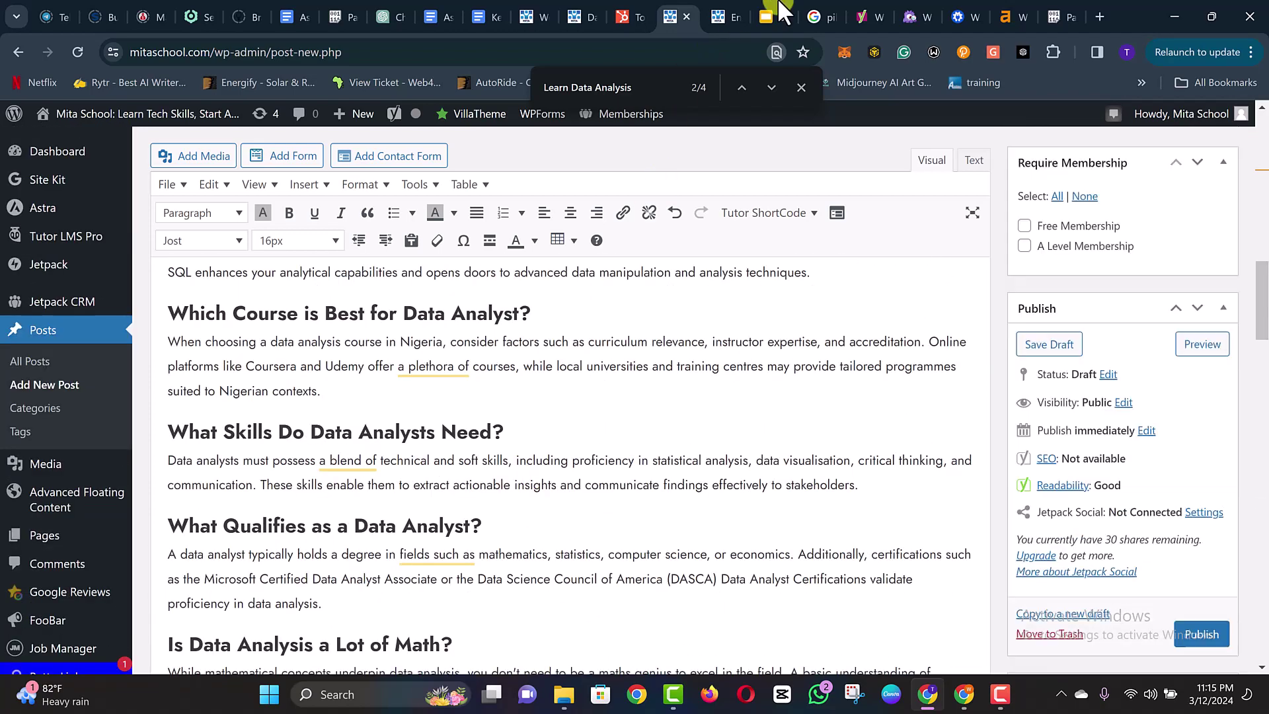
# - Switch to the Google Slides deck, review the "How To Write SEO Articles for Blog Website" slide, and return to the post draft
pyautogui.click(767, 19)
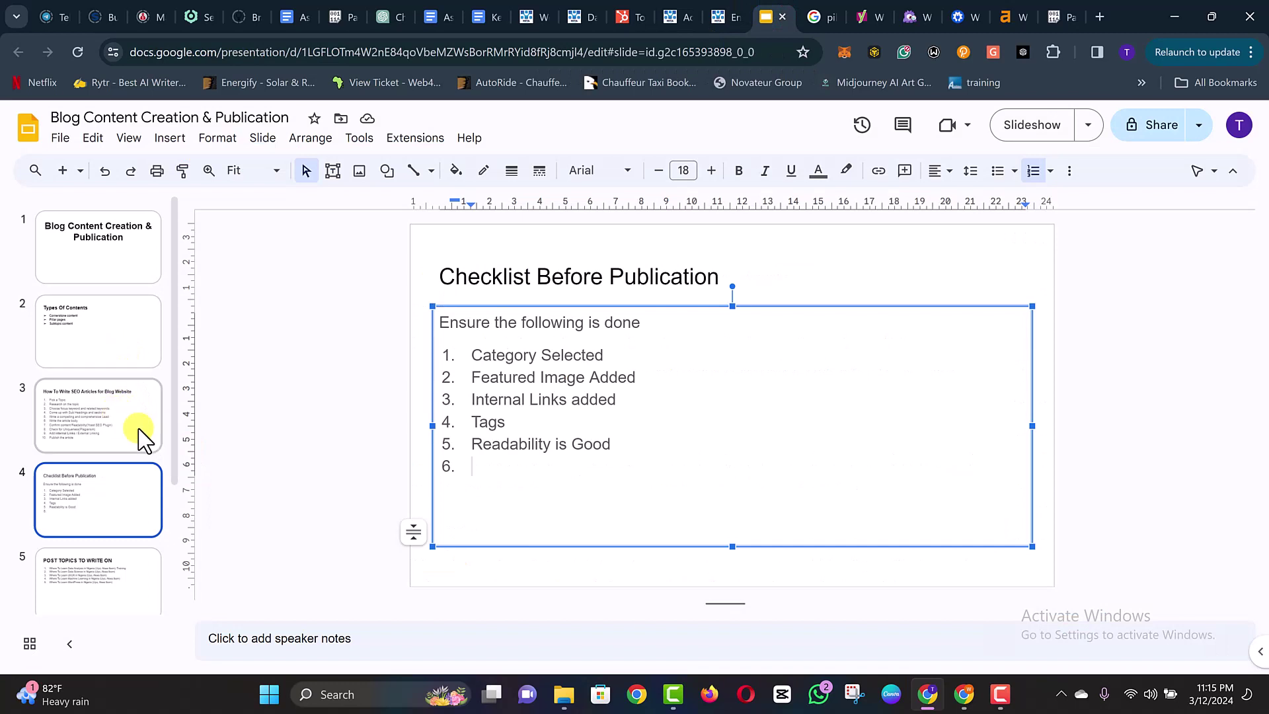
pyautogui.click(57, 419)
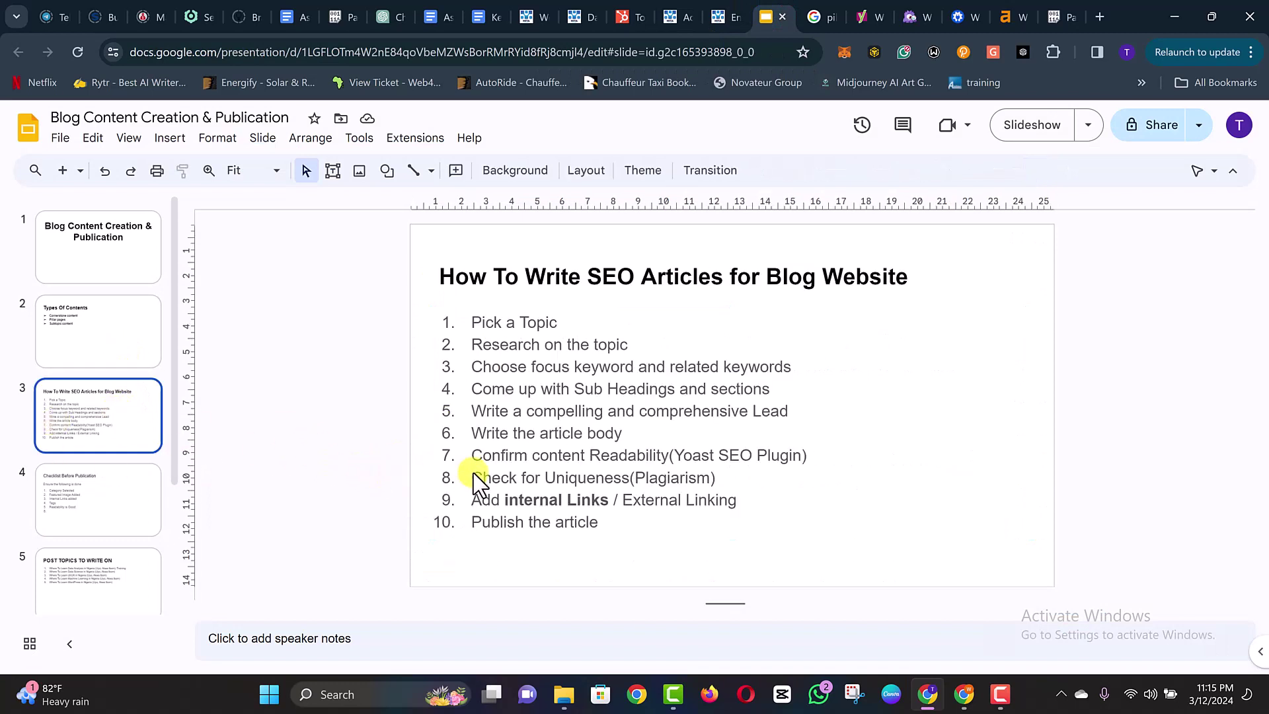
pyautogui.click(509, 433)
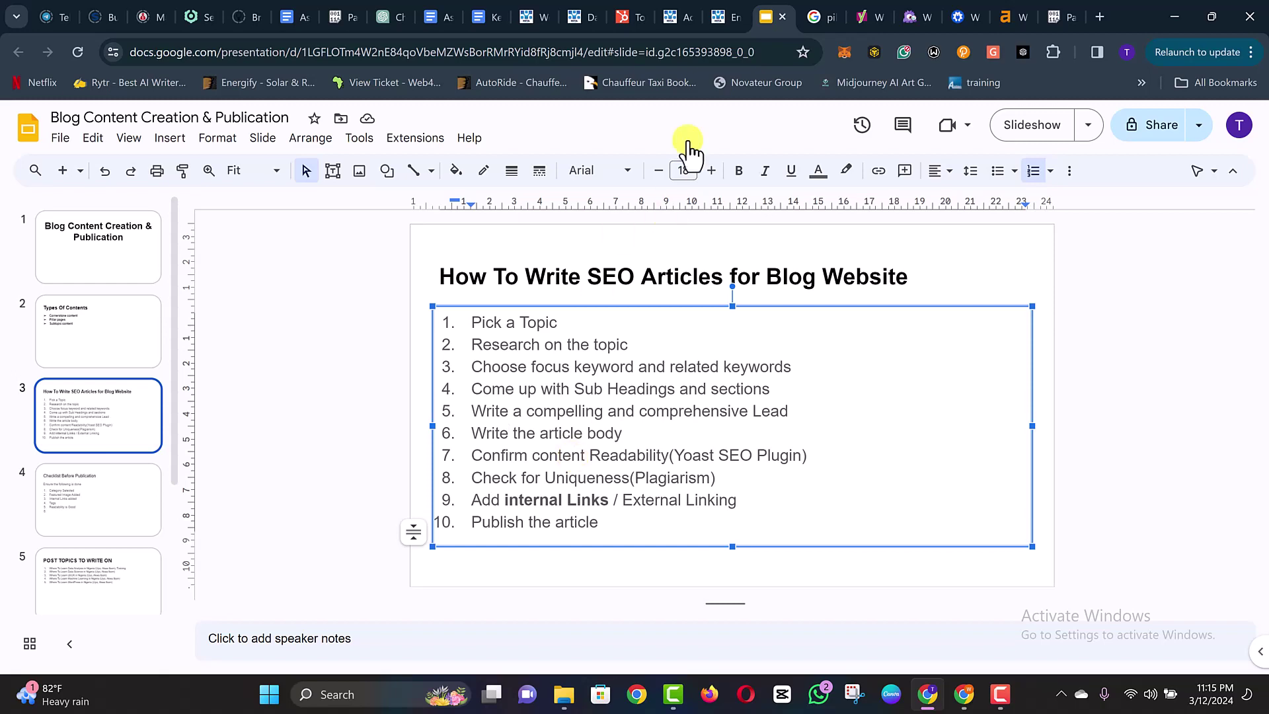
pyautogui.click(680, 16)
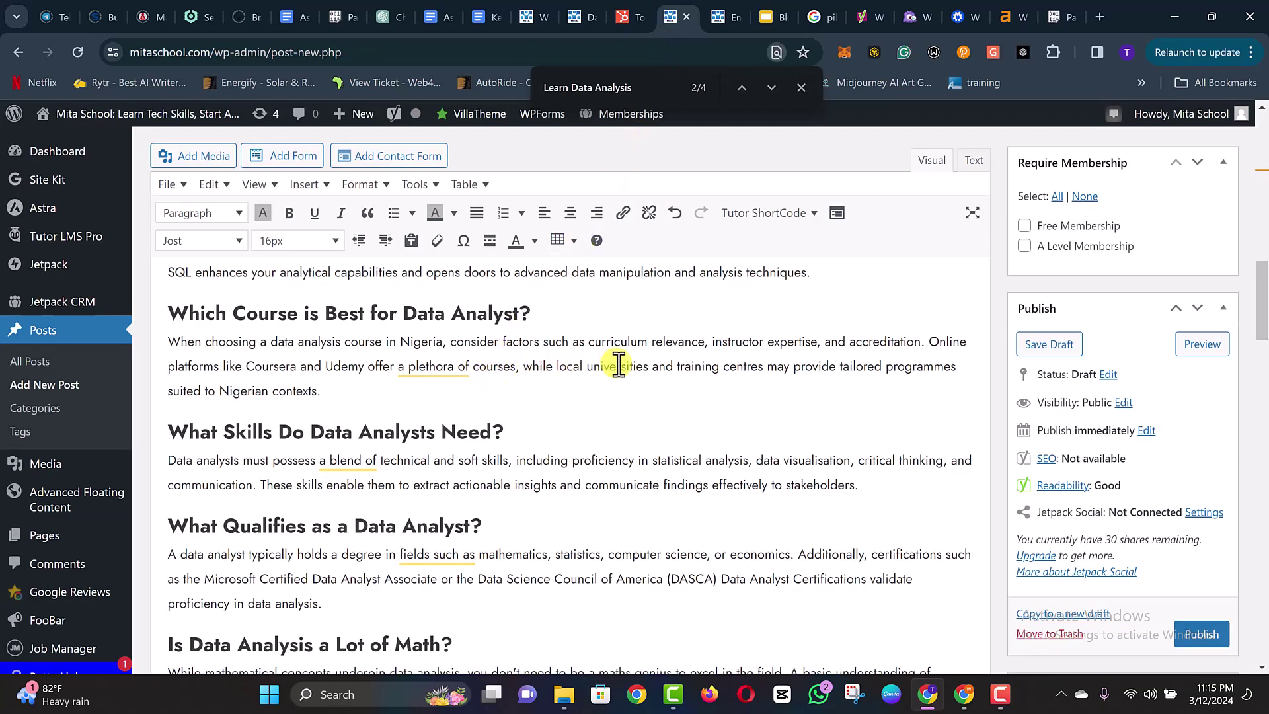
# - Examine the draft's SEO and readability status in the publishing details, and continue down to the Yoast SEO section below the article
pyautogui.scroll(4, 618, 363)
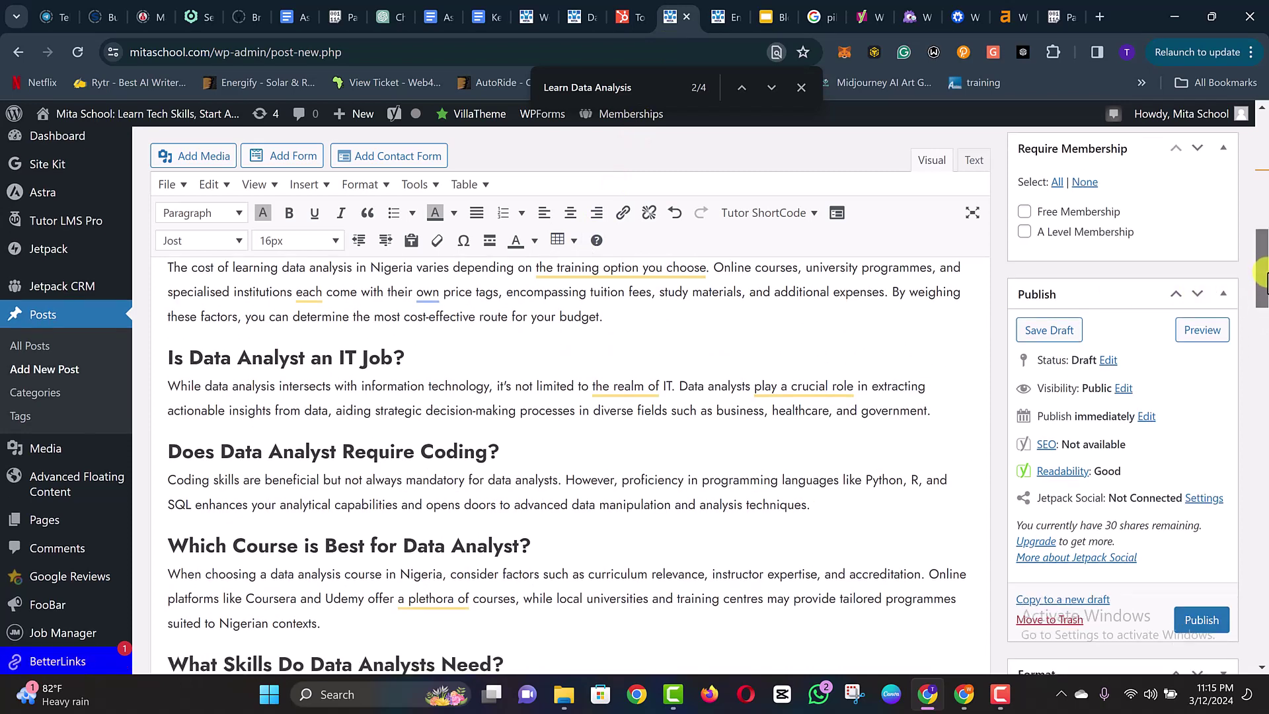
pyautogui.moveTo(1262, 275)
pyautogui.mouseDown()
pyautogui.moveTo(1262, 288)
pyautogui.moveTo(1263, 276)
pyautogui.mouseUp()
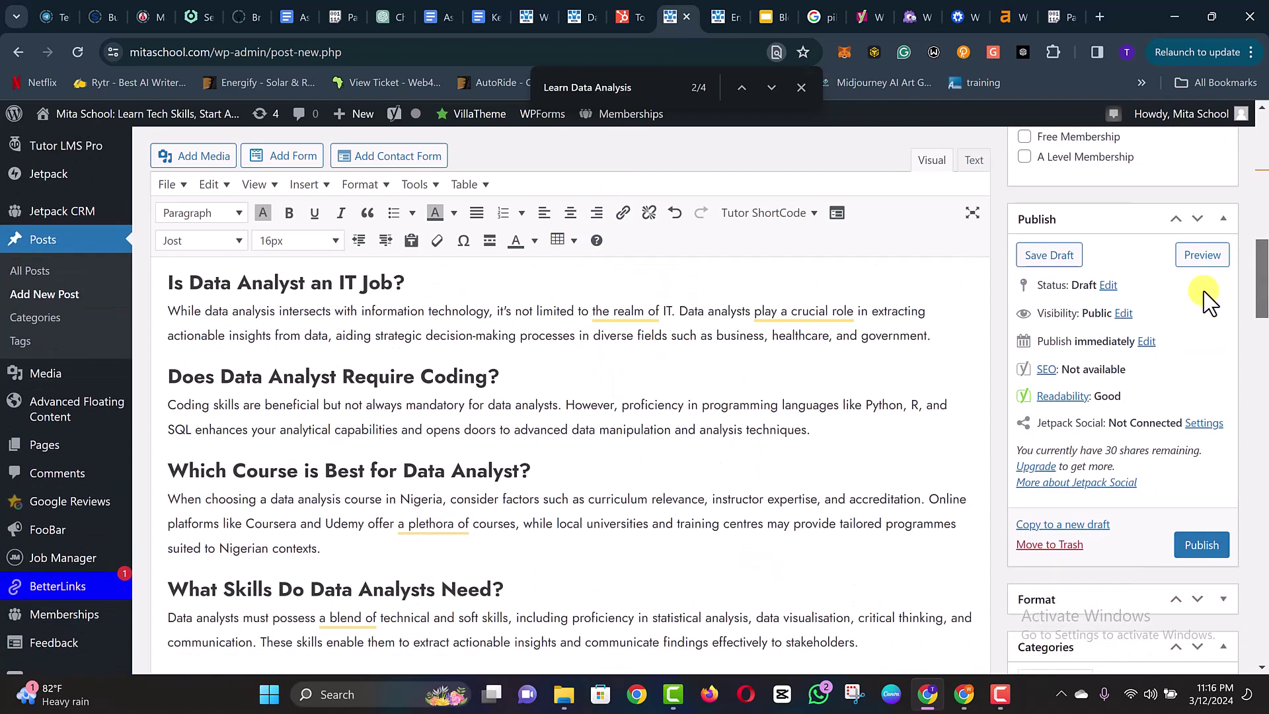
pyautogui.scroll(1, 1208, 298)
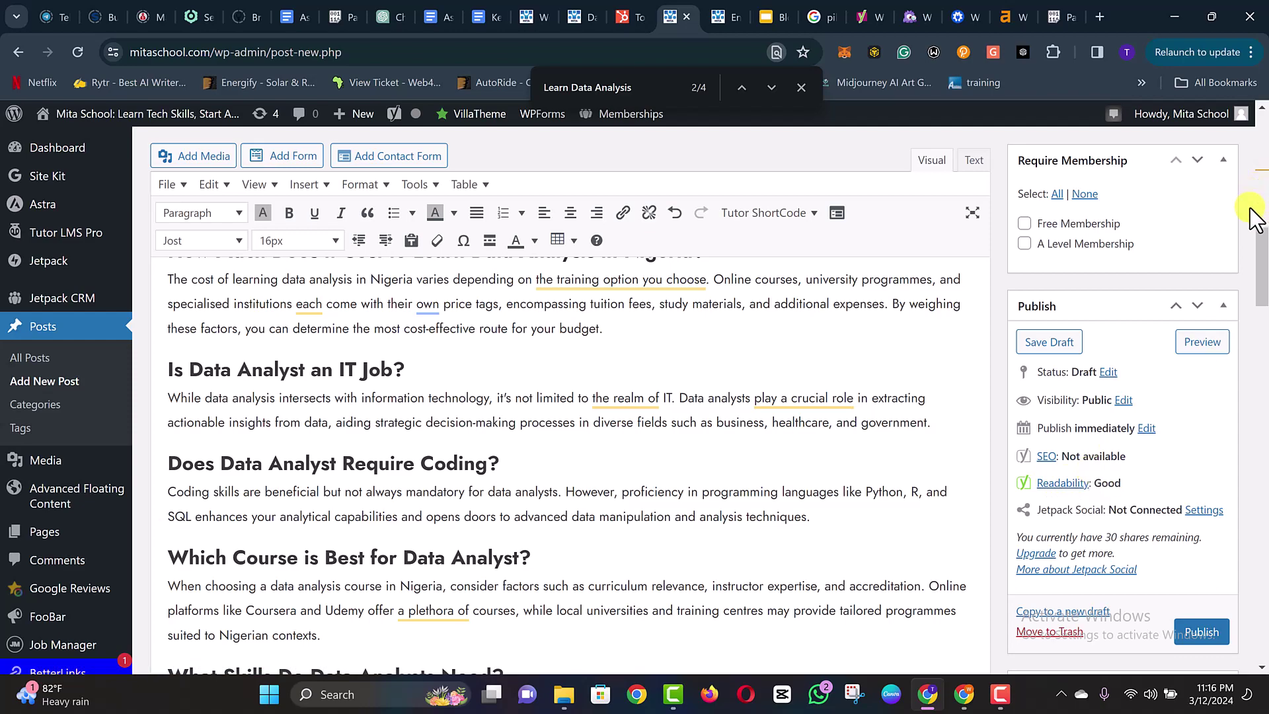
pyautogui.scroll(-1, 1264, 291)
pyautogui.moveTo(1264, 291); pyautogui.dragTo(1255, 505)
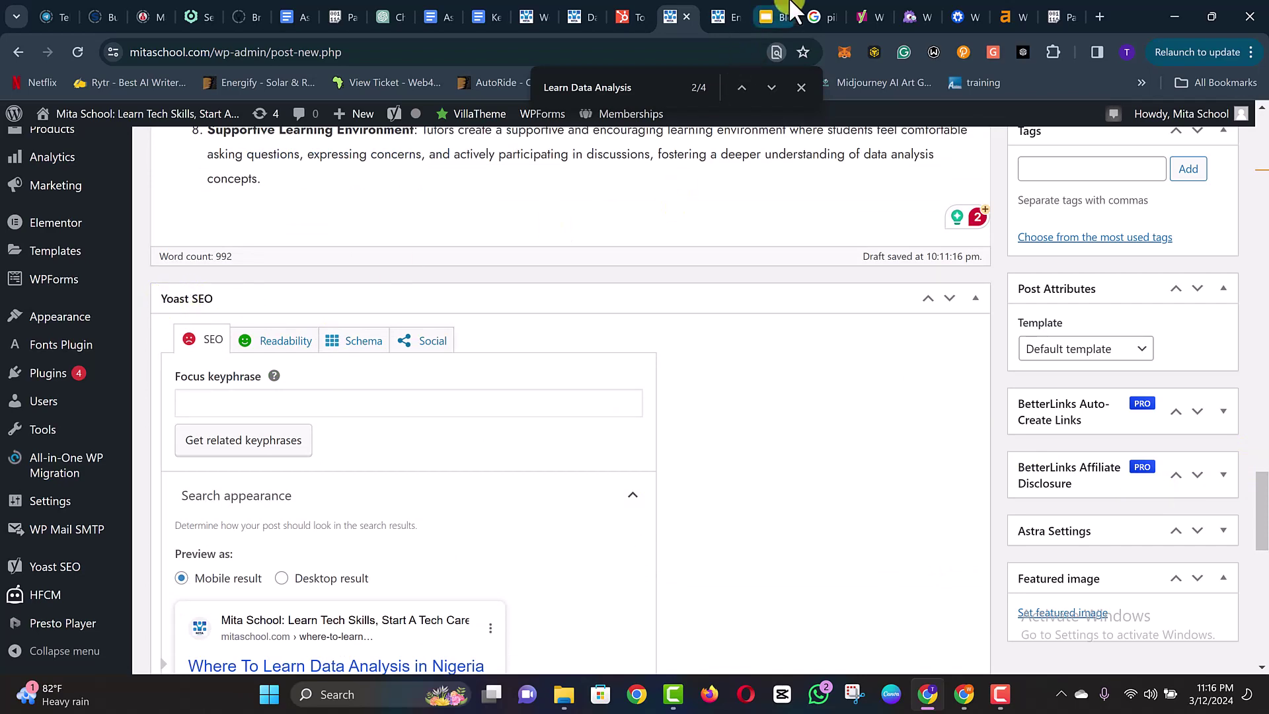
# - Switch to the Google Slides deck, review checklist item 7 on confirming readability with the Yoast SEO plugin, and return to the draft
pyautogui.click(779, 16)
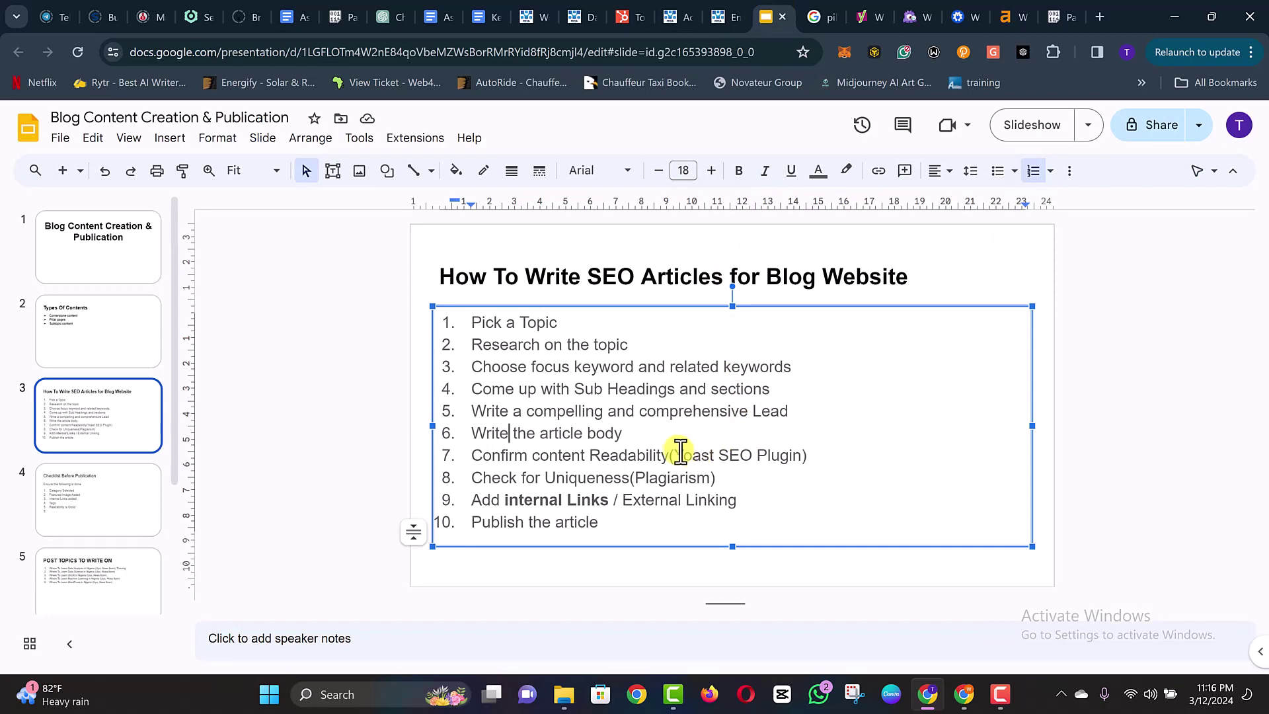
pyautogui.moveTo(673, 455); pyautogui.dragTo(789, 458)
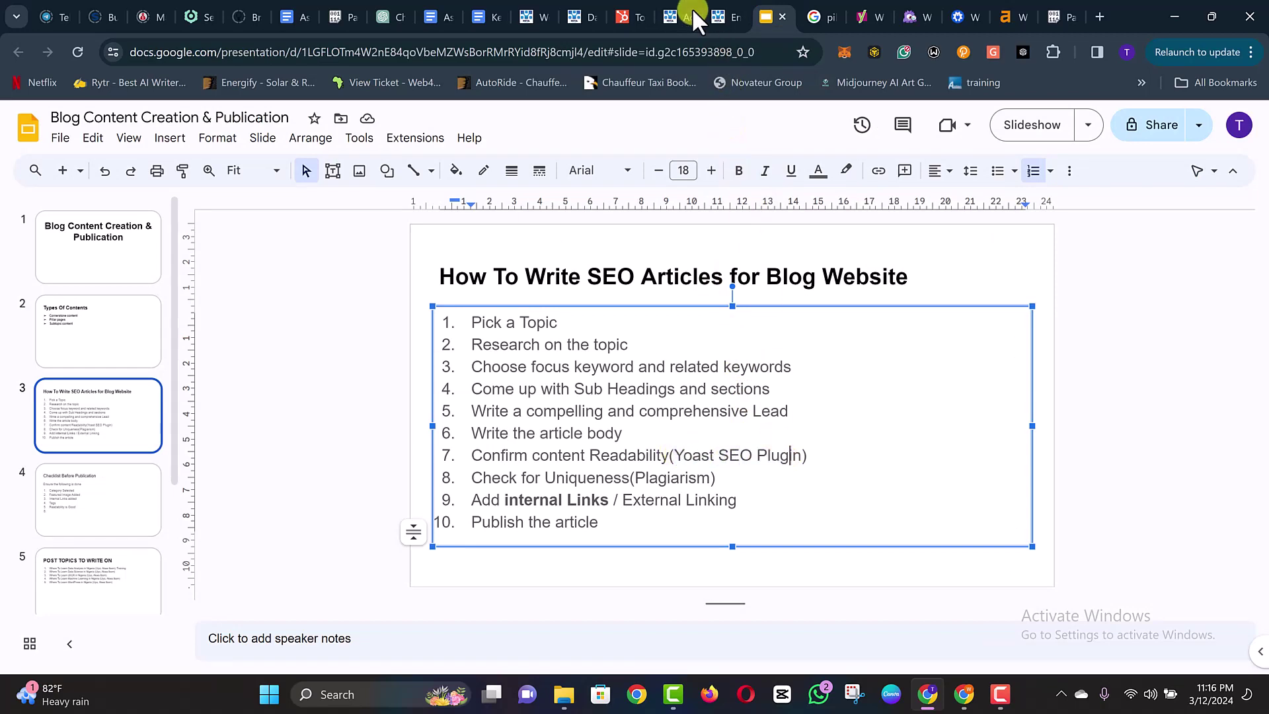
pyautogui.click(673, 16)
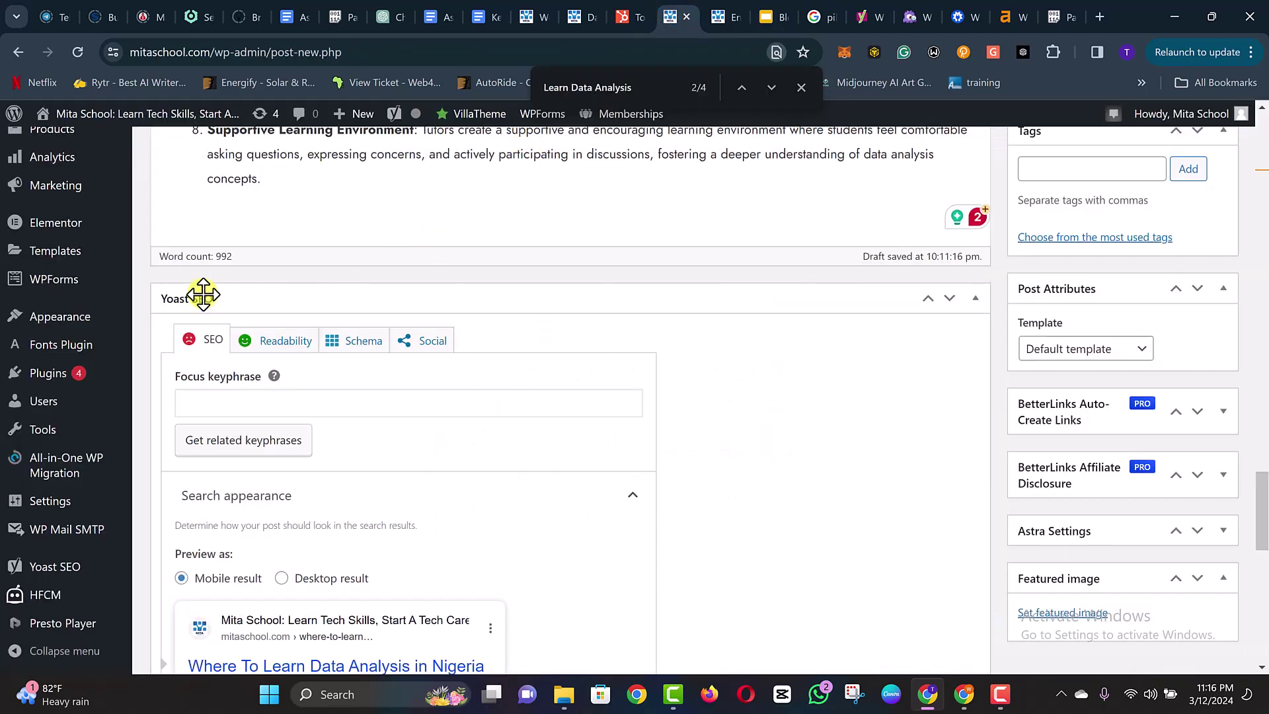
# - Examine the focus keyphrase and search appearance preview in the post's Yoast SEO section
pyautogui.scroll(-1, 225, 371)
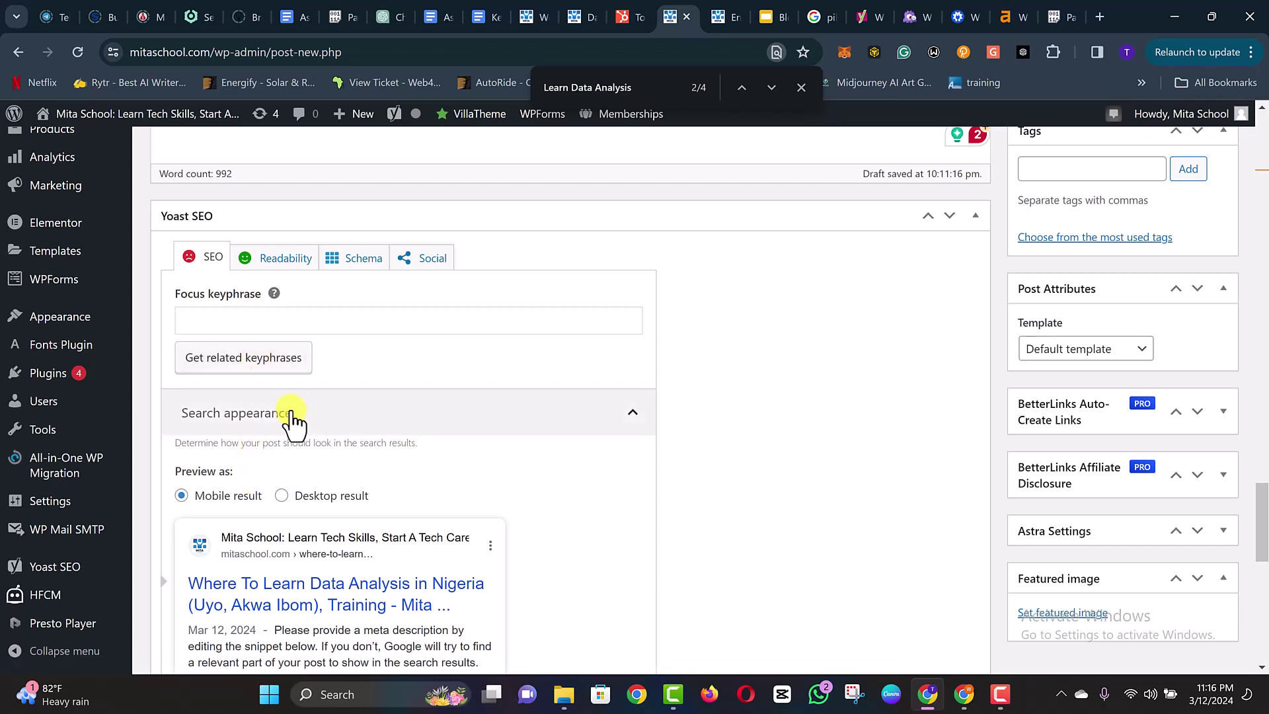
pyautogui.scroll(-1, 255, 322)
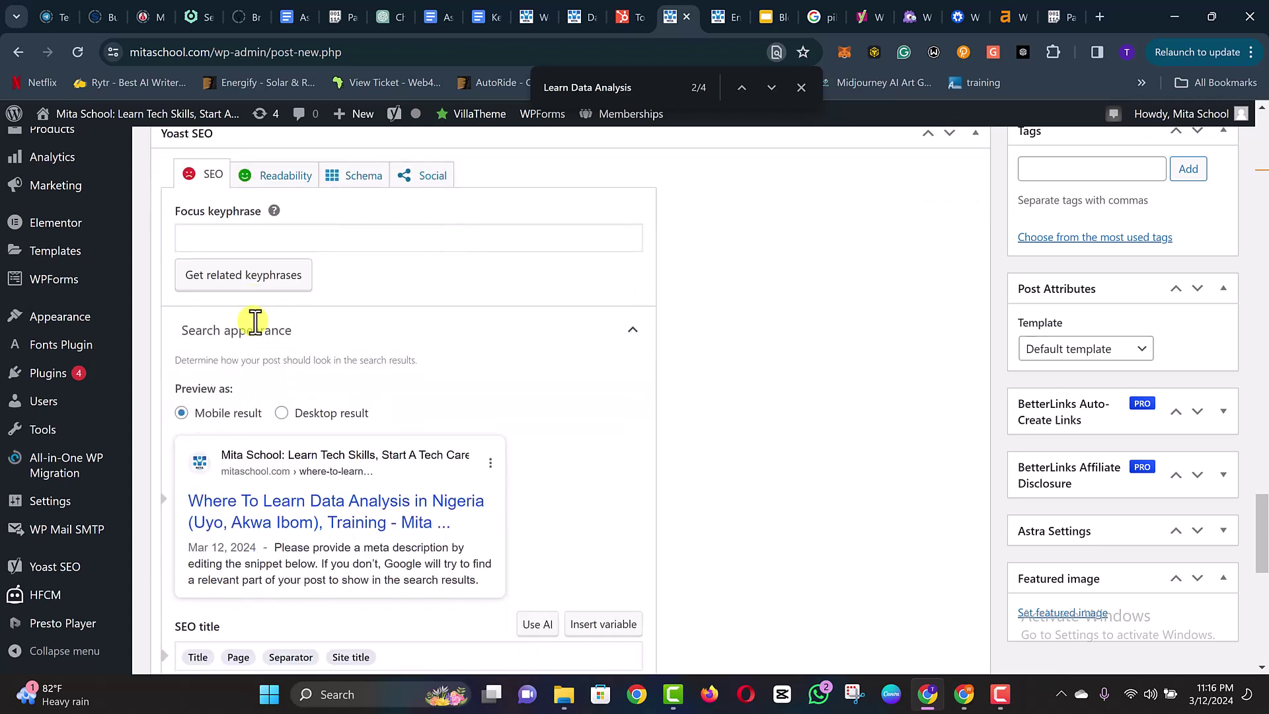
pyautogui.scroll(-1, 255, 322)
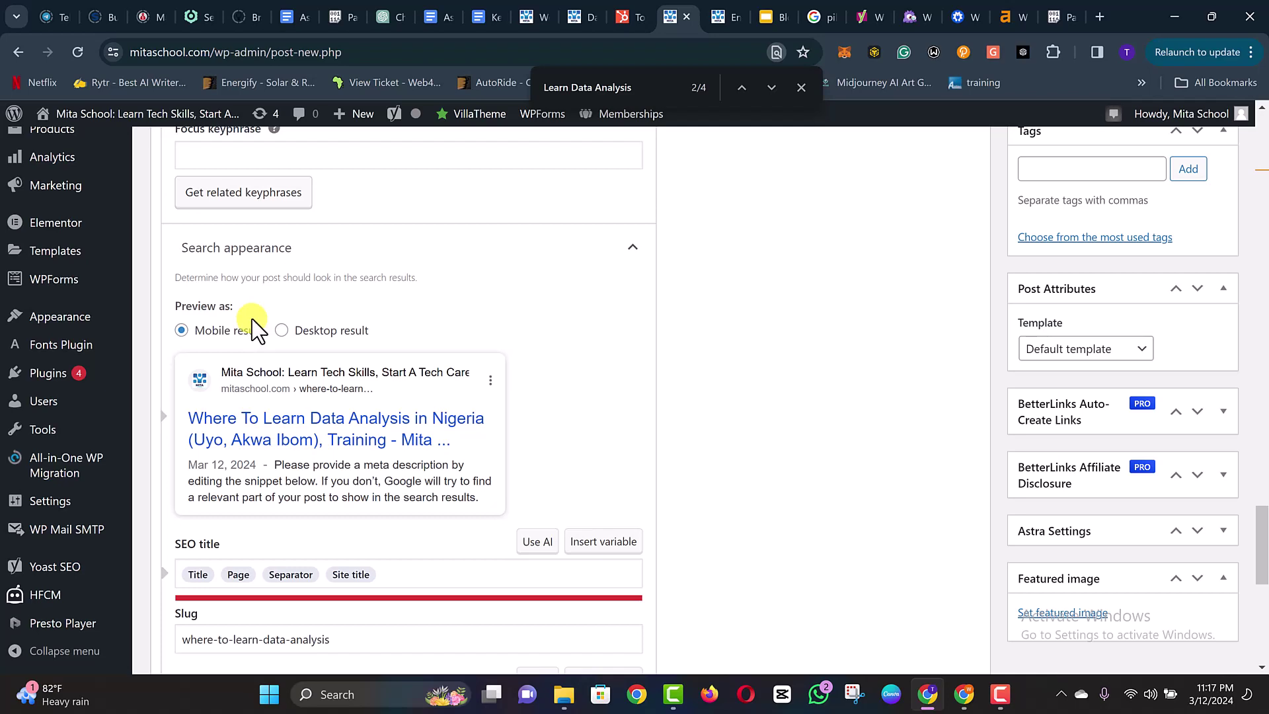
pyautogui.scroll(2, 253, 321)
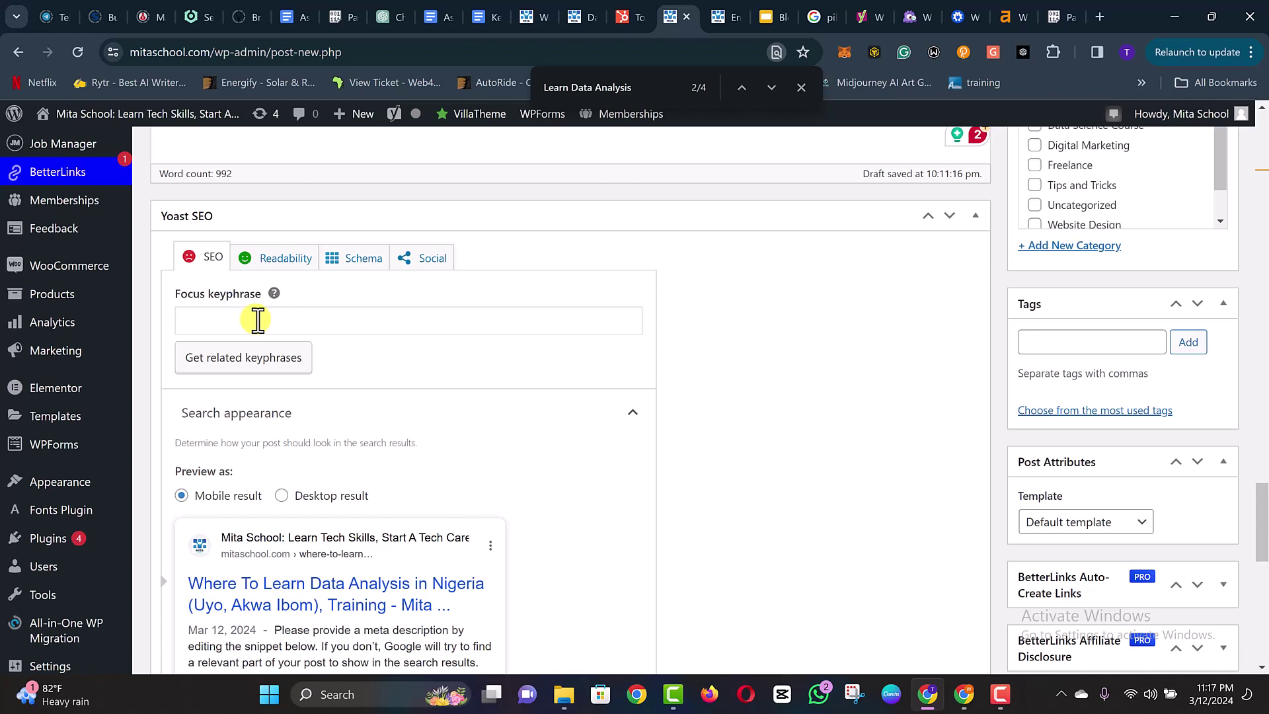
# - Enter "Data" as the post's Yoast SEO focus keyphrase
pyautogui.click(220, 324)
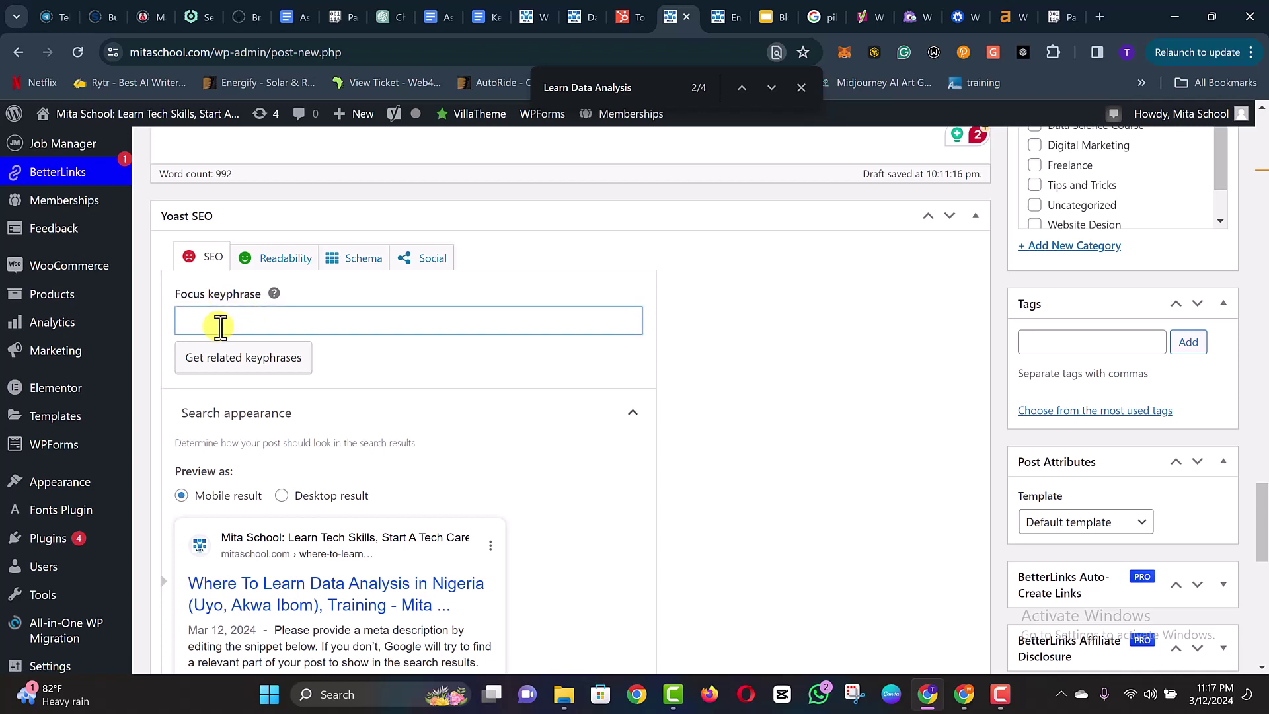
pyautogui.click(753, 385)
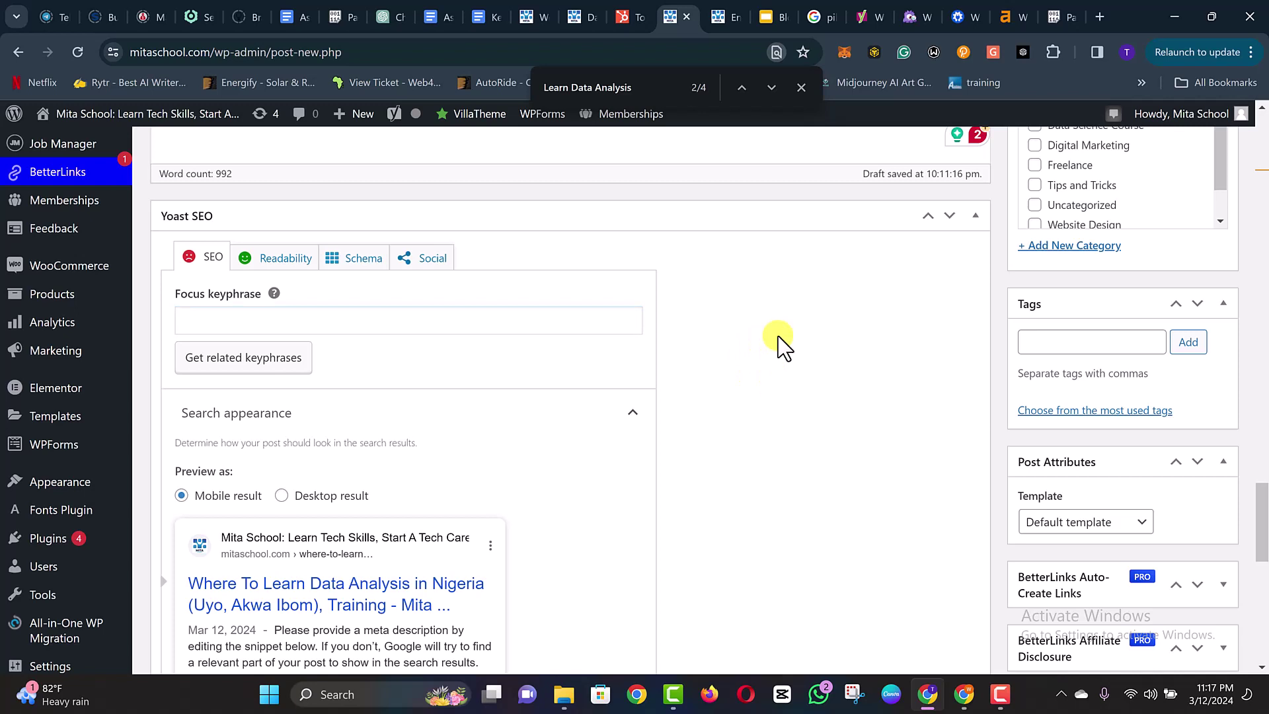
pyautogui.click(334, 320)
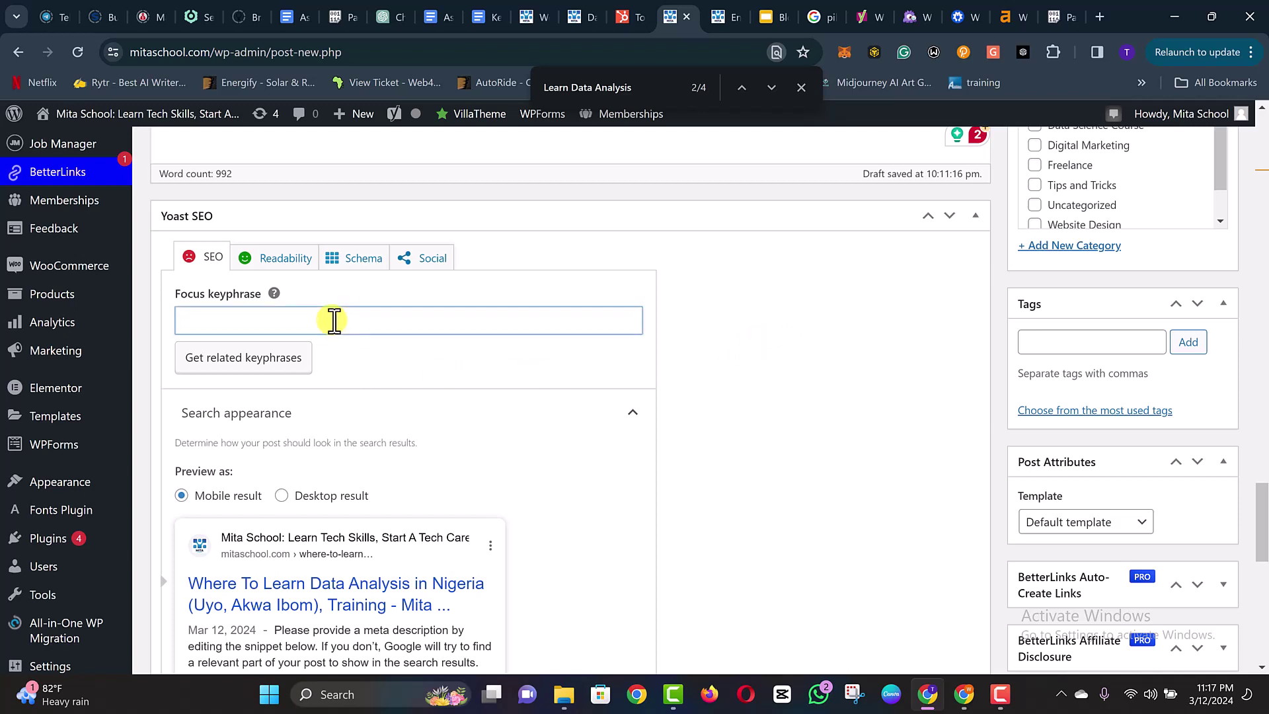
pyautogui.write('Data An')
pyautogui.press('BackSpace')
pyautogui.press('BackSpace')
pyautogui.press('BackSpace')
# - Examine the Yoast SEO title, slug, meta description and analysis sections, and expand the Advanced settings
pyautogui.scroll(-9, 397, 309)
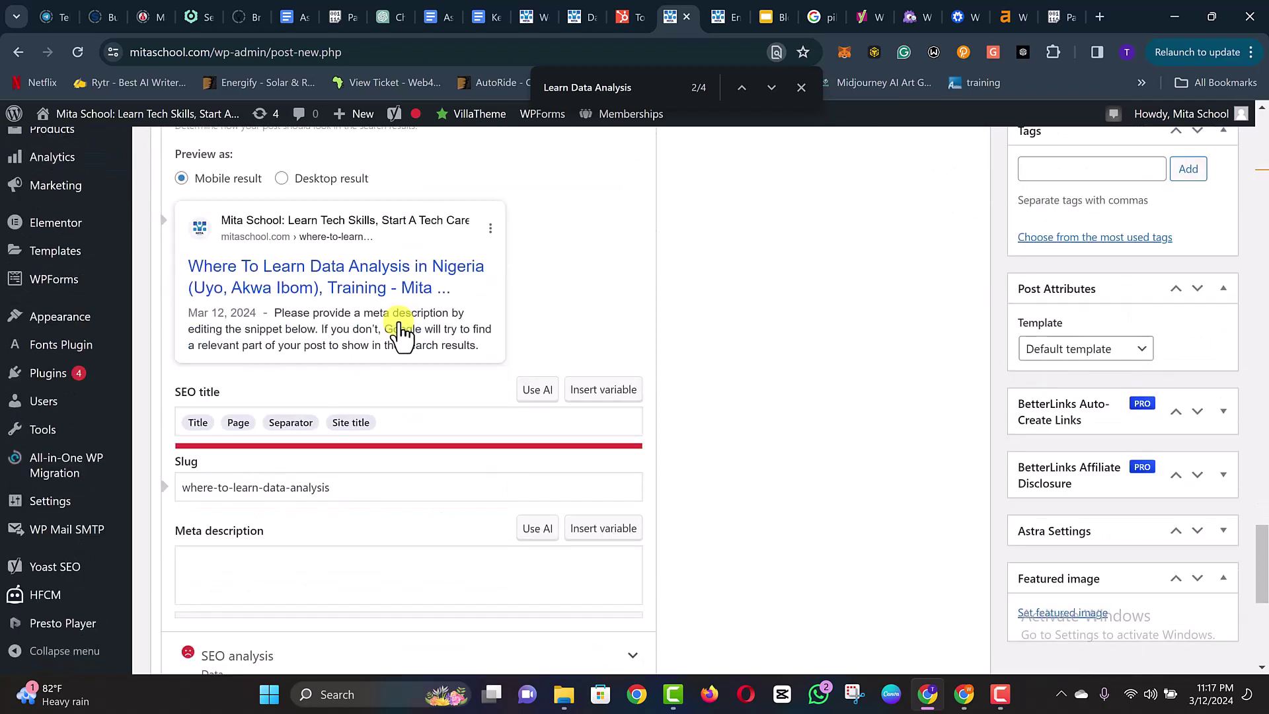
pyautogui.scroll(-3, 355, 456)
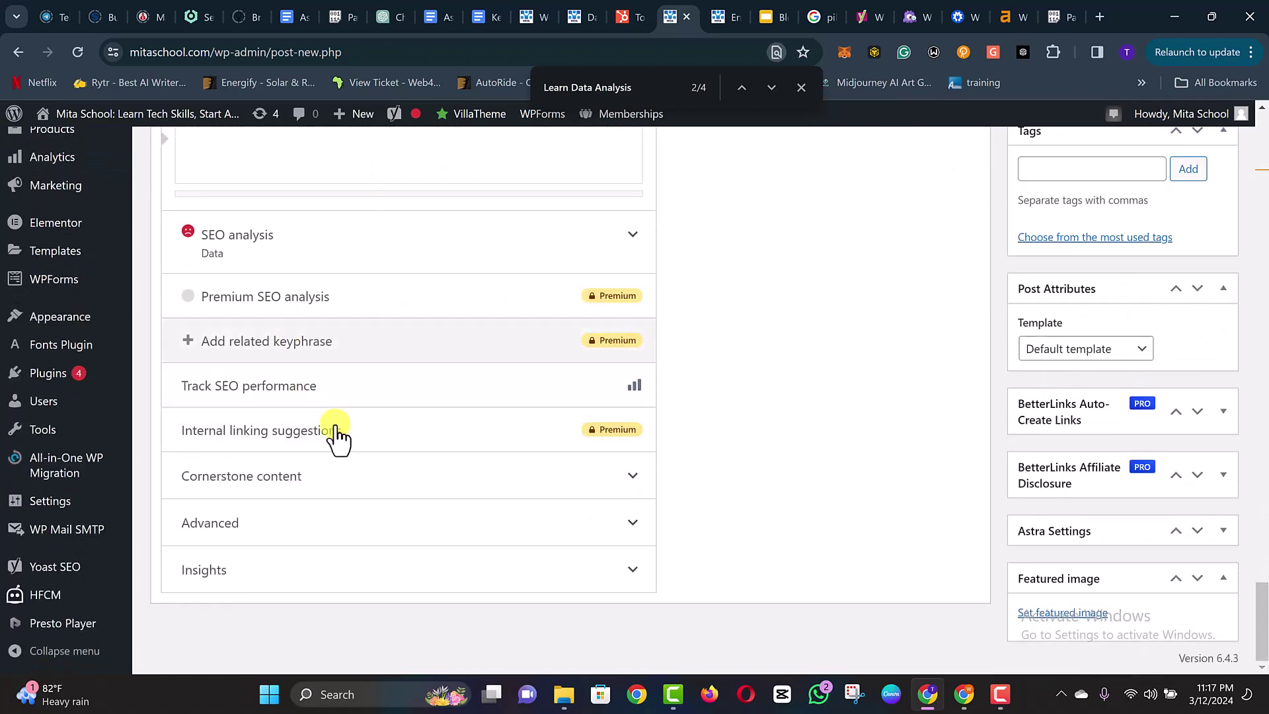
pyautogui.click(278, 525)
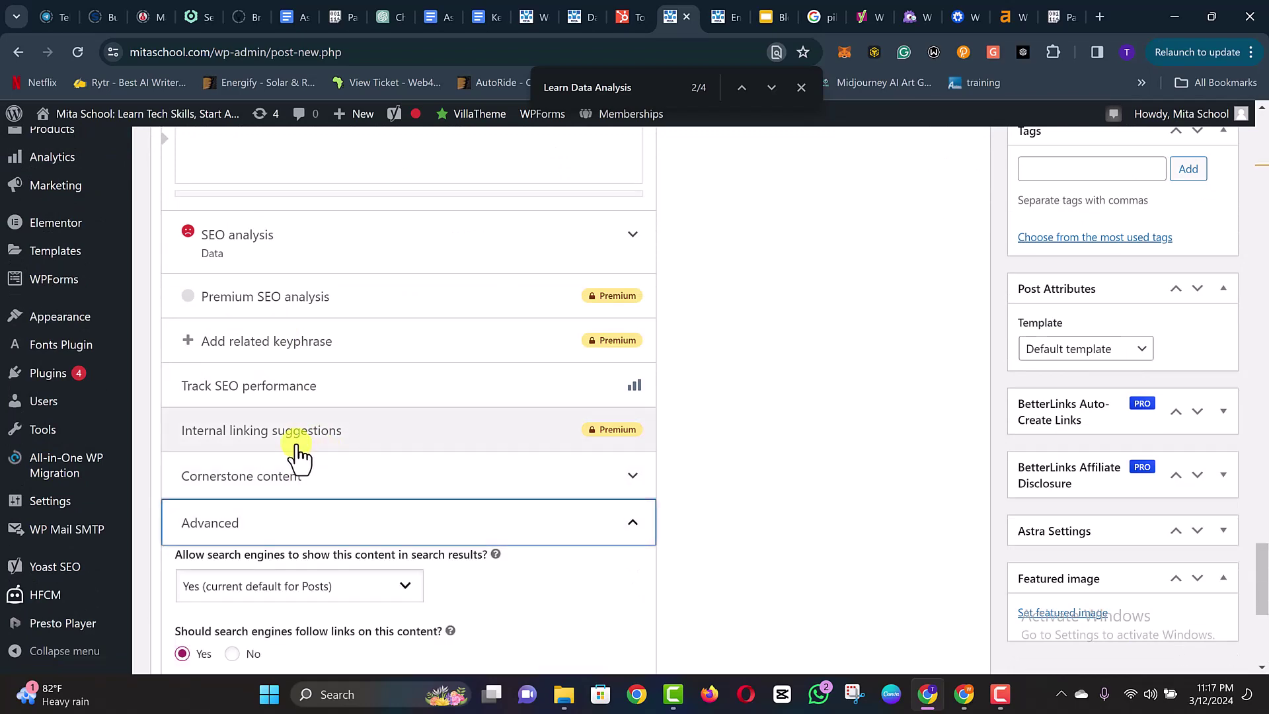
pyautogui.scroll(-4, 326, 447)
pyautogui.scroll(12, 368, 447)
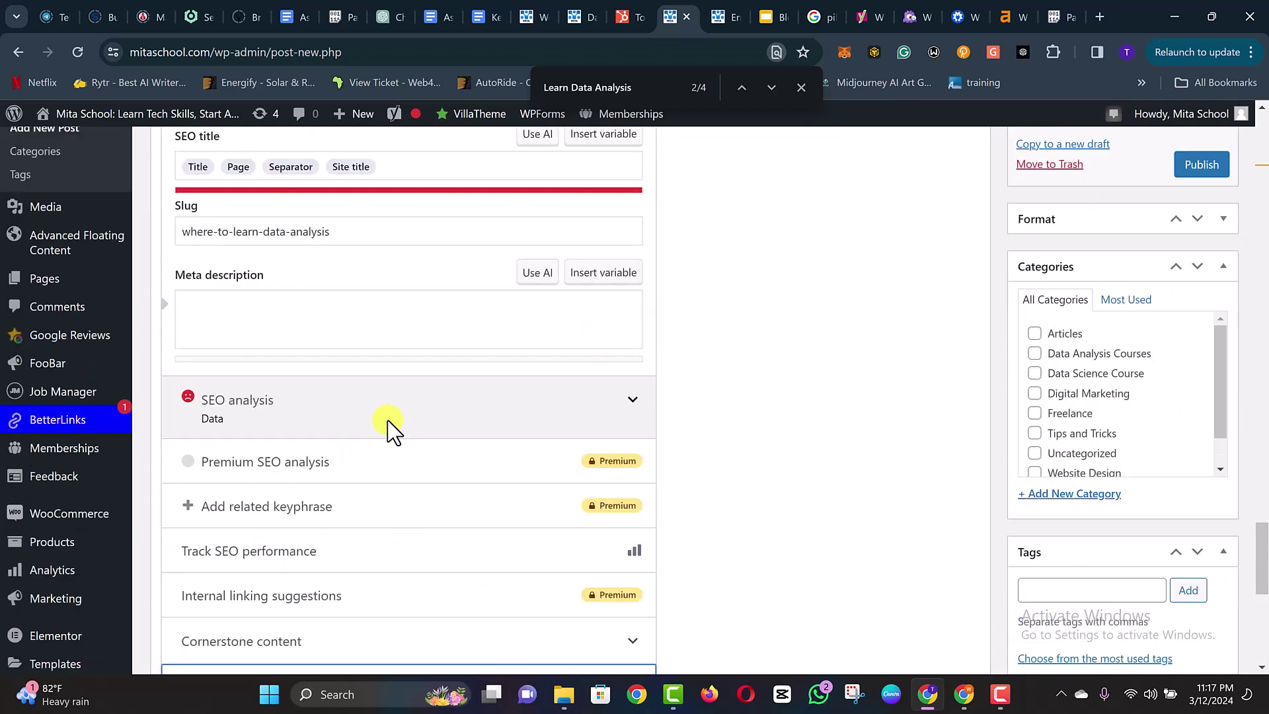
pyautogui.scroll(3, 224, 258)
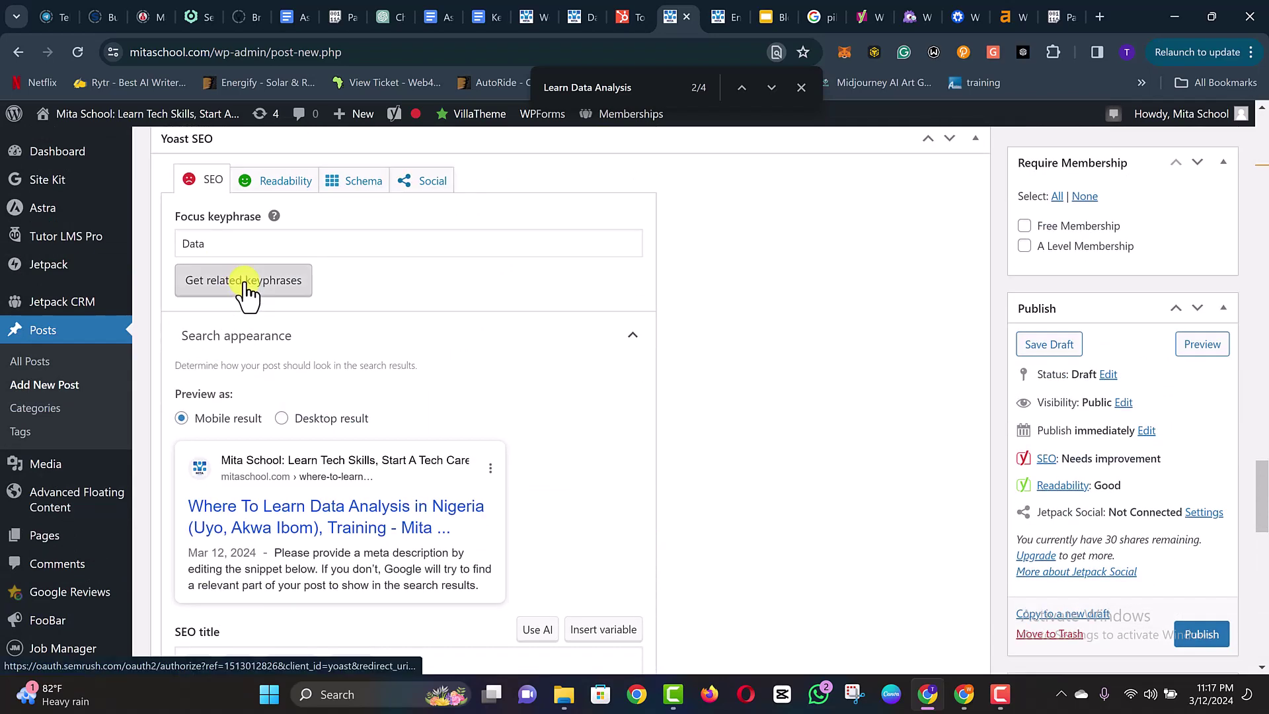
# - Clear the focus keyphrase in the Yoast SEO section
pyautogui.doubleClick(180, 239)
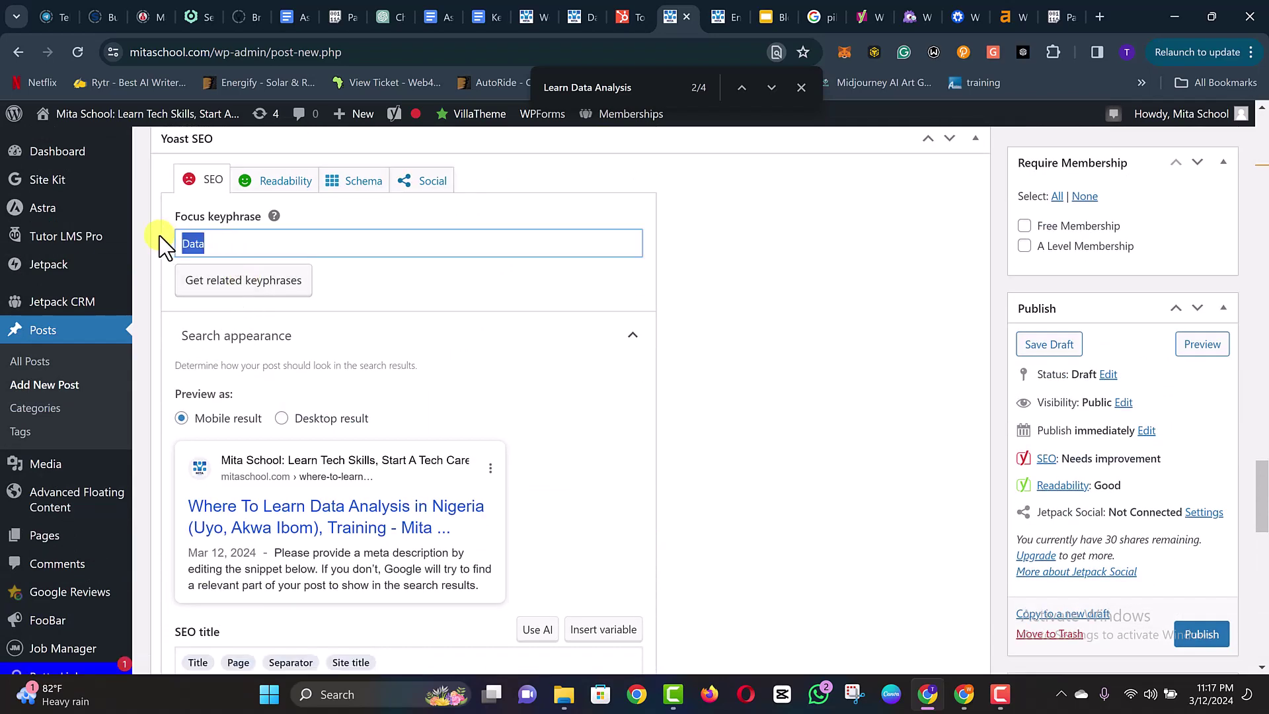
pyautogui.press('BackSpace')
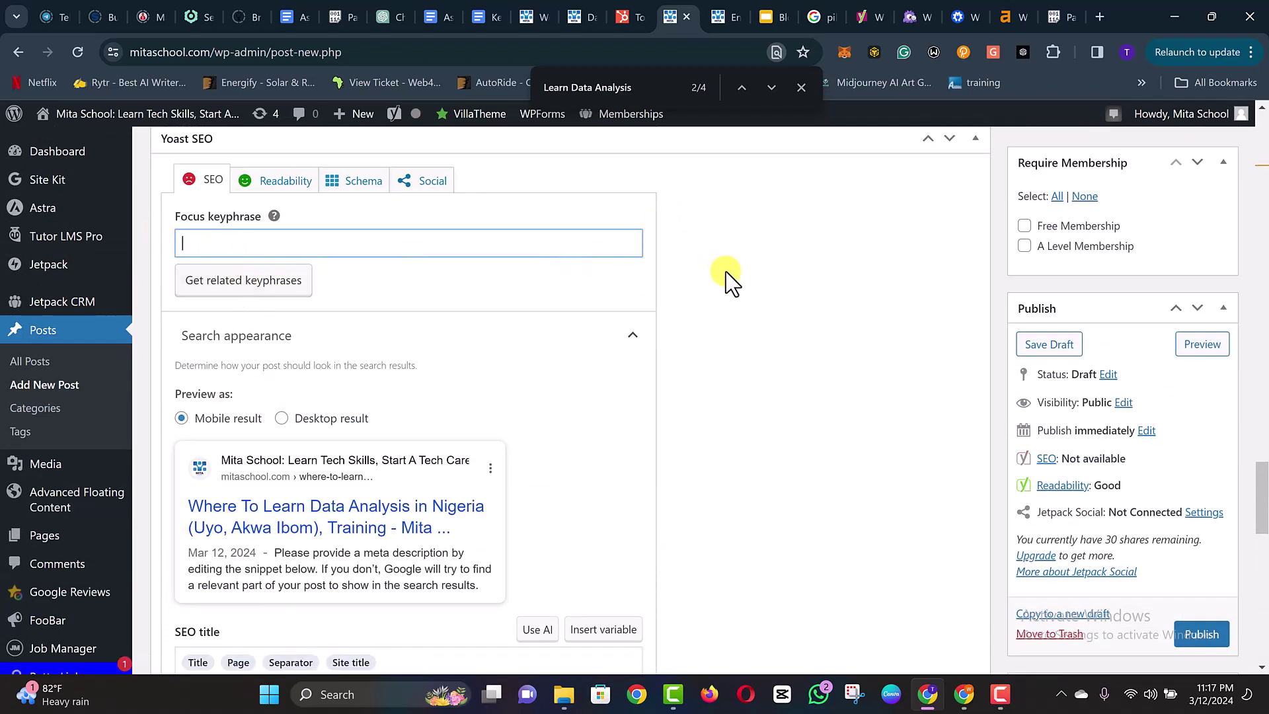
pyautogui.click(732, 276)
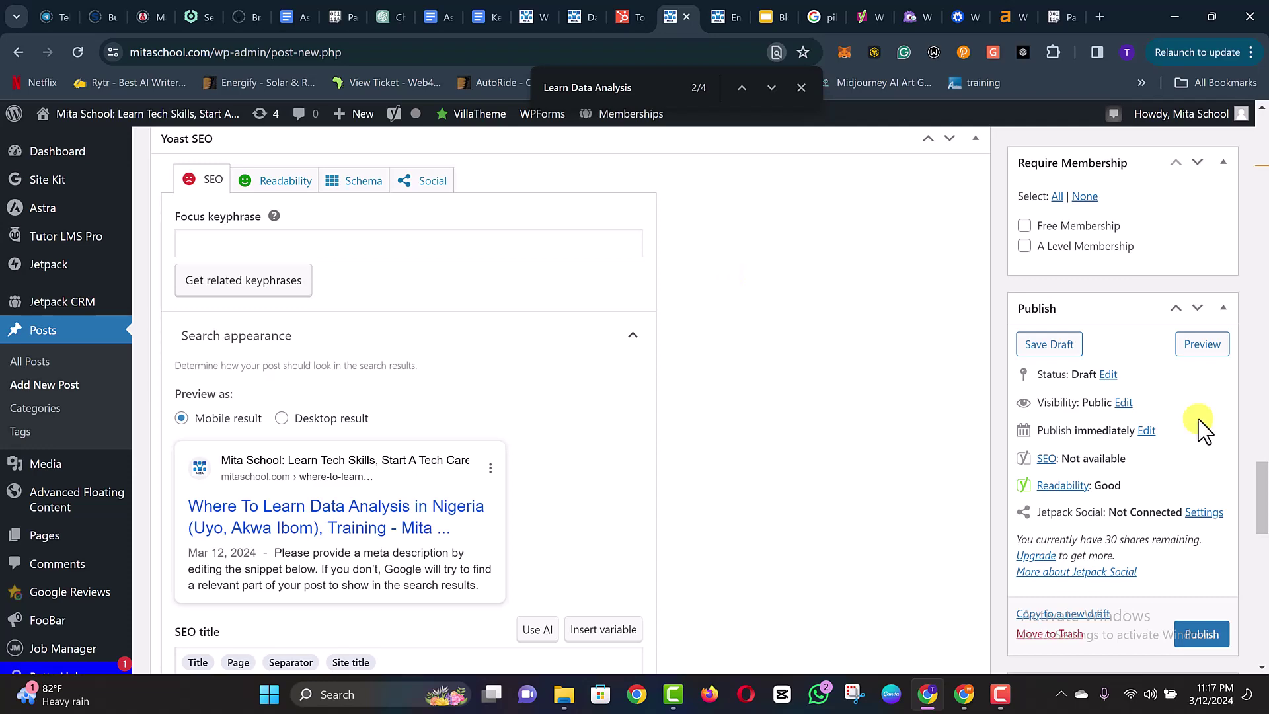
# - Open the post's Yoast readability analysis and examine the word complexity and sentence length problems
pyautogui.moveTo(1259, 476); pyautogui.dragTo(1261, 522)
pyautogui.scroll(5, 572, 387)
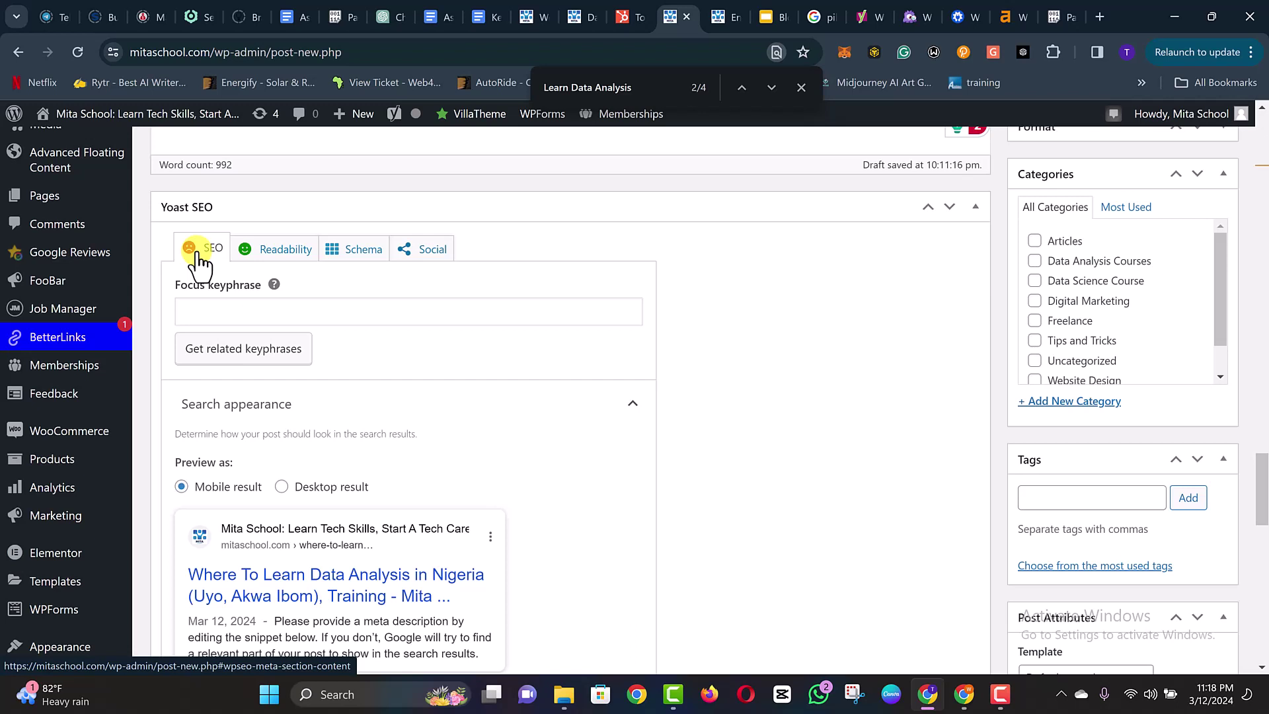
pyautogui.click(283, 250)
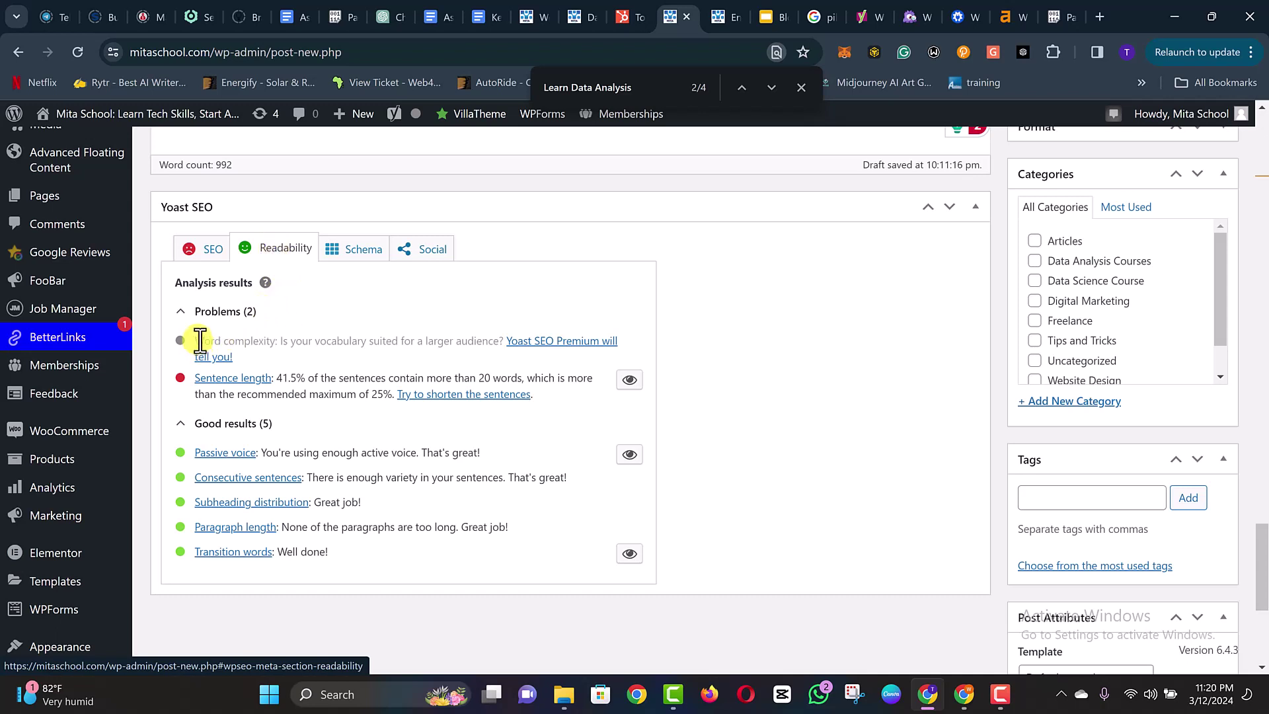
pyautogui.moveTo(199, 341); pyautogui.dragTo(275, 340)
pyautogui.click(277, 340)
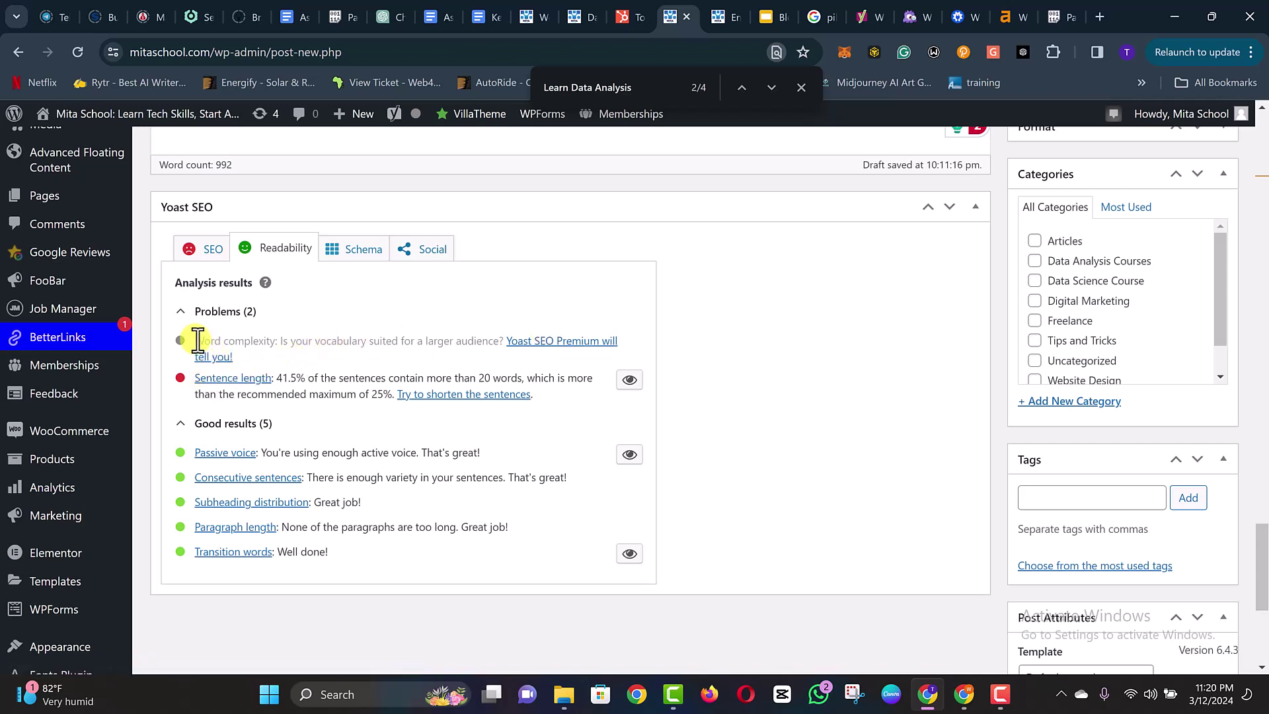
pyautogui.moveTo(193, 340); pyautogui.dragTo(262, 338)
pyautogui.click(276, 355)
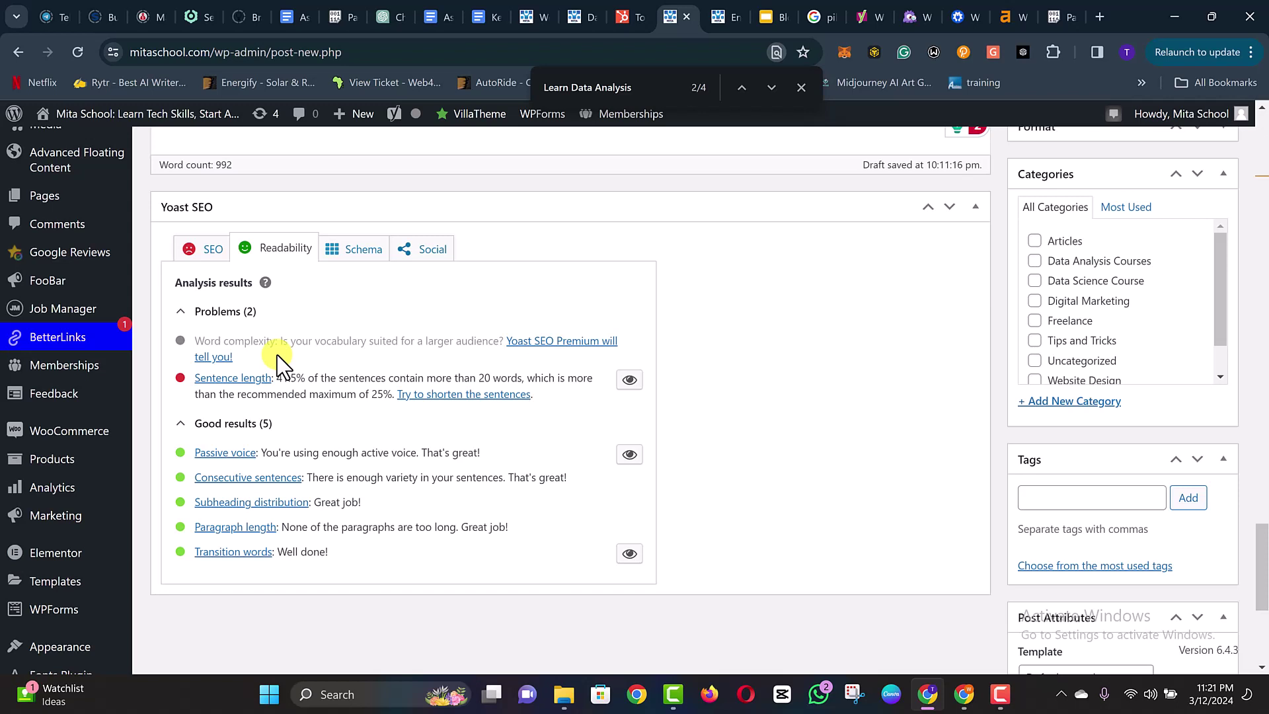
pyautogui.moveTo(367, 340); pyautogui.dragTo(498, 342)
pyautogui.click(470, 341)
pyautogui.moveTo(282, 378); pyautogui.dragTo(572, 378)
pyautogui.click(572, 378)
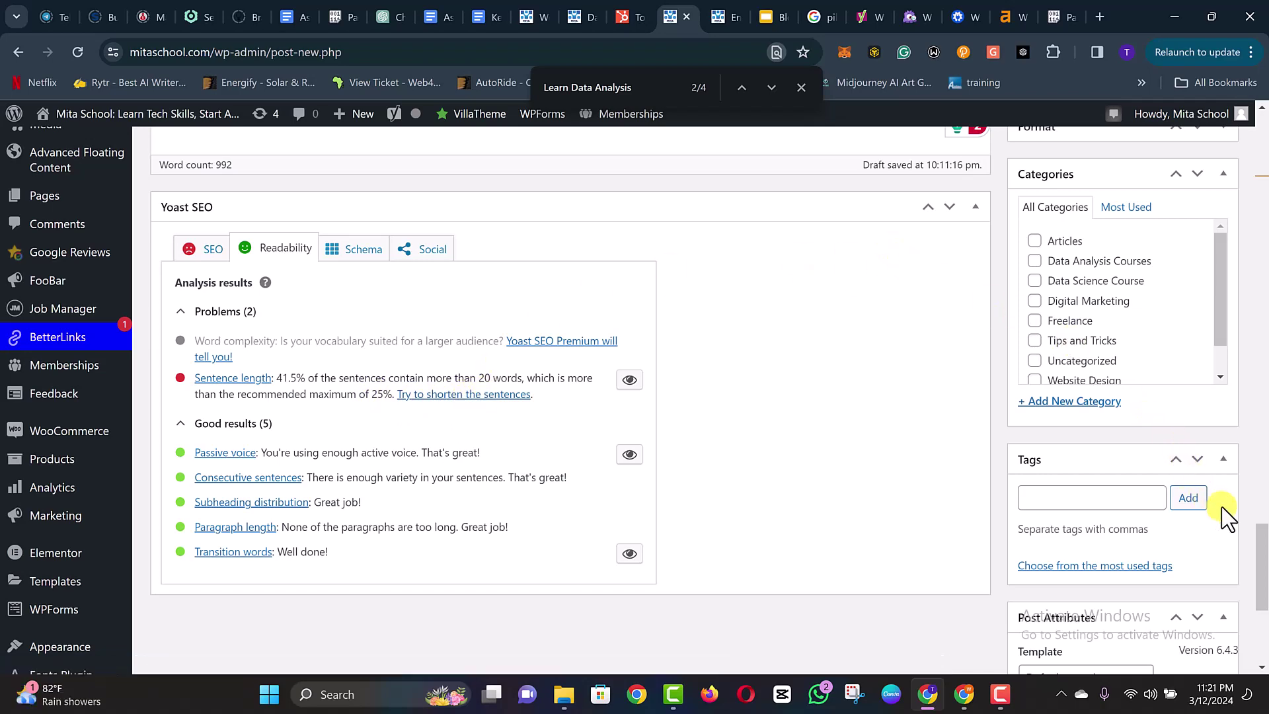
# - Remove the word "own" from "their own price tags" in the paragraph about the cost of learning data analysis in Nigeria
pyautogui.moveTo(1263, 552); pyautogui.dragTo(1264, 204)
pyautogui.scroll(10, 629, 404)
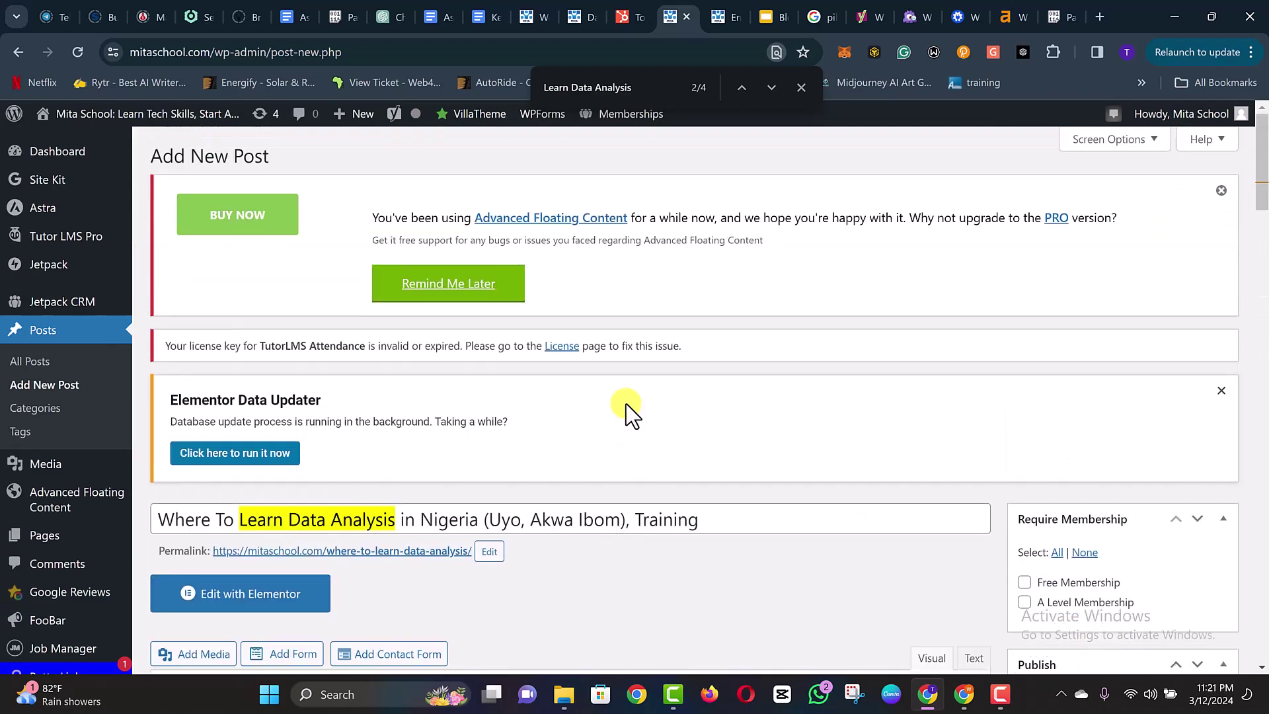
pyautogui.scroll(-10, 625, 403)
pyautogui.scroll(4, 661, 347)
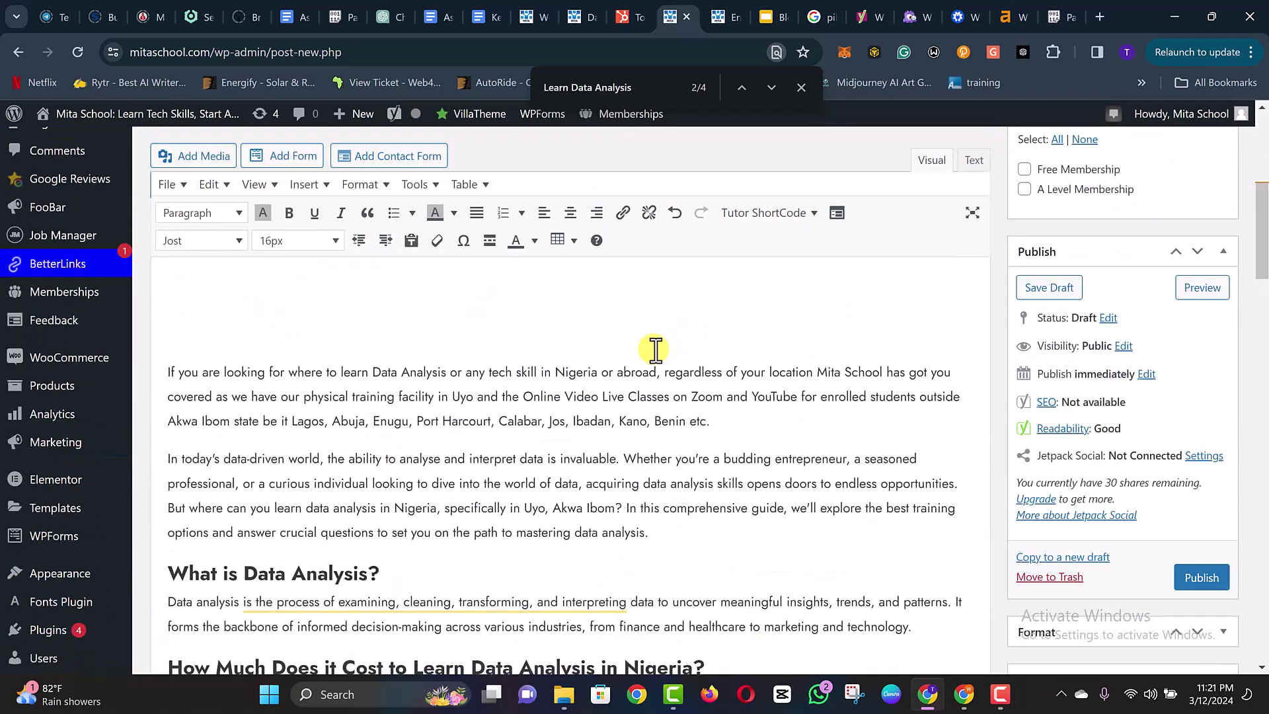
pyautogui.scroll(-4, 655, 349)
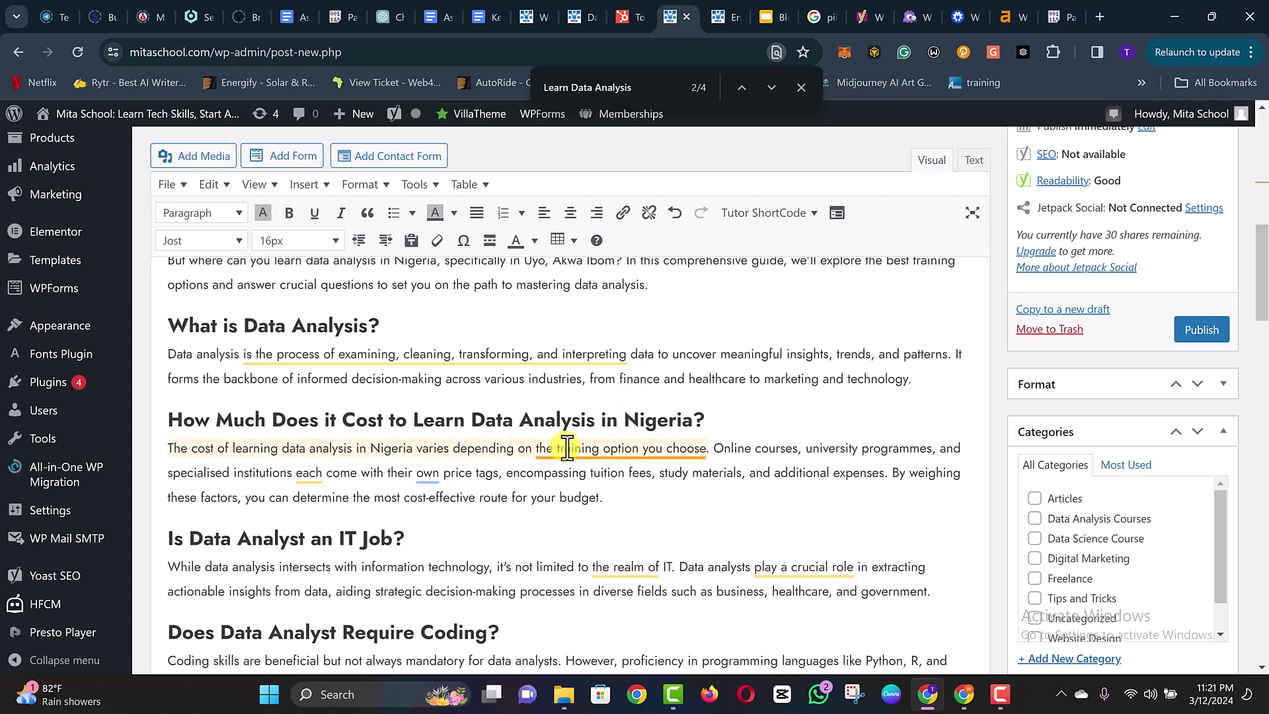
pyautogui.click(436, 519)
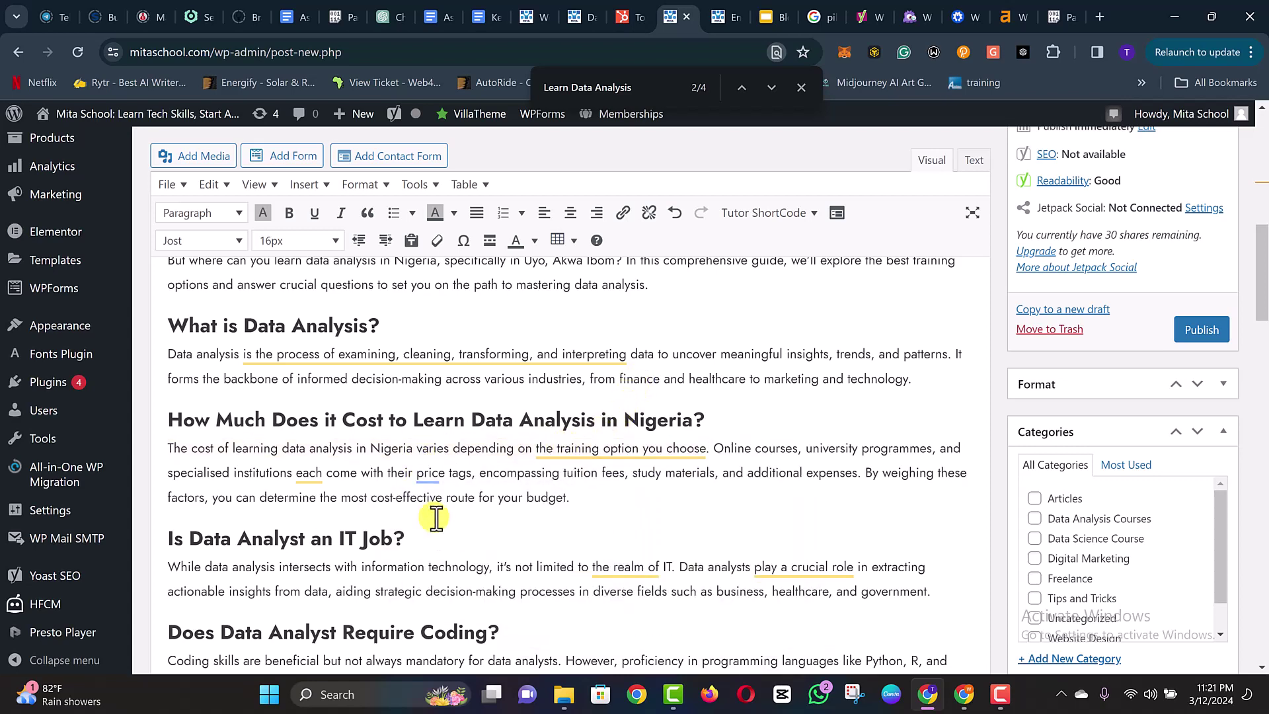
# - Review the article's sections and examine the Yoast readability analysis, focusing on the transition words and passive voice items
pyautogui.scroll(-3, 436, 518)
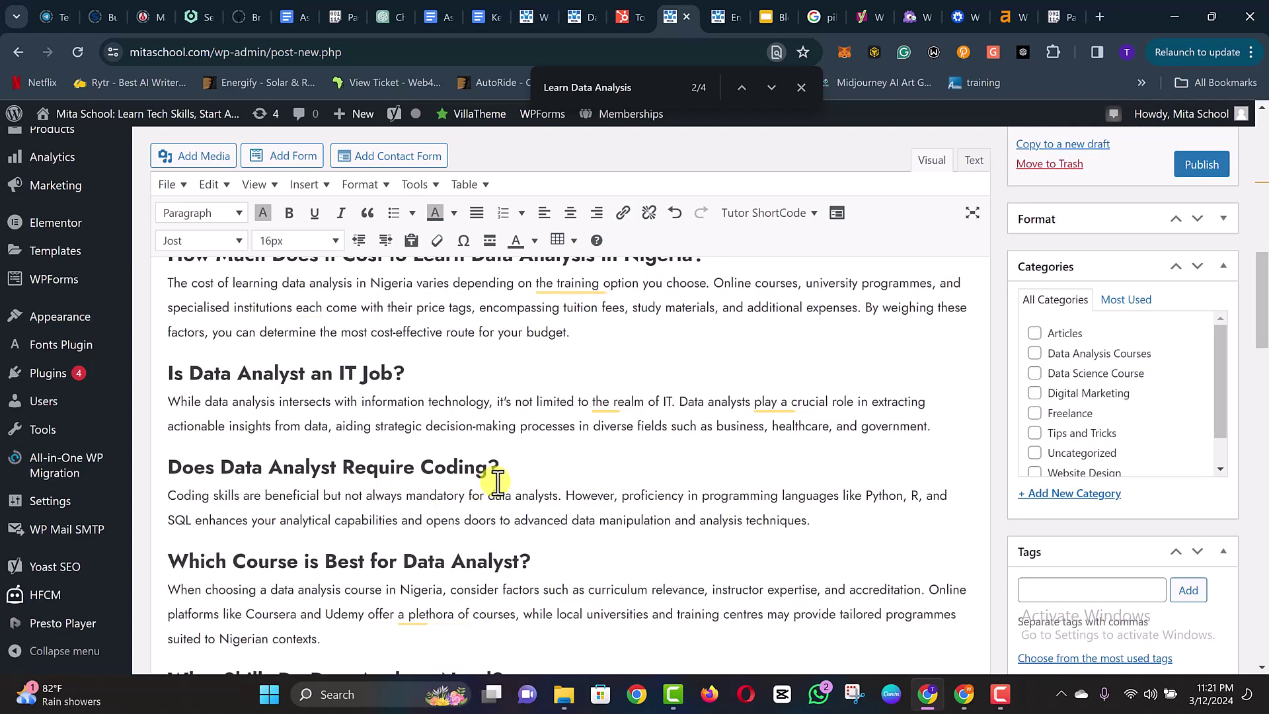
pyautogui.scroll(-3, 510, 481)
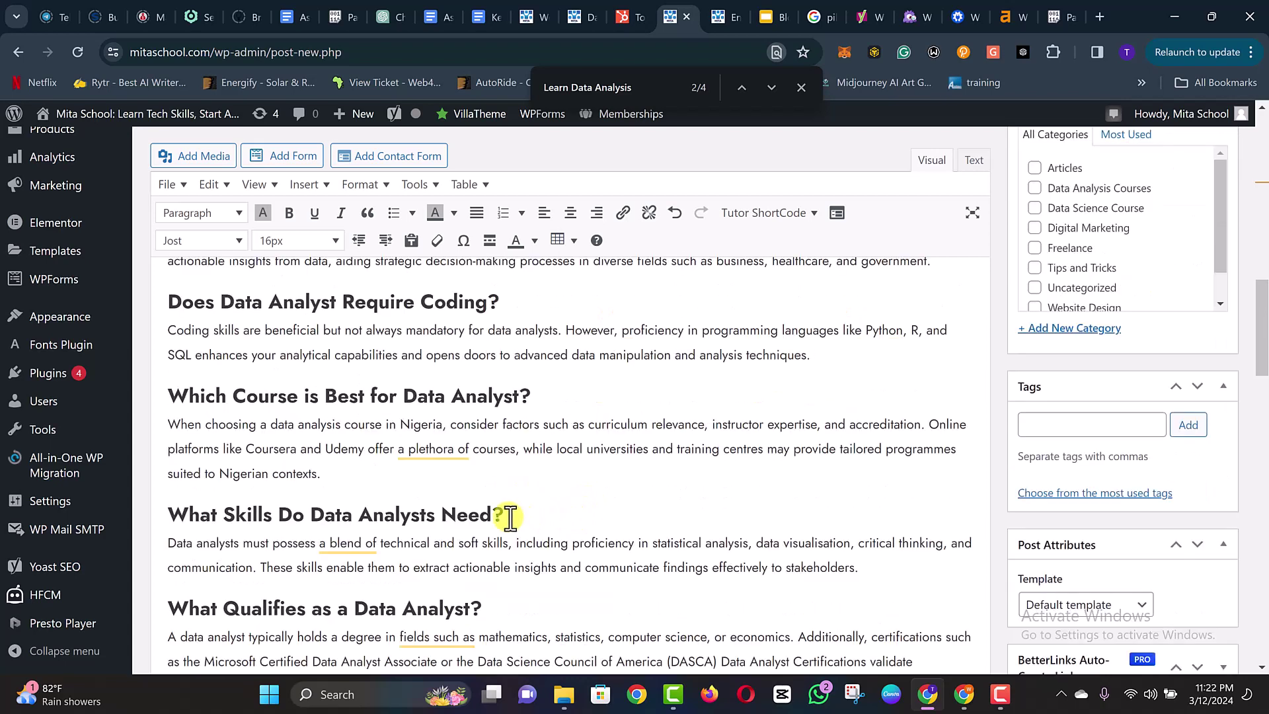
pyautogui.scroll(9, 643, 499)
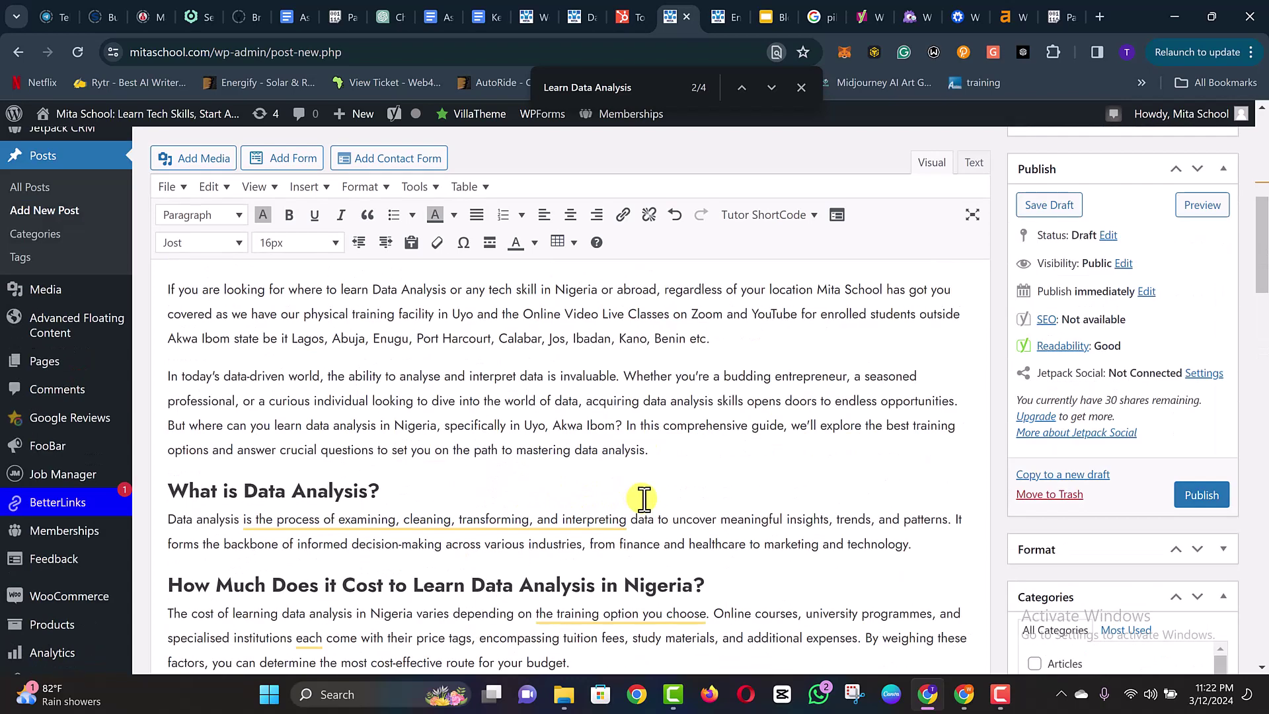
pyautogui.click(362, 311)
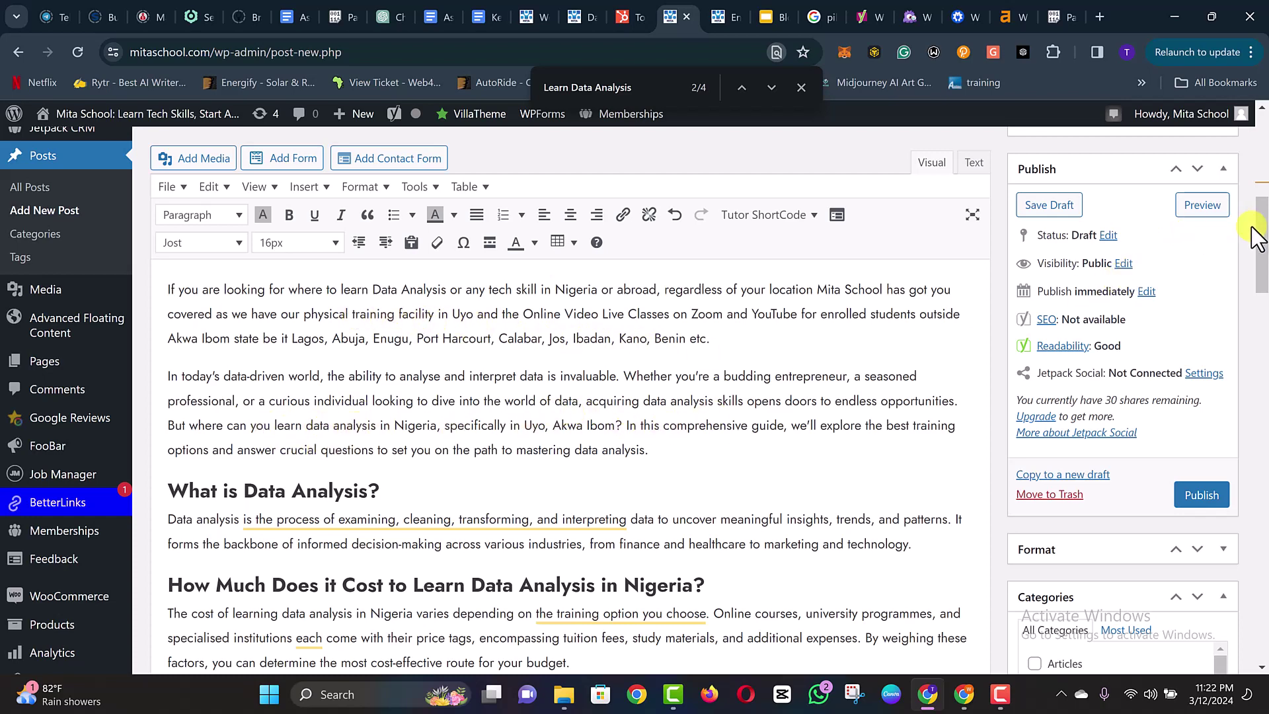
pyautogui.moveTo(1262, 238); pyautogui.dragTo(1262, 257)
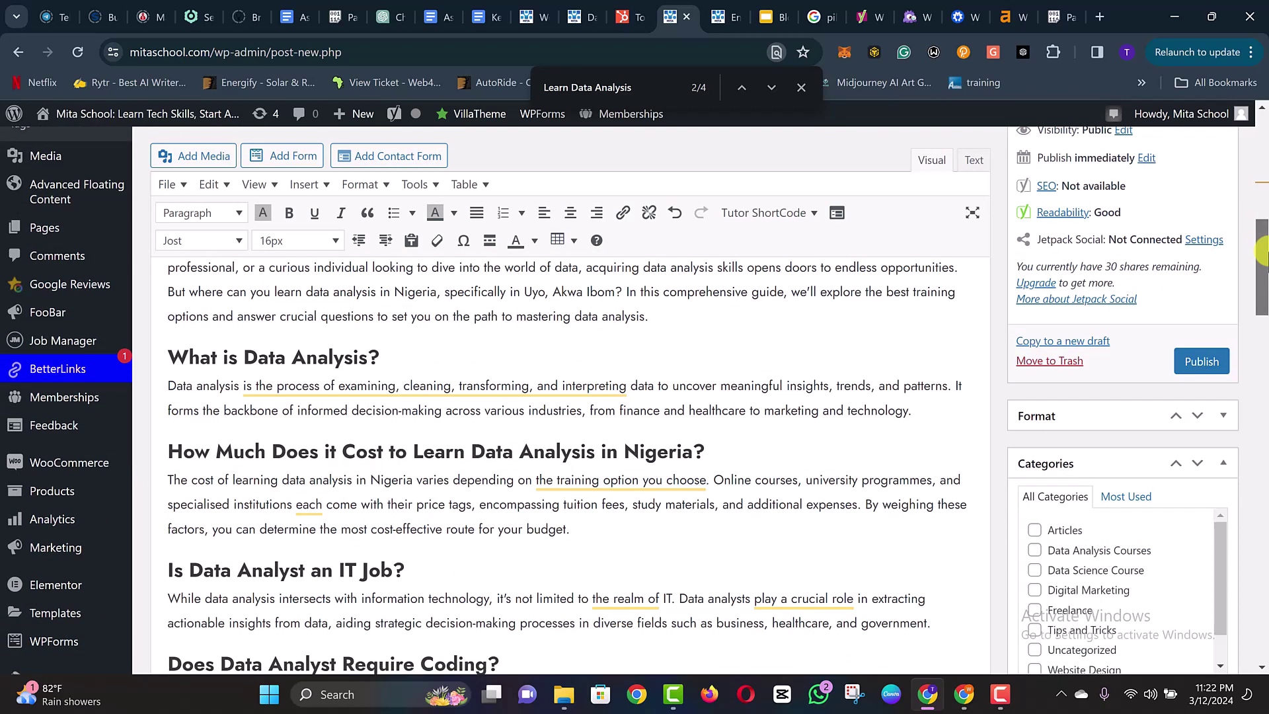
pyautogui.moveTo(1262, 256); pyautogui.dragTo(1264, 613)
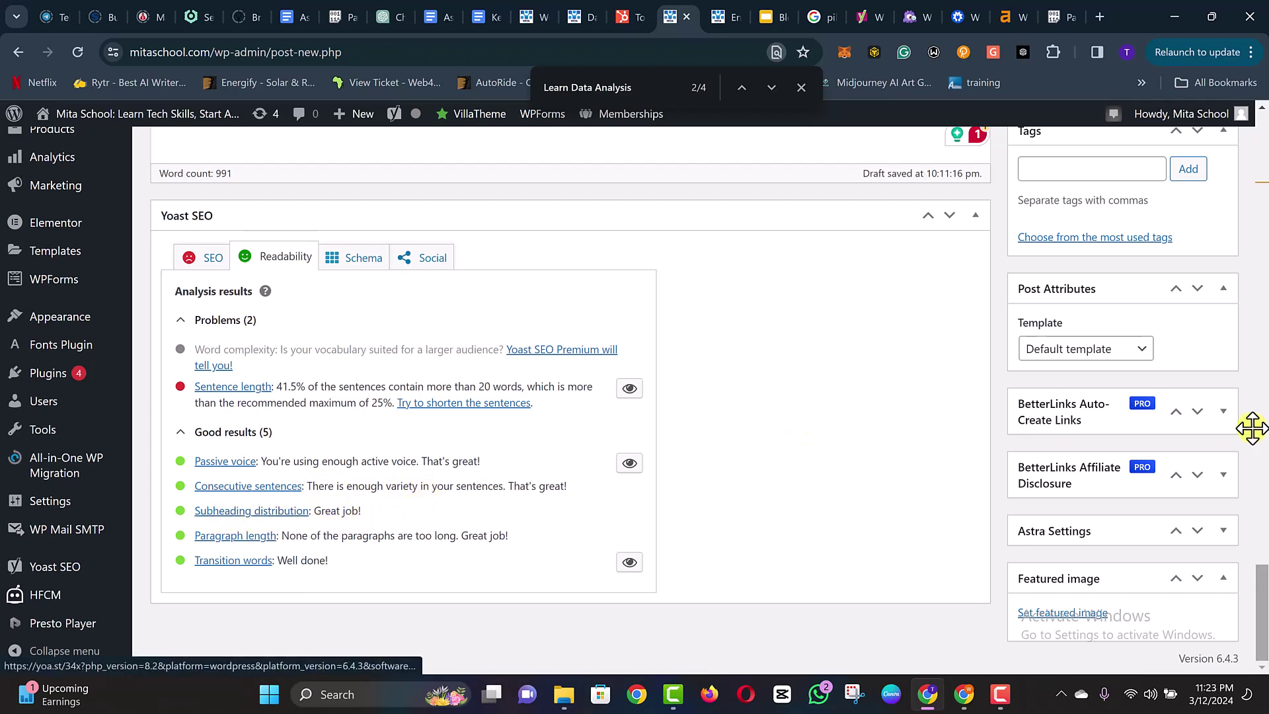
pyautogui.moveTo(1266, 585)
pyautogui.mouseDown()
pyautogui.moveTo(1263, 319)
pyautogui.moveTo(1264, 587)
pyautogui.mouseUp()
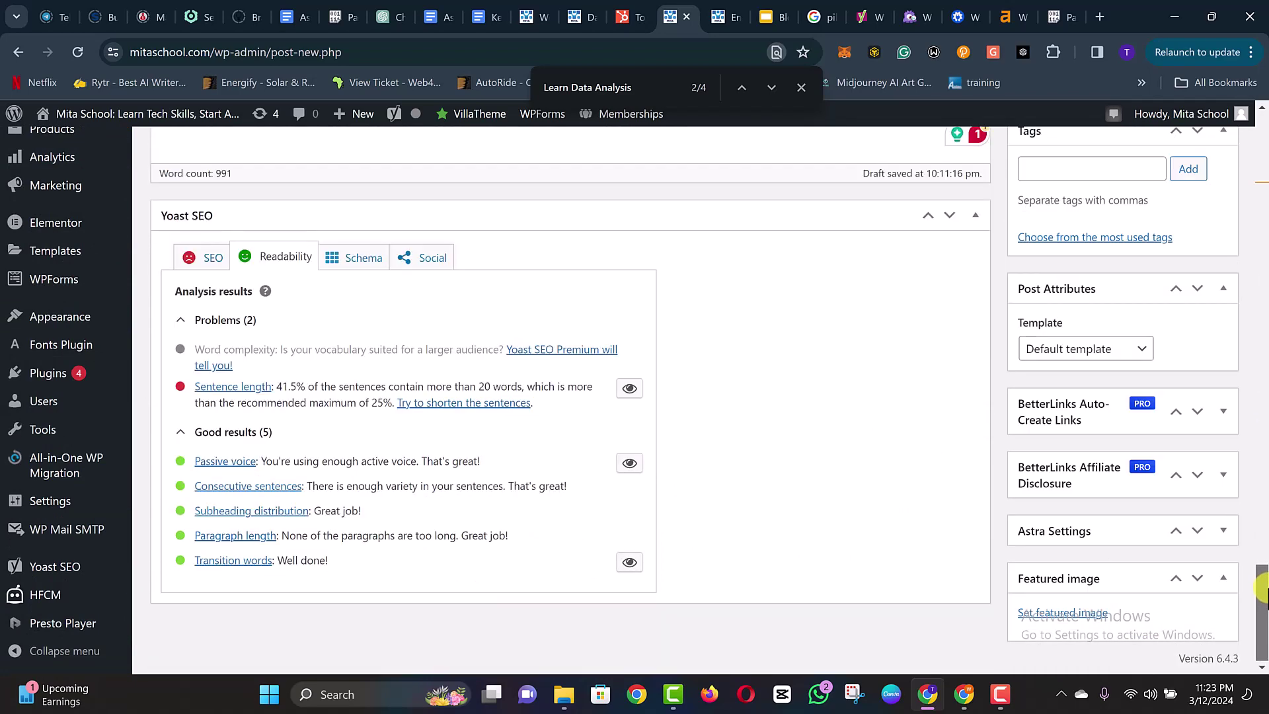
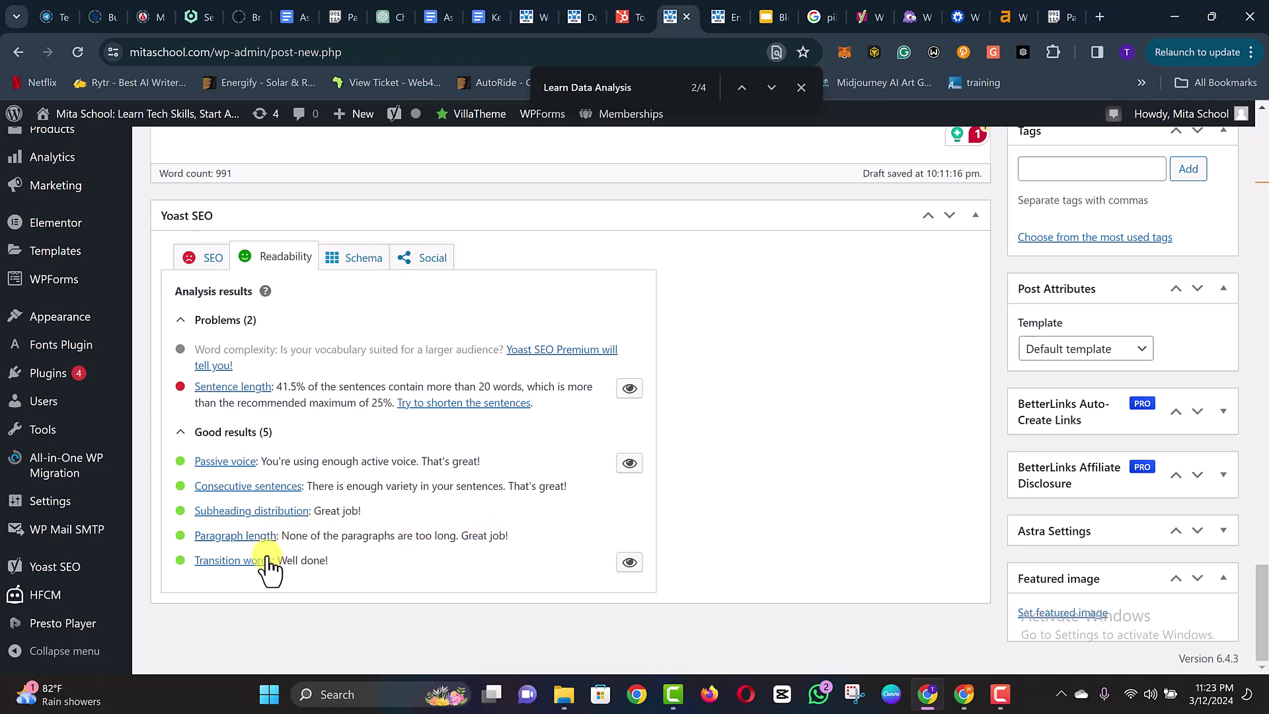
pyautogui.moveTo(287, 564); pyautogui.dragTo(331, 566)
pyautogui.click(330, 566)
pyautogui.scroll(15, 357, 559)
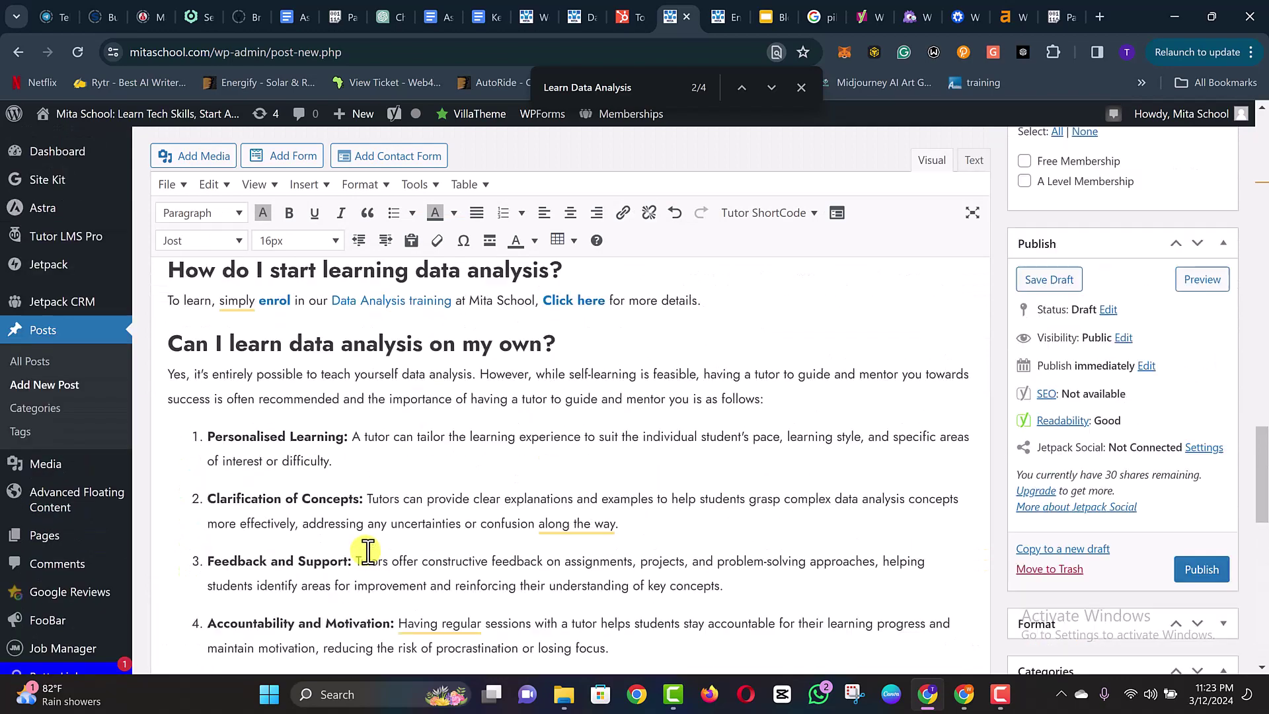
pyautogui.scroll(-10, 447, 473)
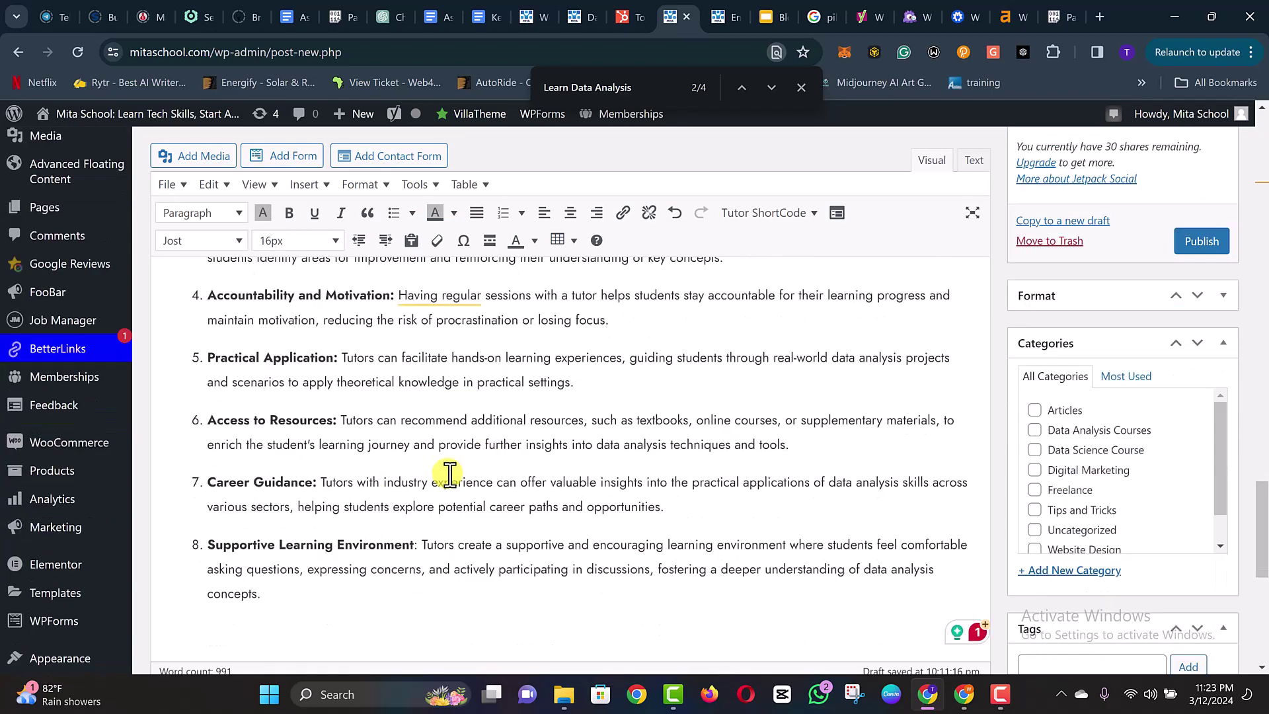
pyautogui.scroll(-3, 445, 477)
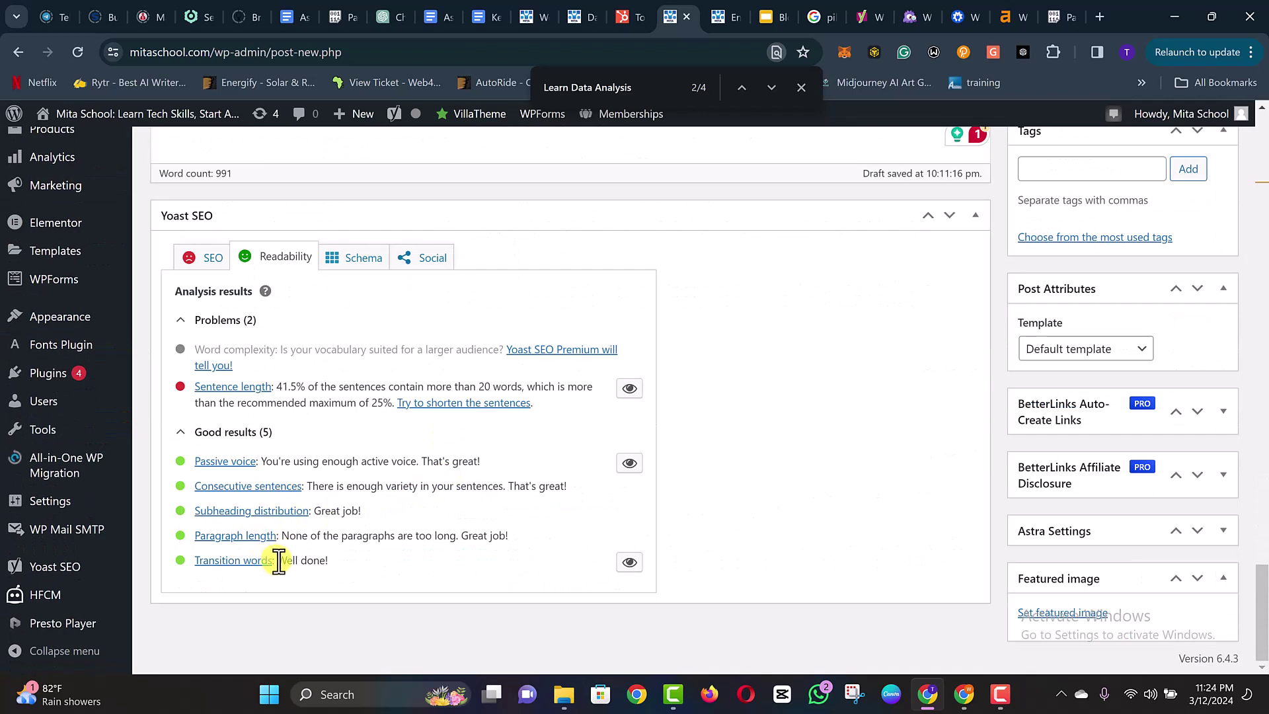
pyautogui.moveTo(278, 562); pyautogui.dragTo(205, 555)
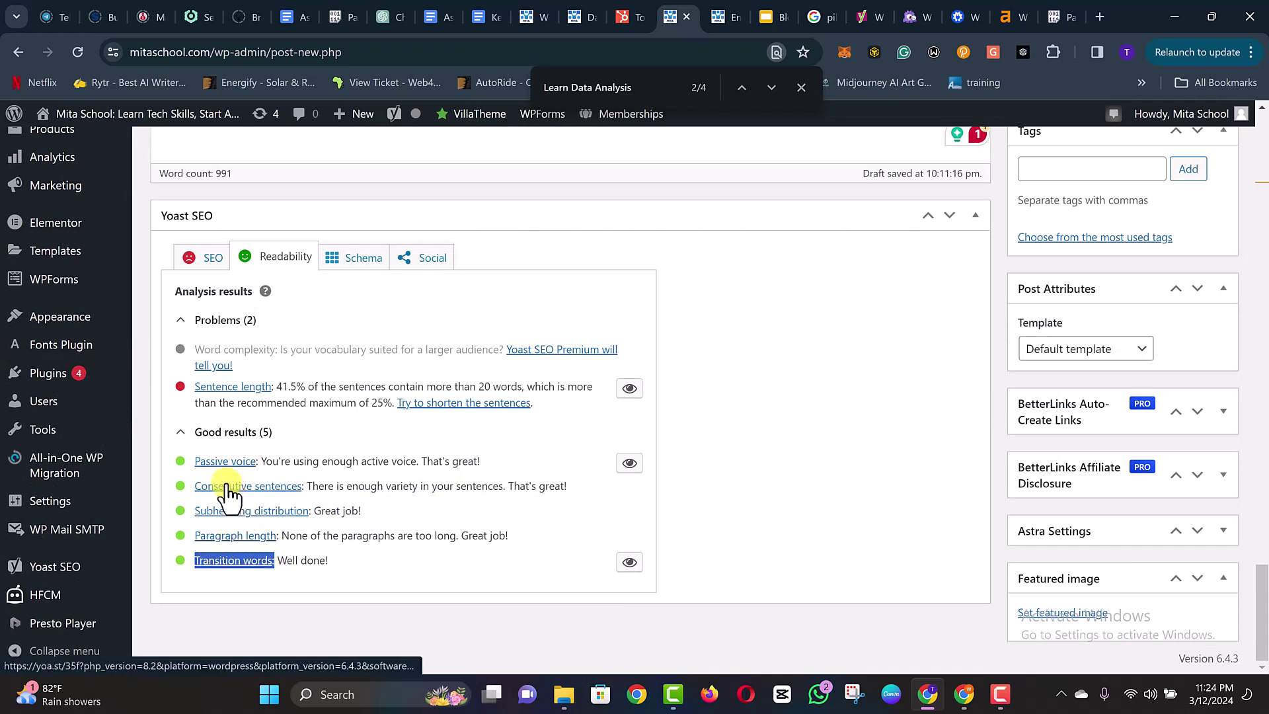
pyautogui.click(363, 463)
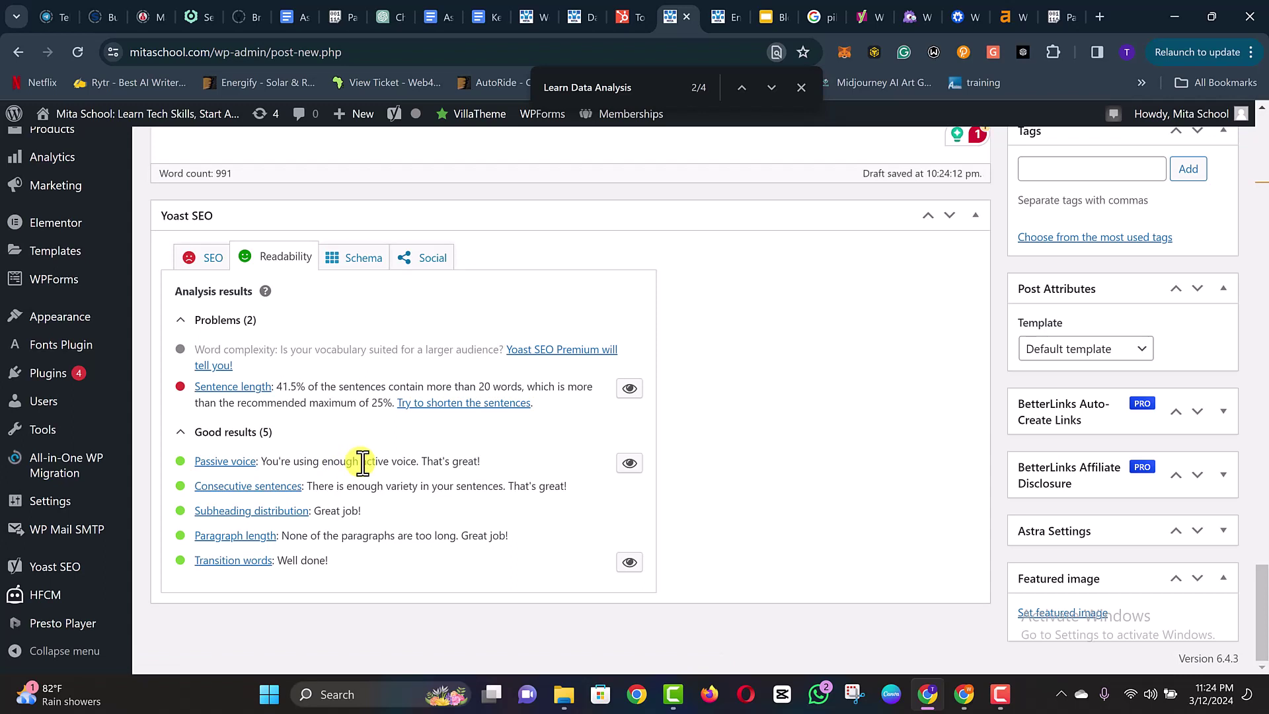
pyautogui.moveTo(363, 463); pyautogui.dragTo(422, 465)
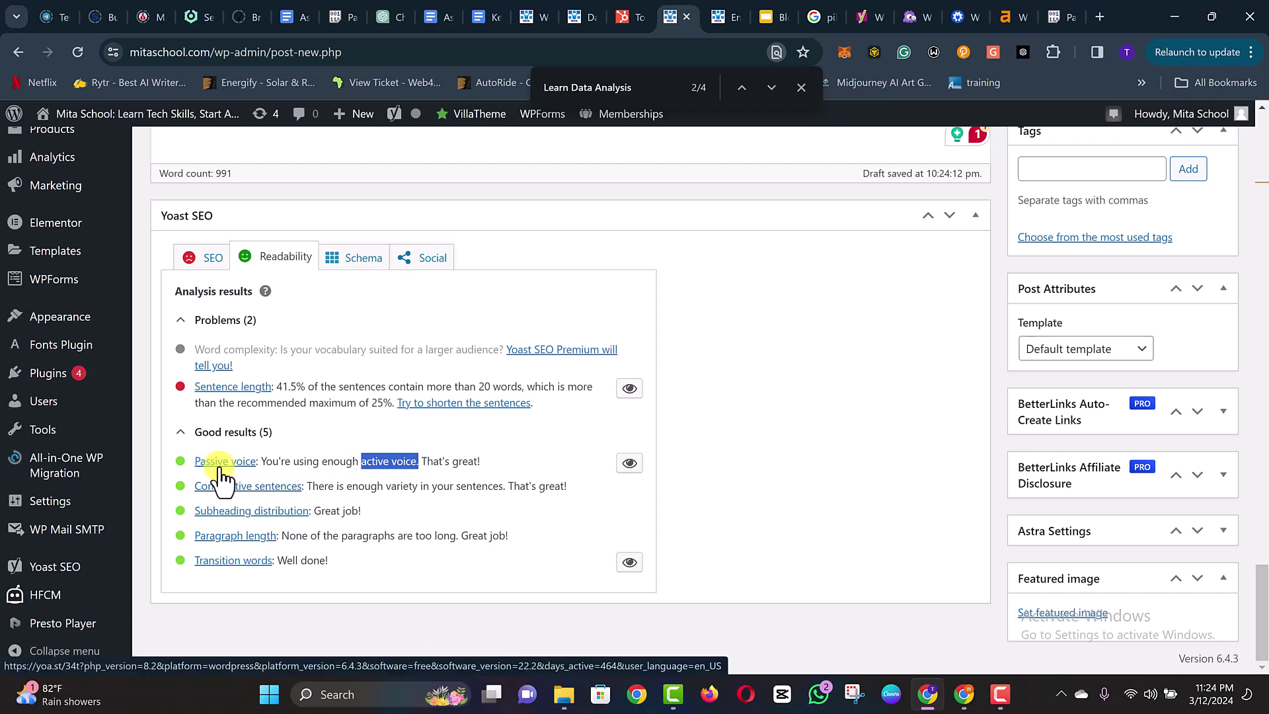
pyautogui.click(326, 457)
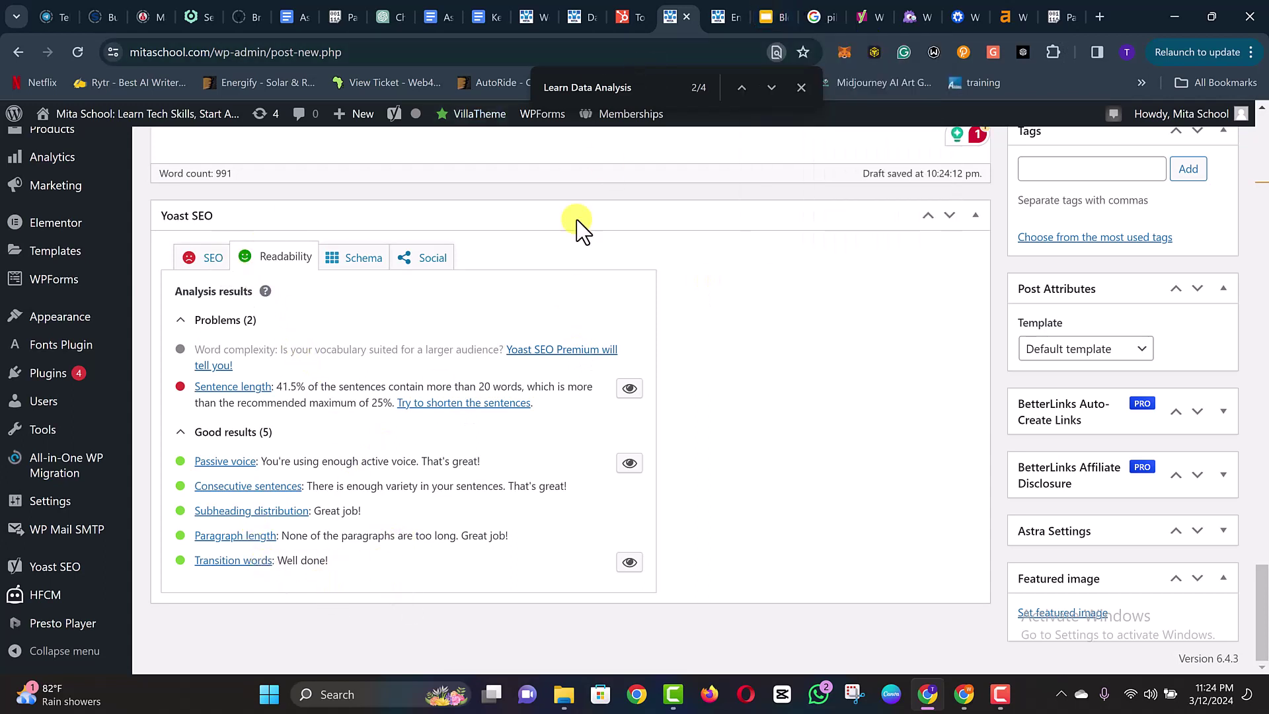
# - Switch to the Google Slides presentation and examine the article-writing steps on checking for uniqueness and adding internal and external links
pyautogui.click(763, 3)
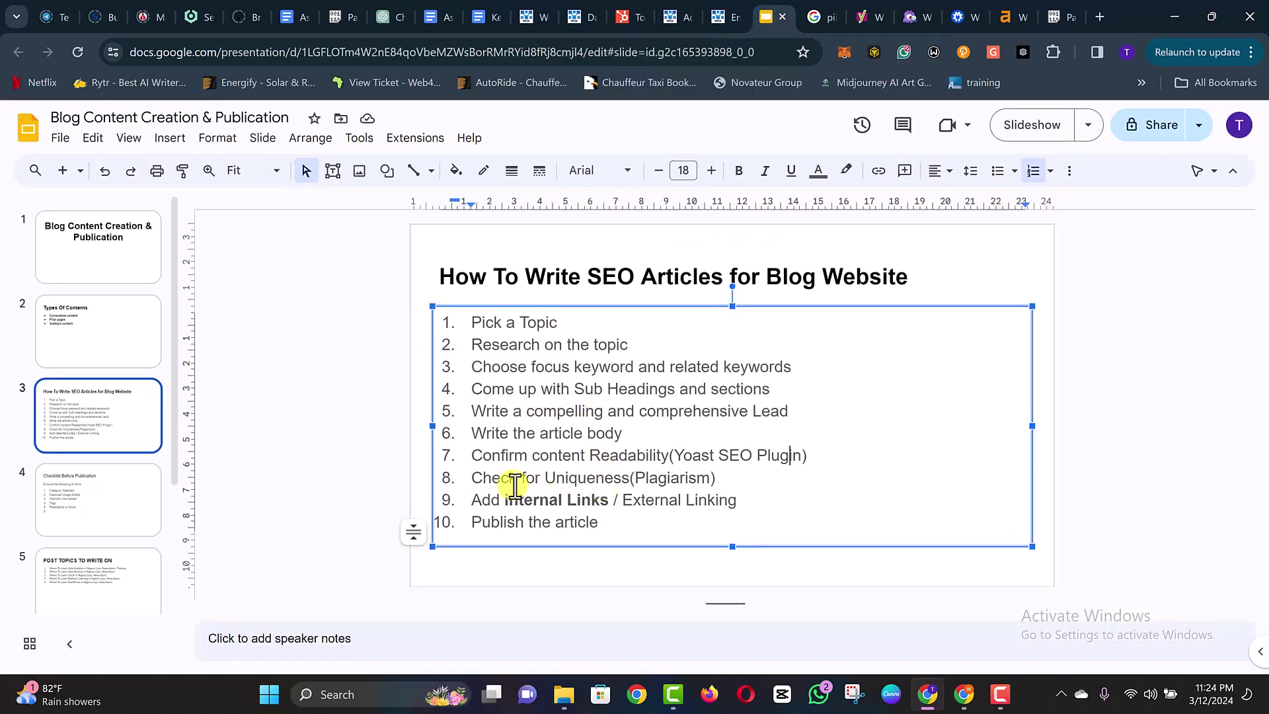
pyautogui.moveTo(472, 479); pyautogui.dragTo(643, 483)
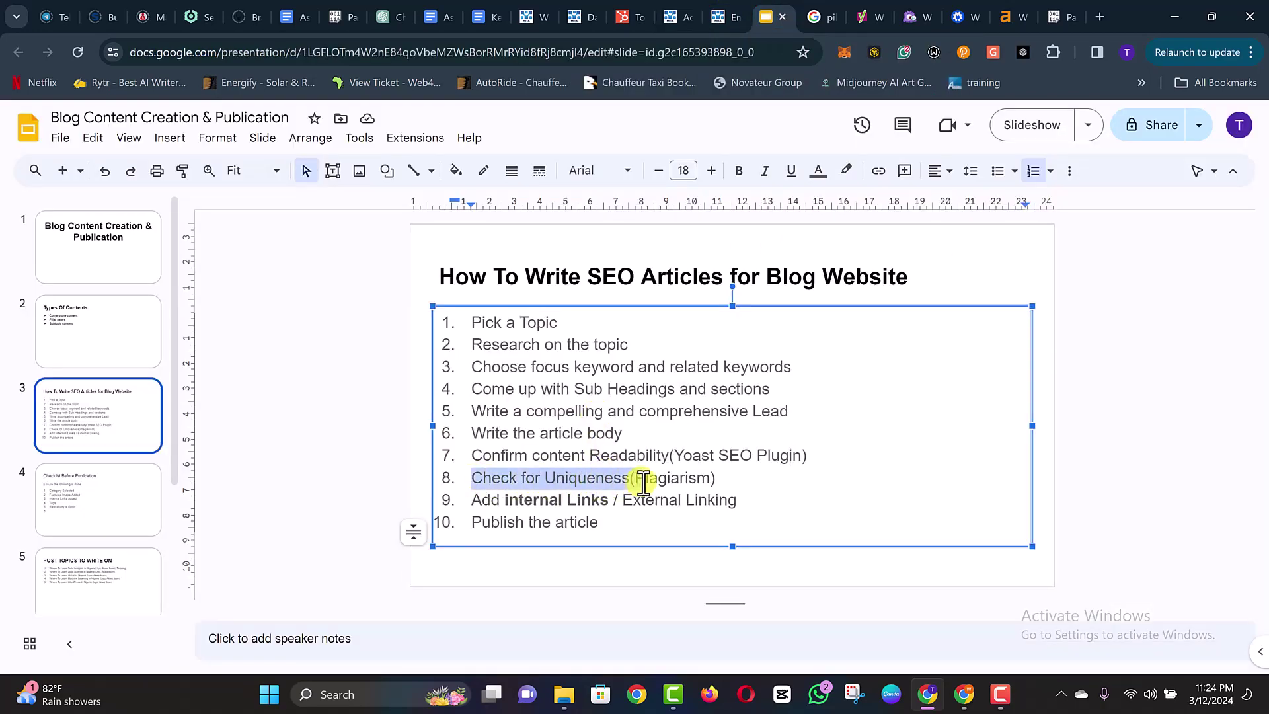
pyautogui.click(709, 481)
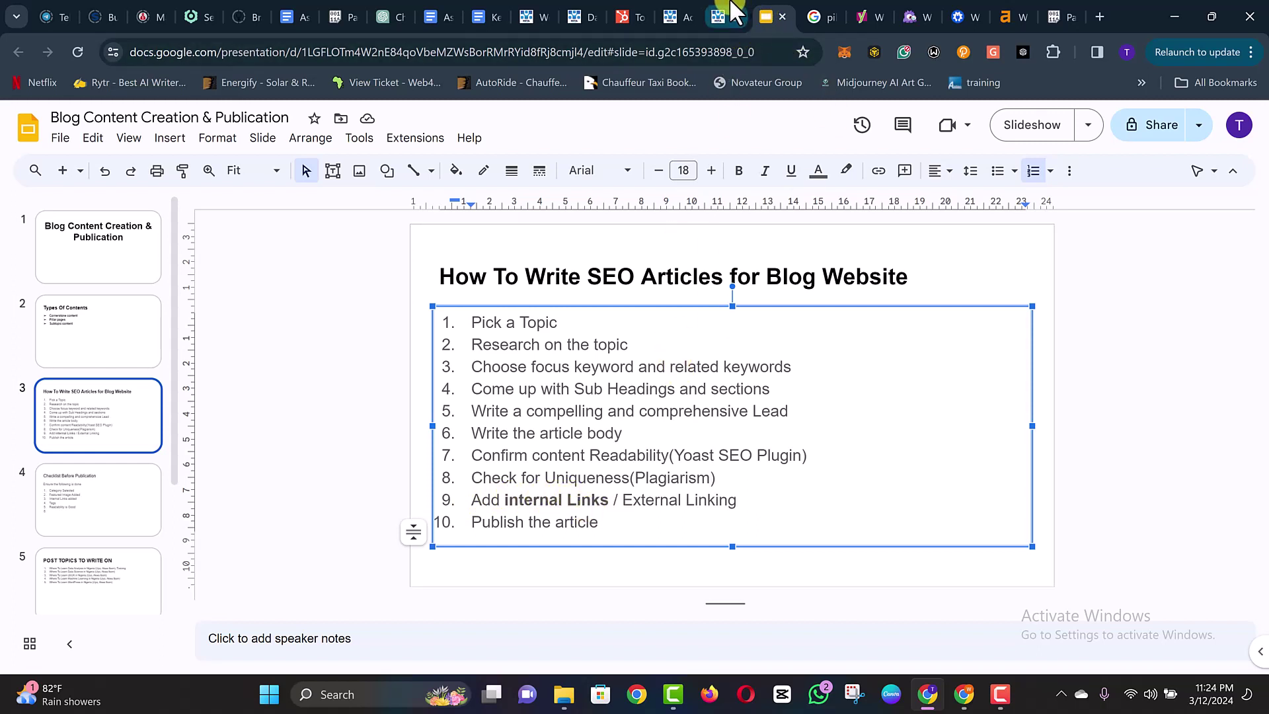
pyautogui.click(541, 477)
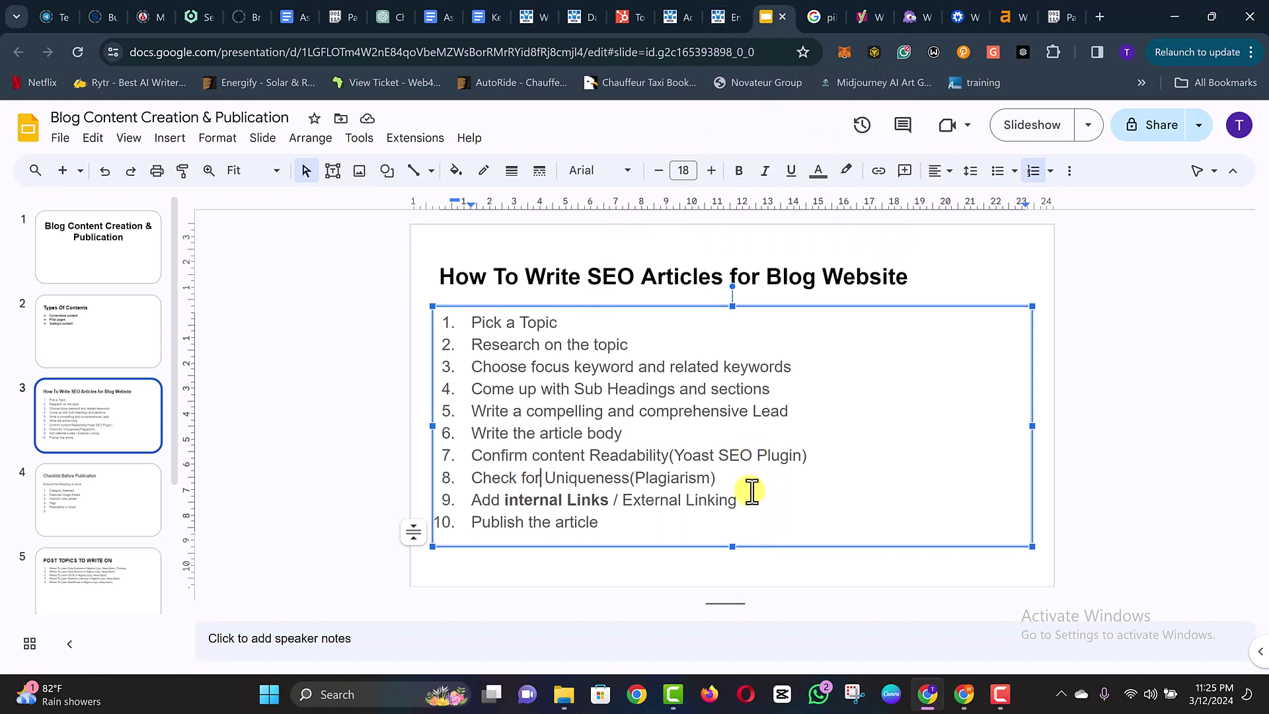
pyautogui.doubleClick(586, 477)
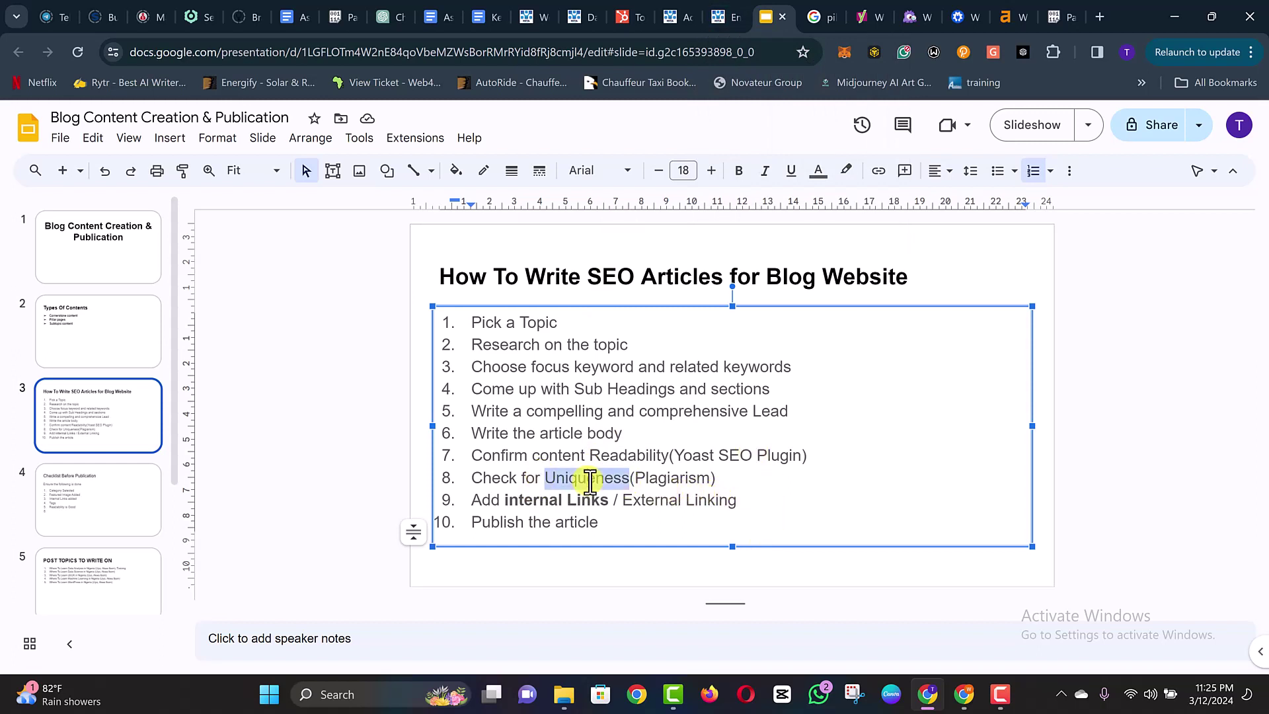
pyautogui.click(723, 472)
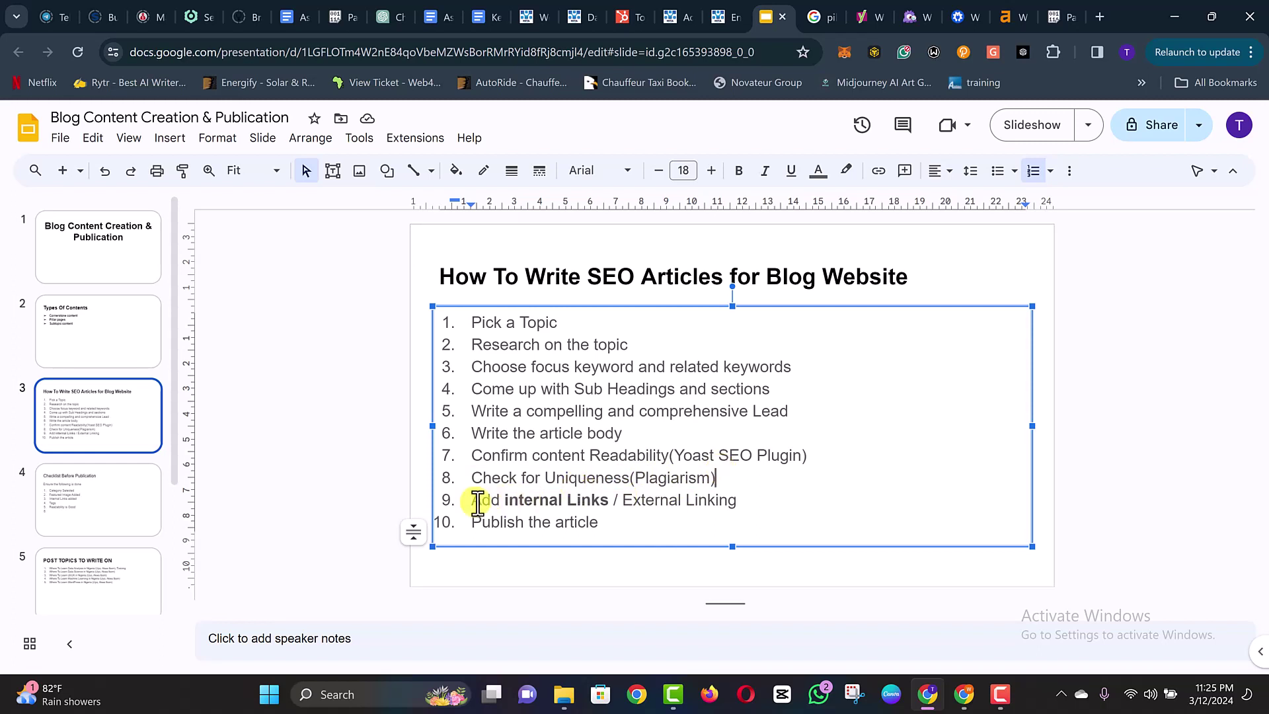
pyautogui.moveTo(471, 501); pyautogui.dragTo(606, 501)
pyautogui.click(607, 501)
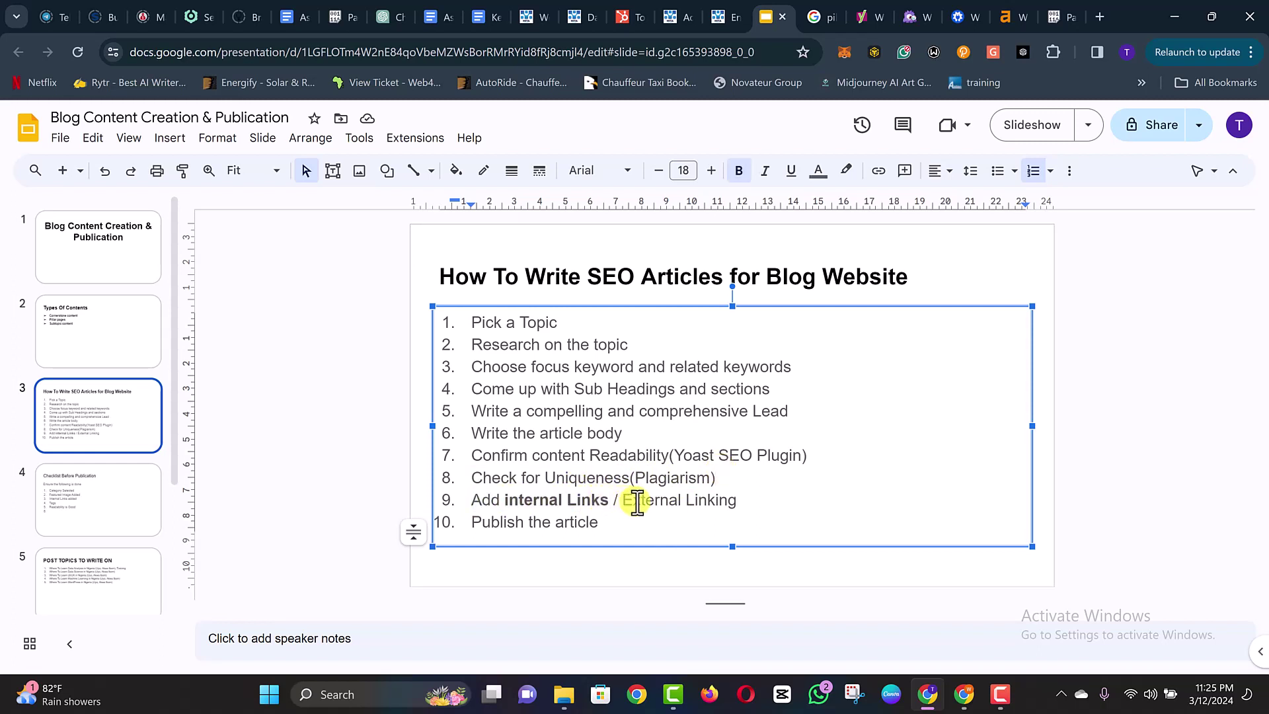
# - Return to the WordPress post editor and select the opening paragraph beginning "If you are looking for where to learn Data Analysis"
pyautogui.click(725, 14)
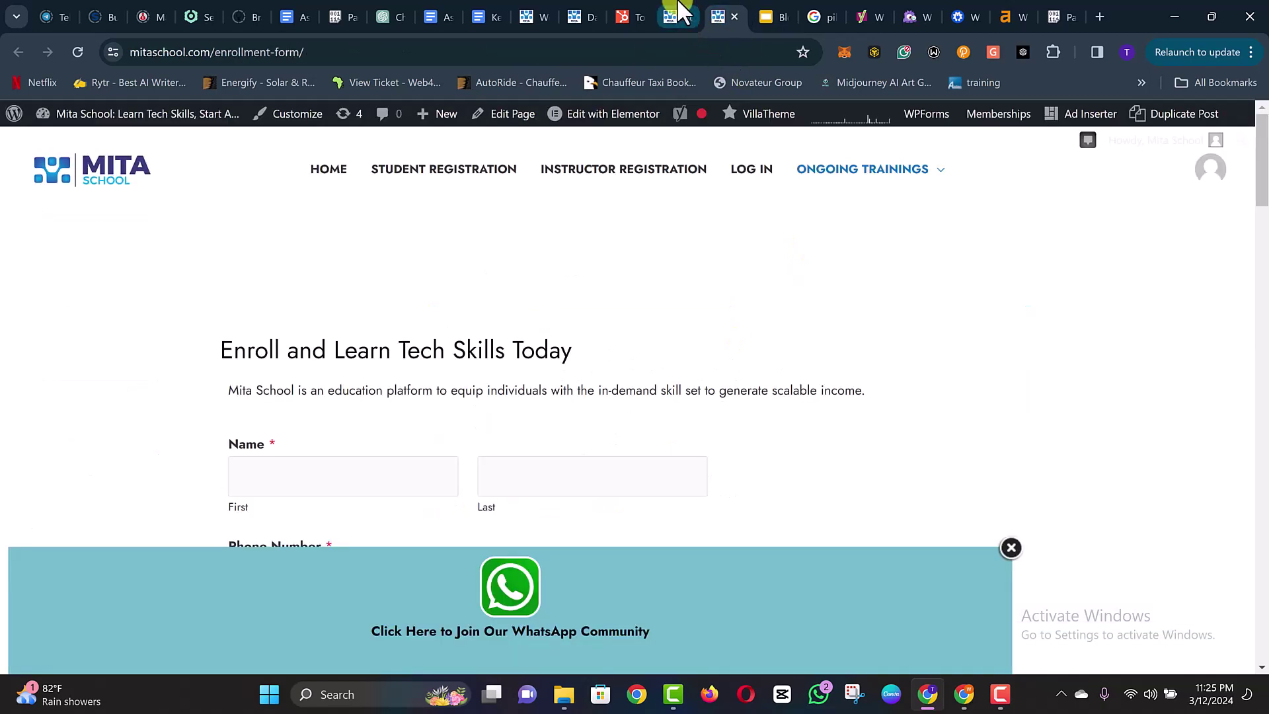
pyautogui.click(678, 16)
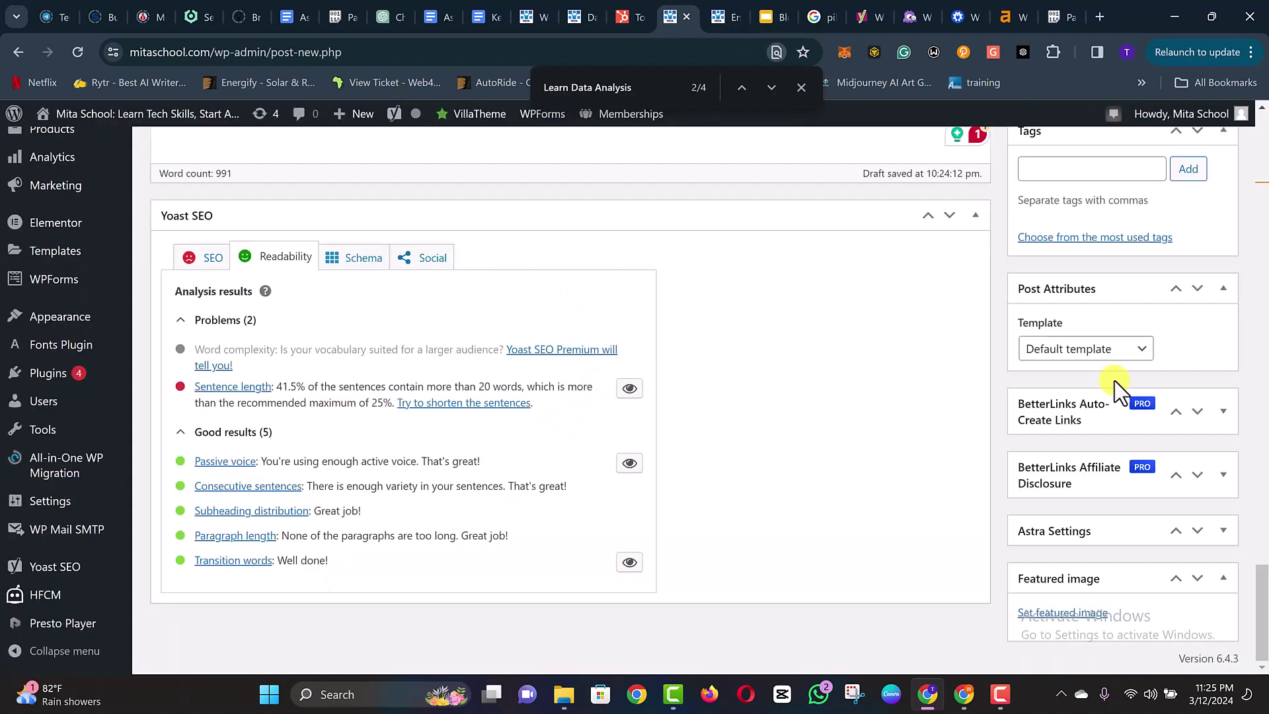
pyautogui.moveTo(1262, 582); pyautogui.dragTo(1262, 106)
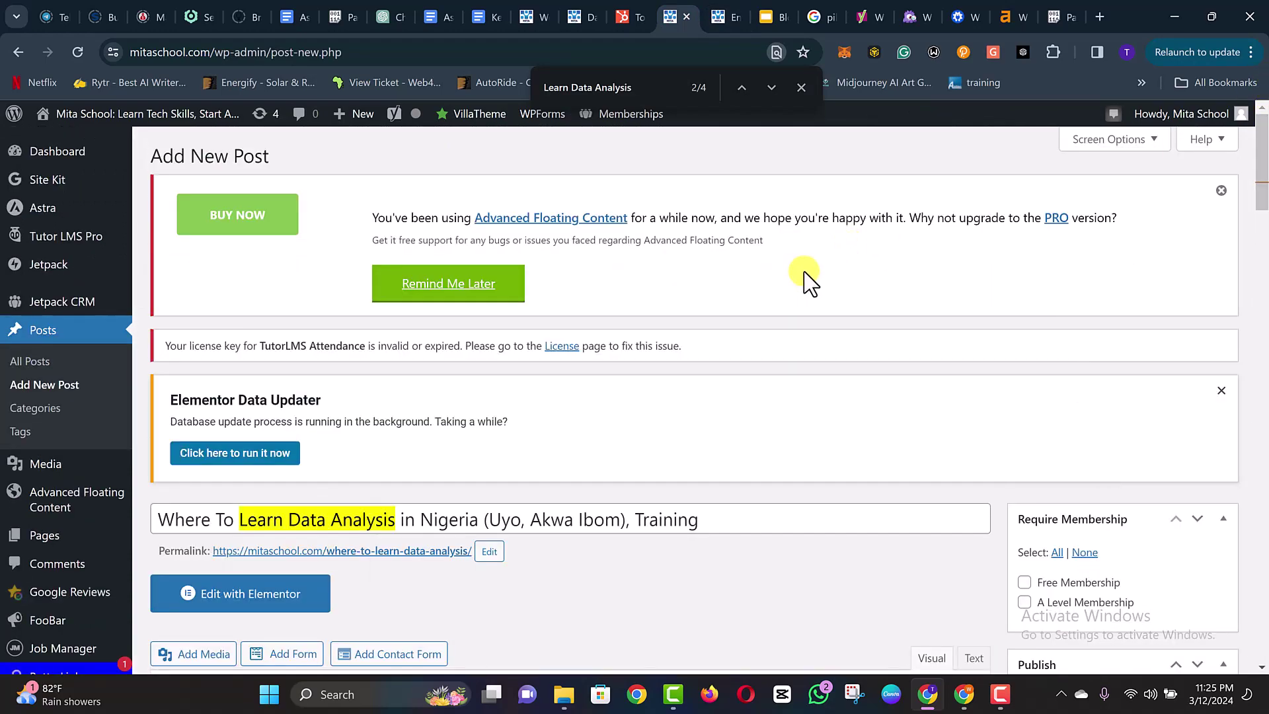
pyautogui.scroll(-6, 796, 292)
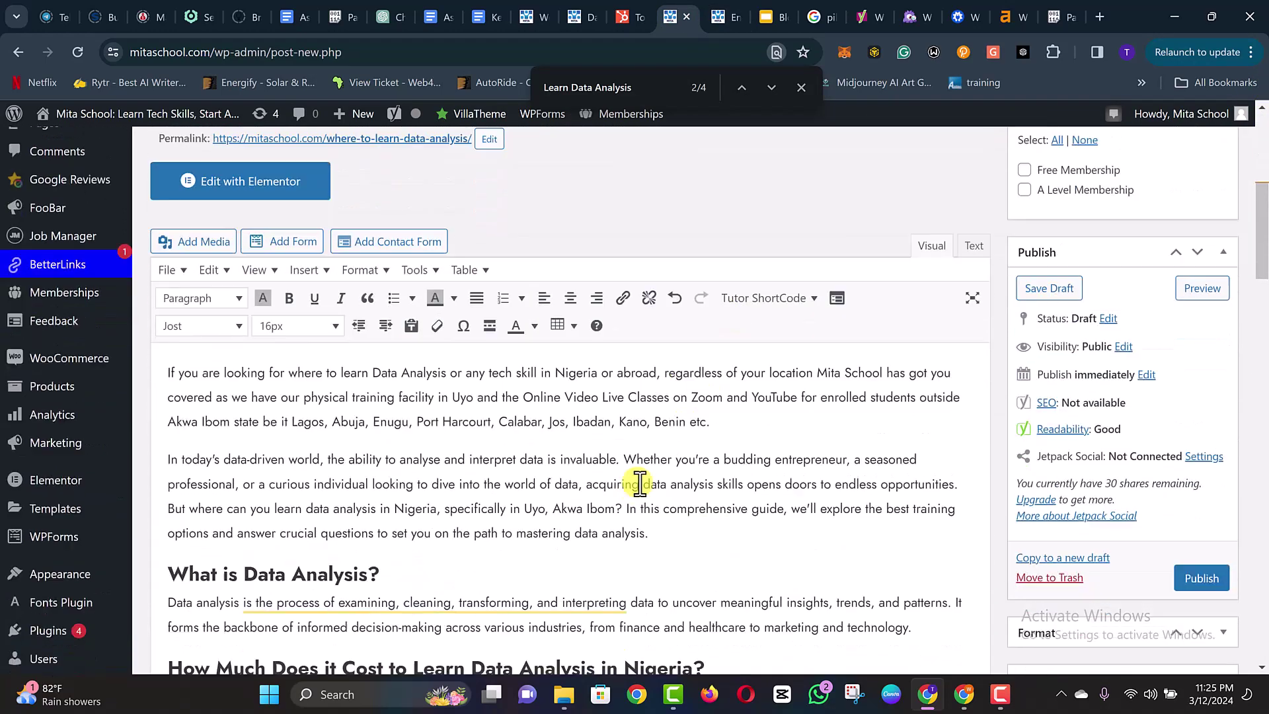
pyautogui.scroll(-2, 634, 492)
pyautogui.scroll(2, 634, 492)
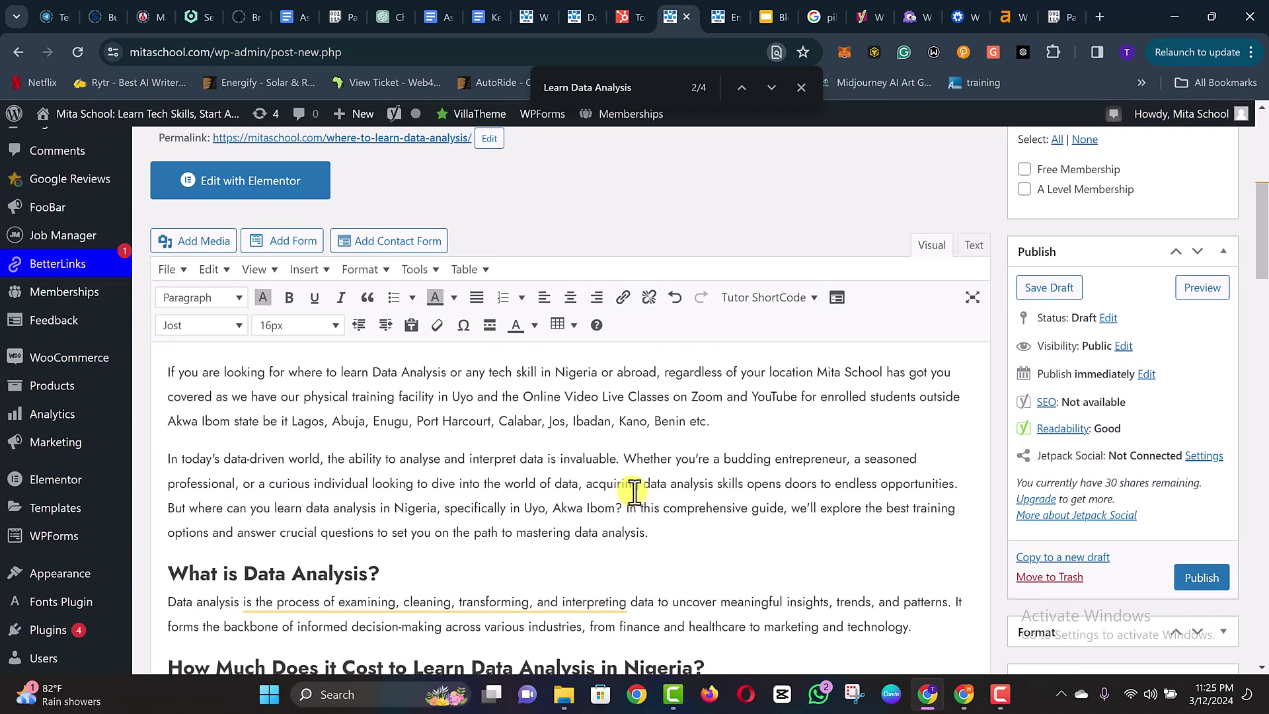
pyautogui.tripleClick(444, 410)
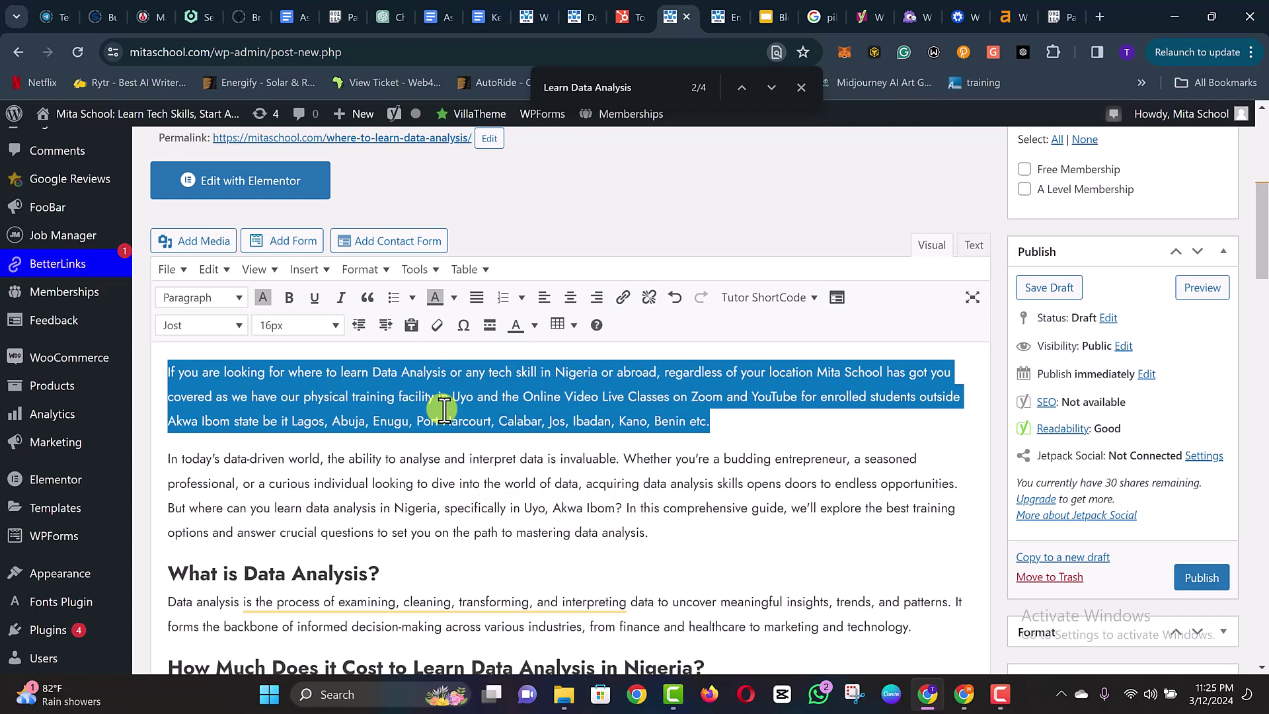
pyautogui.click(452, 476)
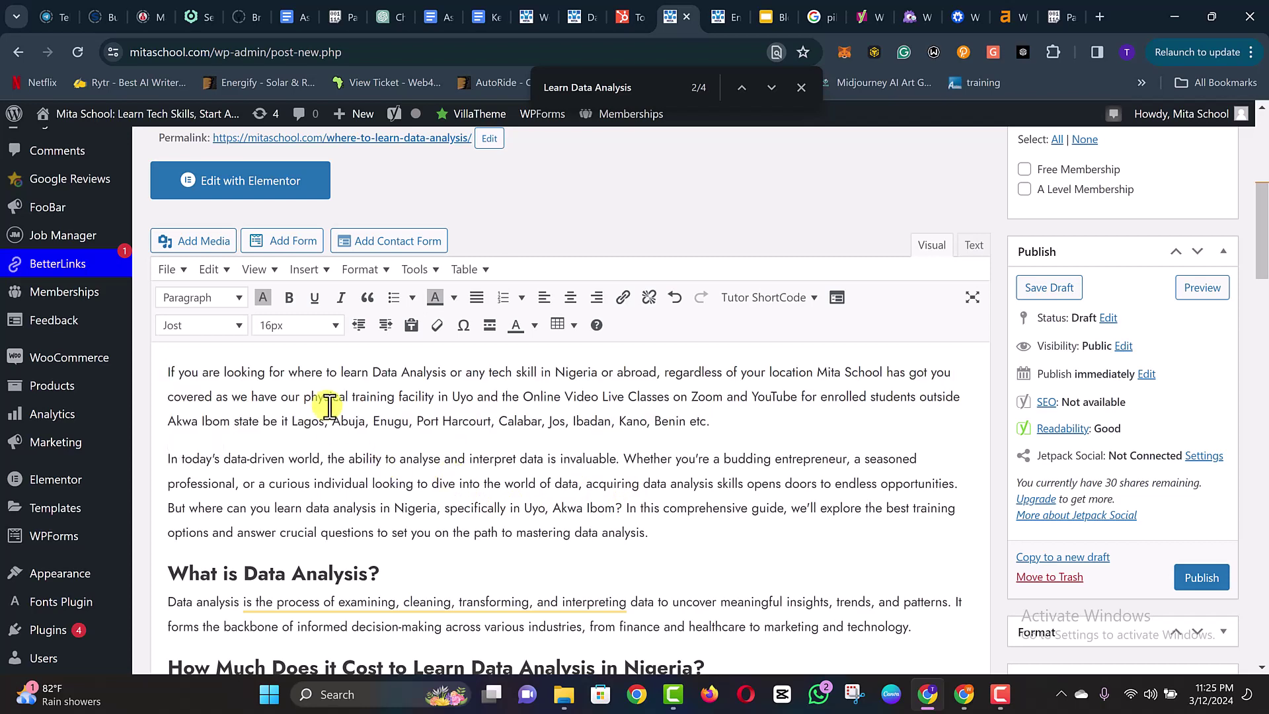
pyautogui.moveTo(287, 373); pyautogui.dragTo(350, 533)
pyautogui.click(470, 511)
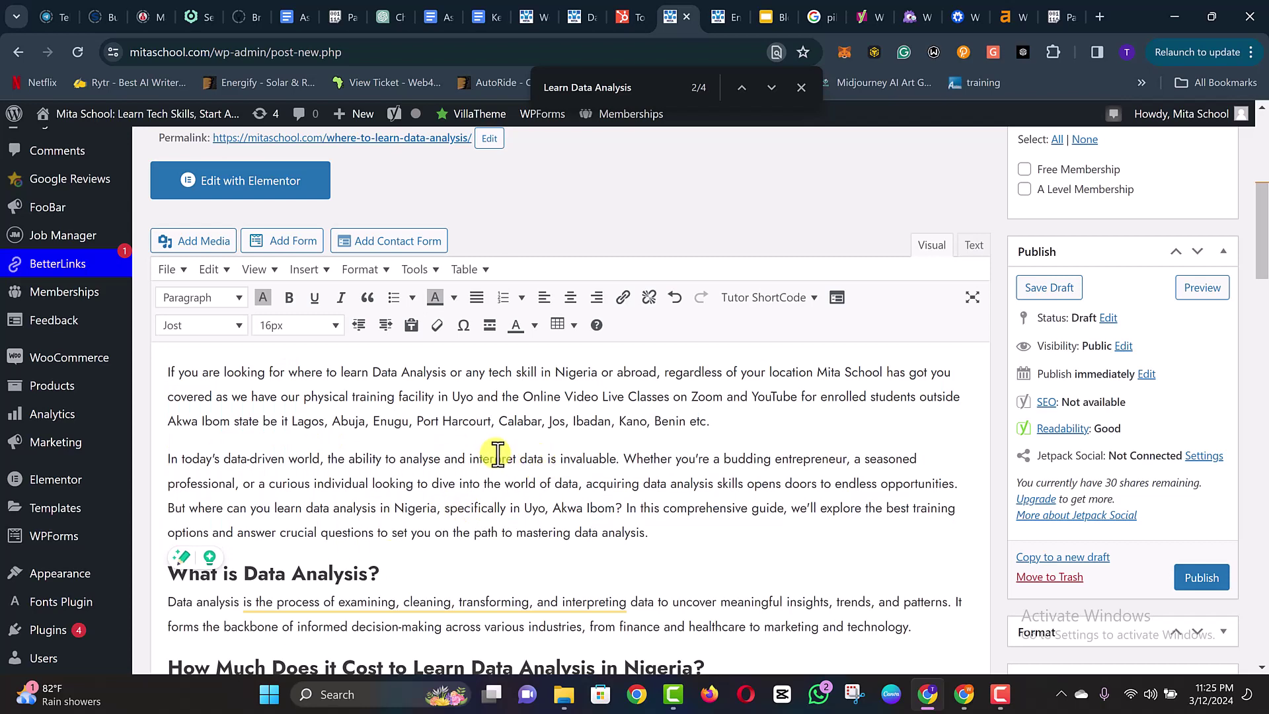
pyautogui.tripleClick(350, 391)
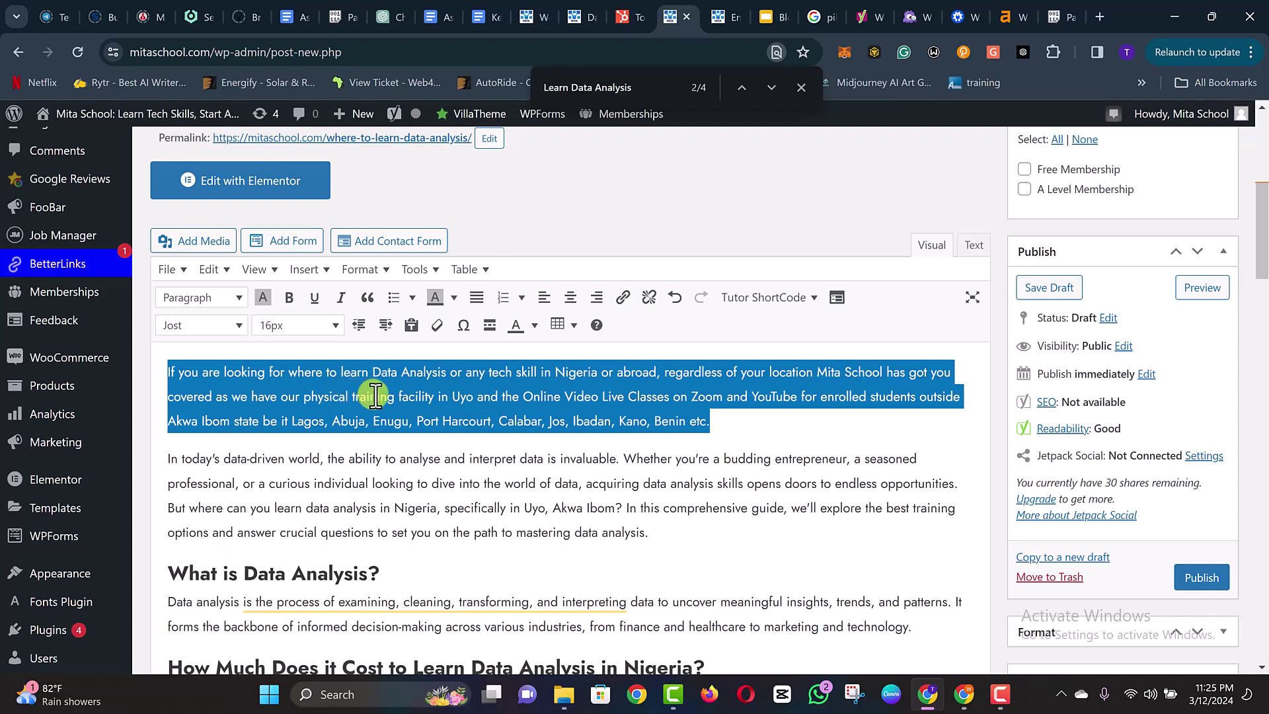
# - Make the opening paragraph beginning "If you are looking for where to learn Data Analysis" bold and italic
pyautogui.click(371, 394)
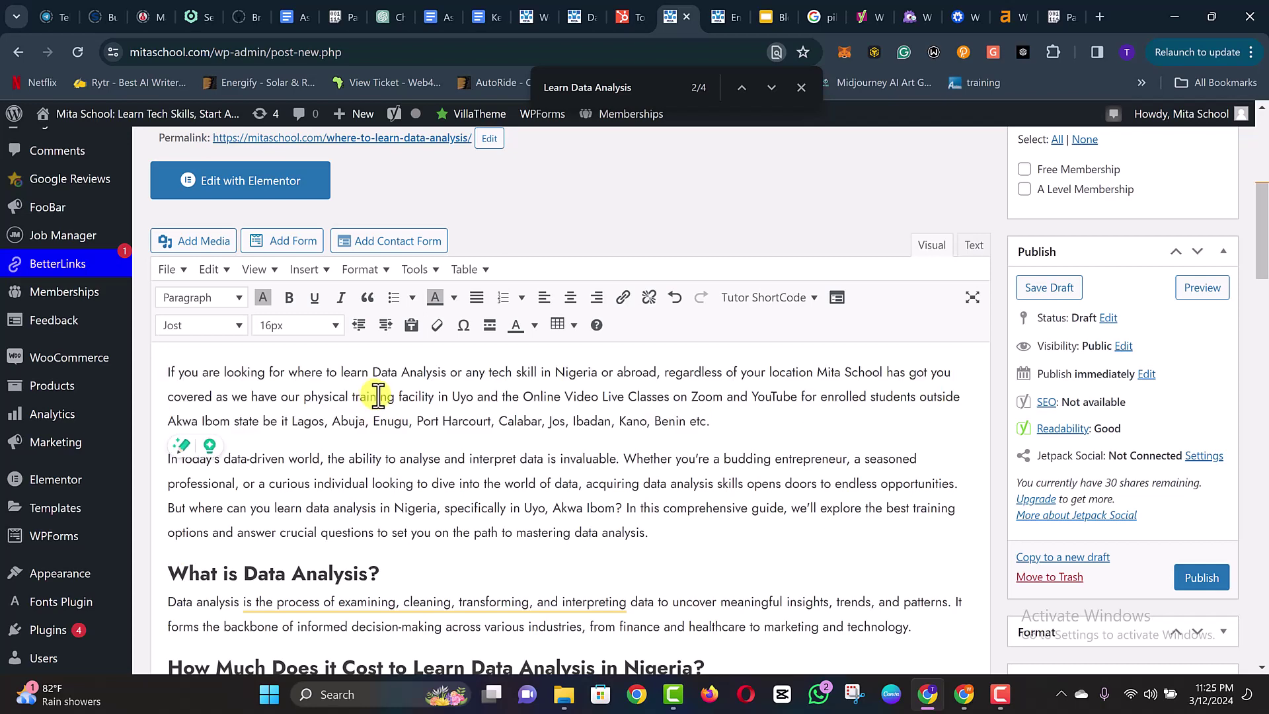
pyautogui.tripleClick(377, 397)
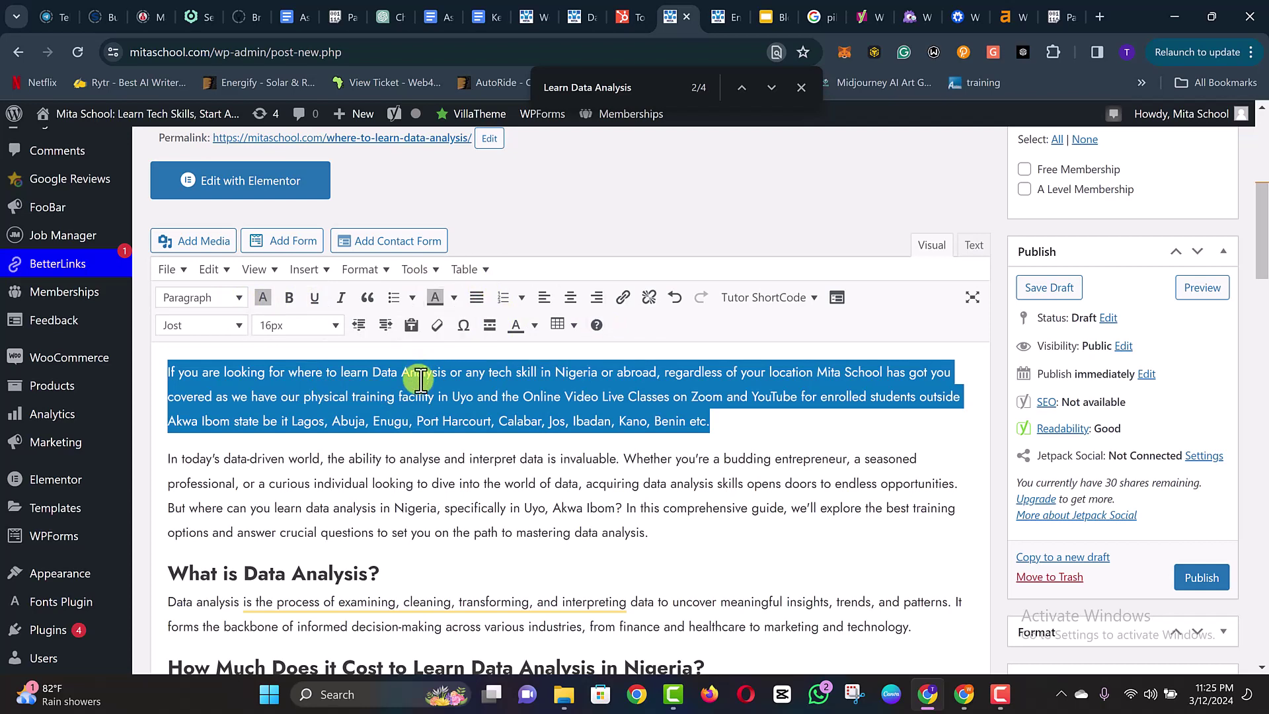
pyautogui.click(290, 303)
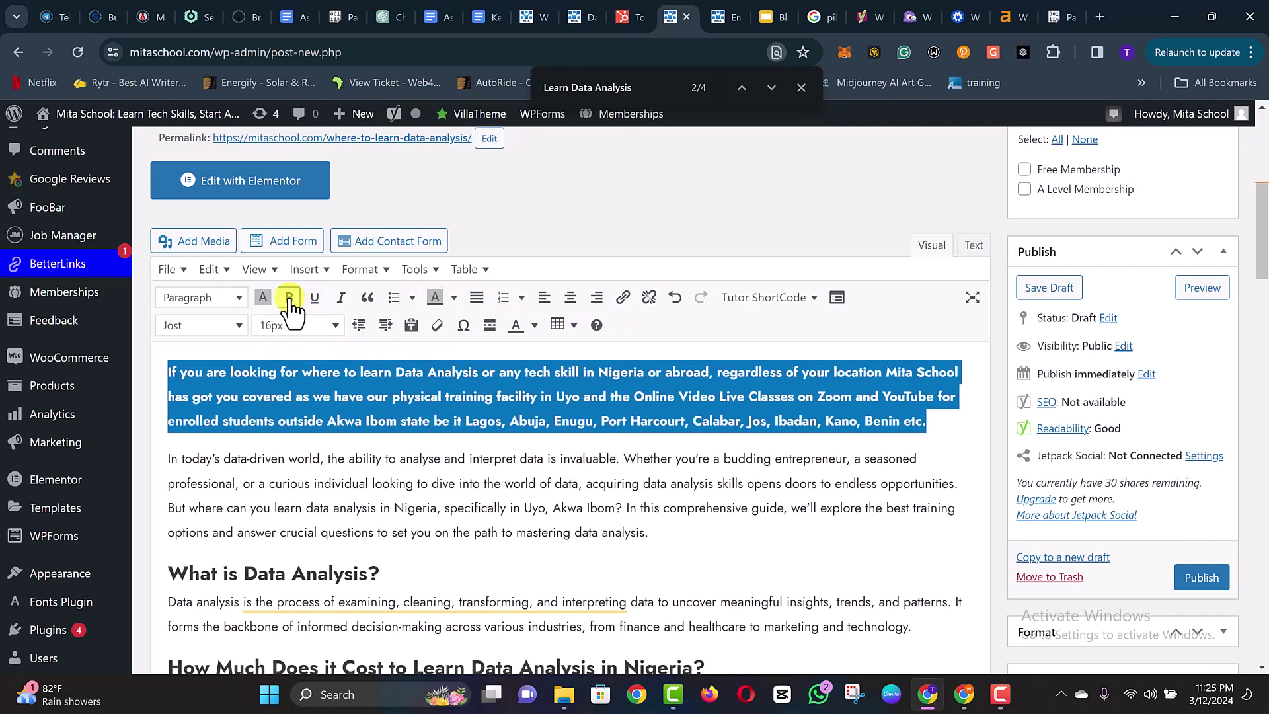
pyautogui.click(423, 421)
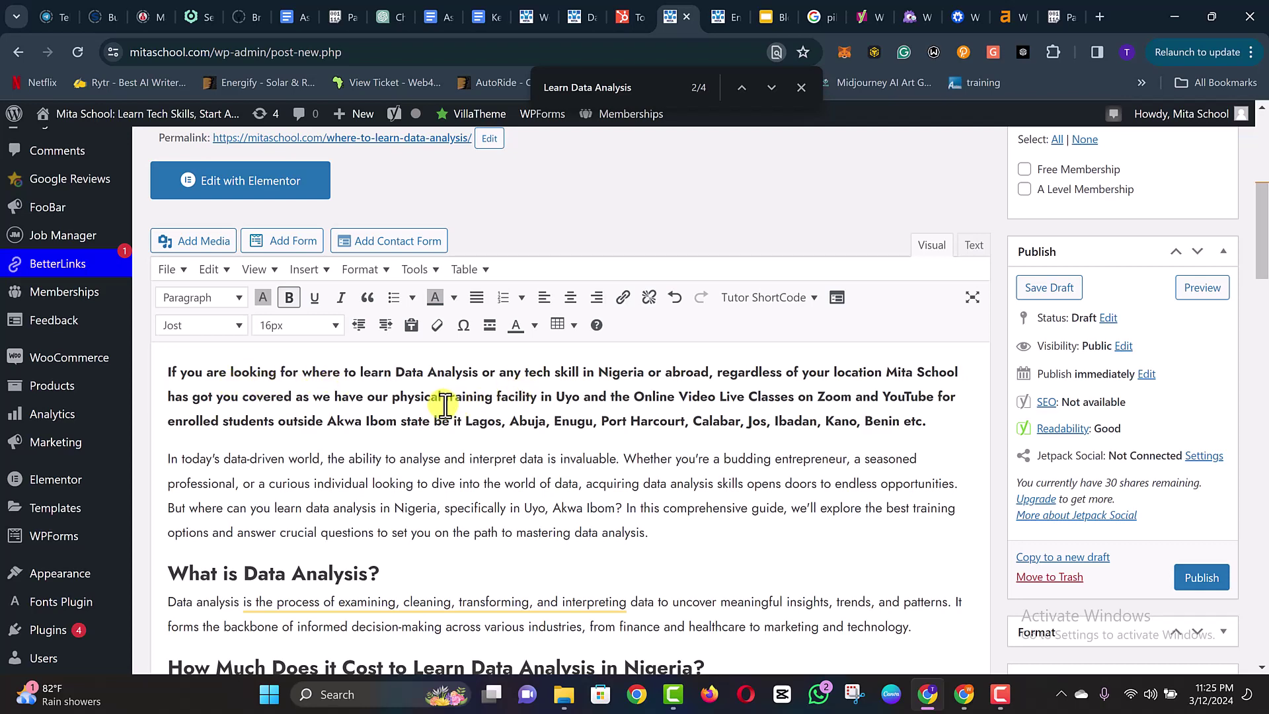
pyautogui.tripleClick(703, 373)
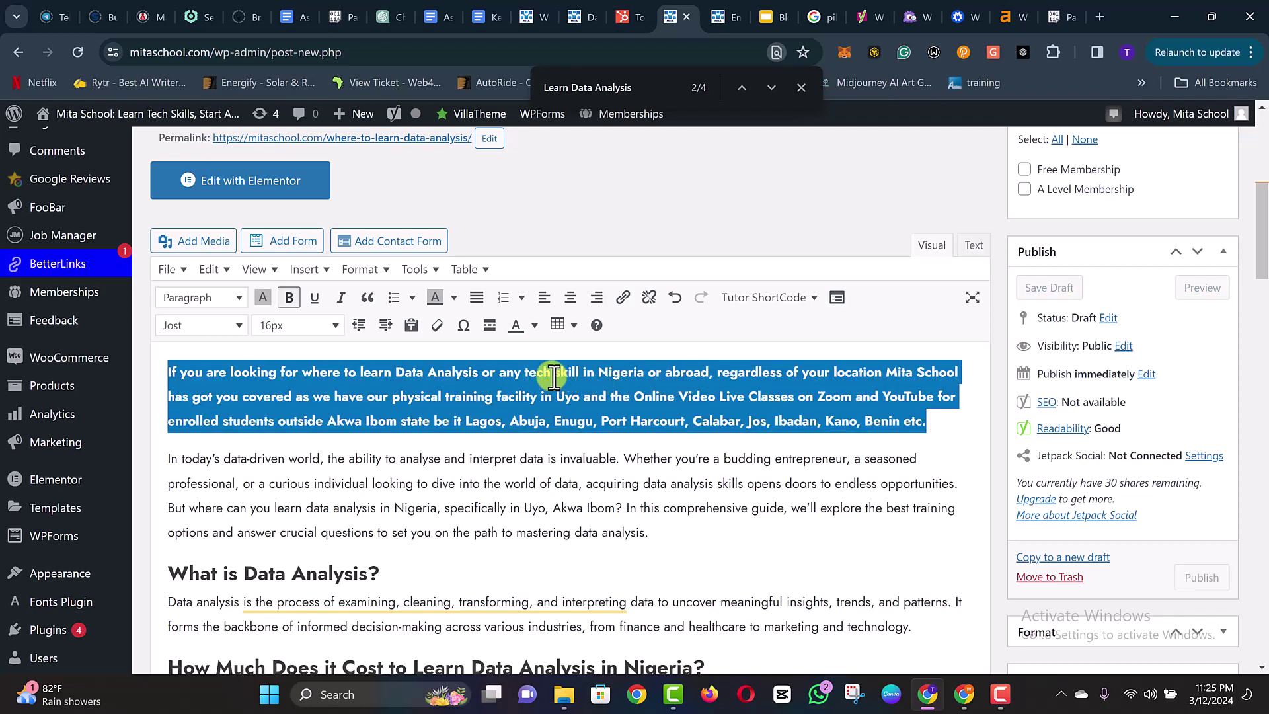
pyautogui.click(341, 297)
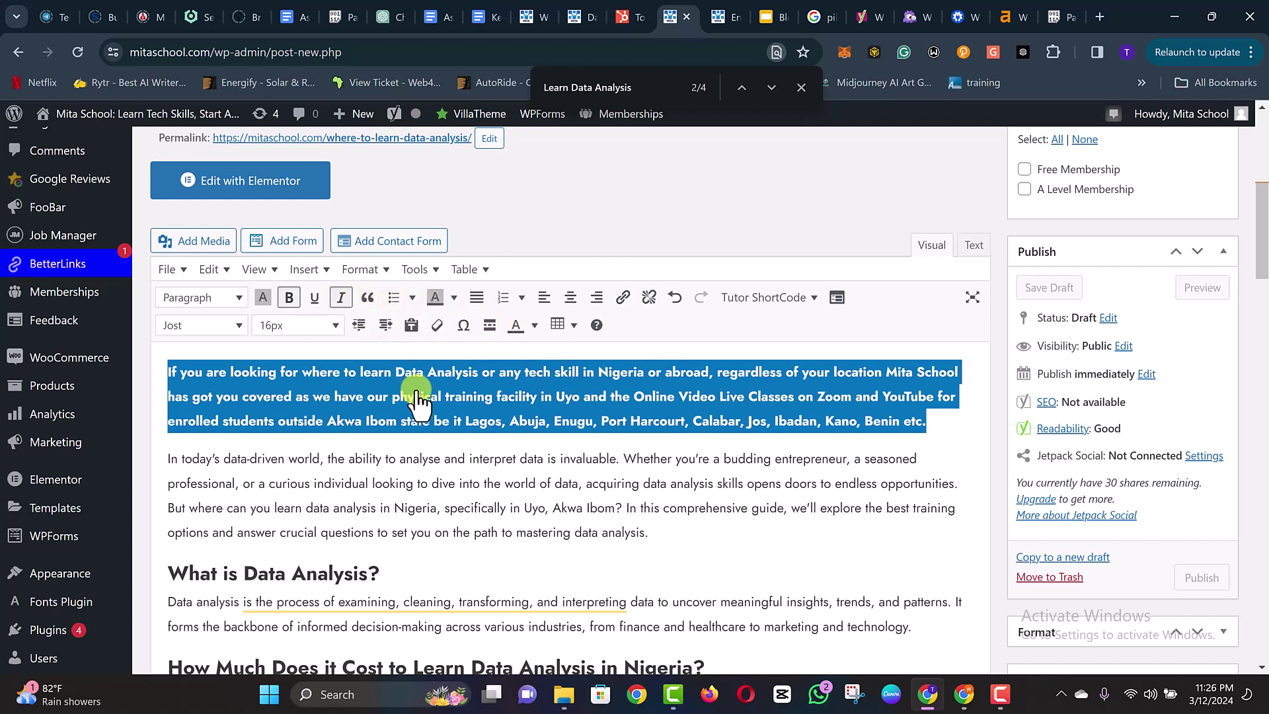
pyautogui.click(487, 455)
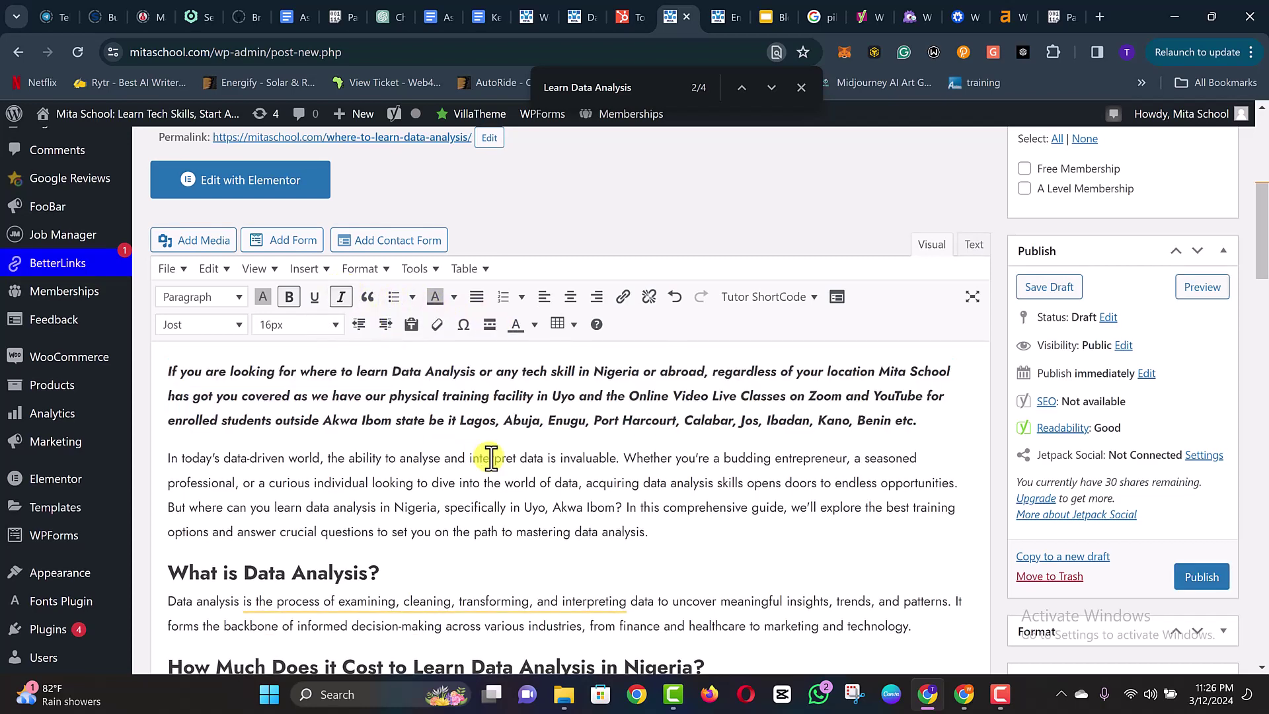
# - Format the opening paragraph beginning "If you are looking for where to learn Data Analysis" as a blockquote
pyautogui.tripleClick(449, 383)
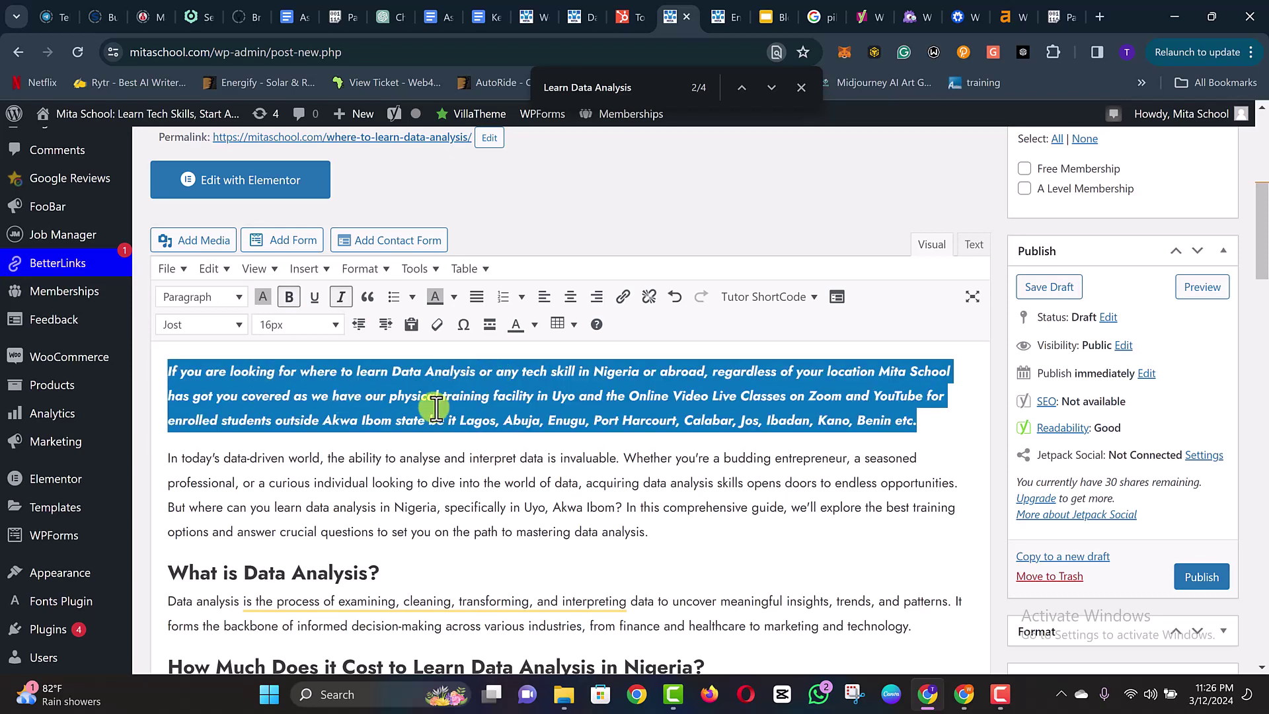
pyautogui.click(175, 376)
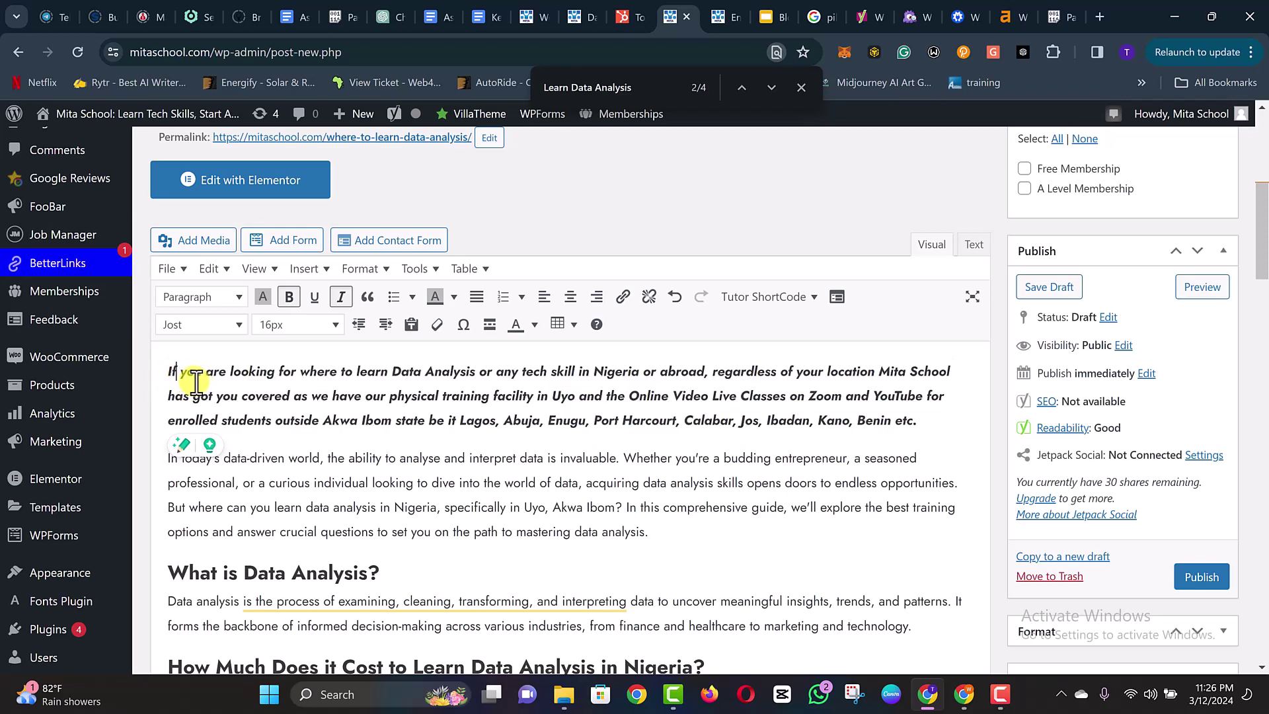
pyautogui.tripleClick(306, 397)
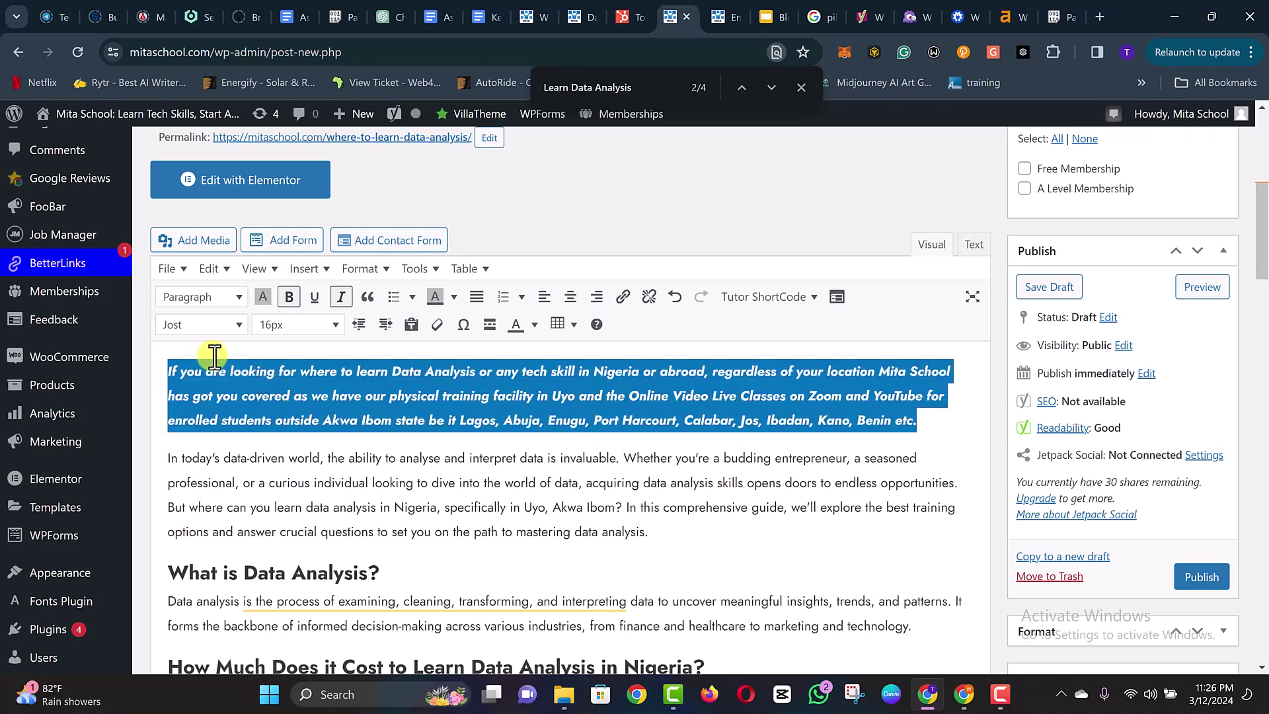
pyautogui.click(369, 297)
pyautogui.click(512, 464)
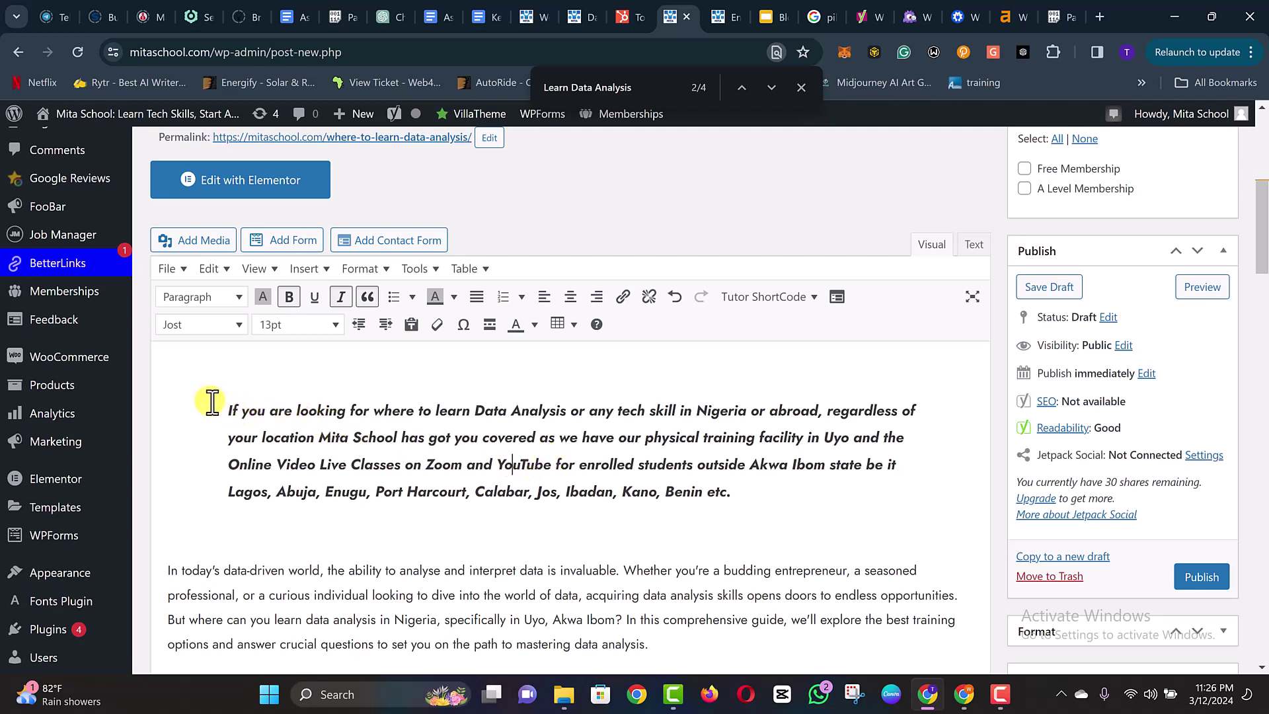
pyautogui.moveTo(212, 402); pyautogui.dragTo(742, 493)
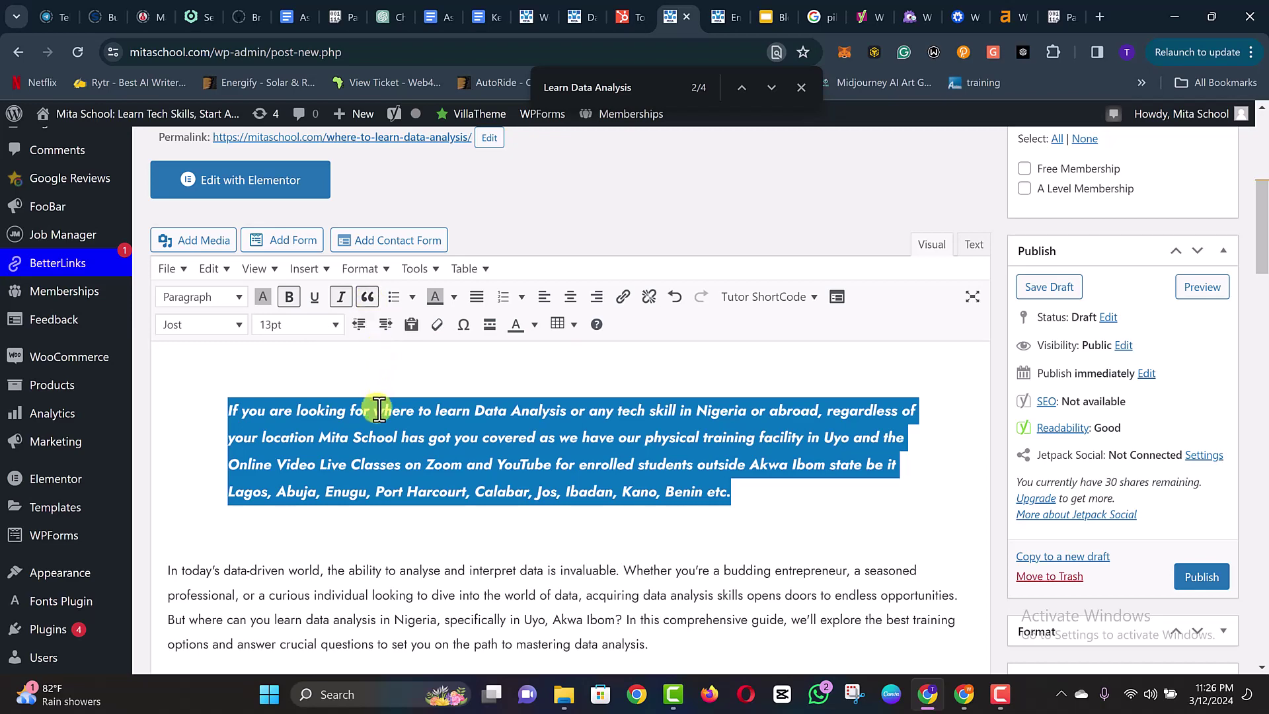
pyautogui.click(414, 465)
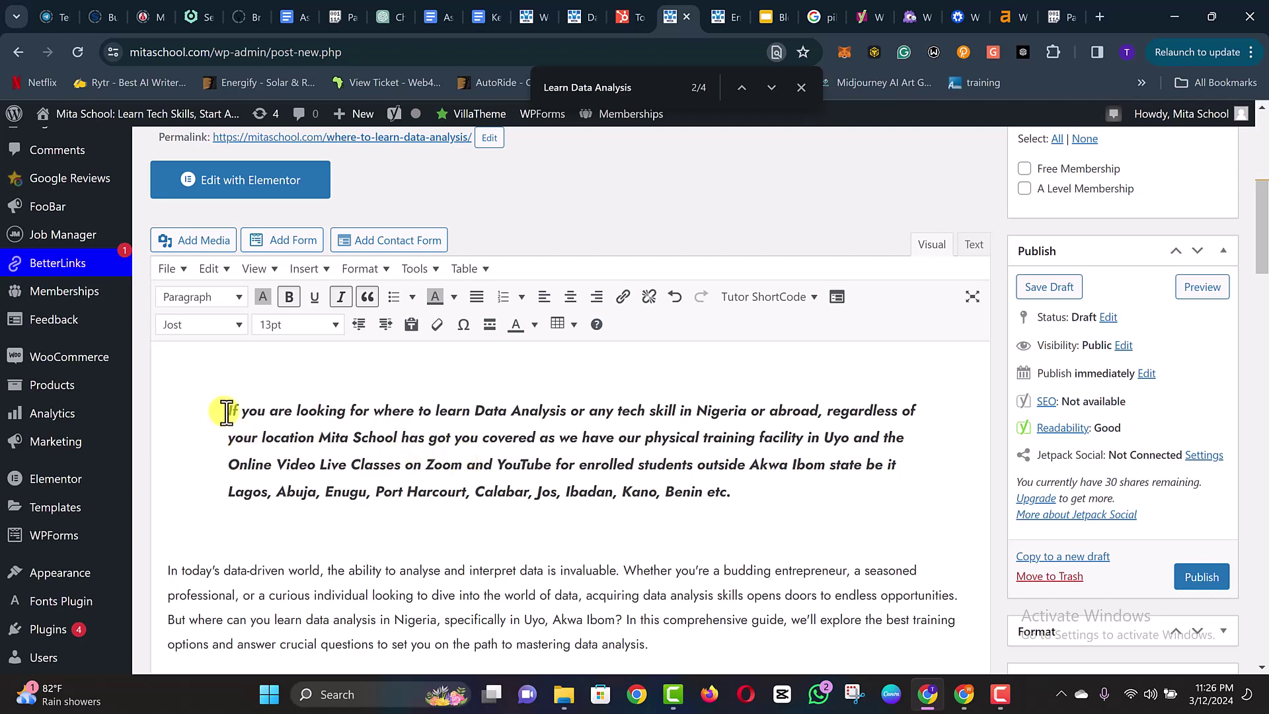
pyautogui.moveTo(225, 410); pyautogui.dragTo(787, 509)
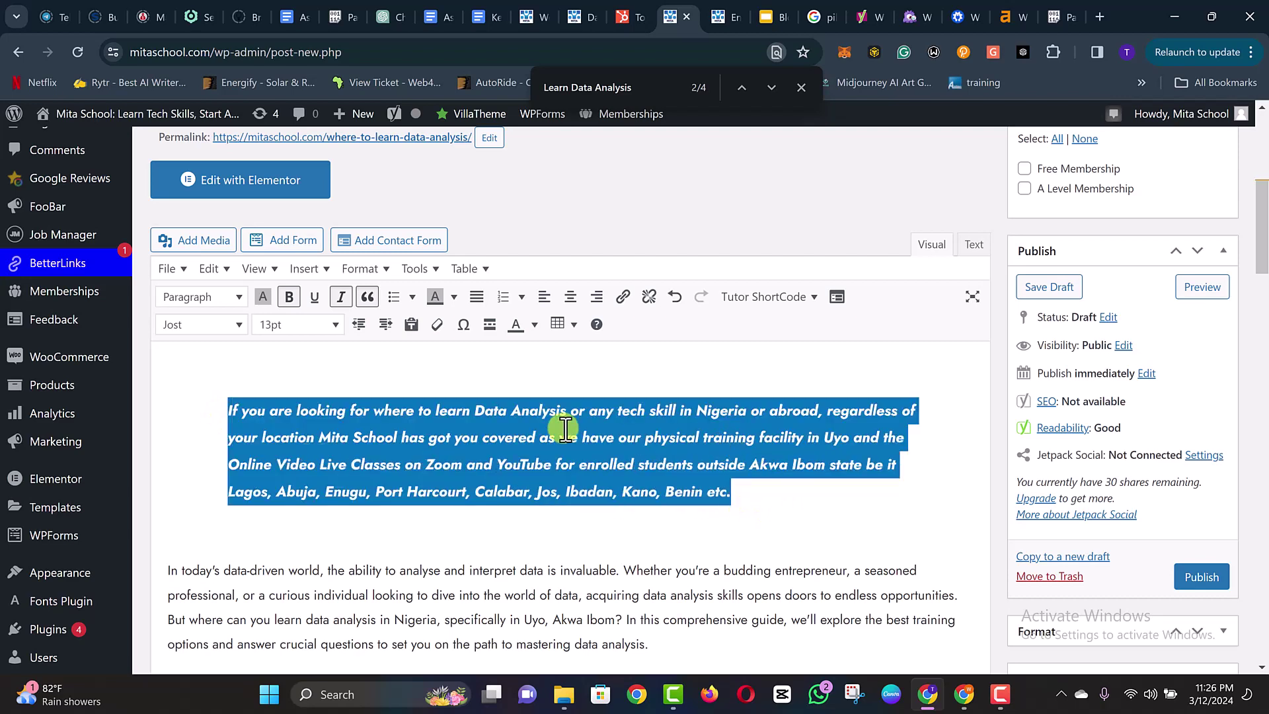
pyautogui.click(539, 423)
pyautogui.scroll(-2, 502, 417)
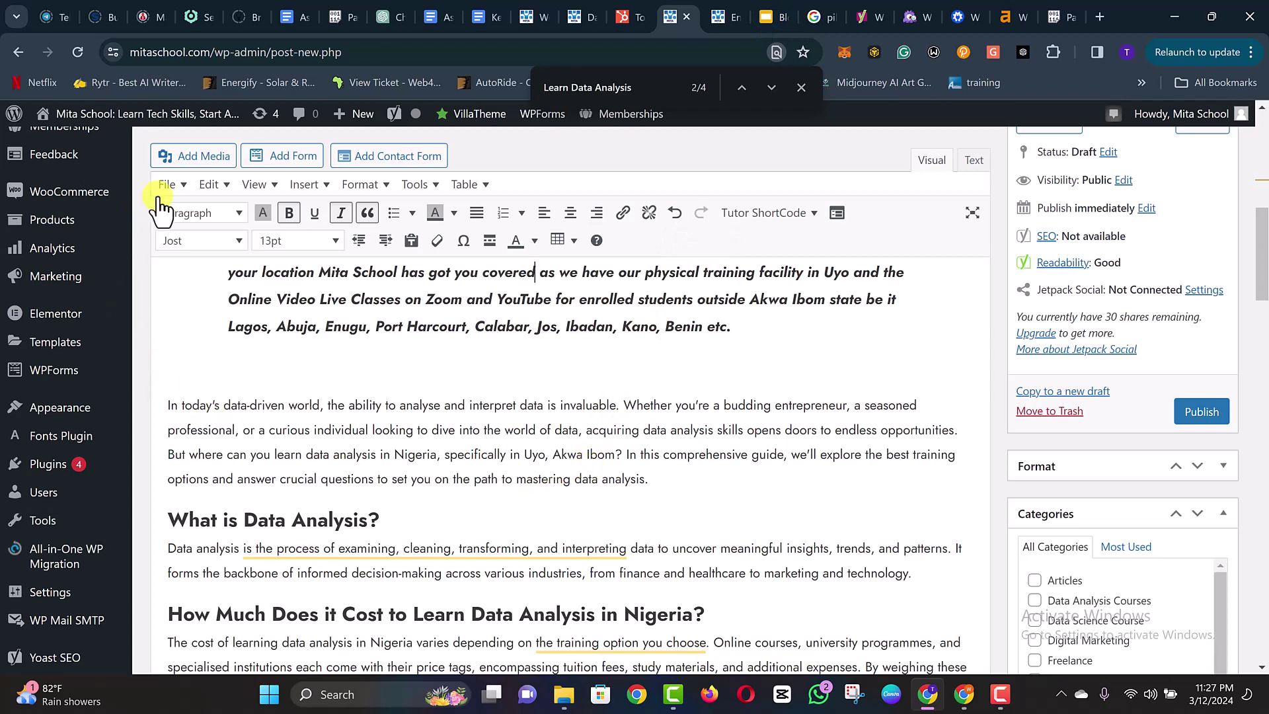
pyautogui.click(192, 48)
pyautogui.click(215, 52)
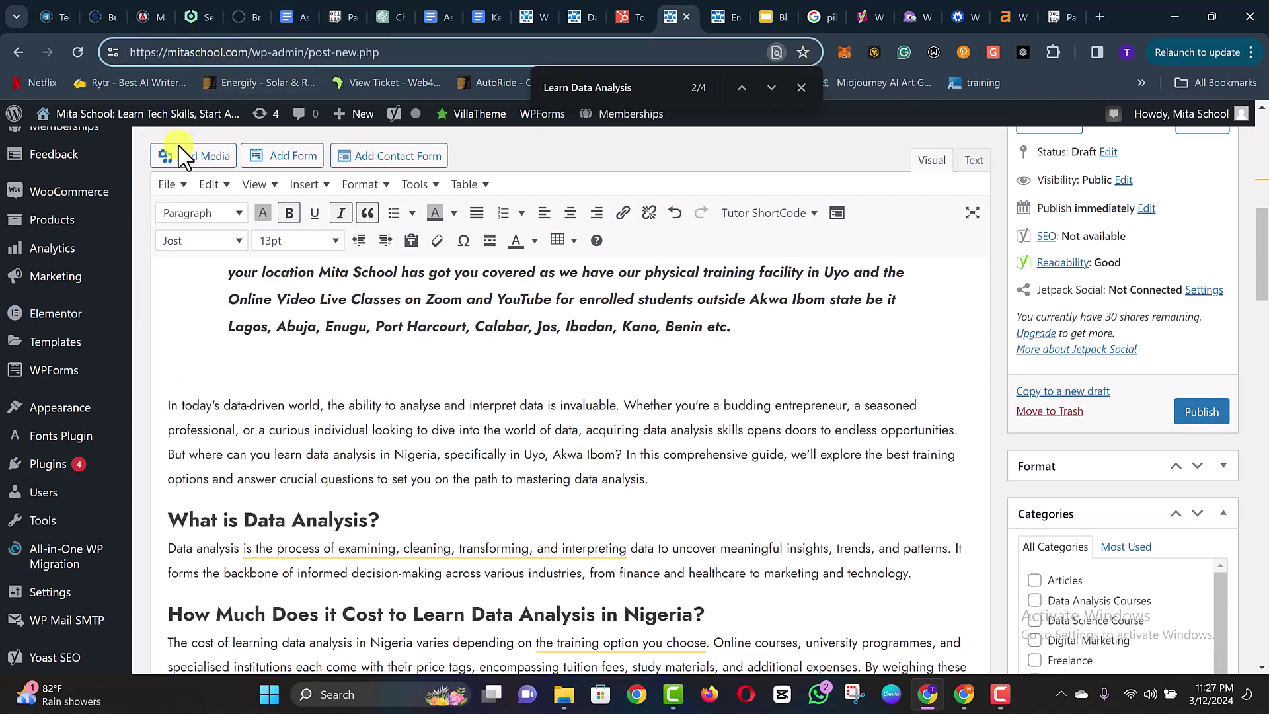
pyautogui.moveTo(252, 49); pyautogui.dragTo(108, 47)
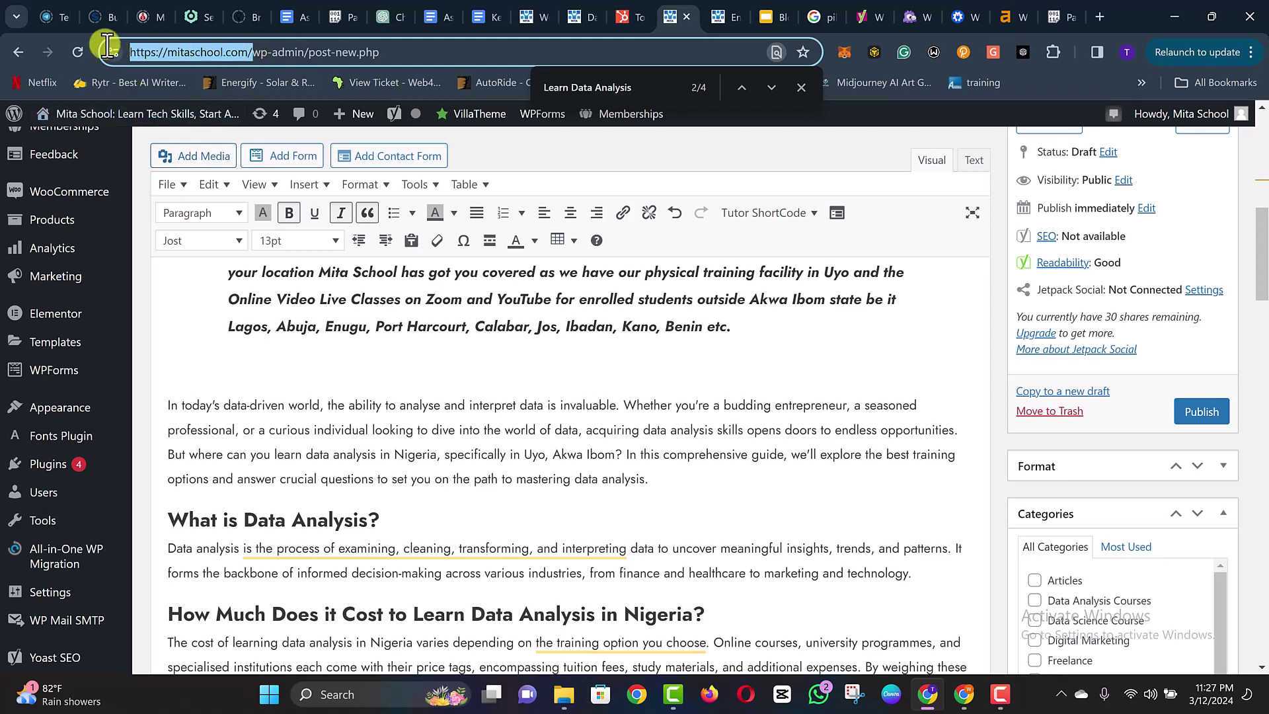
pyautogui.rightClick(153, 50)
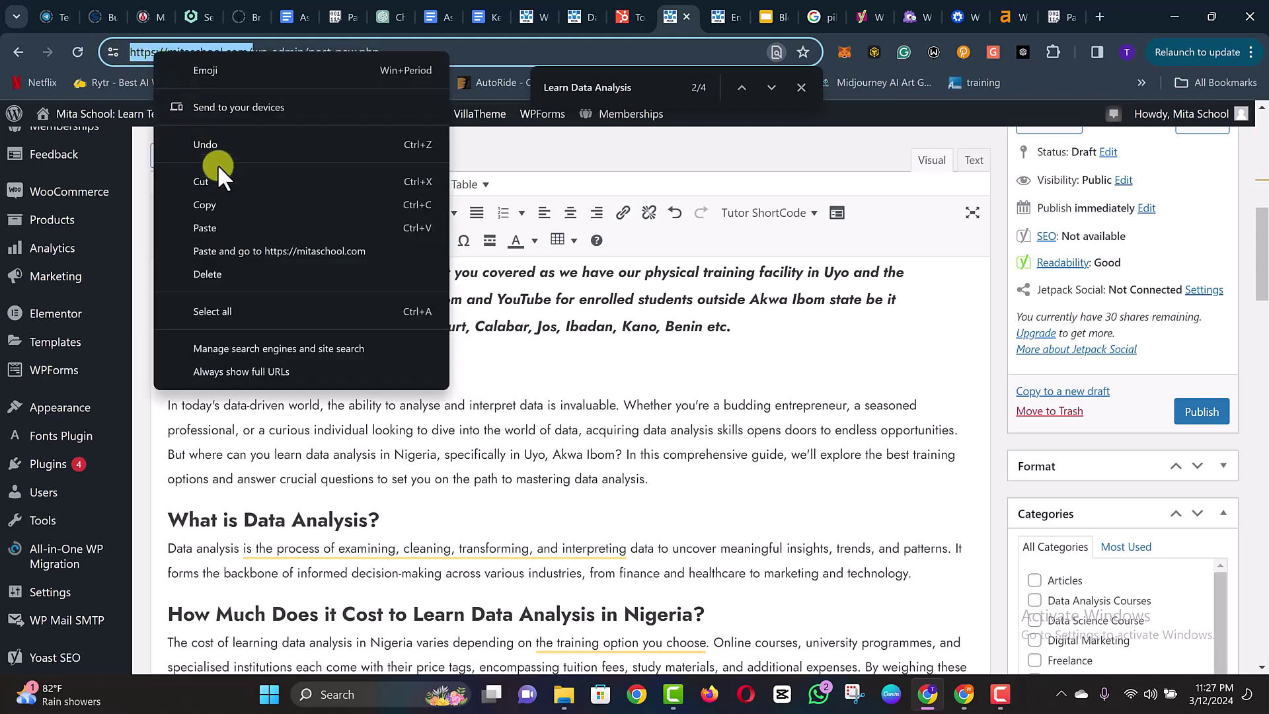
pyautogui.click(236, 198)
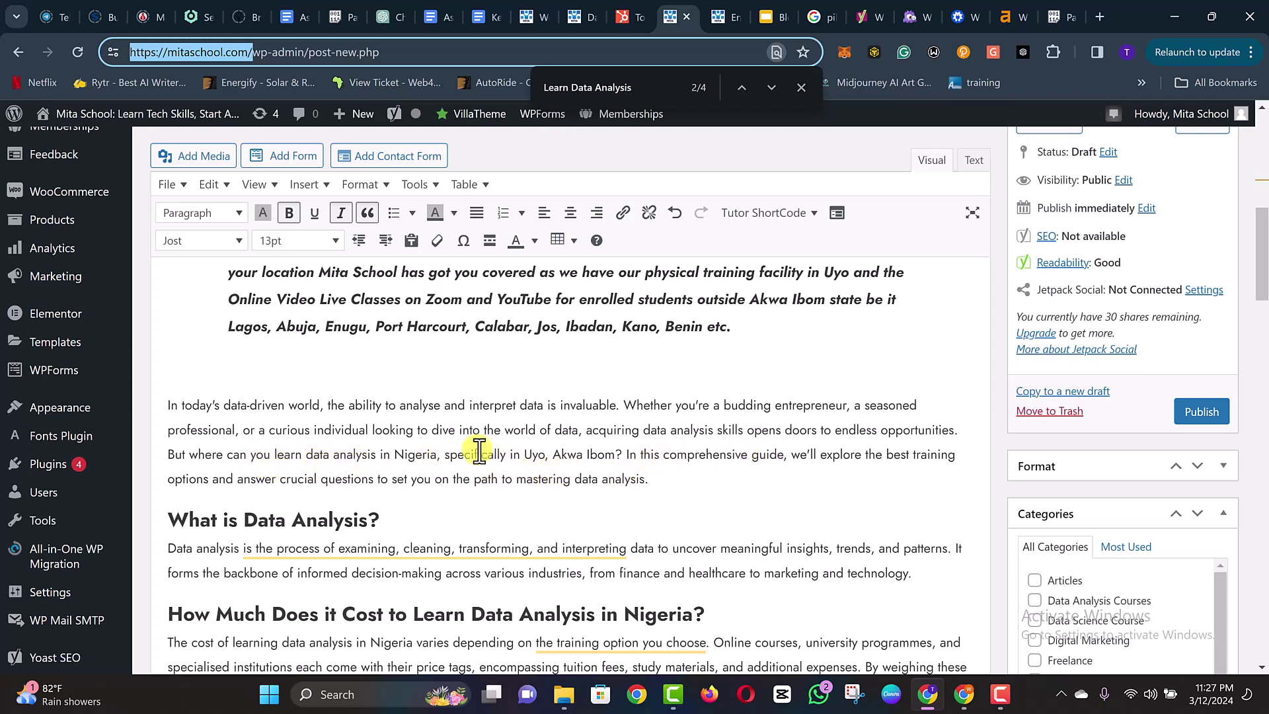
# - Search the page for "mita school" and go through its occurrences back to the mention in the opening quote
pyautogui.scroll(-3, 479, 451)
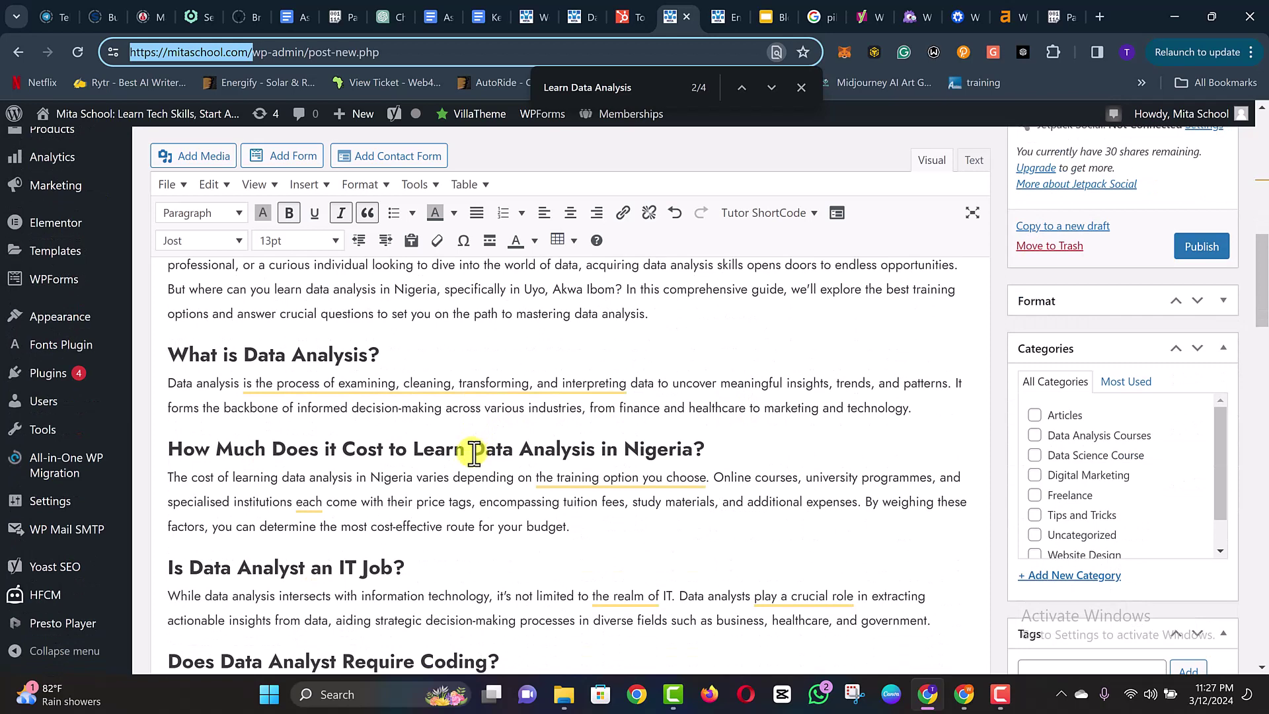
pyautogui.hotkey('ctrl', 'f')
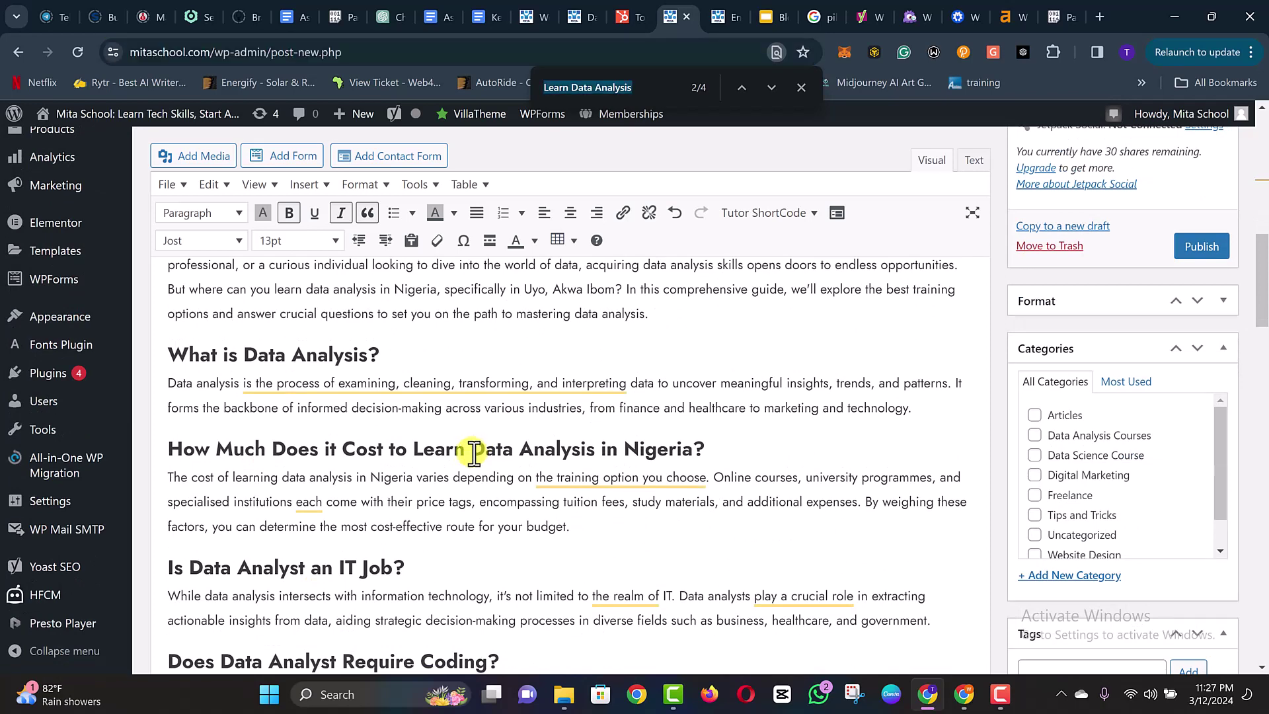
pyautogui.write('mita school')
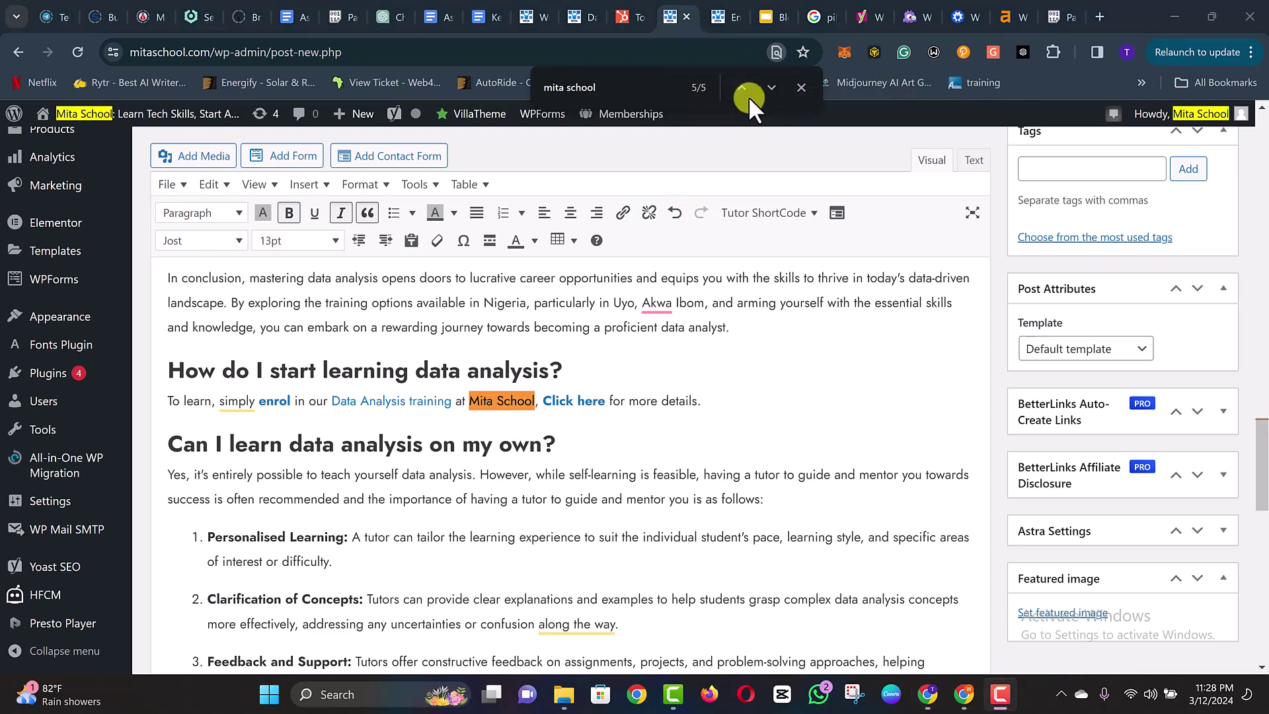
pyautogui.click(740, 87)
pyautogui.click(740, 87)
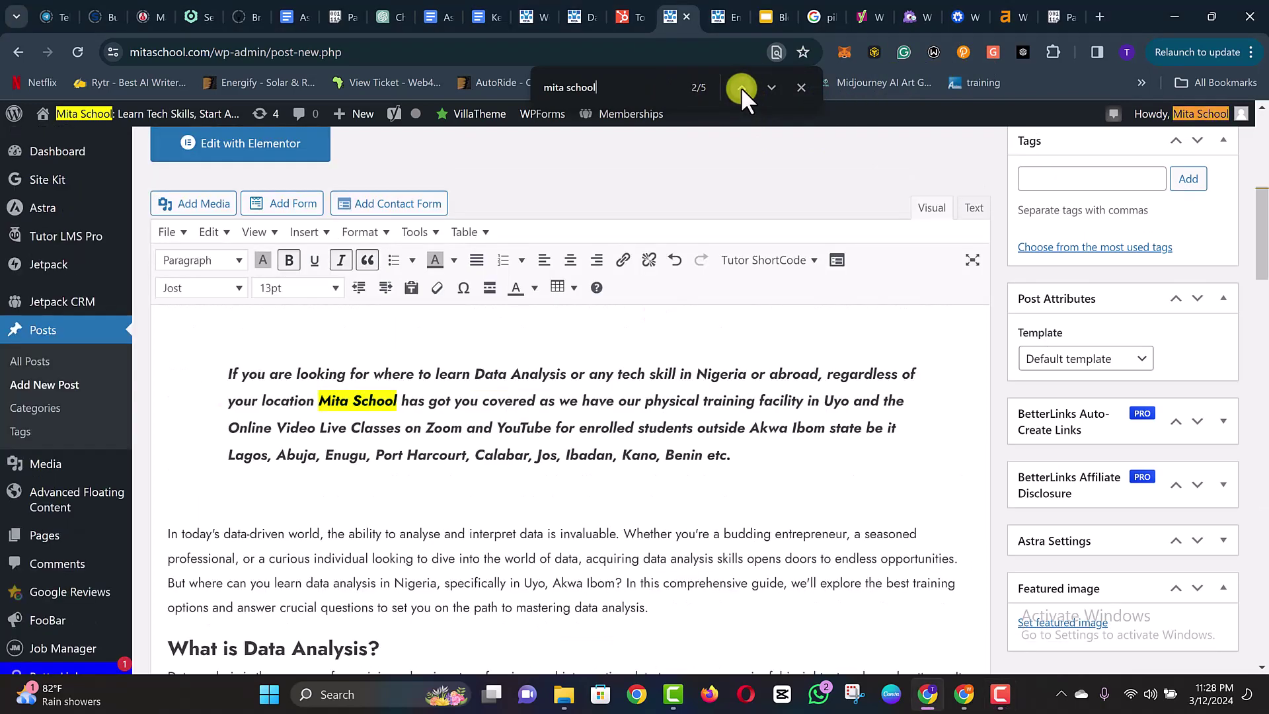
pyautogui.click(740, 88)
pyautogui.click(740, 87)
pyautogui.click(740, 87)
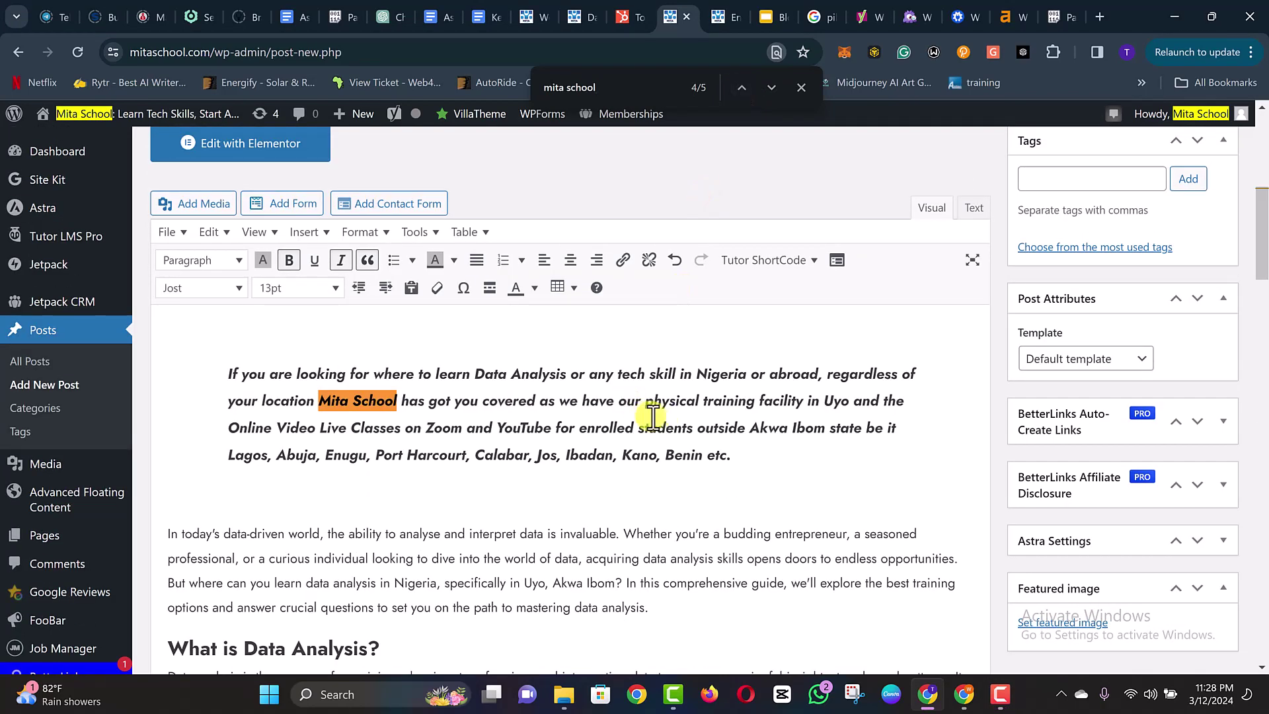
pyautogui.scroll(-1, 535, 467)
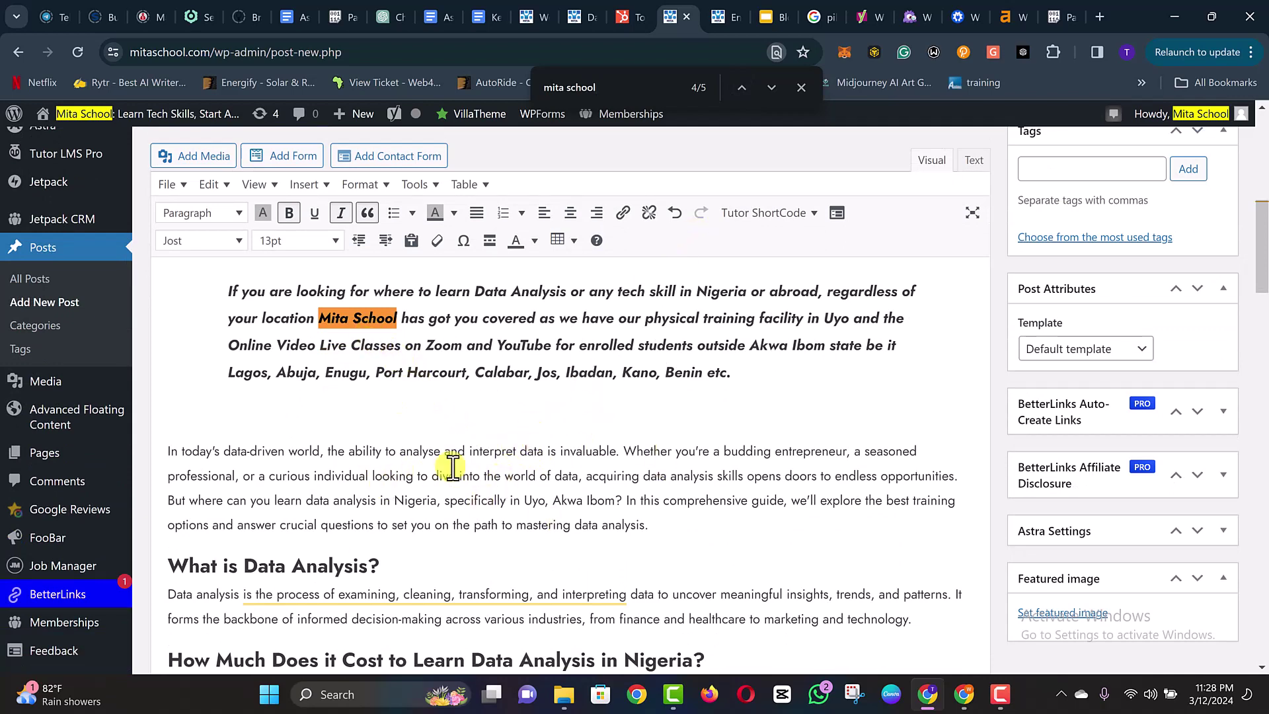
# - Insert "The short answer is Mita School" before "In this comprehensive guide" in the paragraph below the opening quote
pyautogui.click(416, 464)
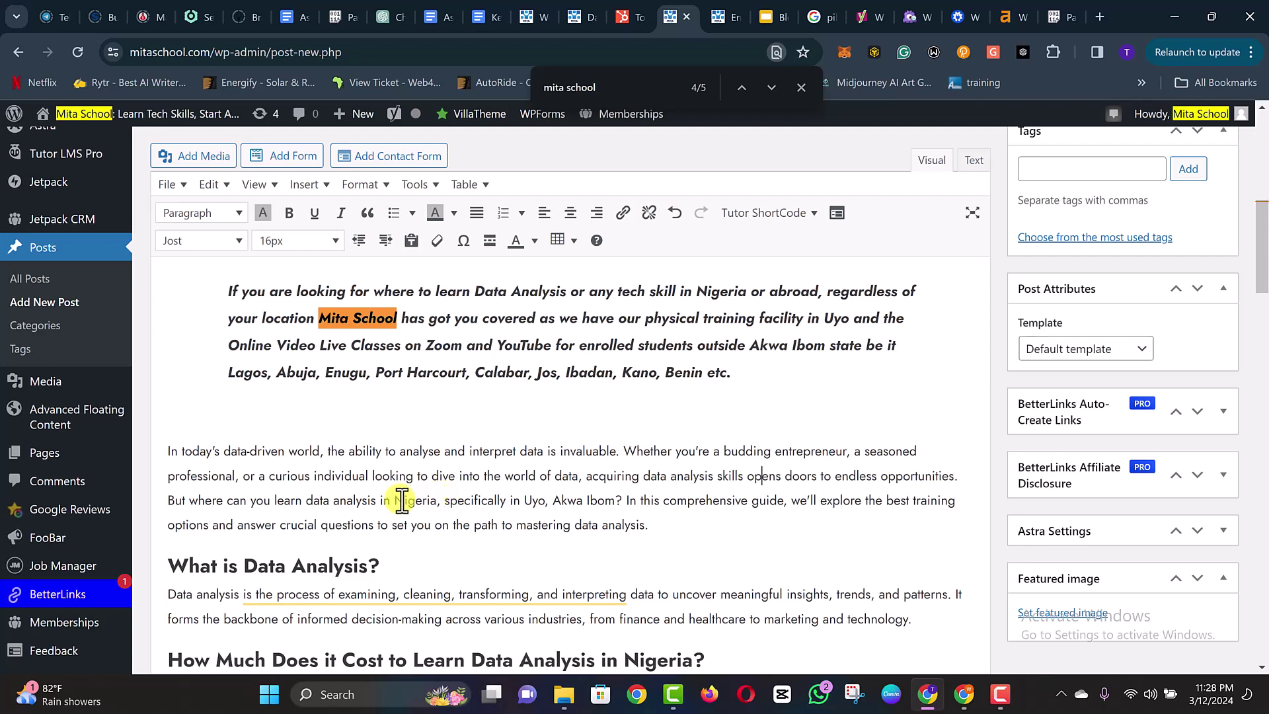
pyautogui.scroll(-1, 401, 500)
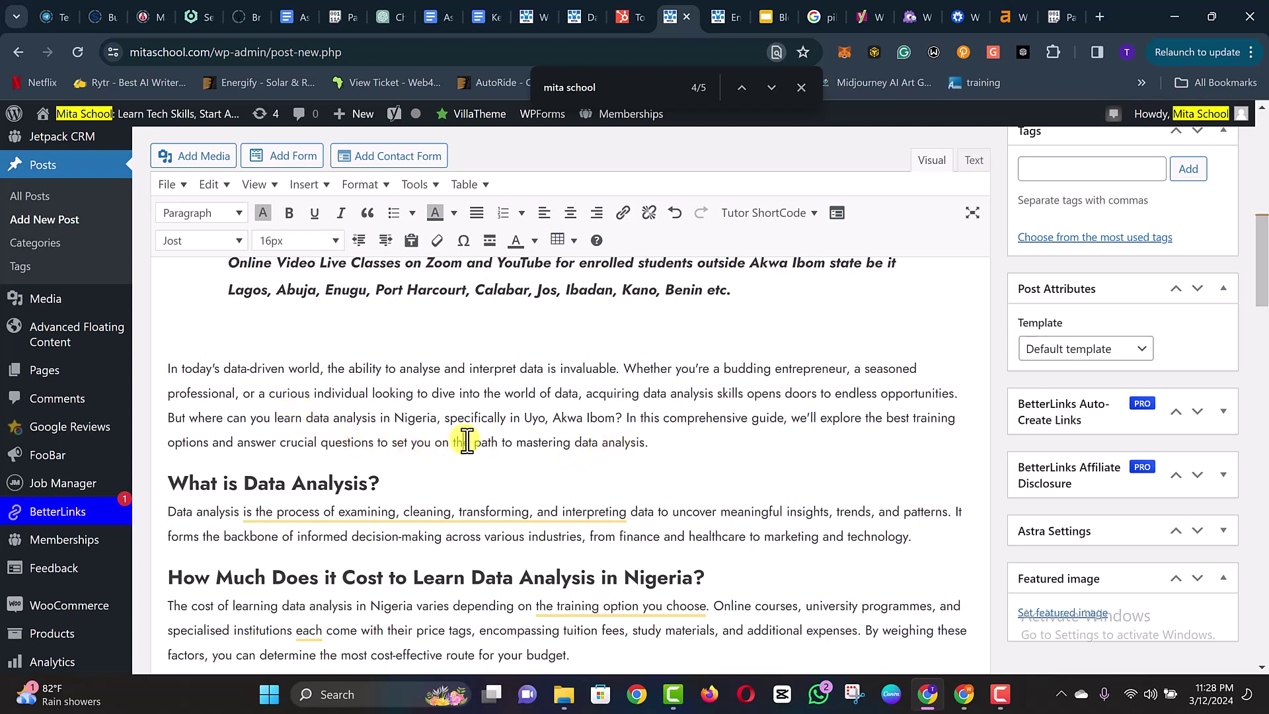
pyautogui.click(649, 443)
pyautogui.write('The sho')
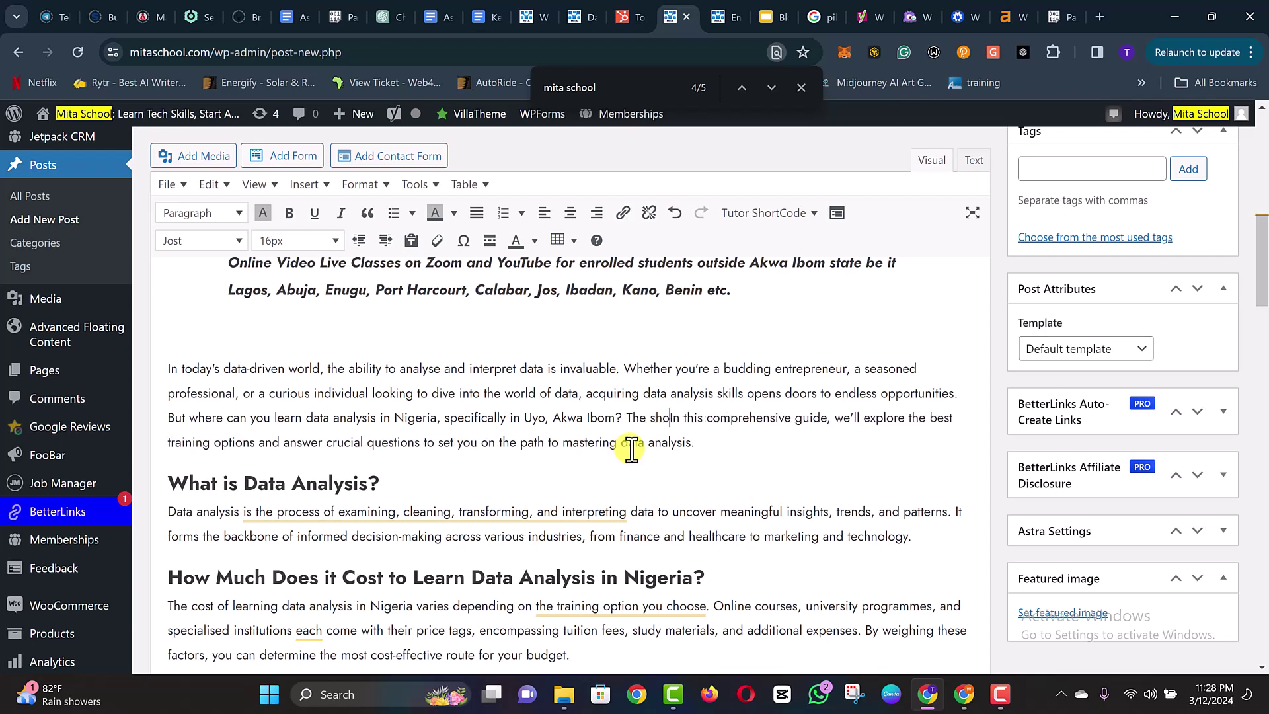
pyautogui.write('rt answe')
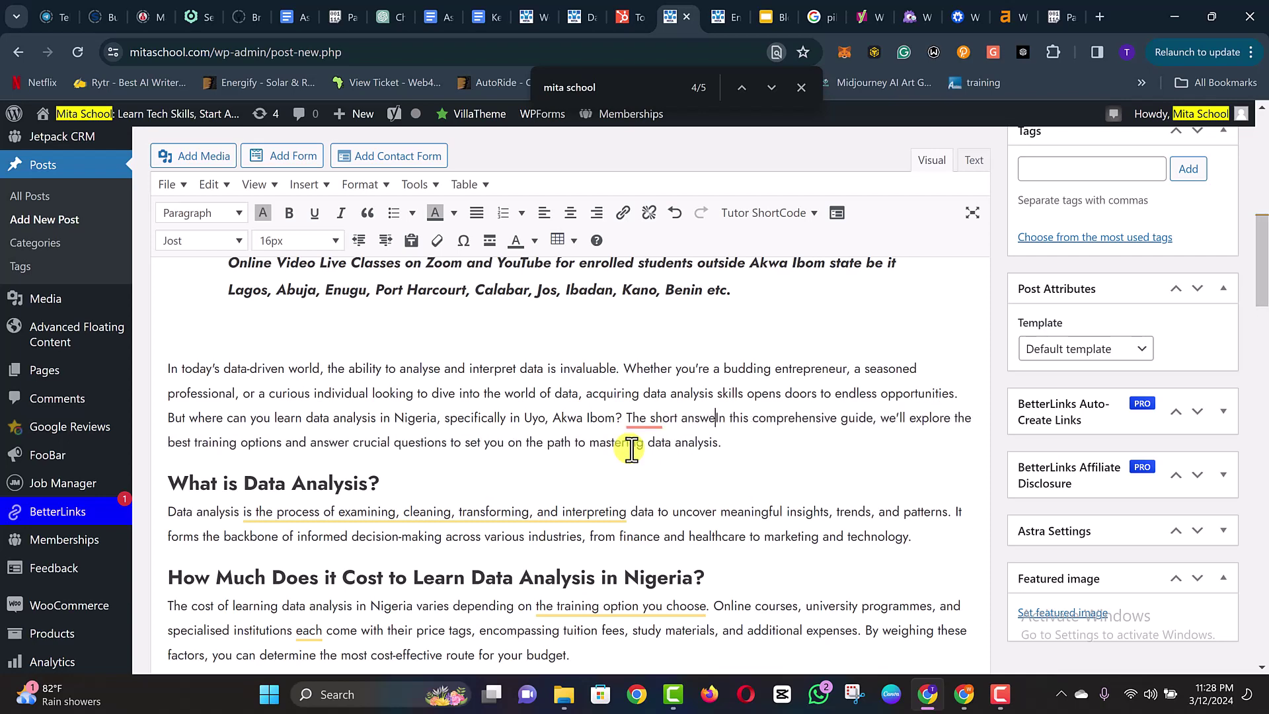
pyautogui.write('r ')
pyautogui.write('is Mita ')
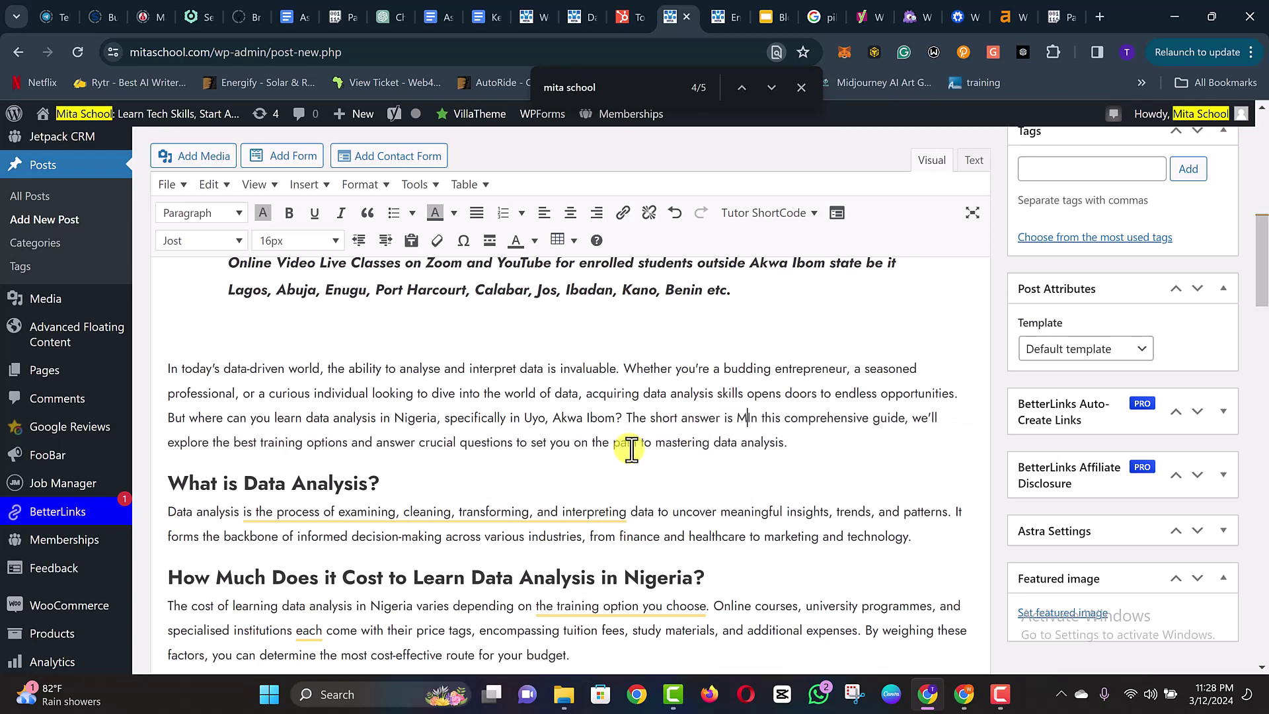
pyautogui.write('School')
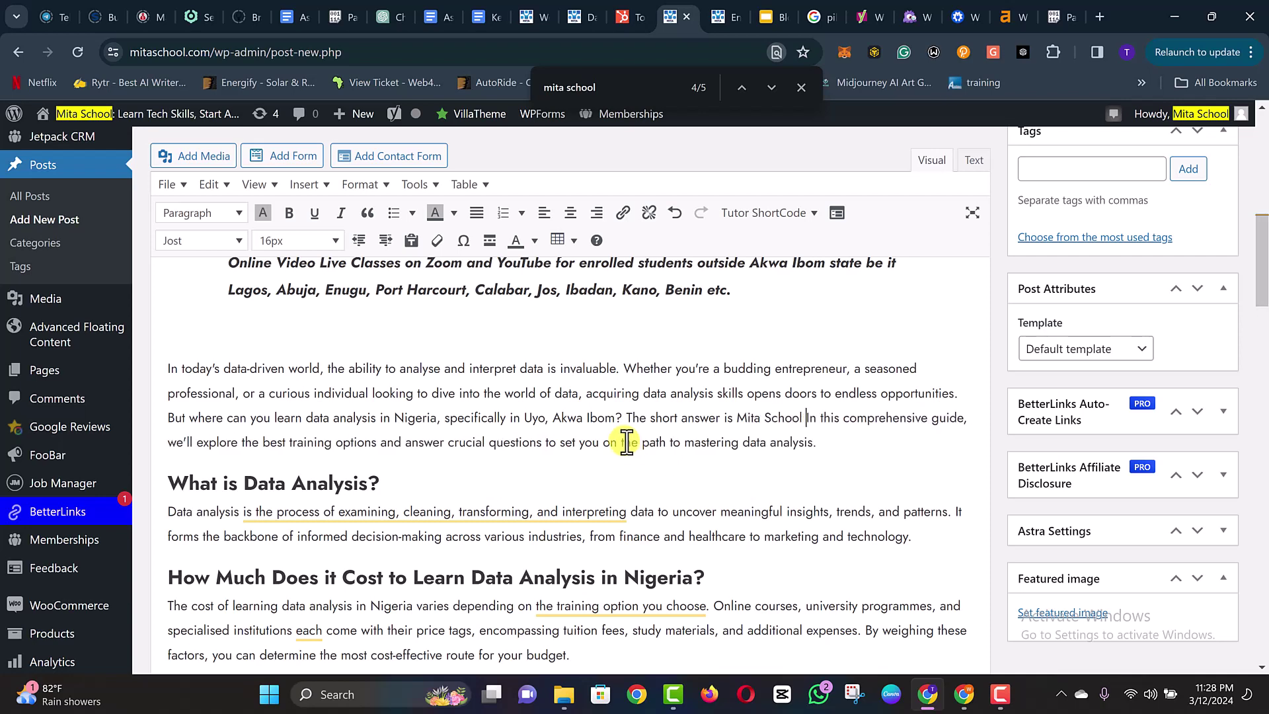
pyautogui.moveTo(736, 418); pyautogui.dragTo(807, 419)
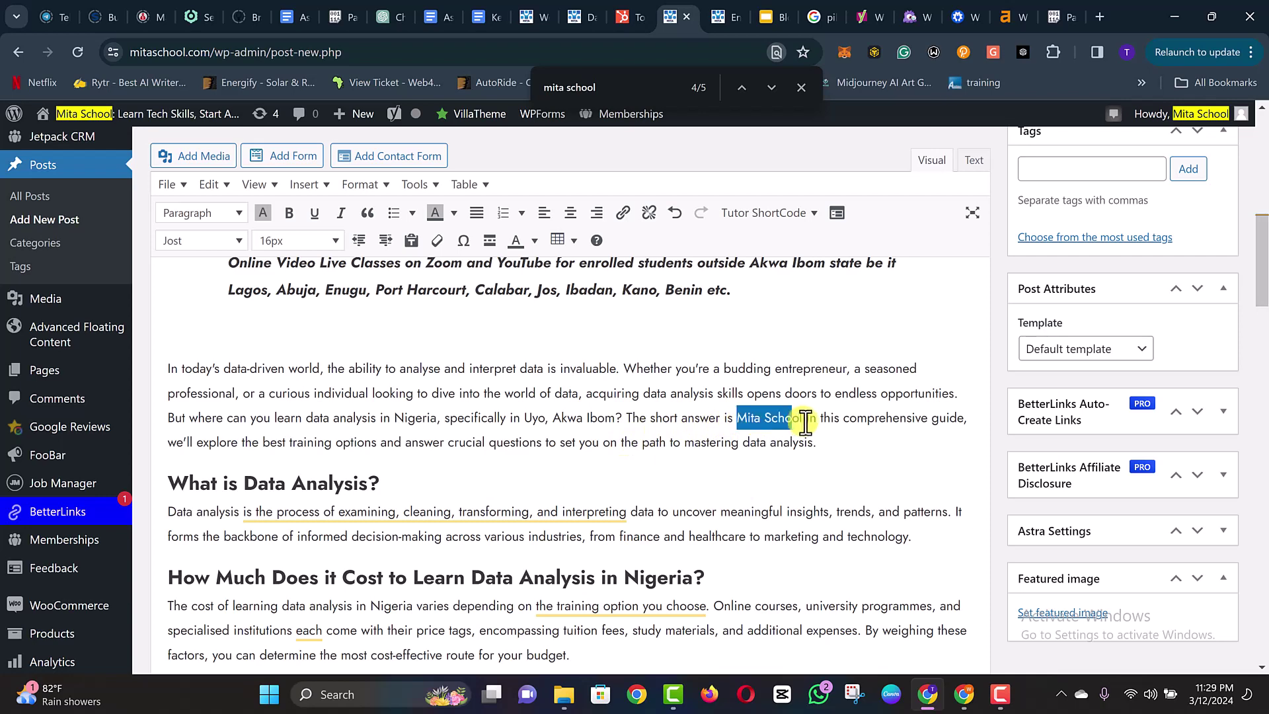
pyautogui.hotkey('ctrl', 'b')
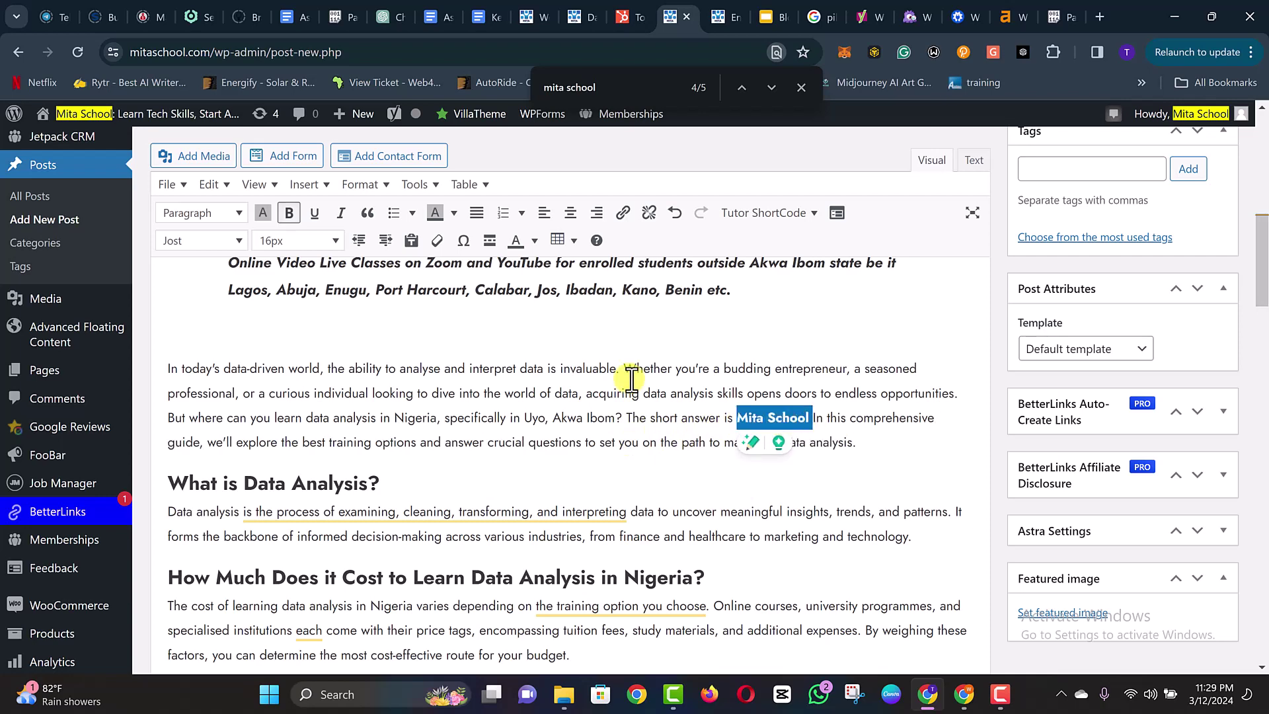
pyautogui.click(625, 212)
pyautogui.hotkey('ctrl', 'v')
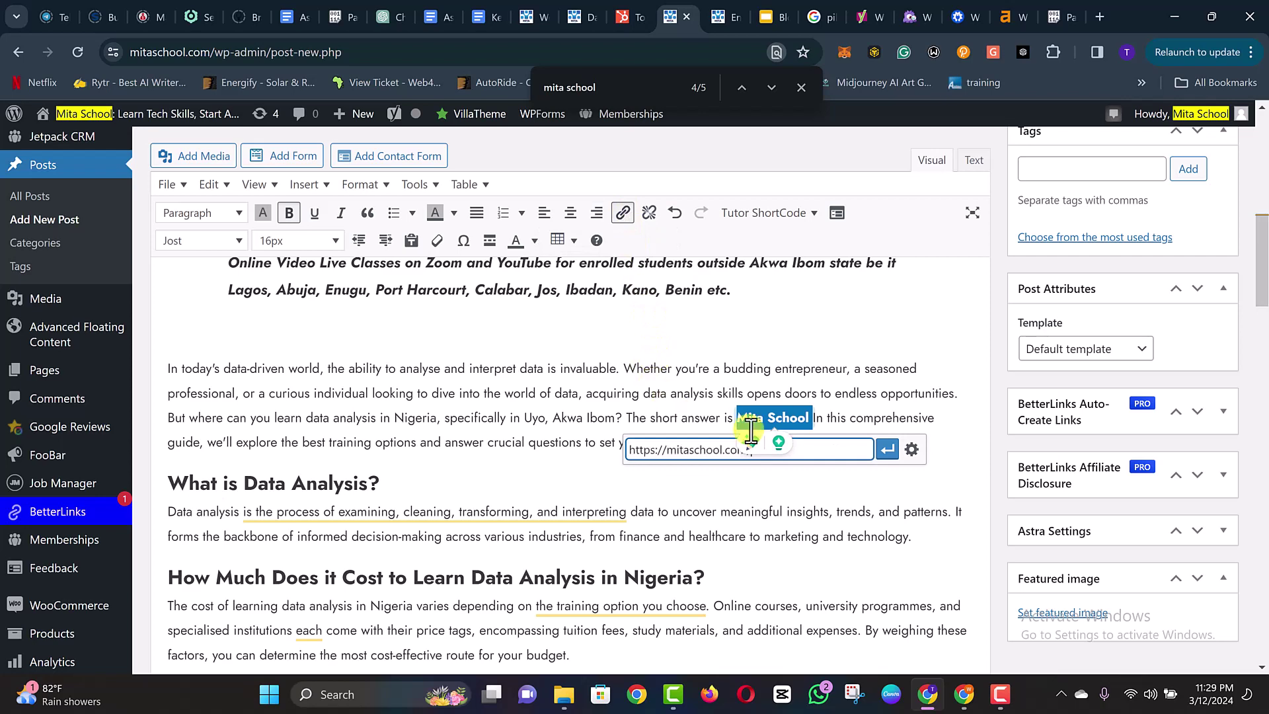
pyautogui.press('Return')
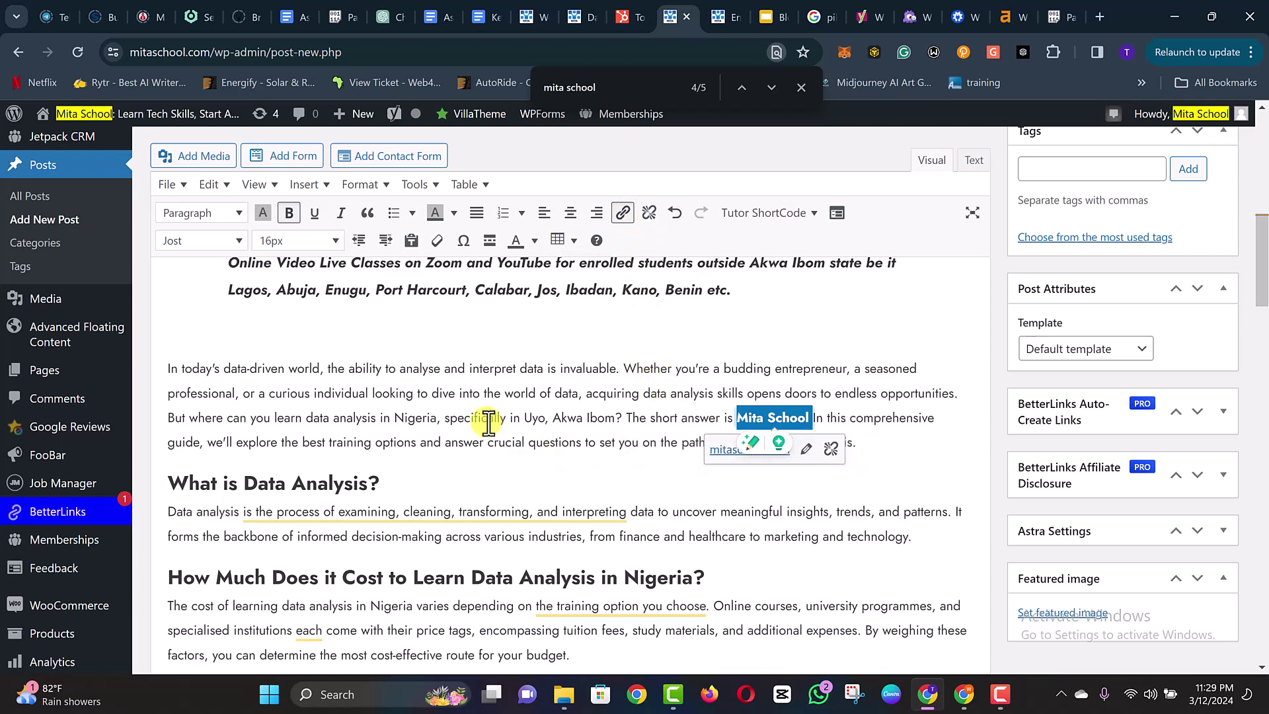
pyautogui.click(487, 418)
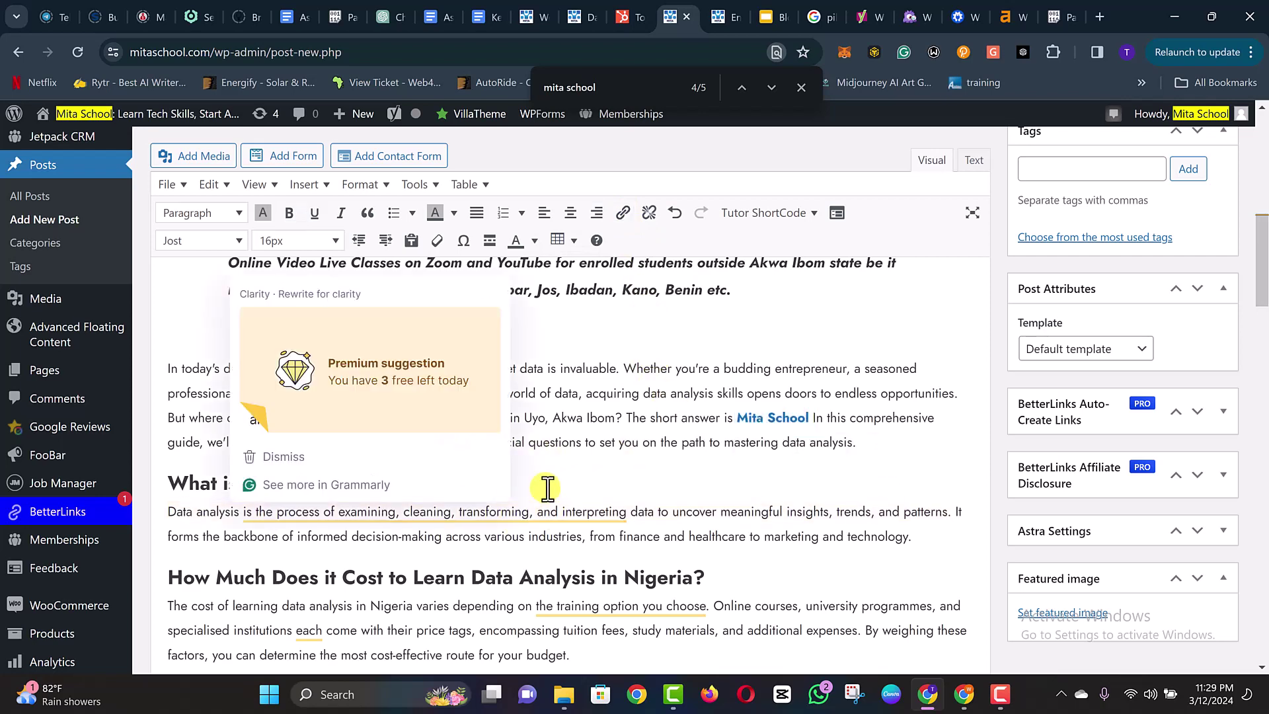
pyautogui.click(597, 492)
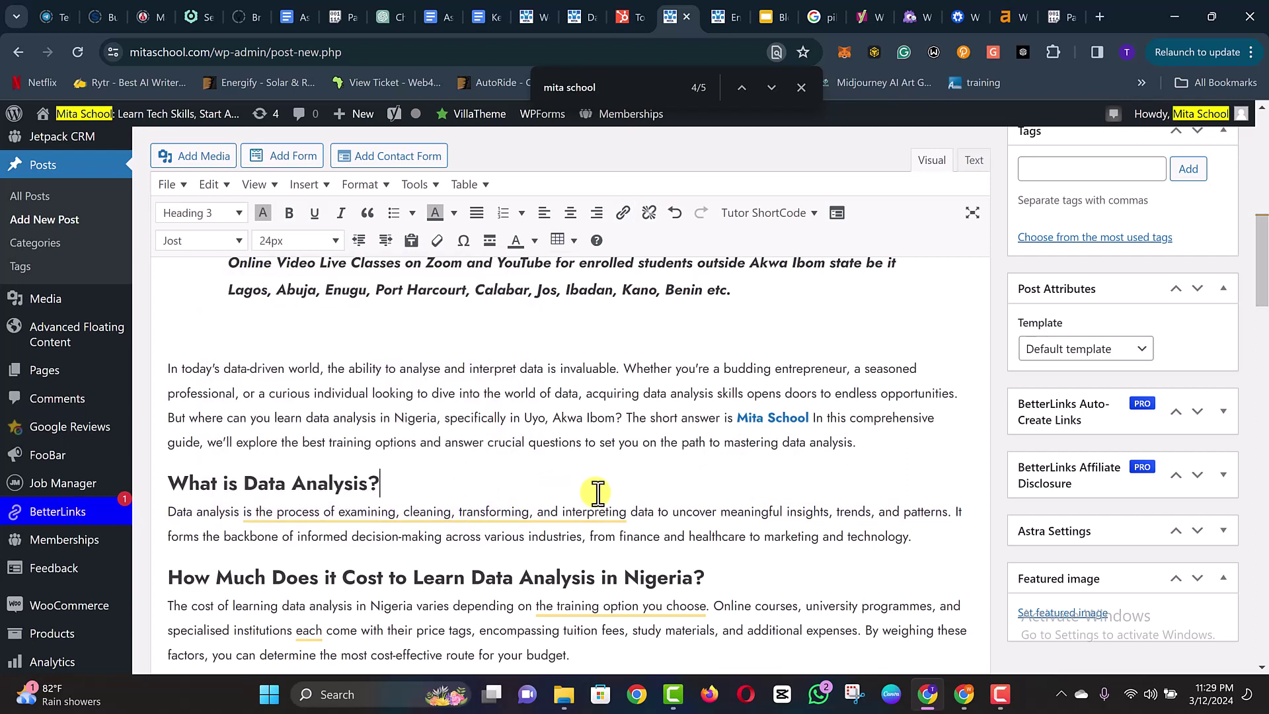
pyautogui.moveTo(619, 516)
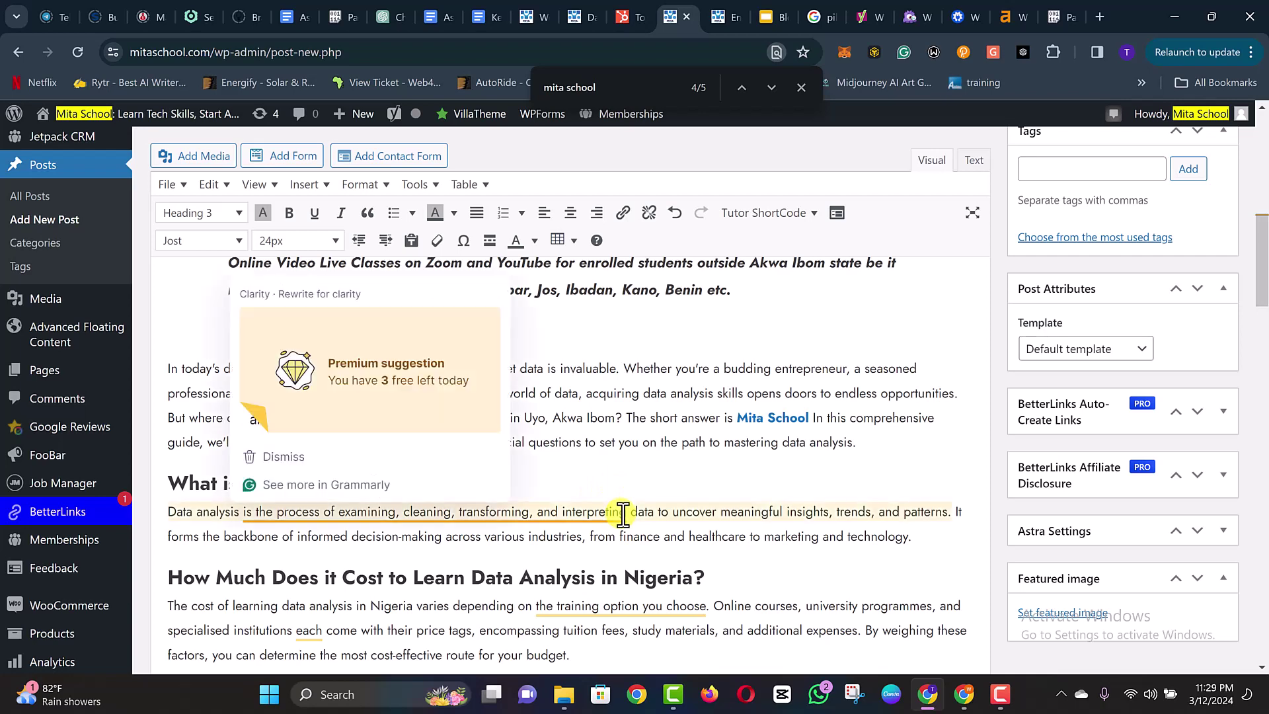
pyautogui.click(638, 444)
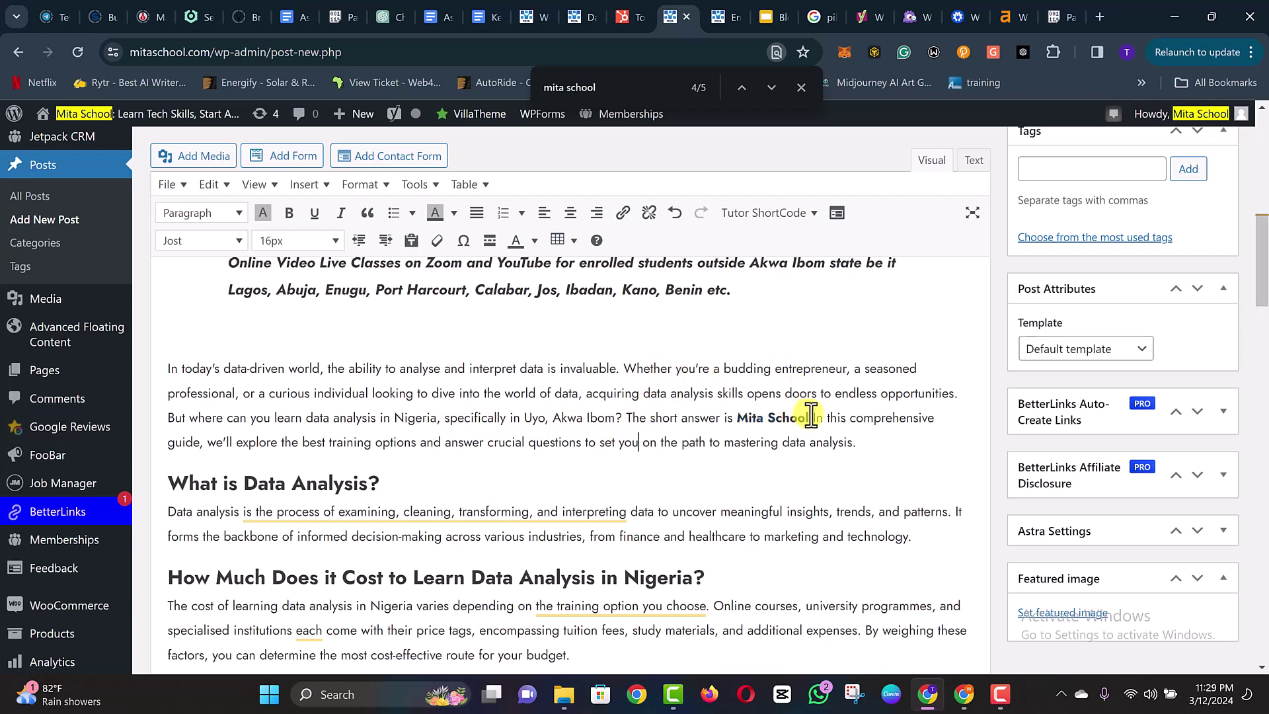
pyautogui.click(774, 417)
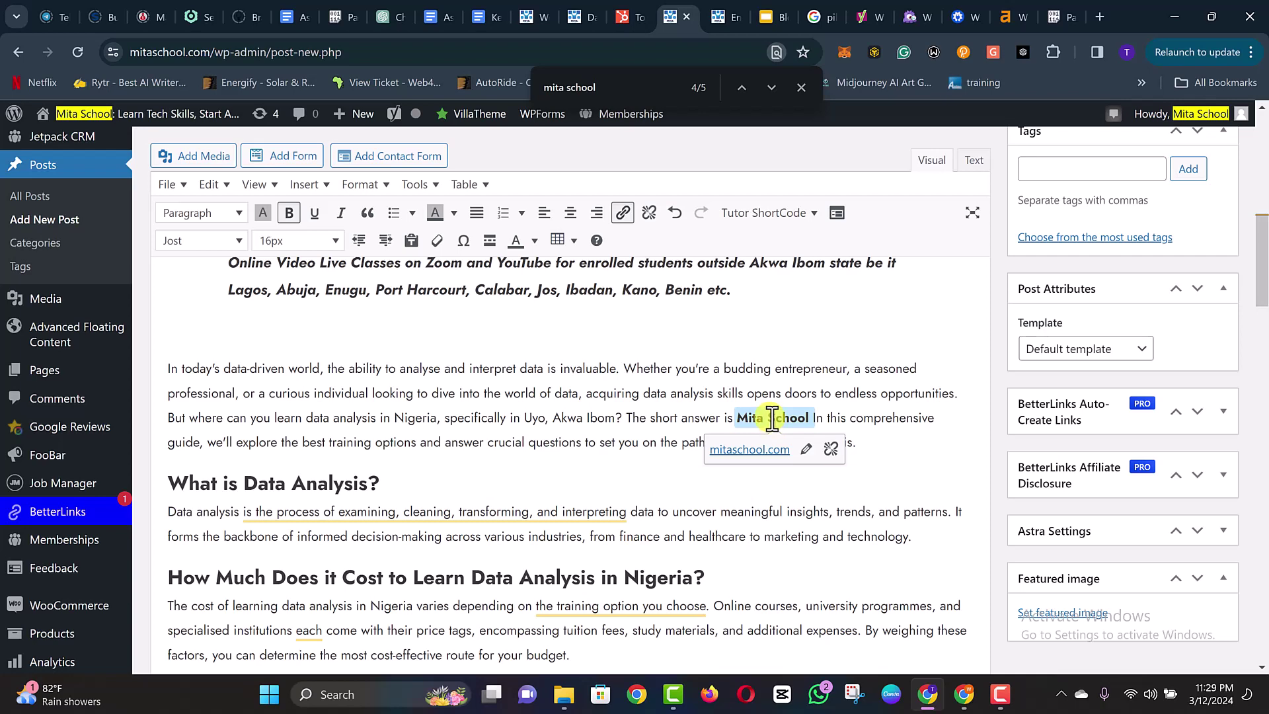
pyautogui.click(482, 419)
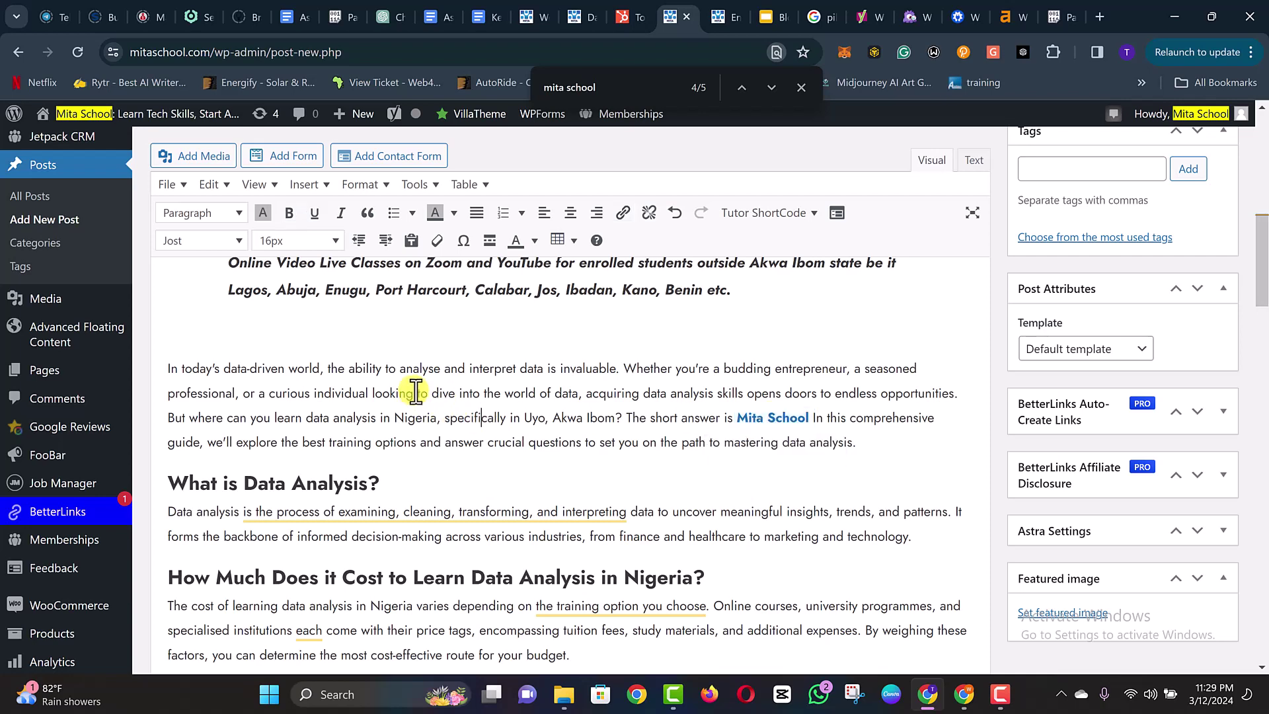
pyautogui.scroll(-1, 397, 395)
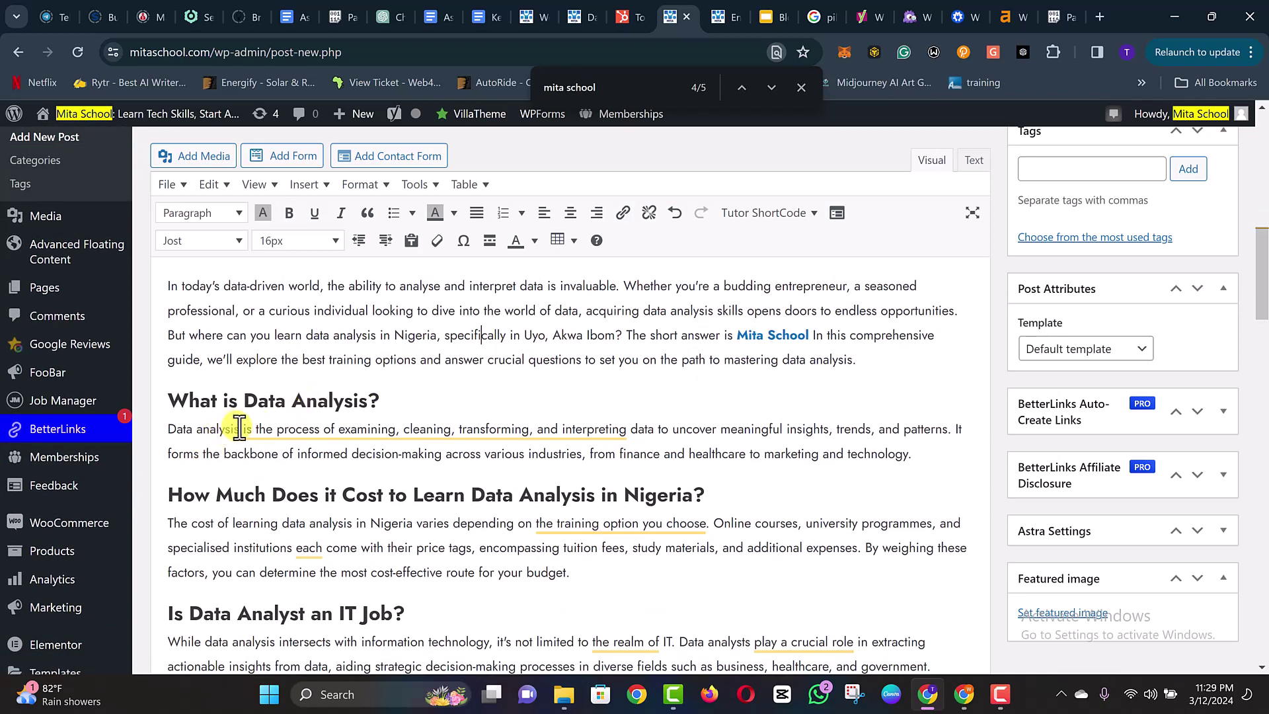
pyautogui.moveTo(239, 429); pyautogui.dragTo(160, 429)
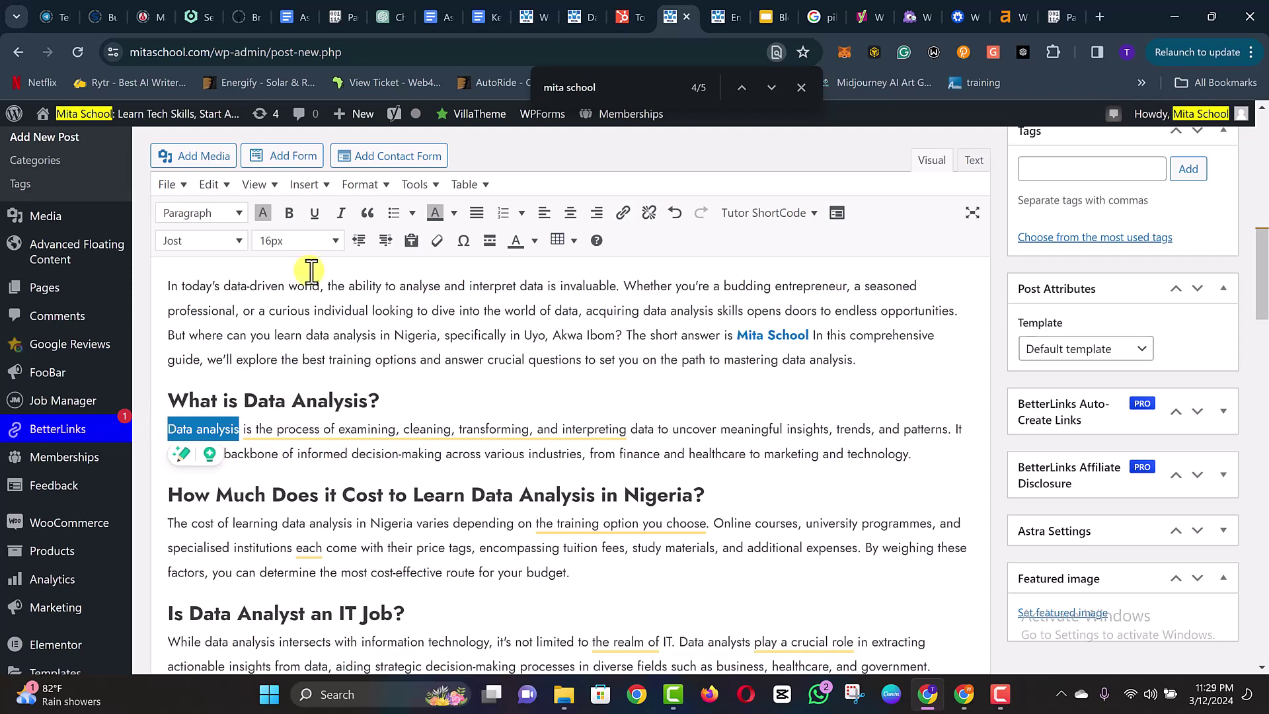
pyautogui.click(576, 17)
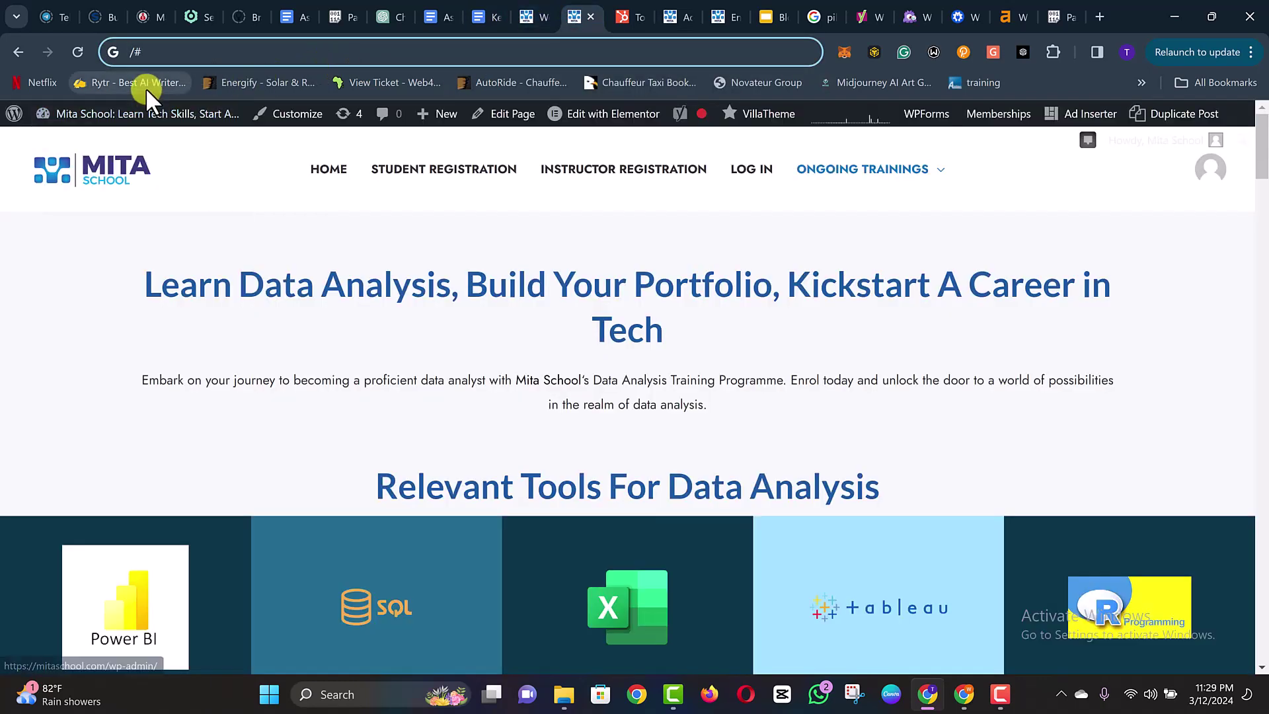
pyautogui.click(77, 50)
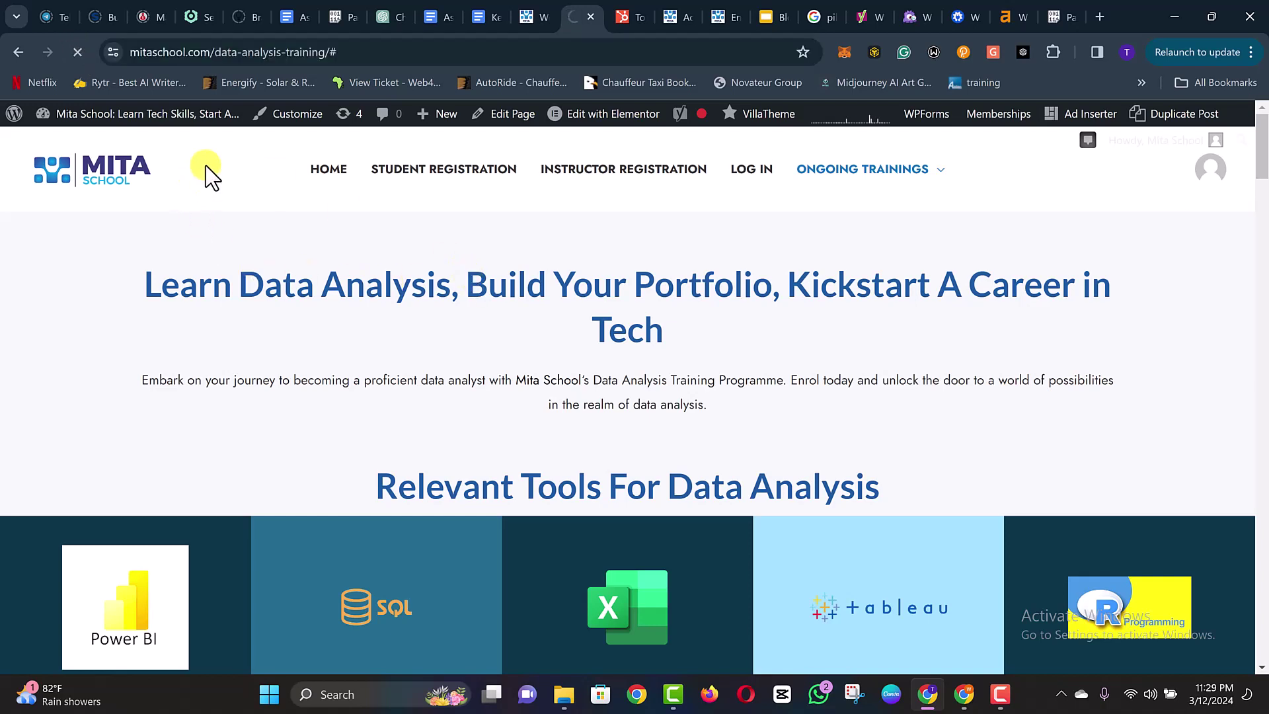
pyautogui.moveTo(326, 55); pyautogui.dragTo(486, 69)
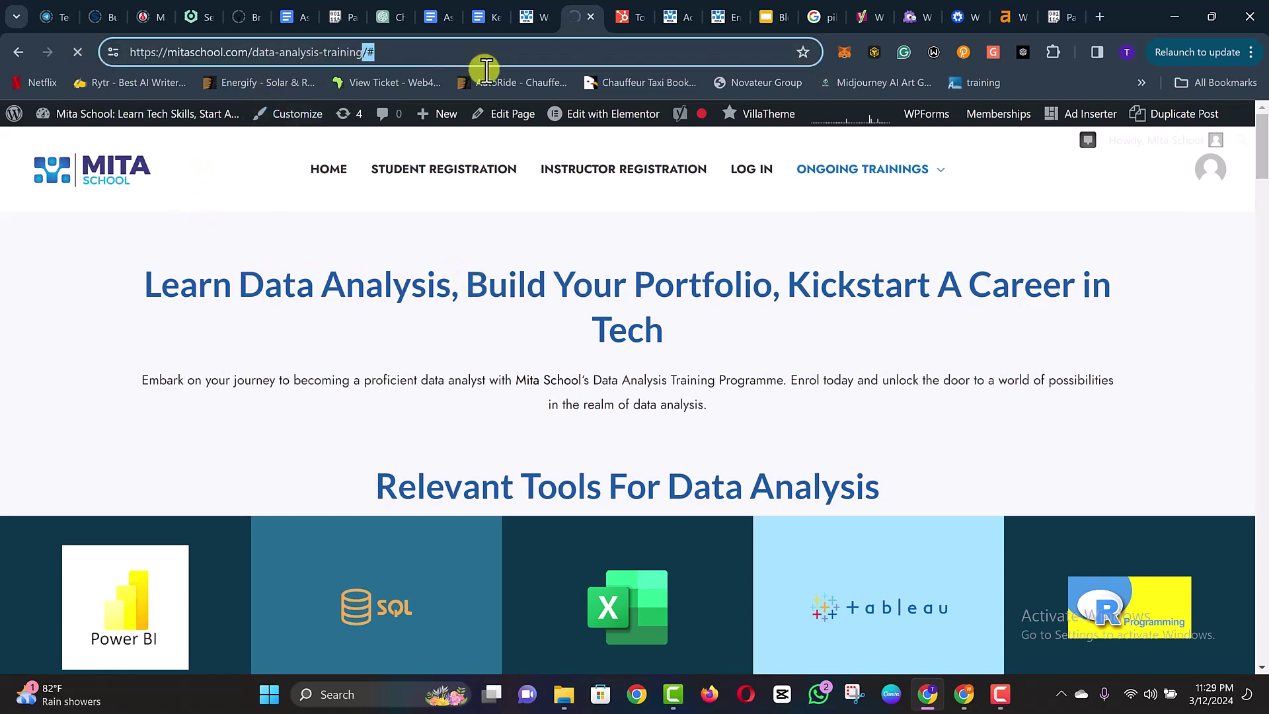
pyautogui.press('BackSpace')
pyautogui.press('Return')
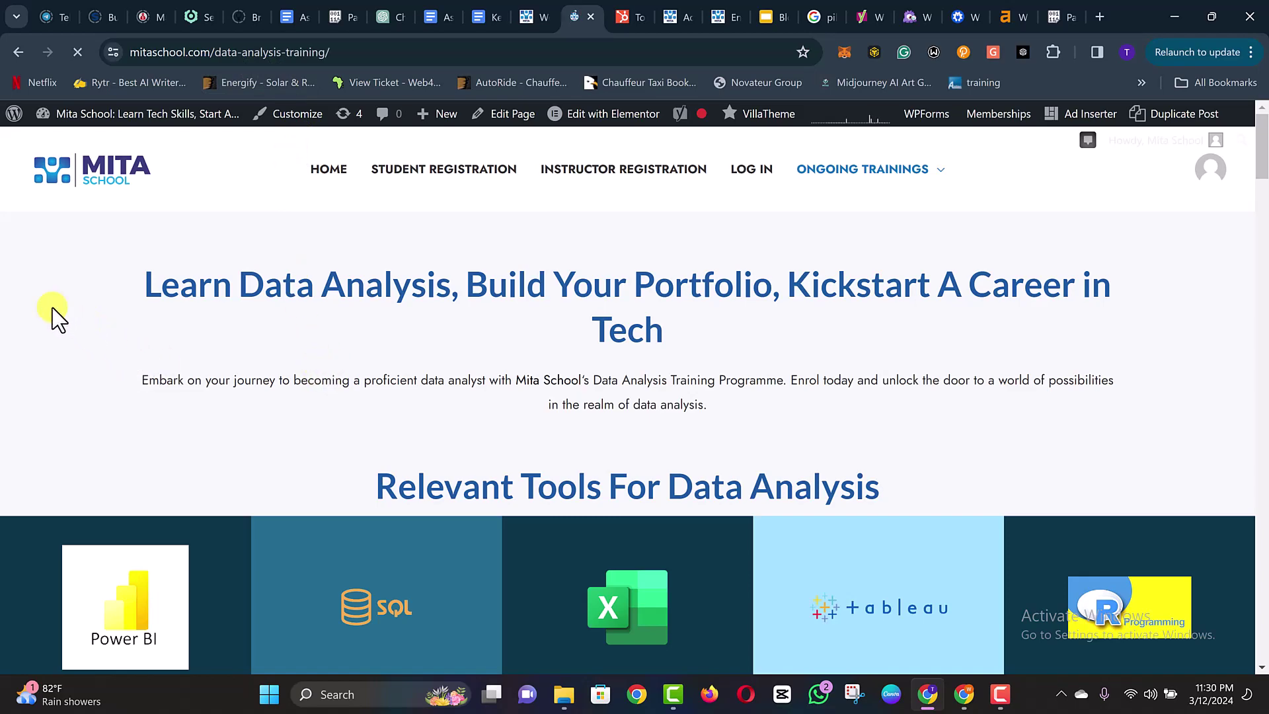
pyautogui.click(324, 51)
pyautogui.hotkey('ctrl', 'c')
pyautogui.press('BackSpace')
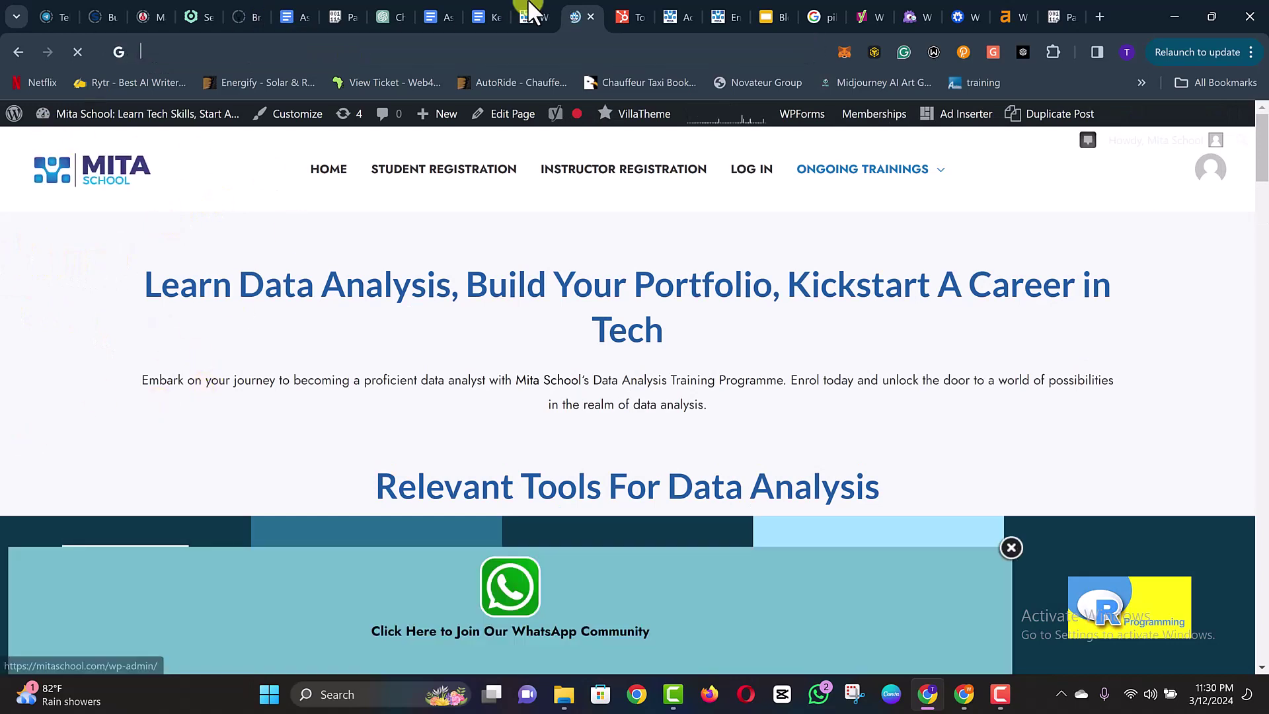
pyautogui.click(668, 15)
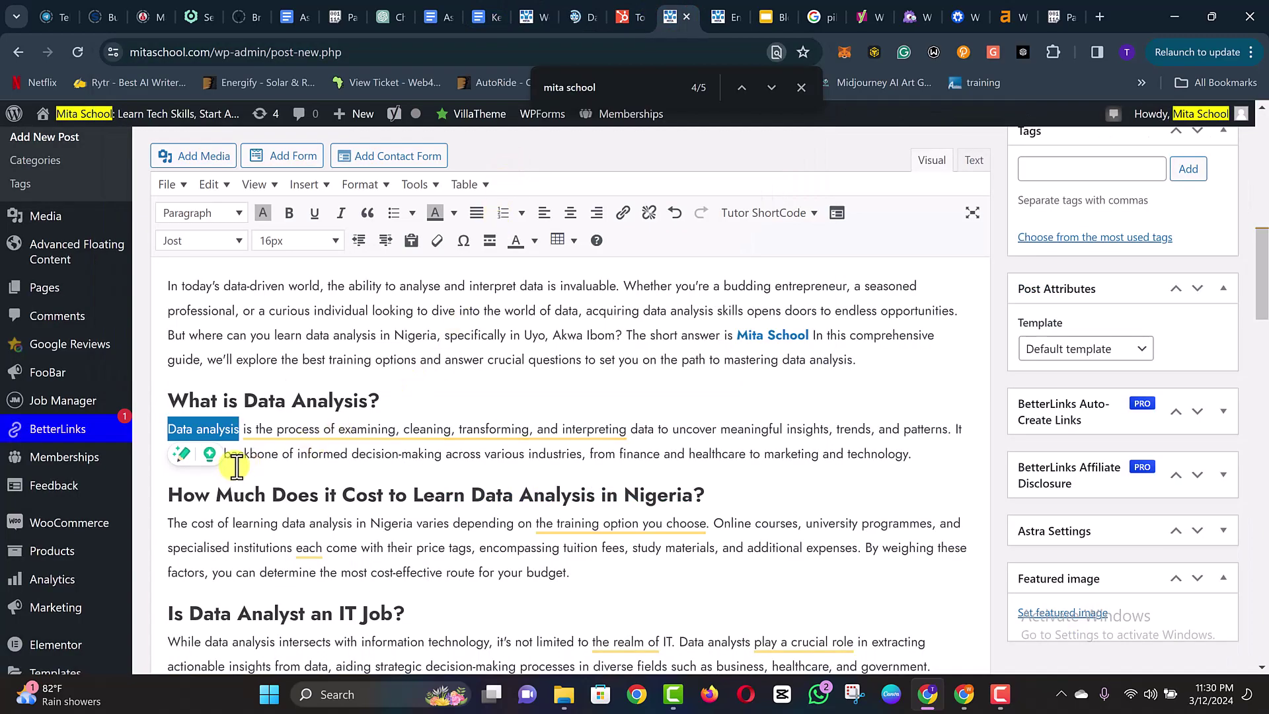
pyautogui.scroll(-8, 235, 430)
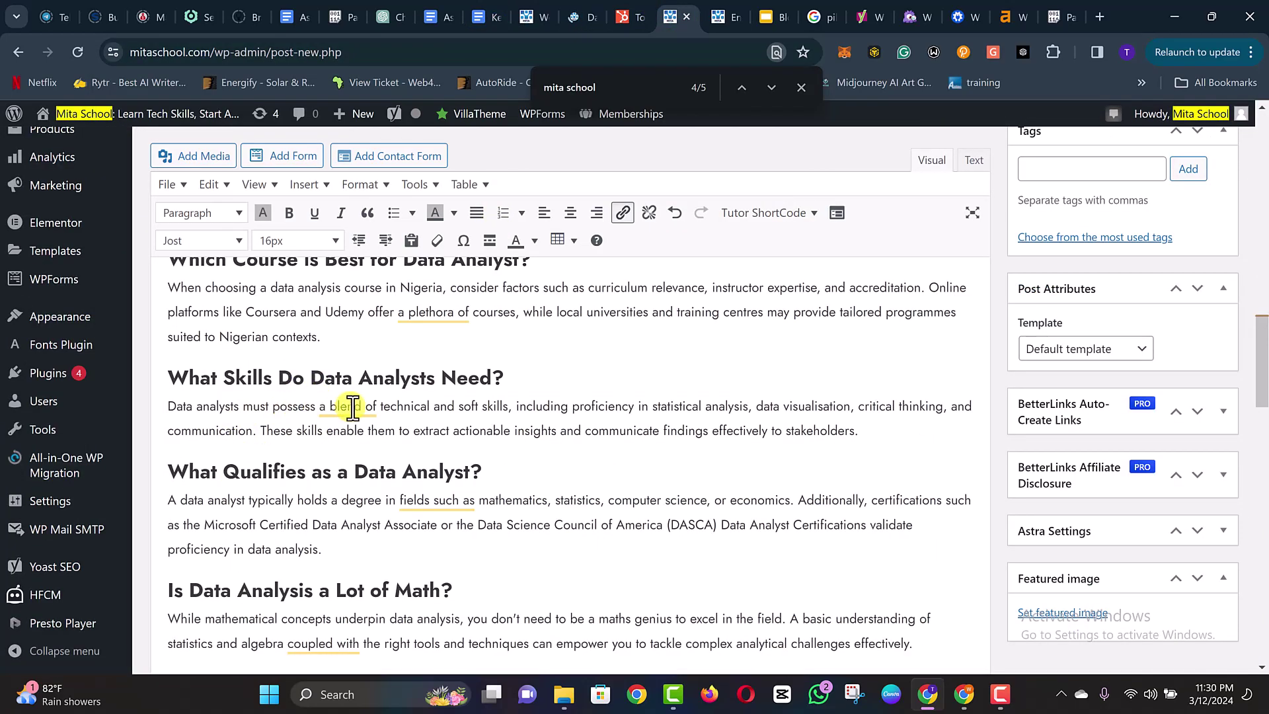
pyautogui.scroll(4, 354, 405)
pyautogui.scroll(3, 360, 406)
pyautogui.scroll(6, 360, 406)
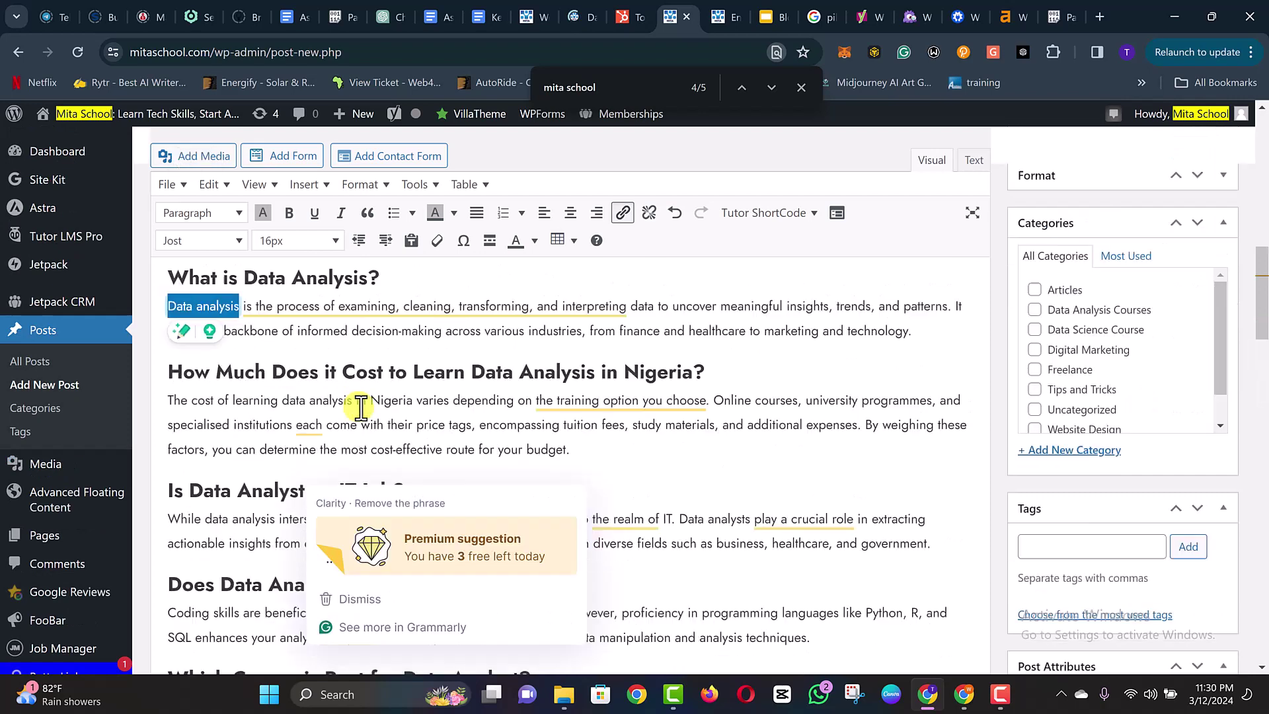
pyautogui.scroll(-2, 280, 416)
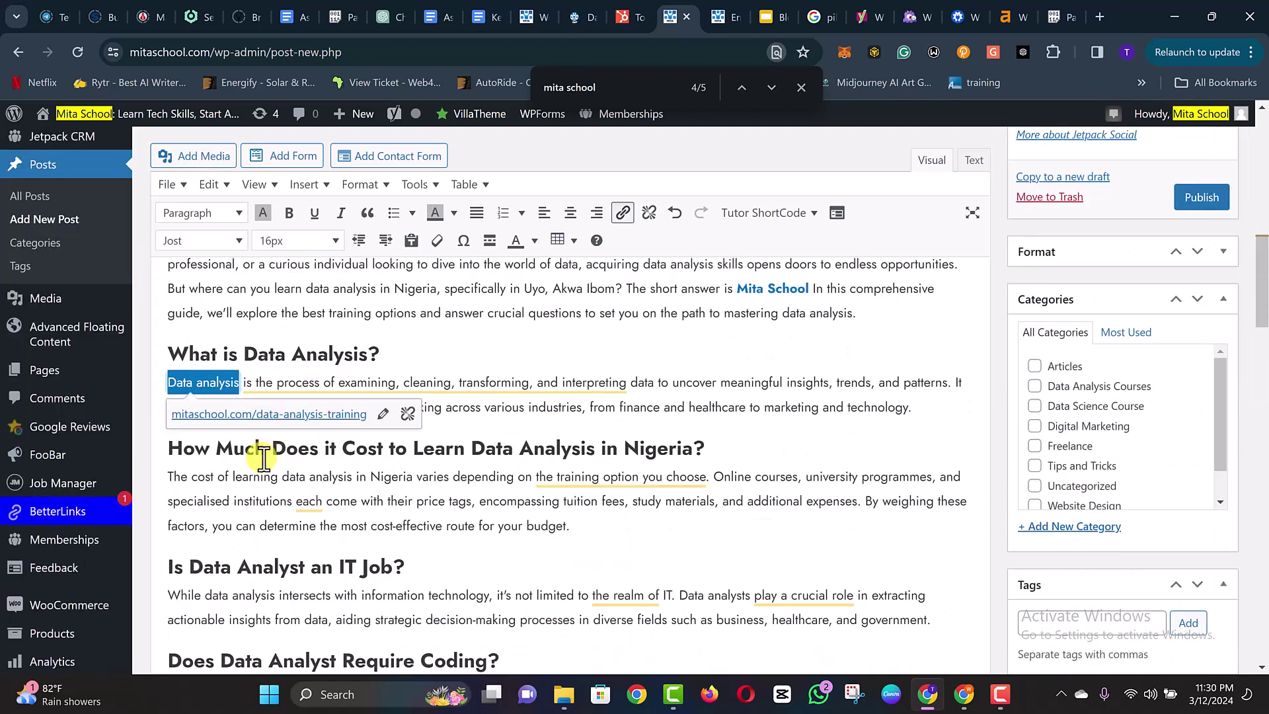
pyautogui.click(265, 355)
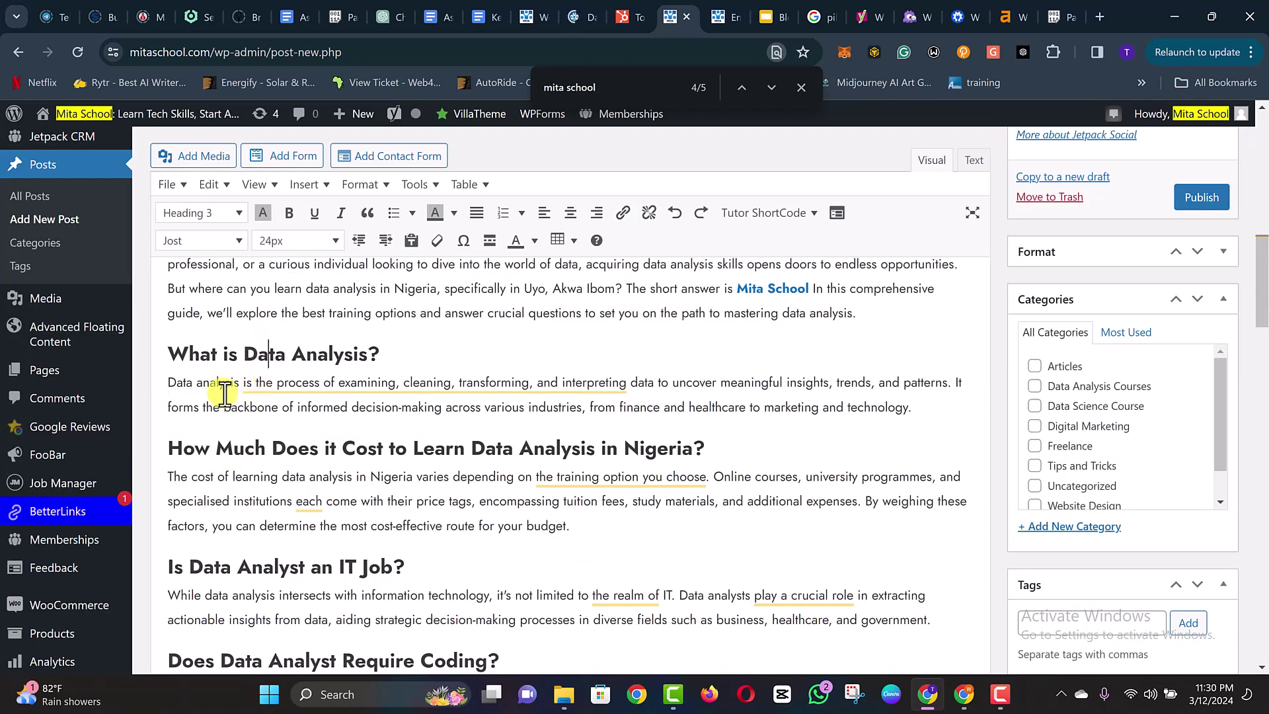
pyautogui.doubleClick(201, 384)
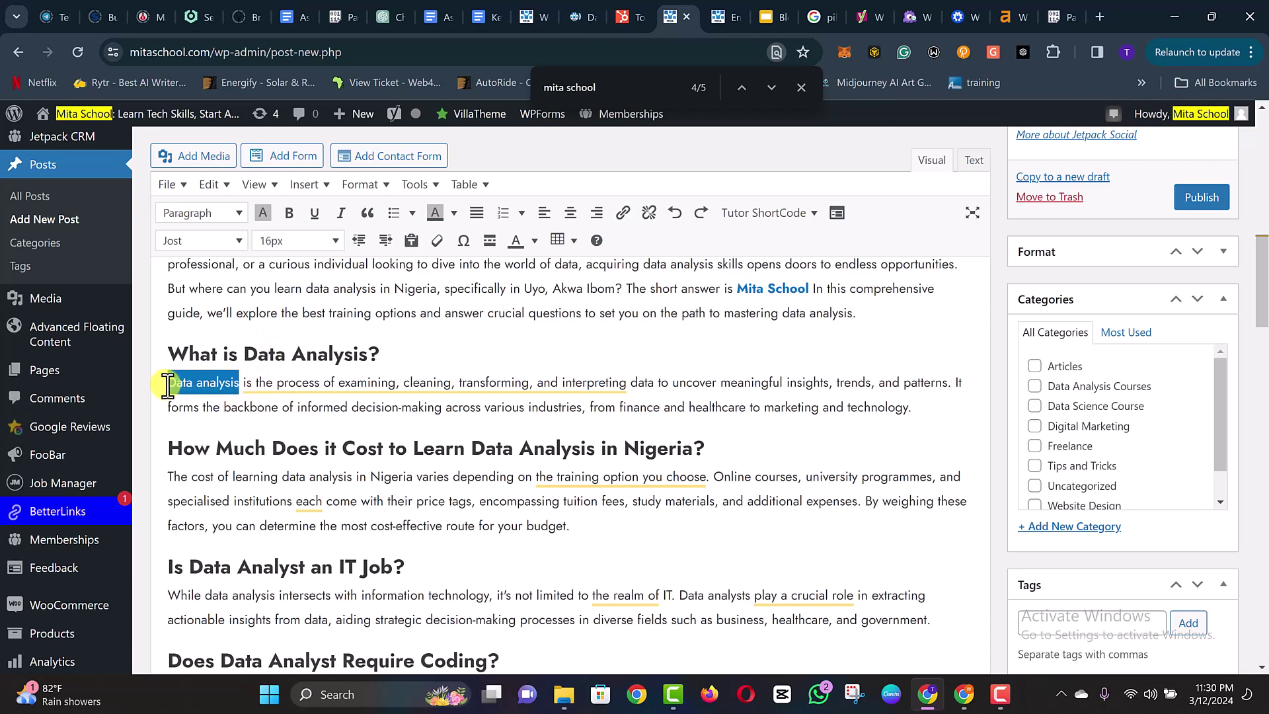
pyautogui.click(621, 219)
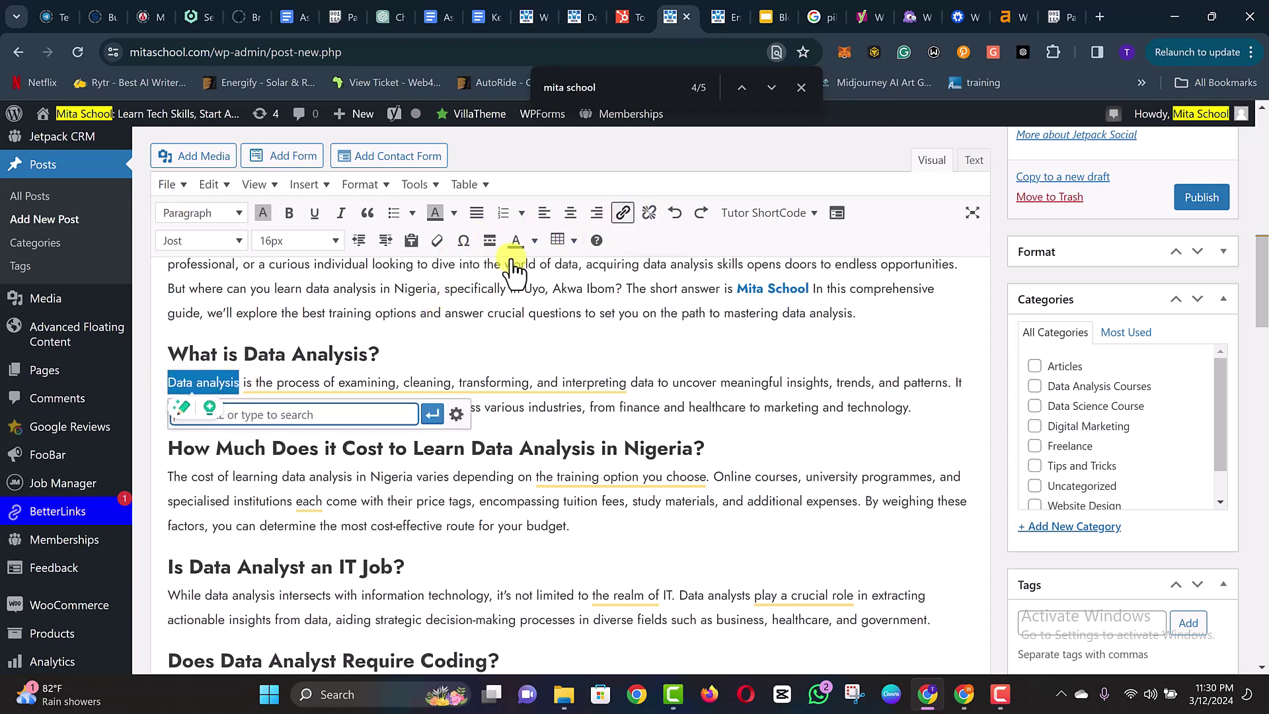
pyautogui.rightClick(326, 413)
pyautogui.click(394, 200)
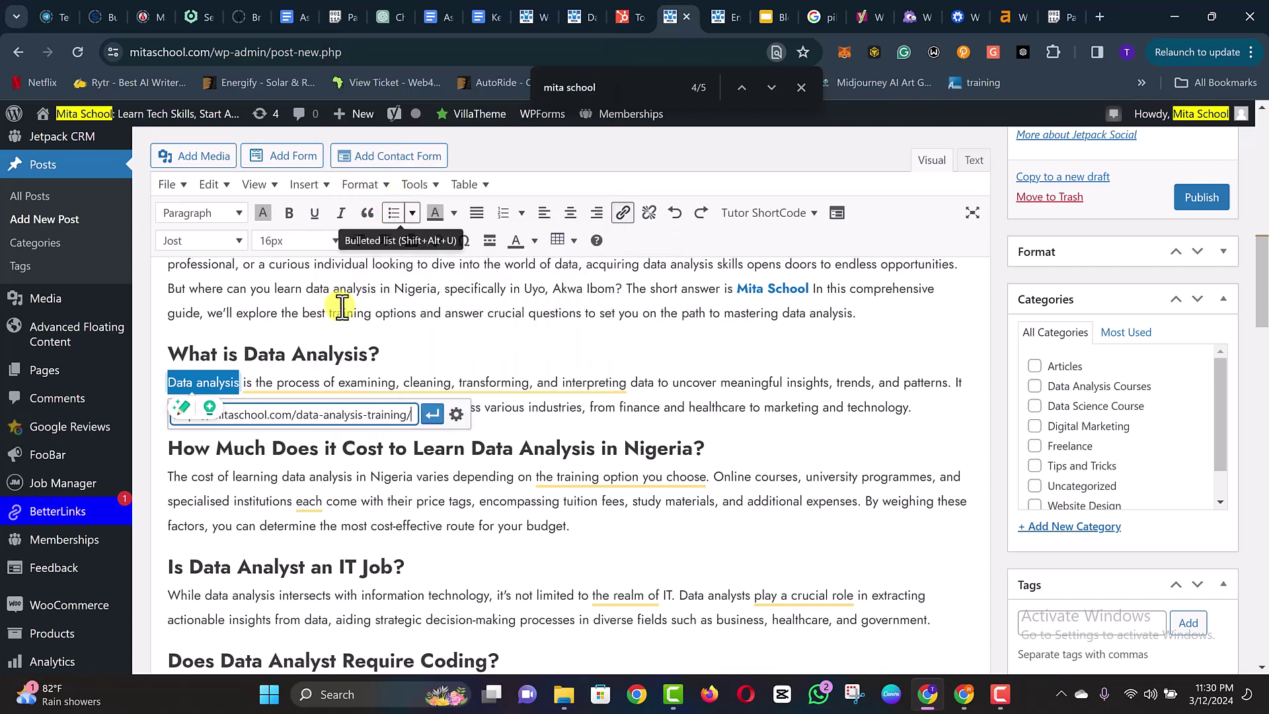
pyautogui.click(433, 414)
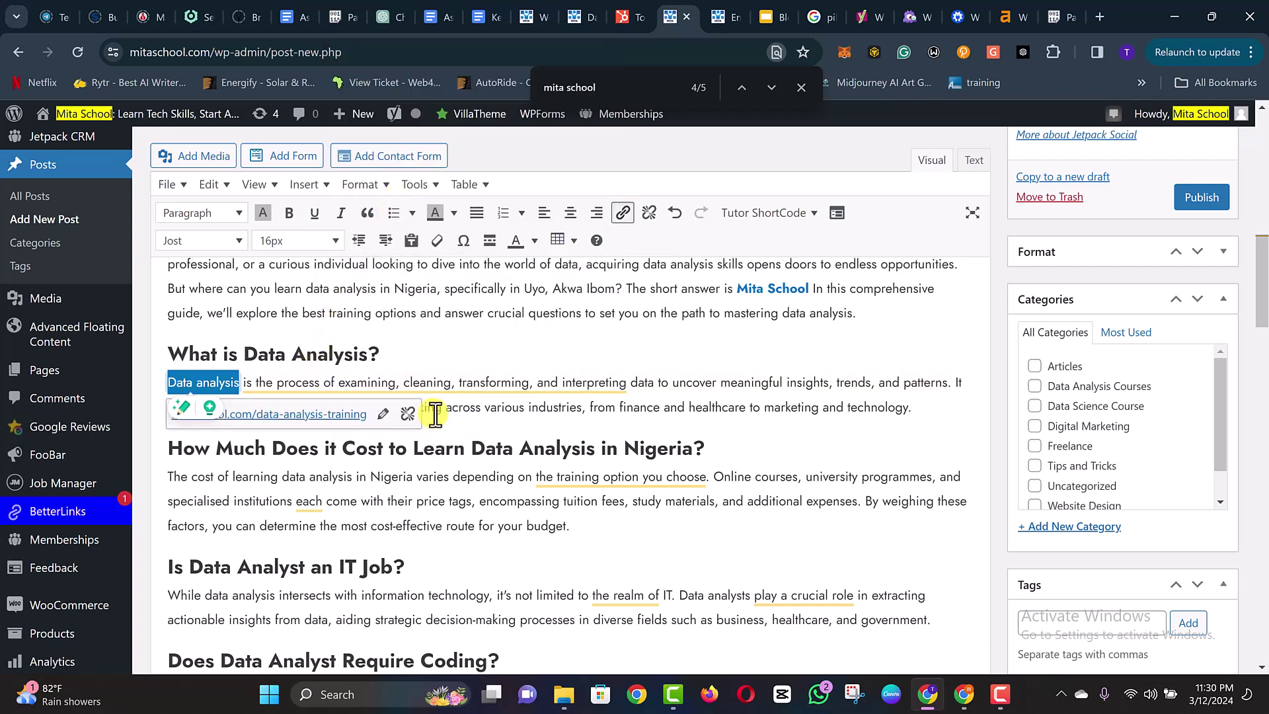
pyautogui.click(431, 346)
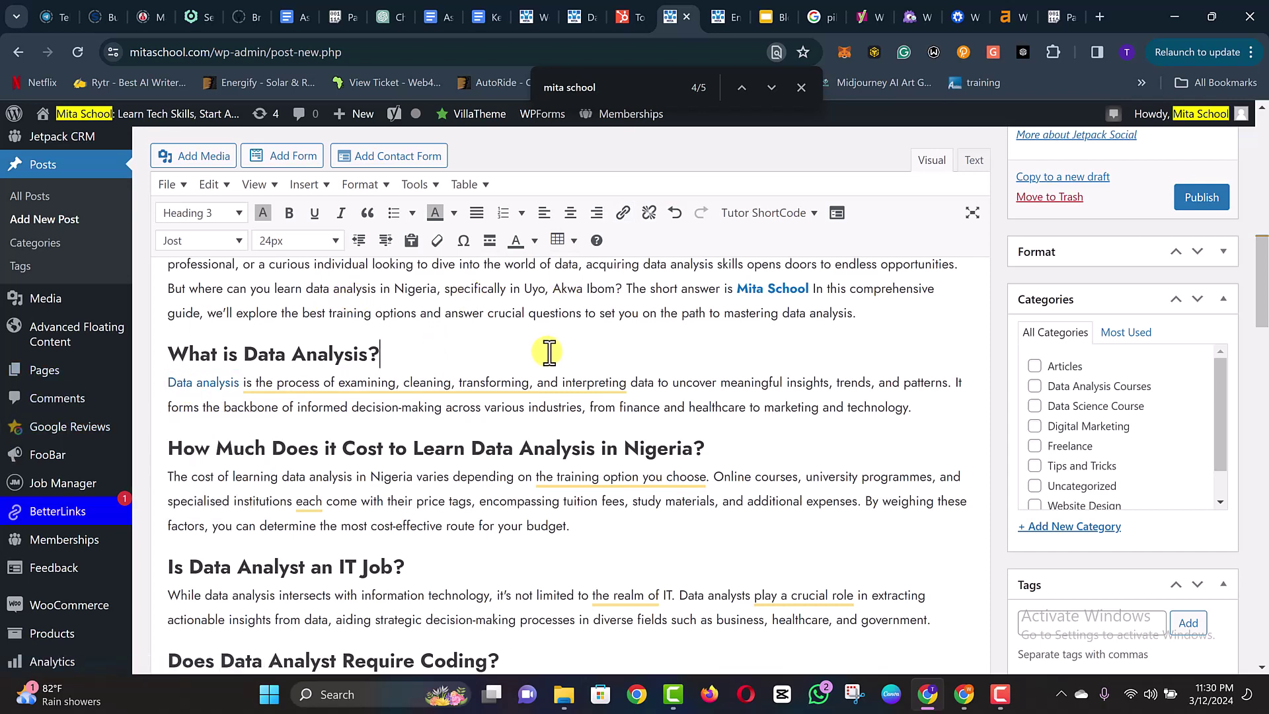
# - Link "Data analysts" in the "Is Data Analyst an IT Job?" paragraph to the copied data analysis training page address
pyautogui.scroll(-1, 502, 350)
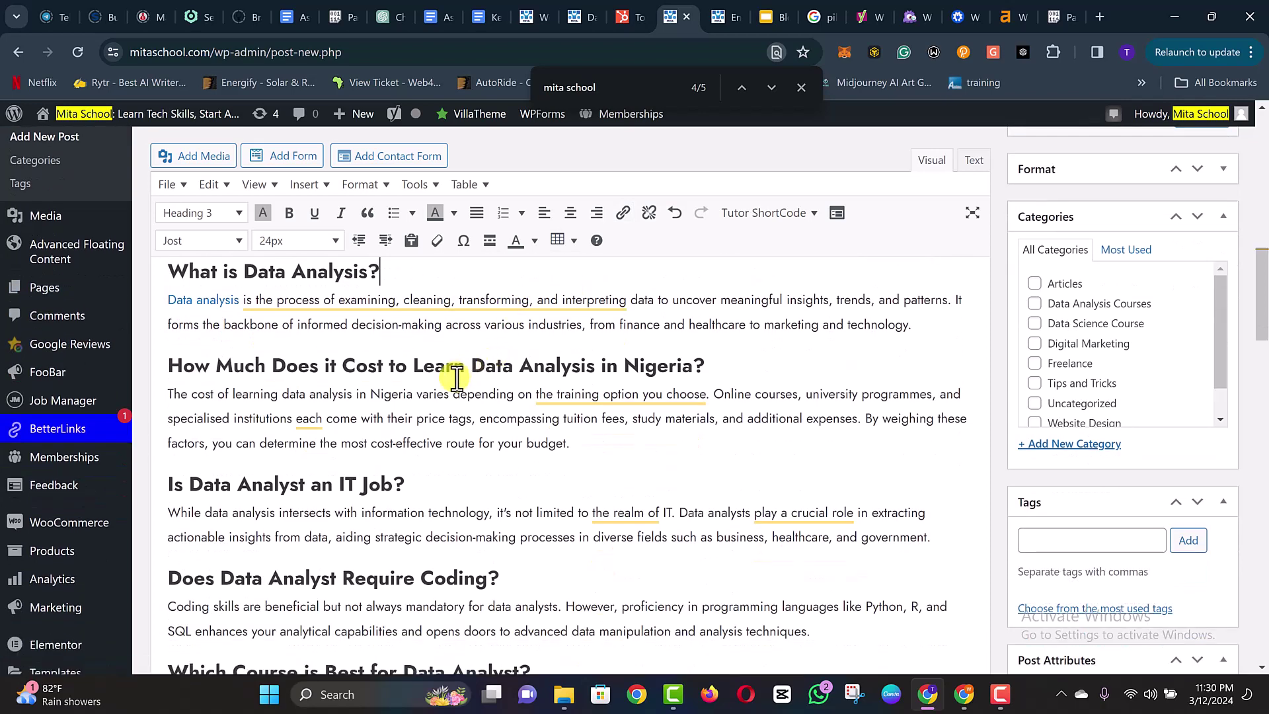
pyautogui.scroll(-1, 456, 378)
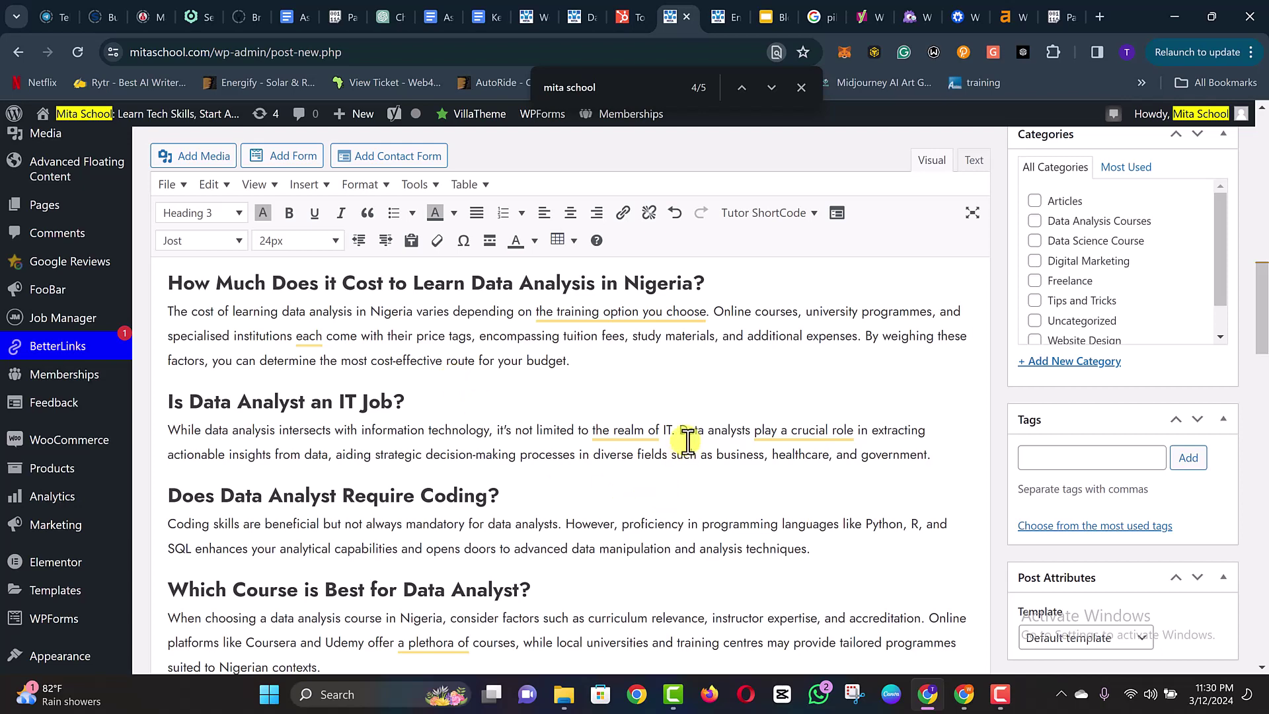
pyautogui.moveTo(683, 430); pyautogui.dragTo(749, 437)
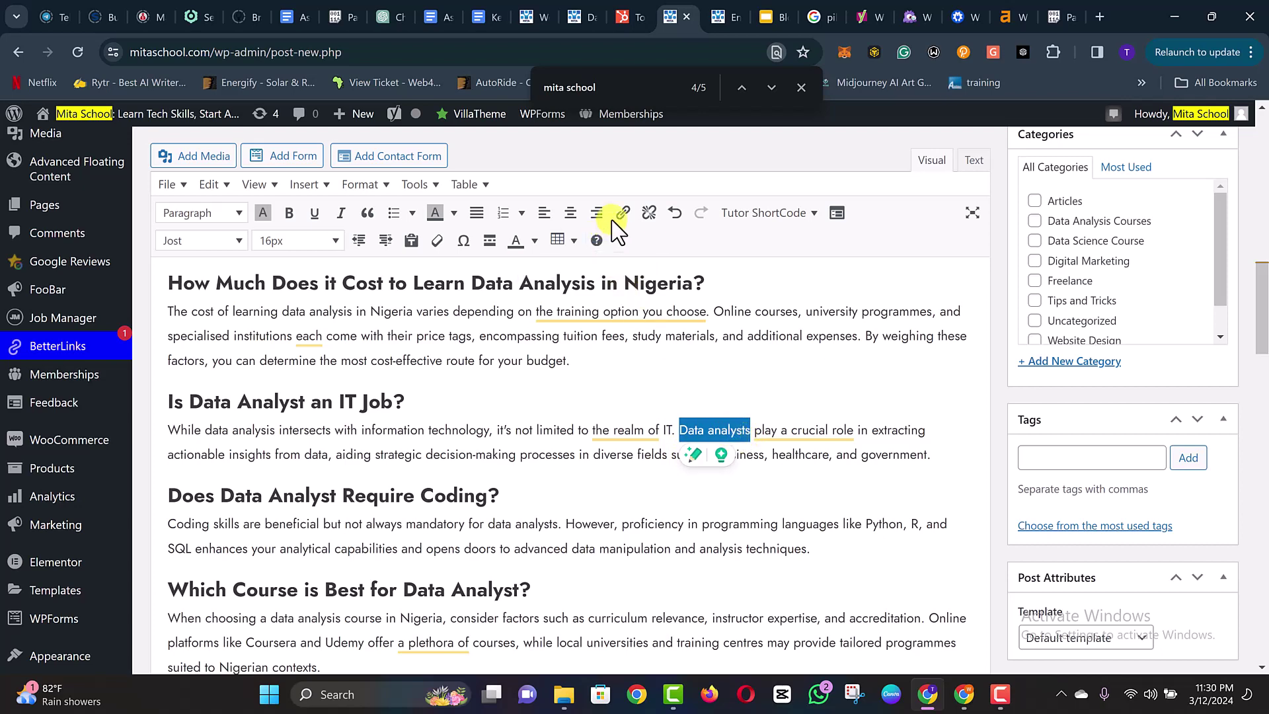
pyautogui.rightClick(707, 432)
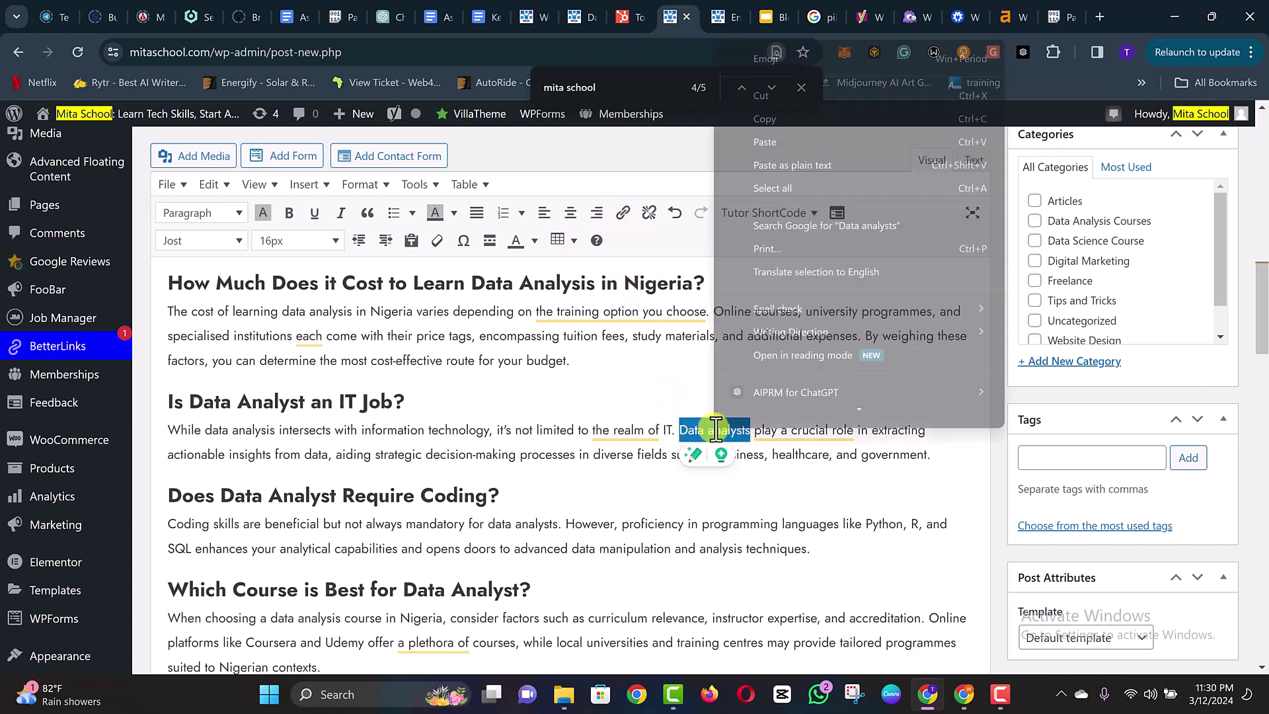
pyautogui.click(775, 160)
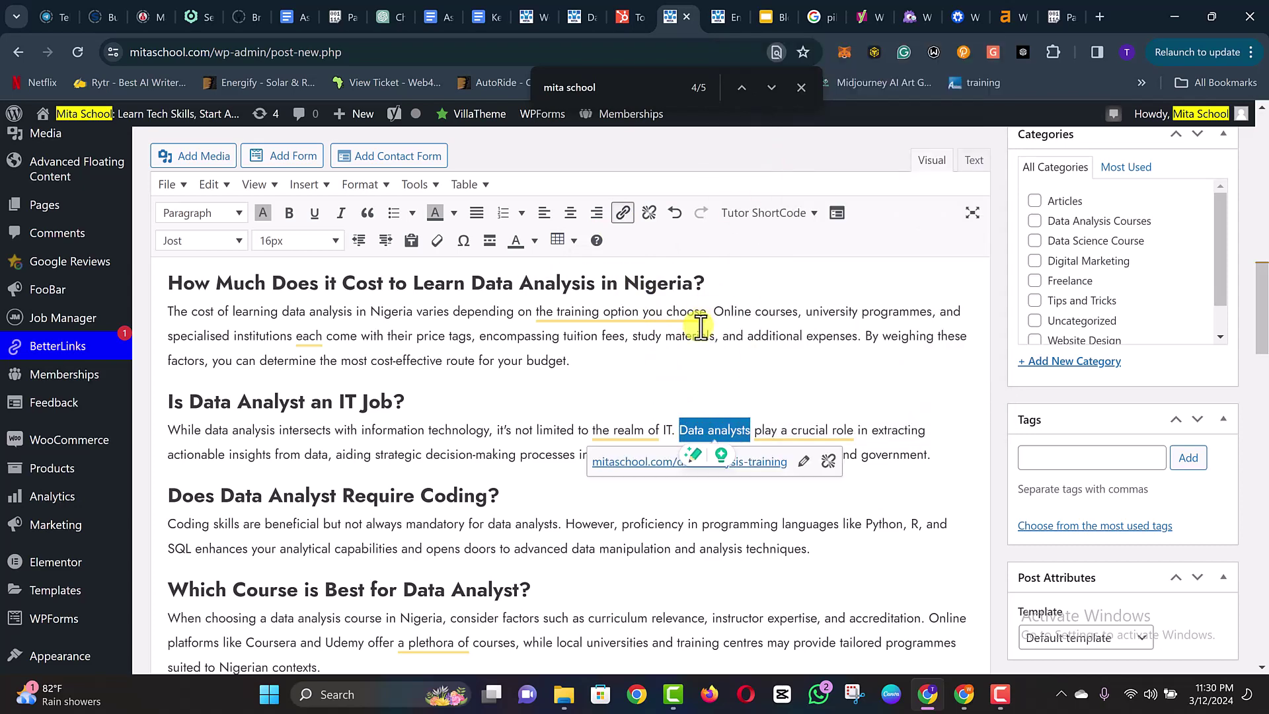
pyautogui.click(604, 382)
# - Replace "or the Data Science Council of America (DASCA)" in the "What Qualifies as a Data Analyst?" paragraph with a comma
pyautogui.scroll(-1, 604, 382)
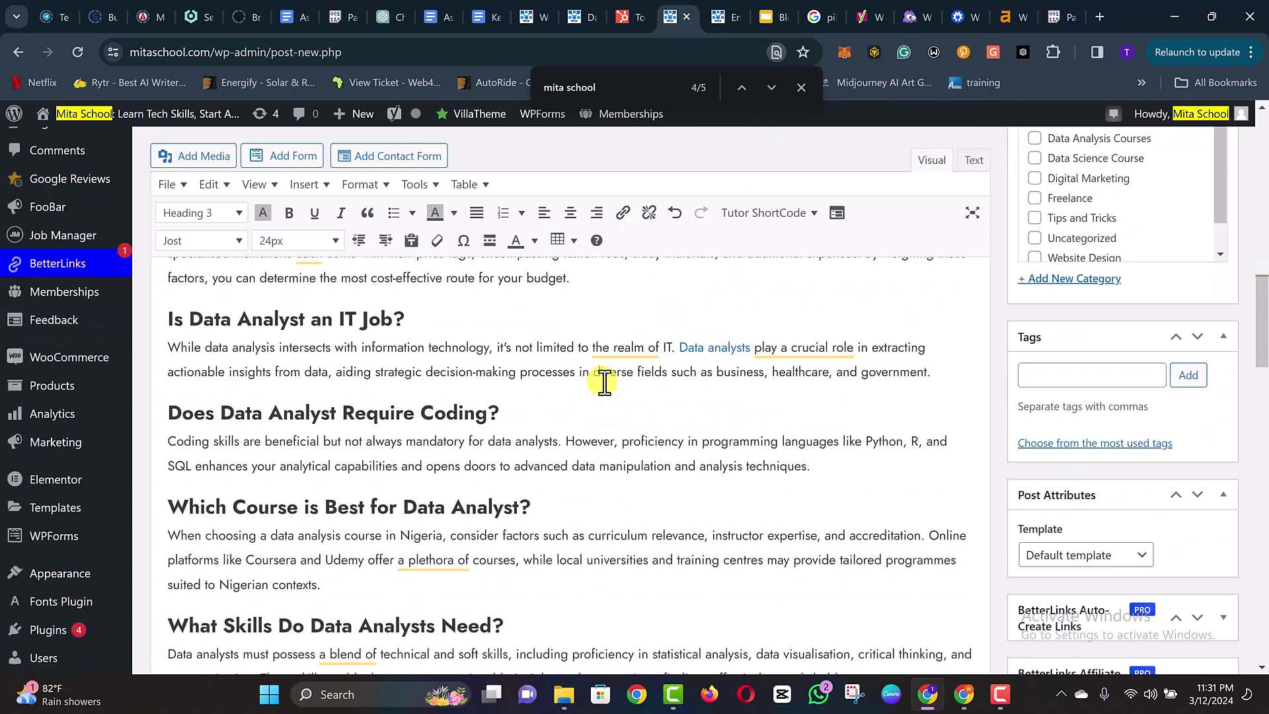
pyautogui.scroll(-2, 604, 382)
pyautogui.scroll(-2, 604, 382)
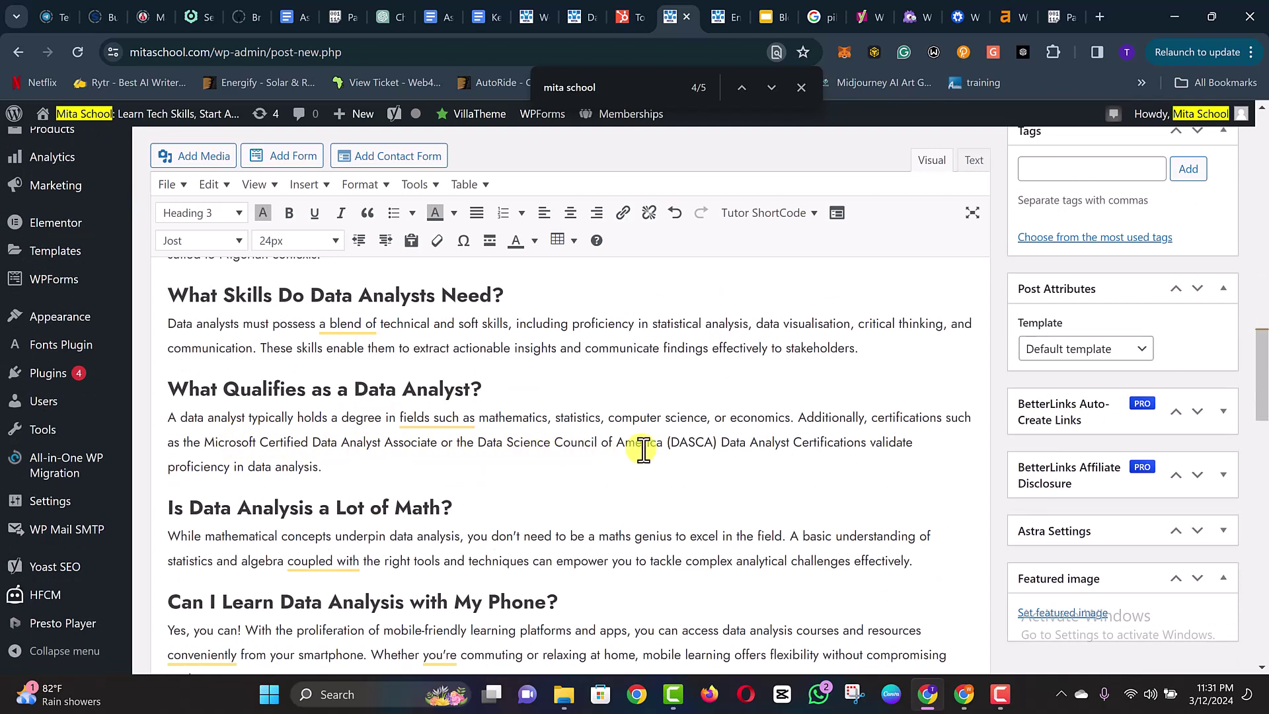
pyautogui.moveTo(441, 443); pyautogui.dragTo(721, 450)
pyautogui.press('BackSpace')
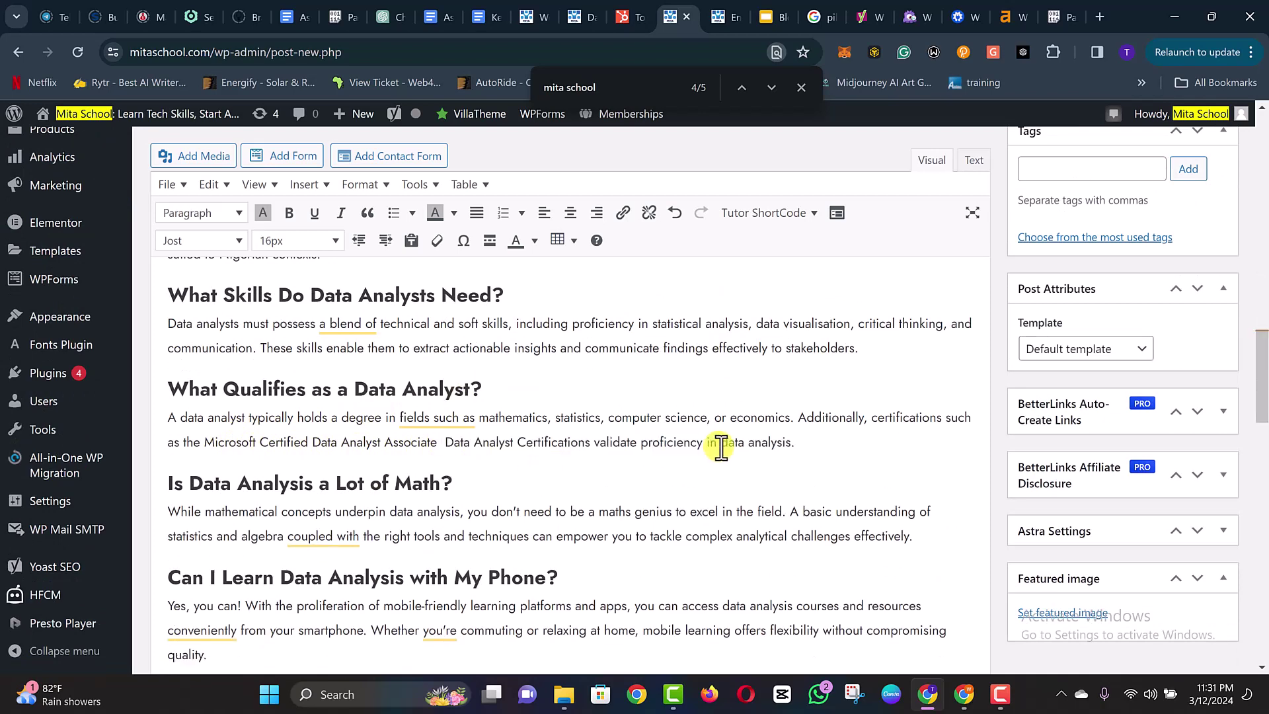
pyautogui.write(',')
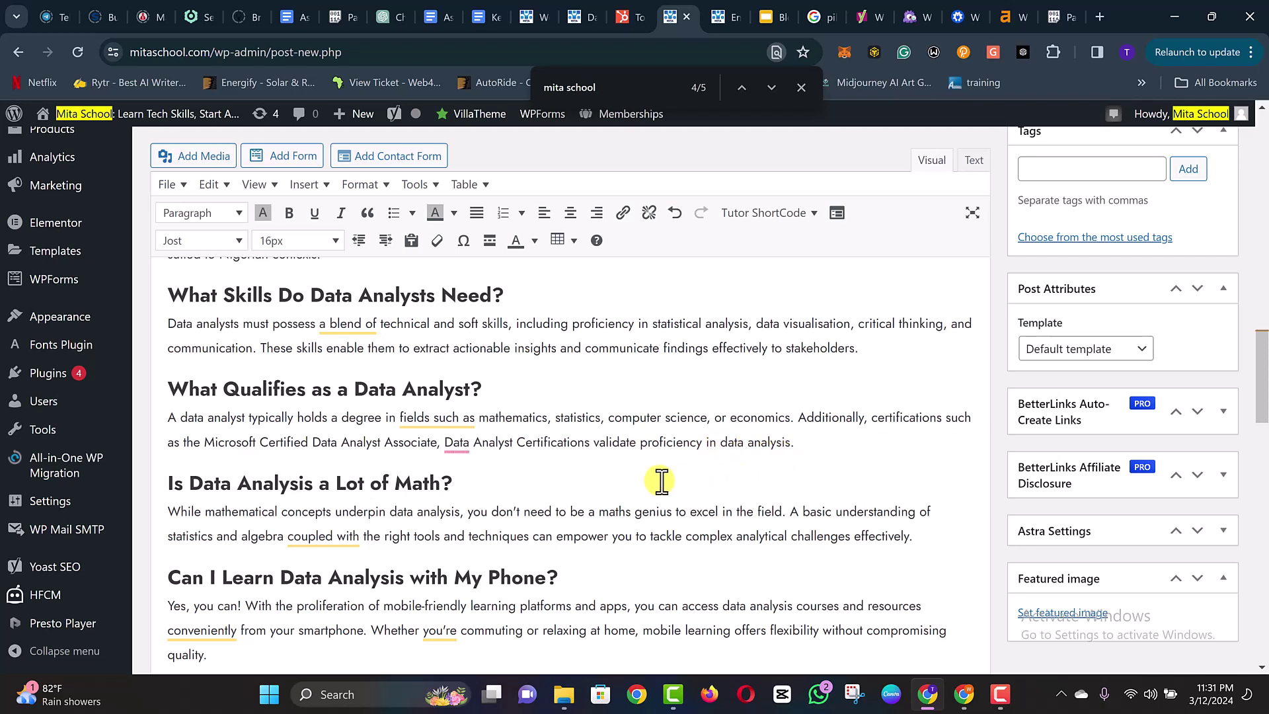
# - Apply the Grammarly suggestion that adds "and" before "Data Analyst Certifications" in the qualifications paragraph
pyautogui.scroll(-1, 576, 435)
pyautogui.scroll(-1, 576, 434)
pyautogui.moveTo(456, 361)
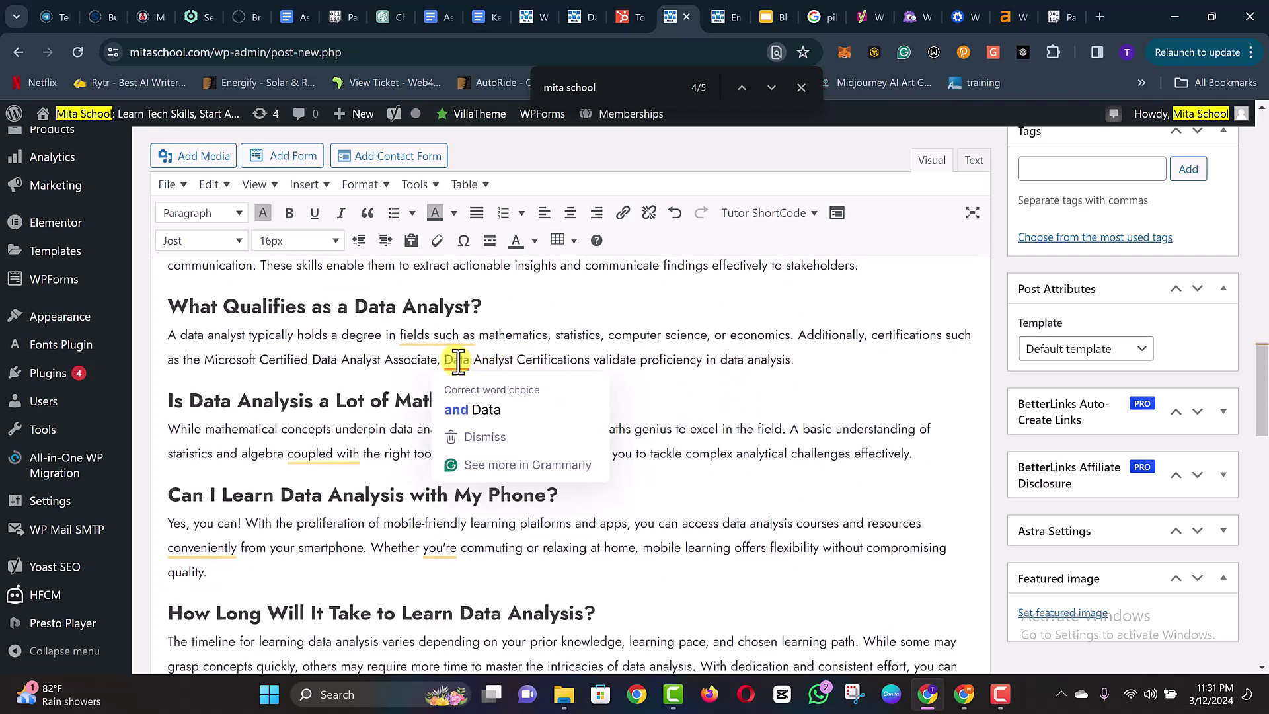
pyautogui.click(473, 410)
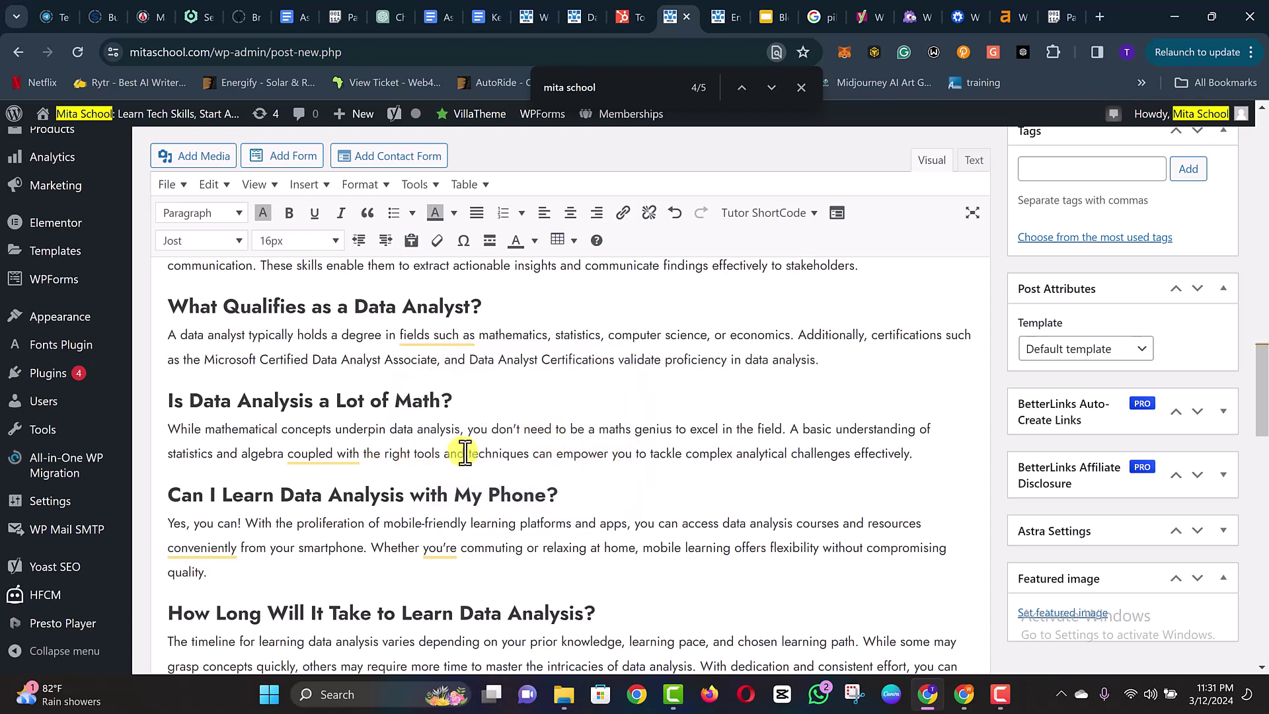
pyautogui.scroll(-1, 607, 434)
pyautogui.scroll(-3, 607, 434)
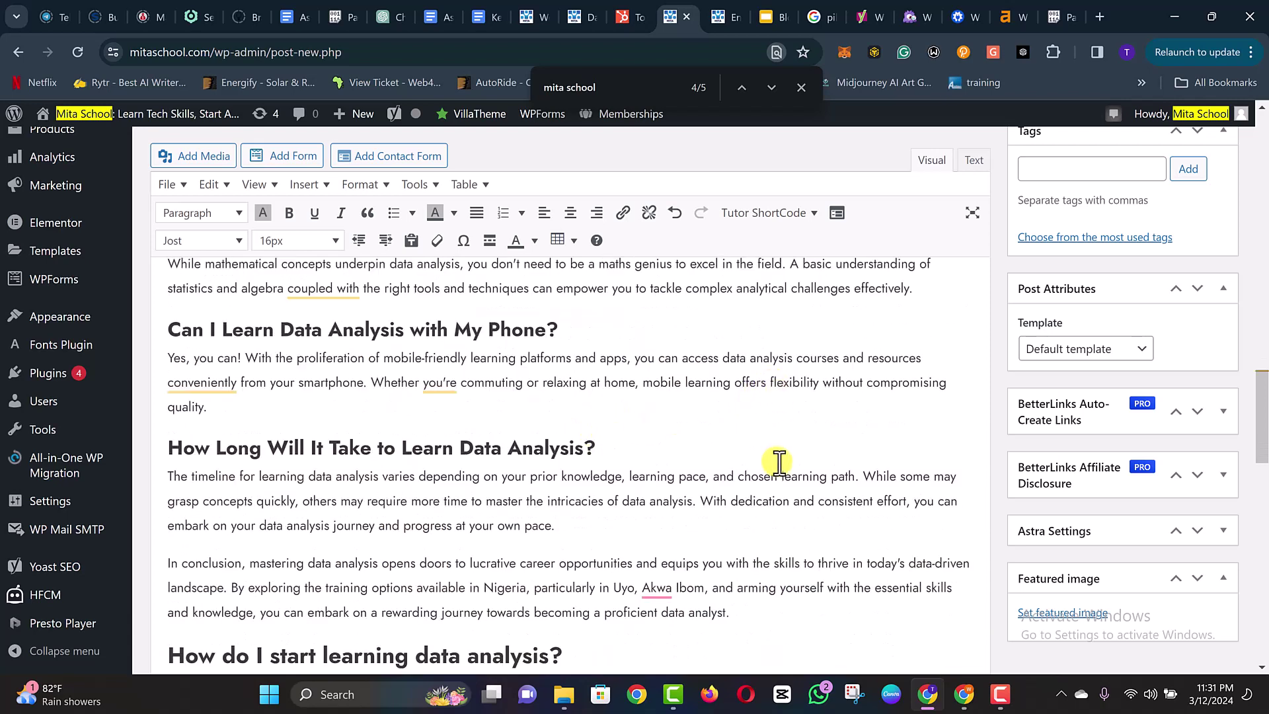
pyautogui.scroll(-4, 603, 510)
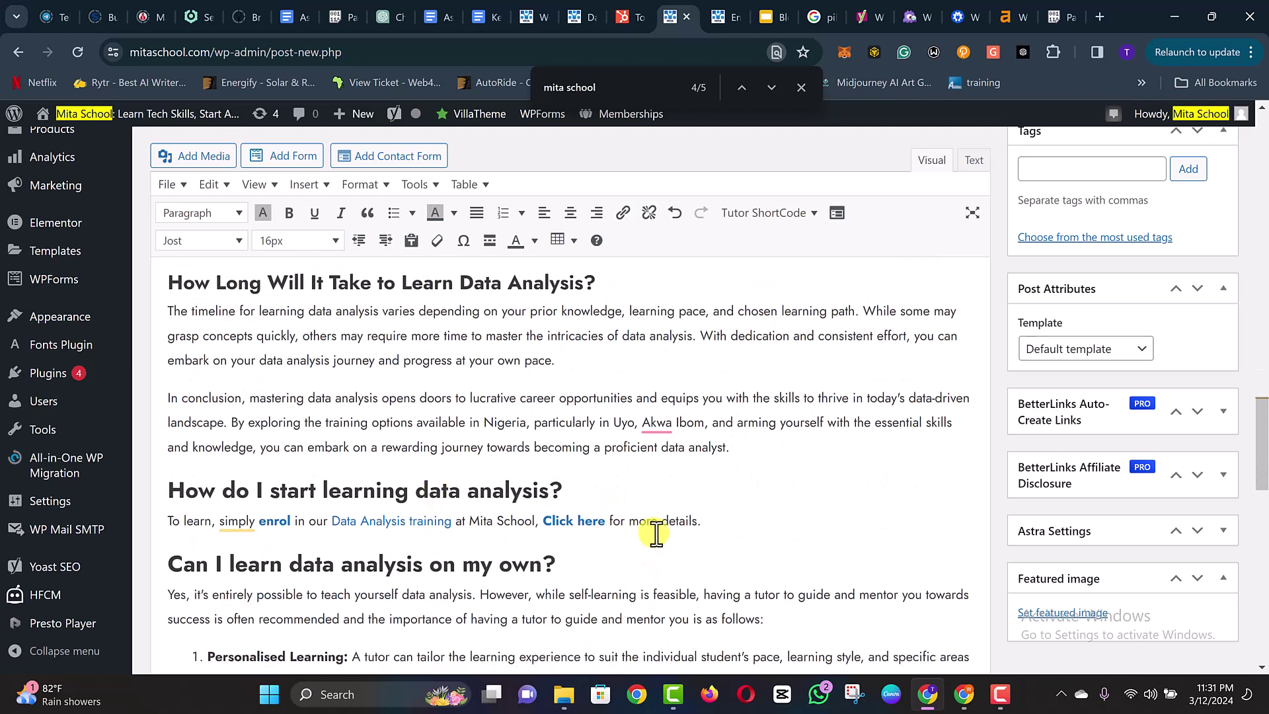
pyautogui.click(552, 399)
pyautogui.moveTo(622, 423); pyautogui.dragTo(704, 423)
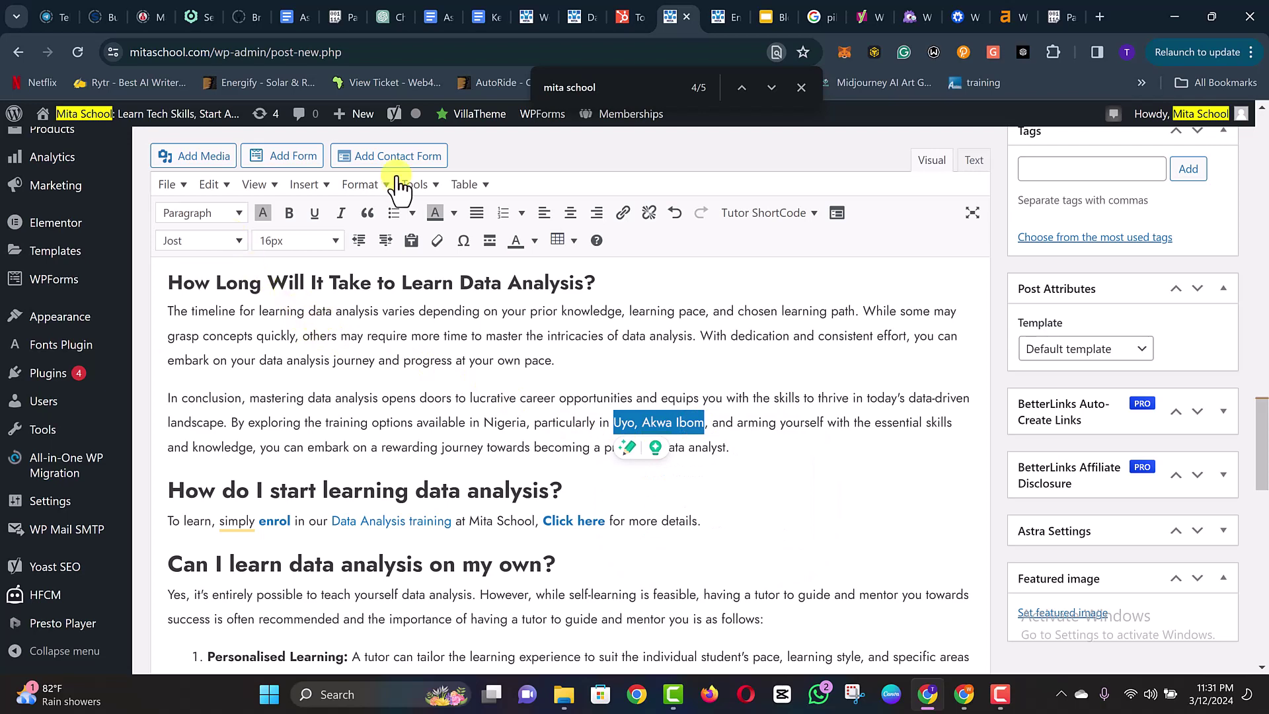
pyautogui.click(402, 52)
pyautogui.click(402, 52)
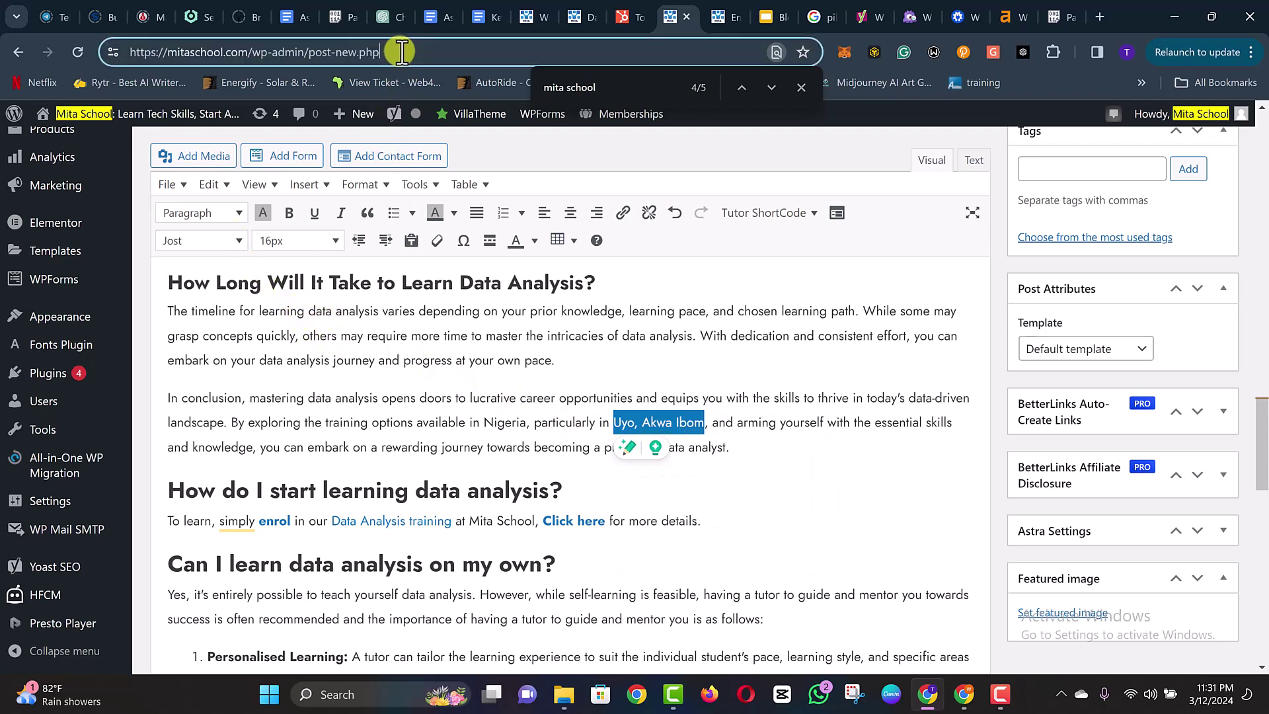
pyautogui.write('https://mitaschool.com/data-analysis-training/')
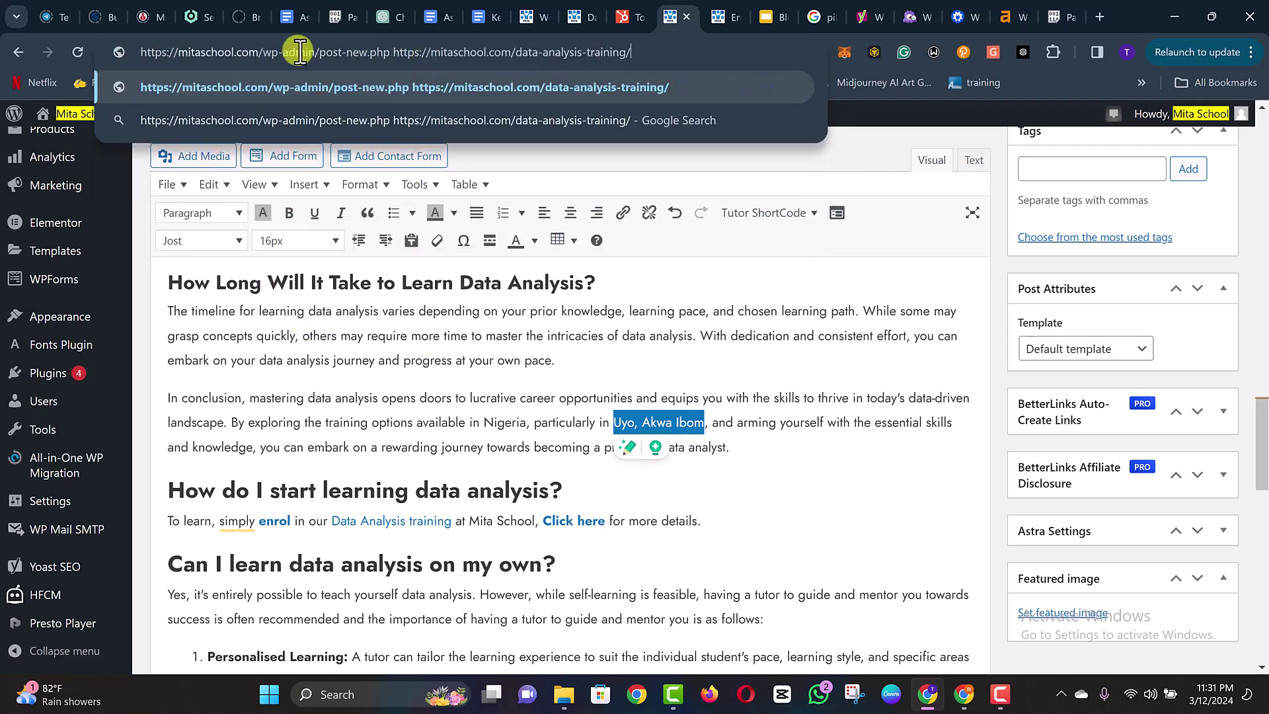
pyautogui.moveTo(262, 52); pyautogui.dragTo(62, 48)
pyautogui.hotkey('ctrl', 'c')
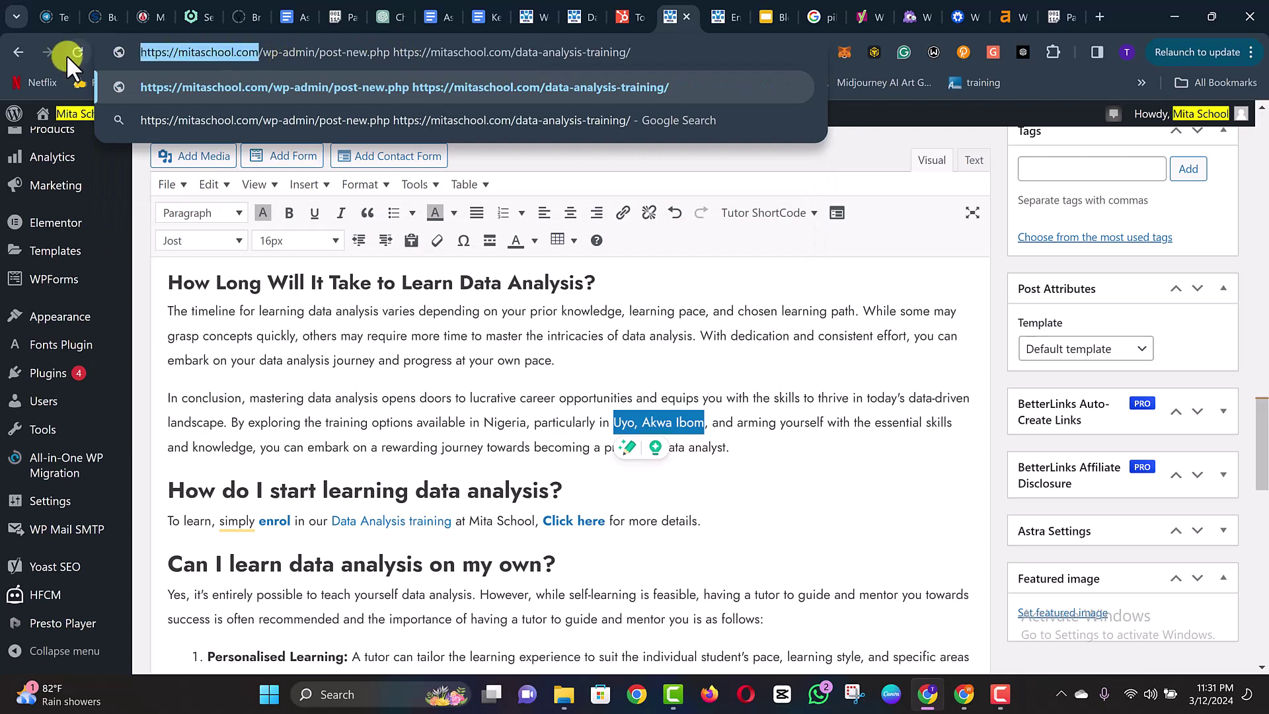
pyautogui.press('BackSpace')
pyautogui.rightClick(681, 423)
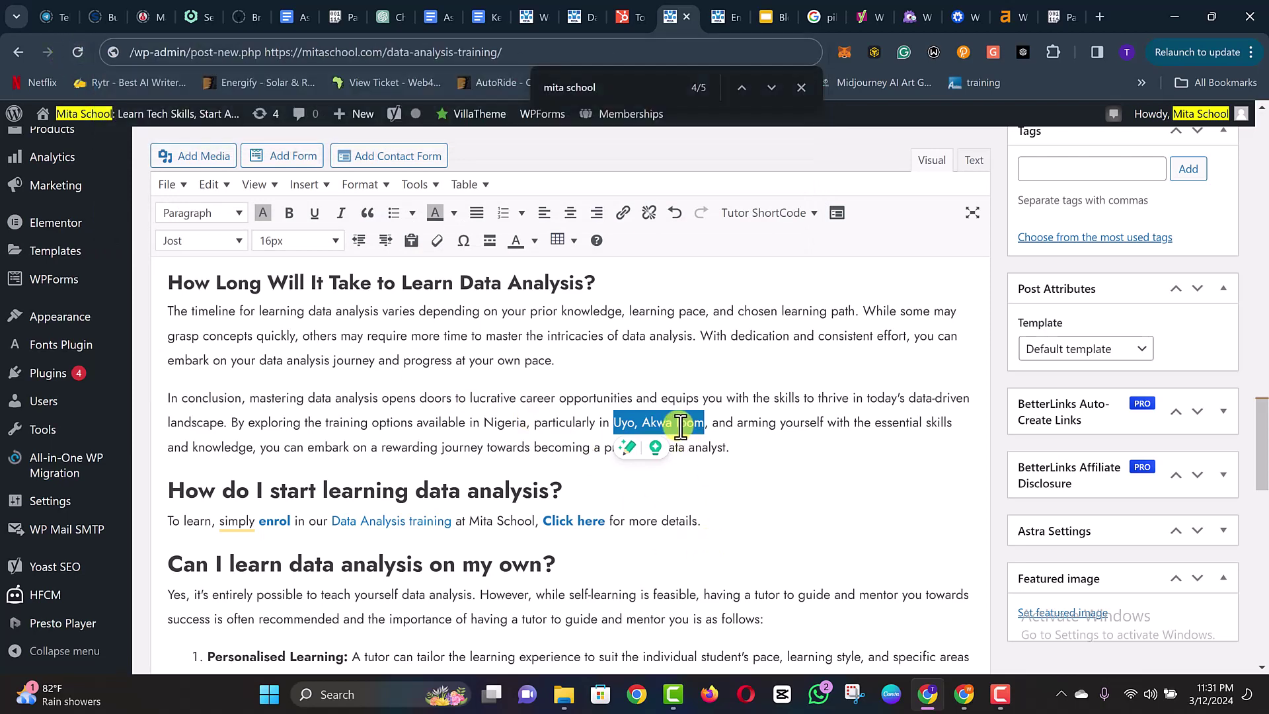
pyautogui.click(729, 159)
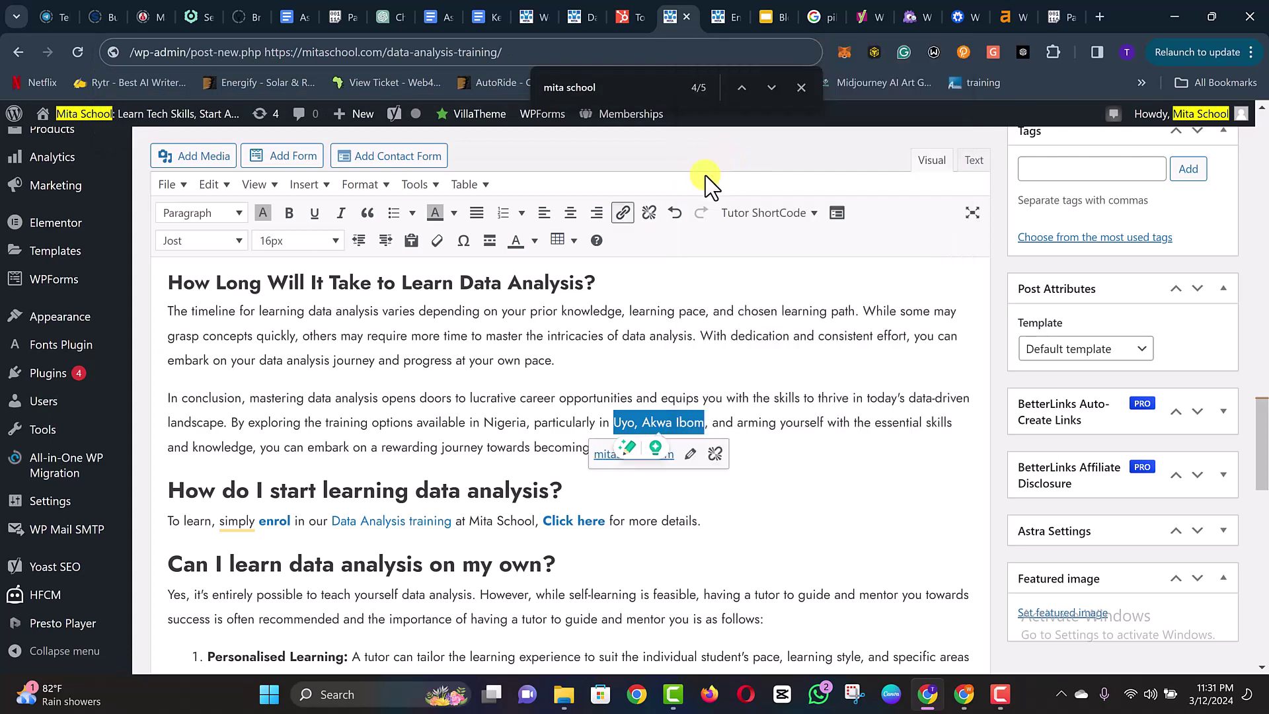
pyautogui.click(407, 423)
pyautogui.doubleClick(506, 423)
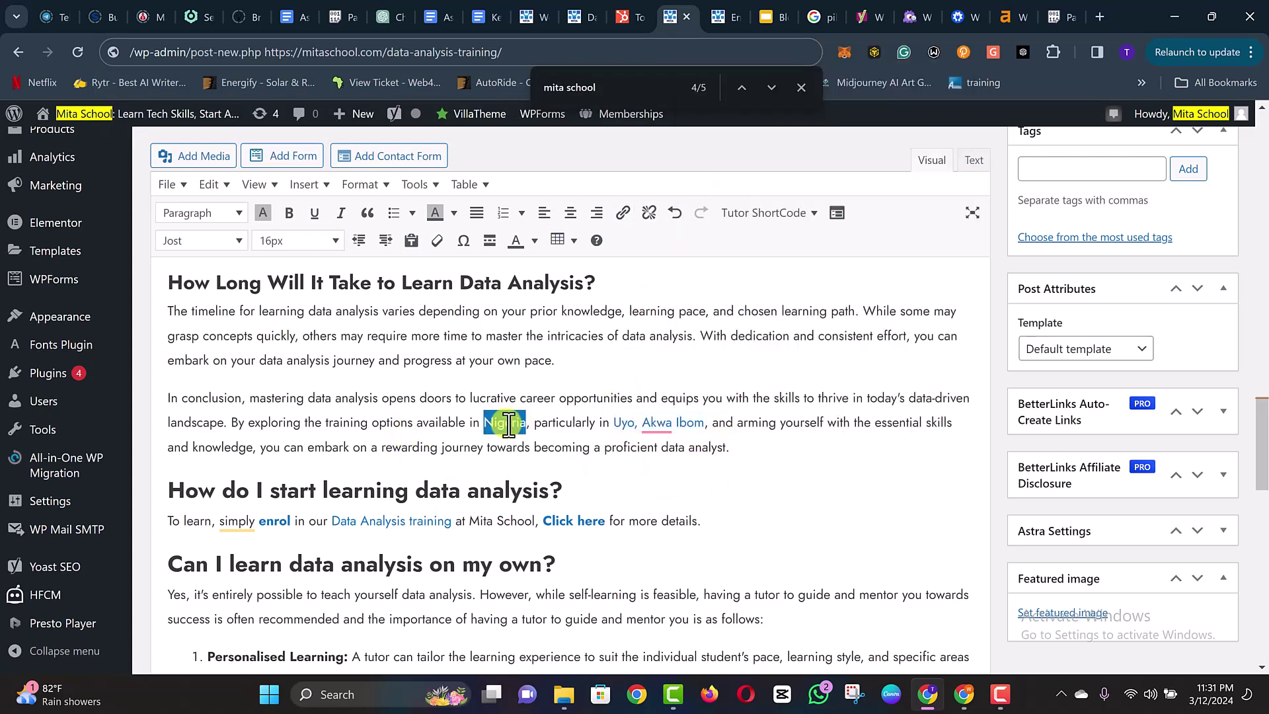
pyautogui.click(623, 212)
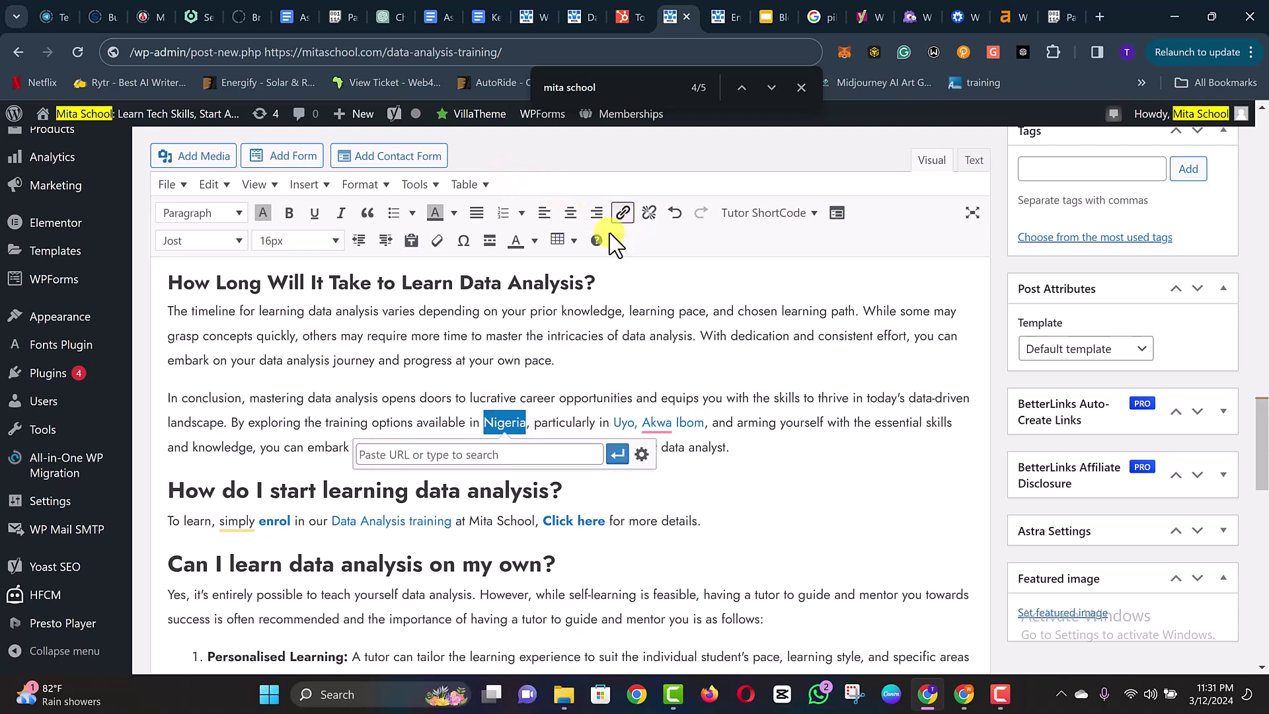
pyautogui.hotkey('ctrl', 'v')
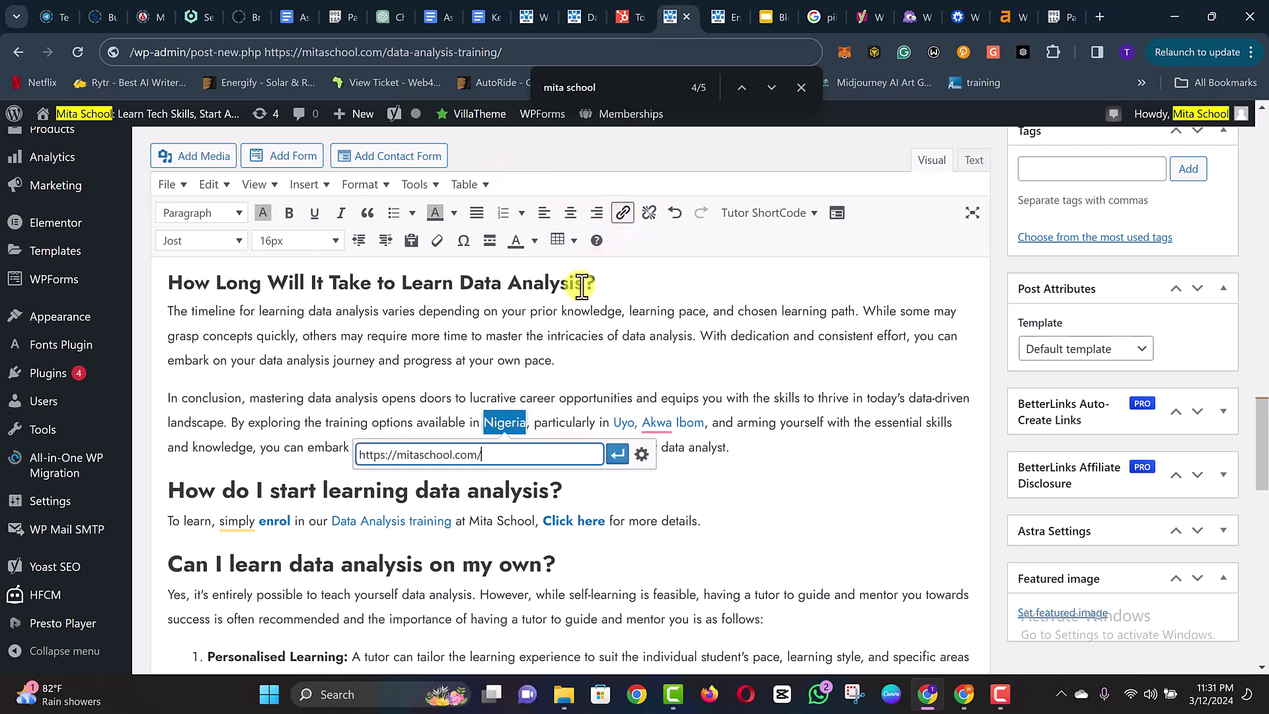
pyautogui.click(617, 454)
pyautogui.click(371, 464)
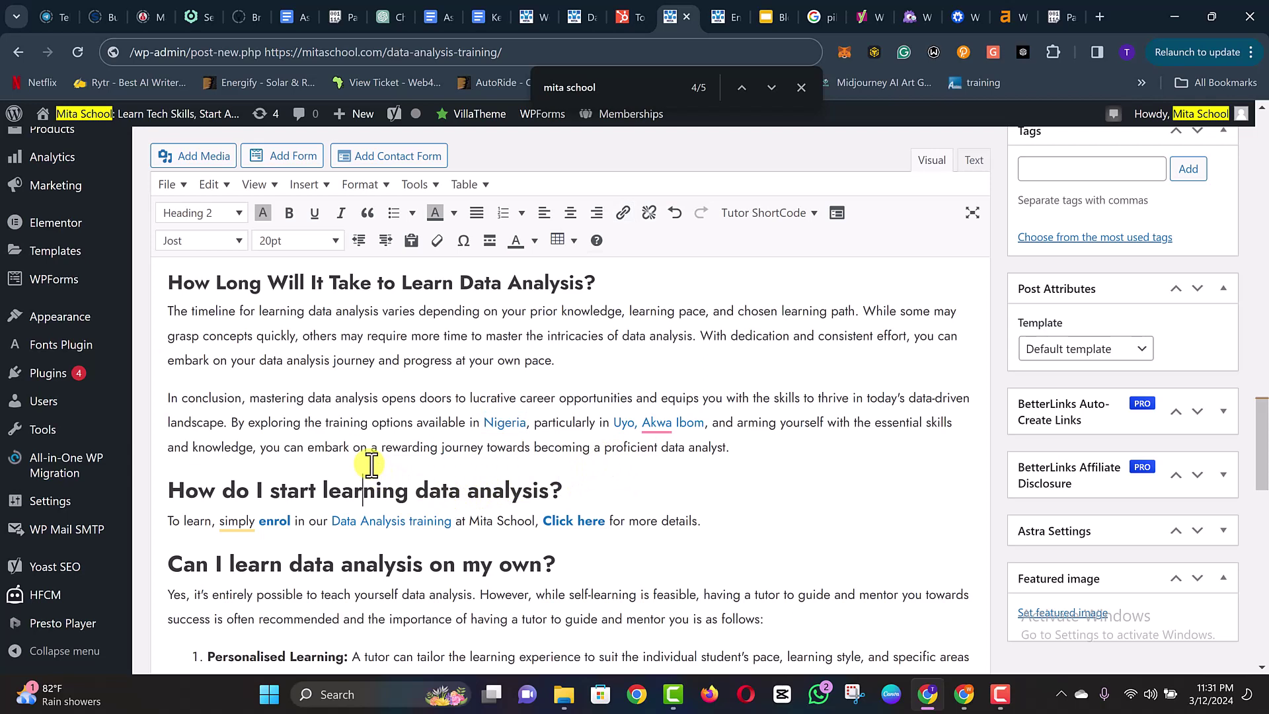
pyautogui.scroll(-2, 708, 489)
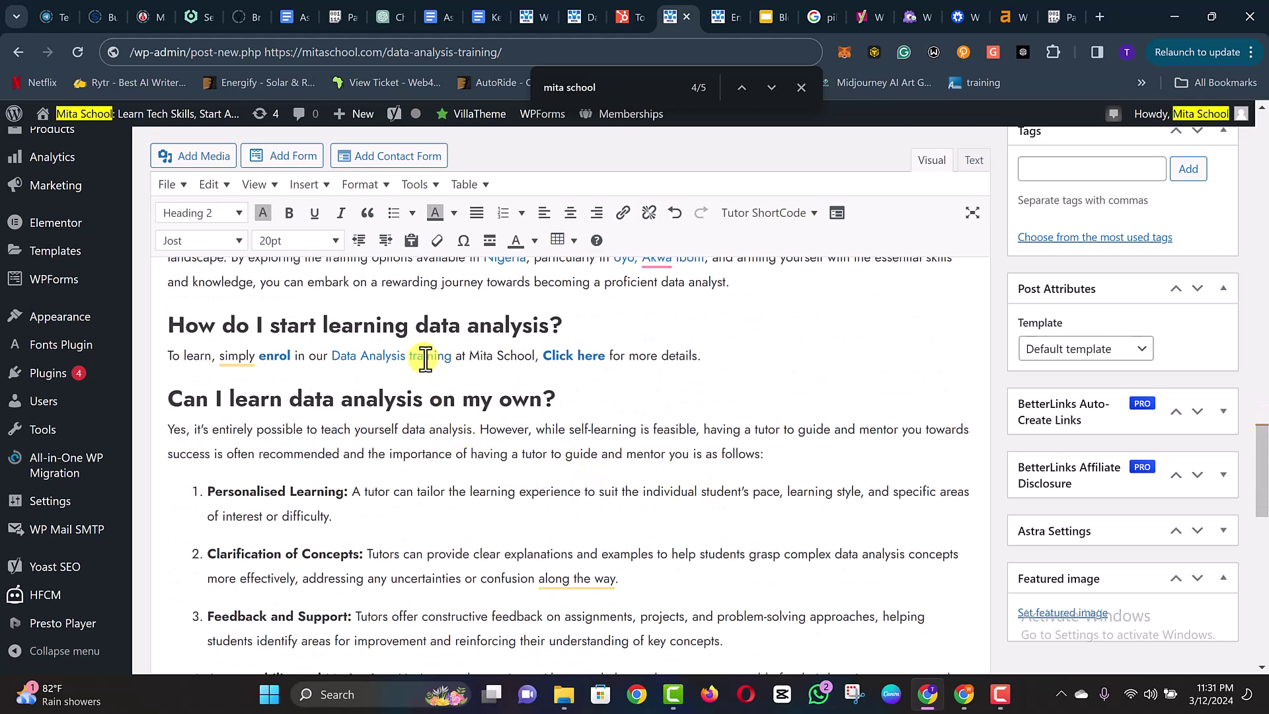
pyautogui.scroll(-1, 661, 548)
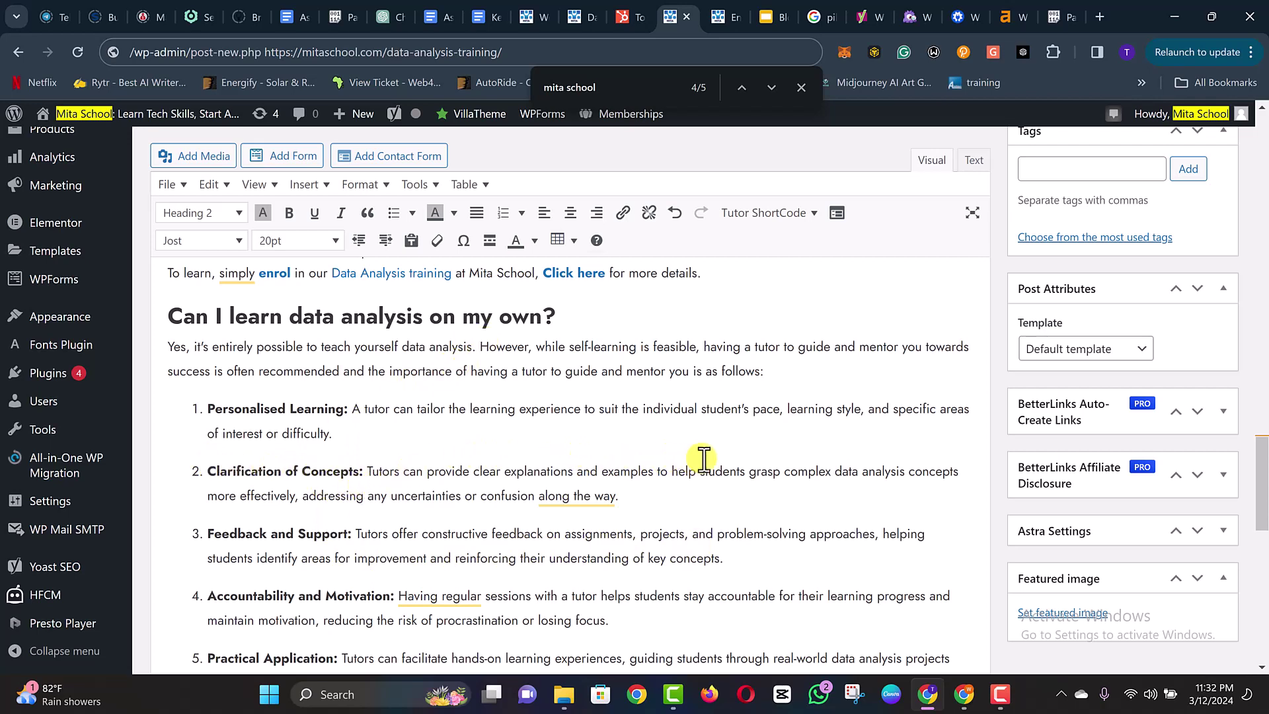
pyautogui.scroll(-1, 700, 459)
pyautogui.scroll(-4, 705, 458)
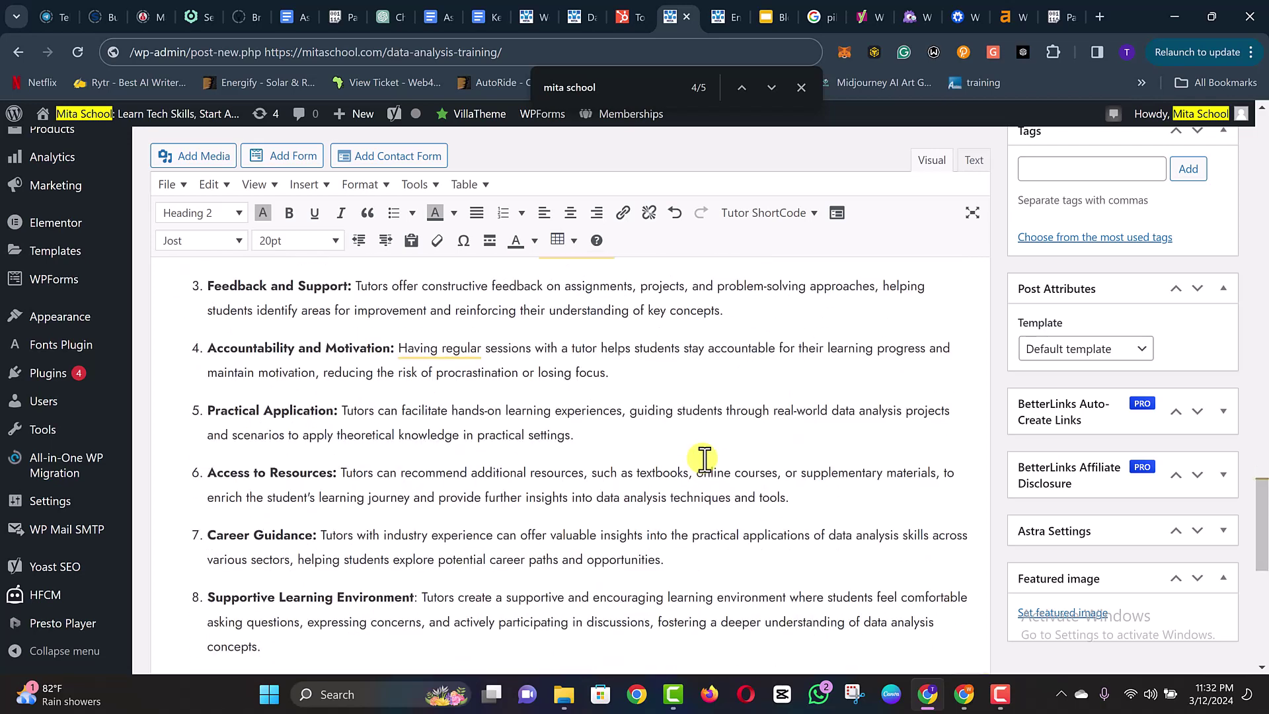
pyautogui.scroll(-2, 705, 458)
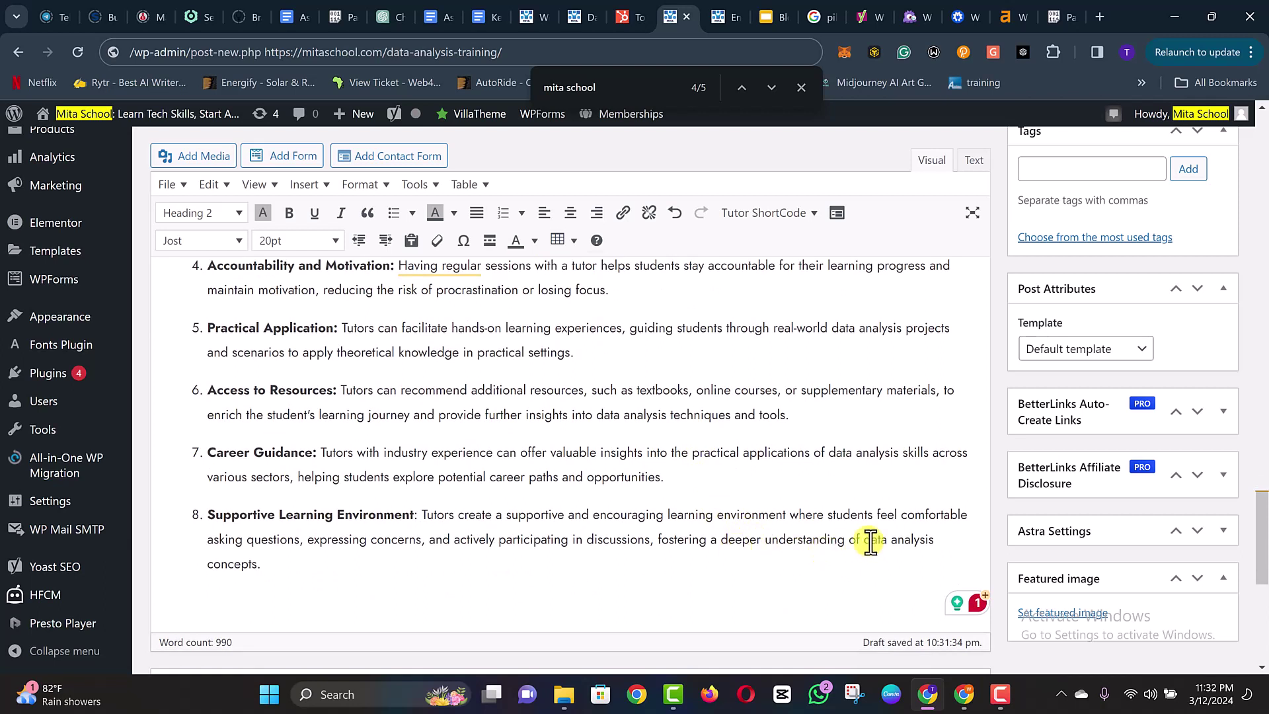
pyautogui.moveTo(867, 541); pyautogui.dragTo(260, 570)
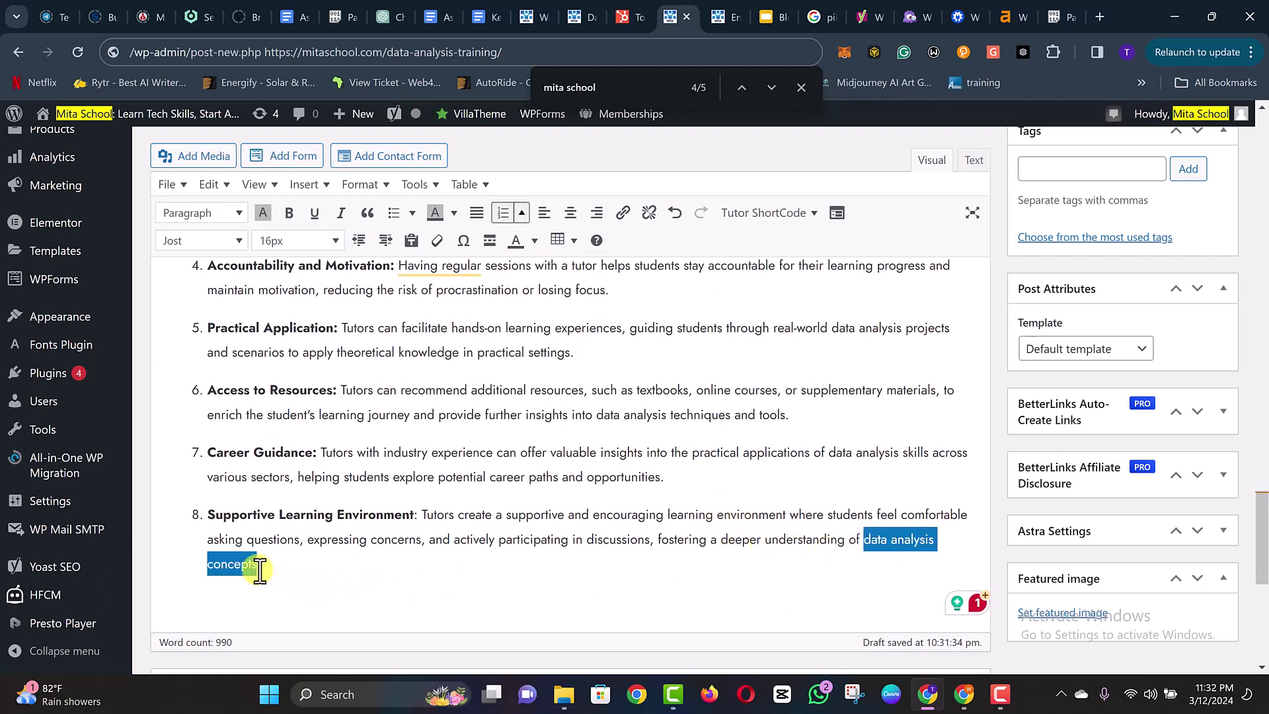
pyautogui.click(622, 213)
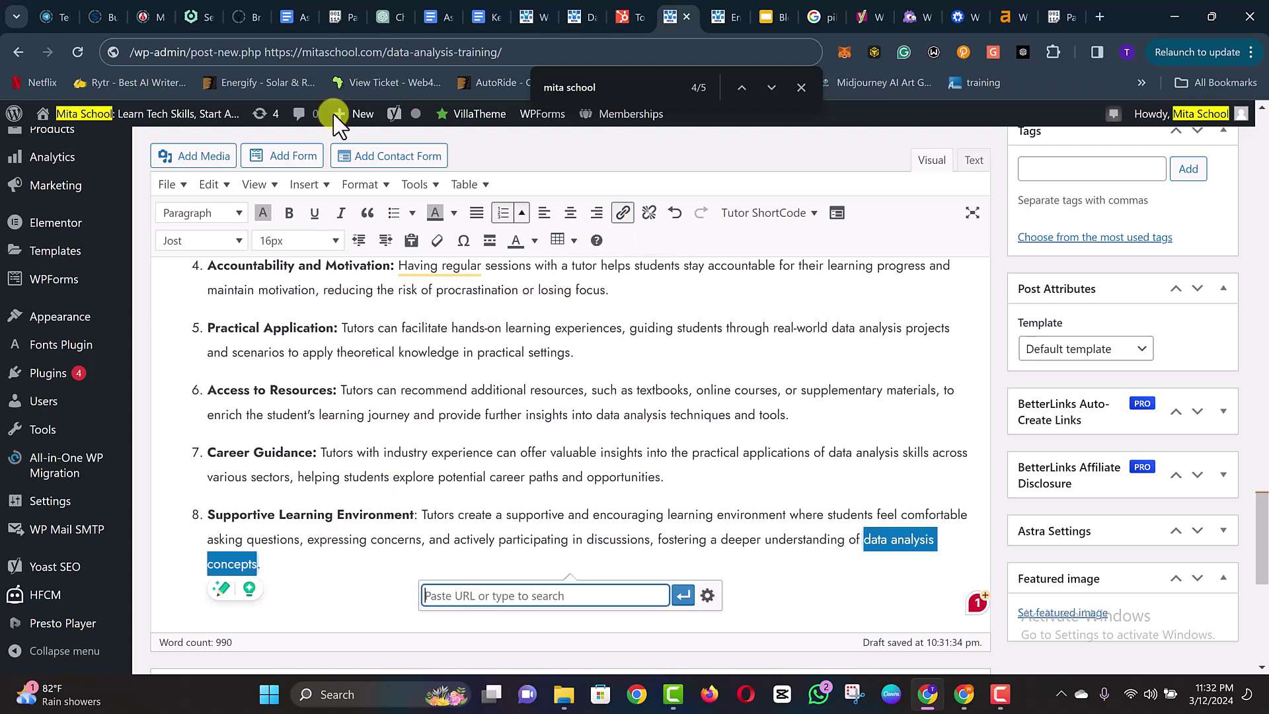
pyautogui.moveTo(268, 58); pyautogui.dragTo(541, 72)
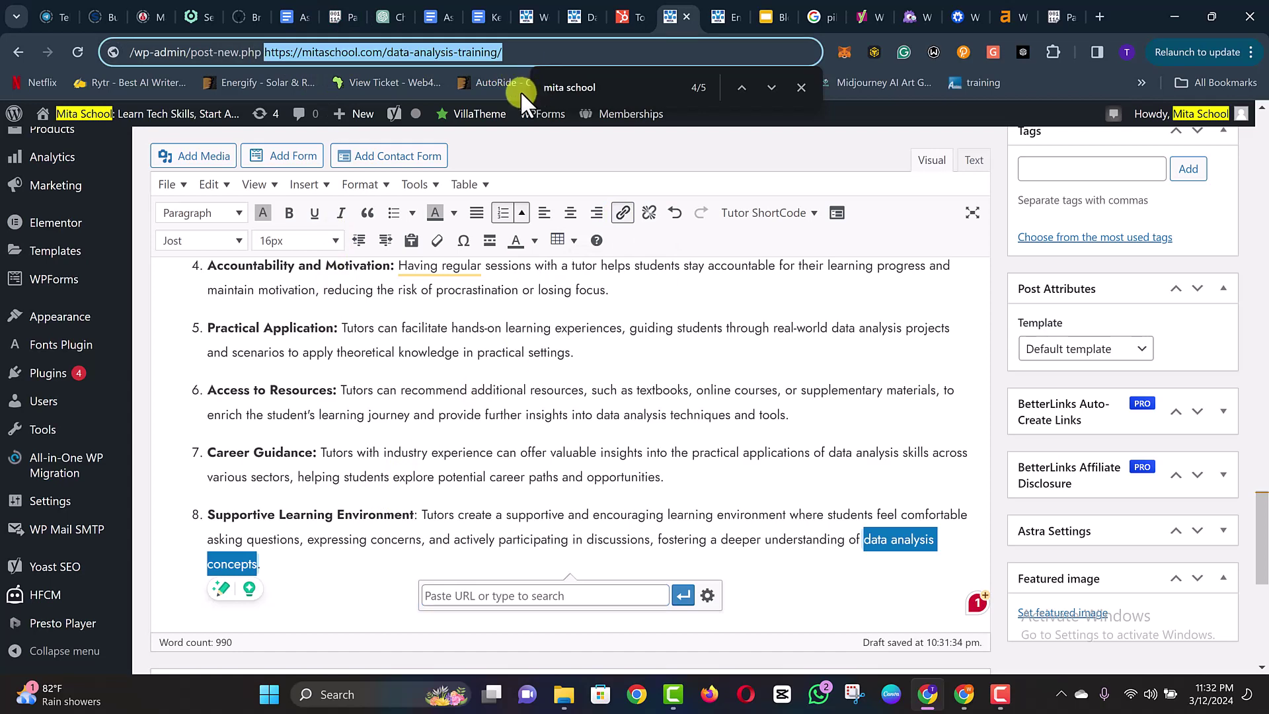
pyautogui.hotkey('ctrl', 'x')
pyautogui.click(600, 596)
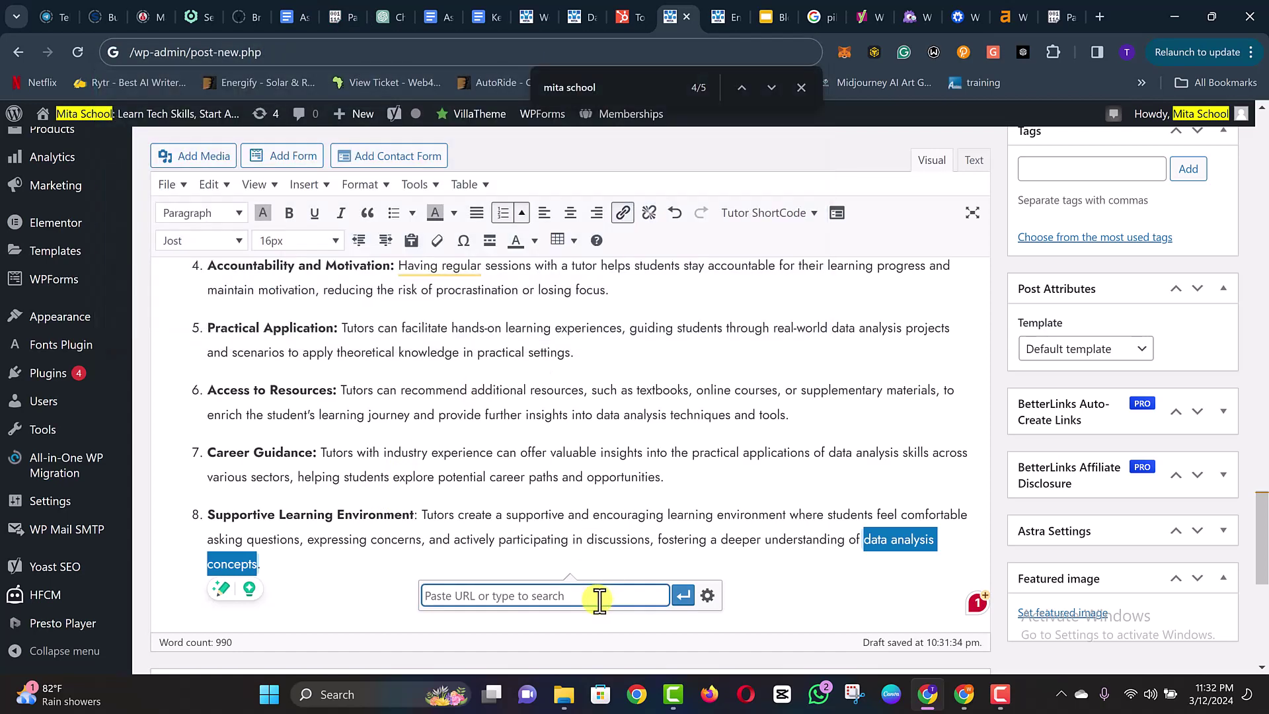
pyautogui.hotkey('ctrl', 'v')
pyautogui.click(682, 598)
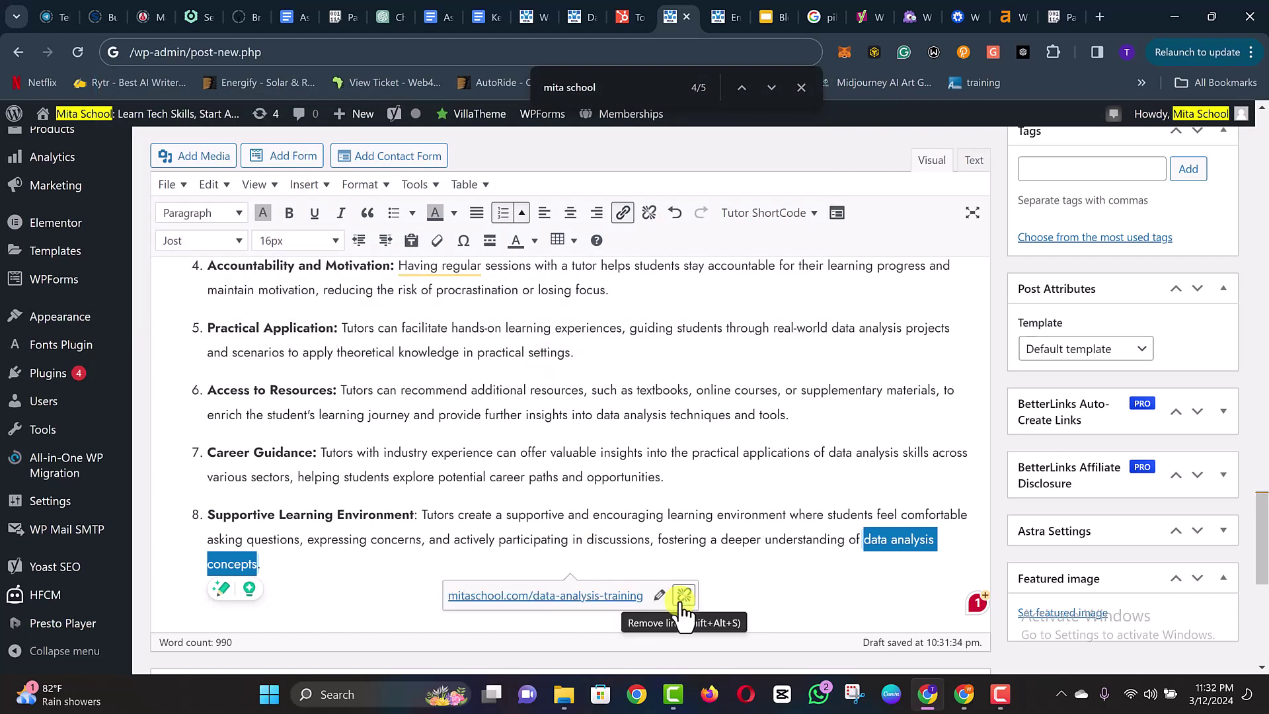
pyautogui.click(592, 482)
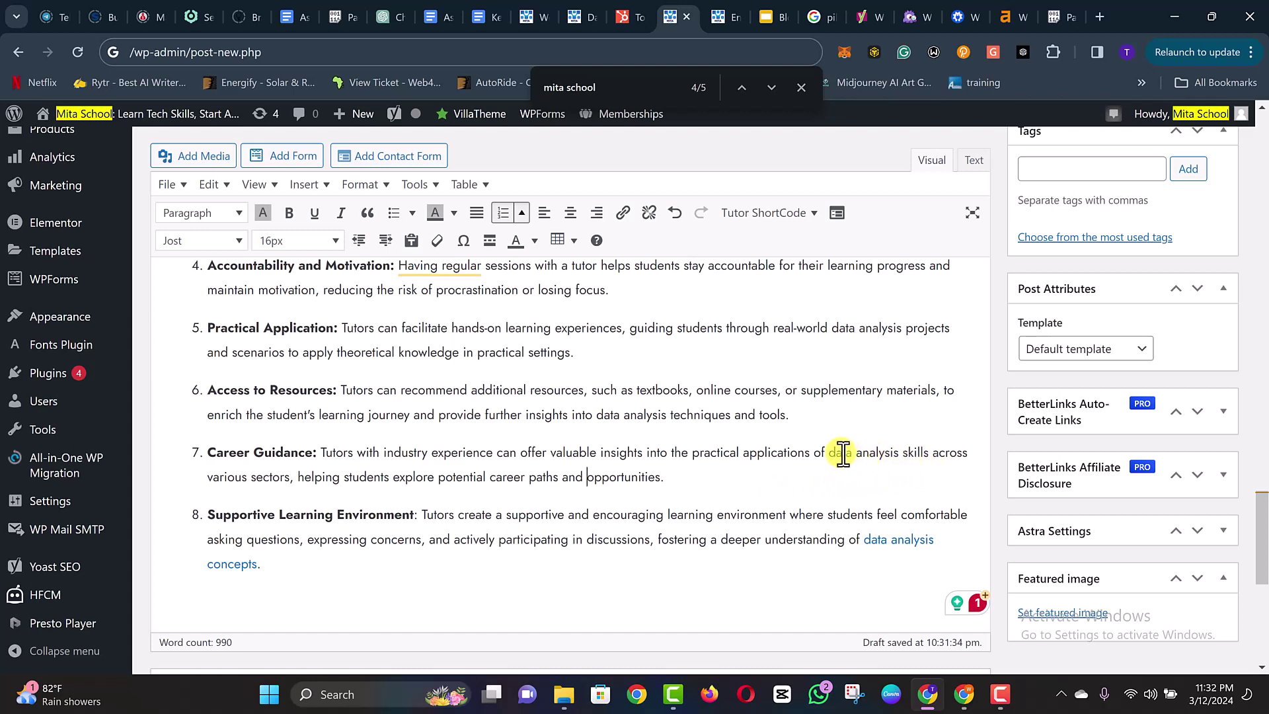
pyautogui.moveTo(830, 454); pyautogui.dragTo(929, 454)
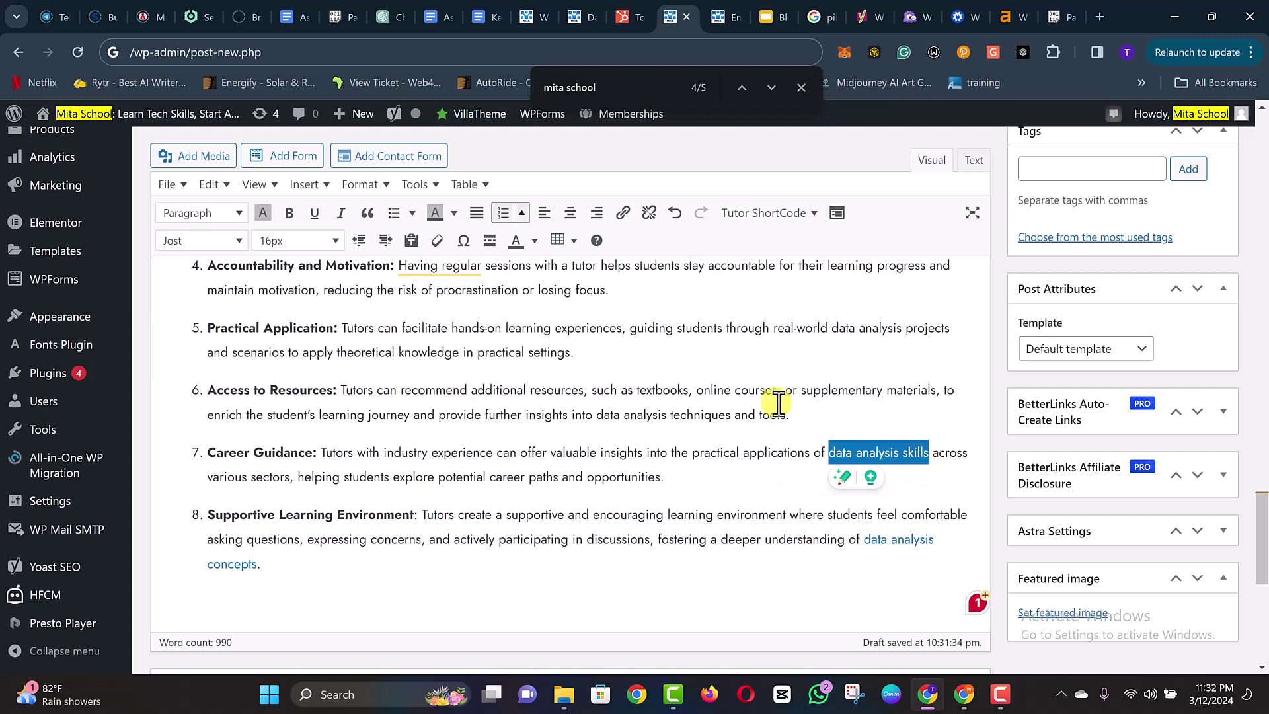
pyautogui.click(624, 213)
pyautogui.hotkey('ctrl', 'v')
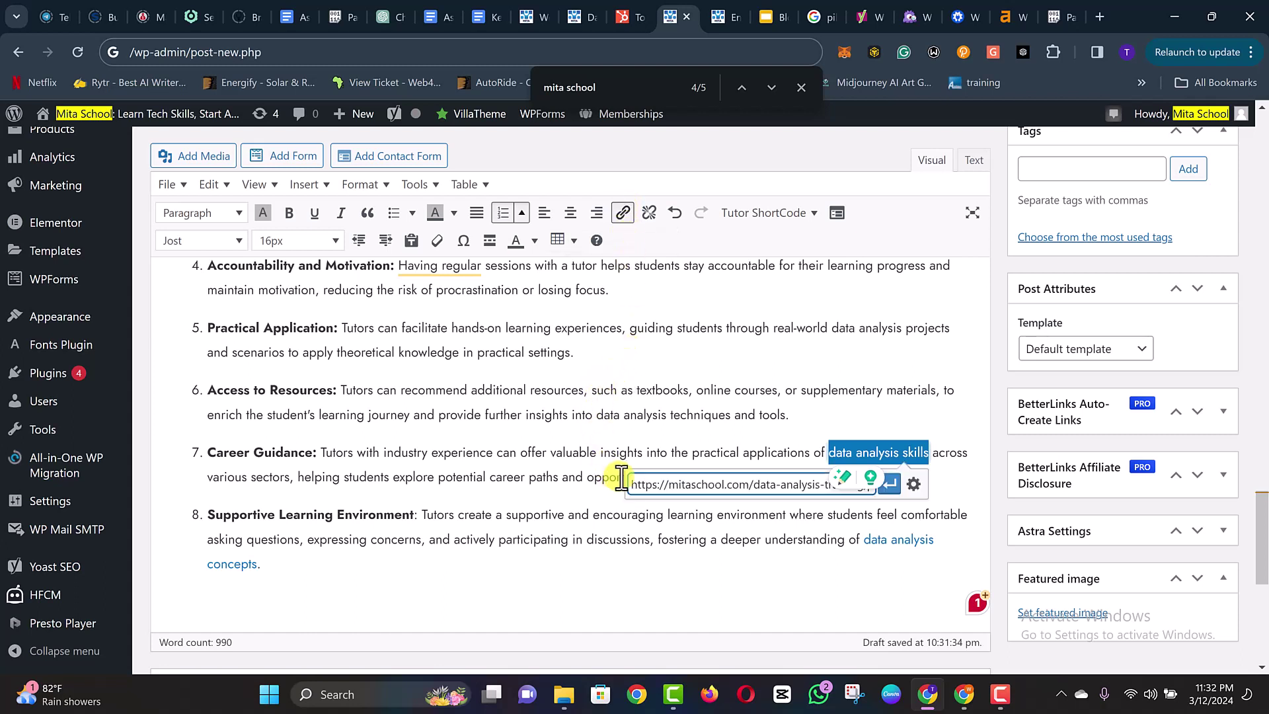
pyautogui.click(890, 485)
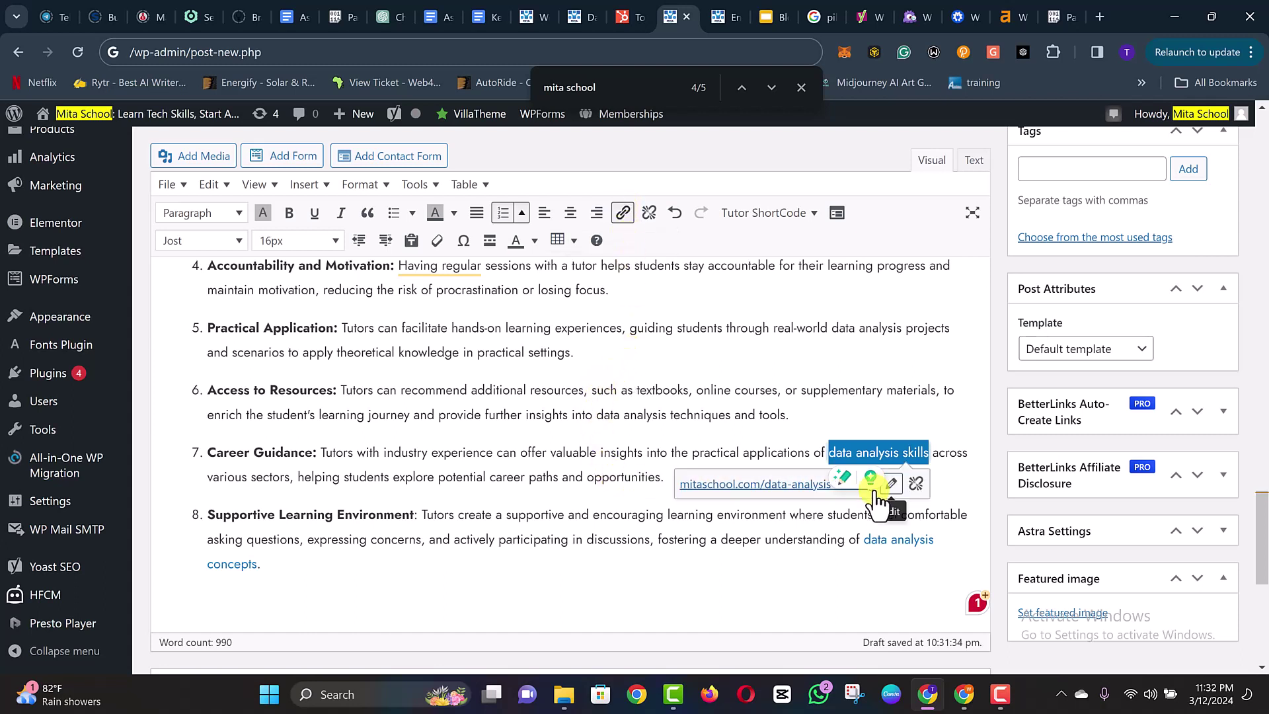
pyautogui.click(647, 453)
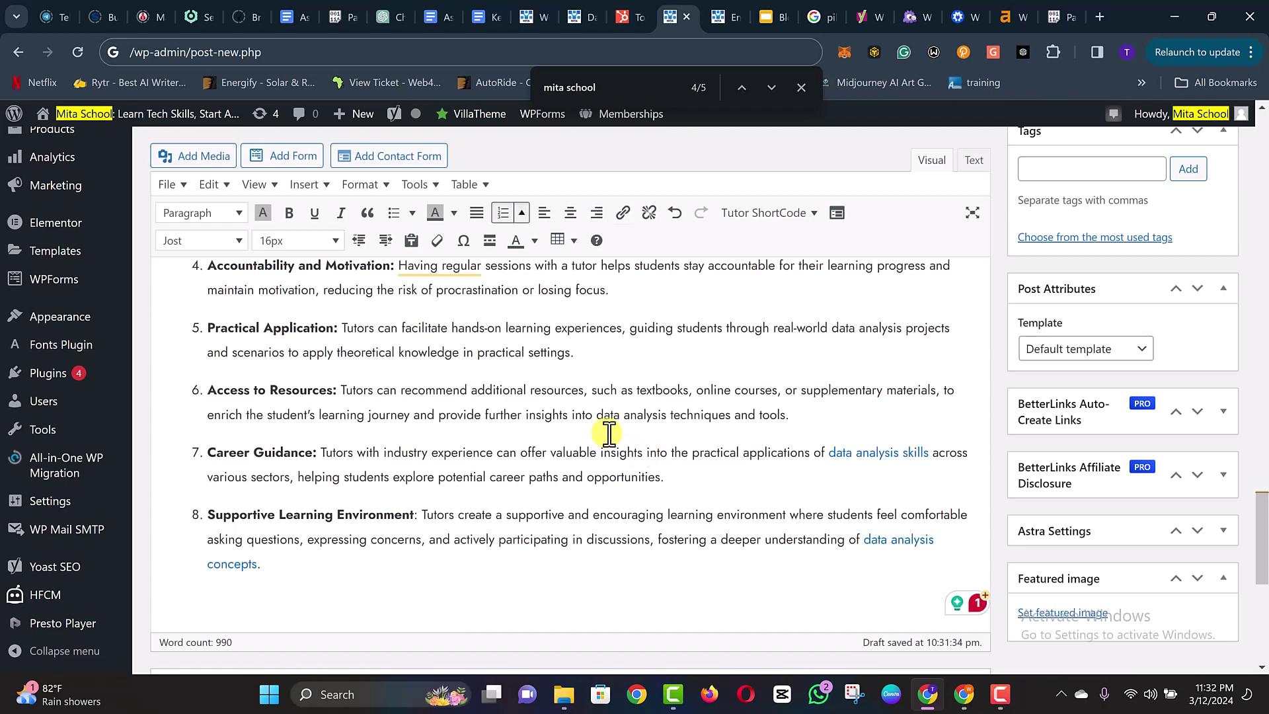
# - Review the post from the tutor-benefits list back to the qualifications and math sections, checking its links and word count
pyautogui.scroll(3, 611, 446)
pyautogui.scroll(5, 611, 448)
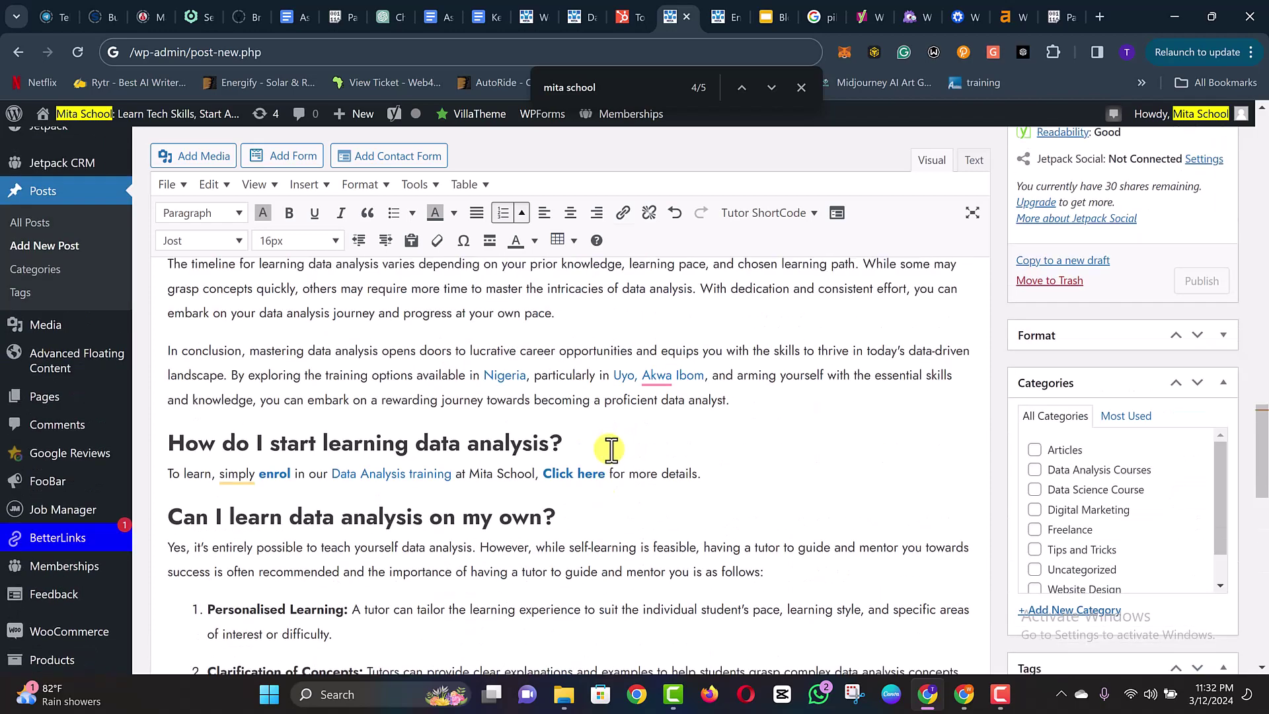
pyautogui.scroll(2, 413, 459)
pyautogui.scroll(3, 359, 468)
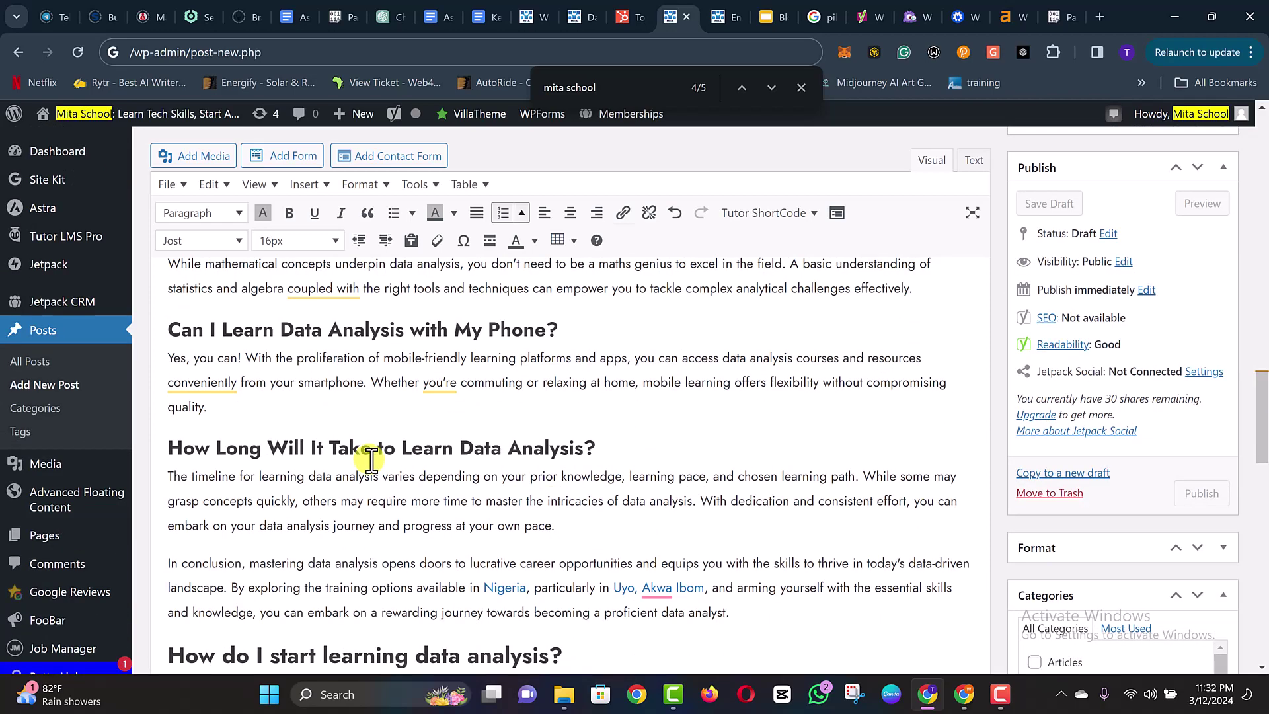
pyautogui.scroll(-10, 370, 456)
pyautogui.scroll(-5, 371, 458)
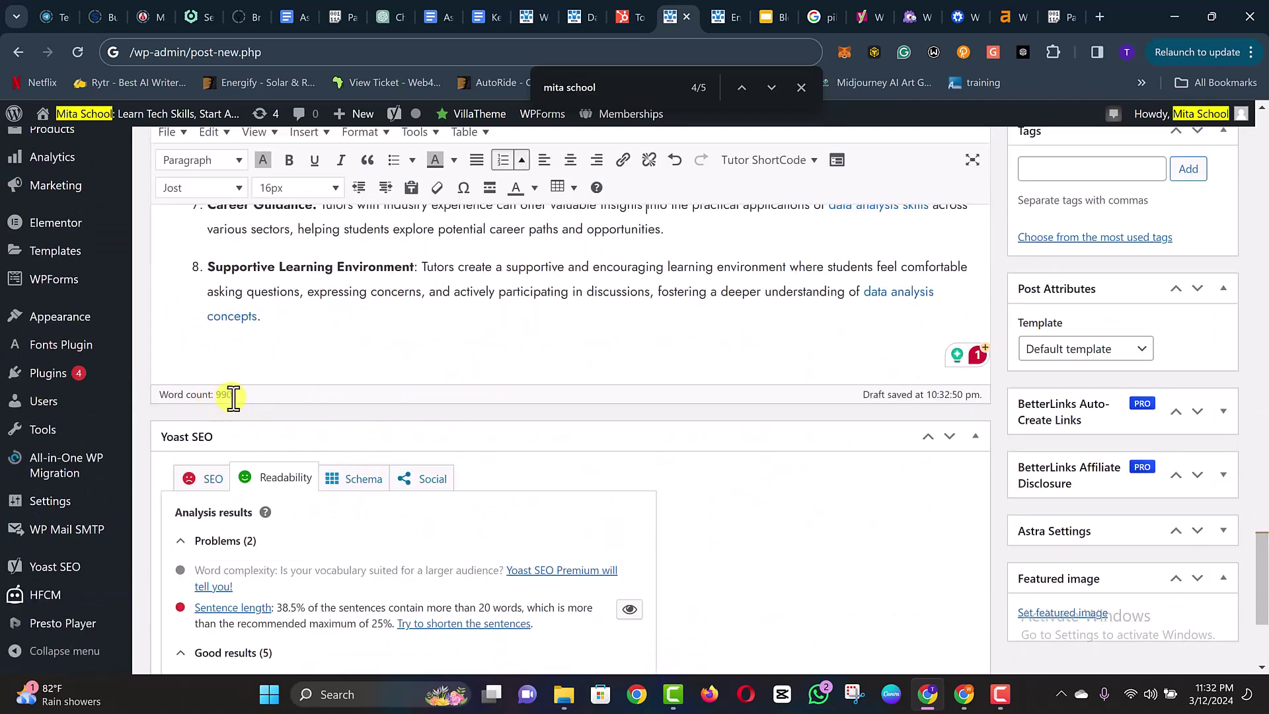
pyautogui.scroll(3, 519, 445)
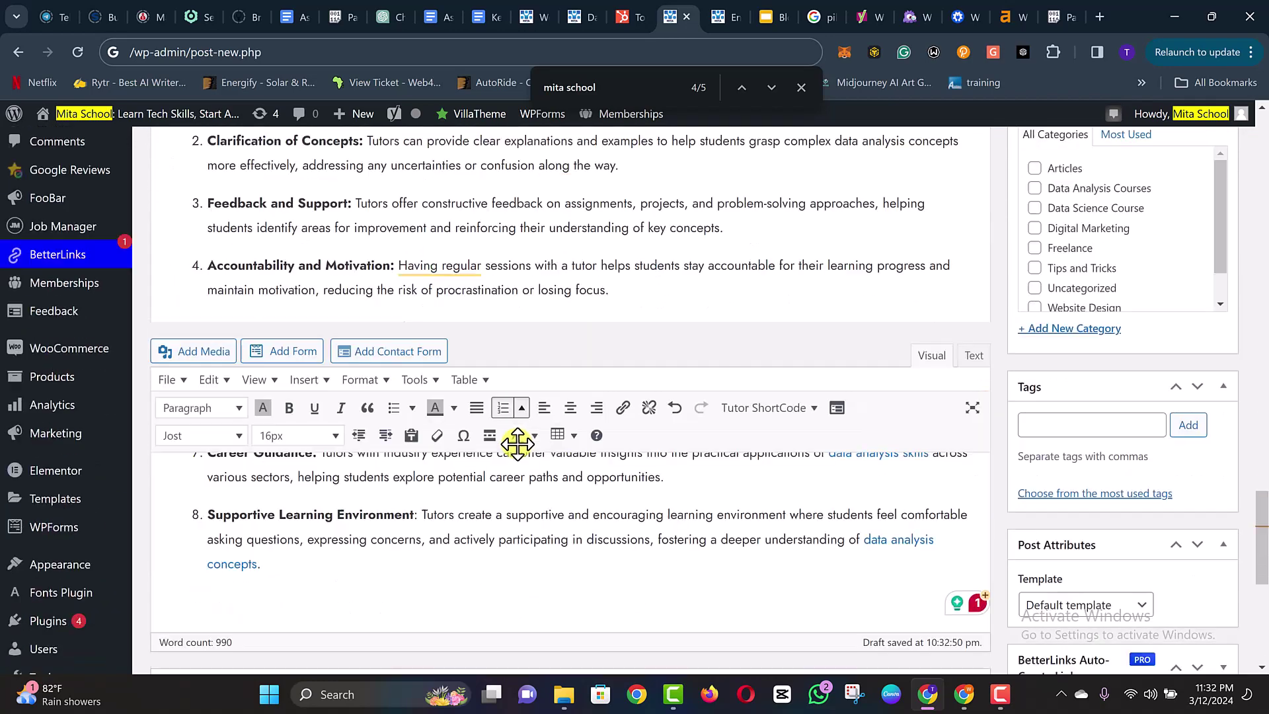
pyautogui.scroll(-2, 403, 461)
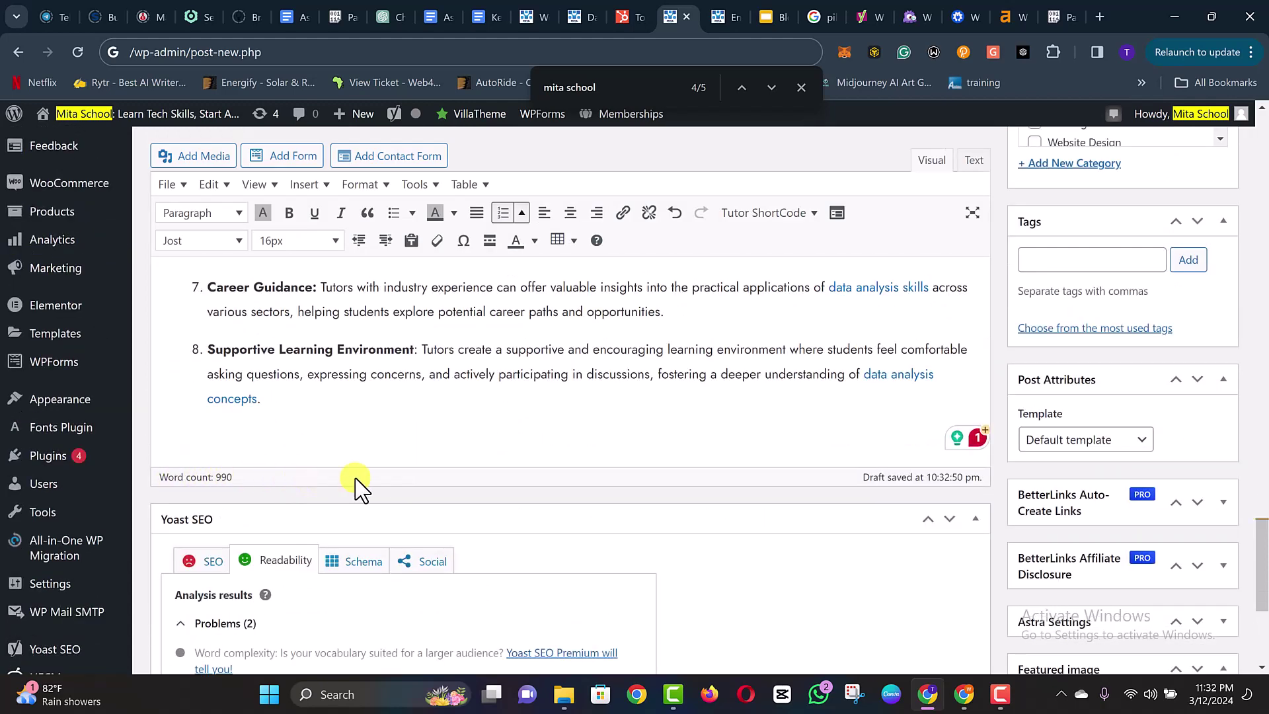
pyautogui.scroll(3, 608, 478)
pyautogui.scroll(5, 609, 477)
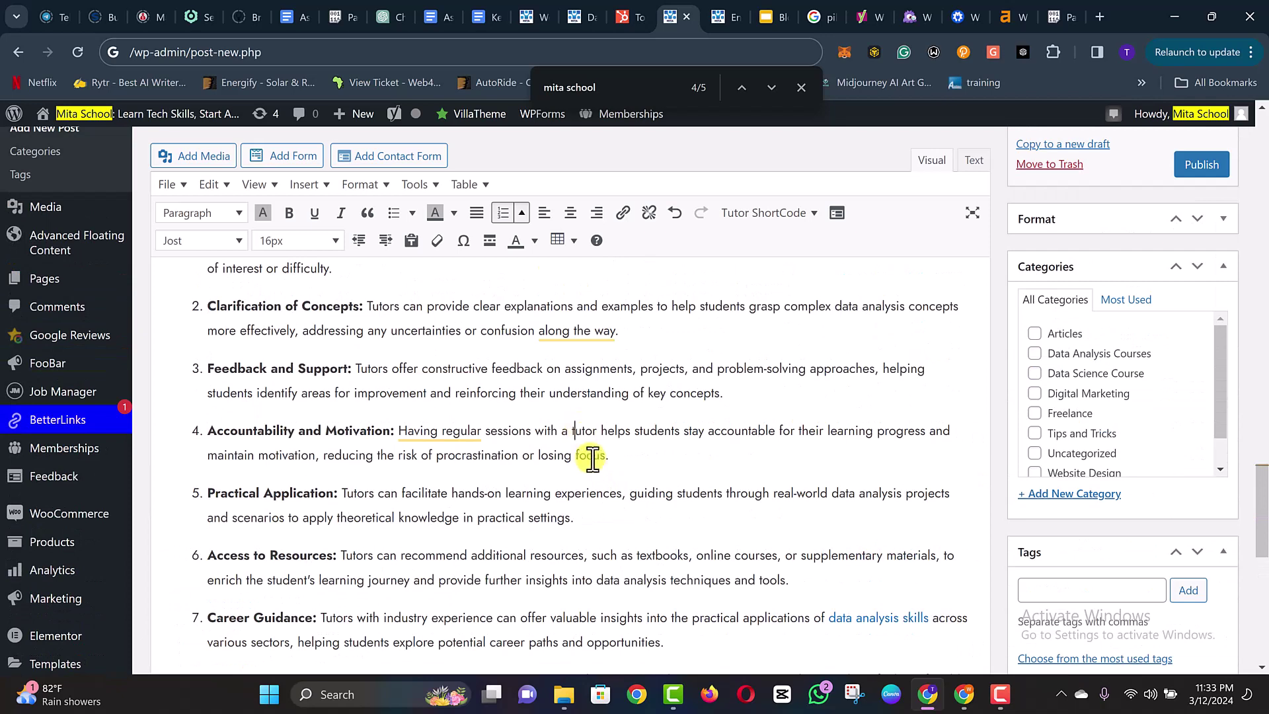
pyautogui.scroll(1, 444, 416)
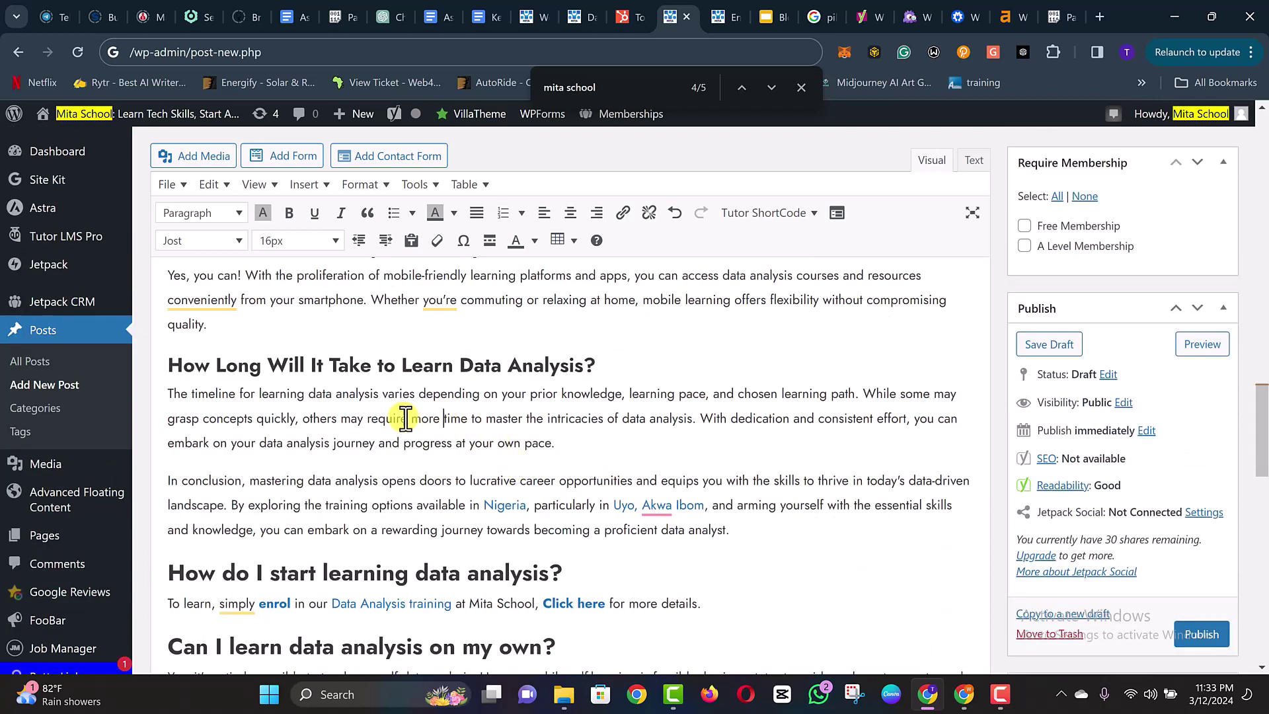
pyautogui.click(622, 439)
pyautogui.click(639, 421)
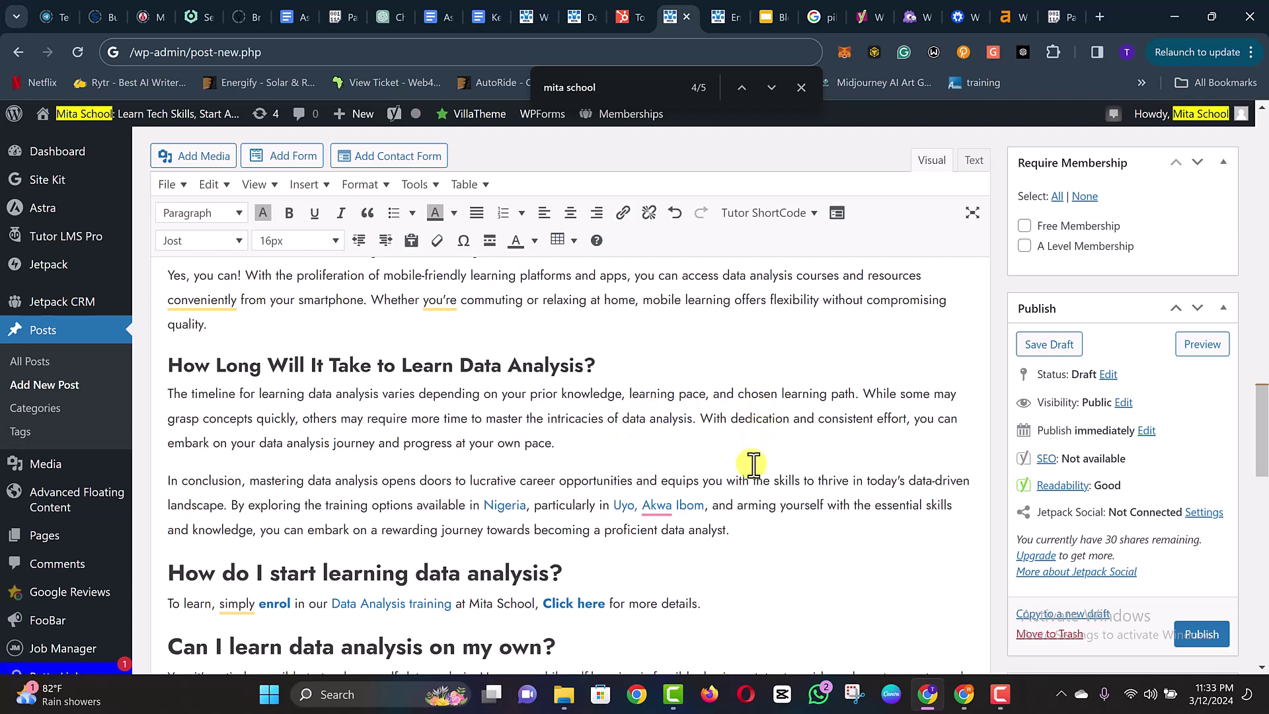
pyautogui.scroll(5, 752, 462)
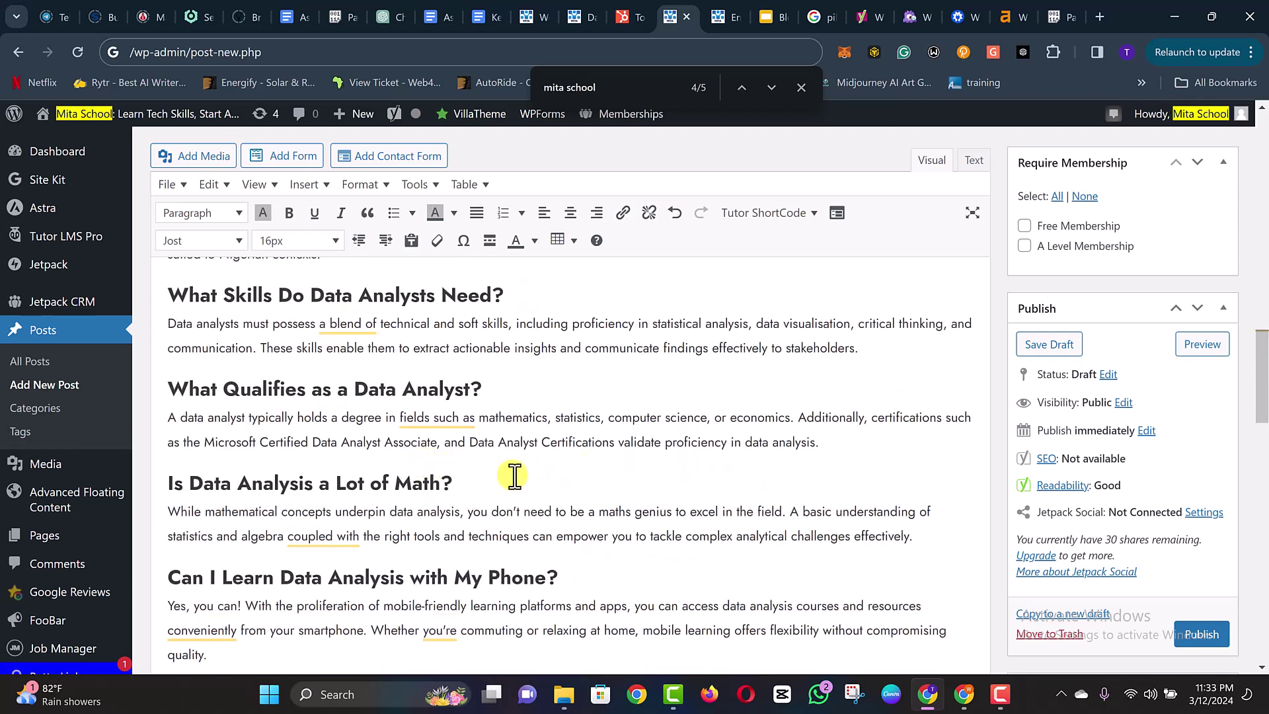
pyautogui.click(514, 475)
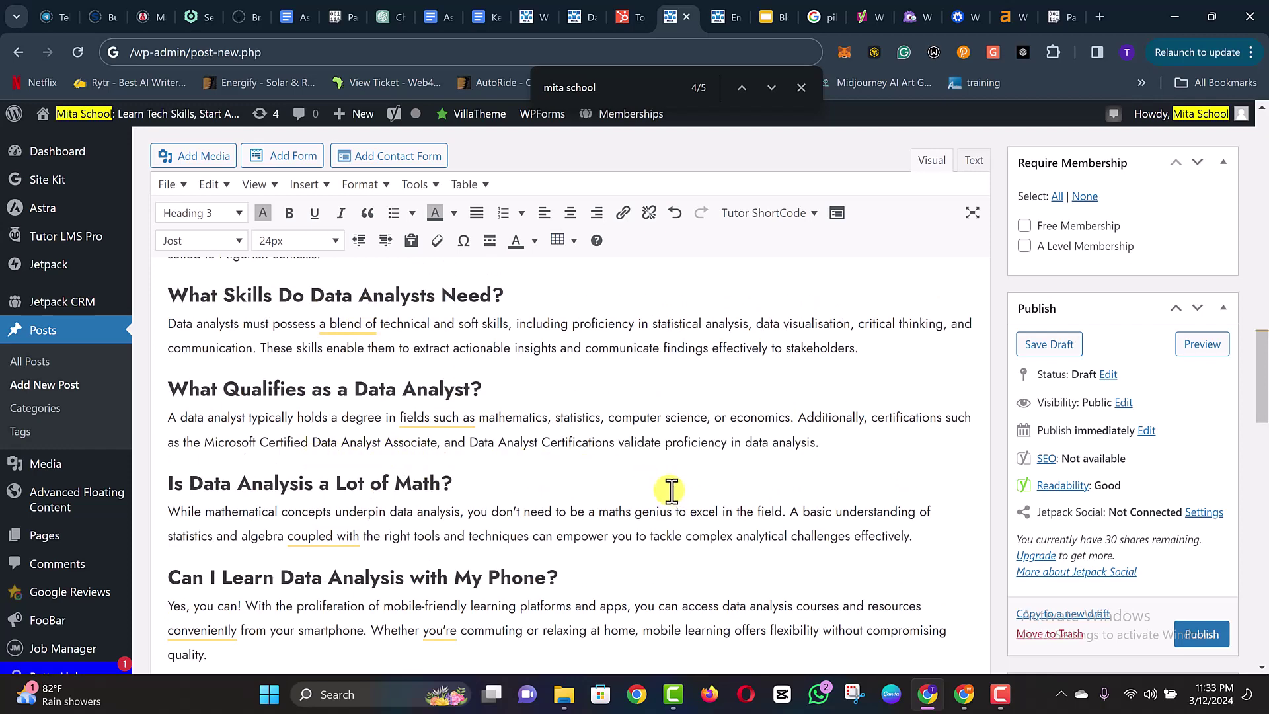
pyautogui.moveTo(205, 443); pyautogui.dragTo(435, 442)
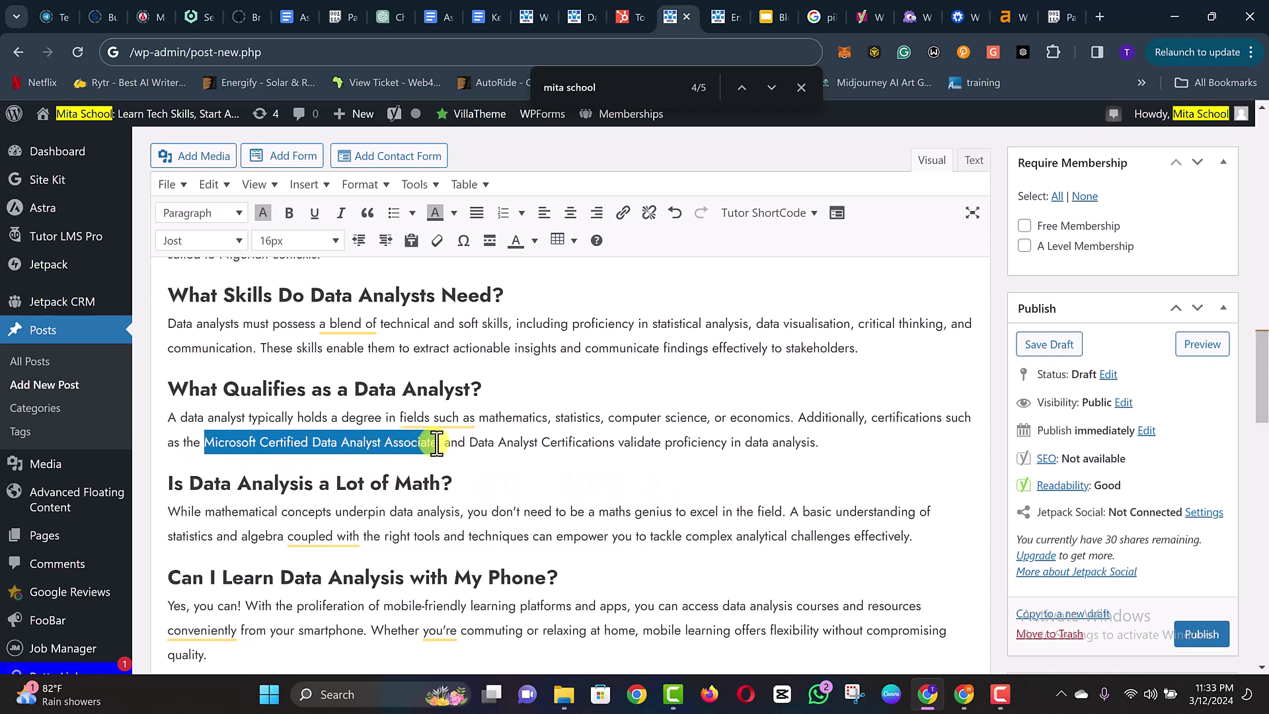
pyautogui.click(623, 213)
pyautogui.hotkey('ctrl', 'v')
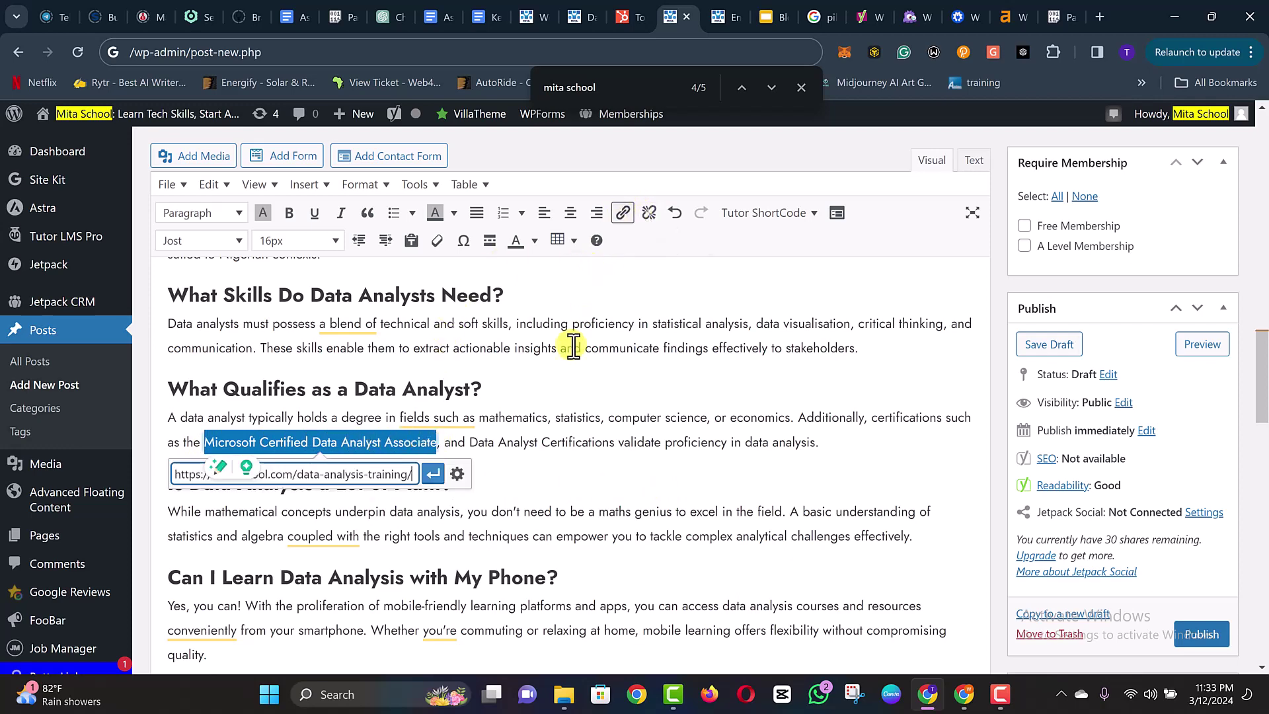
pyautogui.click(433, 474)
pyautogui.click(637, 395)
# - Review the post from the "What Skills Do Data Analysts Need?" section back up to the title, checking its links
pyautogui.scroll(3, 647, 444)
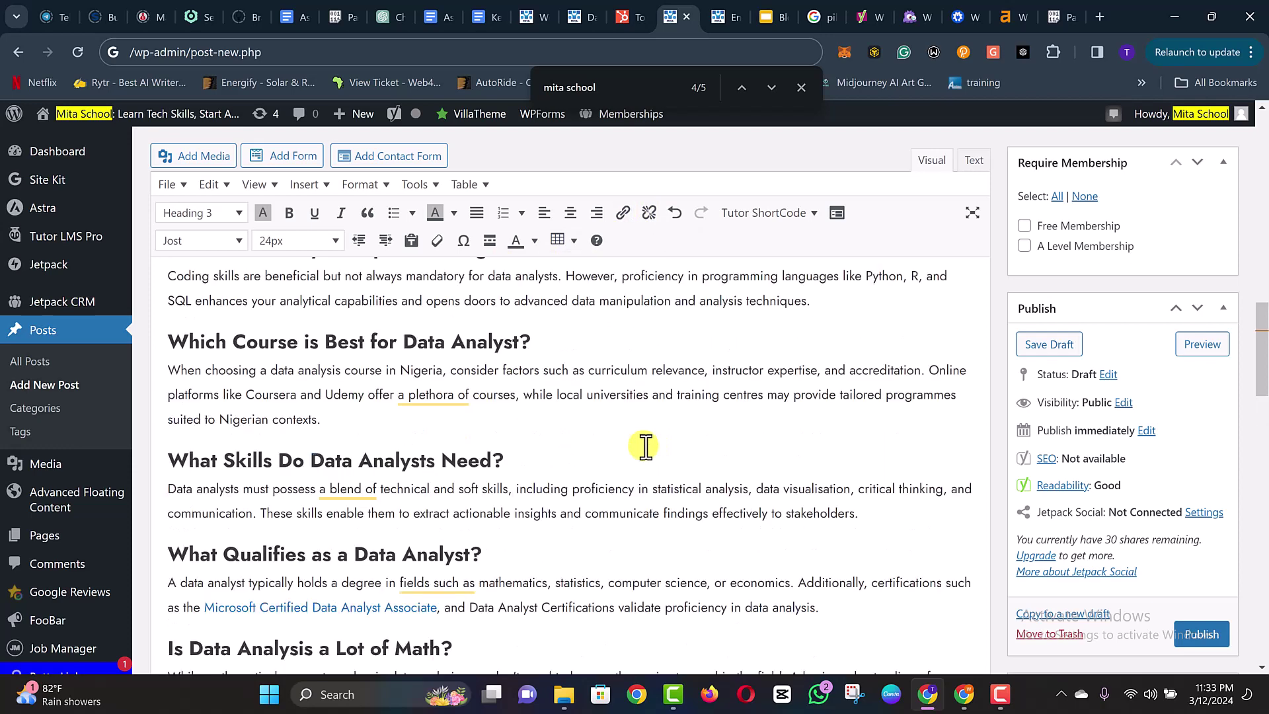
pyautogui.scroll(2, 595, 460)
pyautogui.scroll(2, 596, 460)
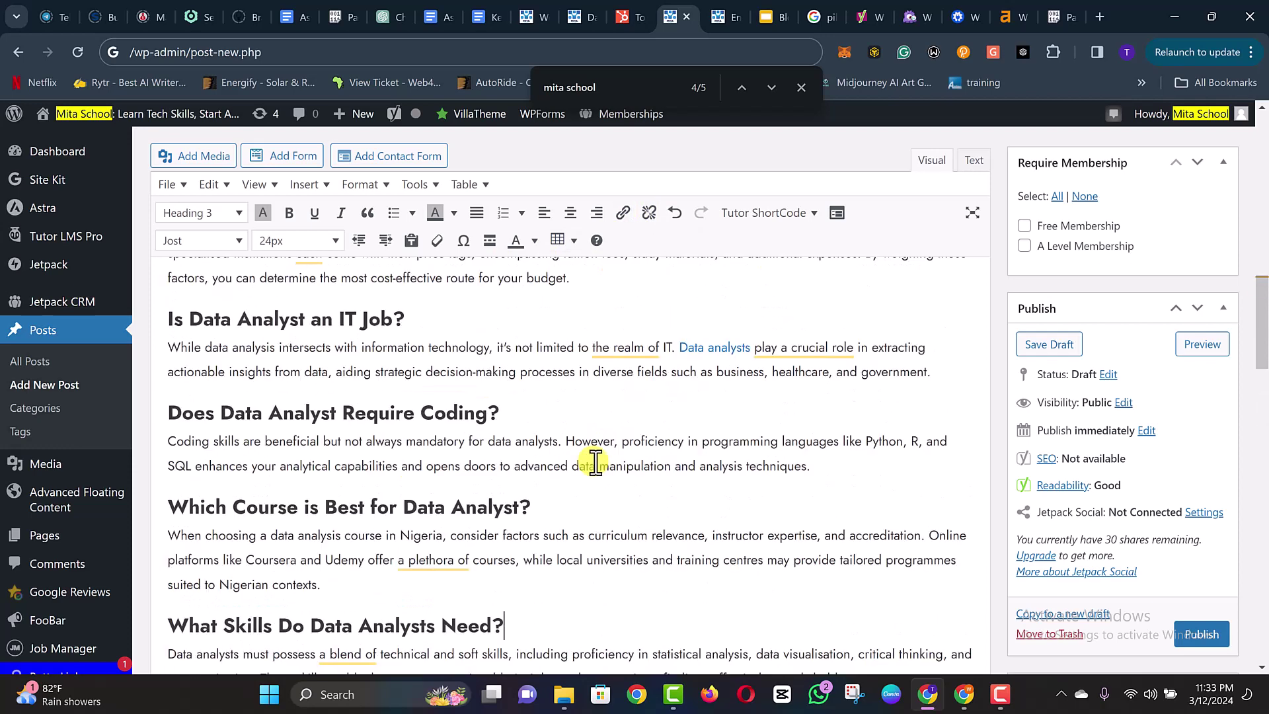
pyautogui.click(486, 466)
pyautogui.click(851, 478)
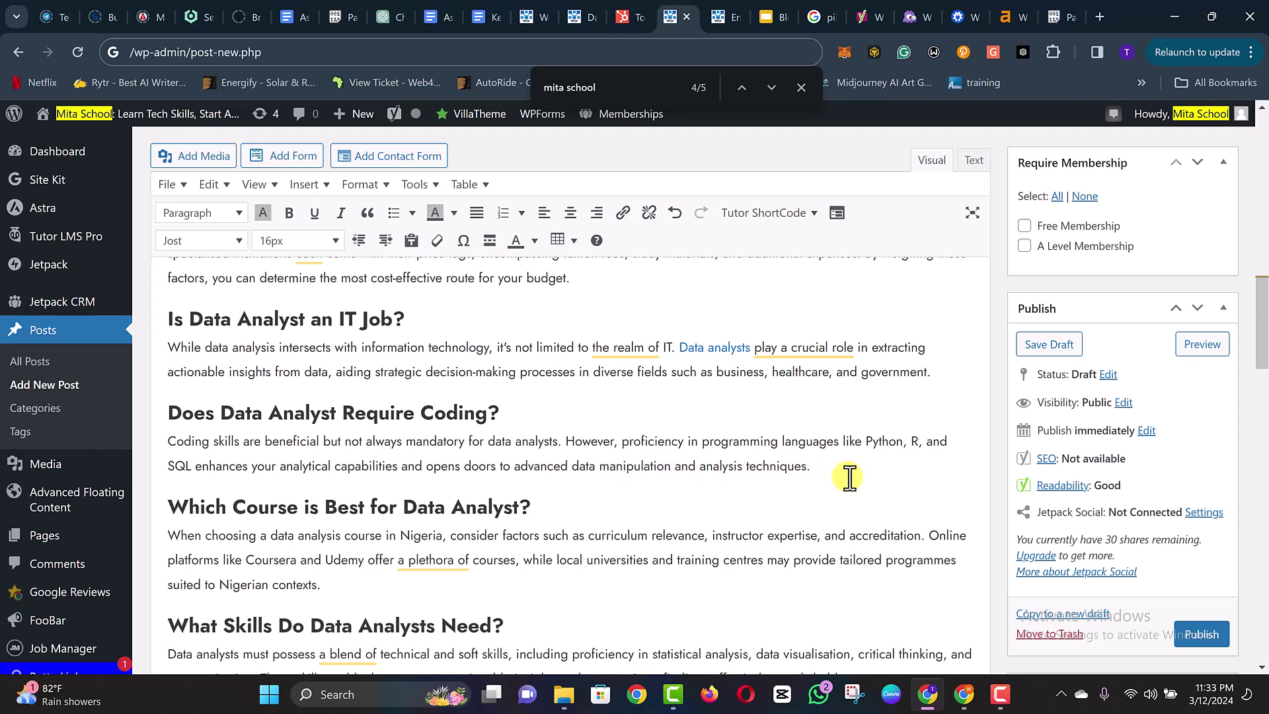
pyautogui.scroll(3, 424, 454)
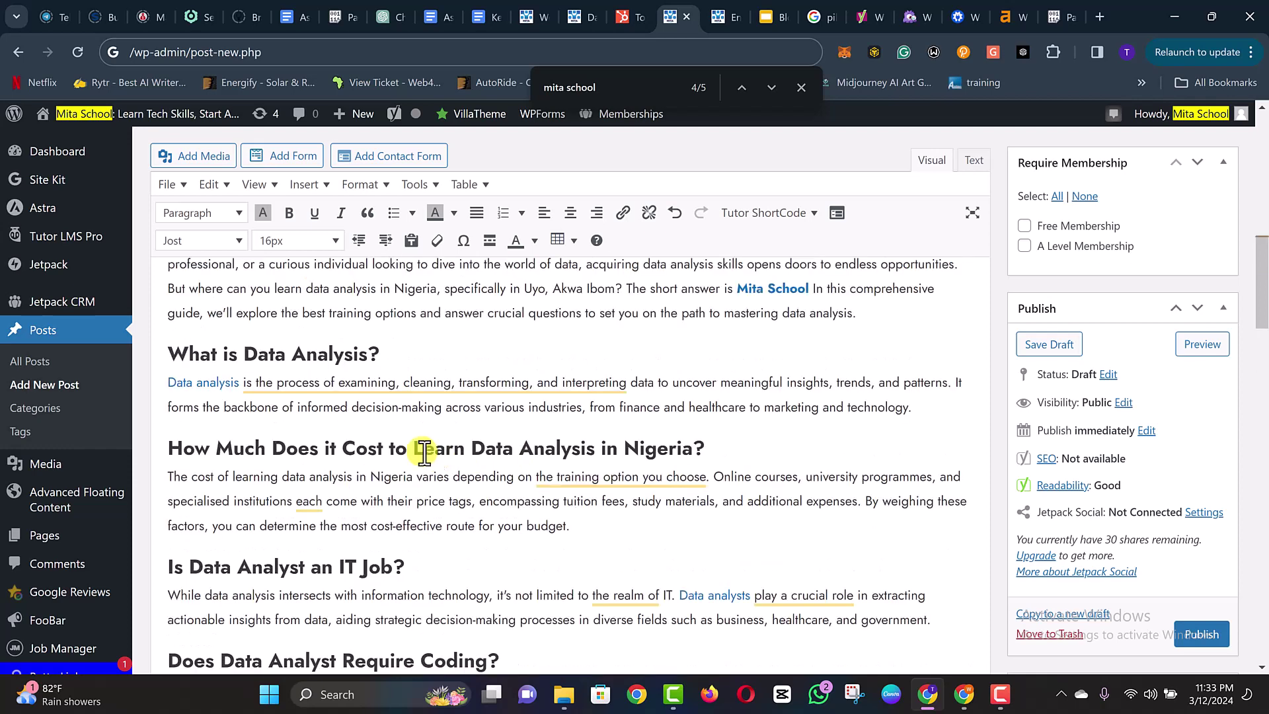
pyautogui.scroll(3, 426, 450)
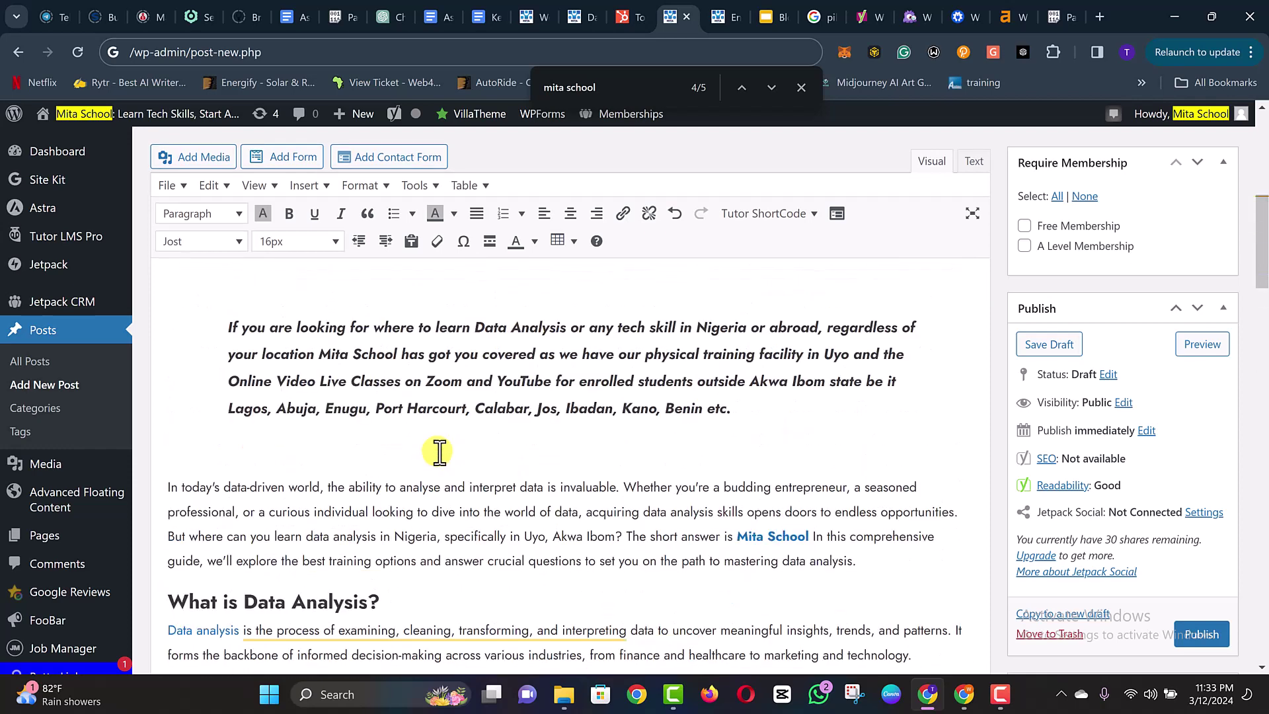
pyautogui.scroll(3, 480, 392)
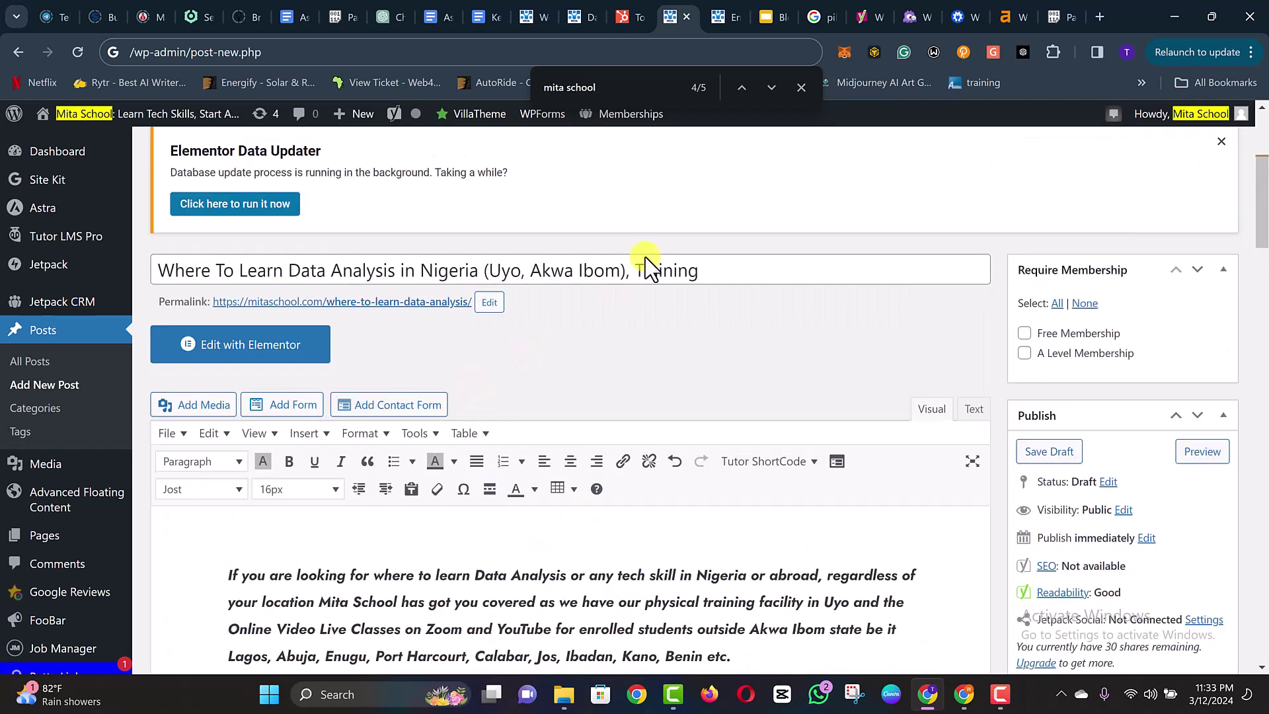
# - Switch to the Blog Content Creation & Publication slides in Google Slides and bold the "Checklist Before Publication" title on slide 4
pyautogui.click(774, 17)
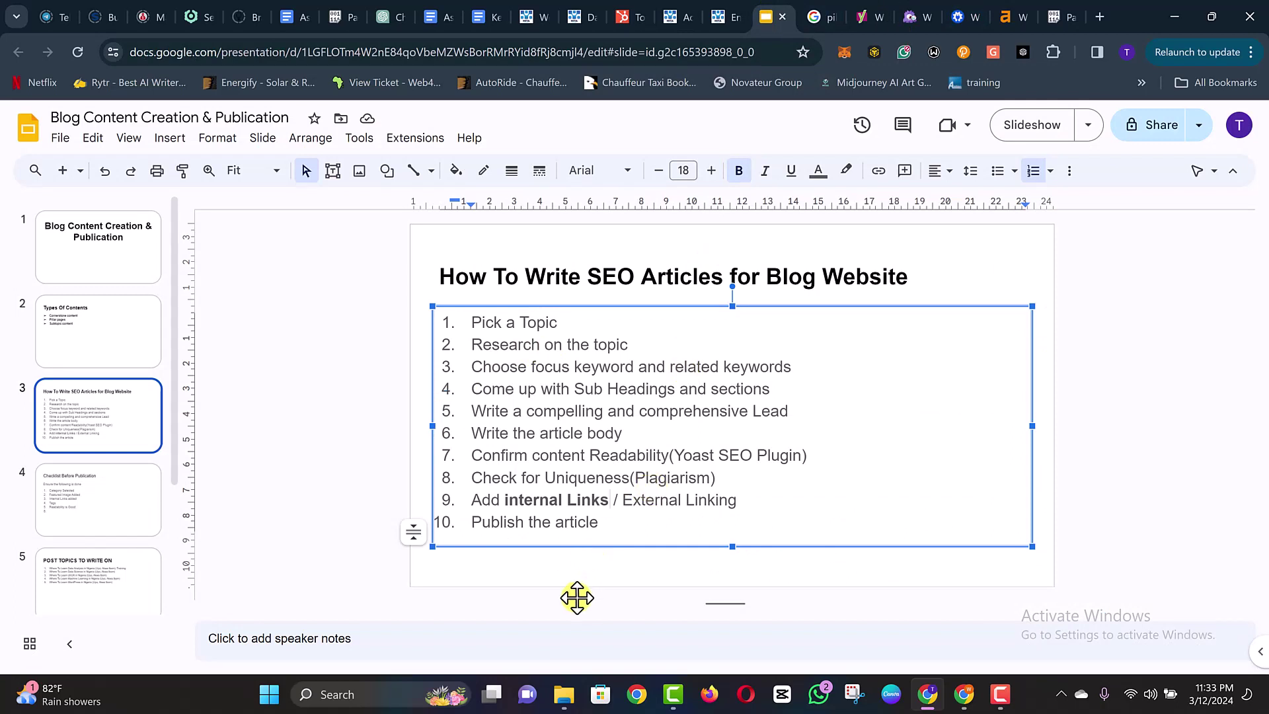
pyautogui.click(735, 502)
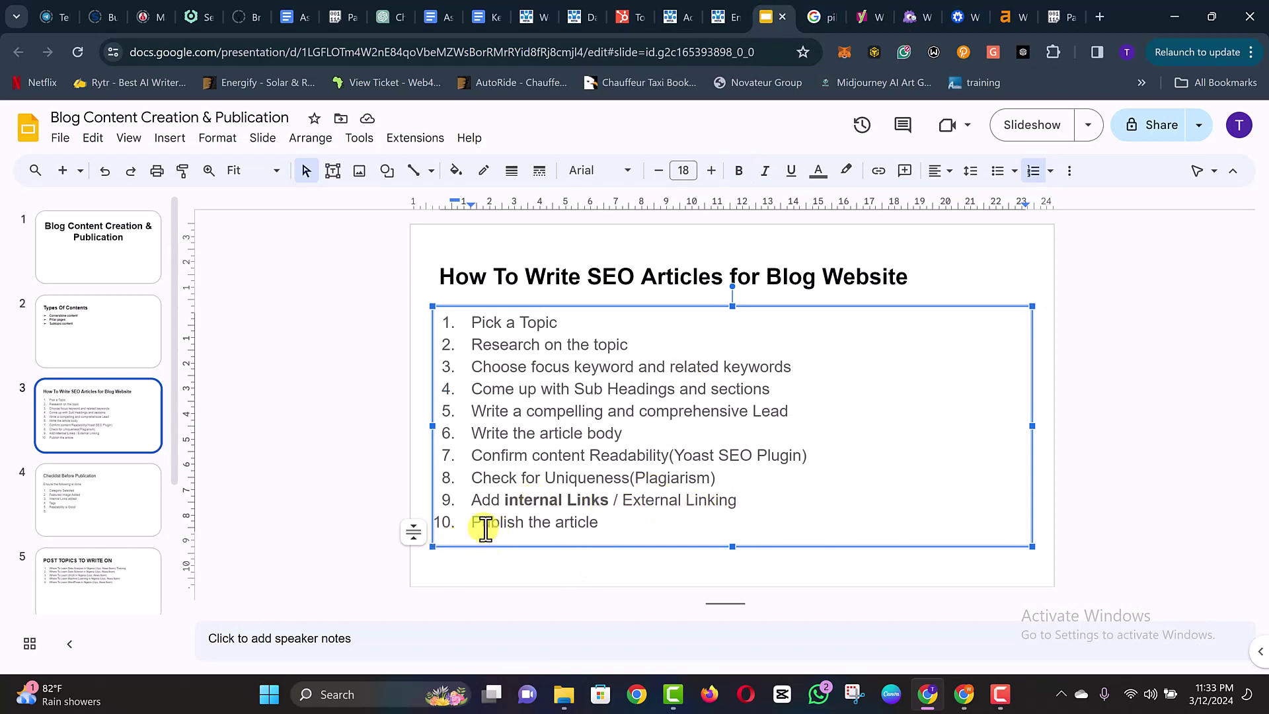
pyautogui.moveTo(471, 524); pyautogui.dragTo(615, 527)
pyautogui.click(615, 526)
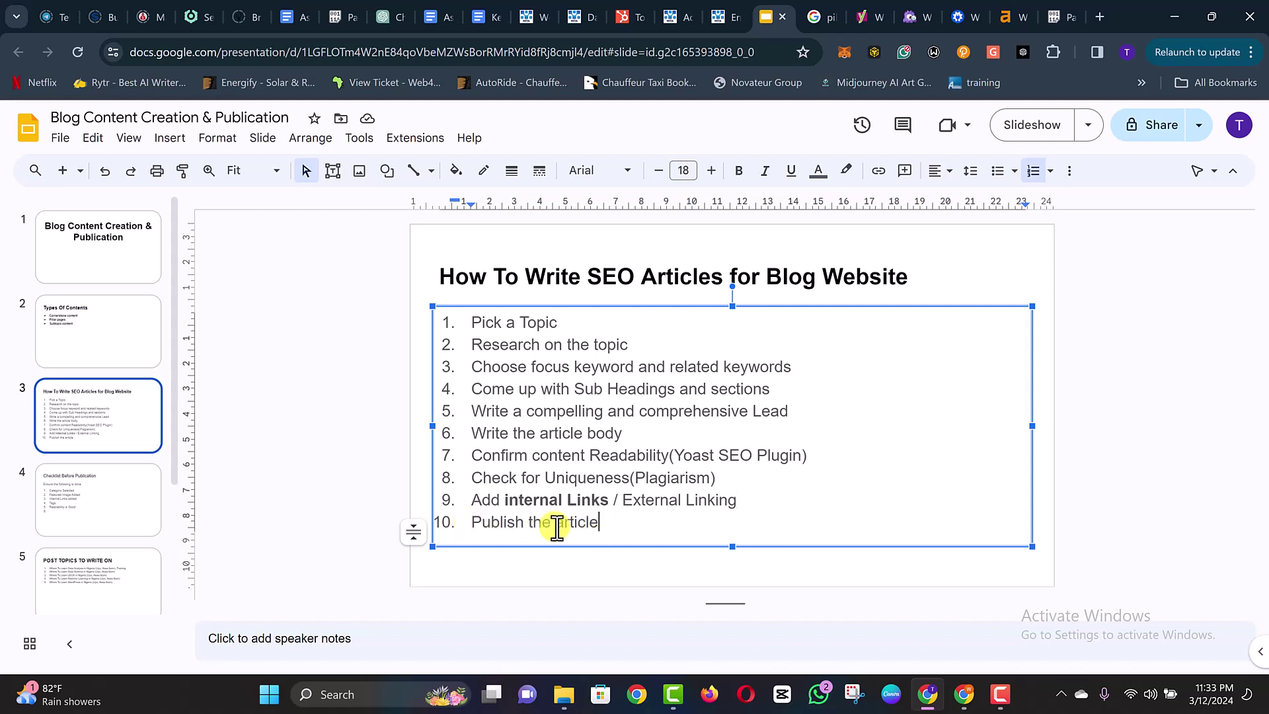
pyautogui.click(72, 505)
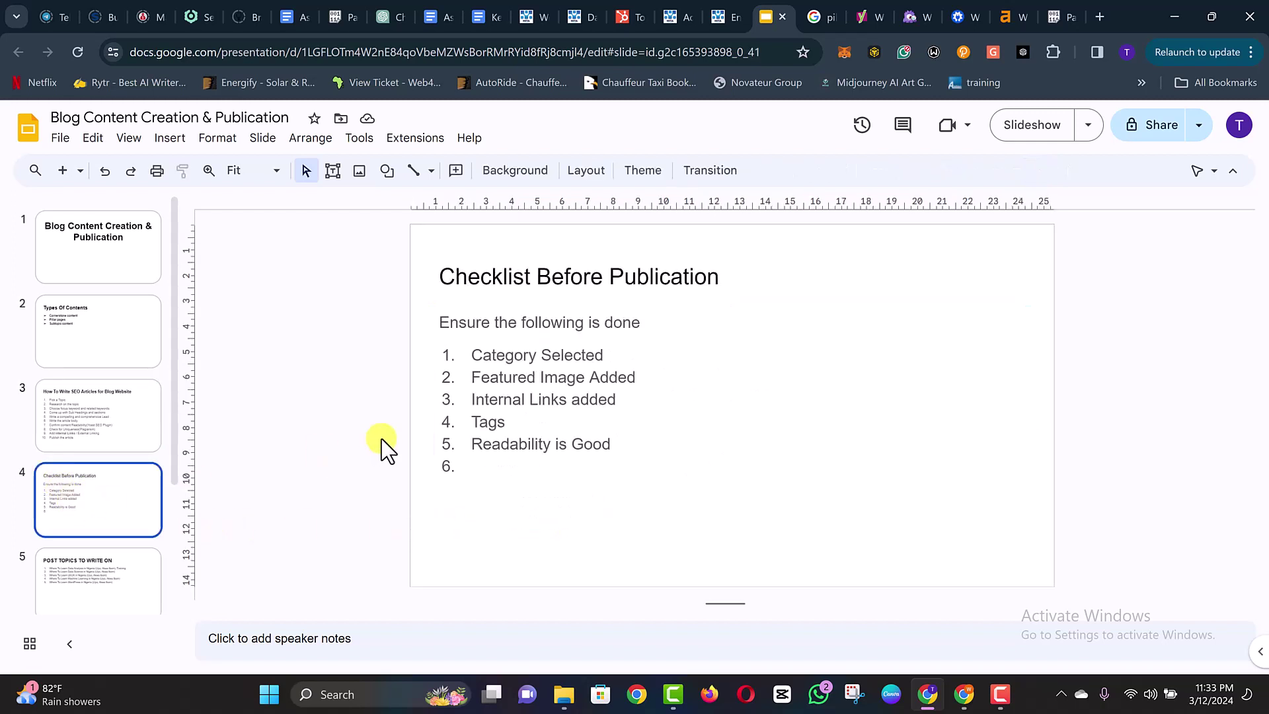
pyautogui.doubleClick(512, 272)
pyautogui.click(512, 272)
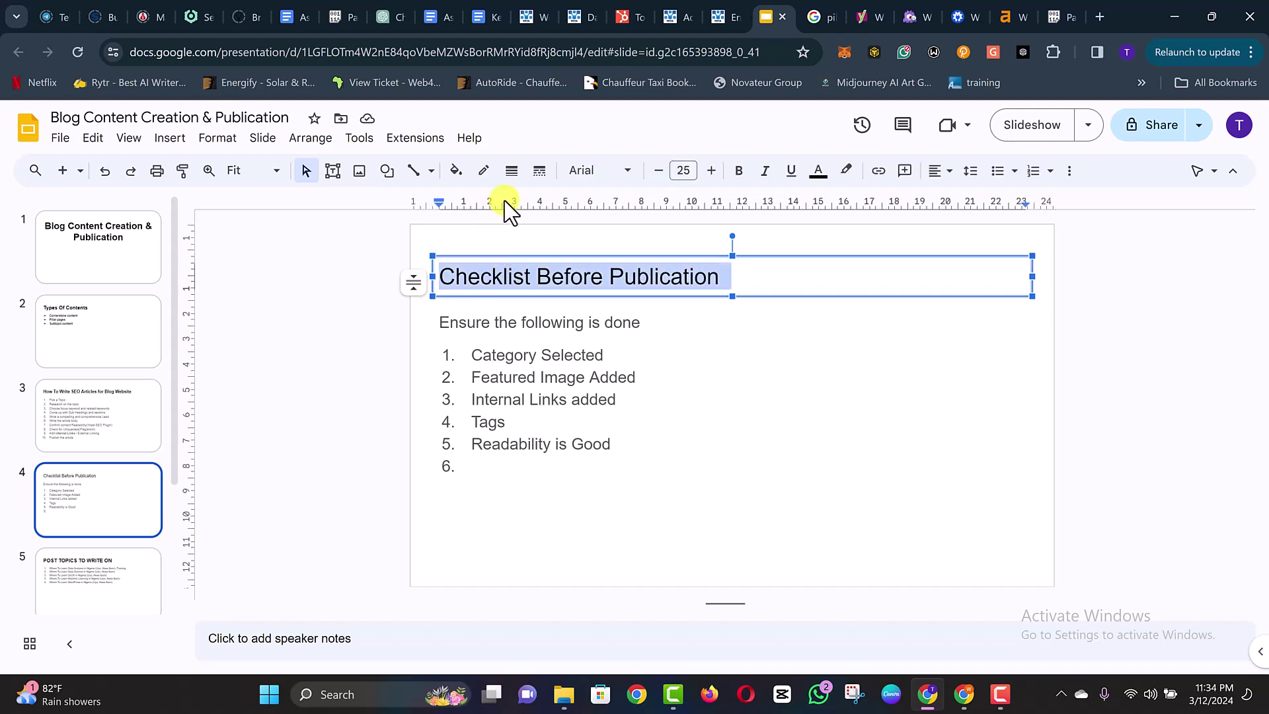
pyautogui.click(739, 170)
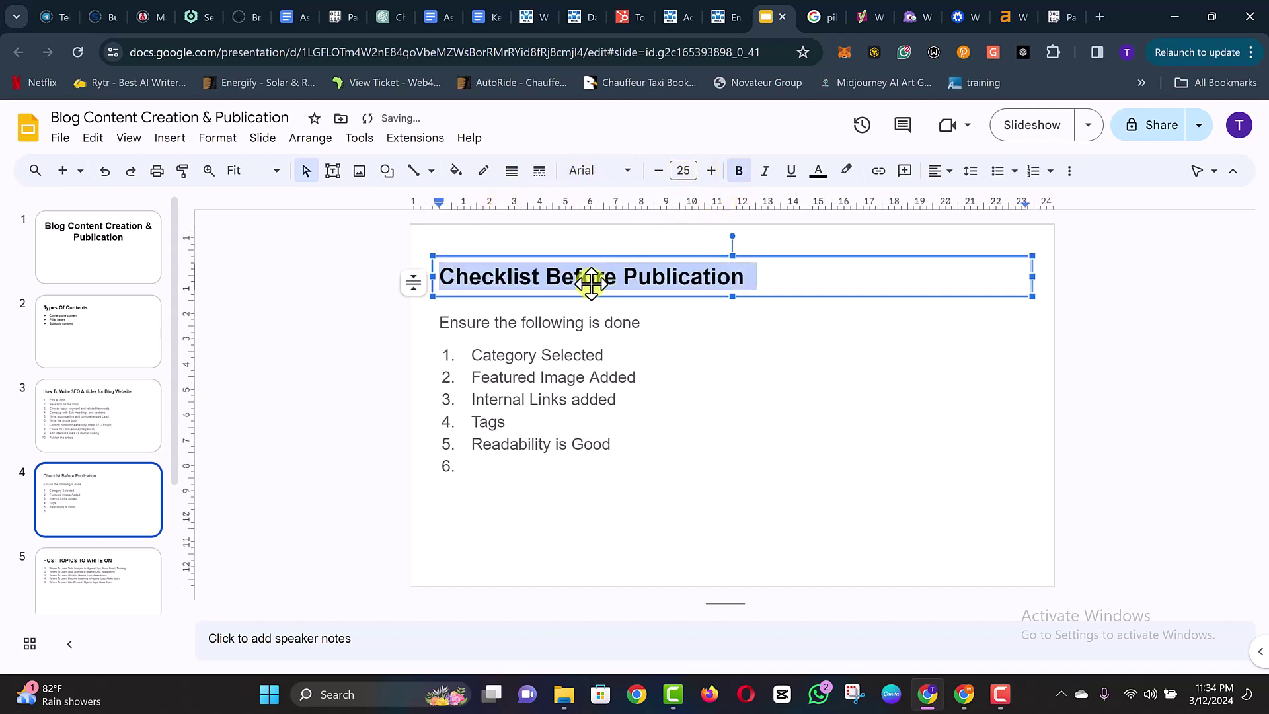
pyautogui.click(593, 278)
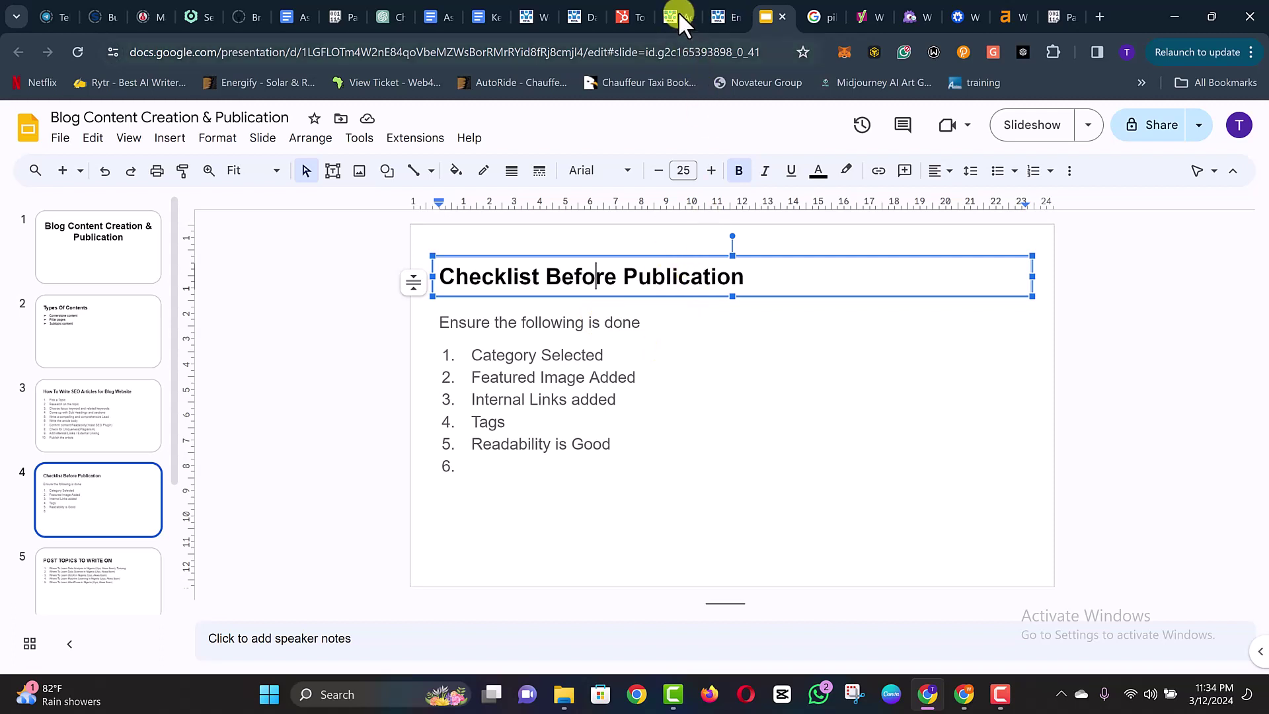
# - Reword the first checklist item to "Category is Selected"
pyautogui.moveTo(473, 357); pyautogui.dragTo(604, 359)
pyautogui.click(549, 355)
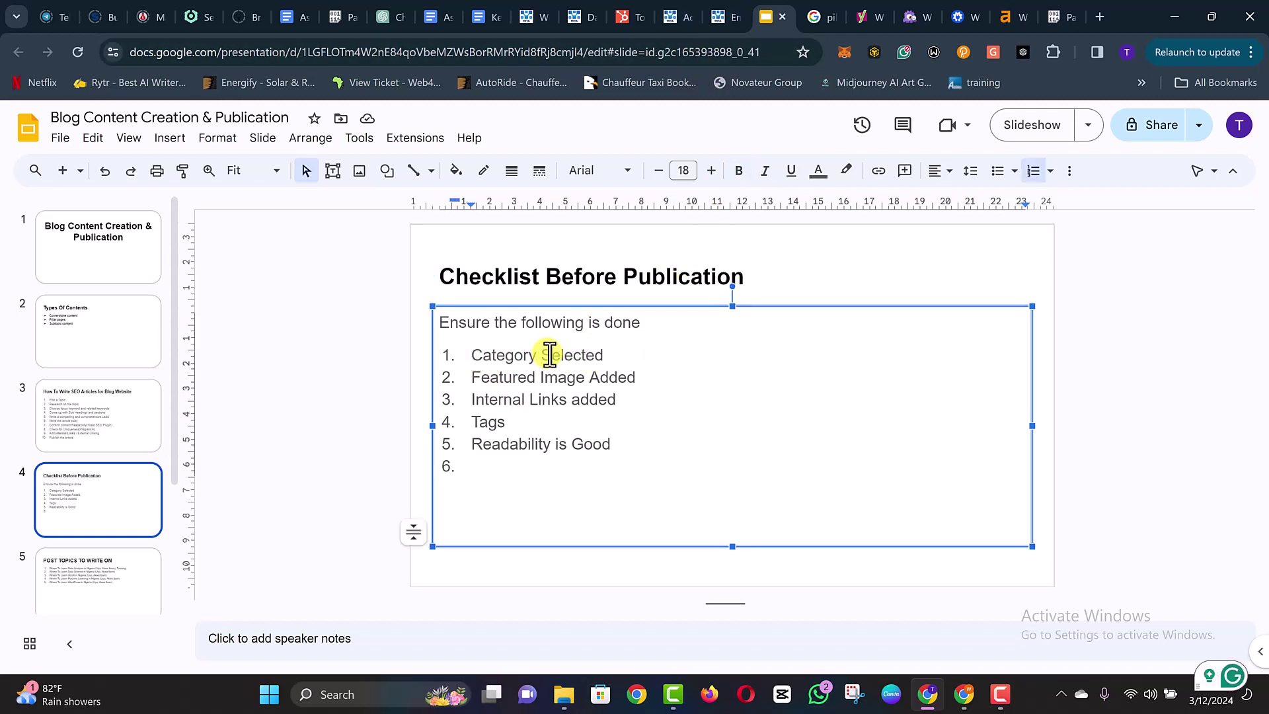
pyautogui.write('is')
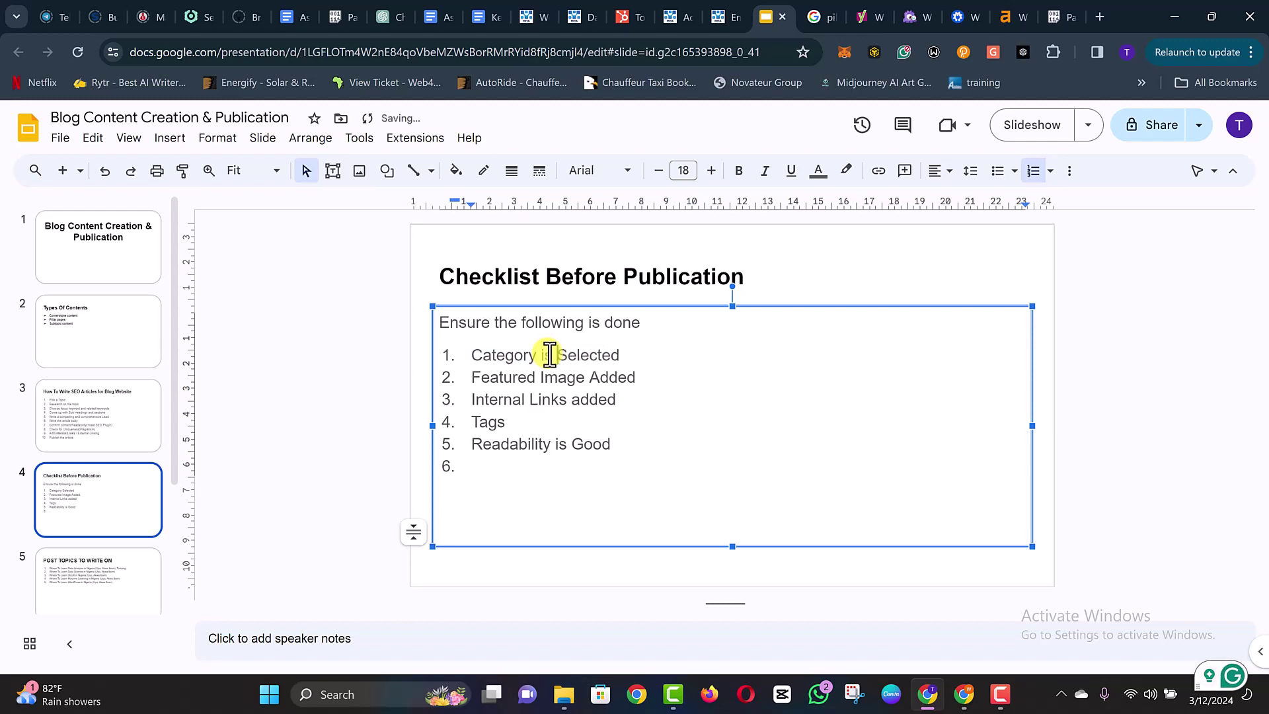
# - Switch to the WordPress post editor and assign the post to the "Data Analysis Courses" category
pyautogui.click(673, 17)
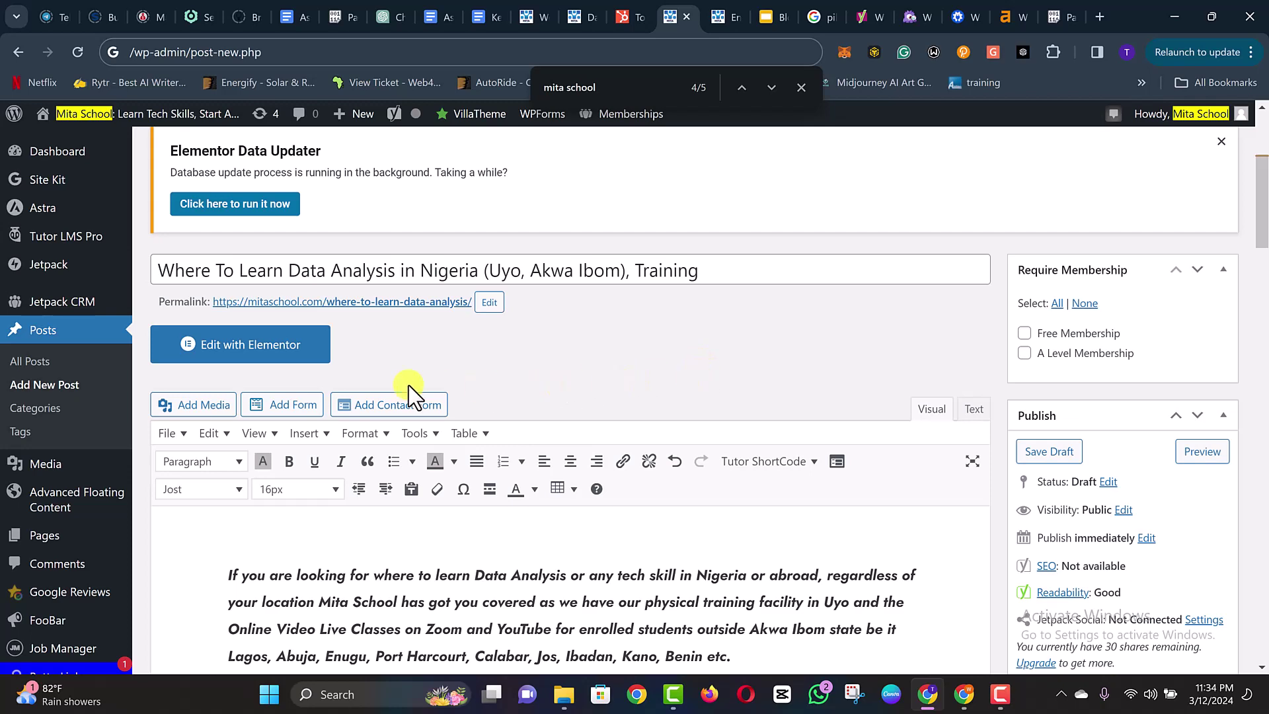
pyautogui.scroll(-2, 1263, 232)
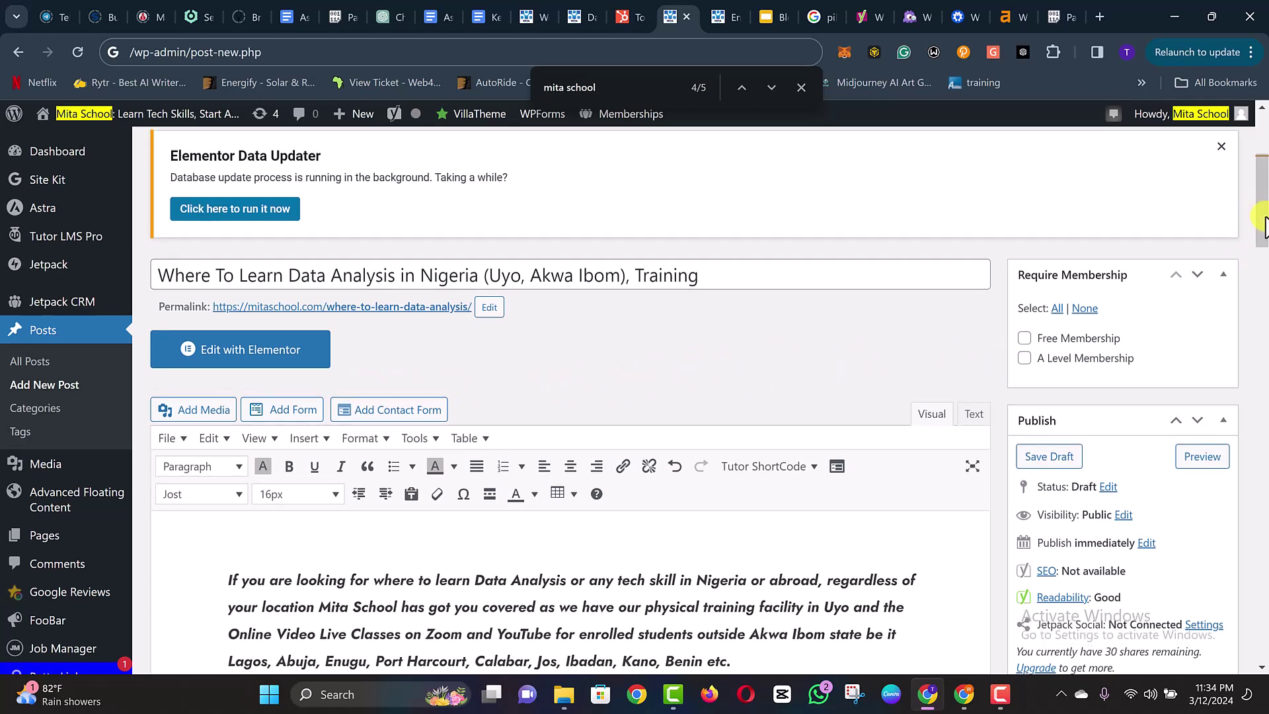
pyautogui.moveTo(1267, 229); pyautogui.dragTo(1267, 233)
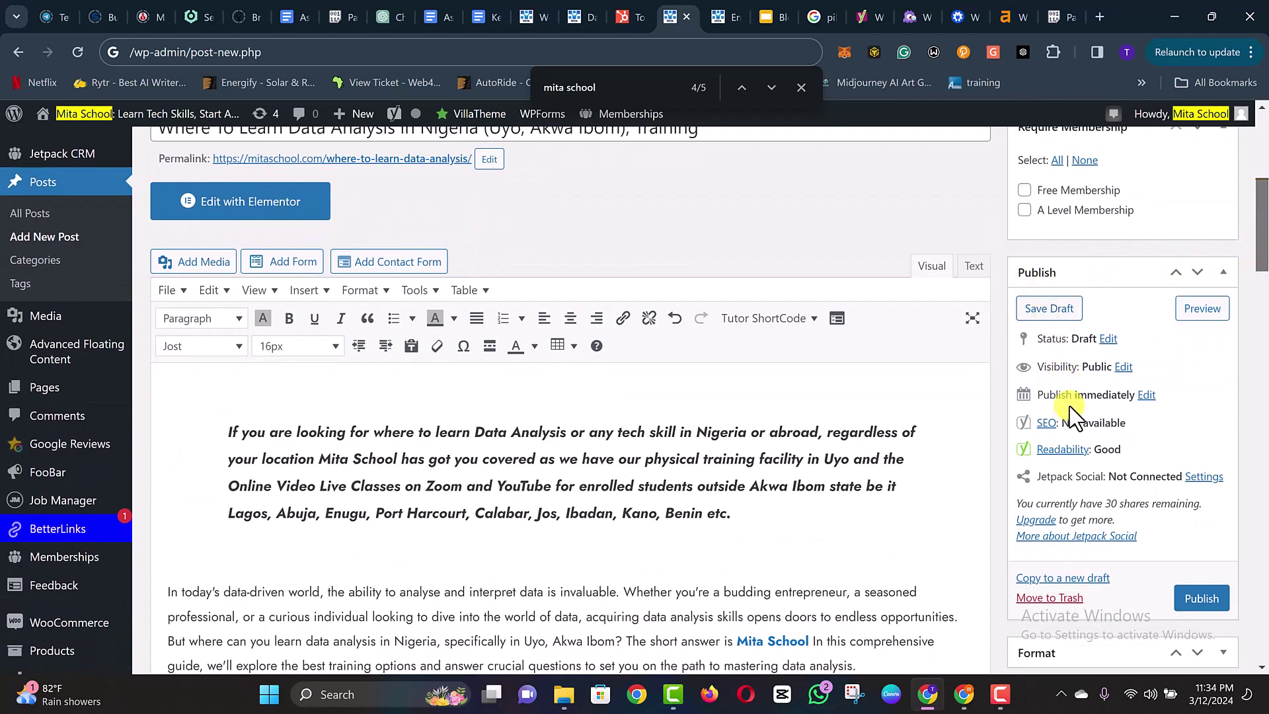
pyautogui.scroll(-3, 1064, 418)
pyautogui.scroll(-3, 1076, 416)
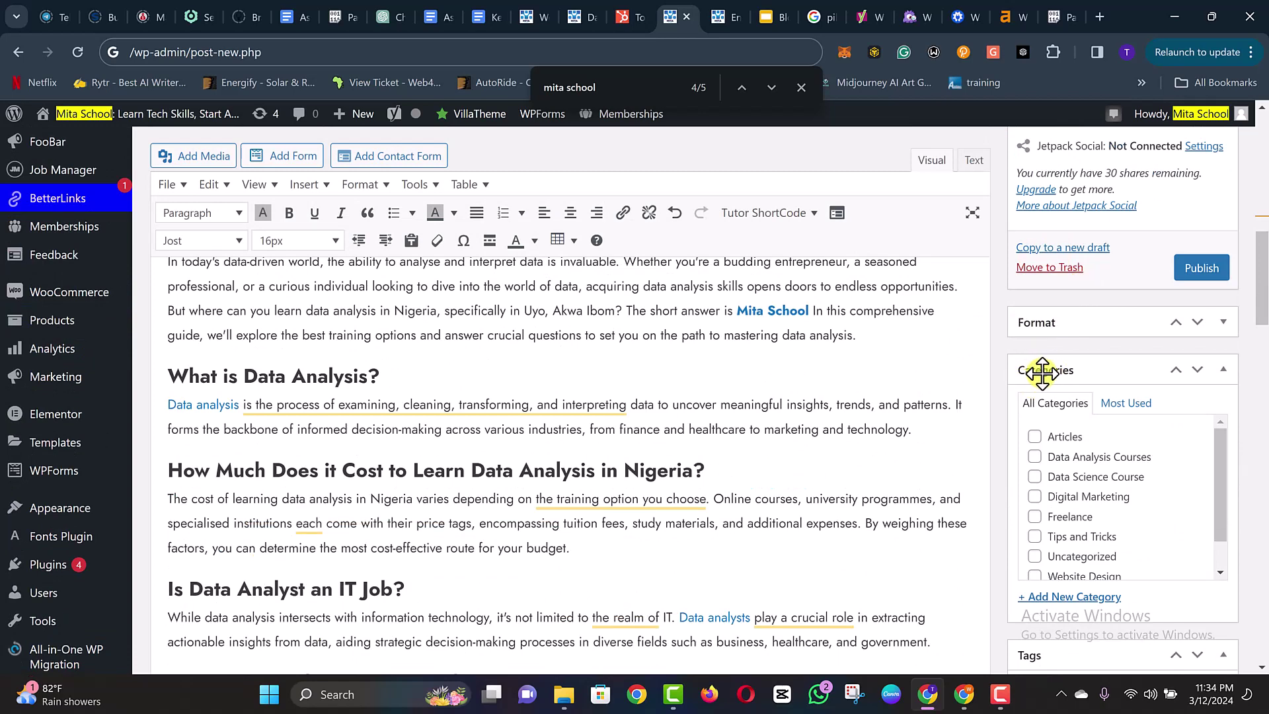
pyautogui.scroll(-2, 1072, 268)
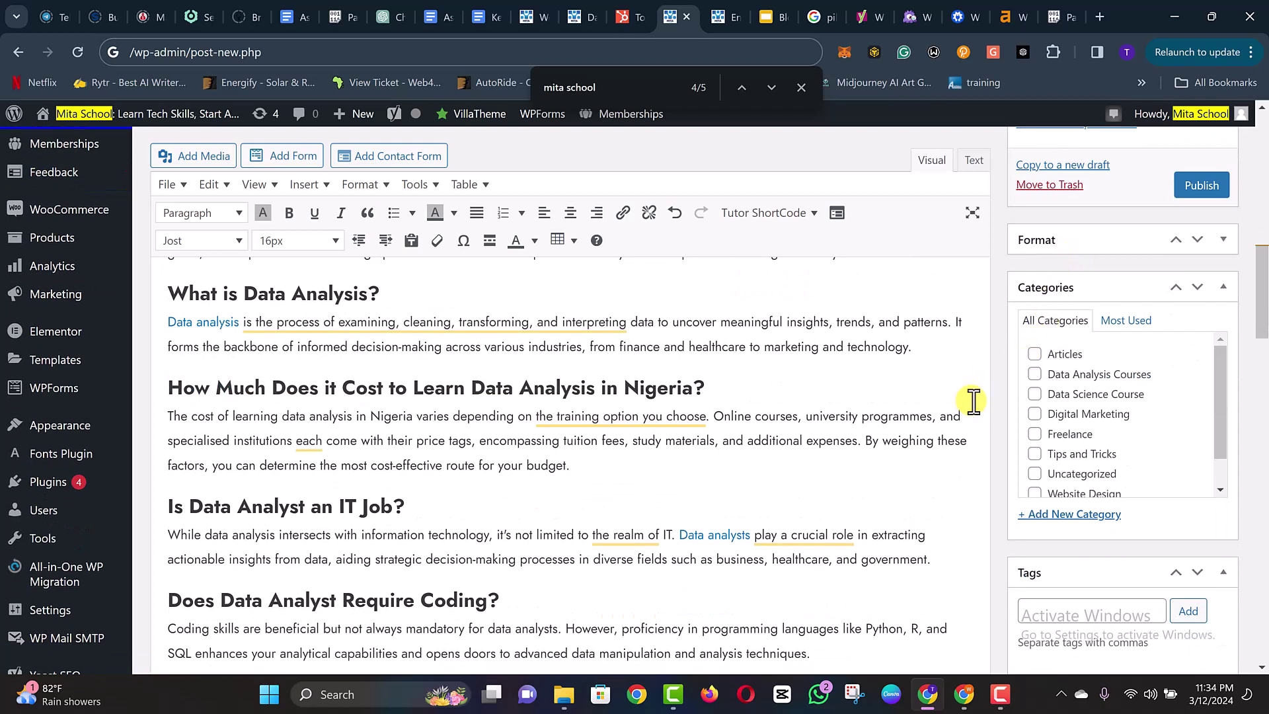
pyautogui.scroll(-1, 1075, 428)
pyautogui.scroll(1, 1072, 417)
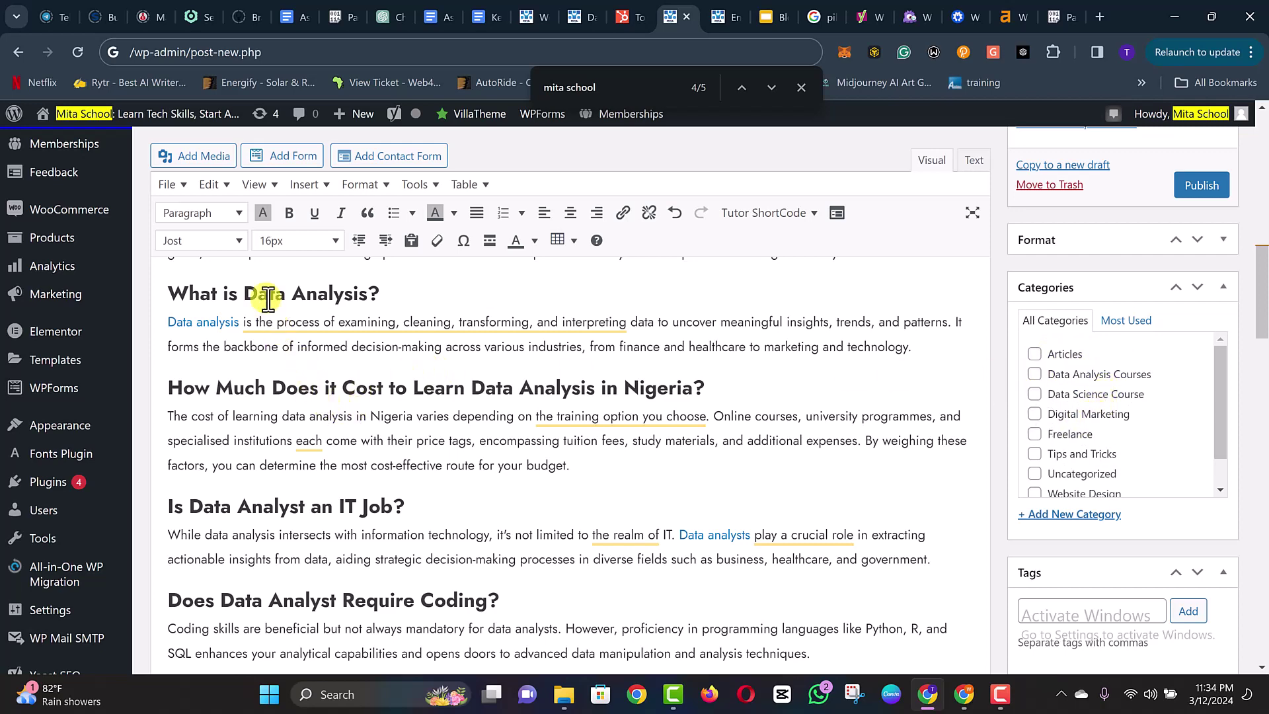
pyautogui.click(1035, 375)
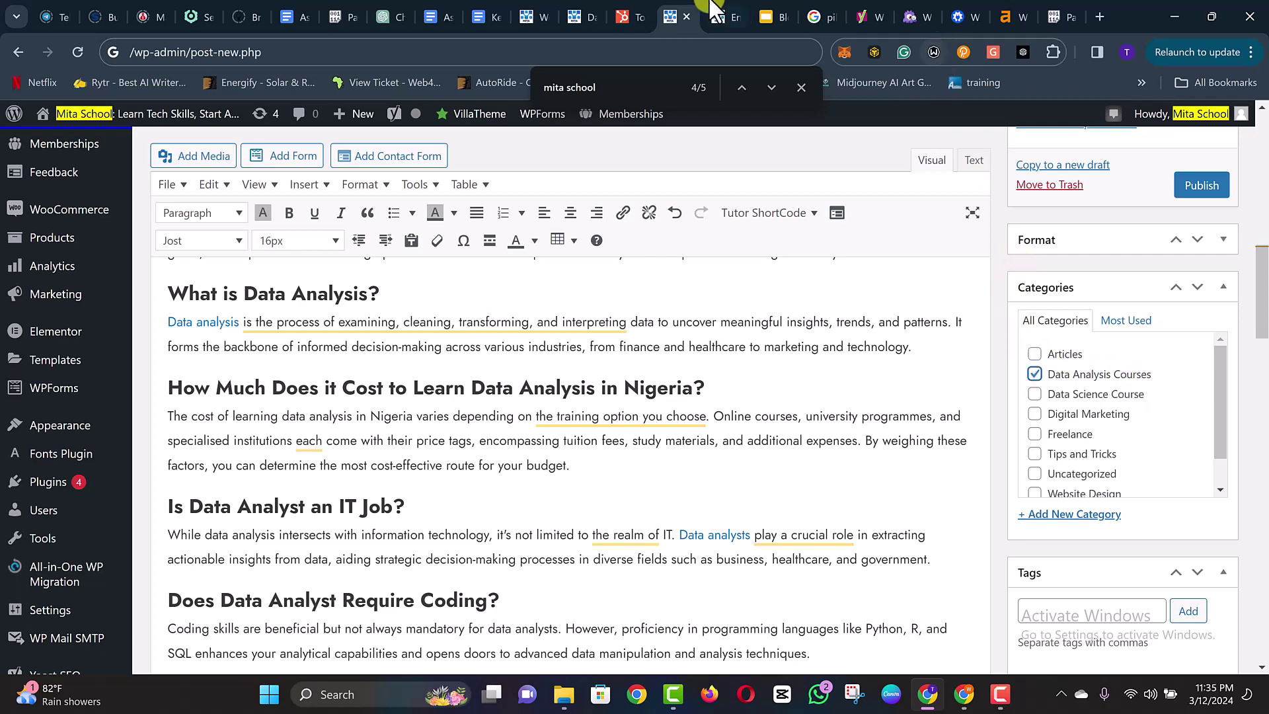
# - Check the featured image item on the slide checklist, then find the Featured image setting in the WordPress post editor
pyautogui.click(771, 14)
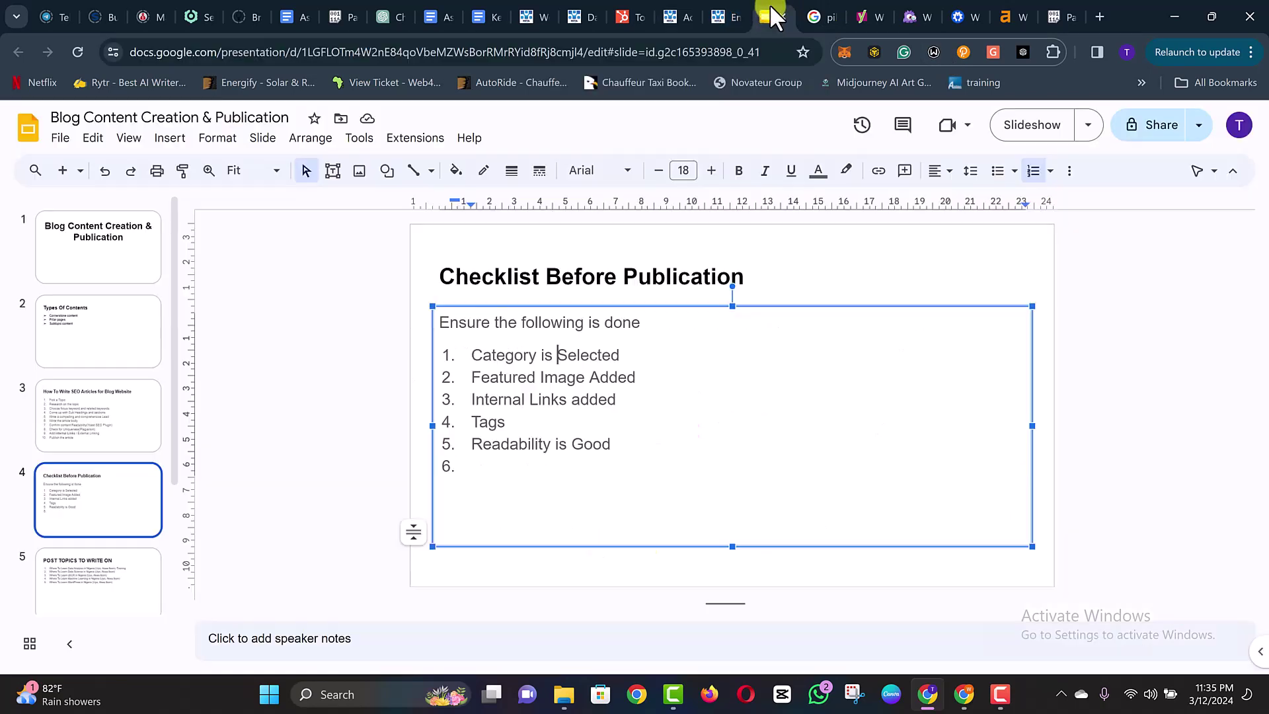
pyautogui.click(557, 355)
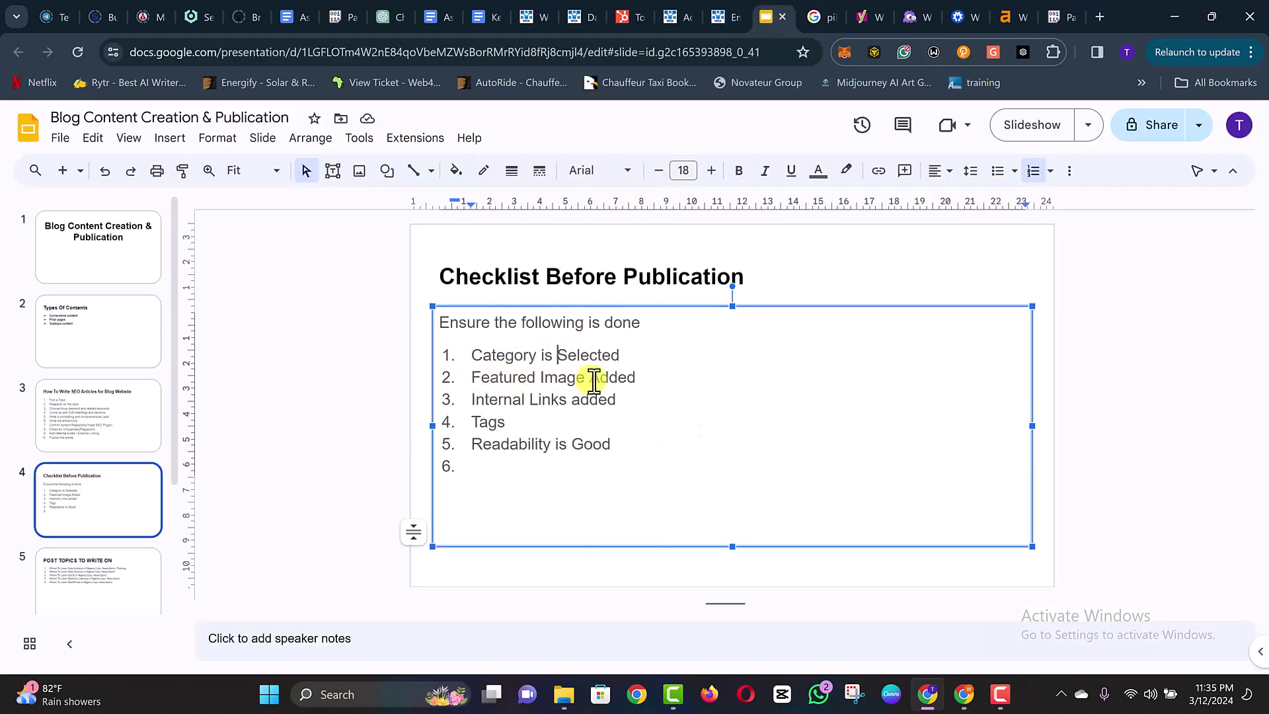
pyautogui.click(687, 10)
pyautogui.scroll(-1, 969, 460)
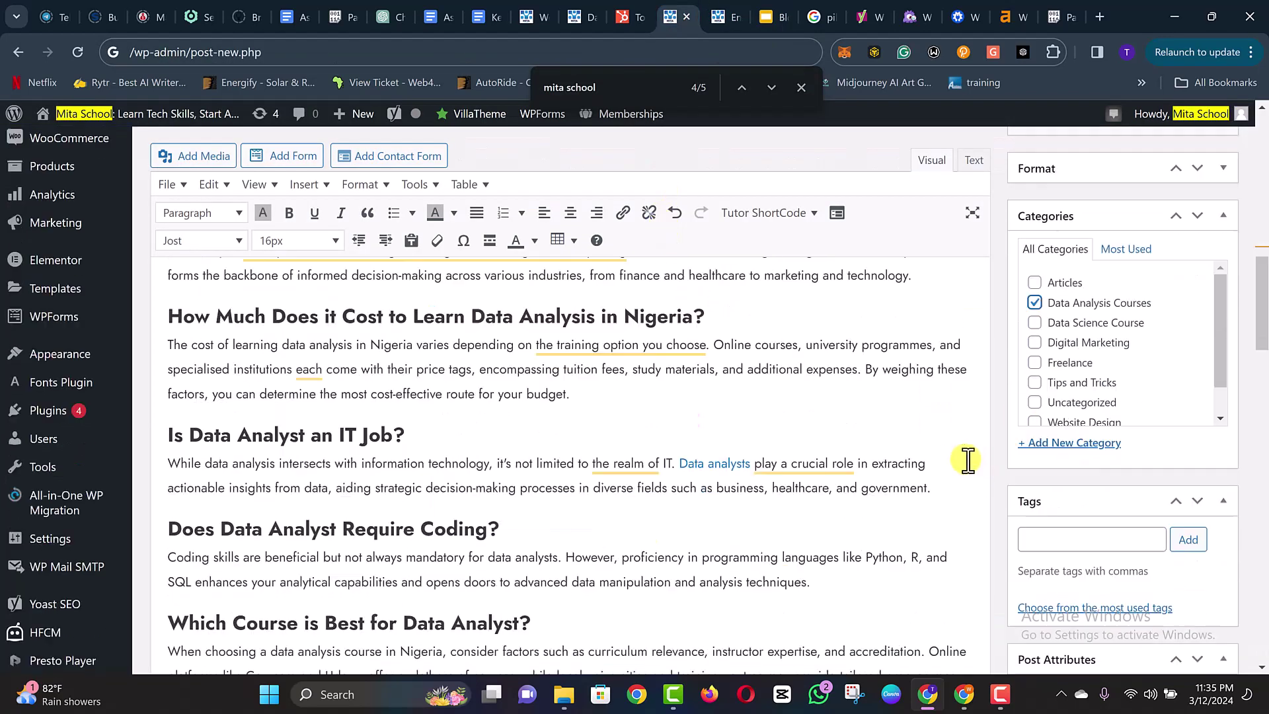
pyautogui.scroll(-2, 968, 461)
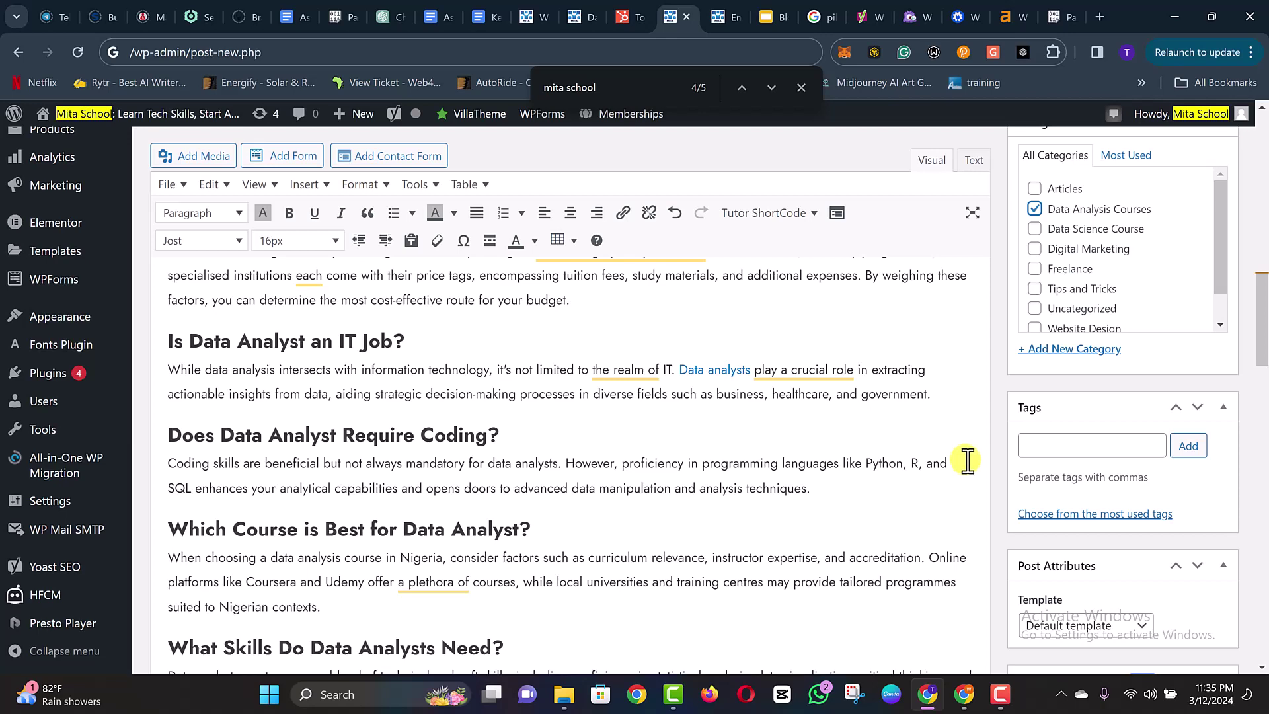
pyautogui.scroll(-2, 967, 460)
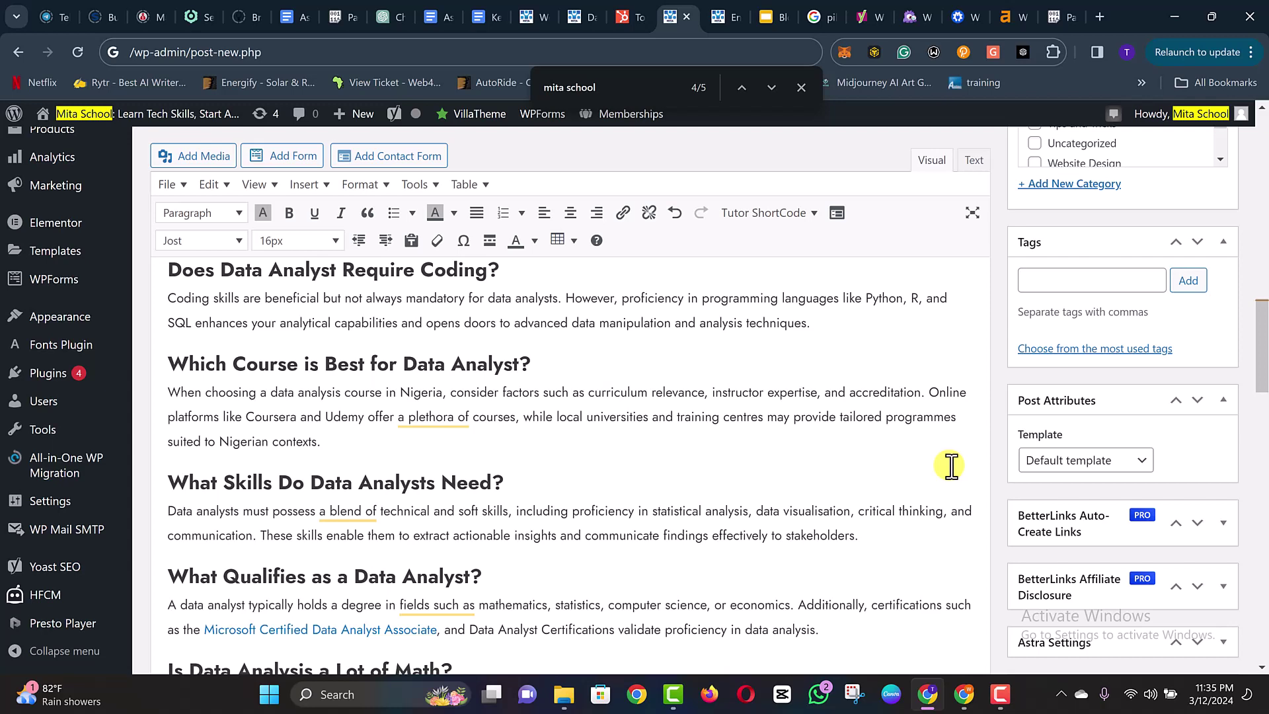
pyautogui.scroll(-5, 951, 466)
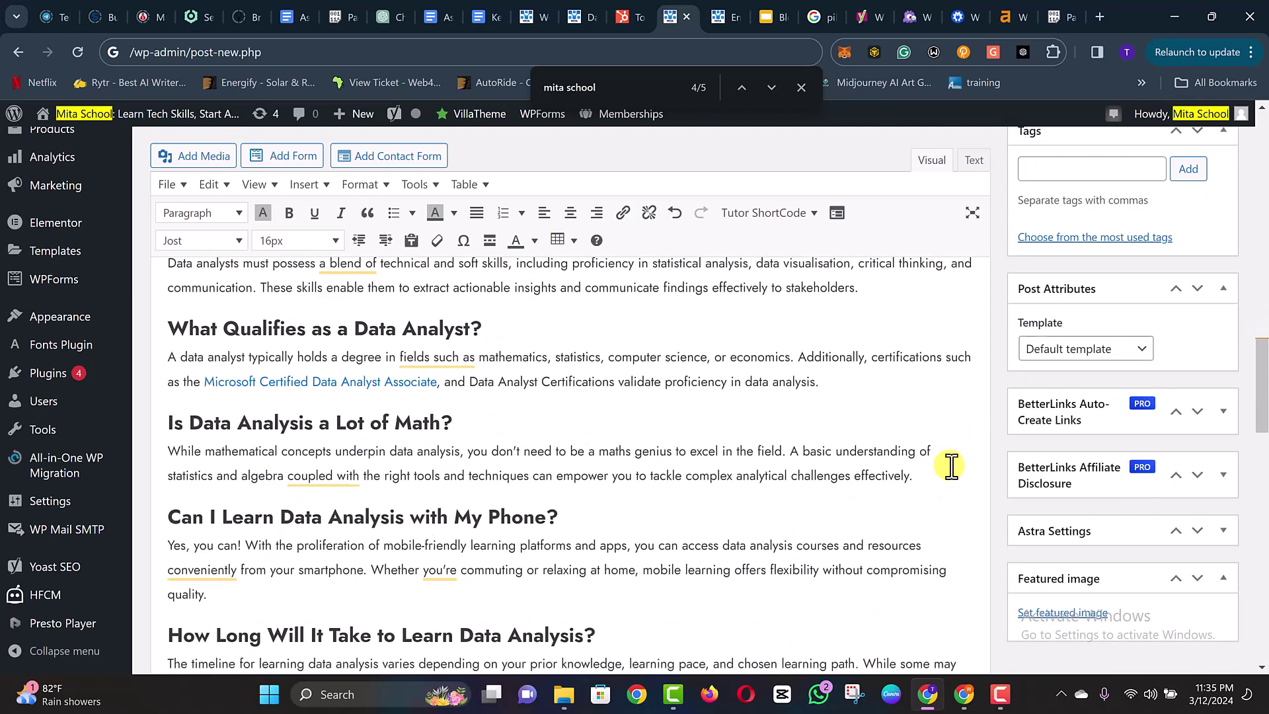
# - Select the full post title "Where To Learn Data Analysis in Nigeria (Uyo, Akwa Ibom), Training"
pyautogui.scroll(6, 951, 466)
pyautogui.scroll(1, 951, 466)
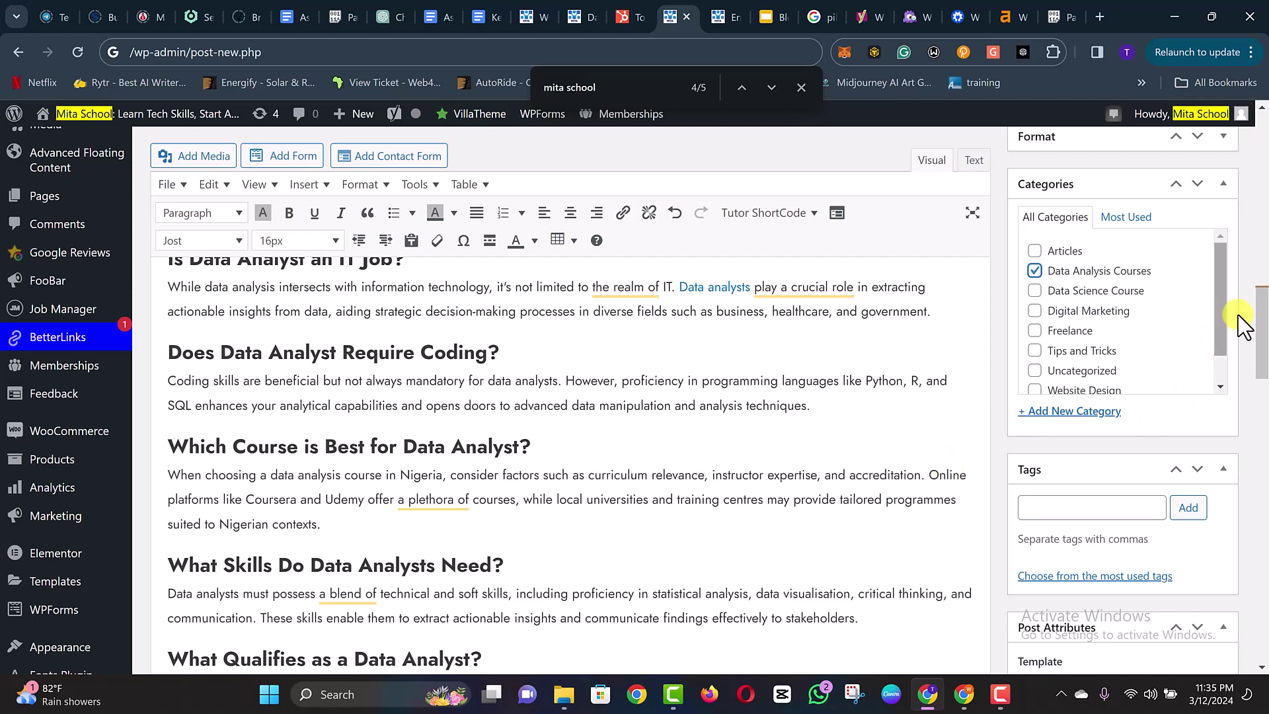
pyautogui.moveTo(1258, 311); pyautogui.dragTo(1261, 47)
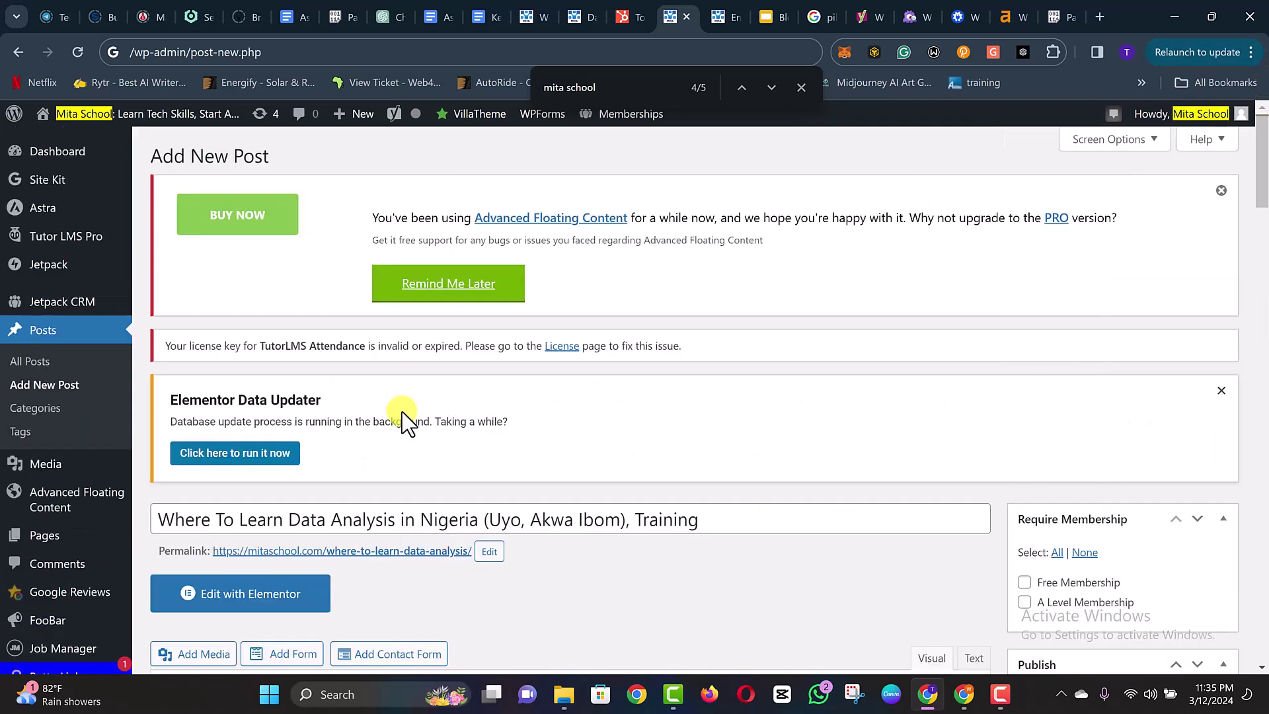
pyautogui.click(699, 518)
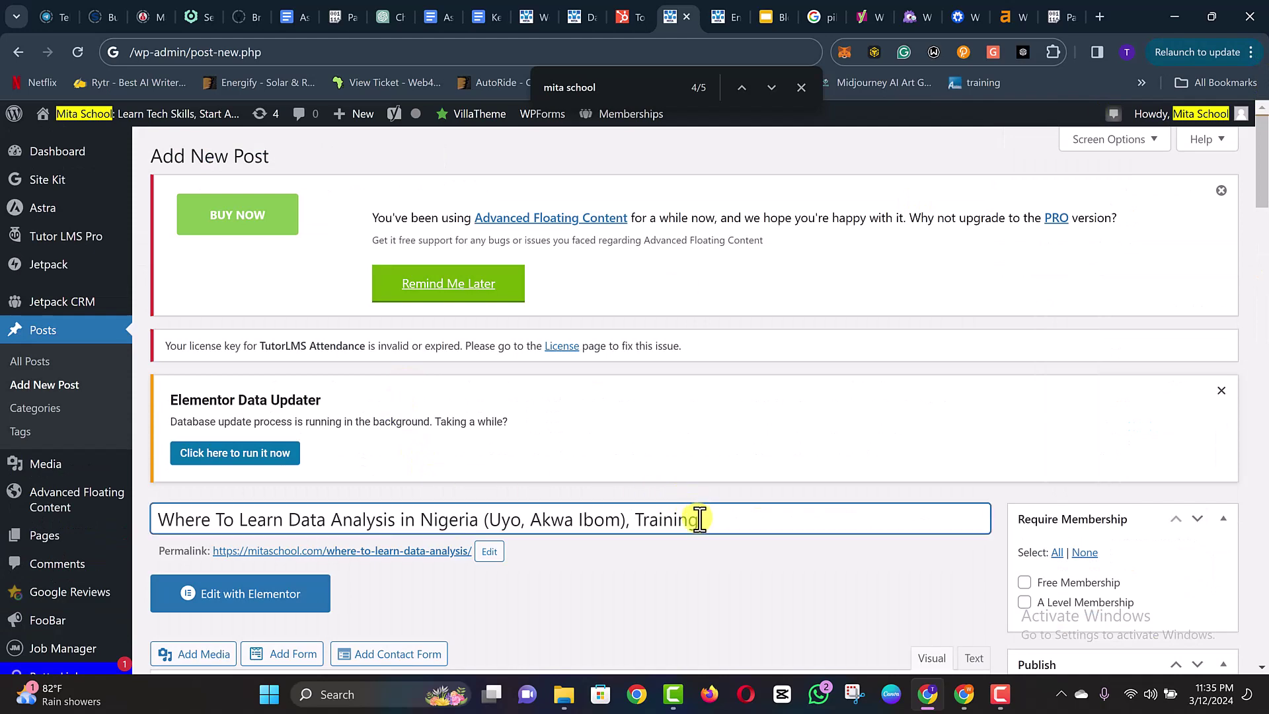
pyautogui.tripleClick(698, 519)
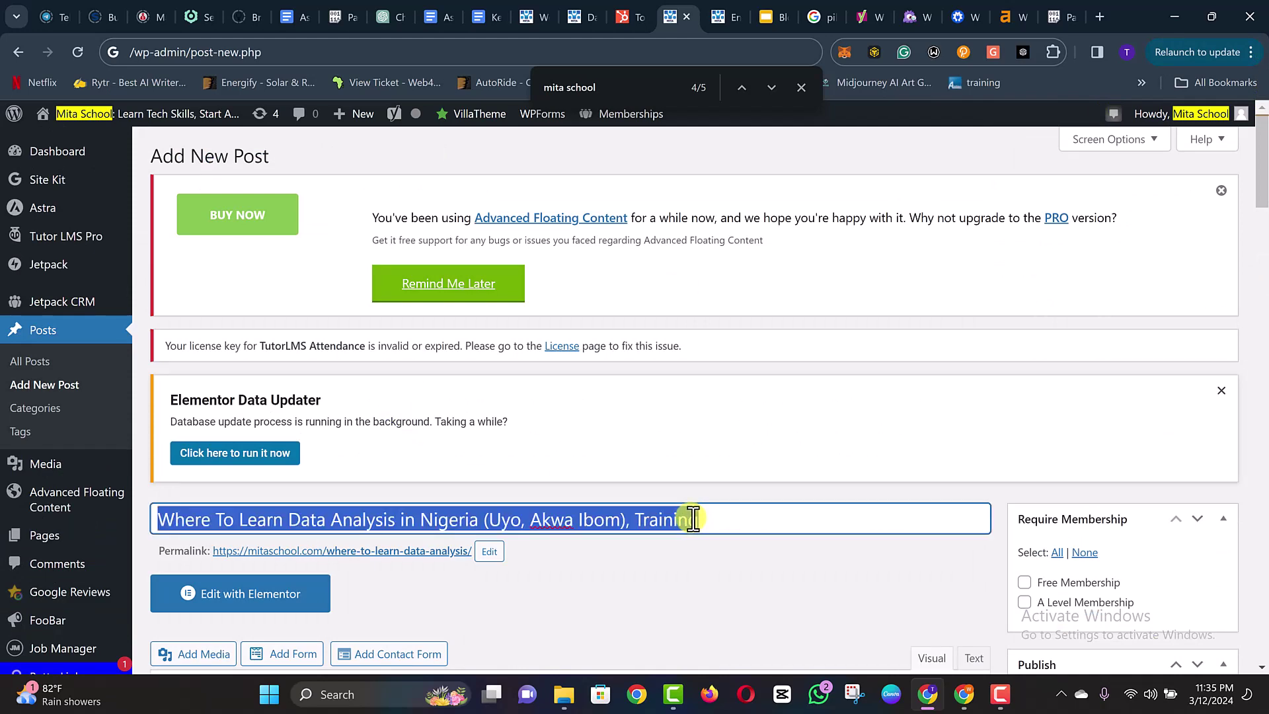
pyautogui.scroll(-5, 690, 520)
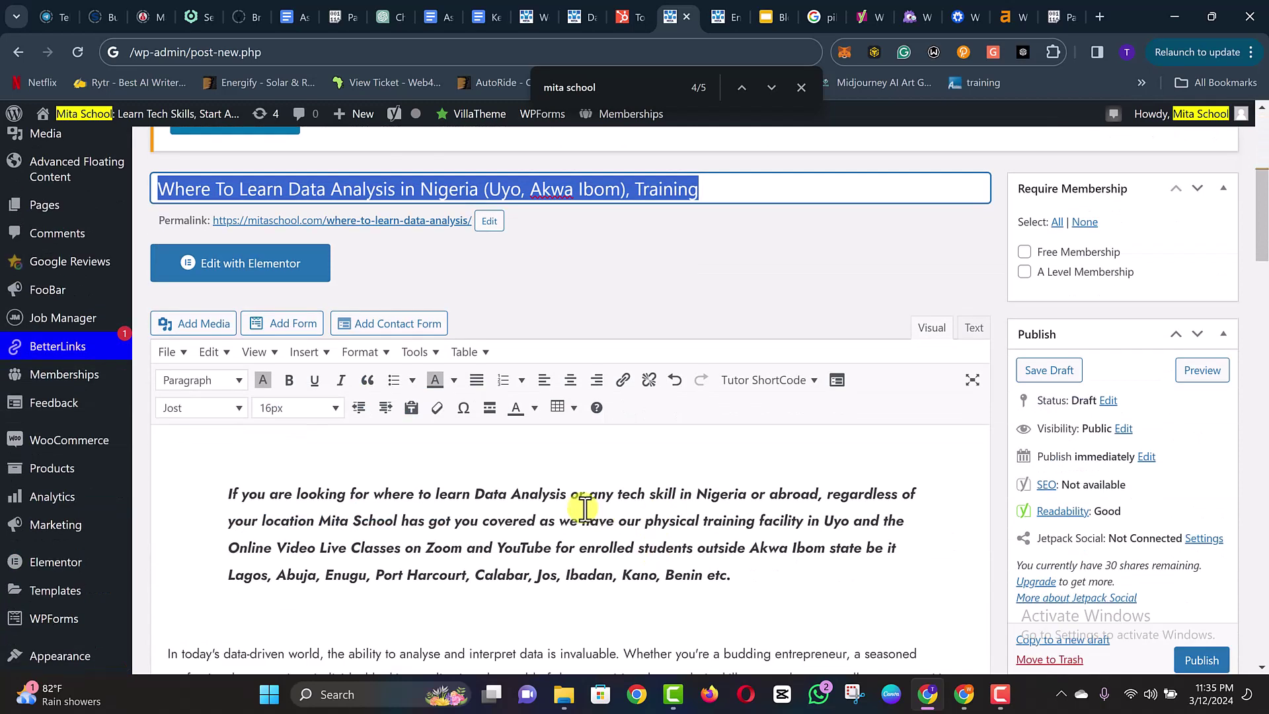
# - Copy the whole introductory paragraph beginning "If you are looking for where to learn Data Analysis" from the post body
pyautogui.click(584, 509)
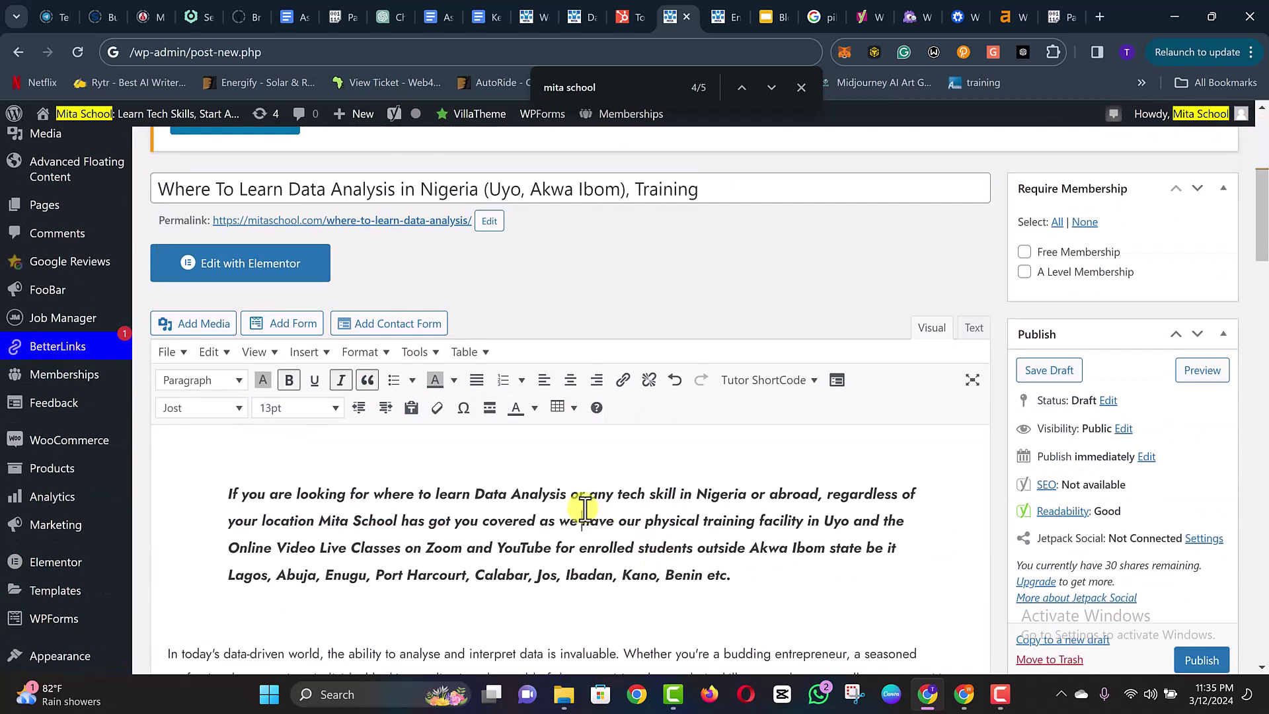
pyautogui.tripleClick(485, 516)
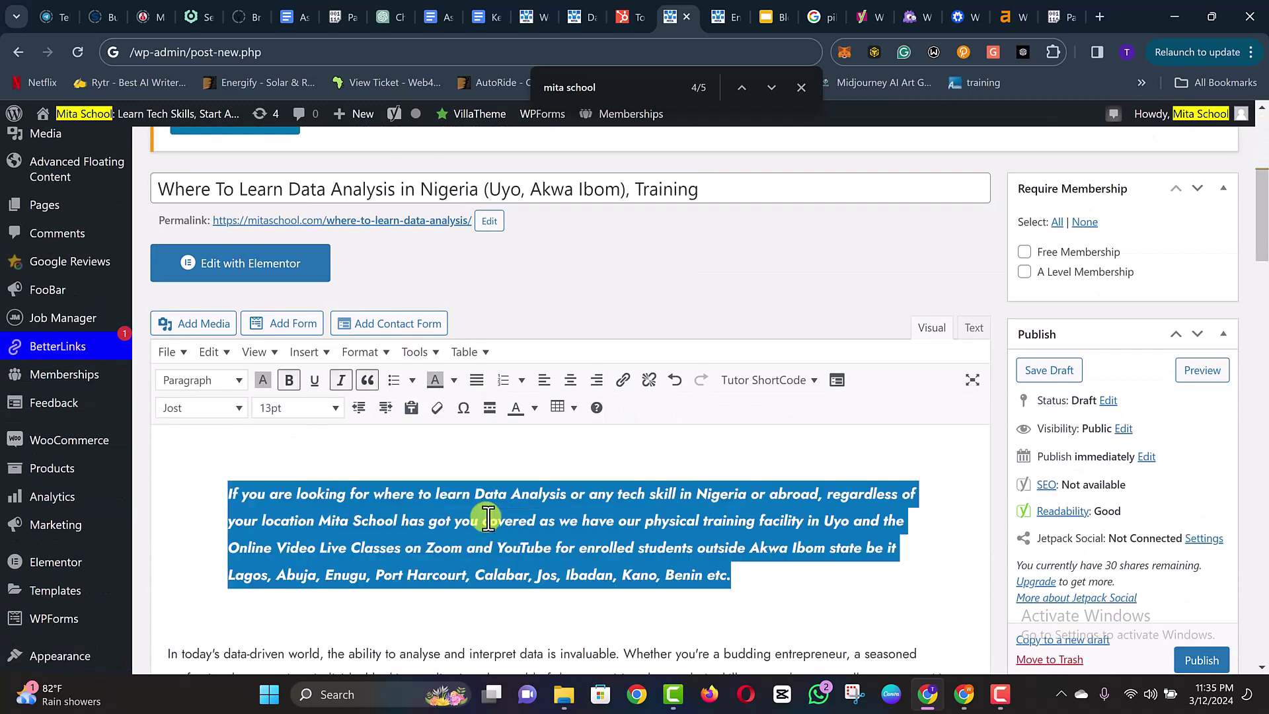
pyautogui.rightClick(421, 531)
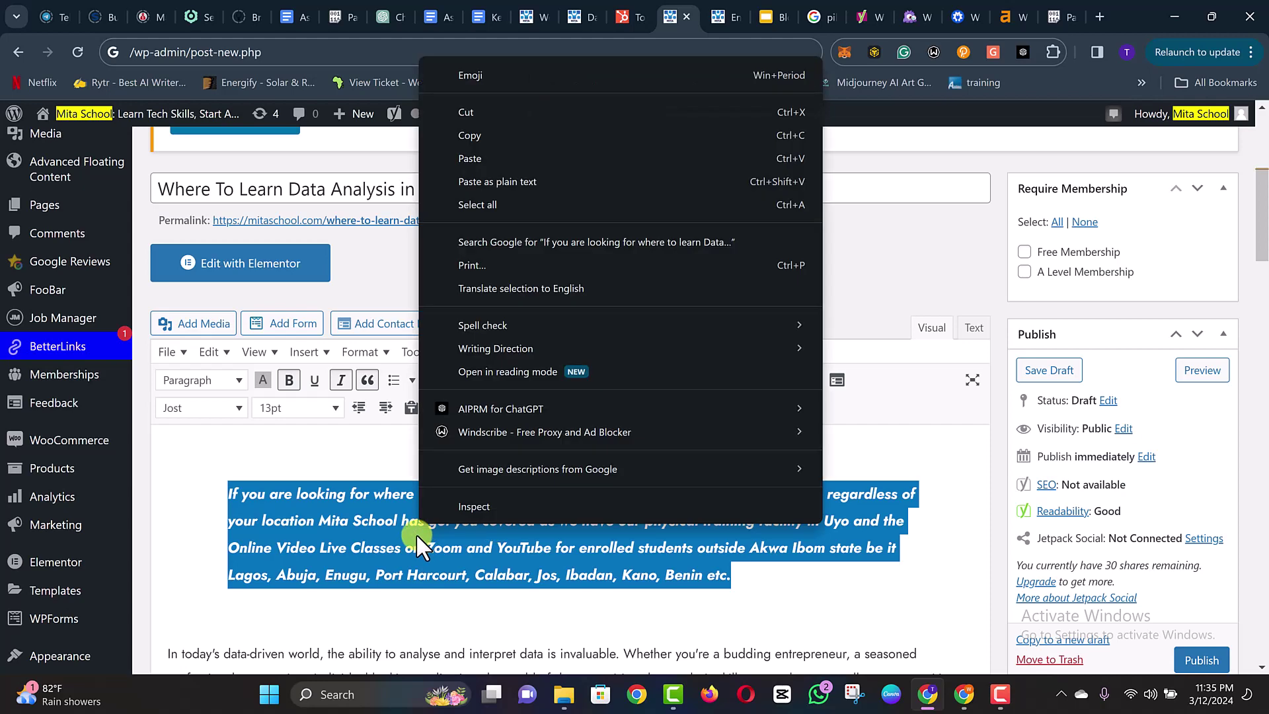
pyautogui.click(509, 135)
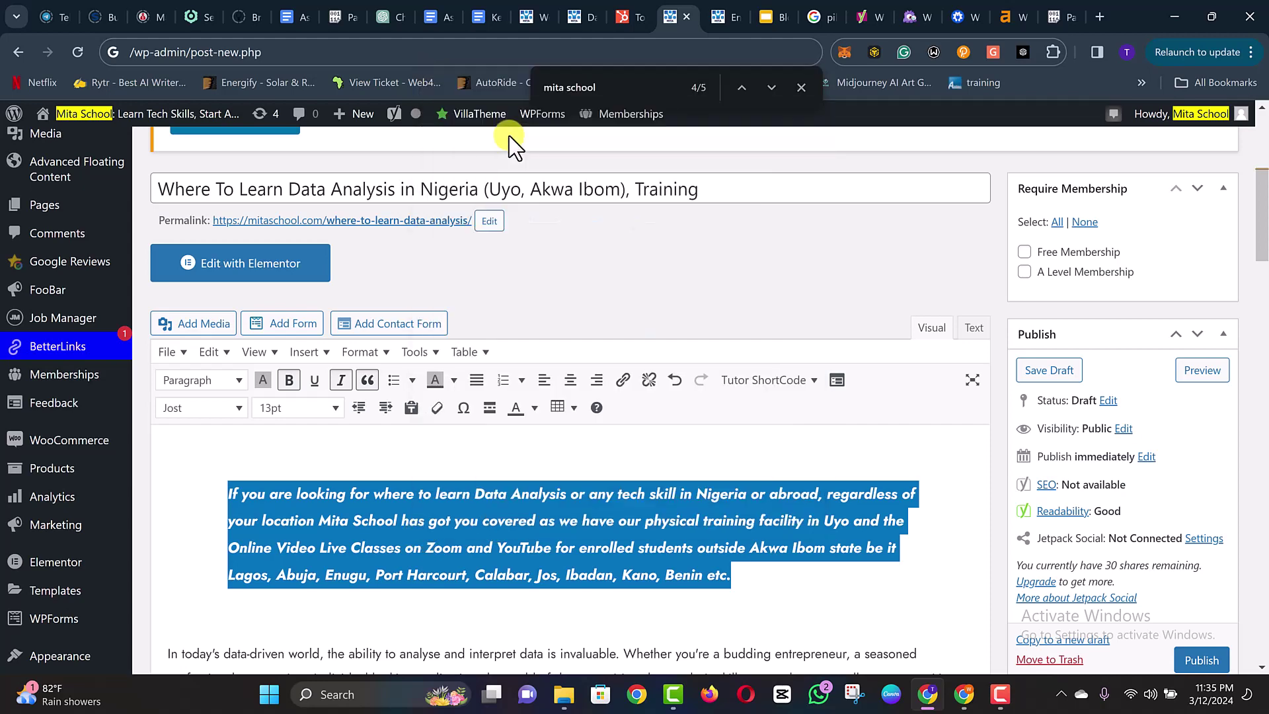
# - Switch to the Google Slides checklist and reword the second item as "Featured Image is Added"
pyautogui.click(767, 14)
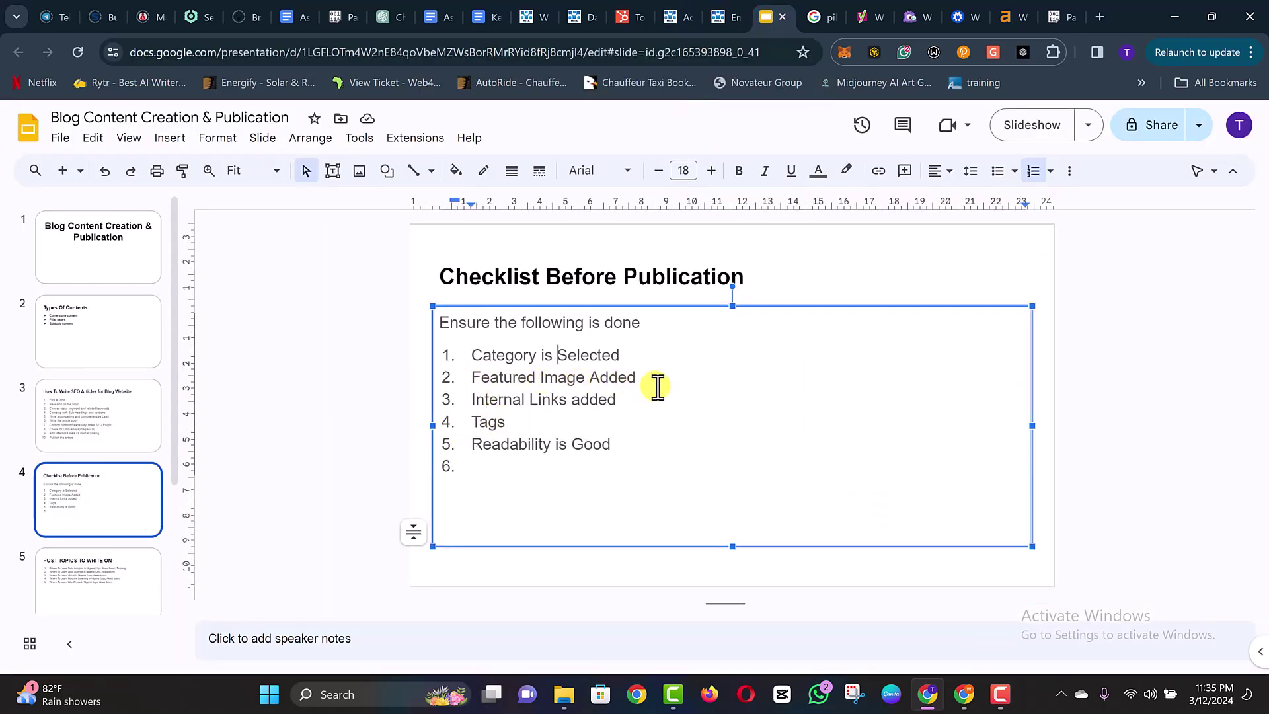
pyautogui.click(590, 380)
pyautogui.write('is')
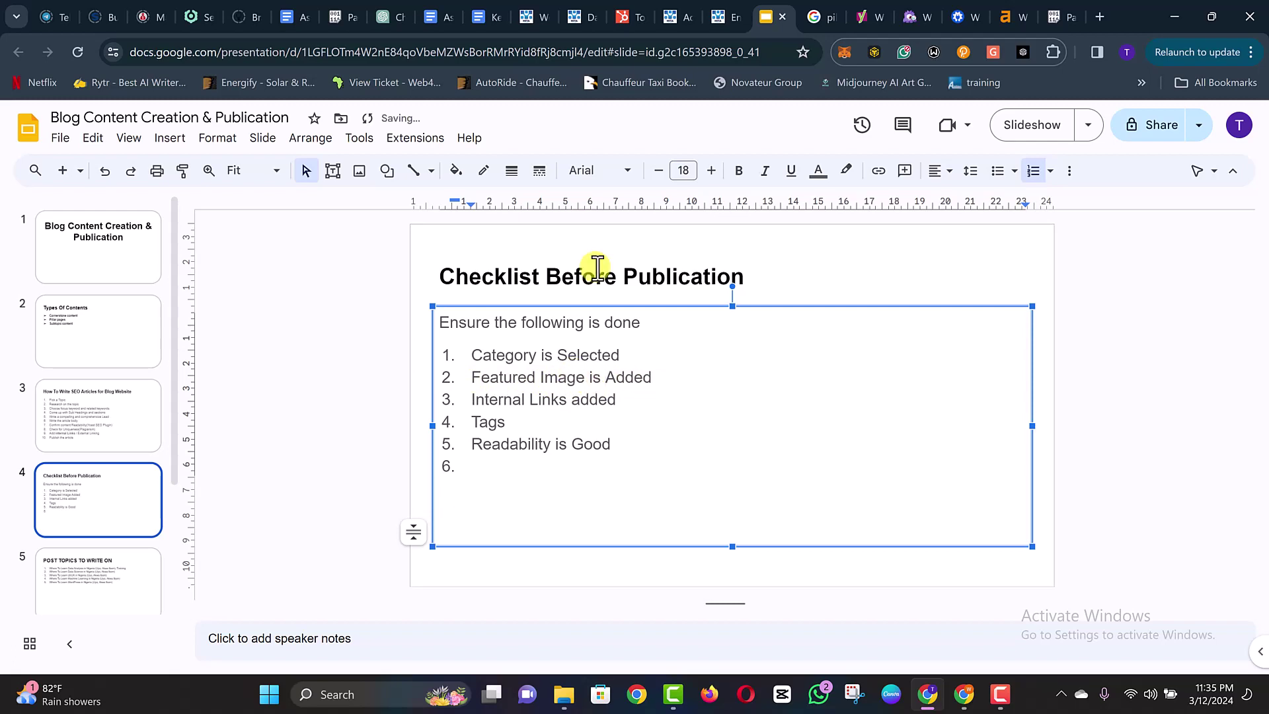
# - Switch back to the WordPress post editor, open the featured image chooser and browse the existing media library images
pyautogui.click(681, 12)
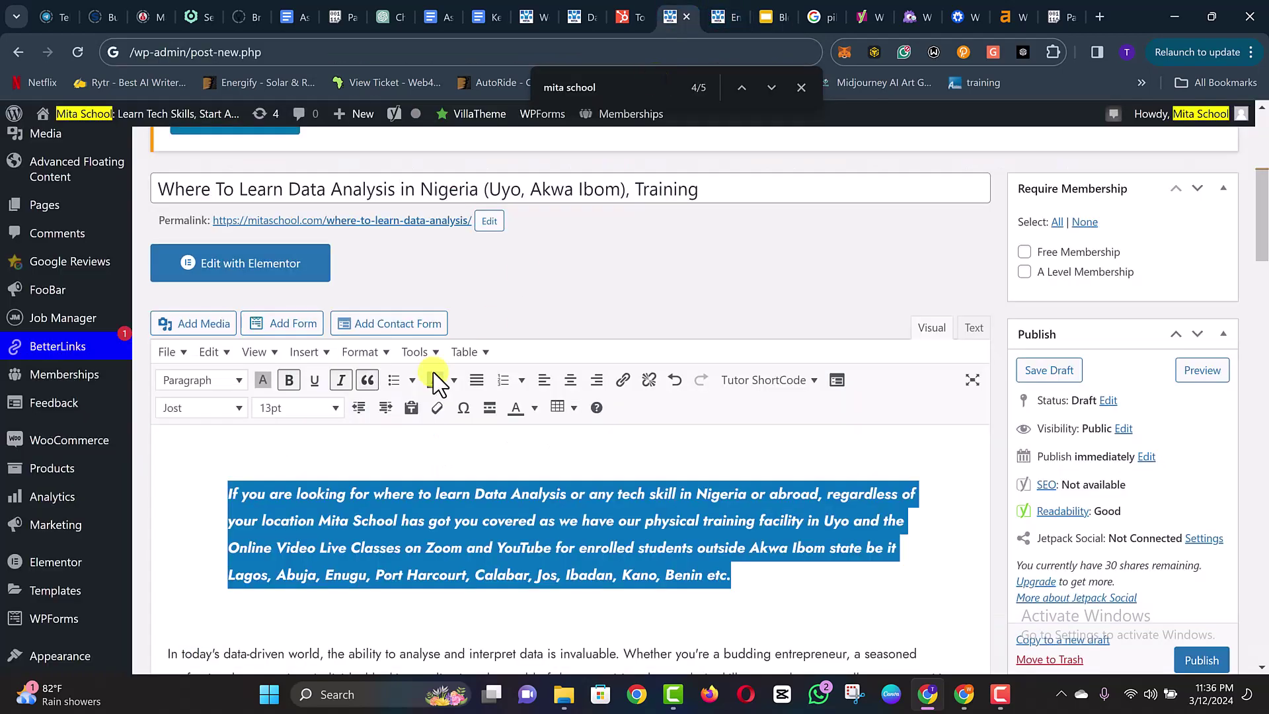
pyautogui.click(426, 505)
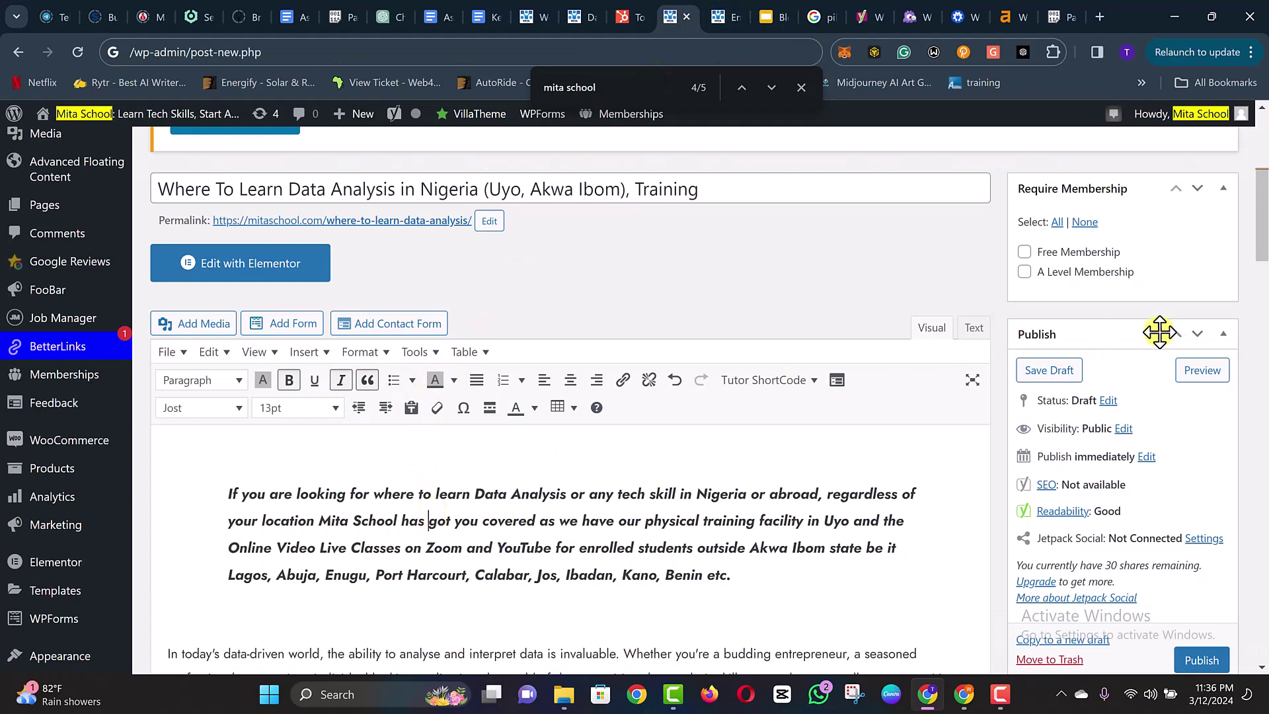
pyautogui.scroll(-5, 1158, 333)
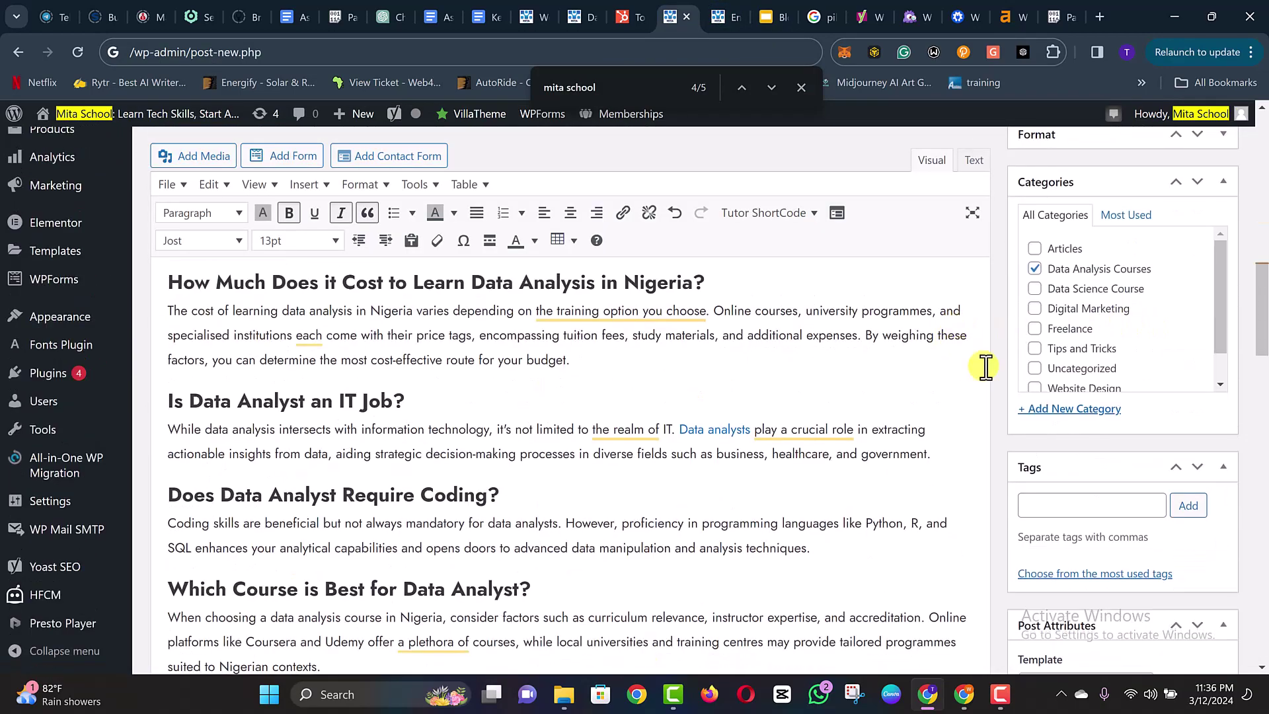
pyautogui.scroll(-10, 1142, 445)
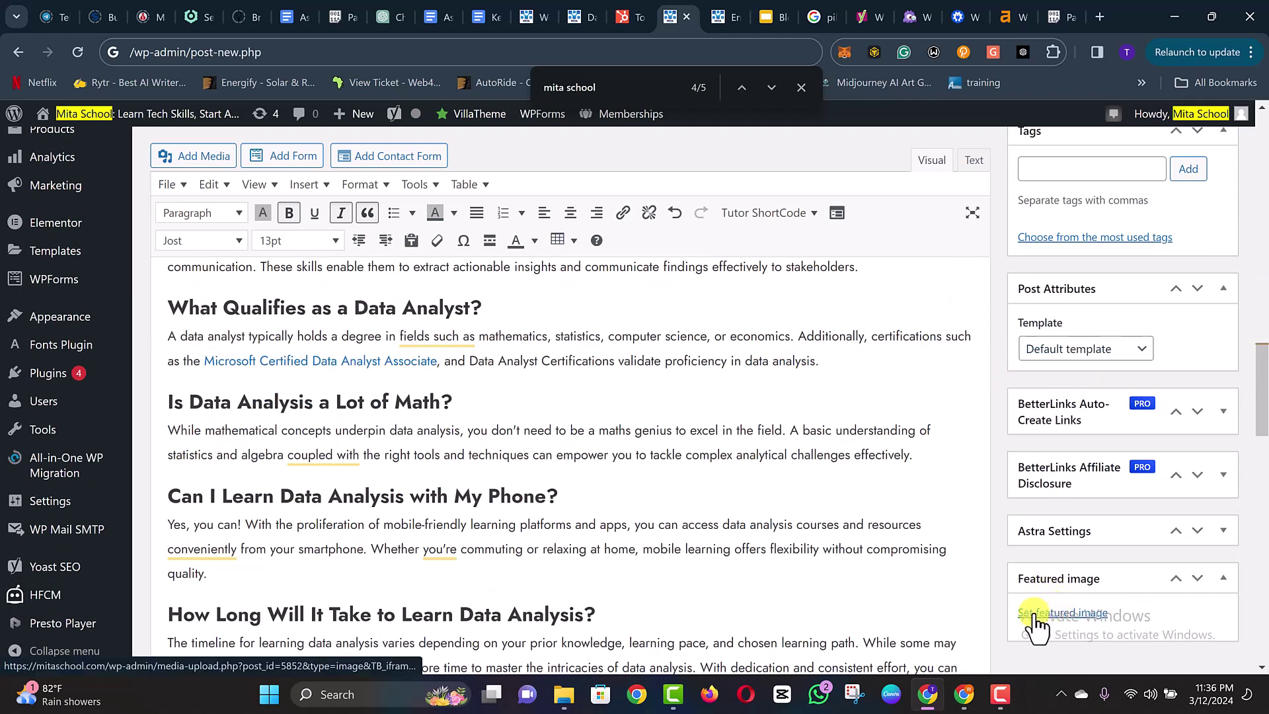
pyautogui.scroll(-3, 1045, 616)
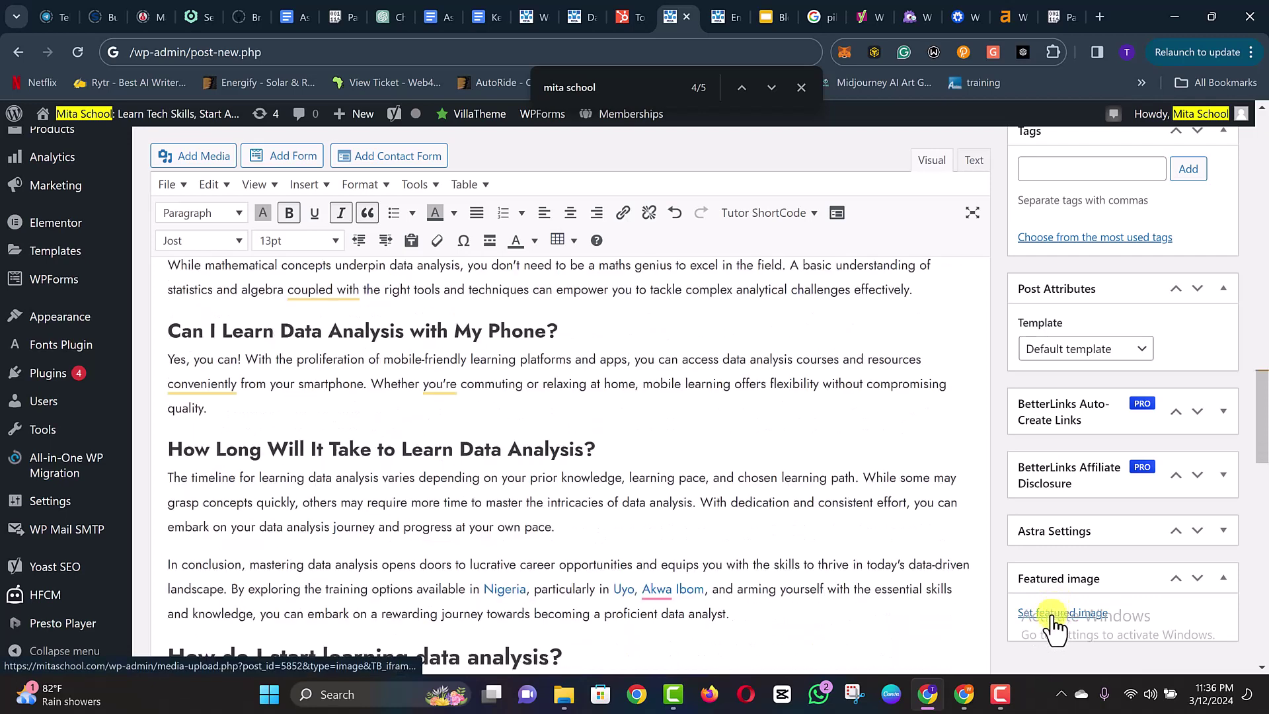
pyautogui.click(1053, 613)
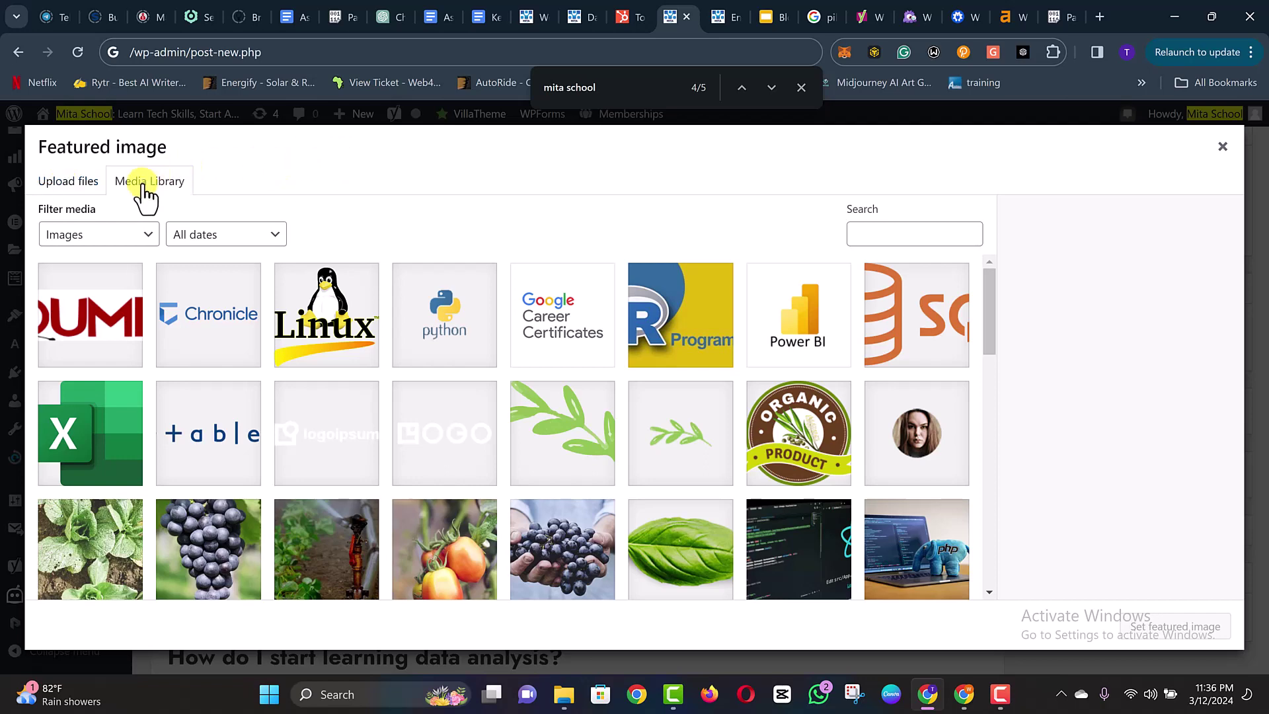
pyautogui.scroll(-5, 411, 403)
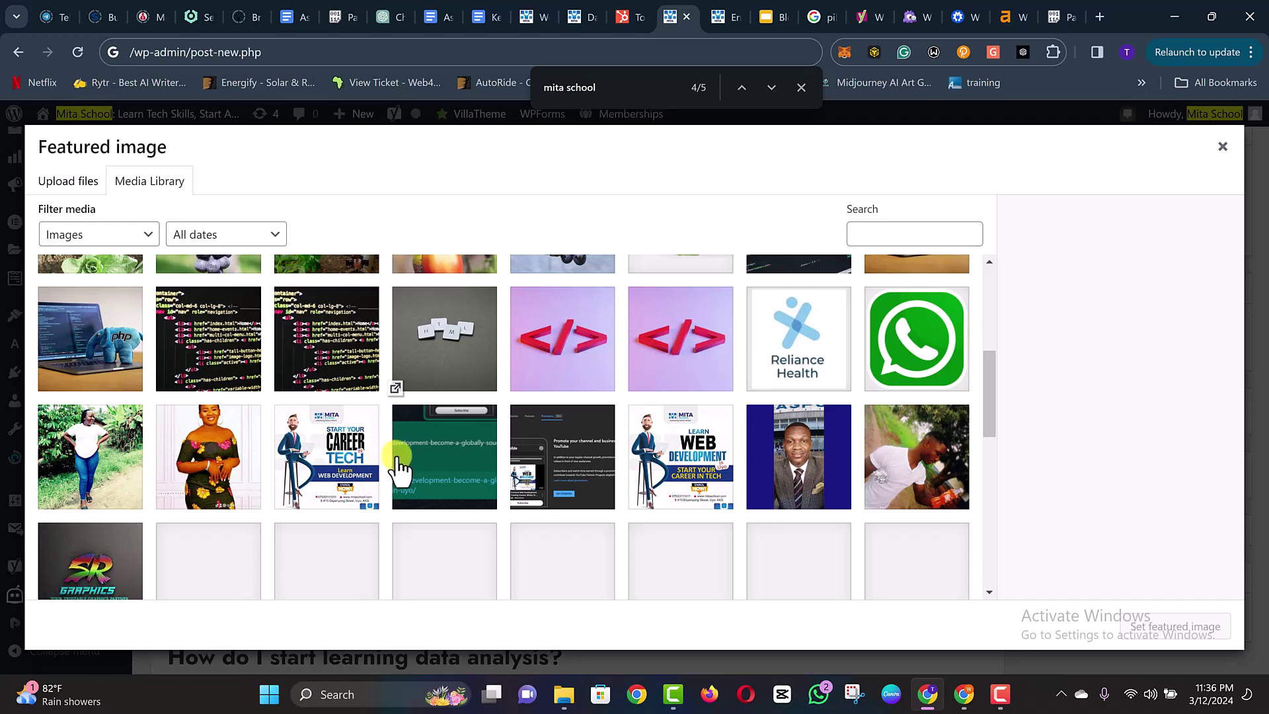
pyautogui.scroll(5, 404, 462)
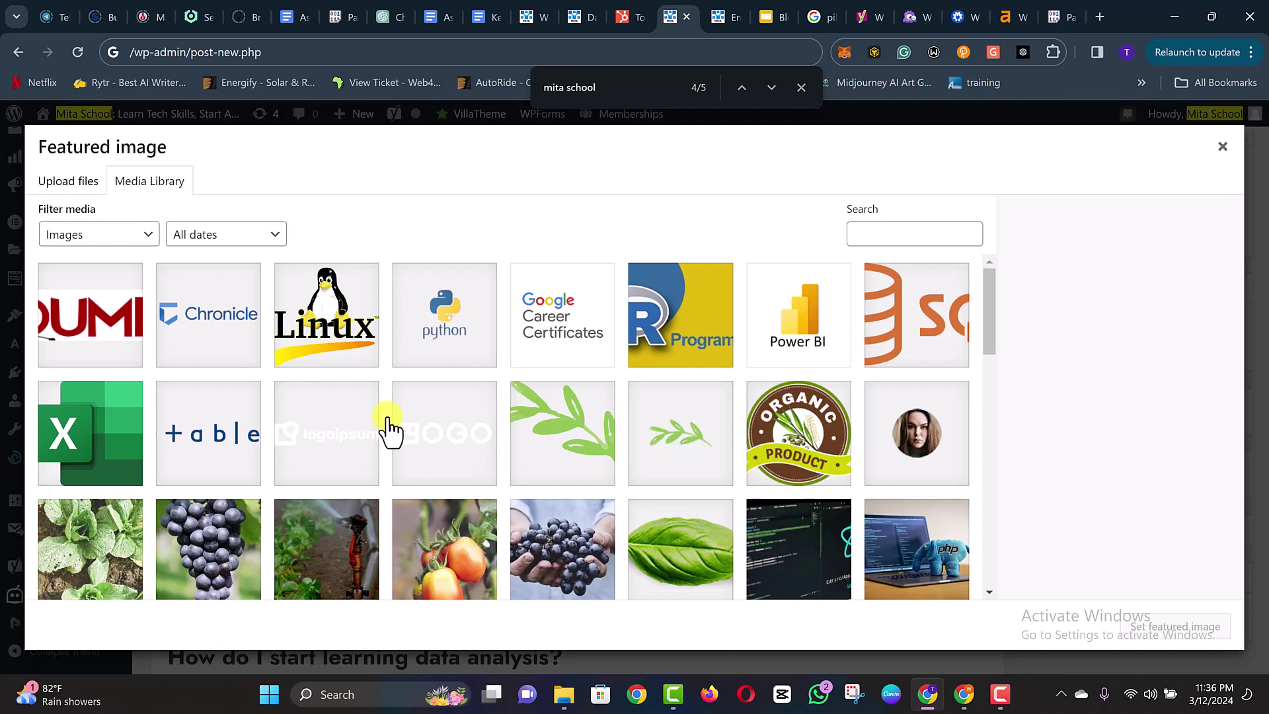
# - Start uploading a new featured image file from the computer and go to the Desktop folder
pyautogui.click(66, 182)
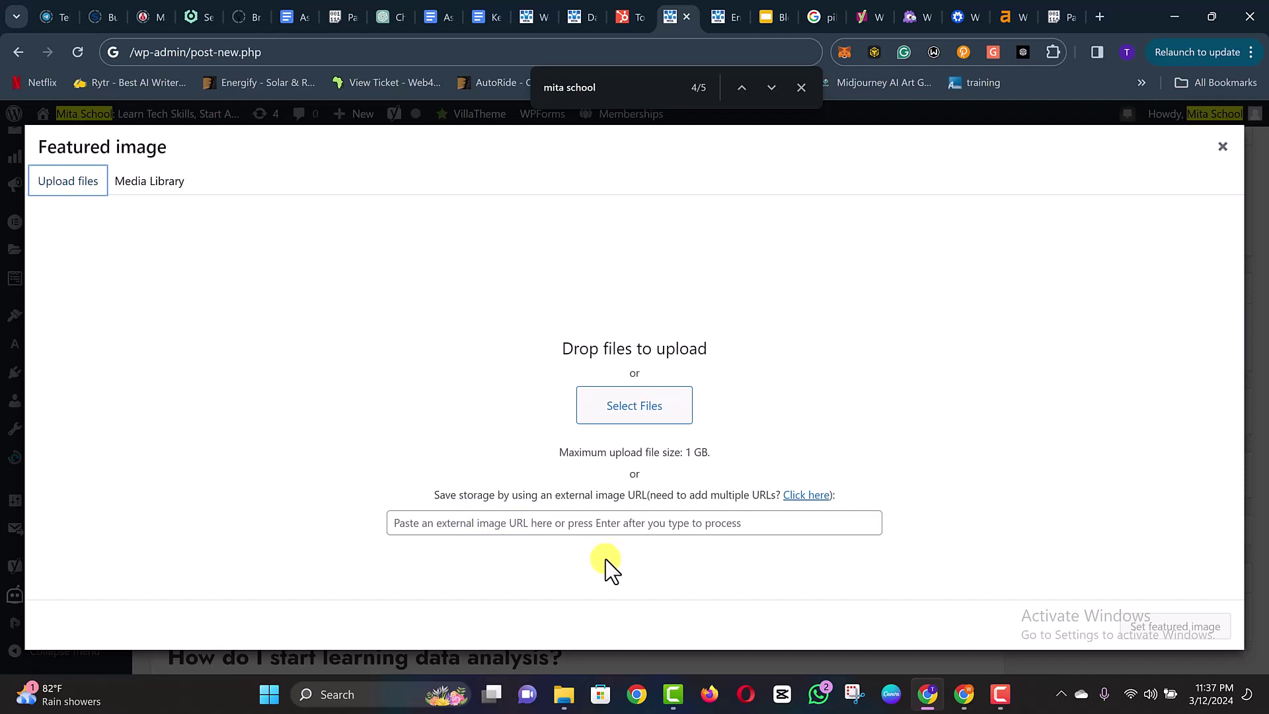
pyautogui.click(411, 522)
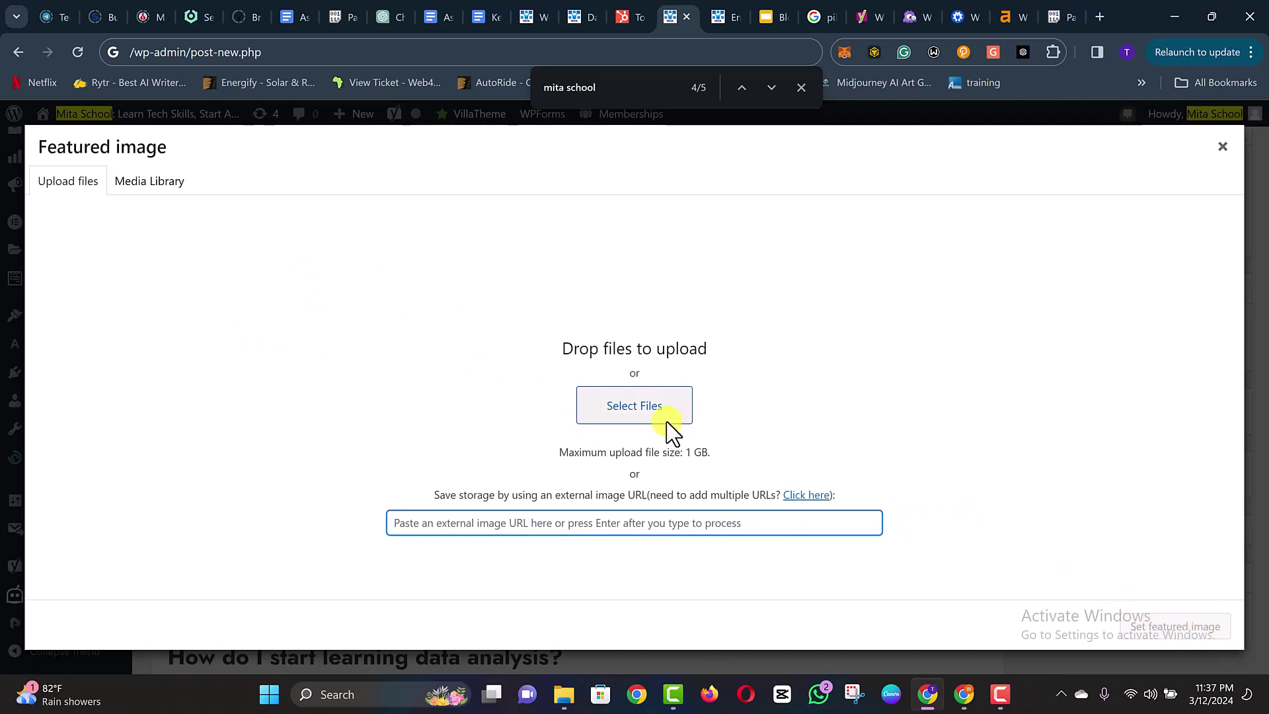
pyautogui.click(624, 413)
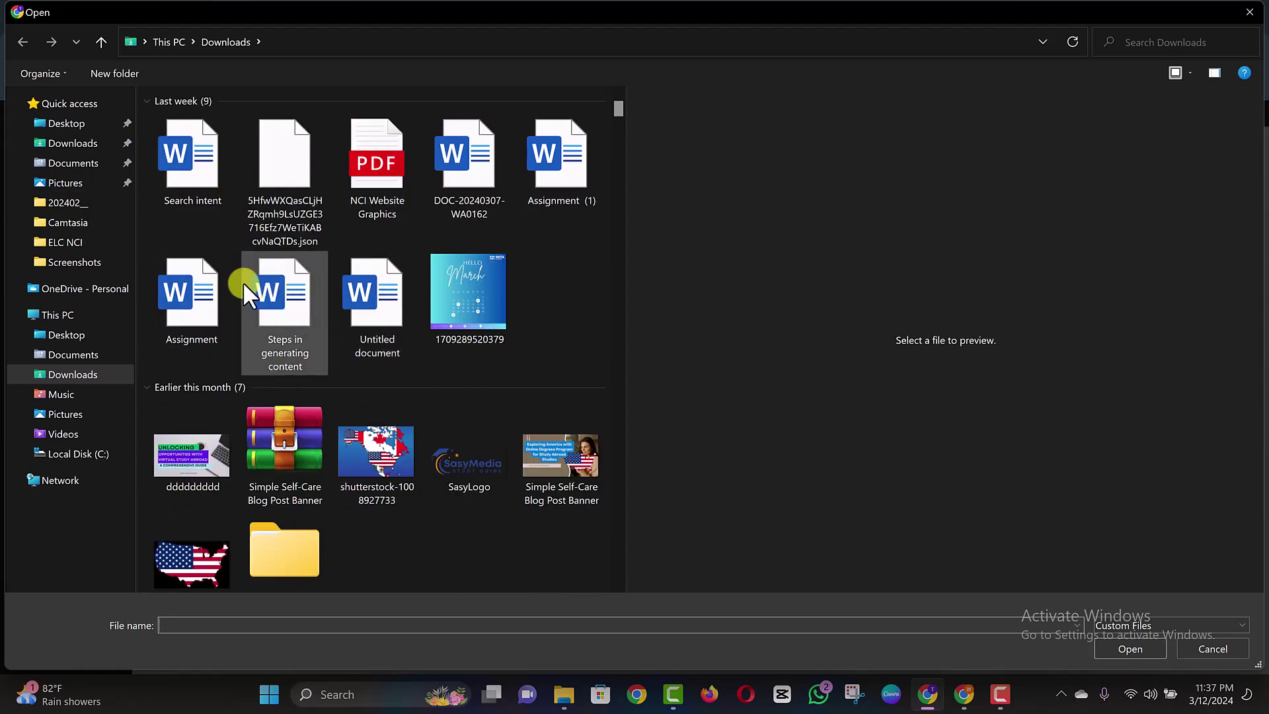
pyautogui.click(69, 124)
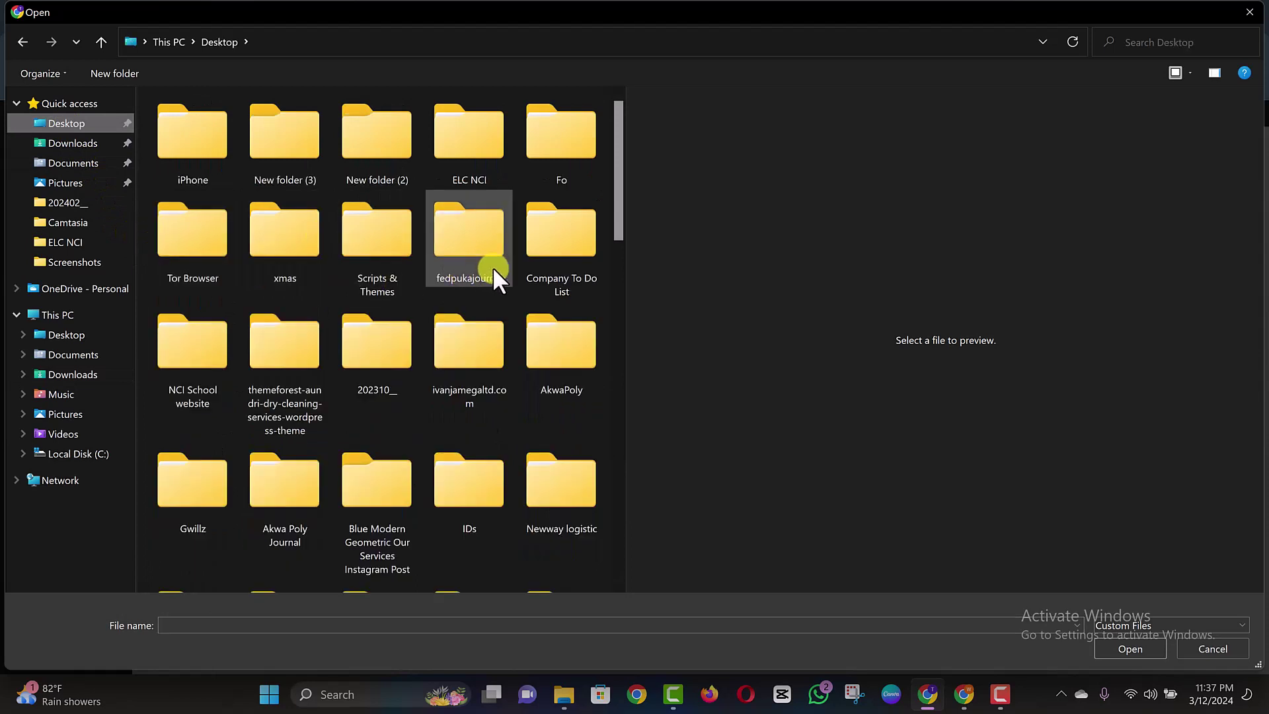
pyautogui.click(193, 331)
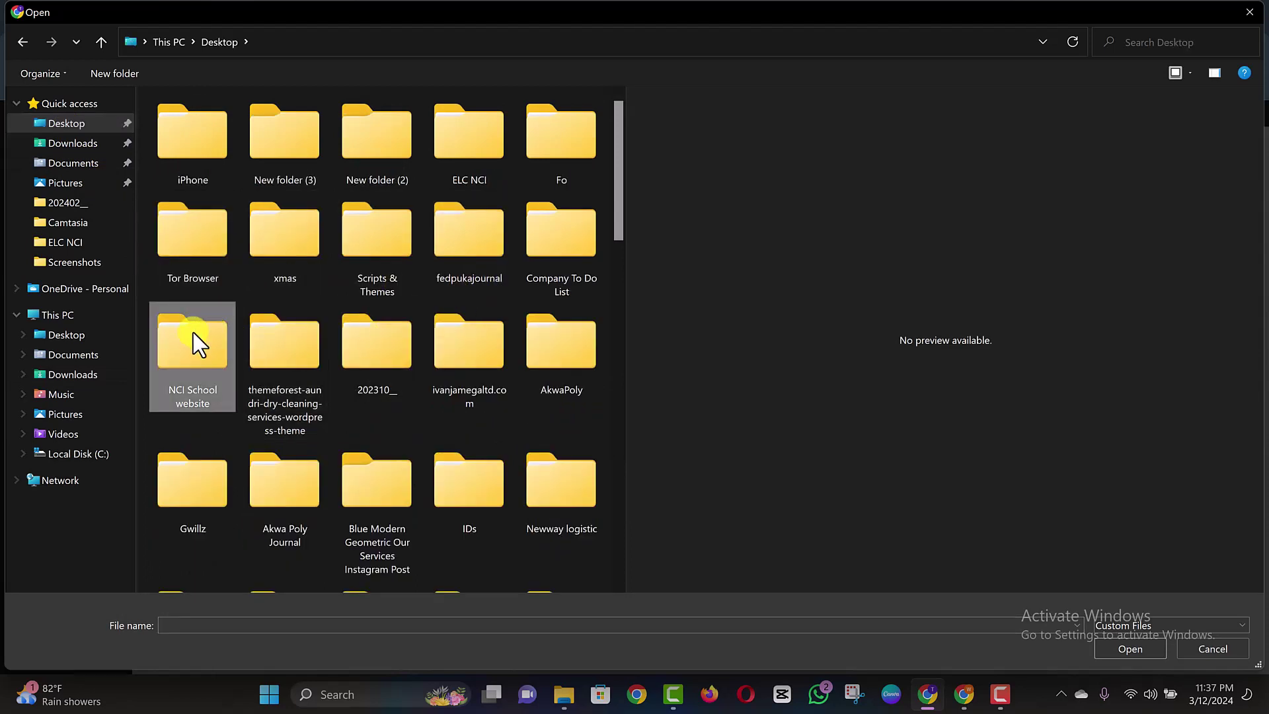
pyautogui.doubleClick(193, 332)
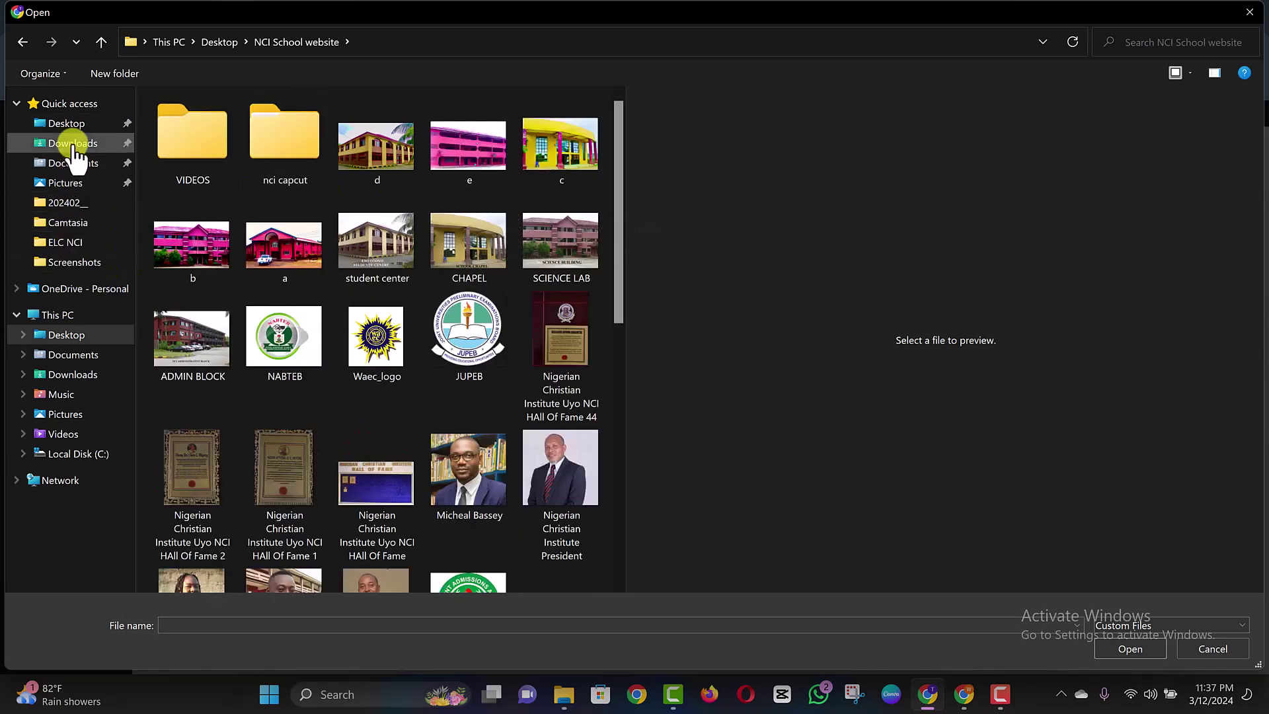
pyautogui.click(66, 126)
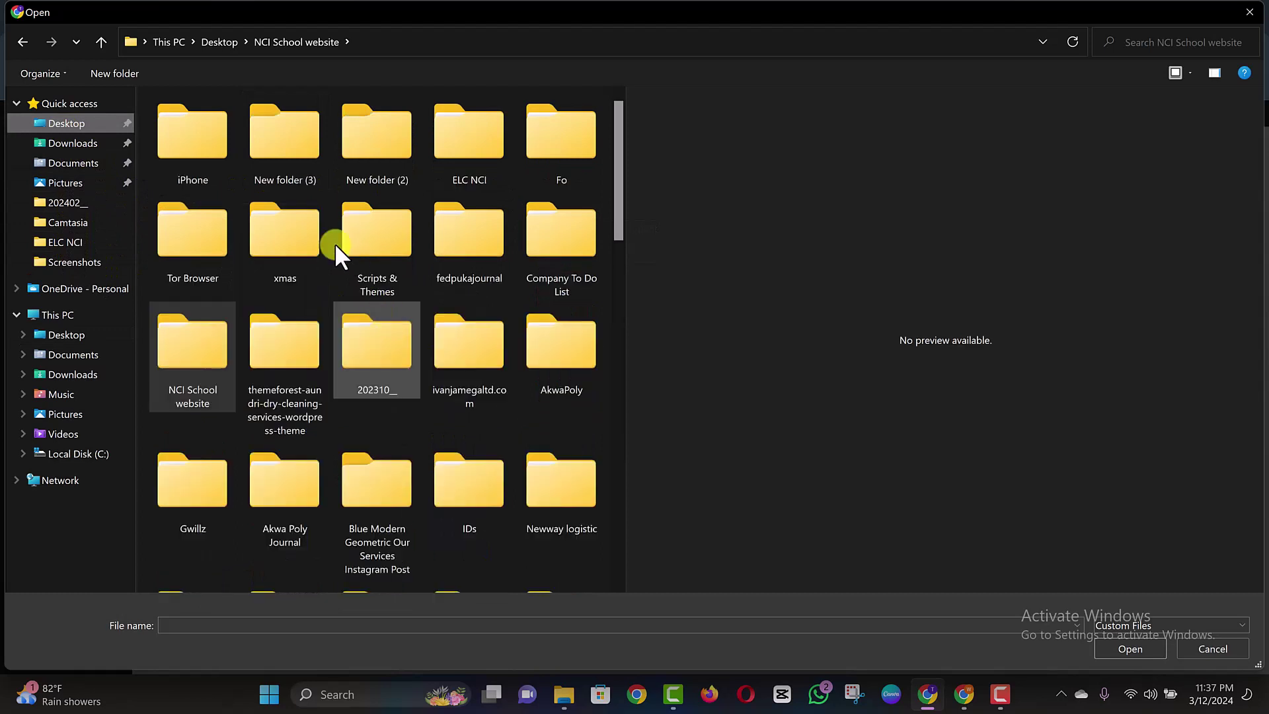
# - Upload the "Data Analytics training" image from the Mita School Website folder on the Desktop
pyautogui.scroll(-5, 359, 339)
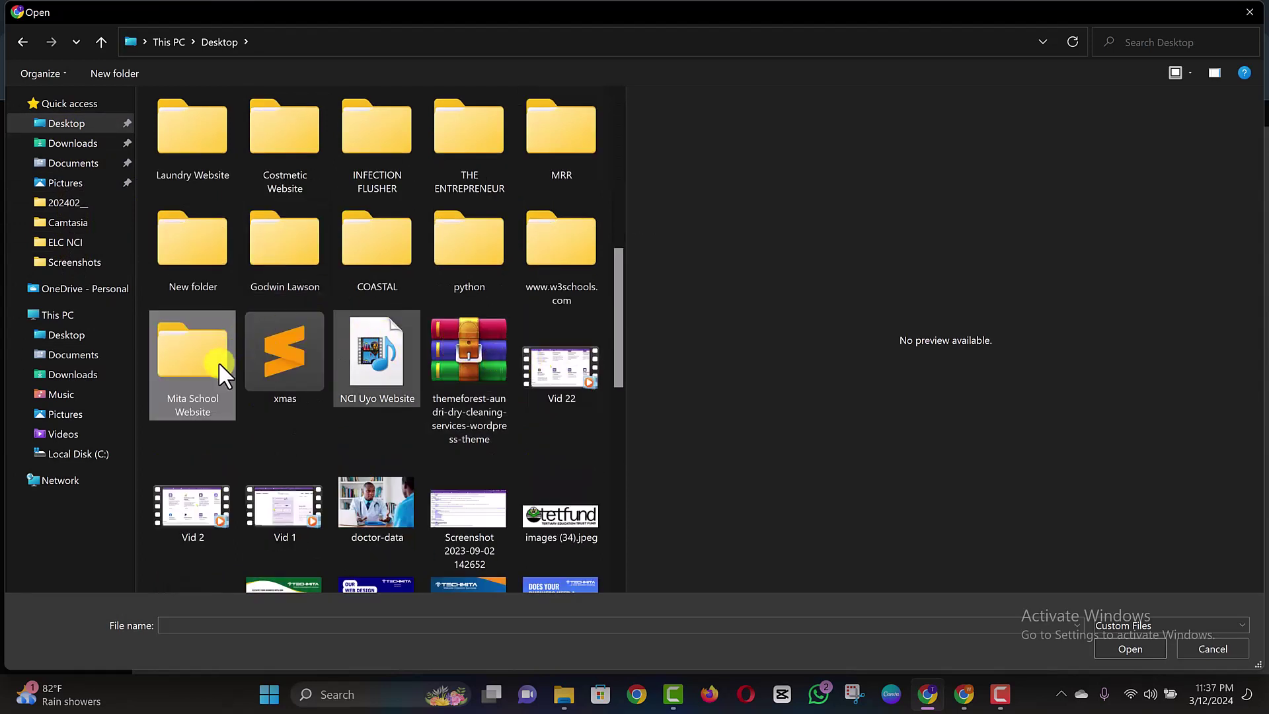
pyautogui.doubleClick(190, 359)
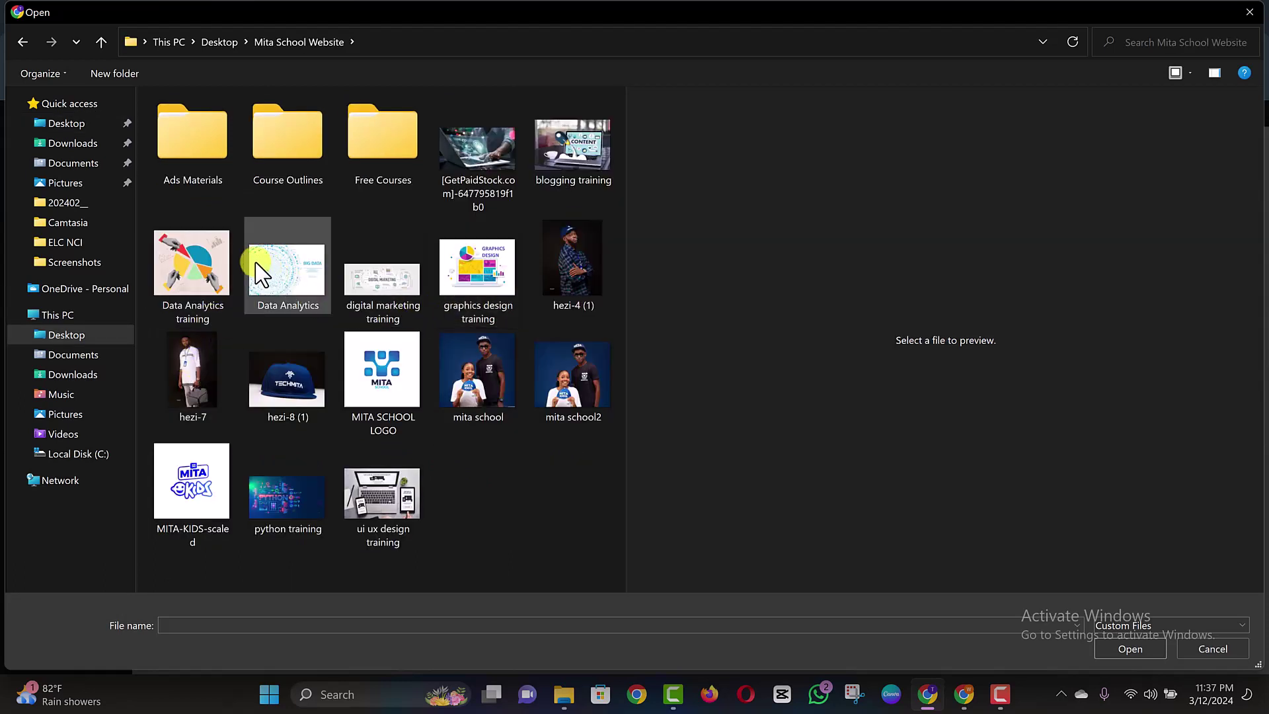
pyautogui.click(205, 265)
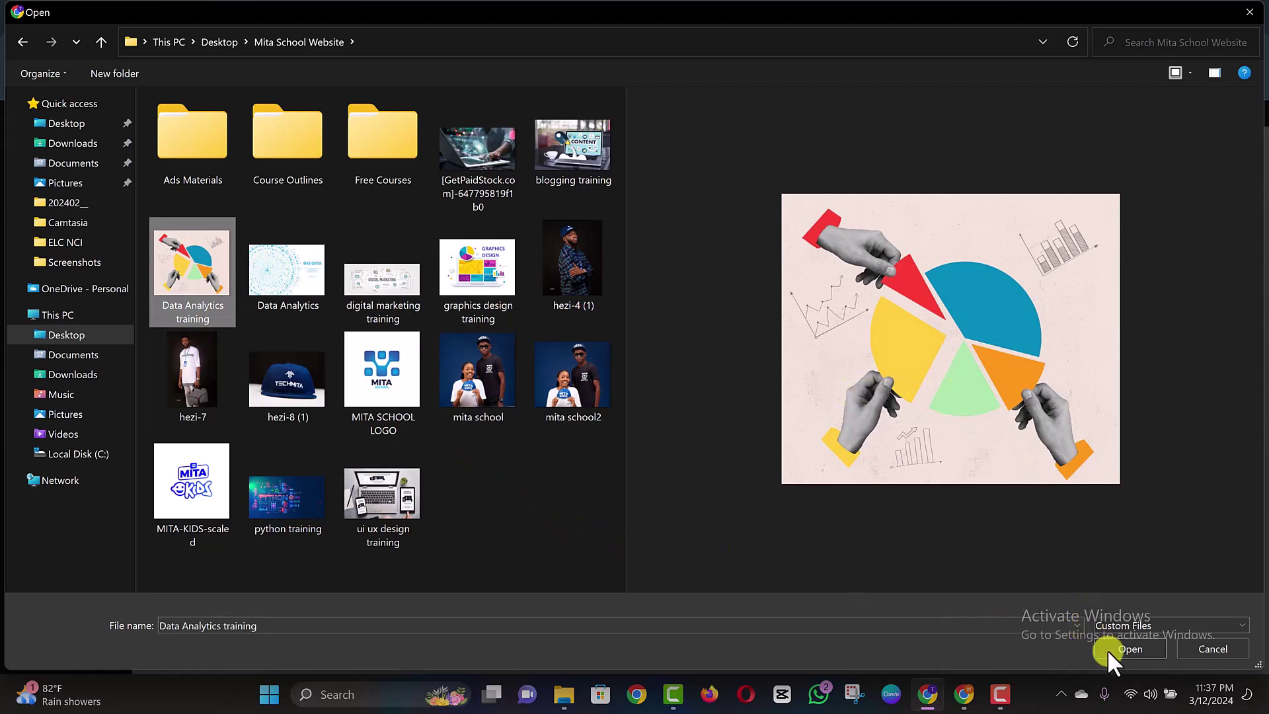
pyautogui.click(1124, 649)
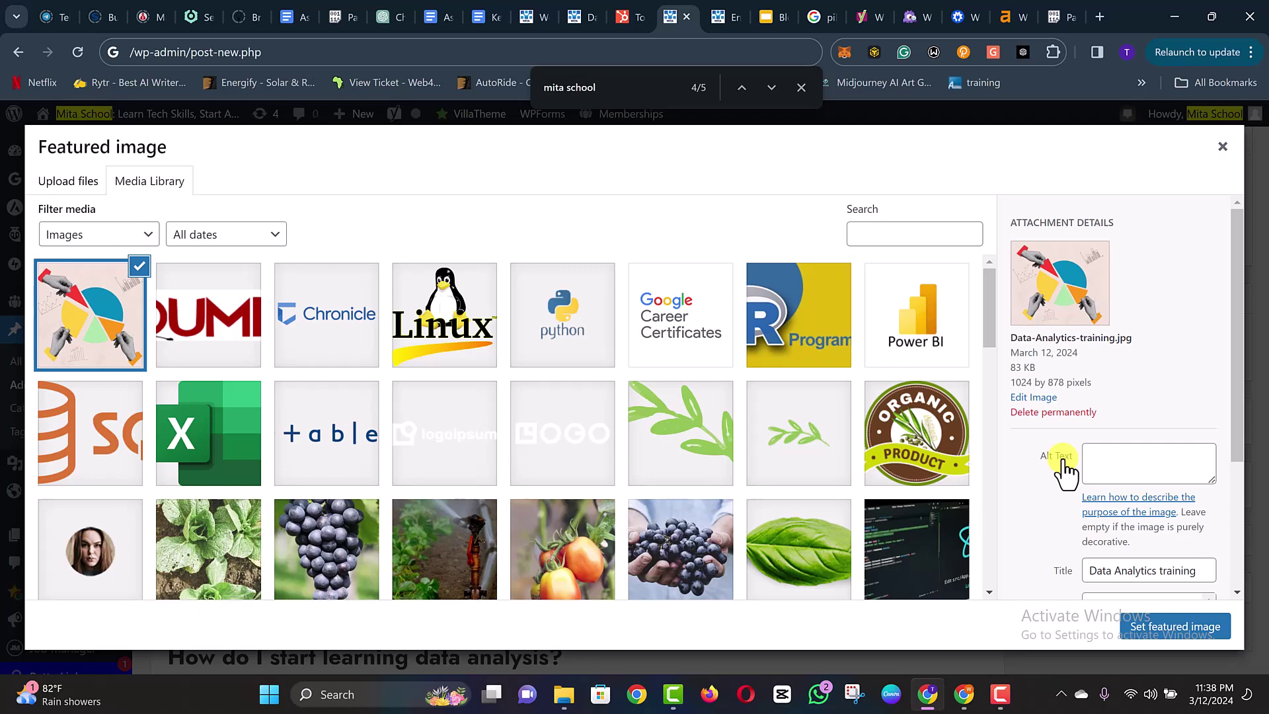
# - Paste the copied introductory paragraph as the uploaded image's alt text and enlarge the text box to check it
pyautogui.scroll(-3, 1068, 463)
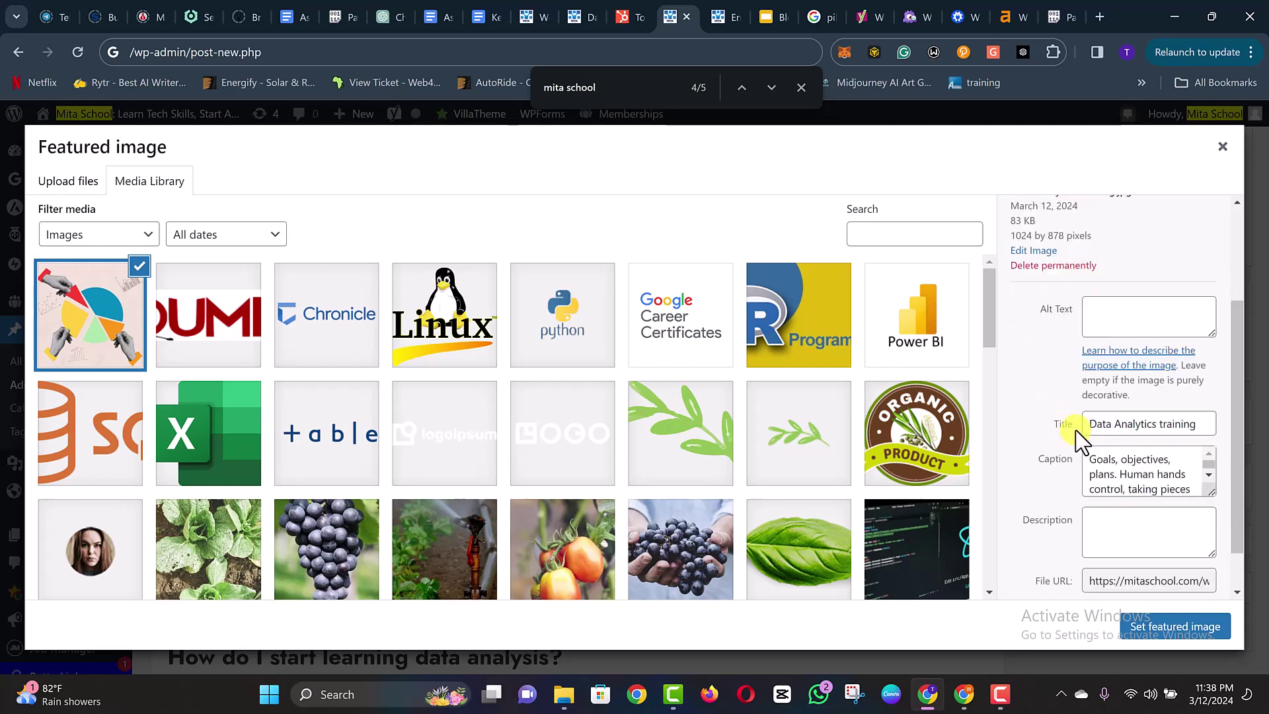
pyautogui.scroll(3, 1076, 433)
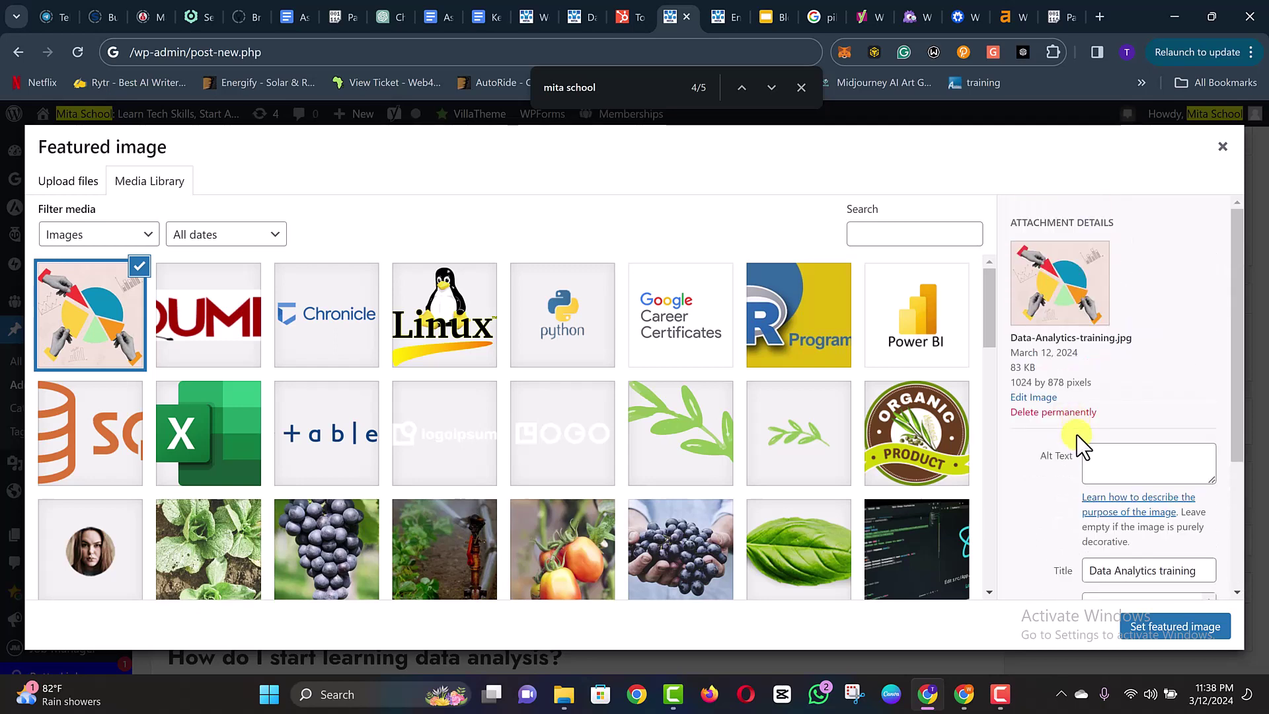
pyautogui.click(1120, 460)
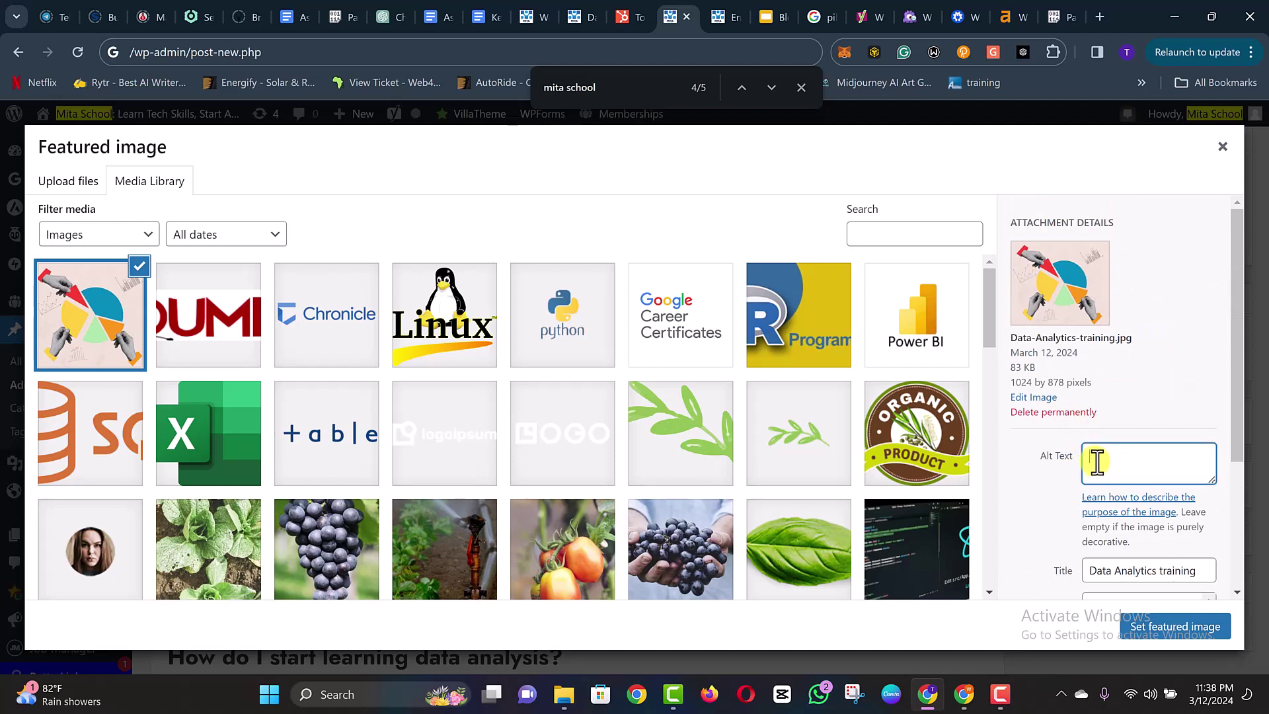
pyautogui.hotkey('ctrl', 'v')
pyautogui.moveTo(1211, 482); pyautogui.dragTo(1204, 608)
pyautogui.scroll(-2, 1143, 396)
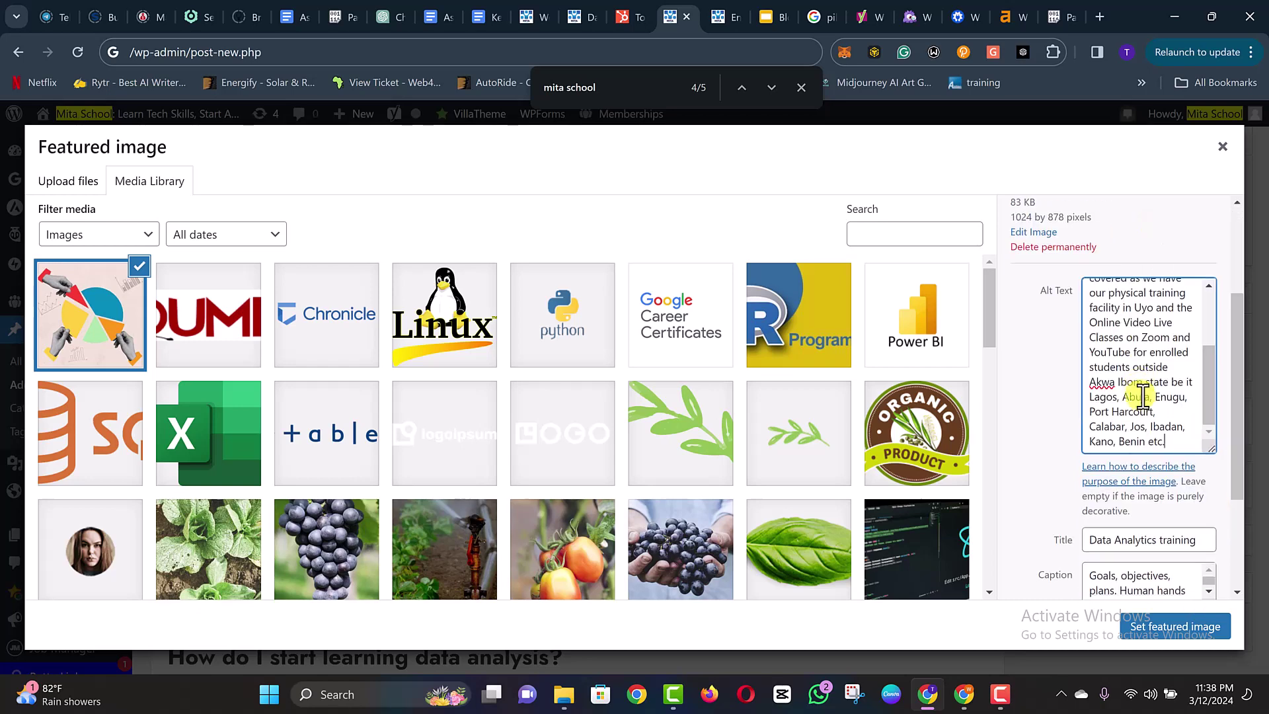
pyautogui.scroll(5, 1143, 396)
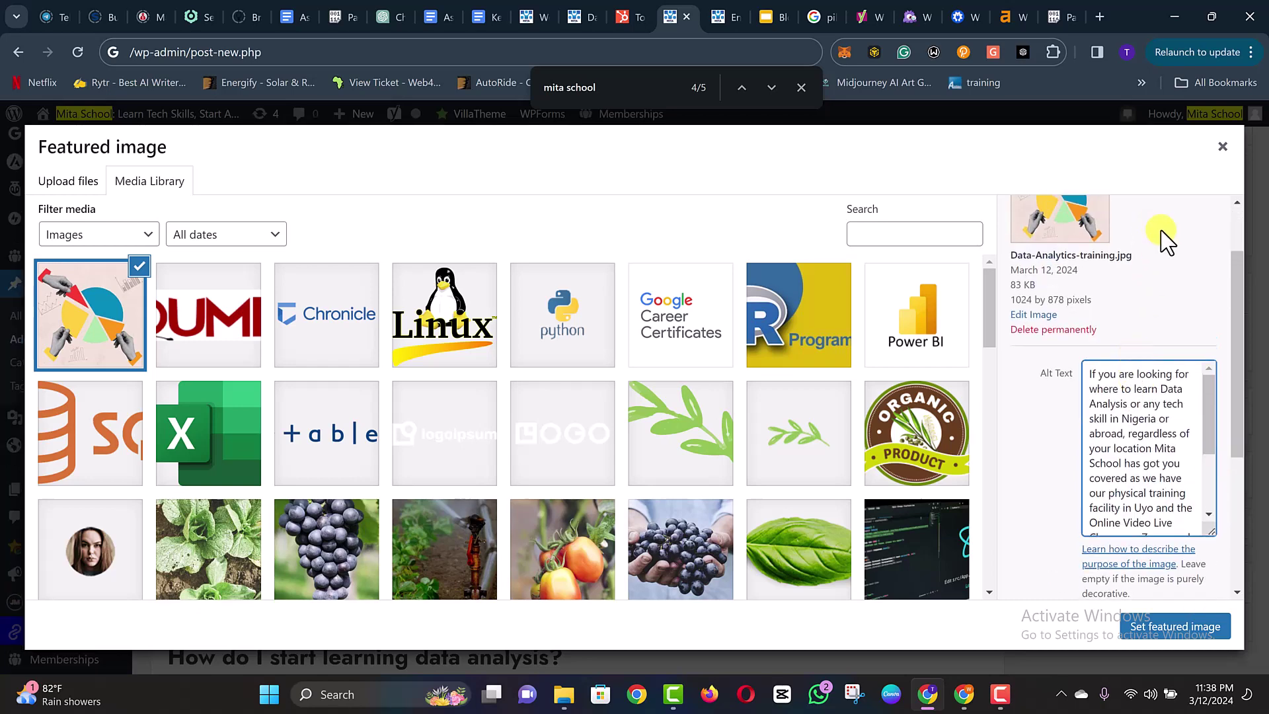
# - Review the remaining attachment details and set the uploaded Data-Analytics-training.jpg as the post's featured image
pyautogui.scroll(-1, 1166, 241)
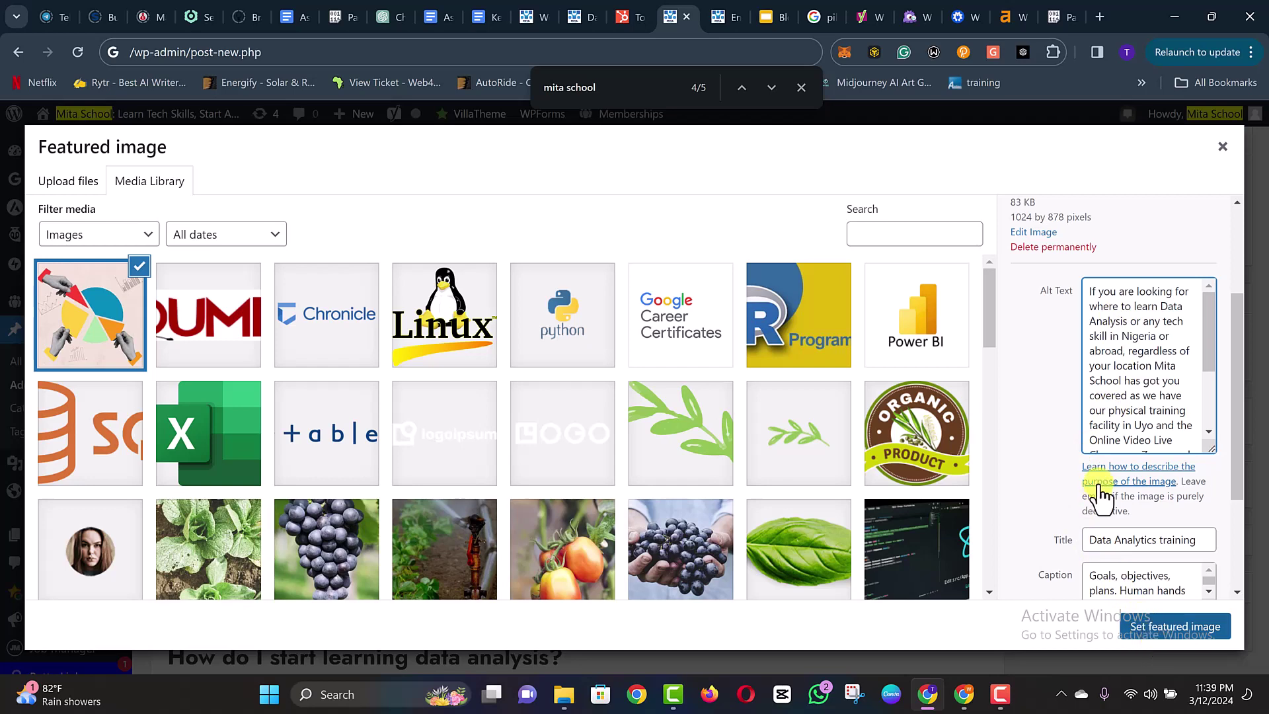
pyautogui.scroll(-3, 1117, 482)
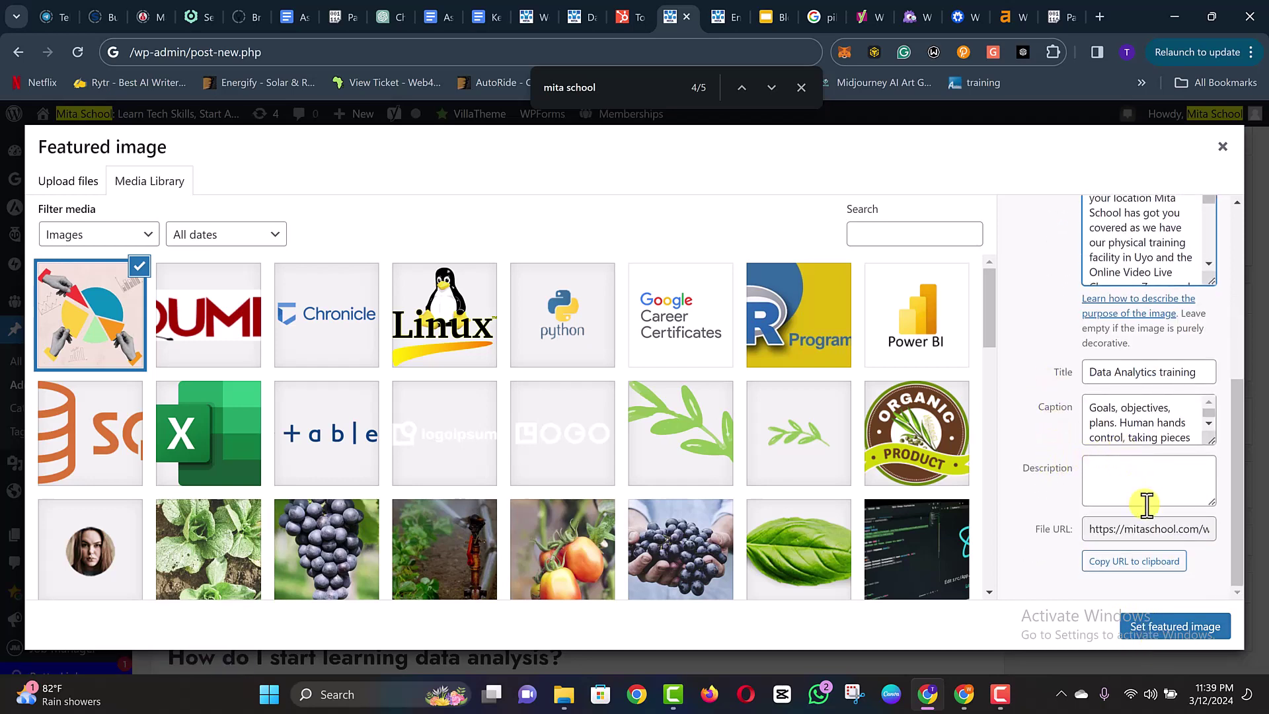
pyautogui.click(1195, 638)
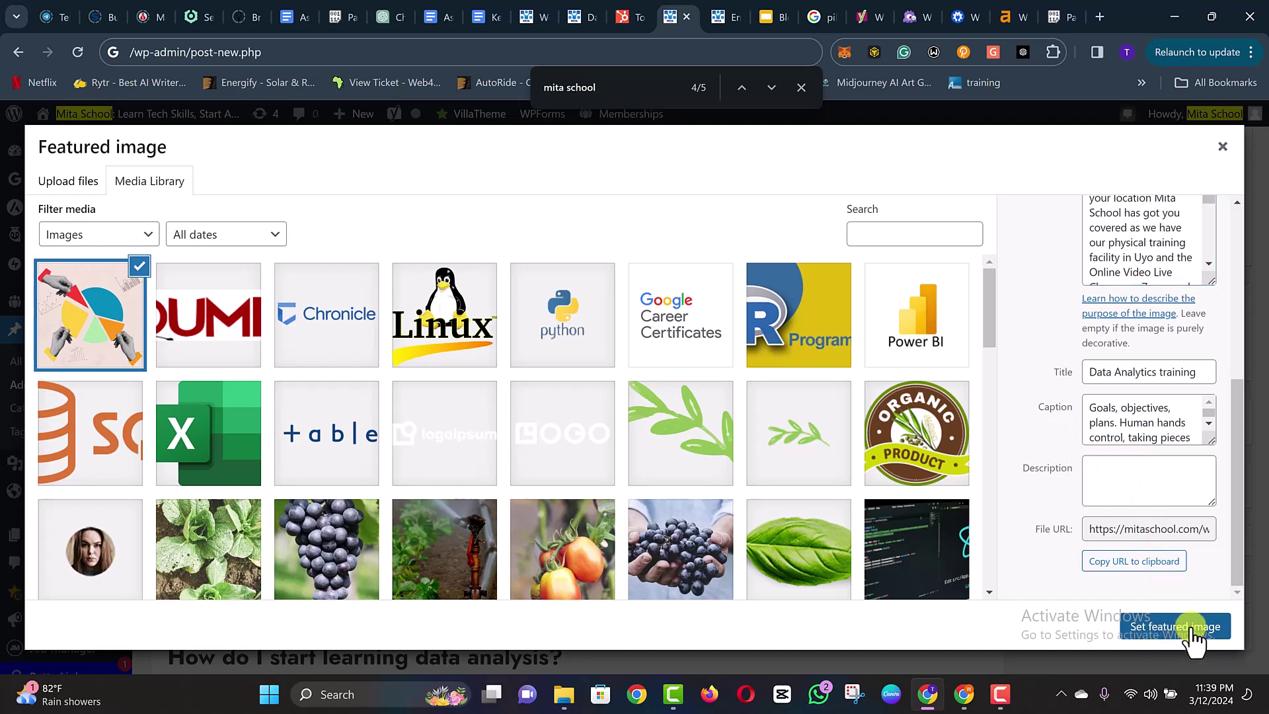
pyautogui.scroll(-3, 1142, 511)
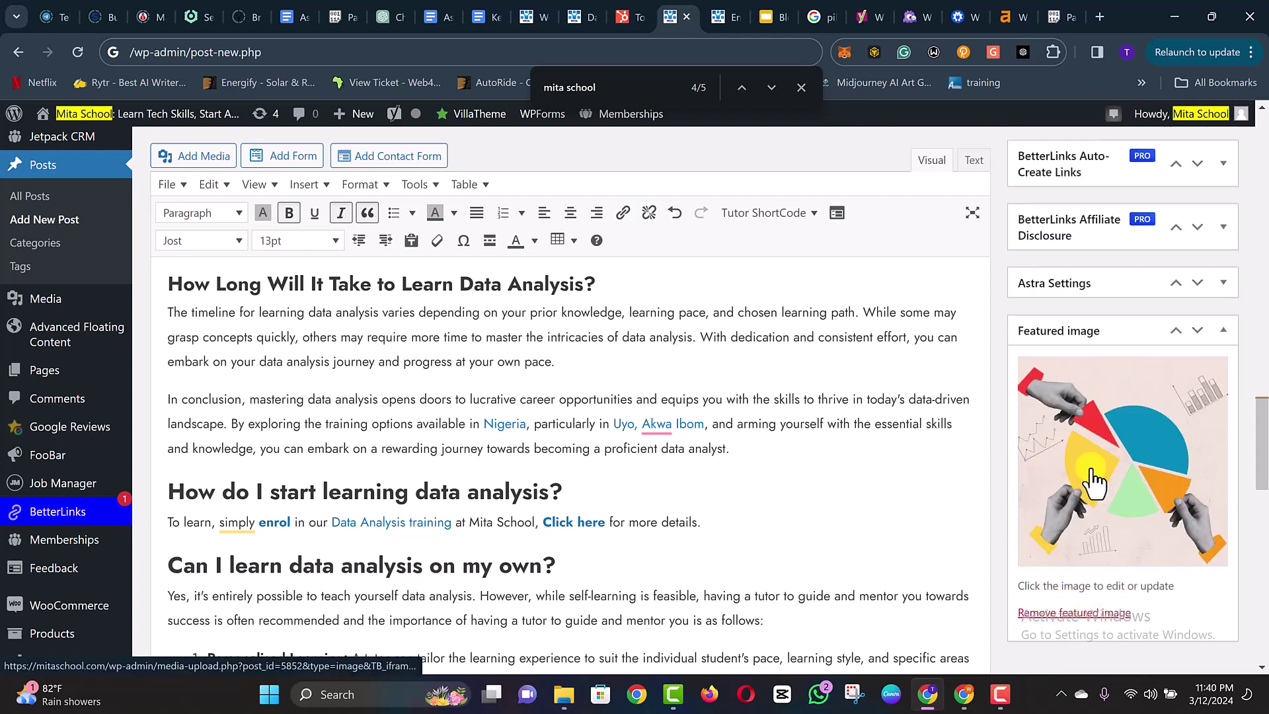
pyautogui.scroll(-7, 1094, 483)
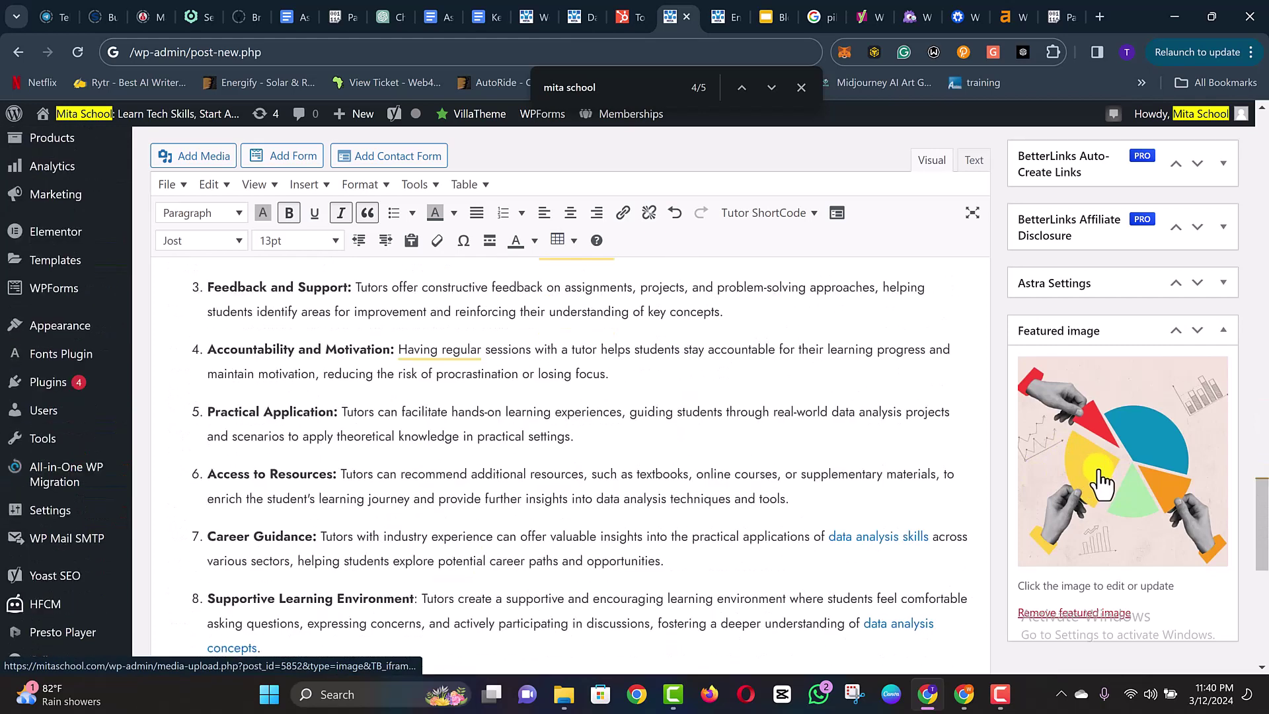
# - Switch to the Google Slides checklist and review its Internal Links and Tags items
pyautogui.click(773, 10)
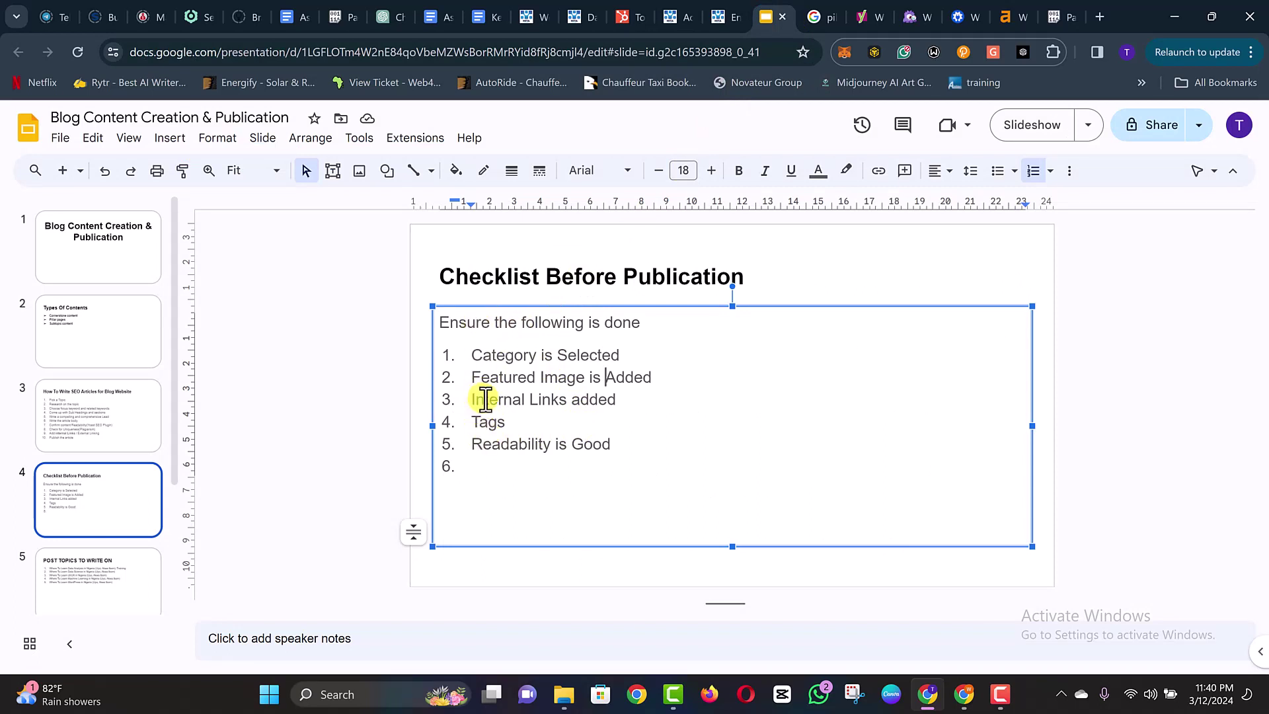
pyautogui.moveTo(486, 399); pyautogui.dragTo(620, 402)
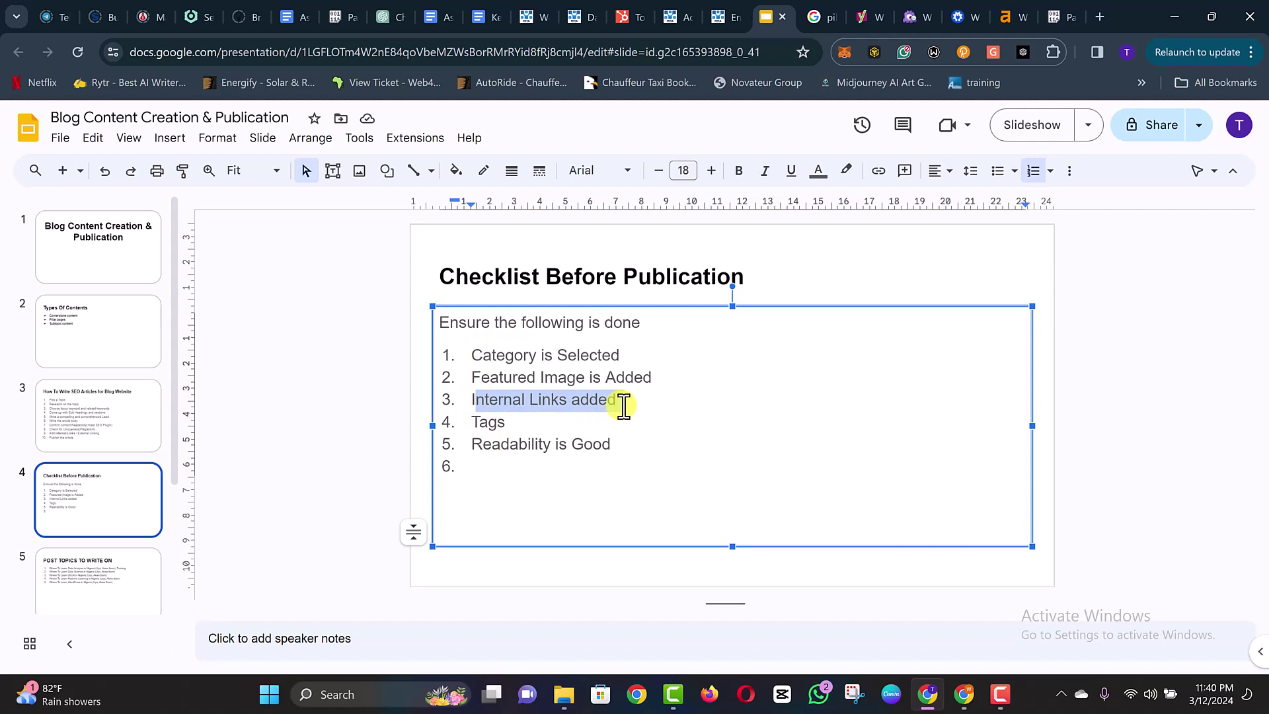
pyautogui.doubleClick(489, 423)
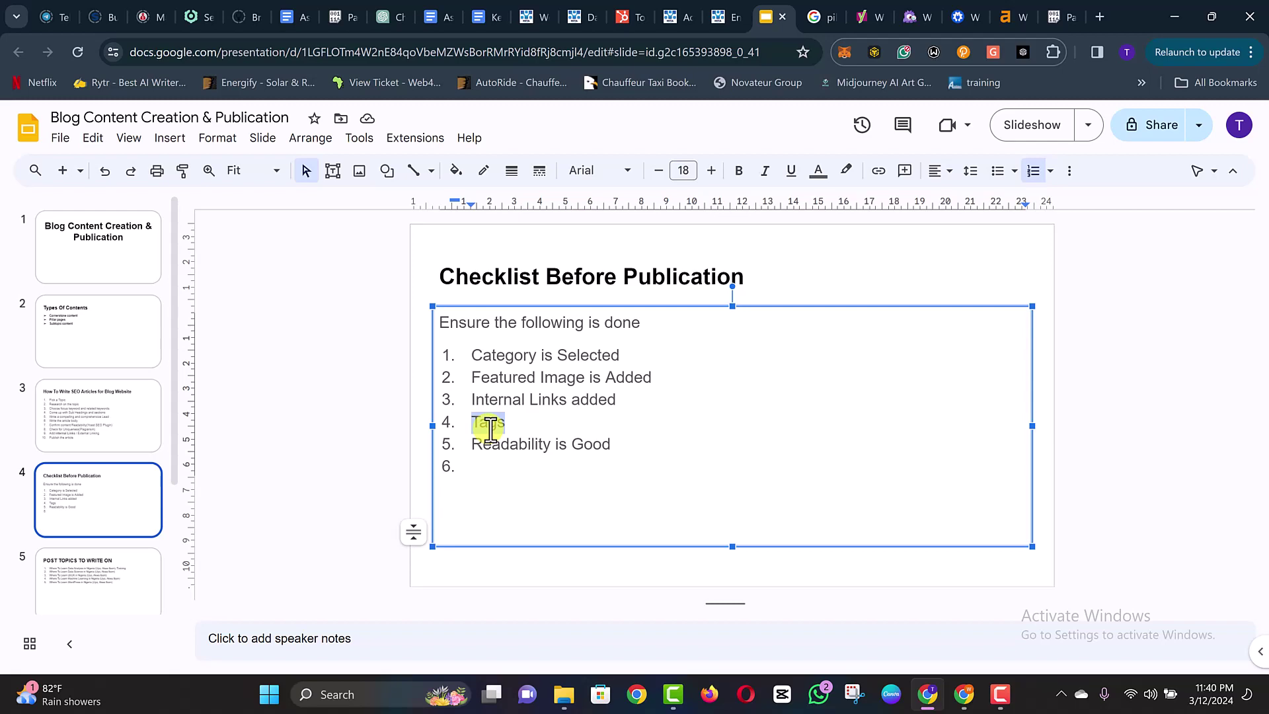
# - Return to the WordPress post editor and locate the post's Tags box
pyautogui.click(676, 10)
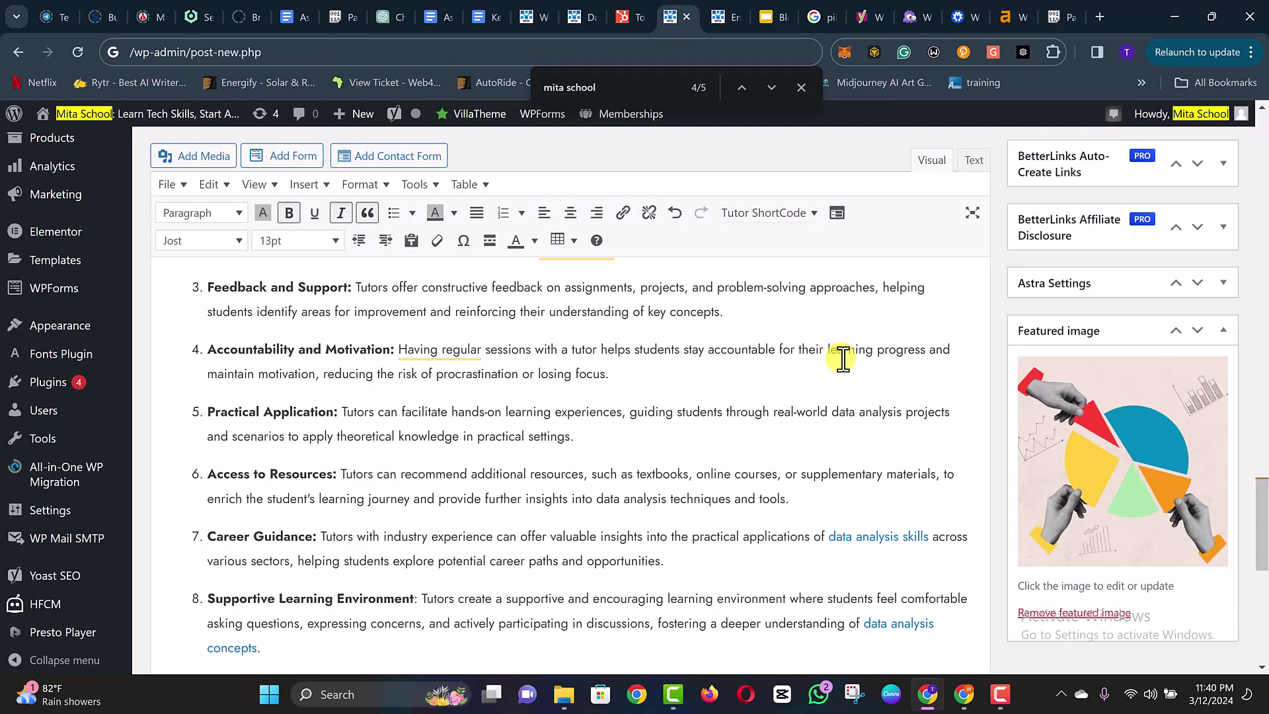
pyautogui.click(642, 396)
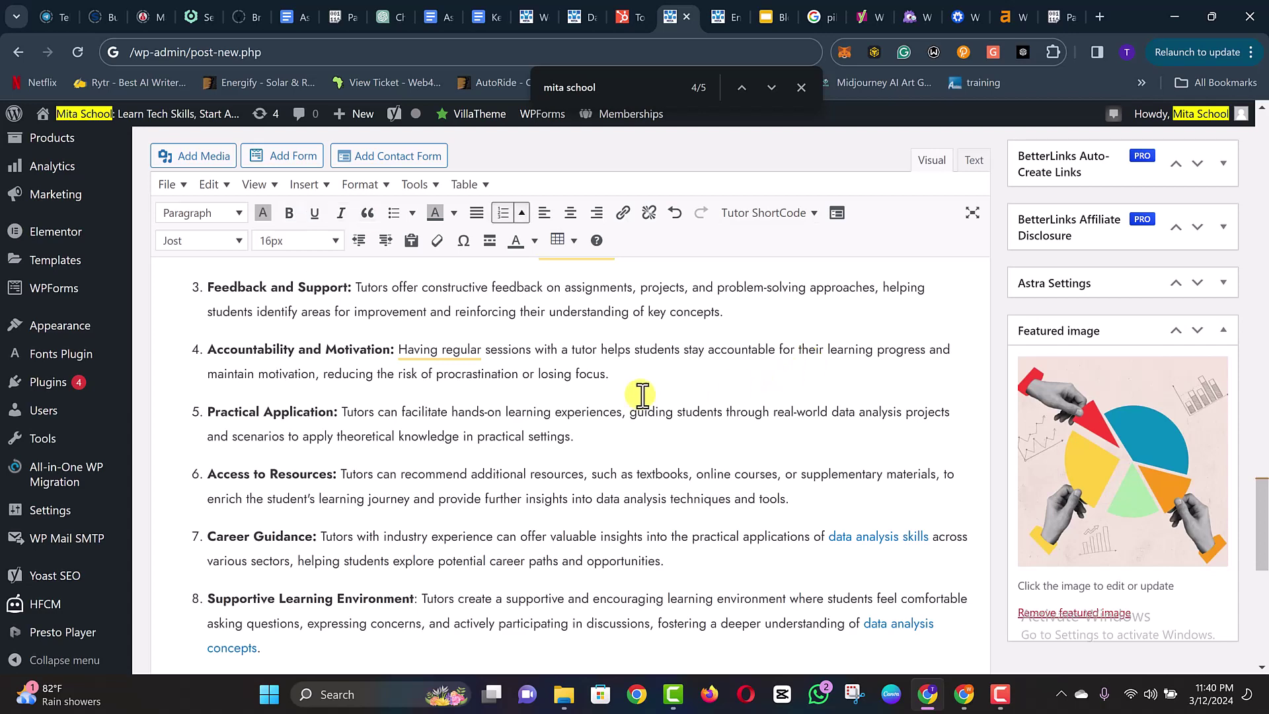
pyautogui.click(663, 434)
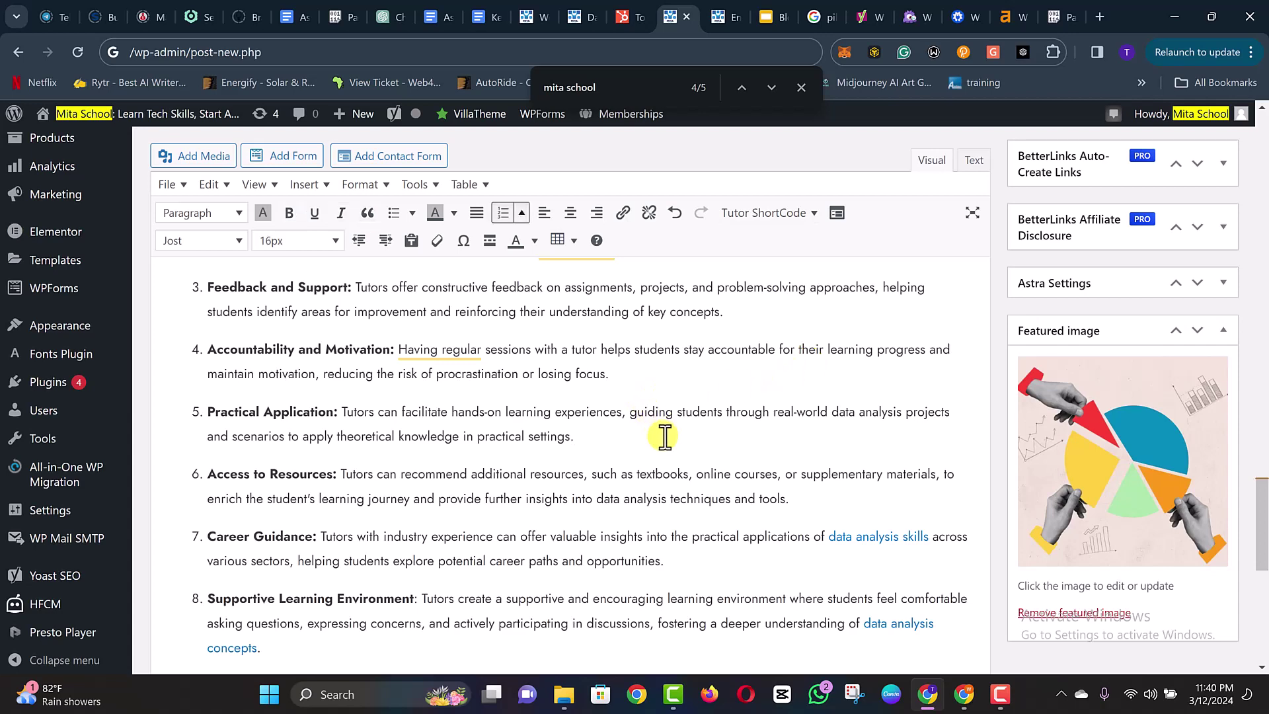
pyautogui.scroll(4, 664, 436)
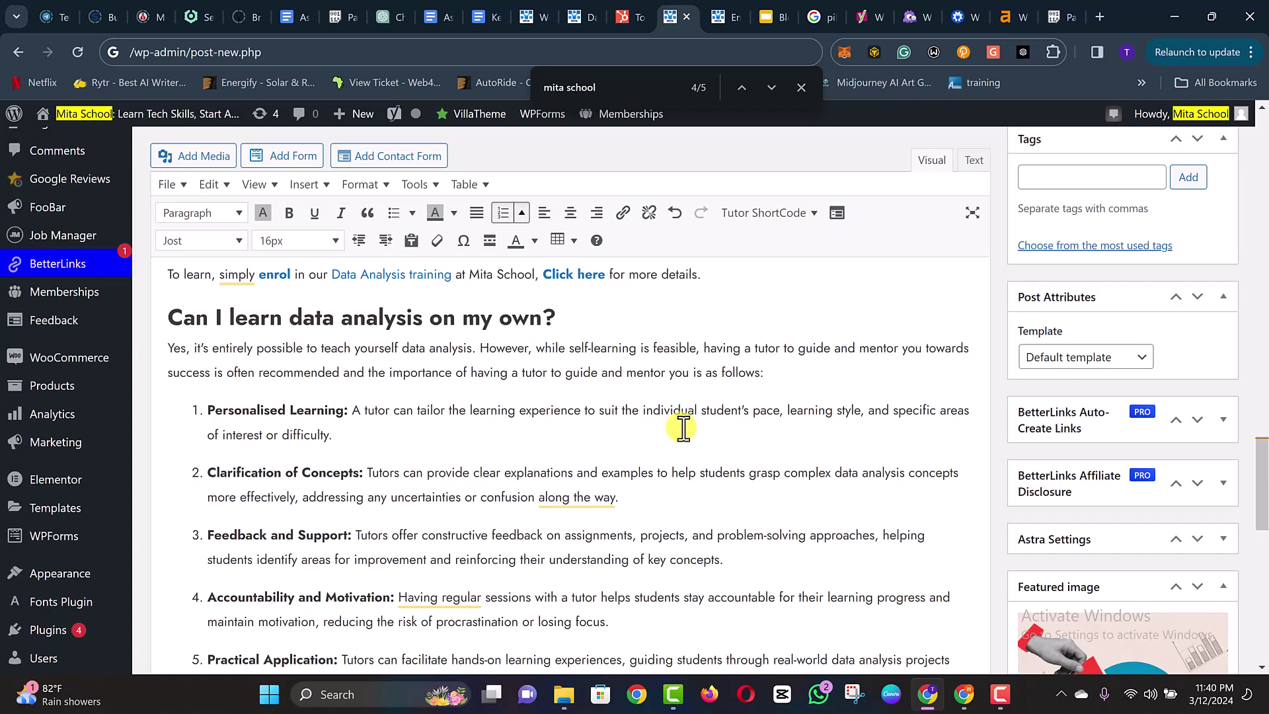
pyautogui.scroll(2, 762, 416)
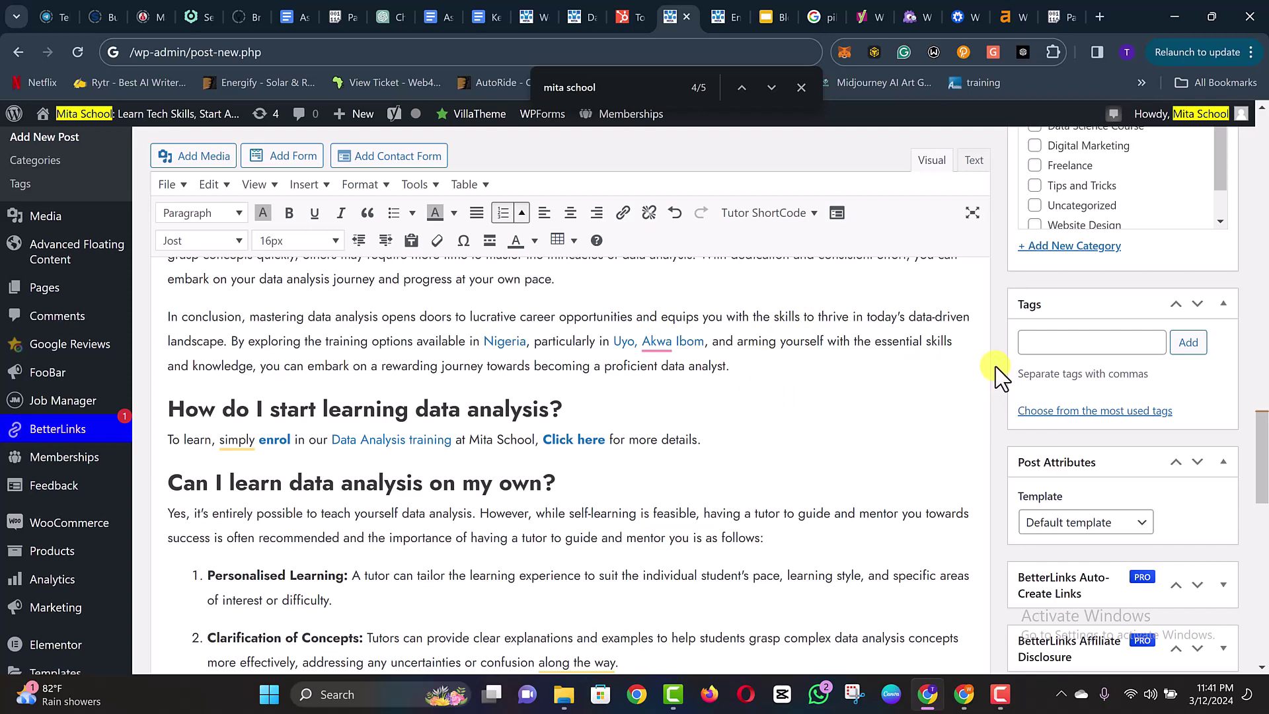
# - Go back to the Checklist Before Publication slide in Google Slides and review the Readability is Good item
pyautogui.click(767, 15)
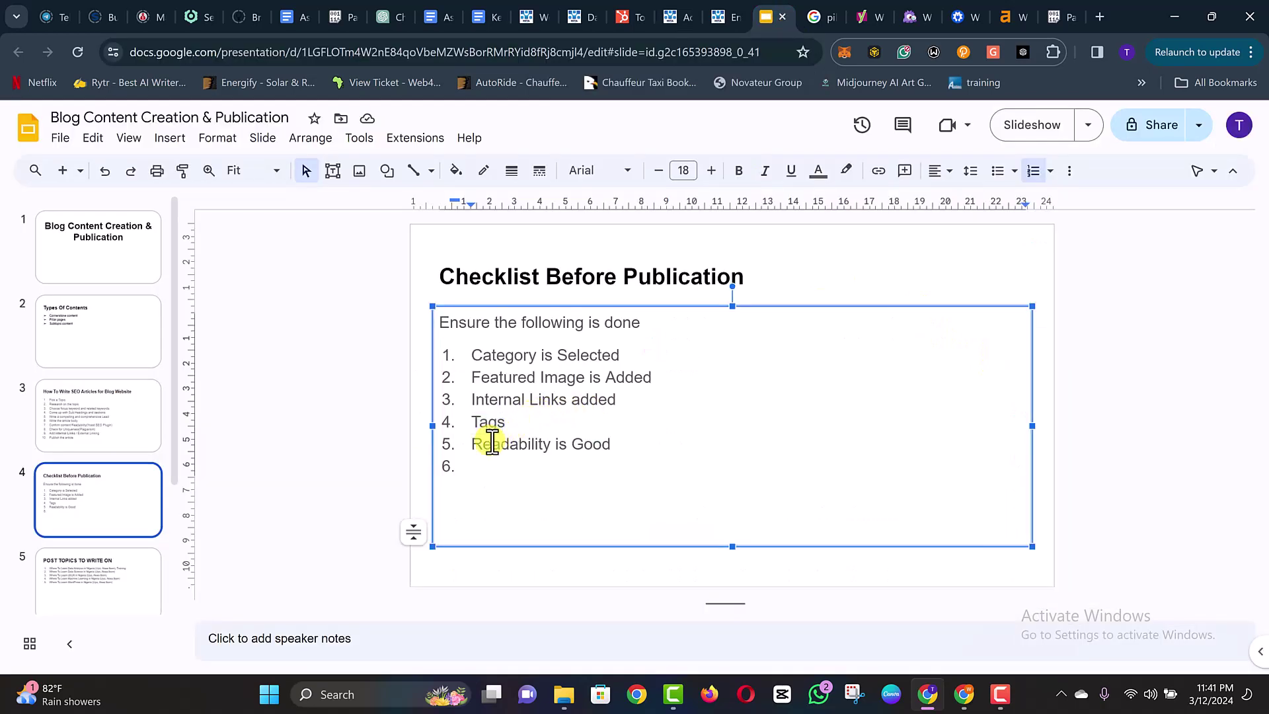
pyautogui.doubleClick(491, 441)
pyautogui.moveTo(491, 441); pyautogui.dragTo(603, 444)
pyautogui.click(604, 444)
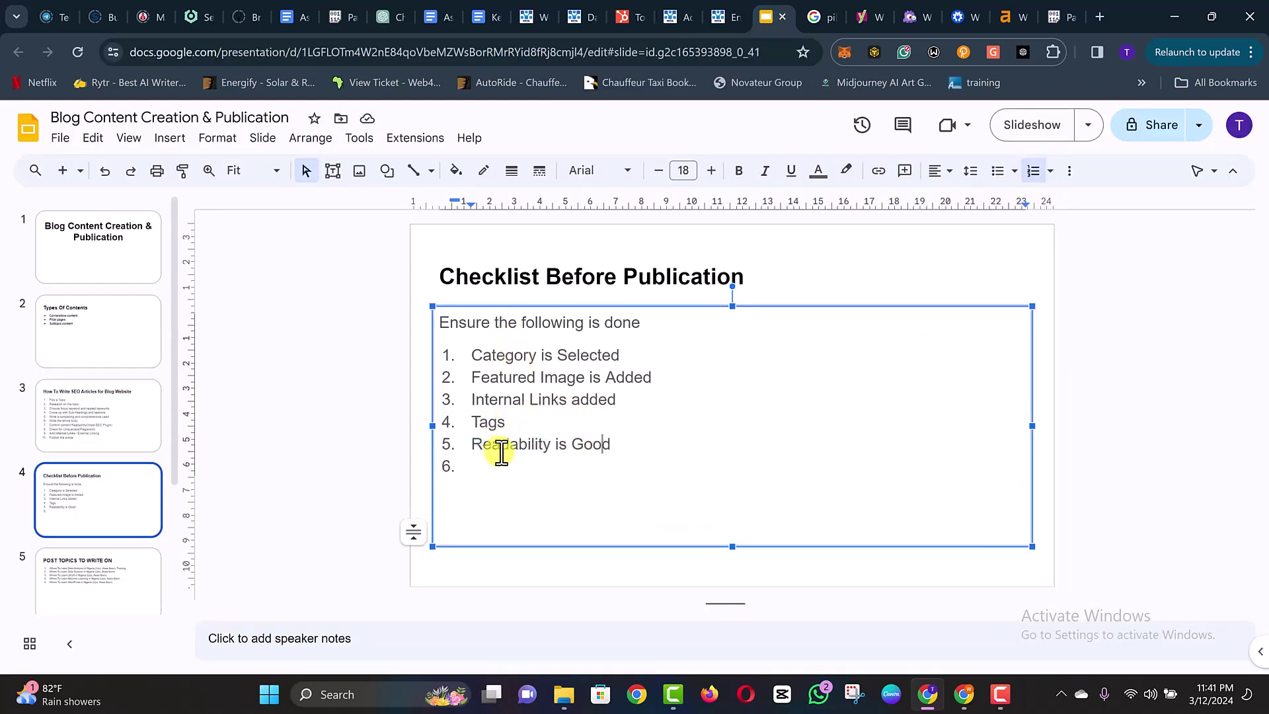
pyautogui.click(641, 431)
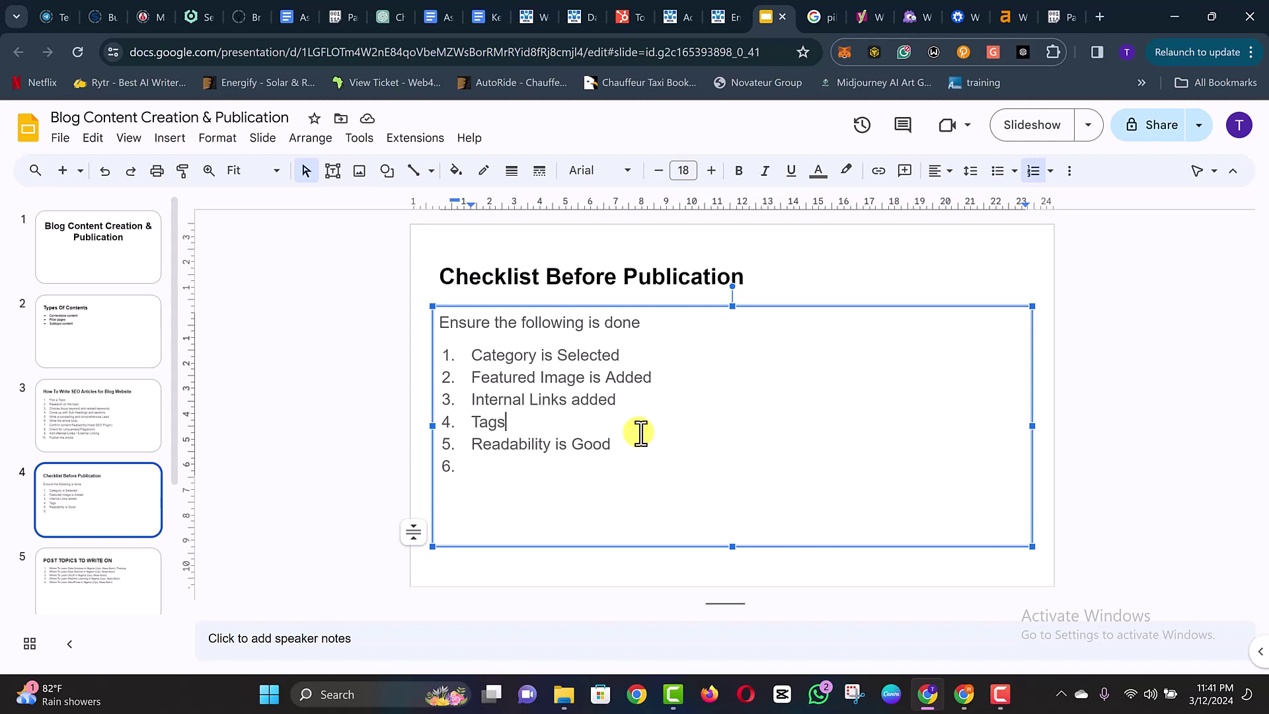
pyautogui.scroll(1, 428, 285)
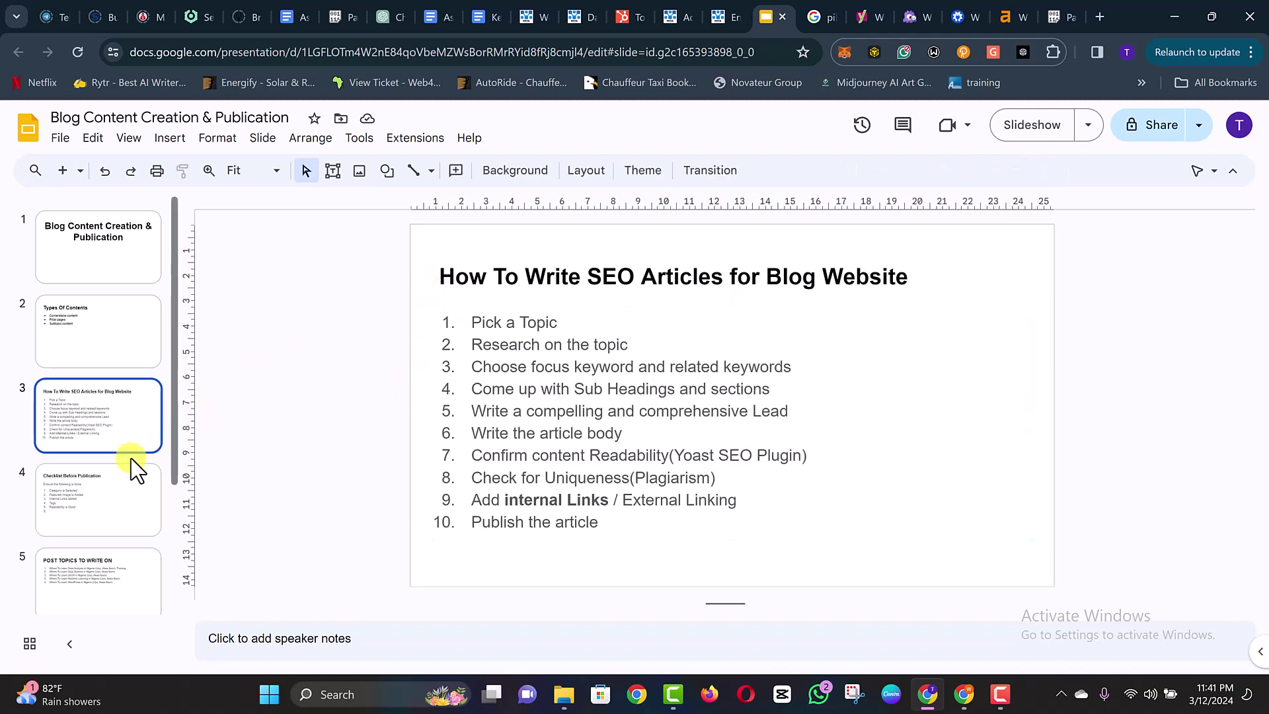
pyautogui.click(90, 486)
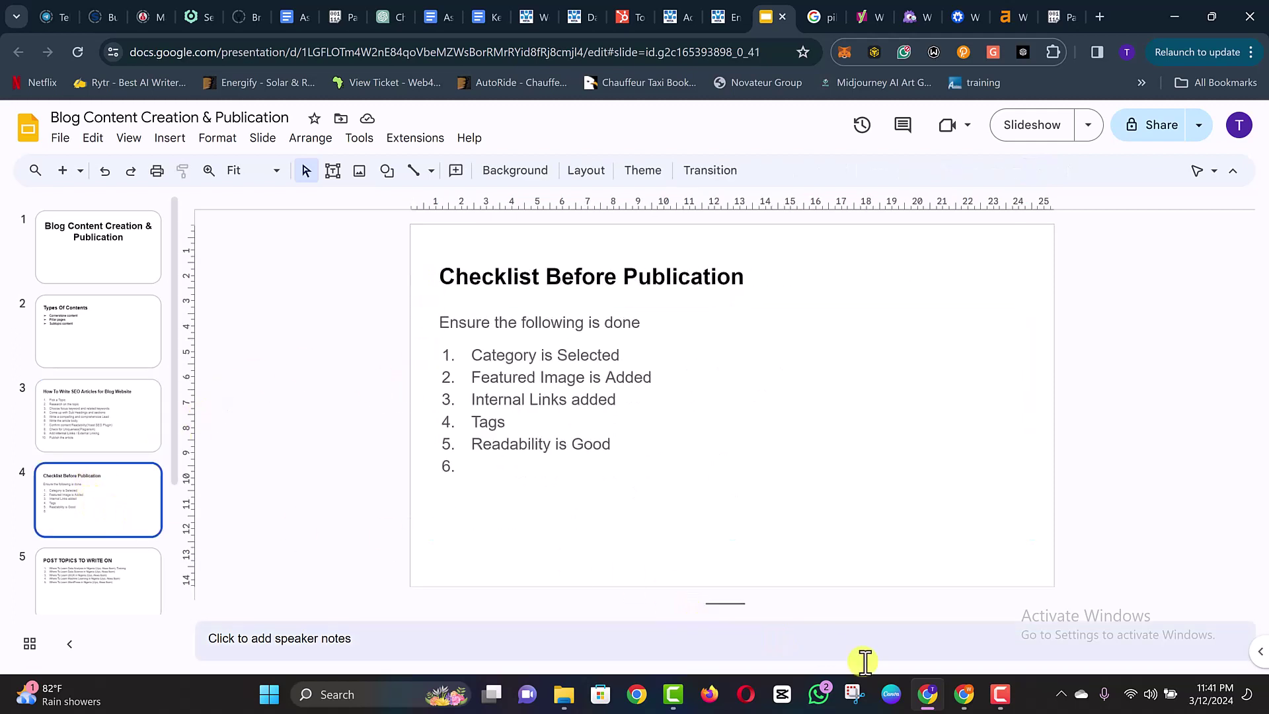
# - Capture a rectangular snip of the checklist slide's title and list with Snipping Tool
pyautogui.click(851, 700)
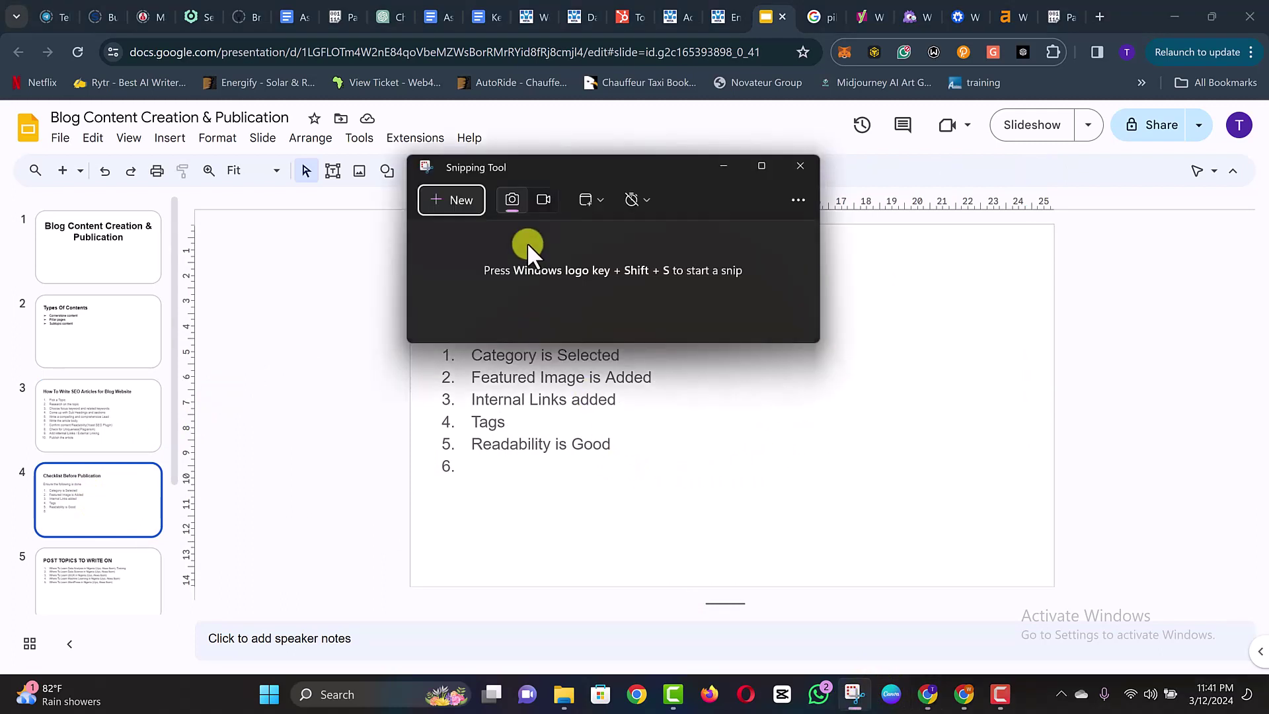
pyautogui.click(458, 201)
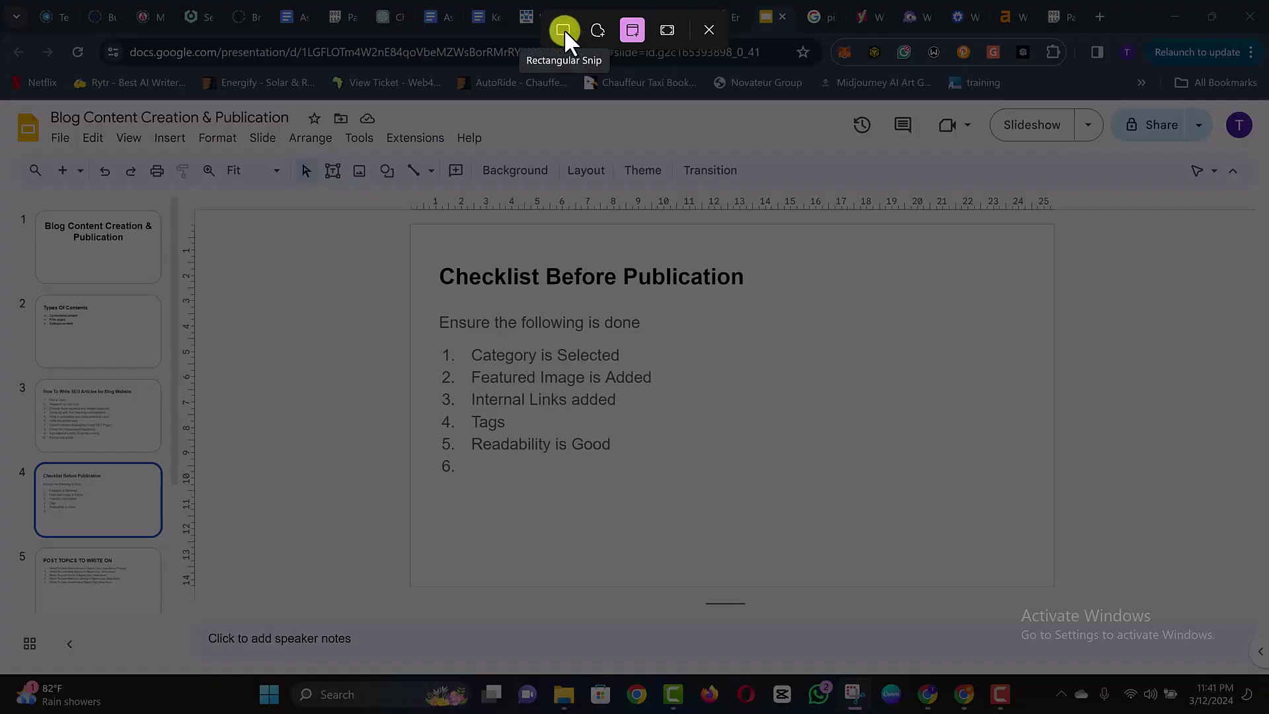
pyautogui.click(563, 29)
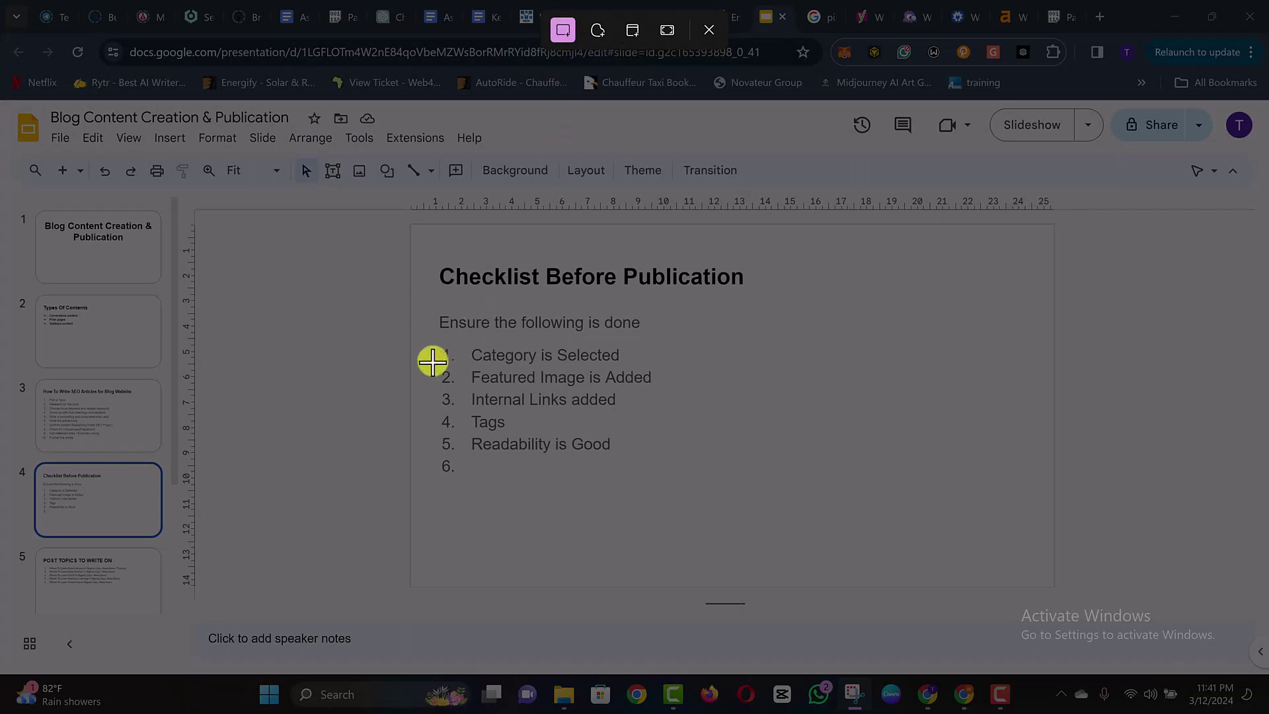
pyautogui.moveTo(418, 239); pyautogui.dragTo(854, 535)
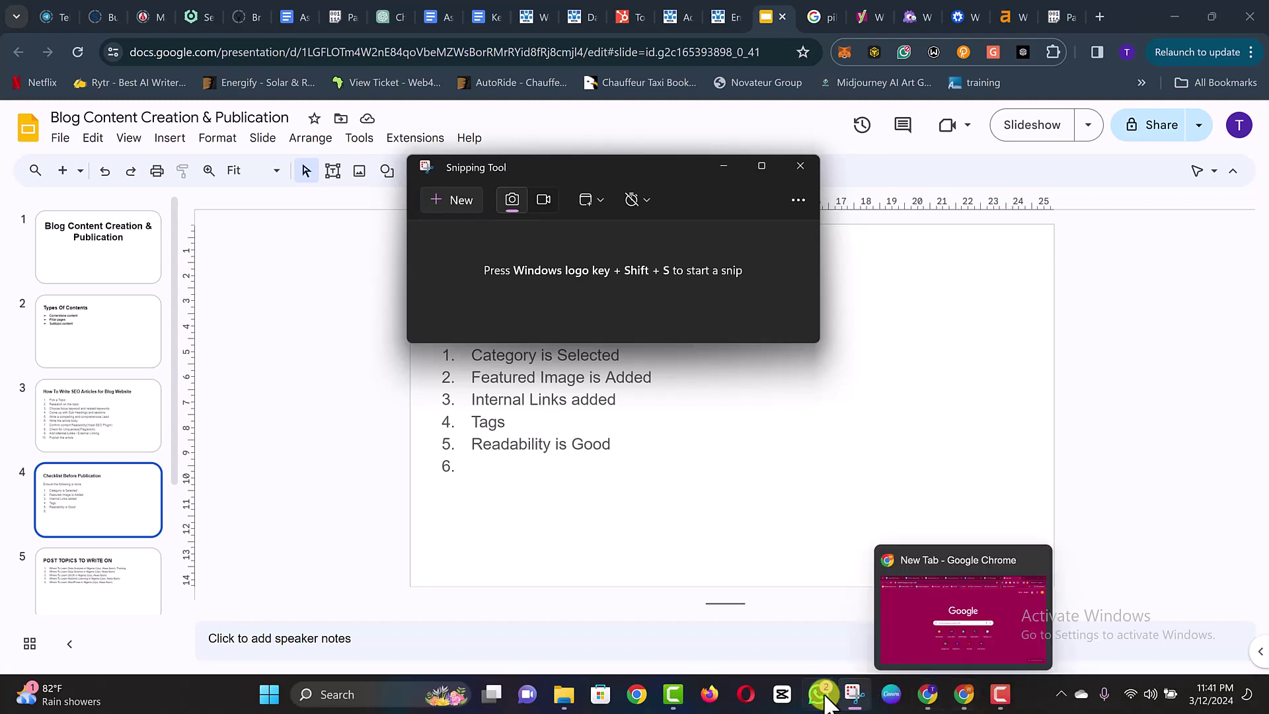
# - Switch to WhatsApp Web in the other Chrome window and send the checklist snip to the topmost archived contact
pyautogui.click(967, 699)
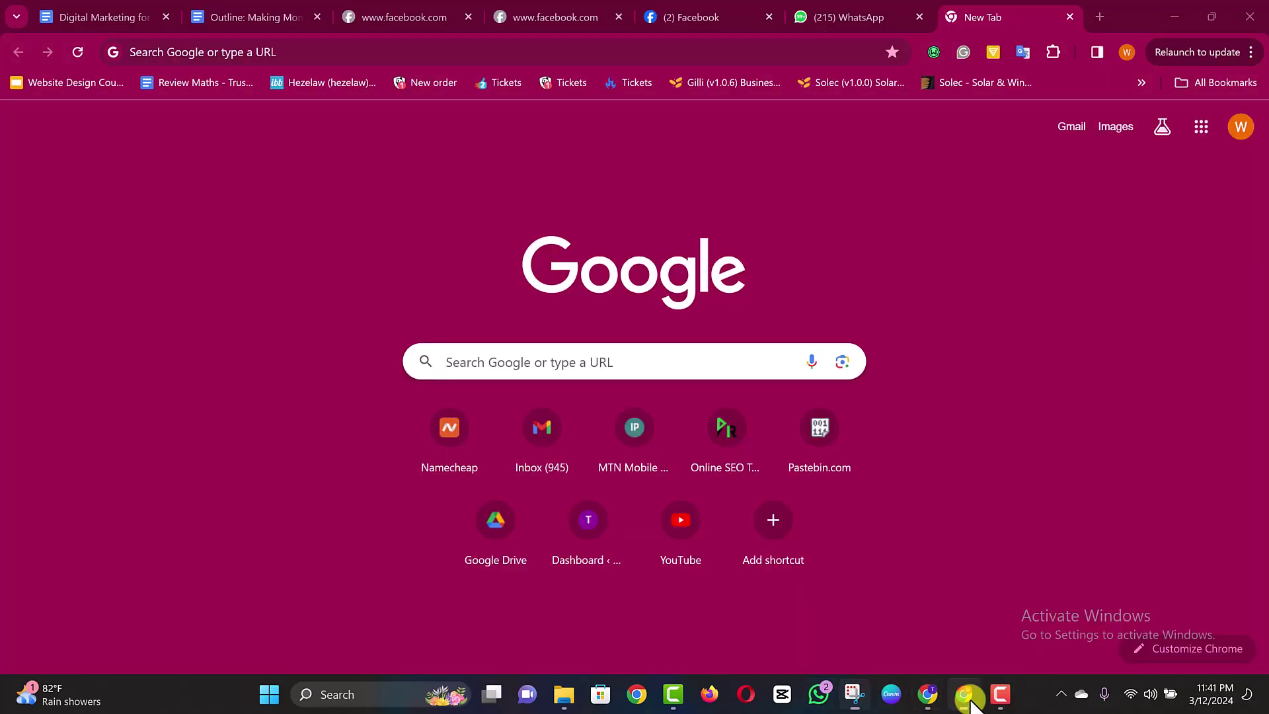
pyautogui.click(881, 12)
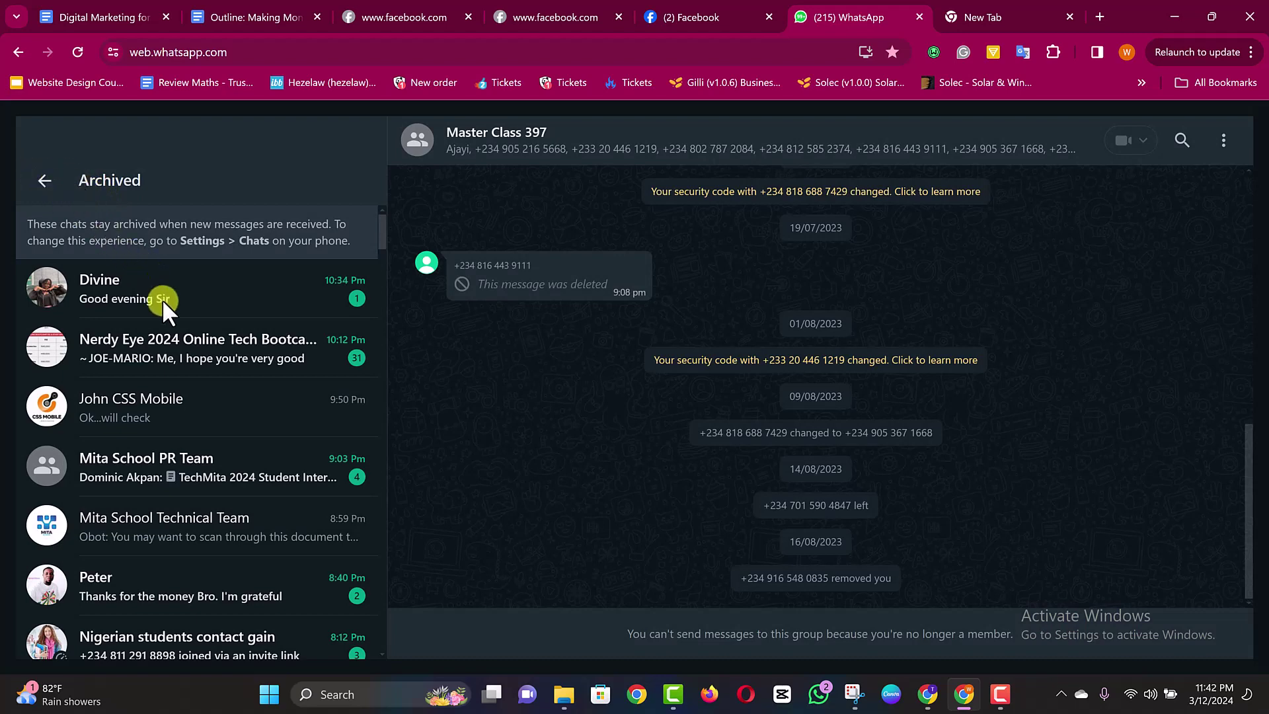
pyautogui.click(133, 310)
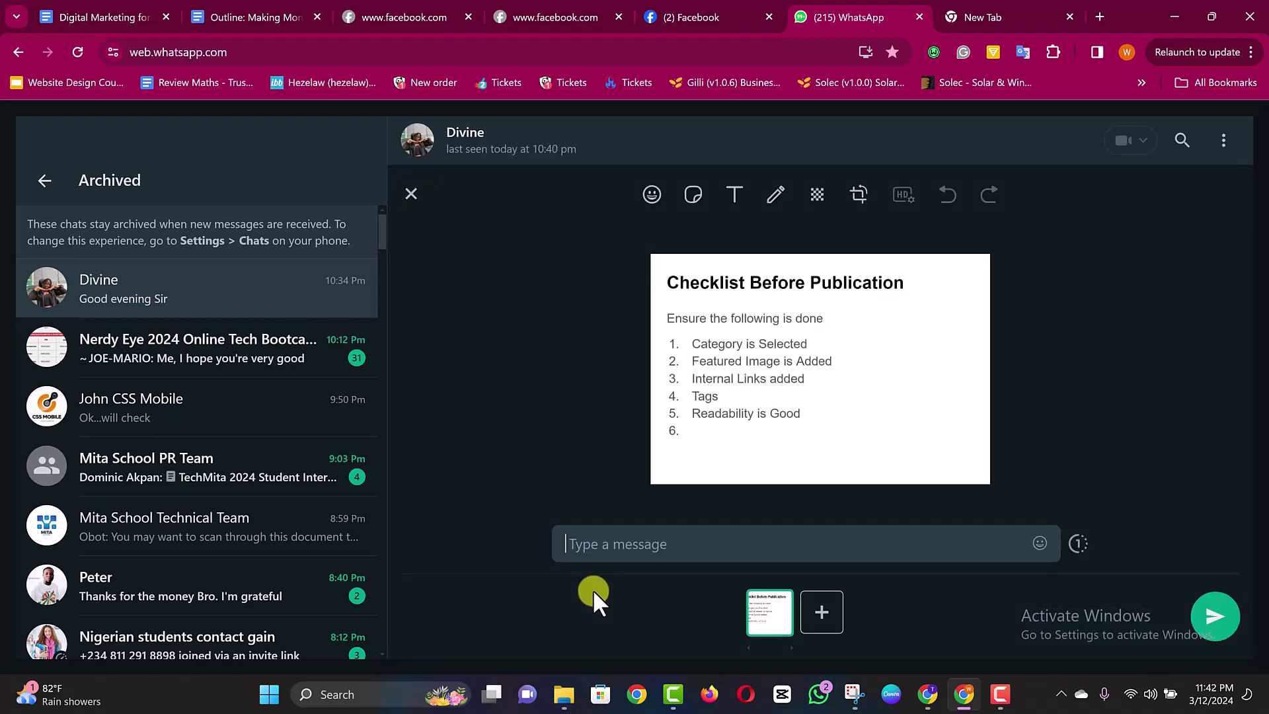
pyautogui.press('Escape')
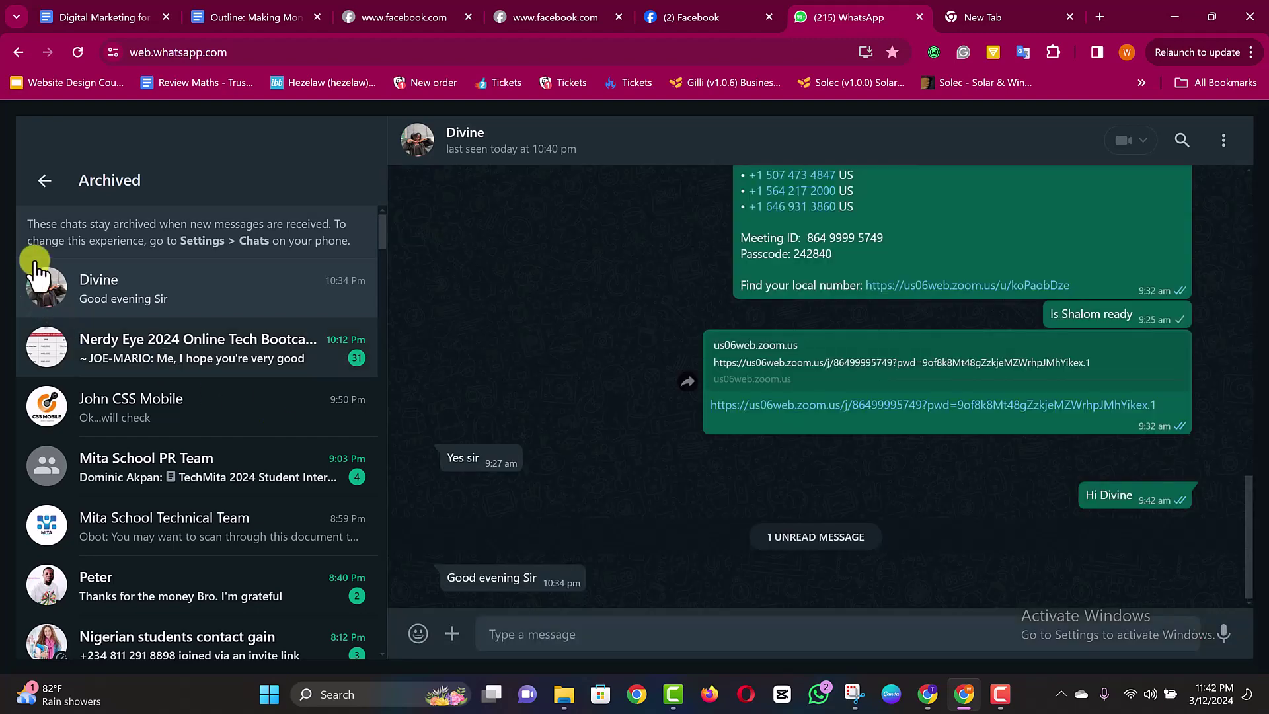
# - Search all WhatsApp chats for the second recipient by first name and send them the same checklist snip
pyautogui.click(44, 182)
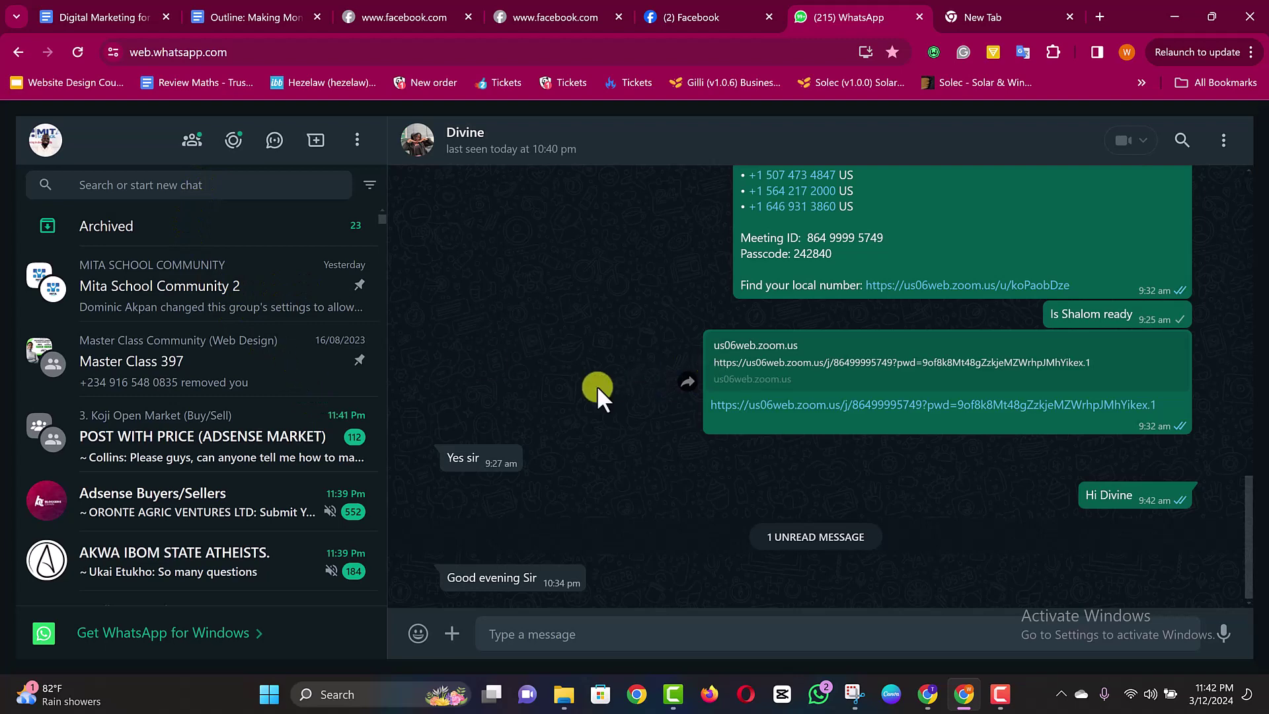
pyautogui.write('s')
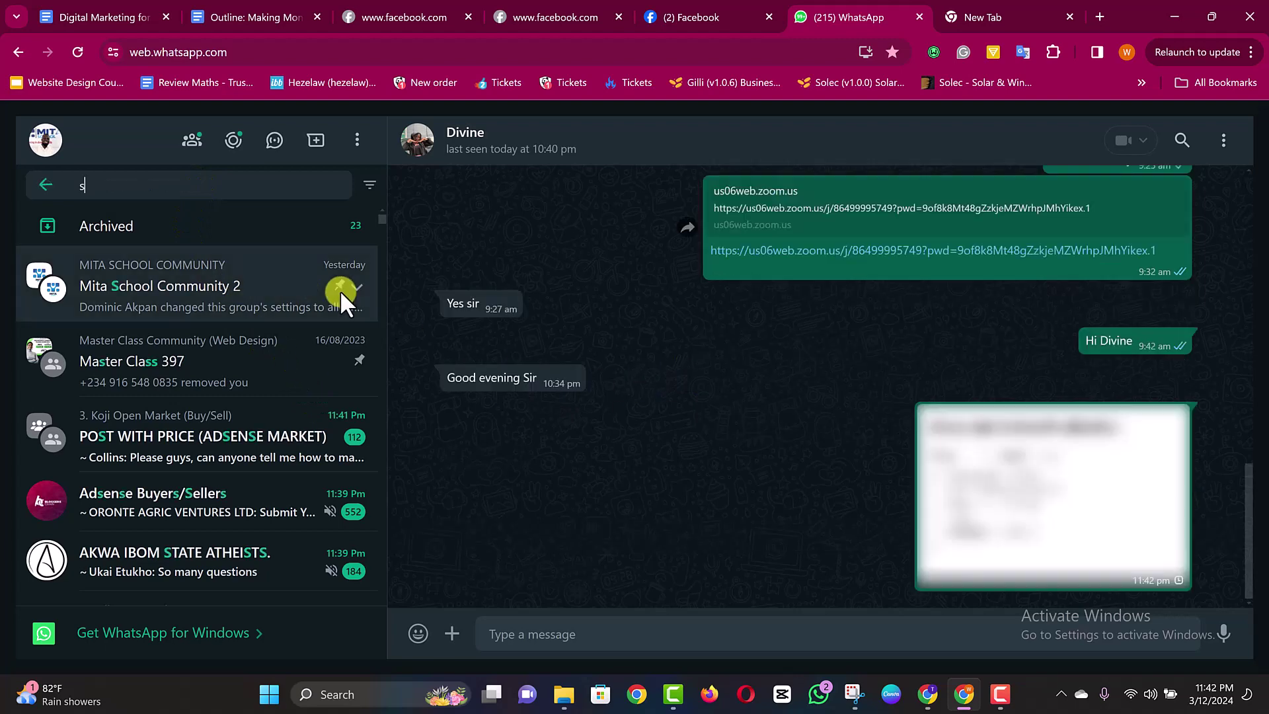
pyautogui.write('ha')
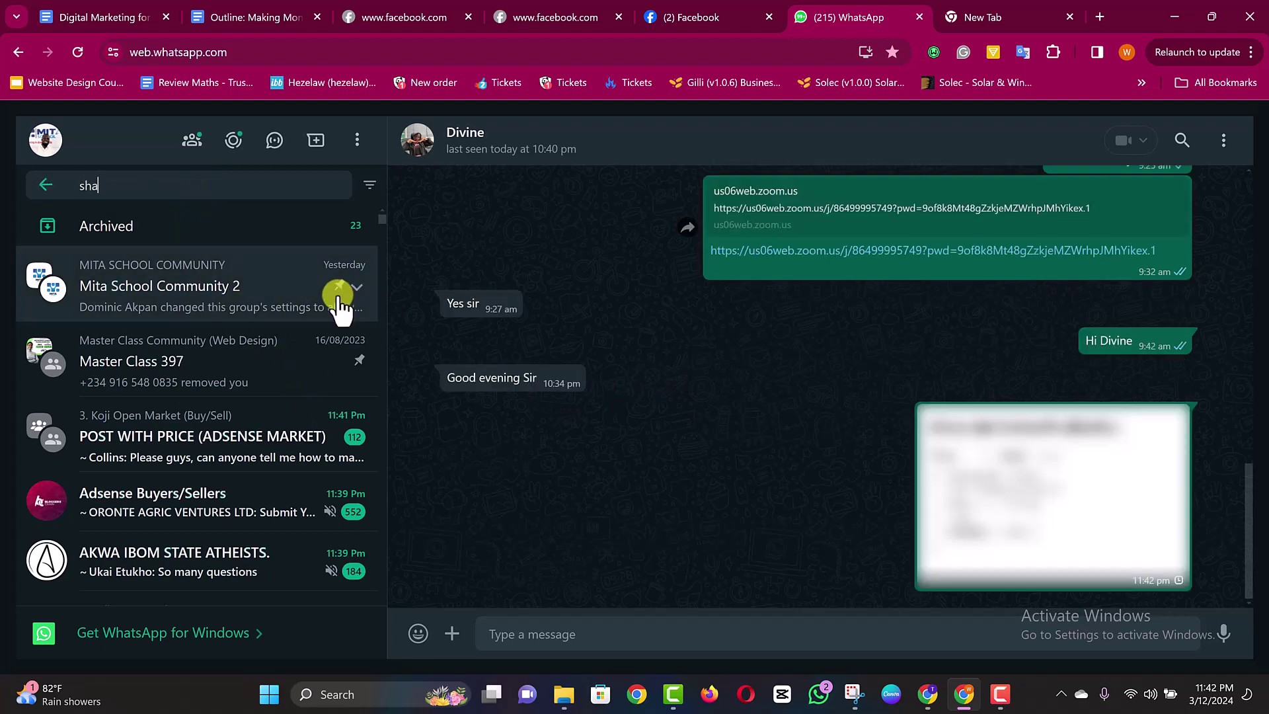
pyautogui.write('lom')
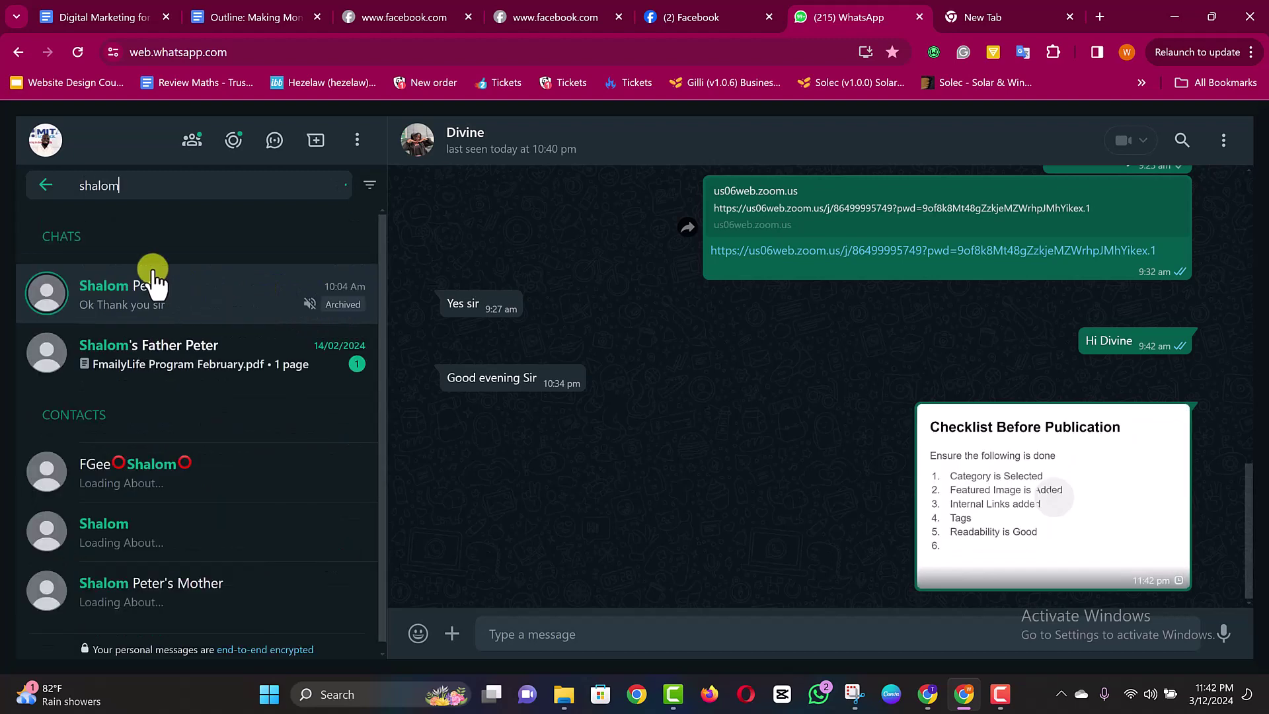
pyautogui.click(185, 309)
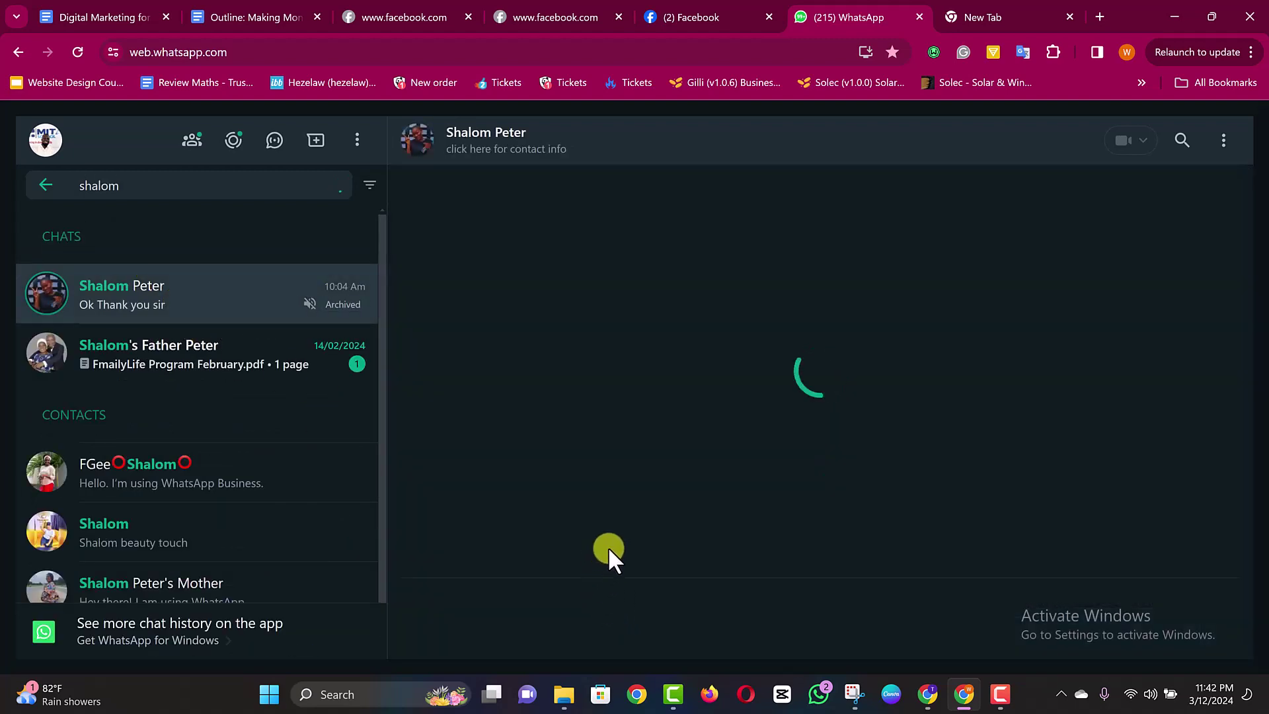
pyautogui.hotkey('ctrl', 'v')
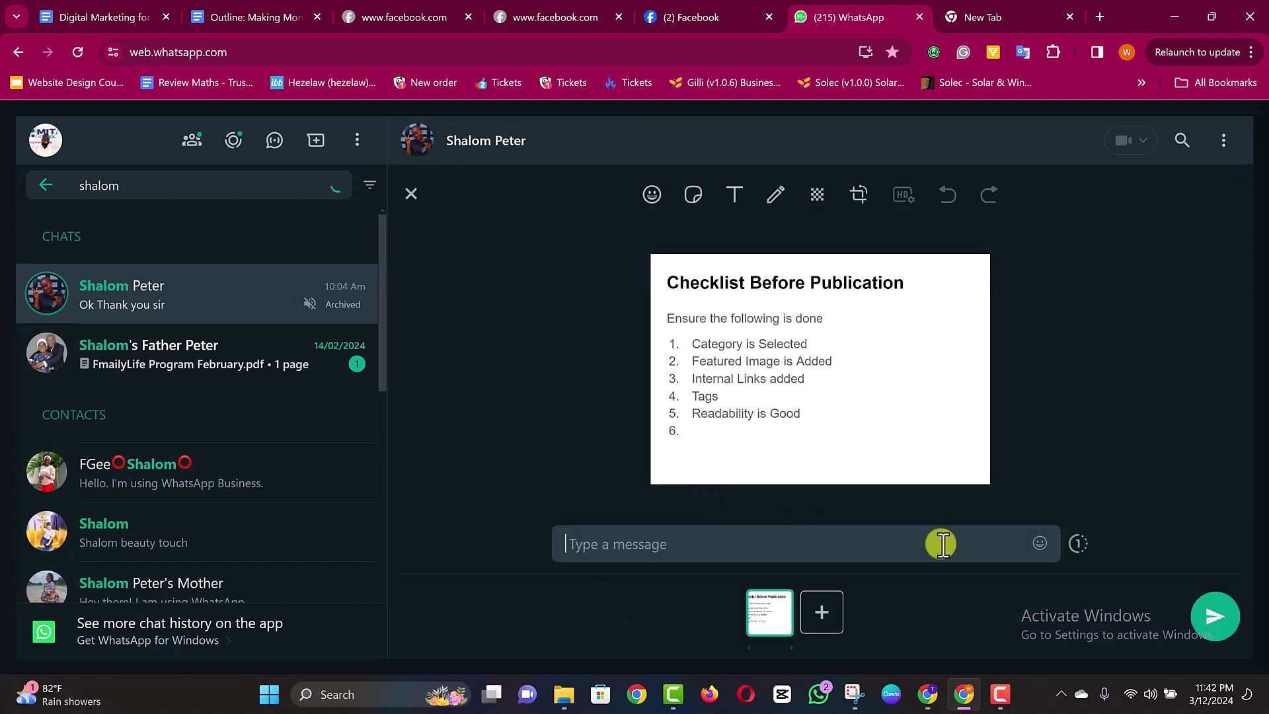
pyautogui.click(1209, 620)
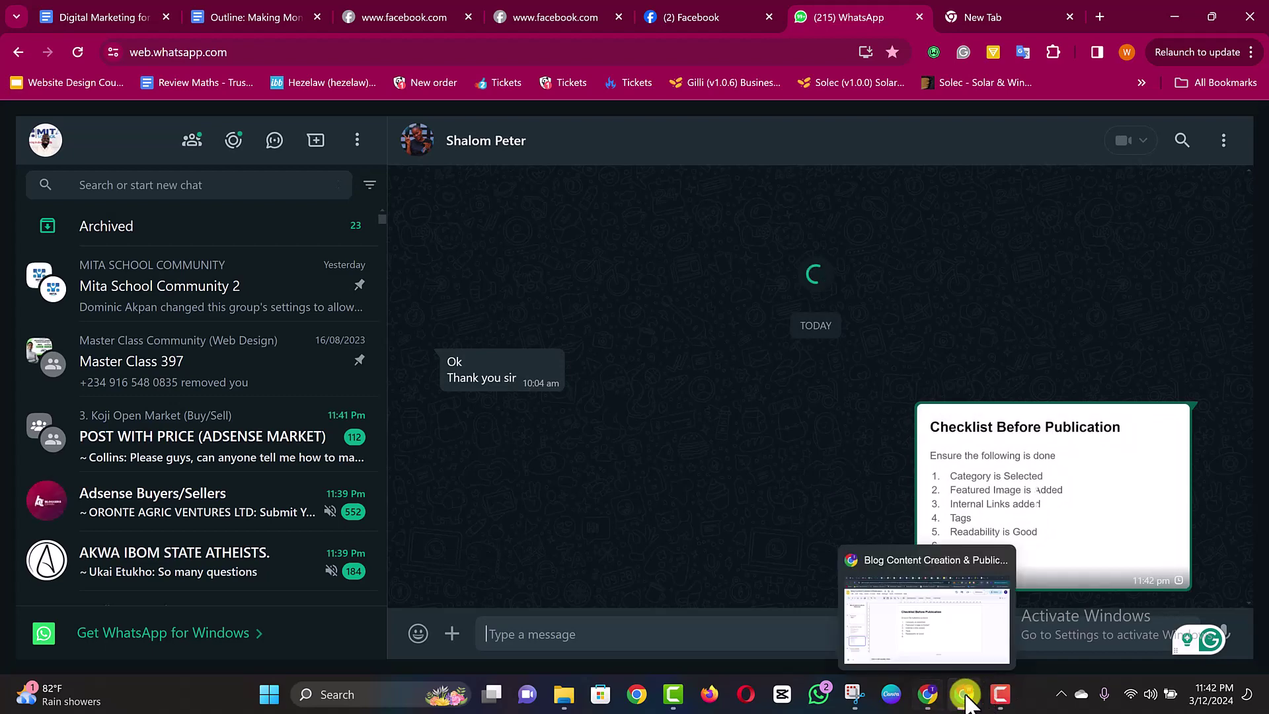
# - Switch back to the Google Slides checklist and delete the "Tags" text from item 4
pyautogui.moveTo(929, 701)
pyautogui.click(929, 701)
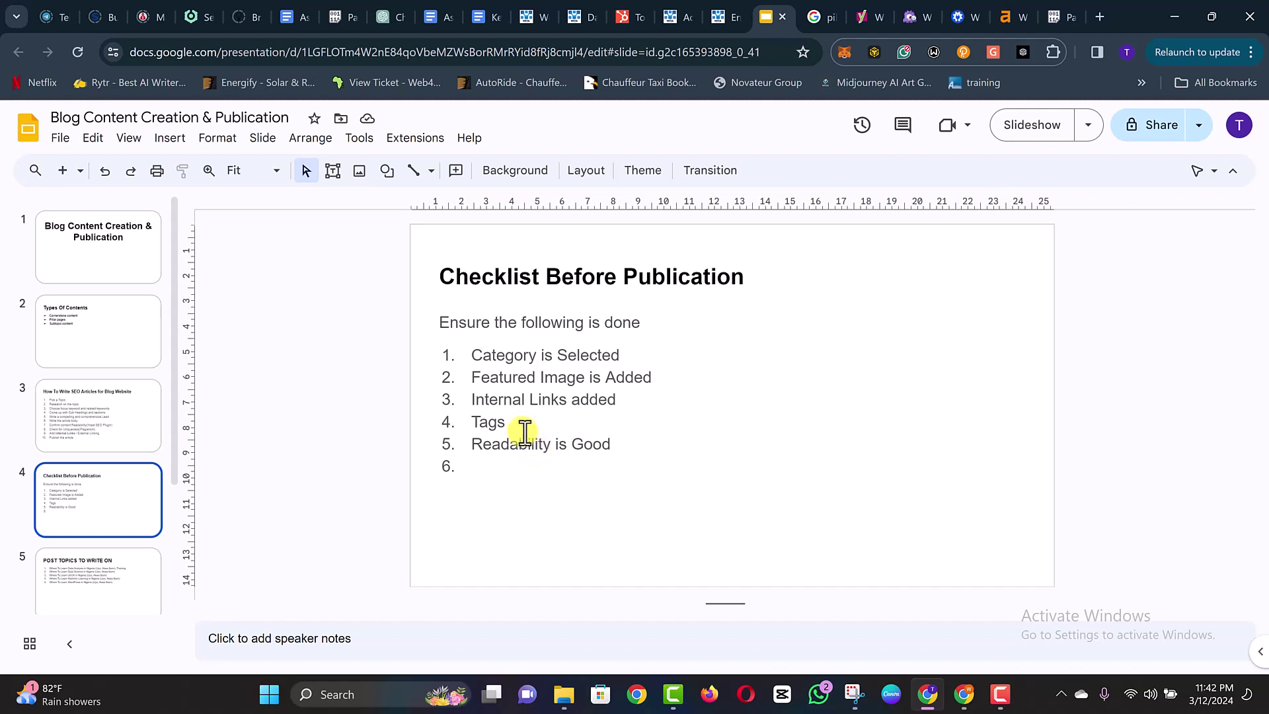
pyautogui.doubleClick(460, 423)
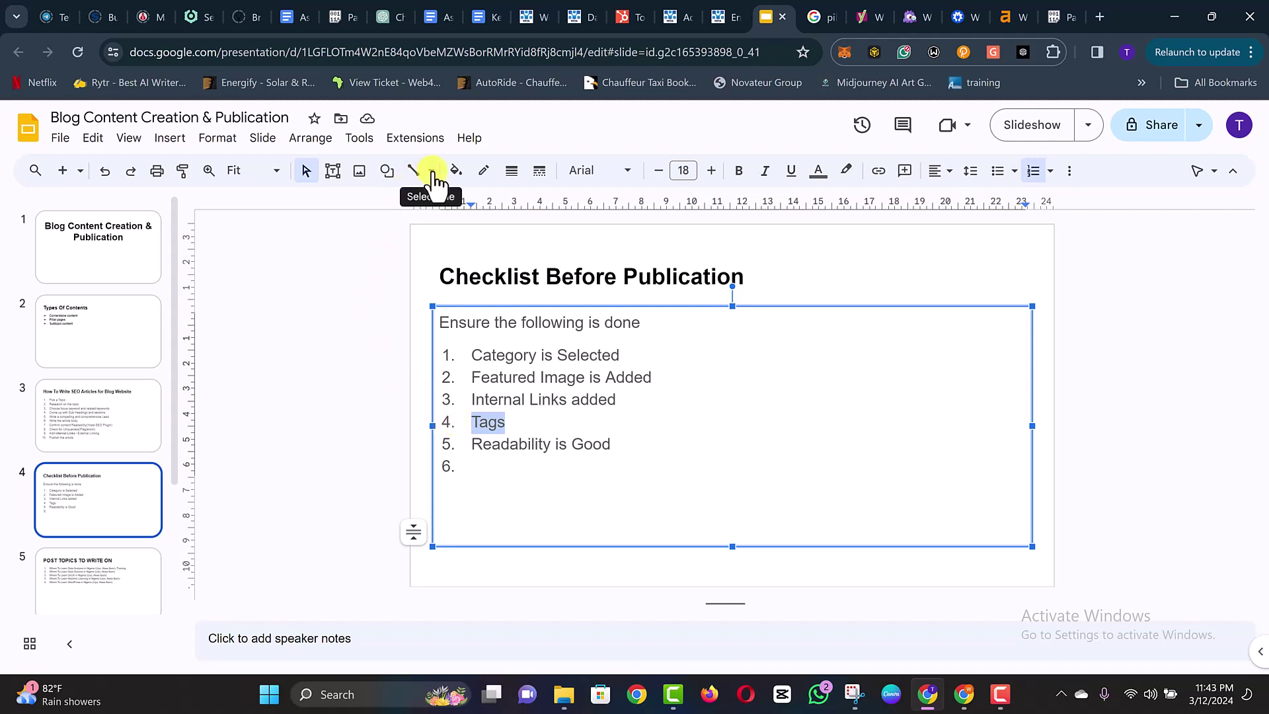
pyautogui.click(176, 142)
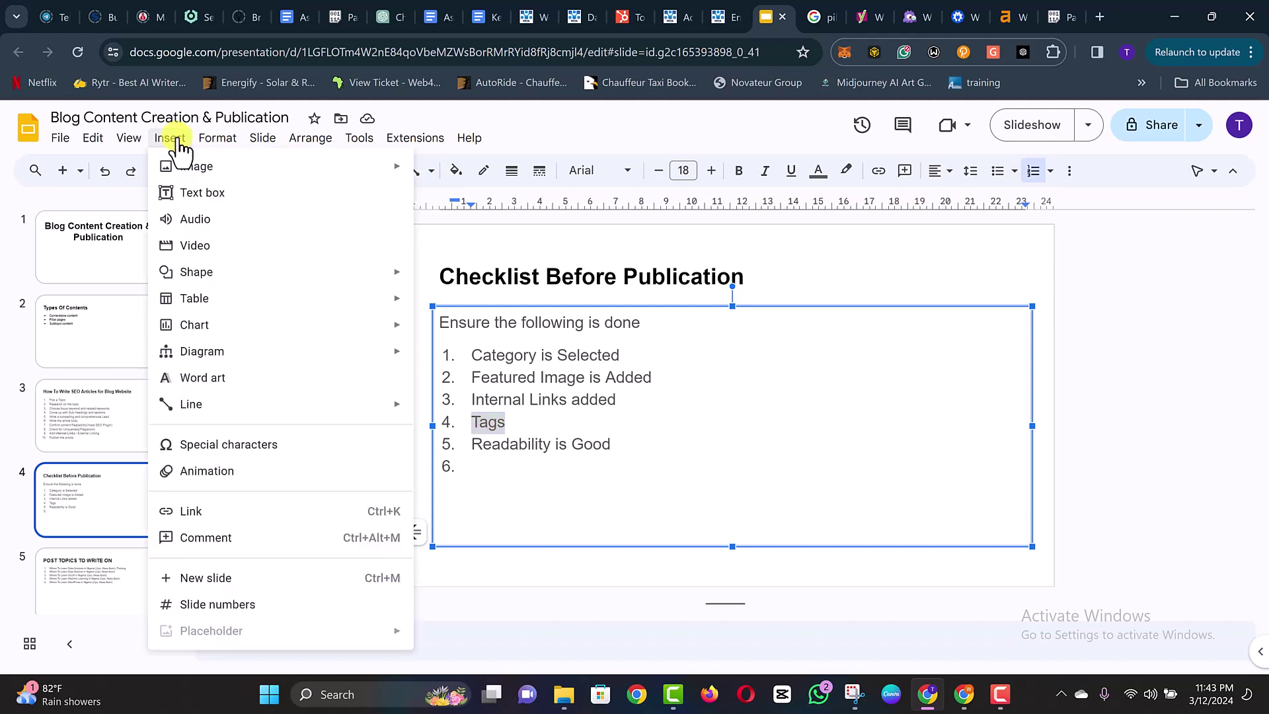
pyautogui.moveTo(203, 144)
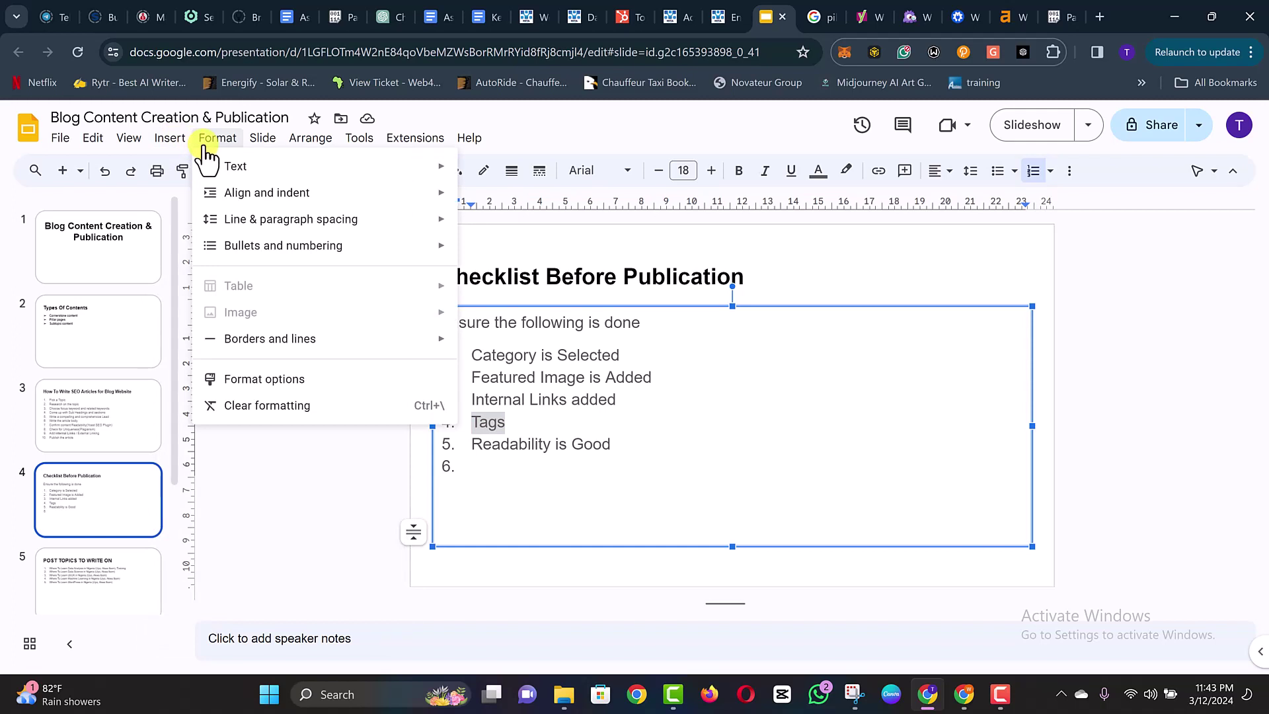
pyautogui.click(550, 417)
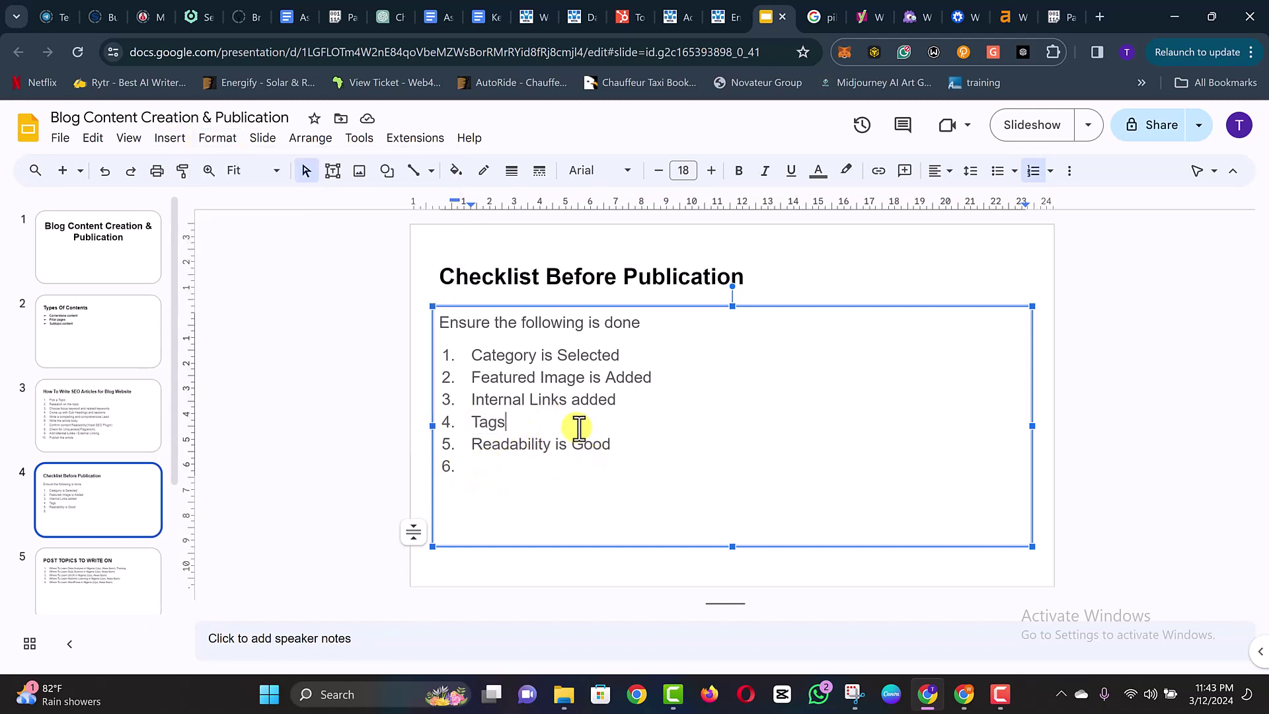
pyautogui.press('BackSpace')
pyautogui.press('BackSpace')
pyautogui.press('BackSpace')
pyautogui.press('BackSpace')
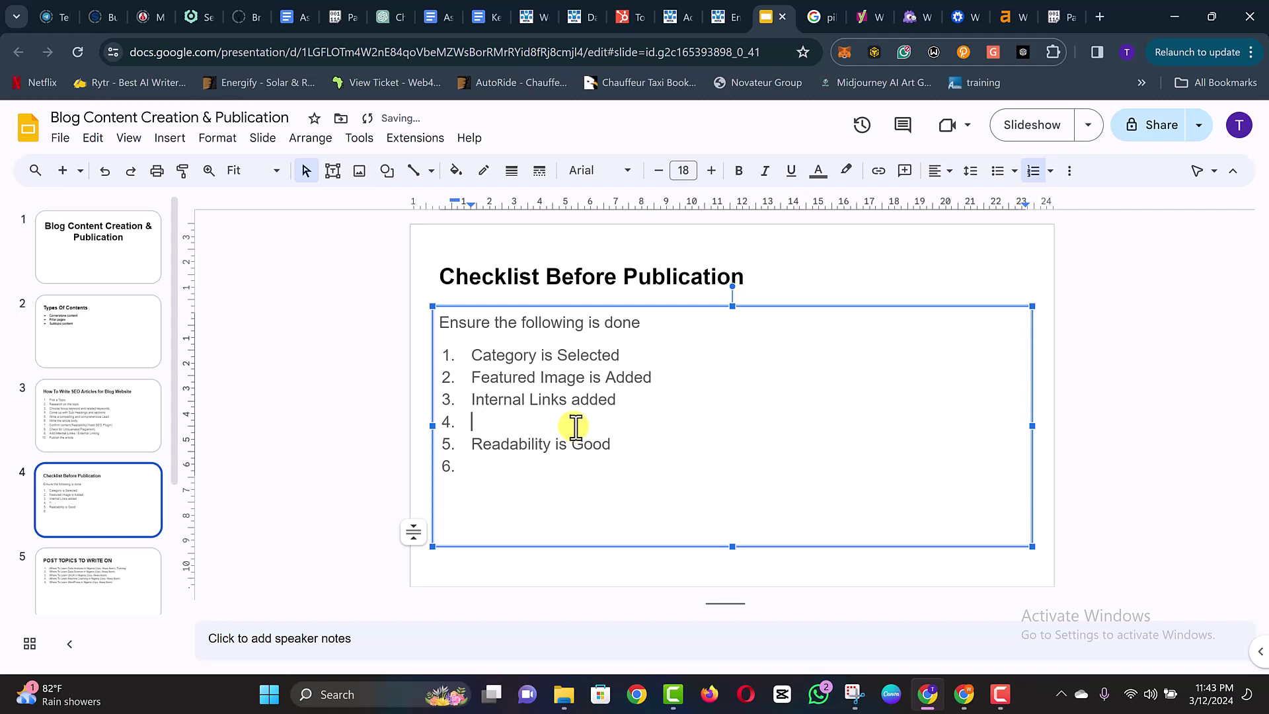
pyautogui.click(336, 397)
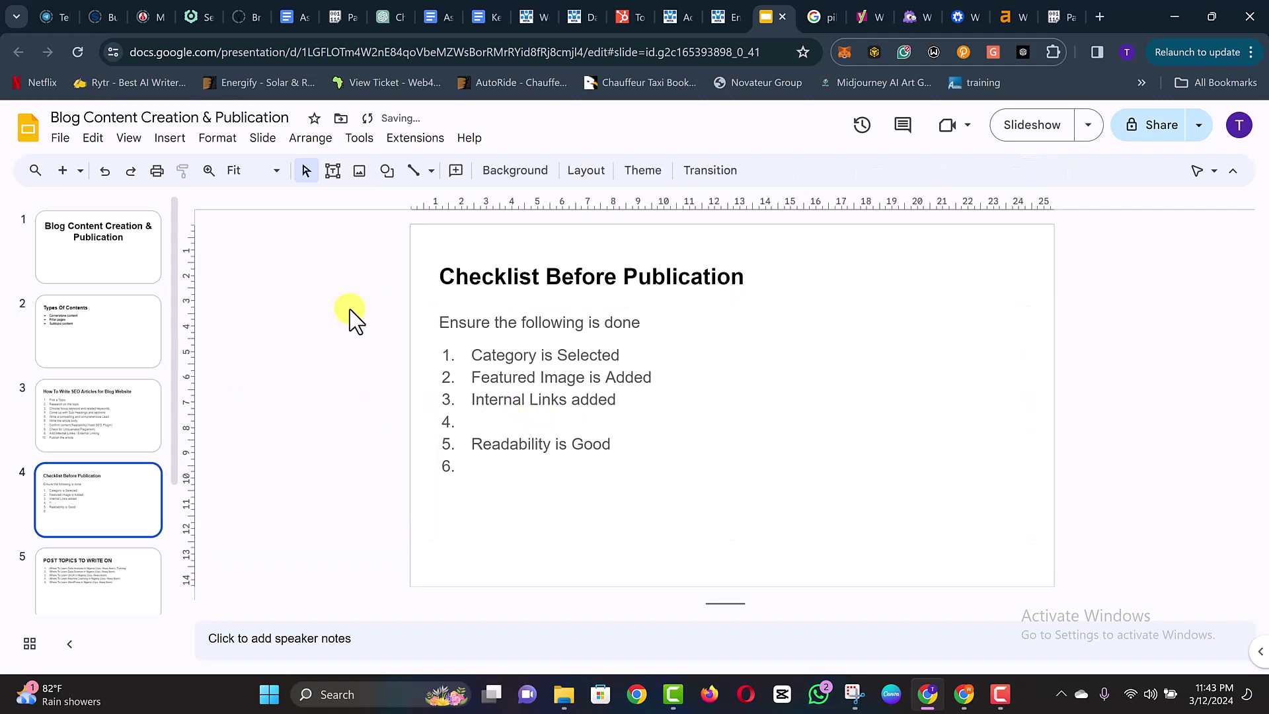
# - Look through the "POST TOPICS TO WRITE ON" and "Cornerstone content" slides and the rest of the slide list
pyautogui.scroll(-3, 73, 427)
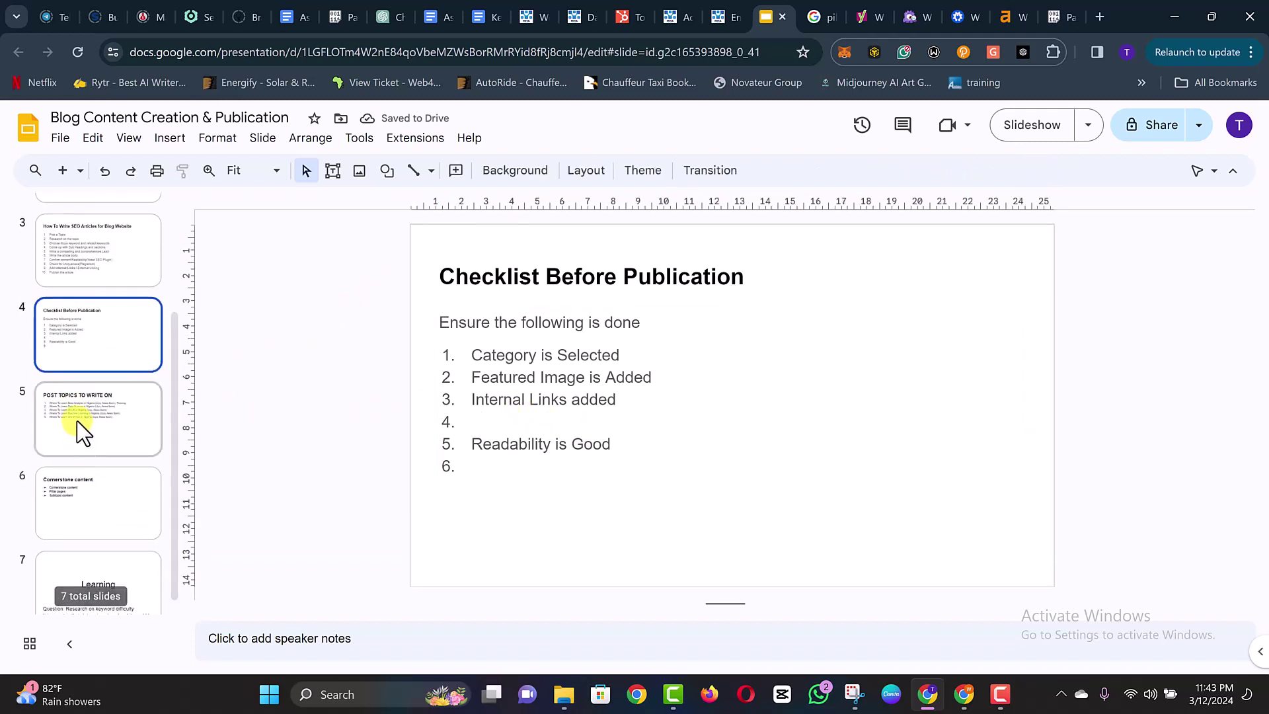
pyautogui.click(82, 431)
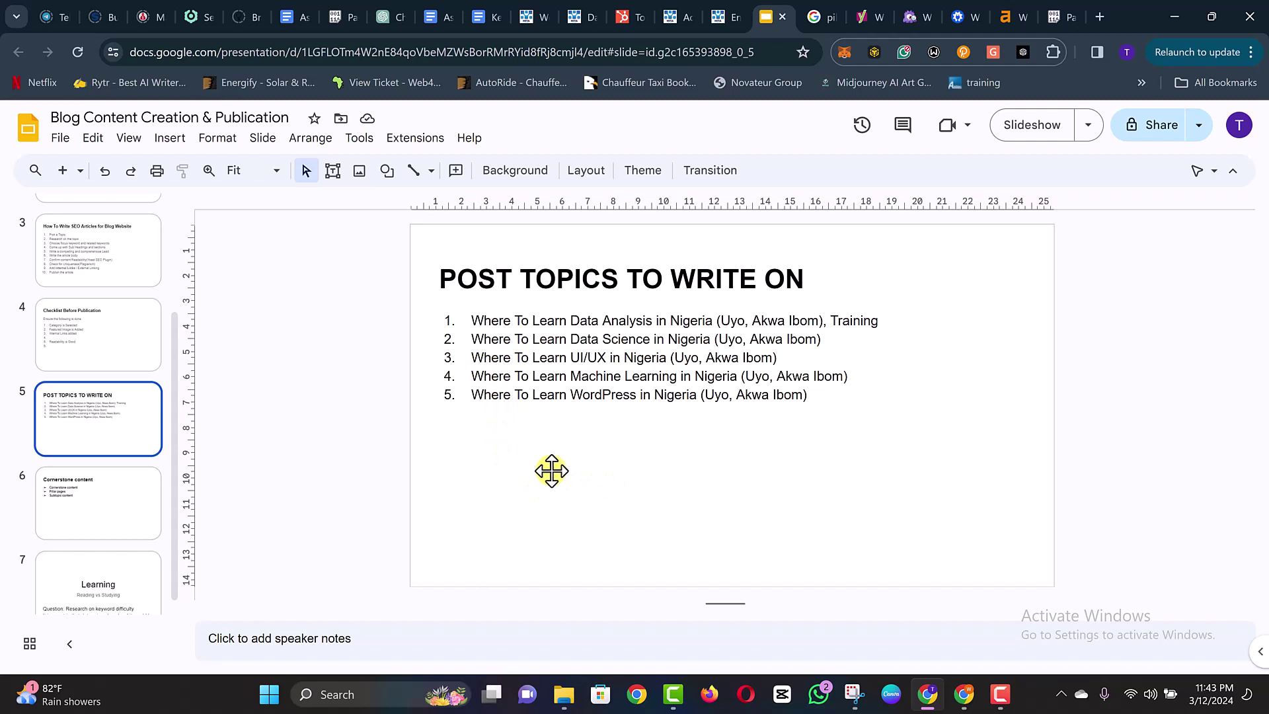
pyautogui.click(865, 367)
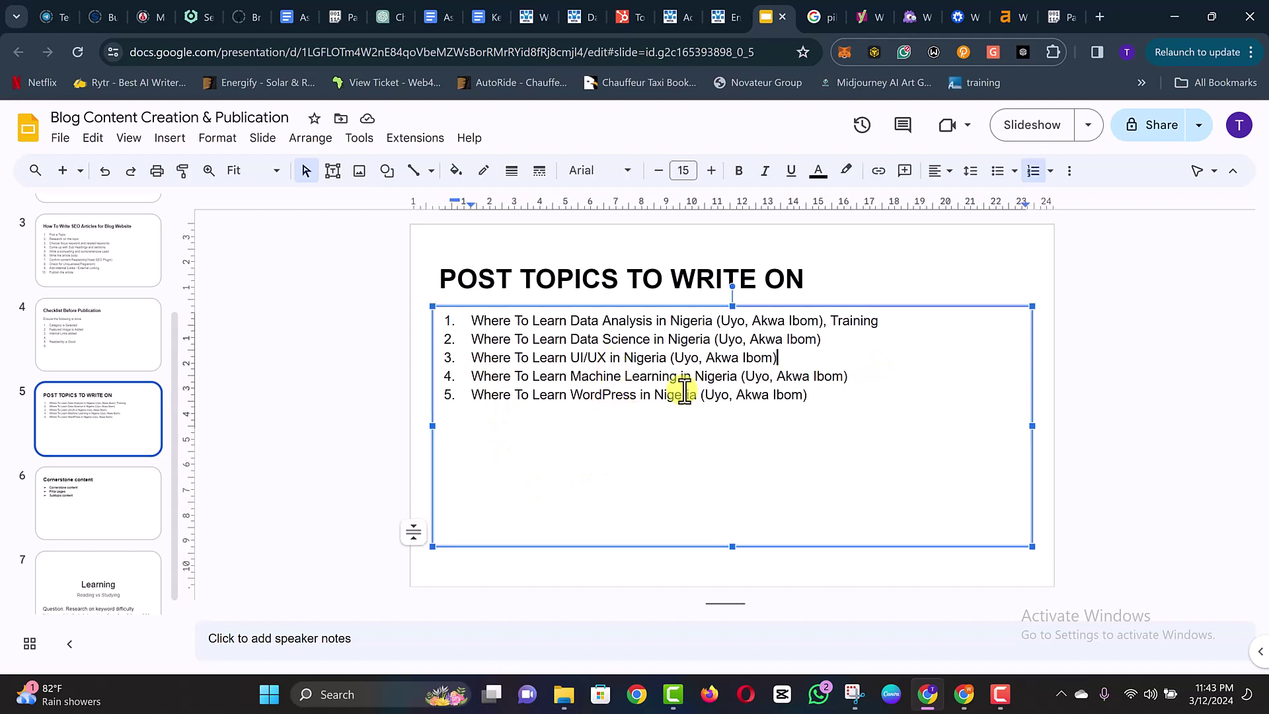
pyautogui.click(188, 482)
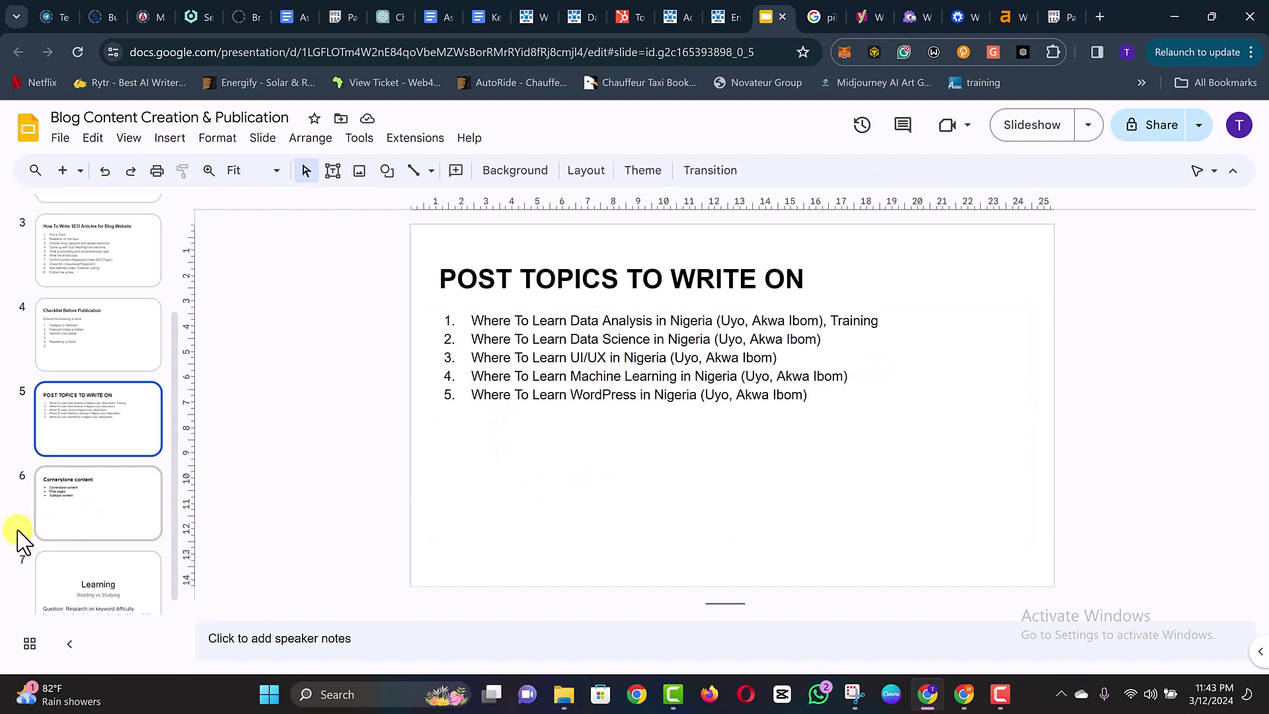
pyautogui.click(69, 506)
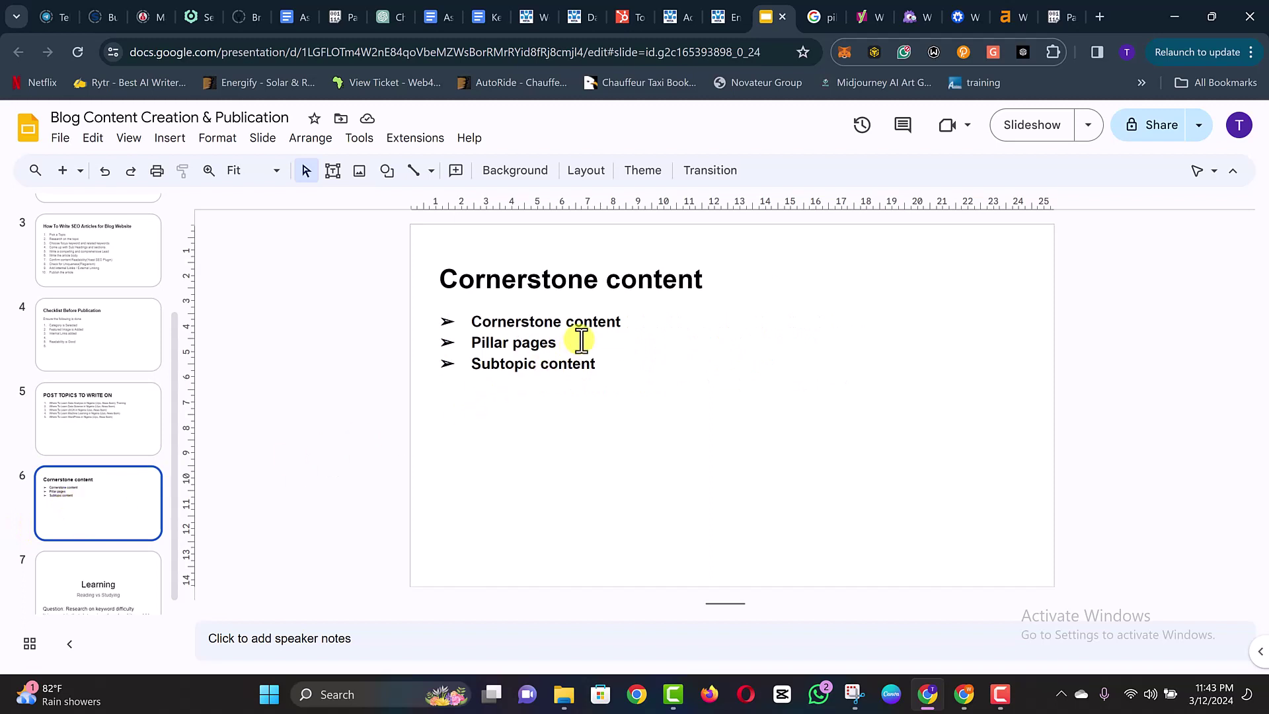
pyautogui.scroll(-1, 101, 523)
pyautogui.scroll(3, 99, 522)
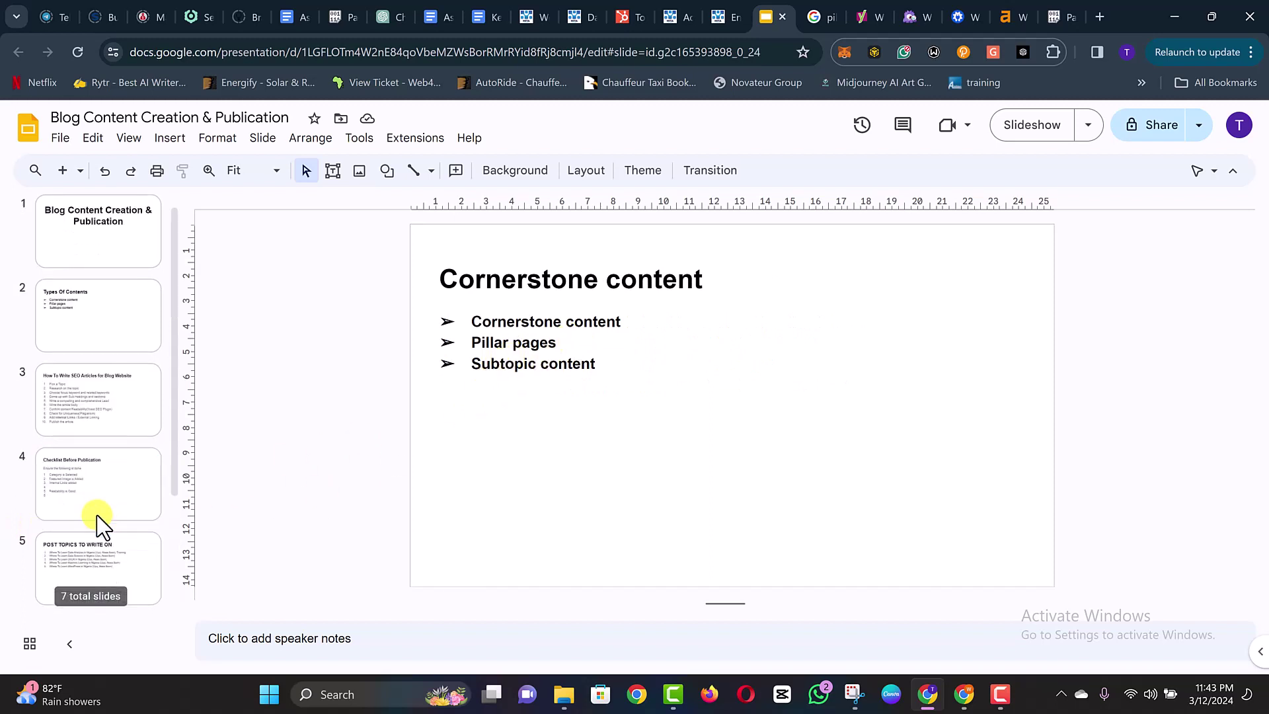
pyautogui.scroll(-3, 116, 463)
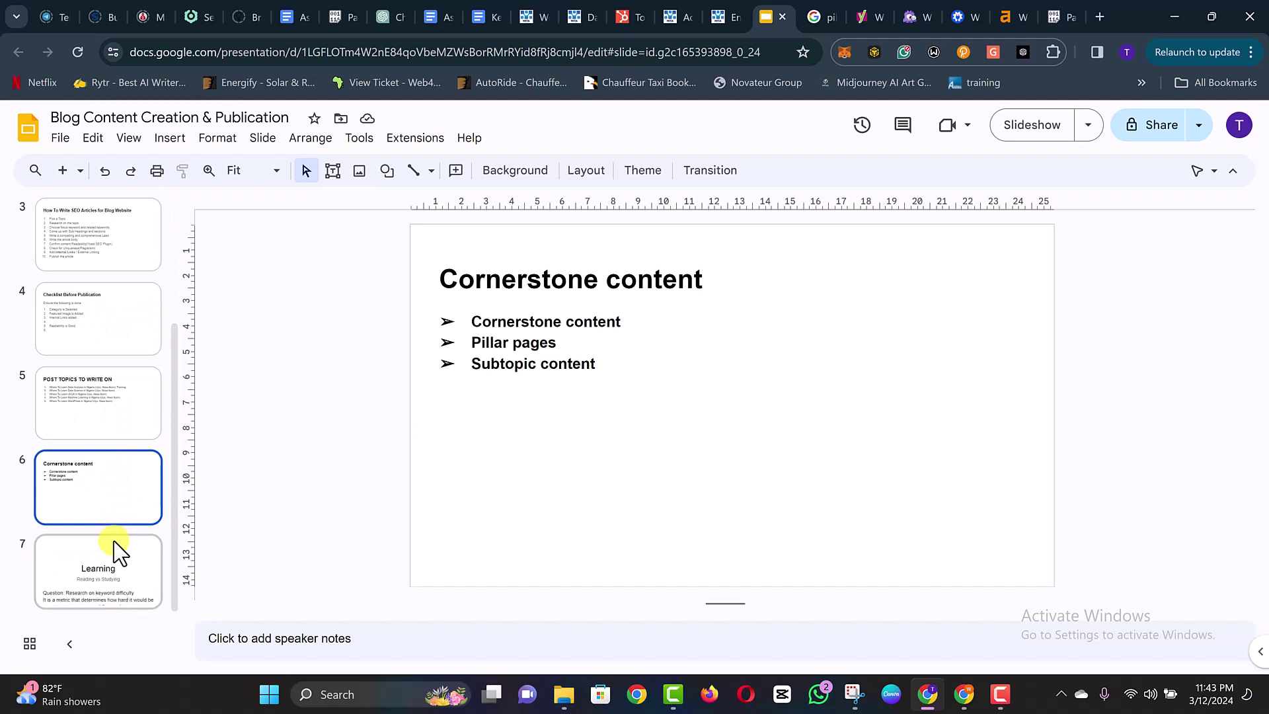
pyautogui.scroll(3, 122, 463)
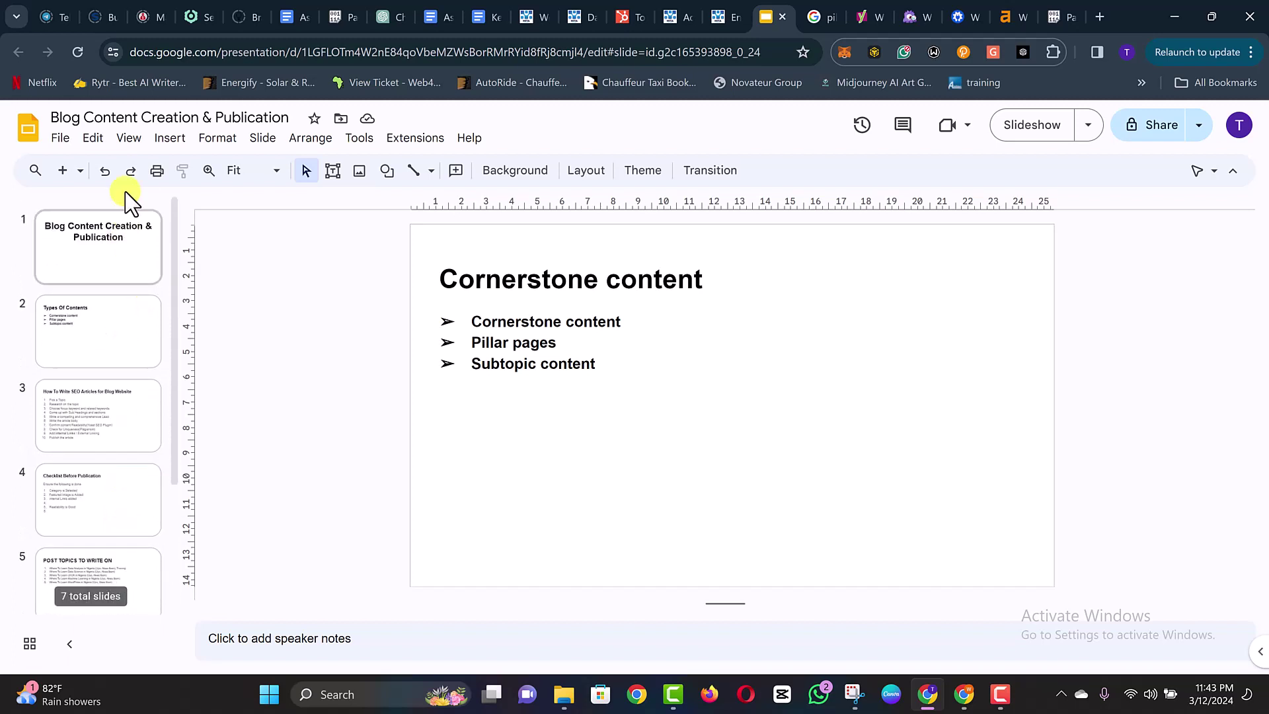
pyautogui.doubleClick(69, 119)
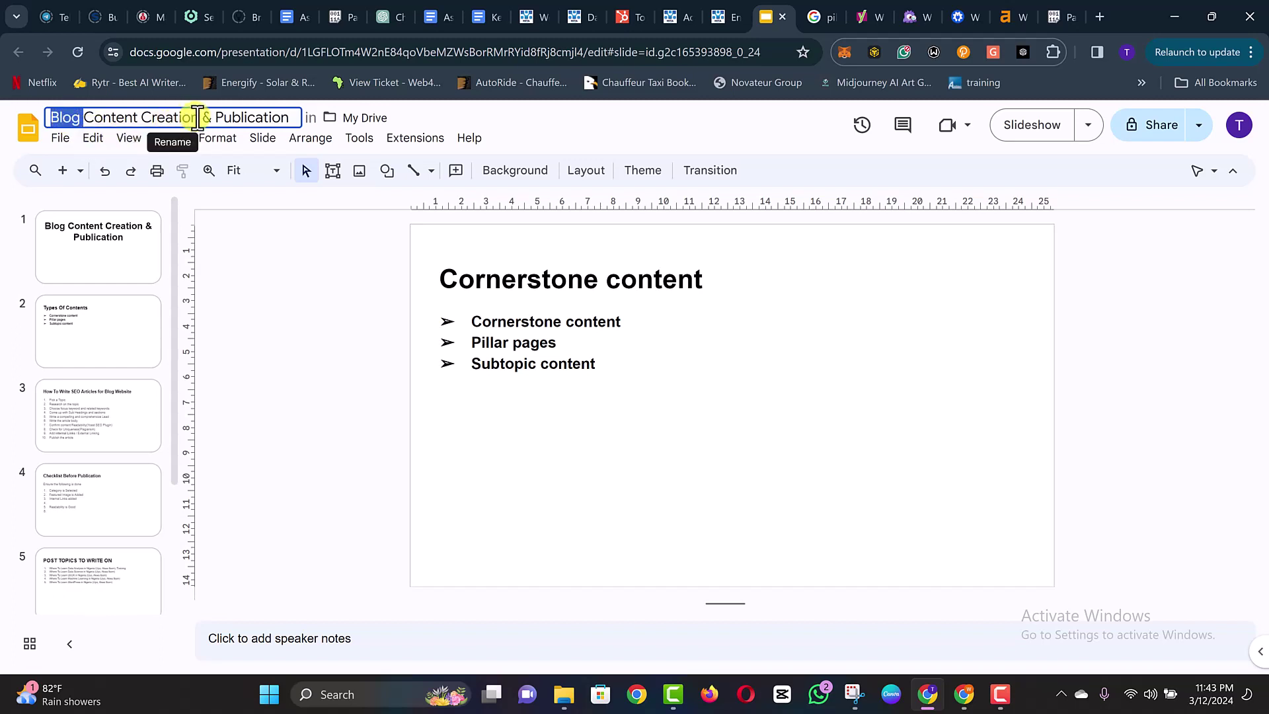
pyautogui.click(299, 360)
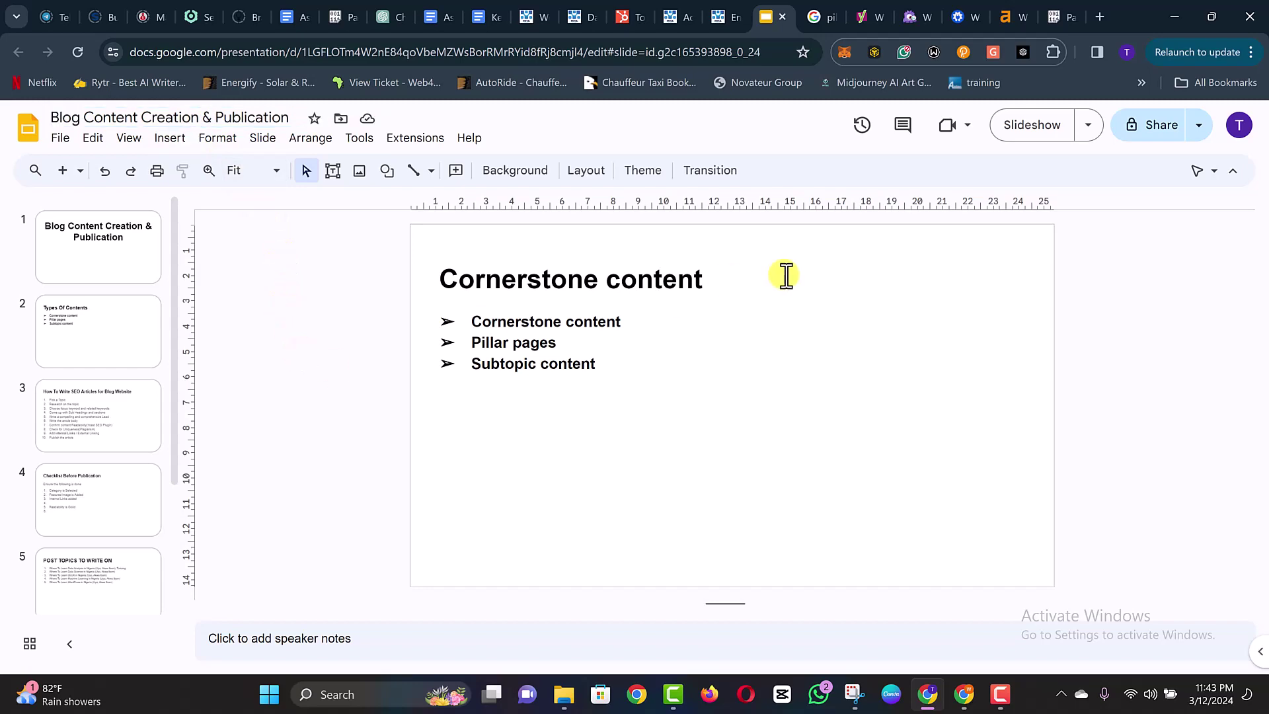
# - Open the "How To Write SEO Articles for Blog Website" slide and highlight its last item, "Publish the article"
pyautogui.click(688, 9)
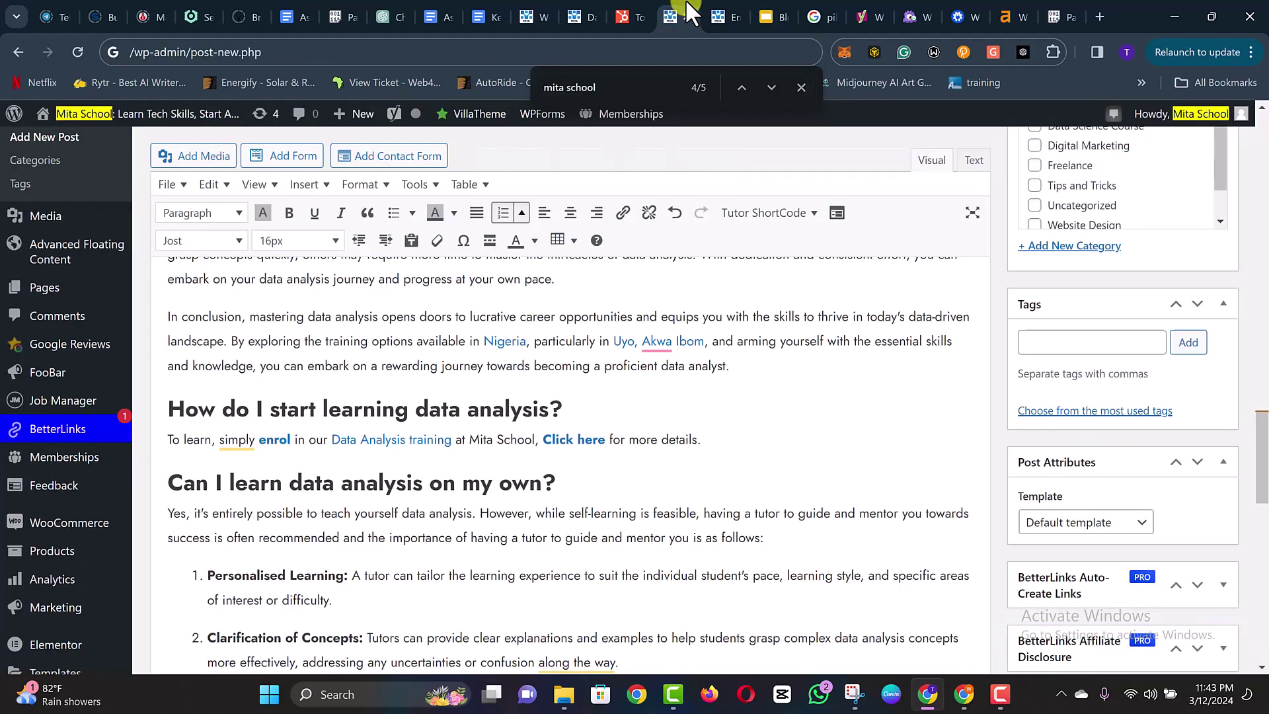
pyautogui.click(777, 3)
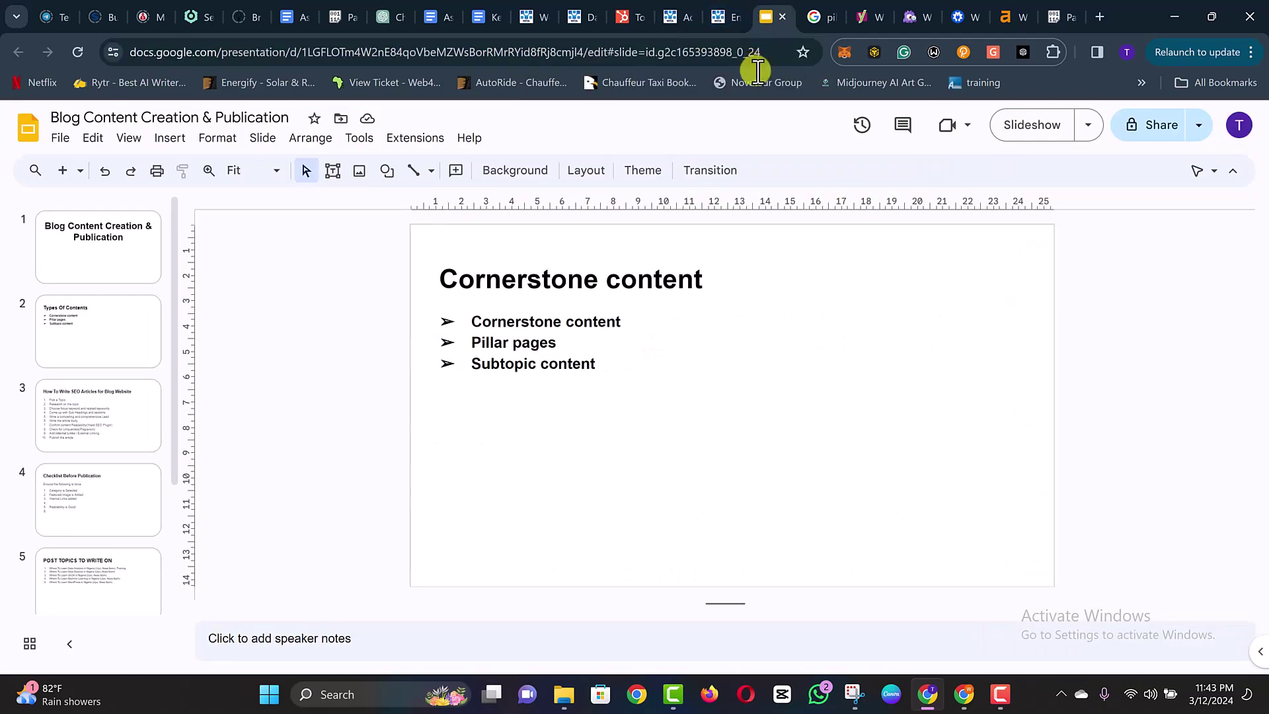
pyautogui.click(90, 426)
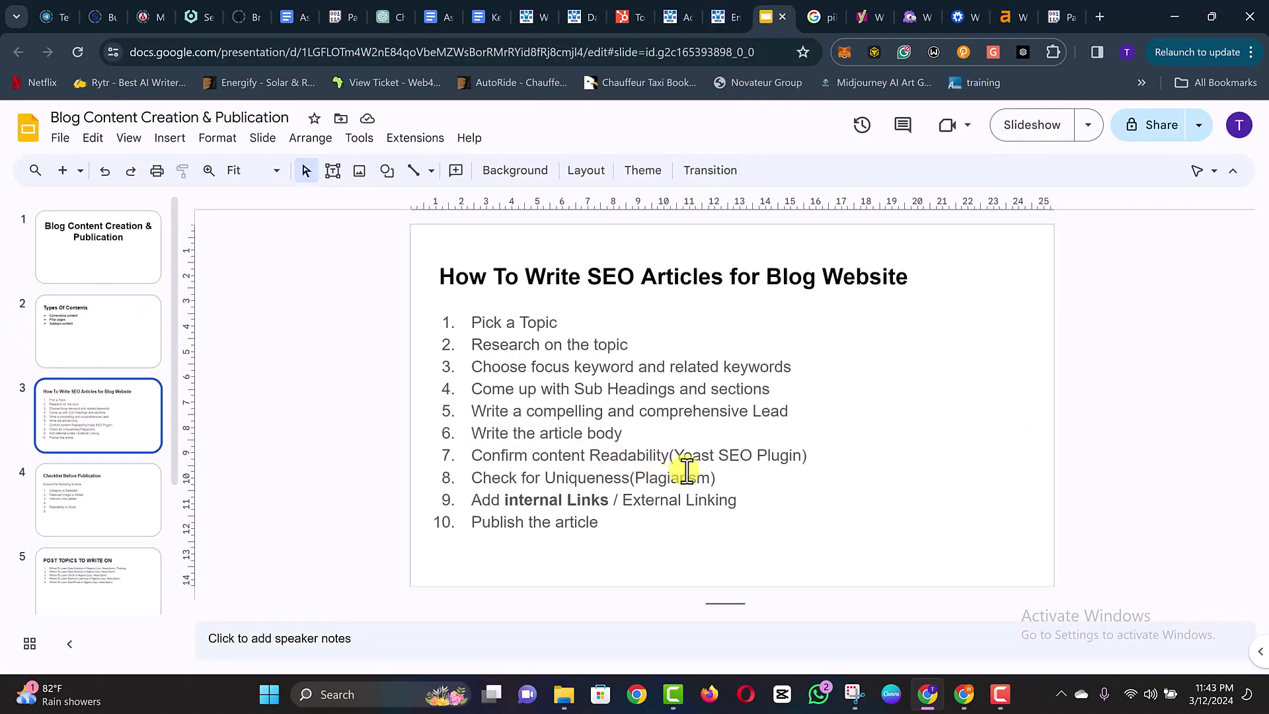
pyautogui.click(668, 477)
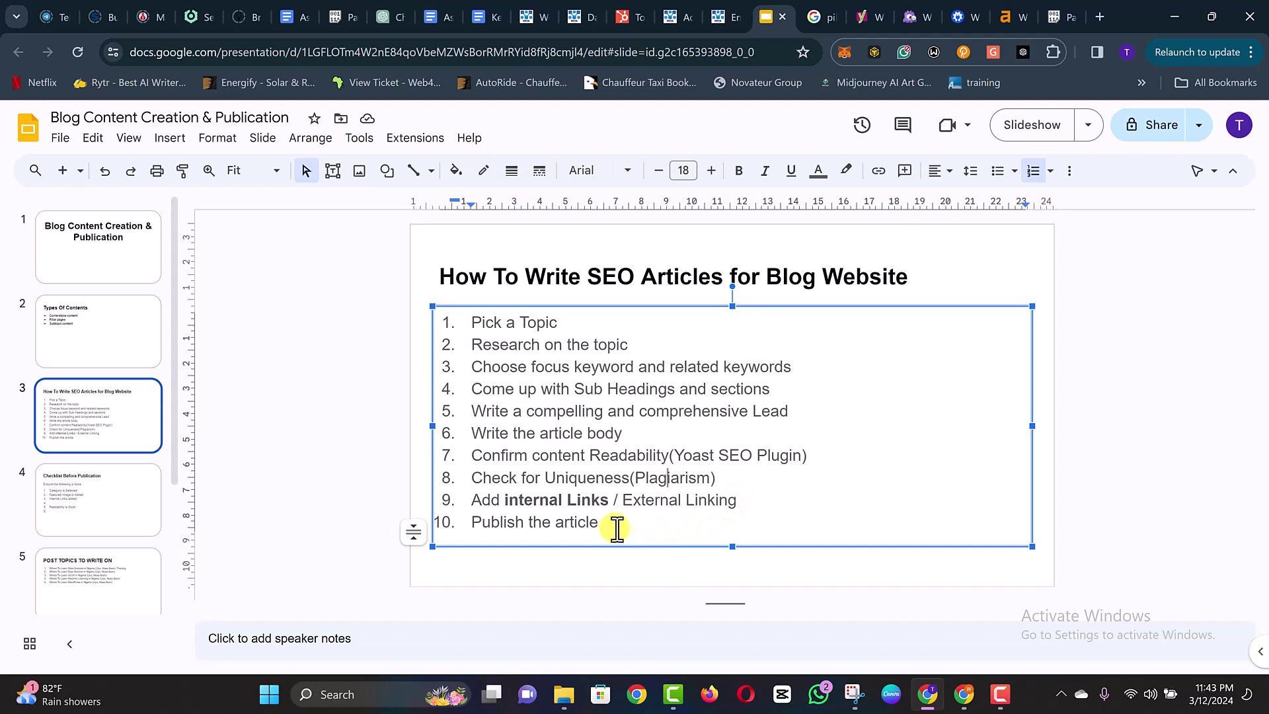
pyautogui.moveTo(614, 527); pyautogui.dragTo(473, 530)
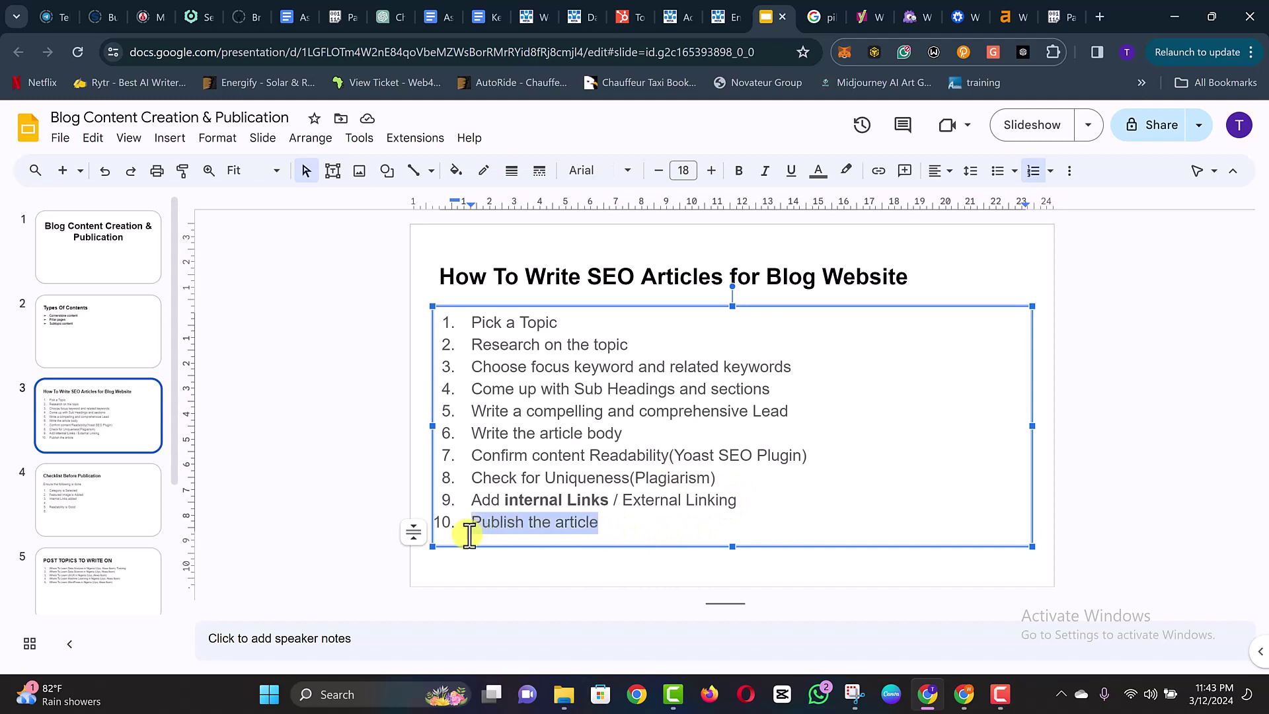
# - Switch to the WordPress draft and review its closing question sections, featured image and Yoast readability analysis
pyautogui.click(669, 17)
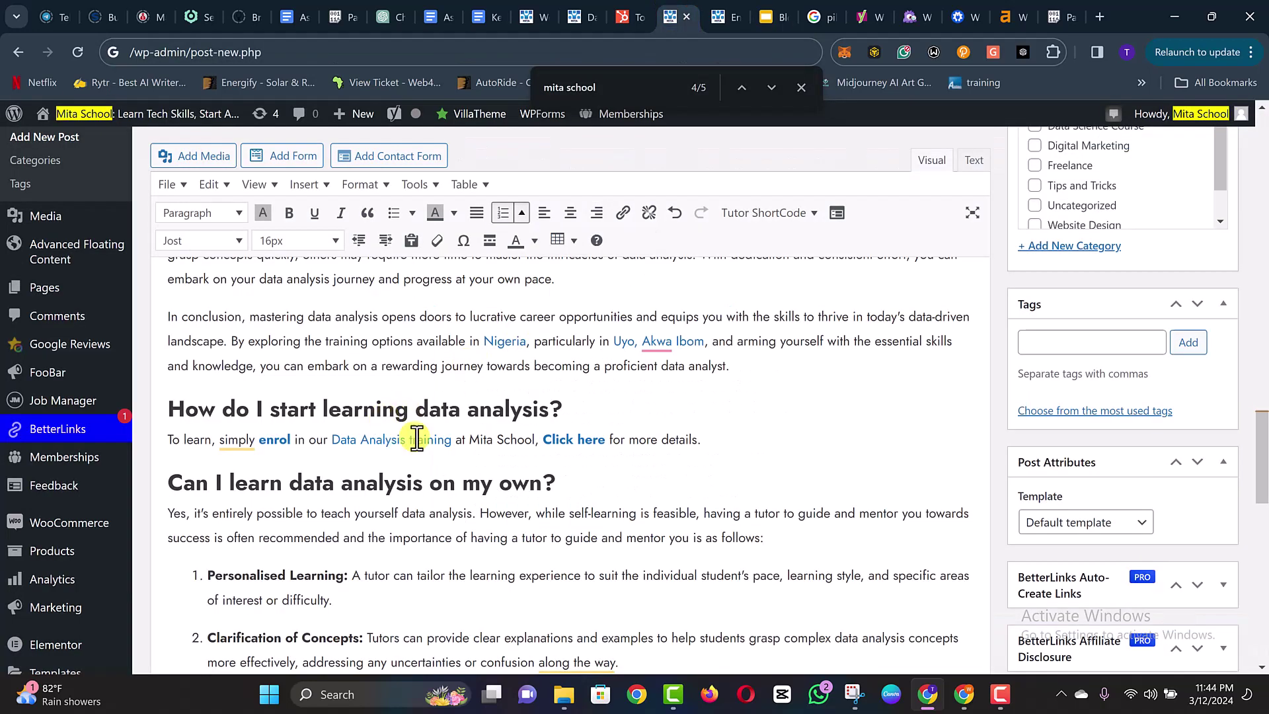
pyautogui.click(690, 390)
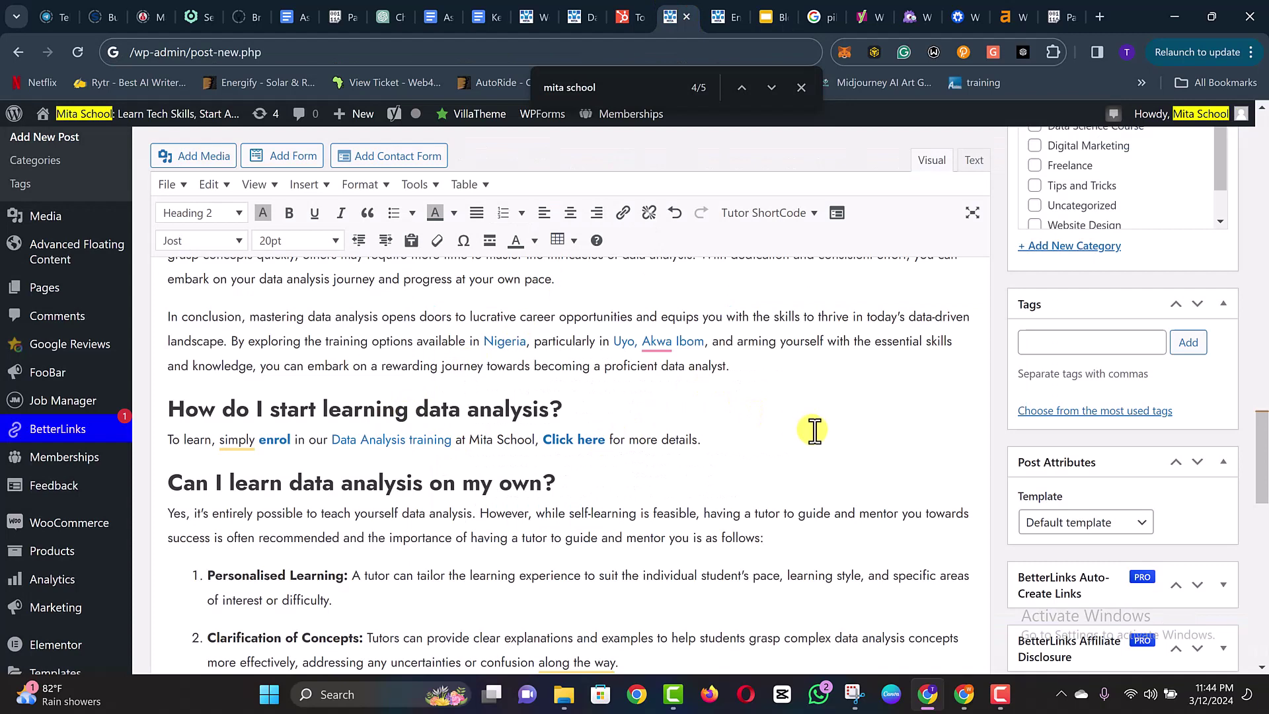
pyautogui.click(765, 369)
pyautogui.scroll(-1, 773, 390)
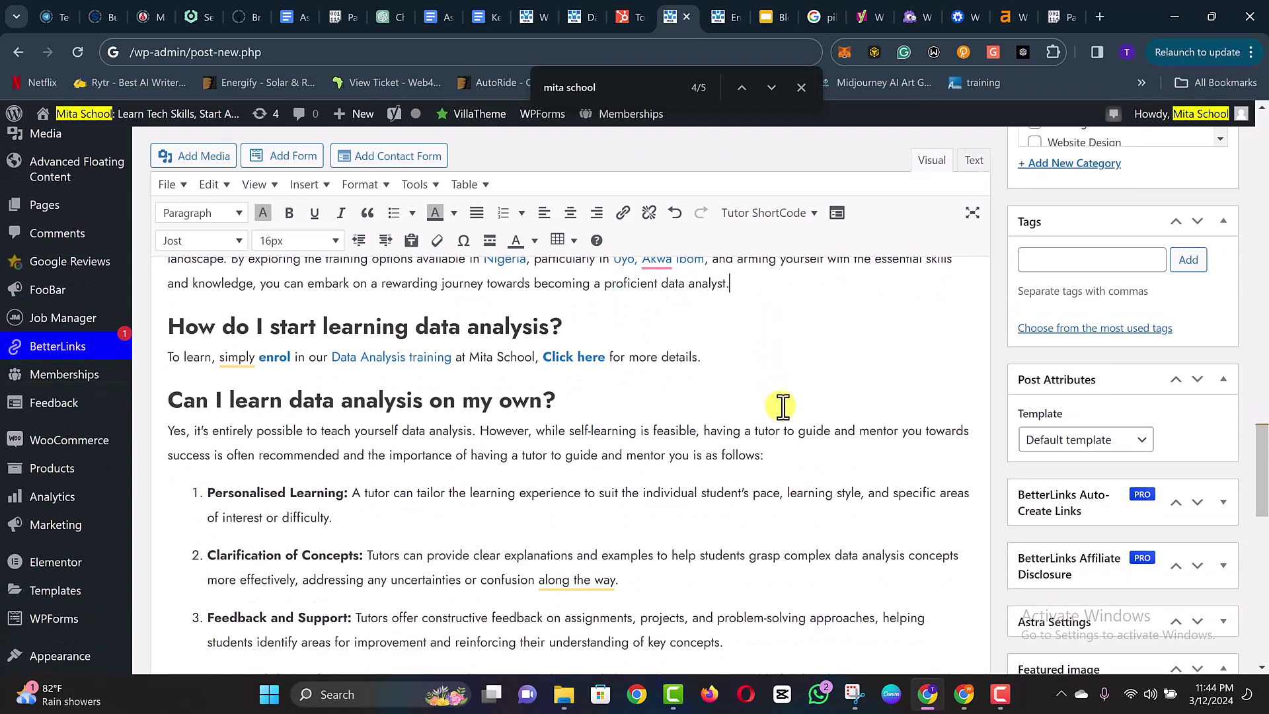
pyautogui.scroll(-3, 788, 420)
pyautogui.scroll(-2, 798, 455)
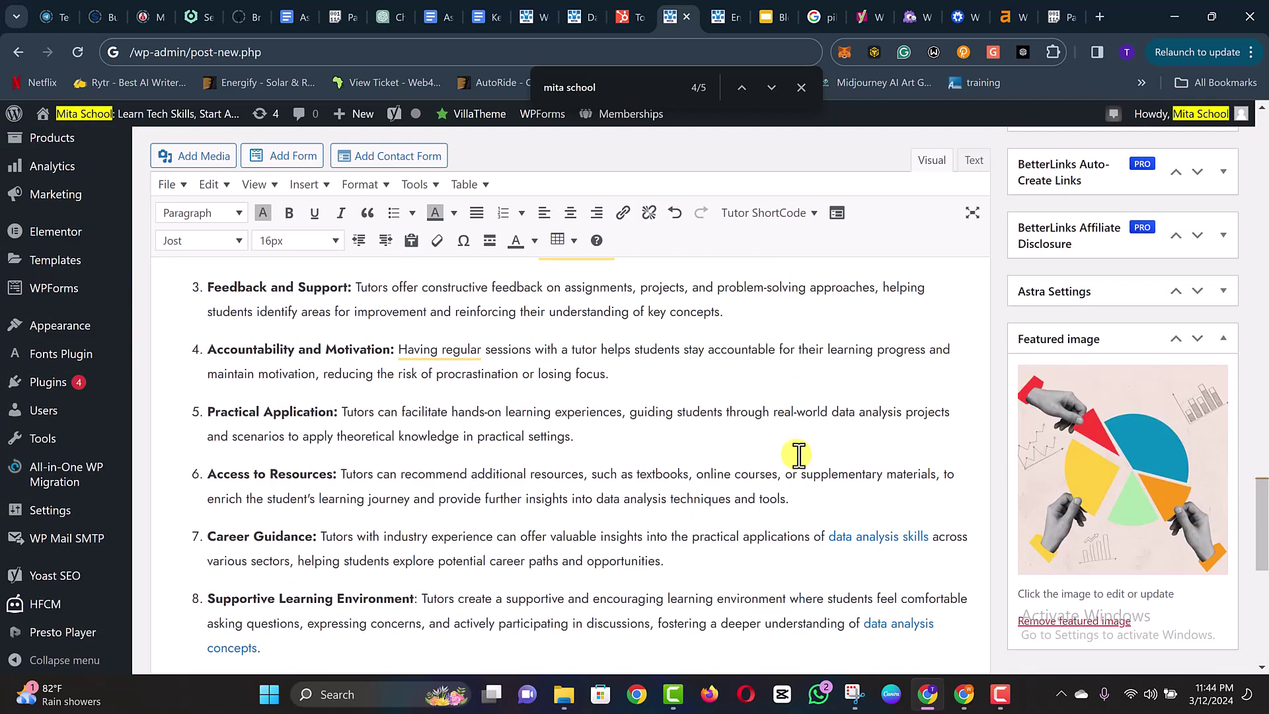
pyautogui.click(698, 376)
pyautogui.click(708, 430)
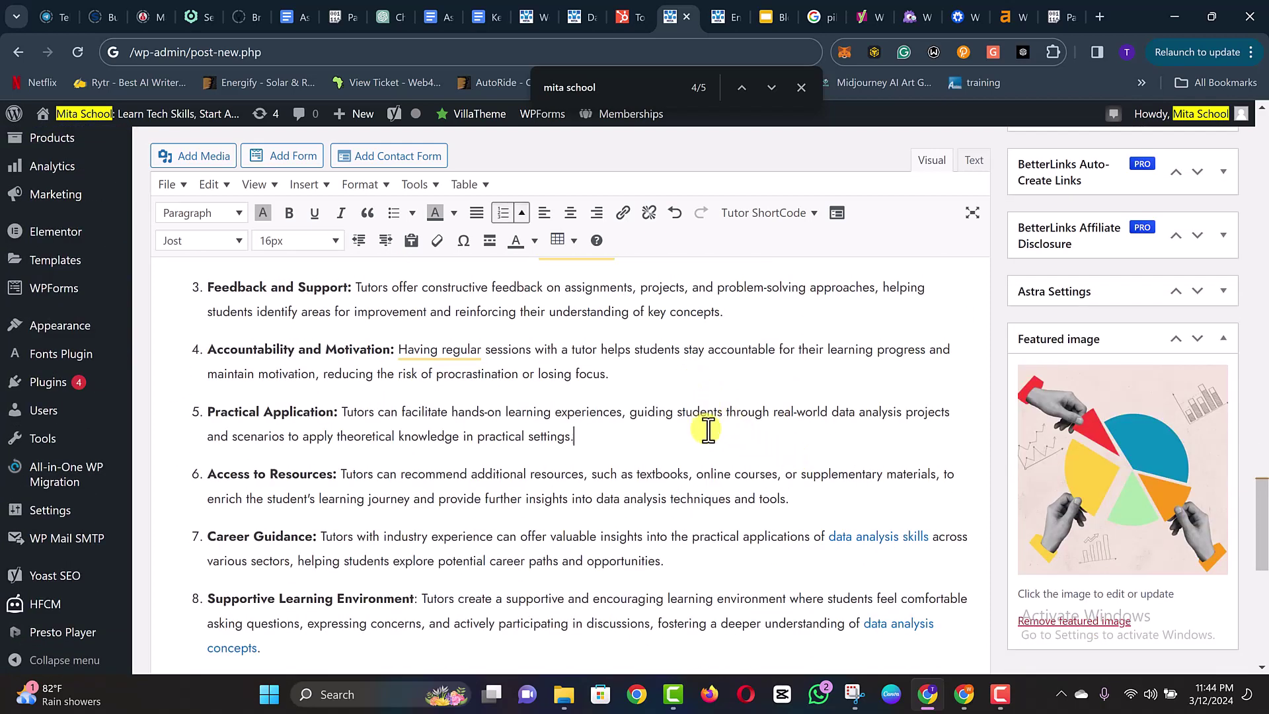
pyautogui.scroll(-6, 791, 501)
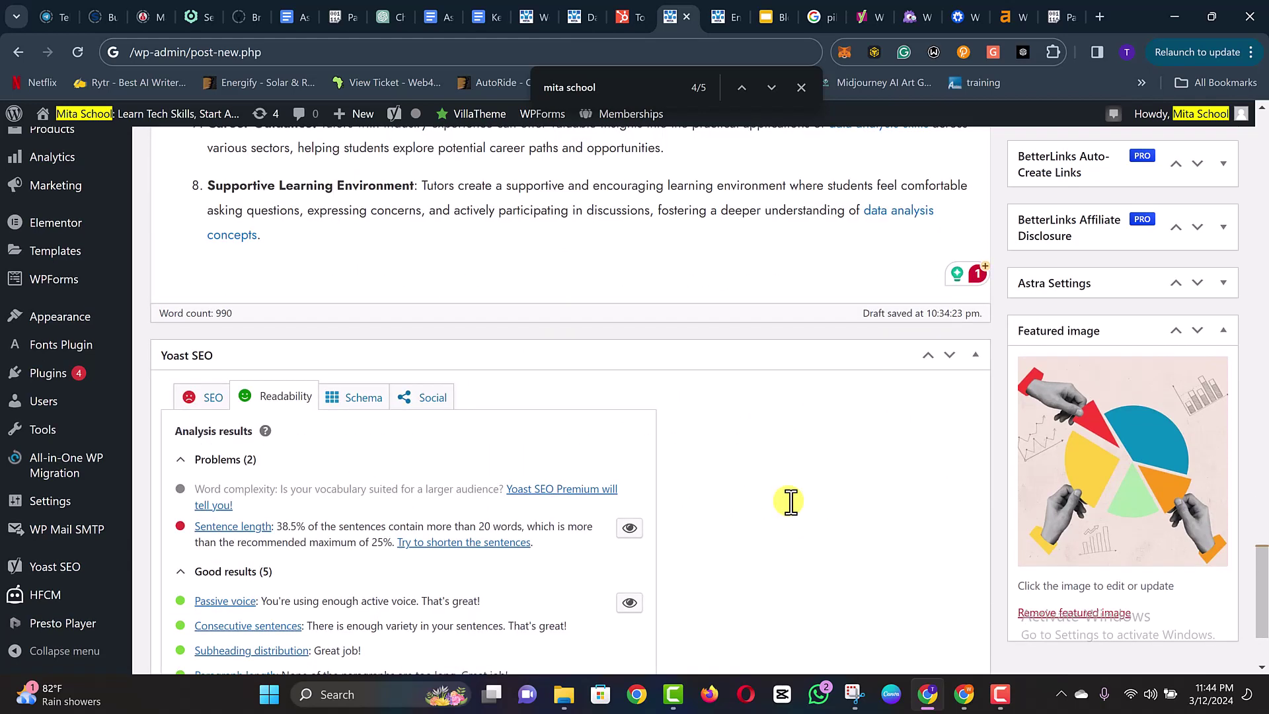
pyautogui.scroll(-2, 792, 509)
# - Check the draft's title, permalink and publish settings against the article-writing steps slide
pyautogui.scroll(5, 1263, 258)
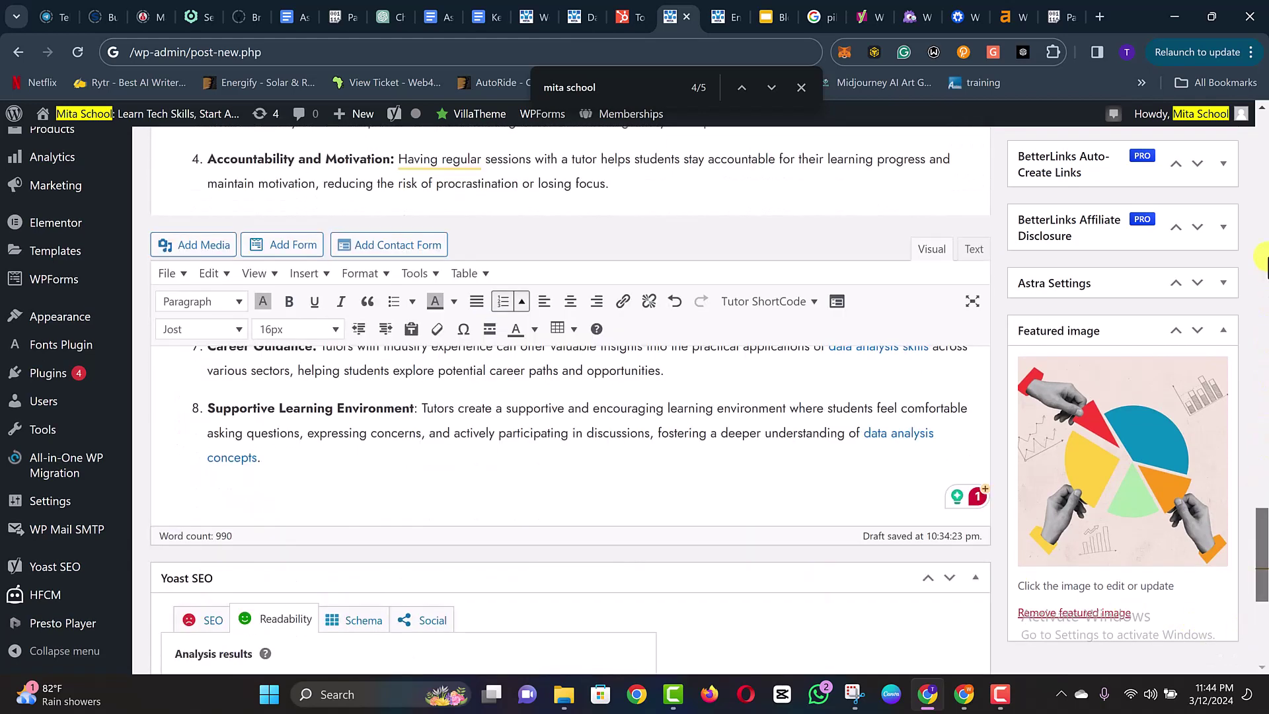
pyautogui.scroll(10, 1263, 257)
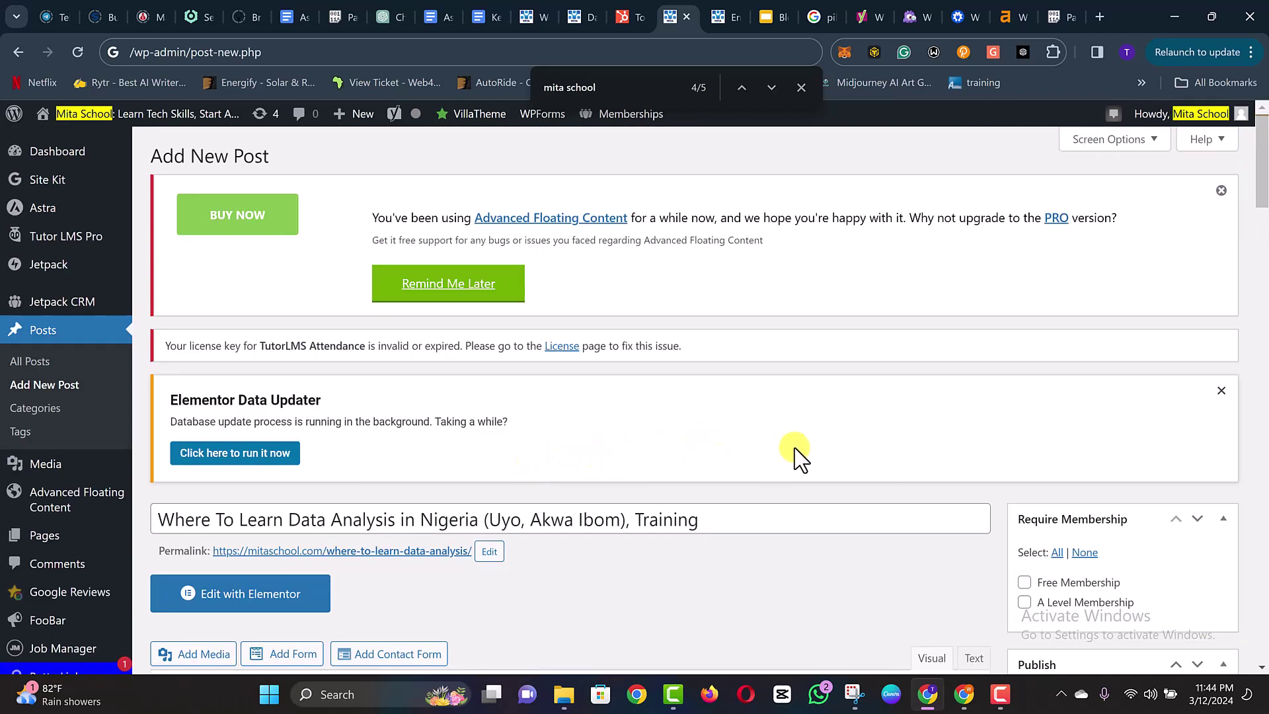
pyautogui.scroll(-3, 797, 456)
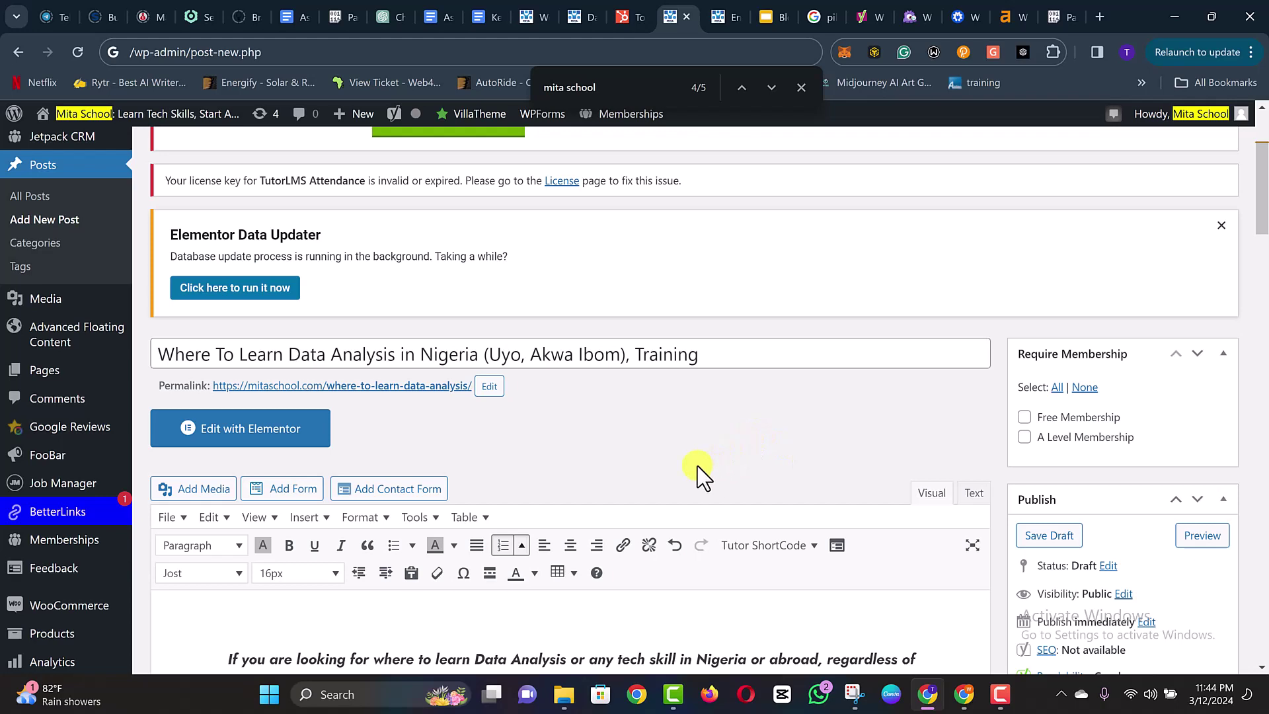
pyautogui.scroll(-2, 707, 423)
pyautogui.scroll(2, 740, 397)
pyautogui.scroll(-2, 784, 418)
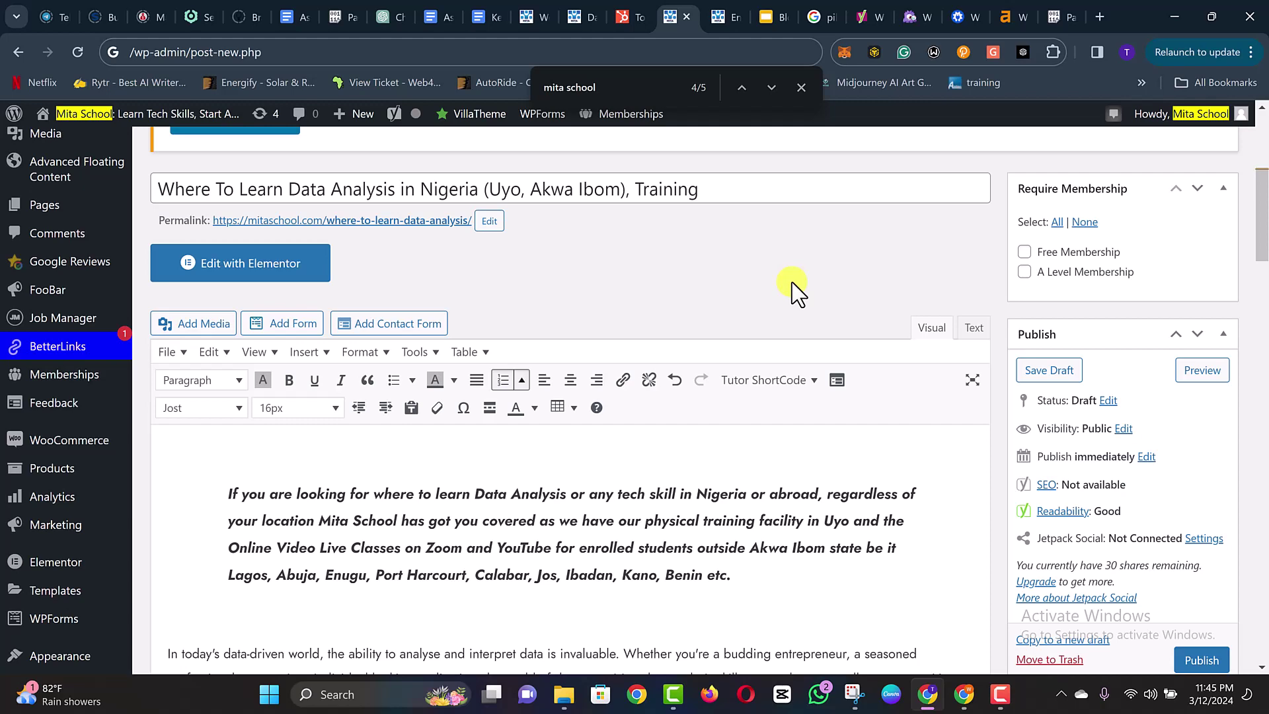
pyautogui.click(768, 13)
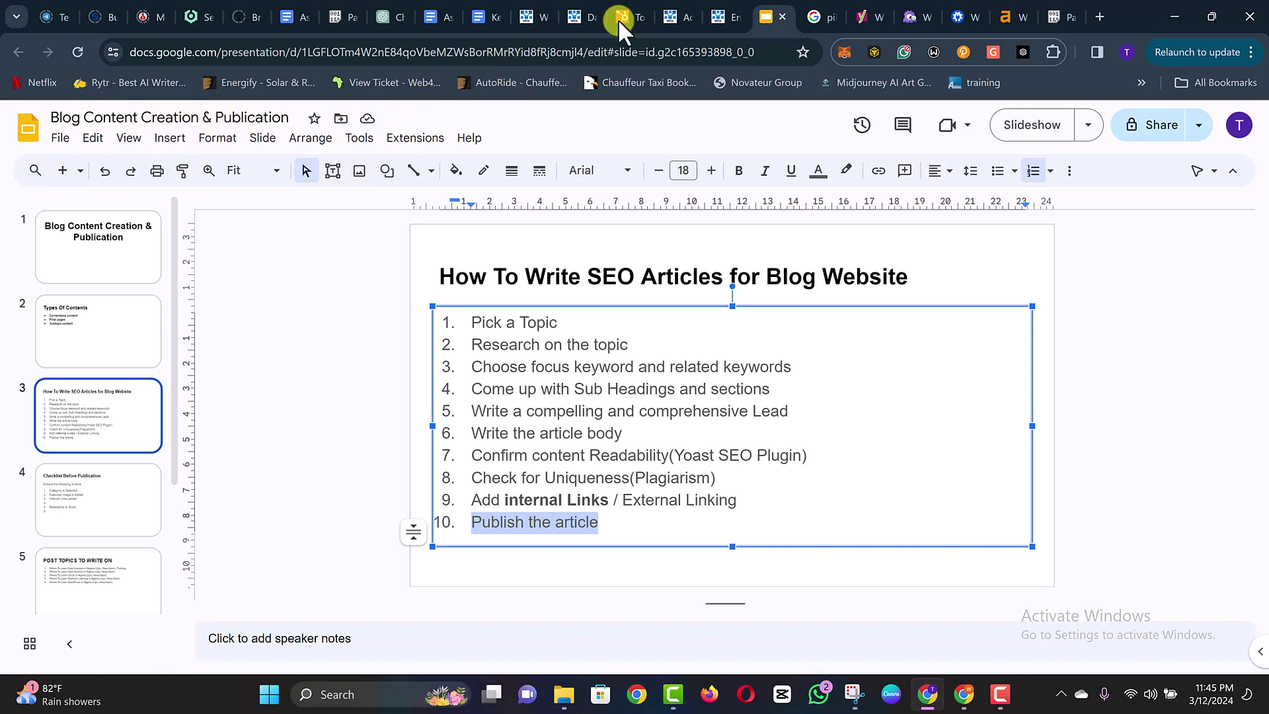
pyautogui.click(671, 14)
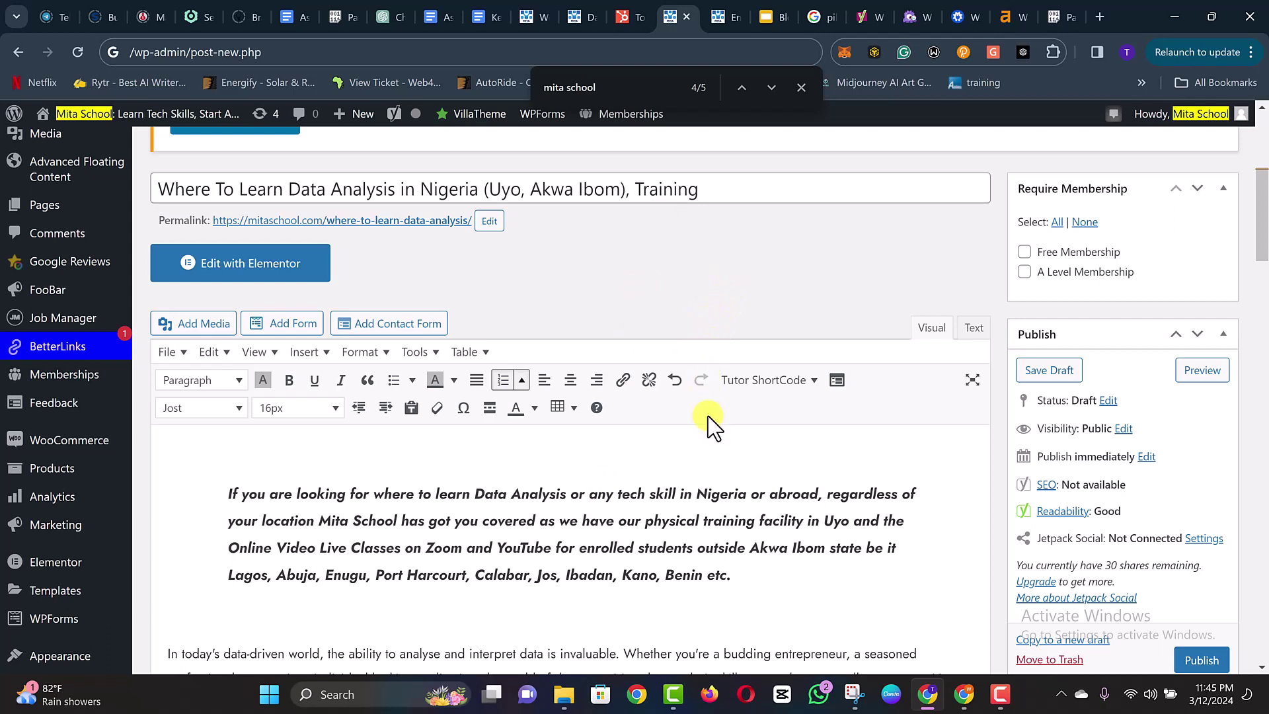
pyautogui.click(681, 551)
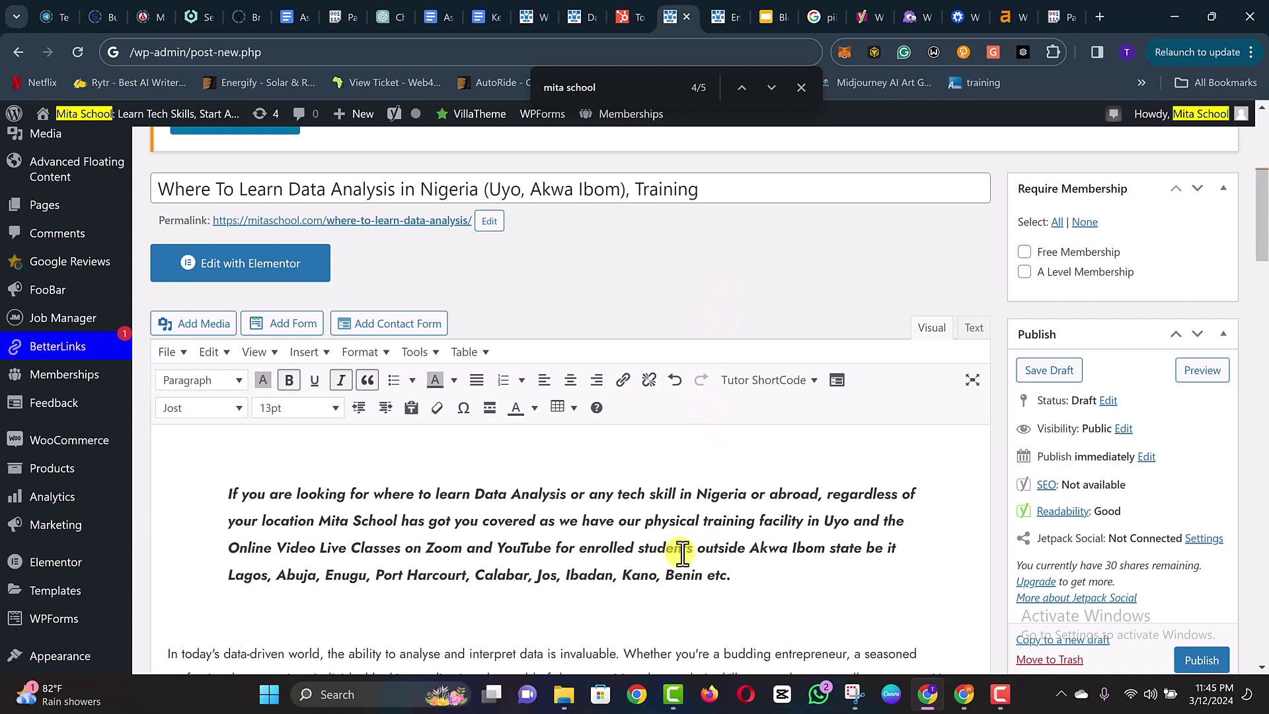
pyautogui.click(762, 570)
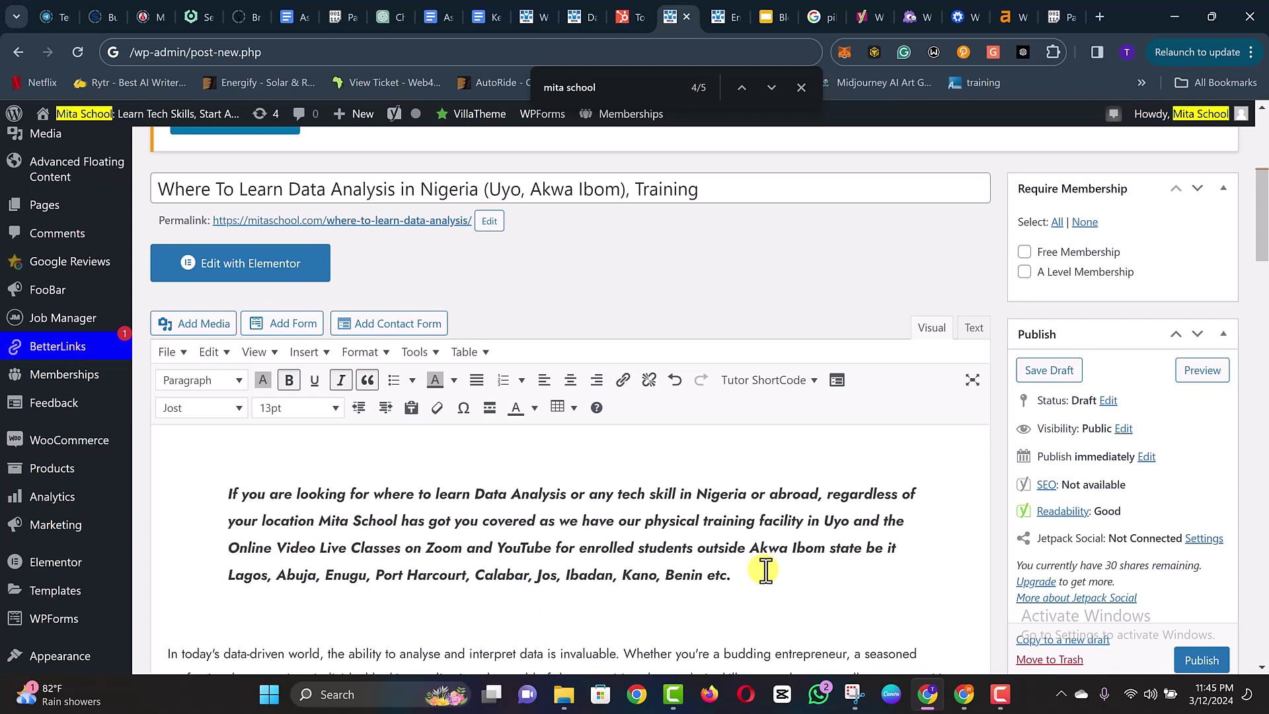
pyautogui.press('Right')
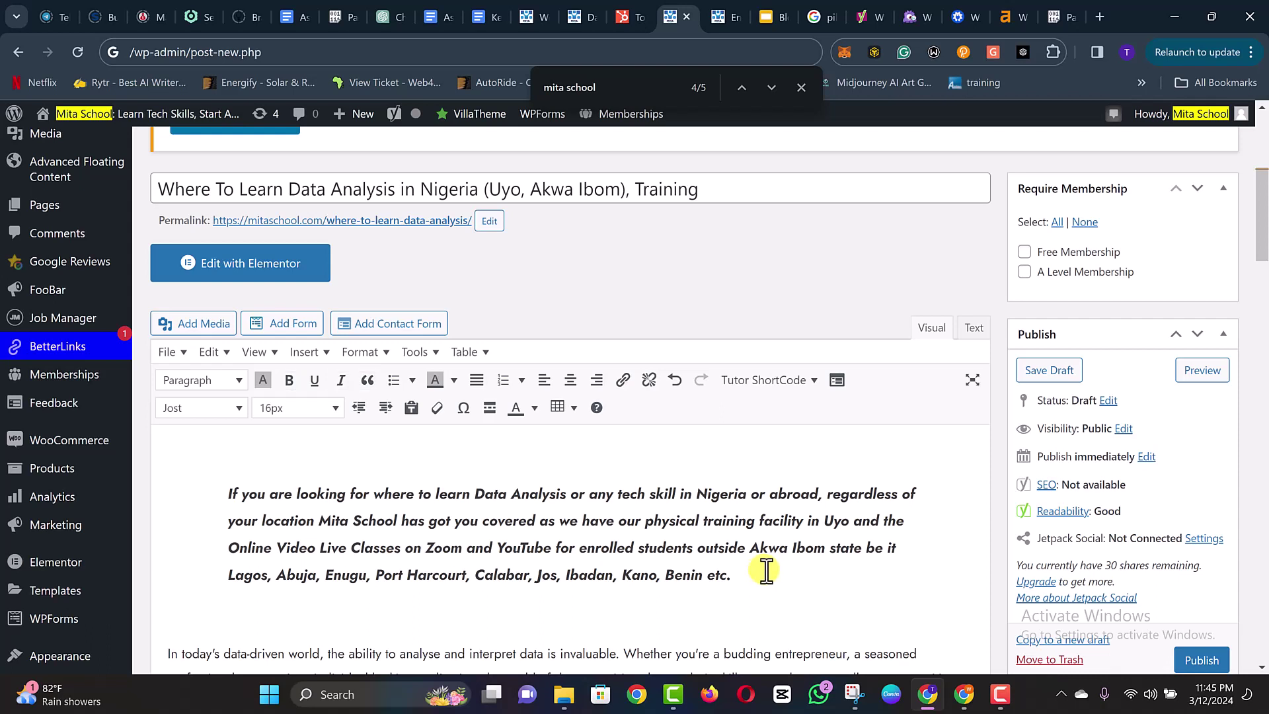
pyautogui.click(753, 592)
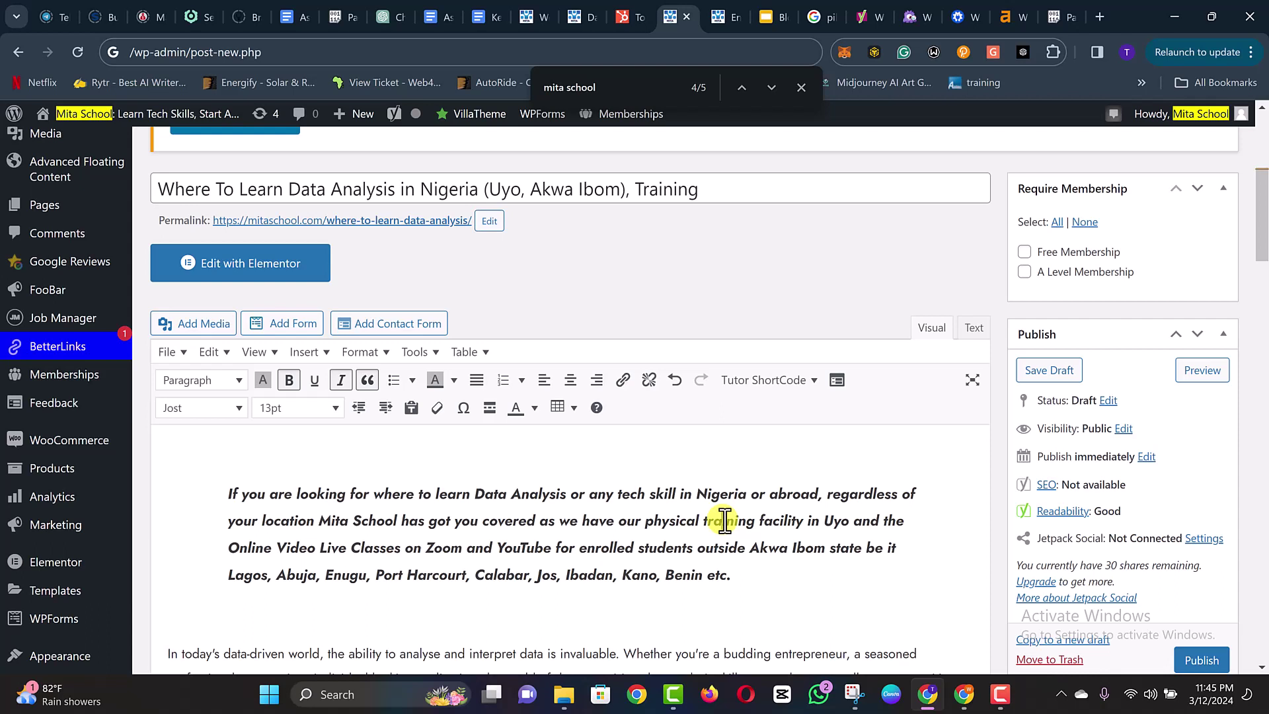
pyautogui.click(737, 584)
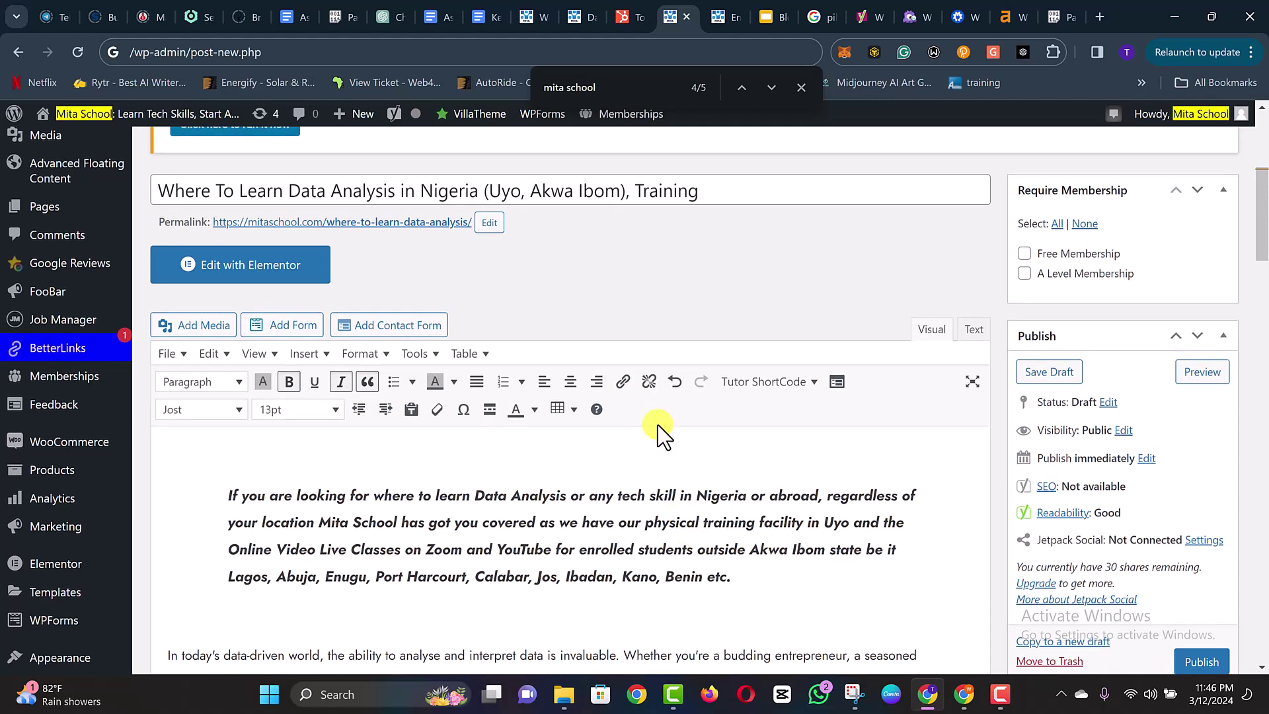
# - Publish the post "Where To Learn Data Analysis in Nigeria (Uyo, Akwa Ibom), Training"
pyautogui.scroll(3, 723, 358)
pyautogui.scroll(-3, 723, 358)
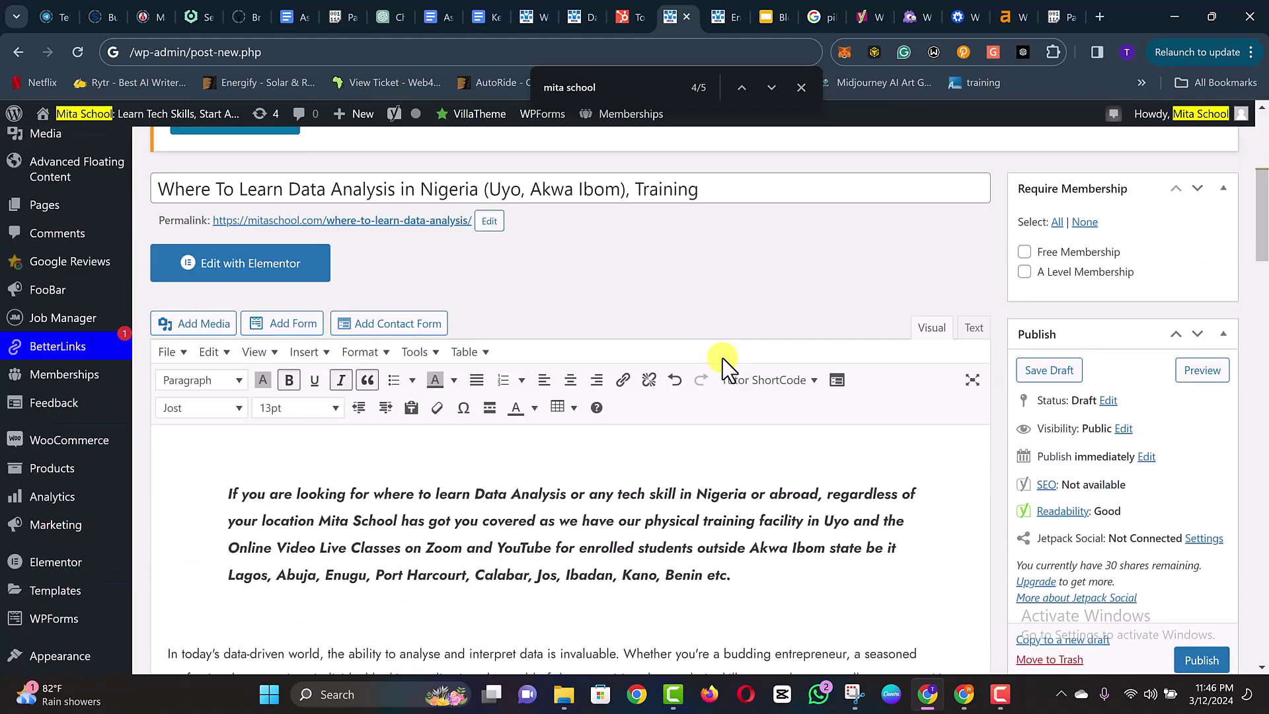
pyautogui.scroll(-2, 731, 366)
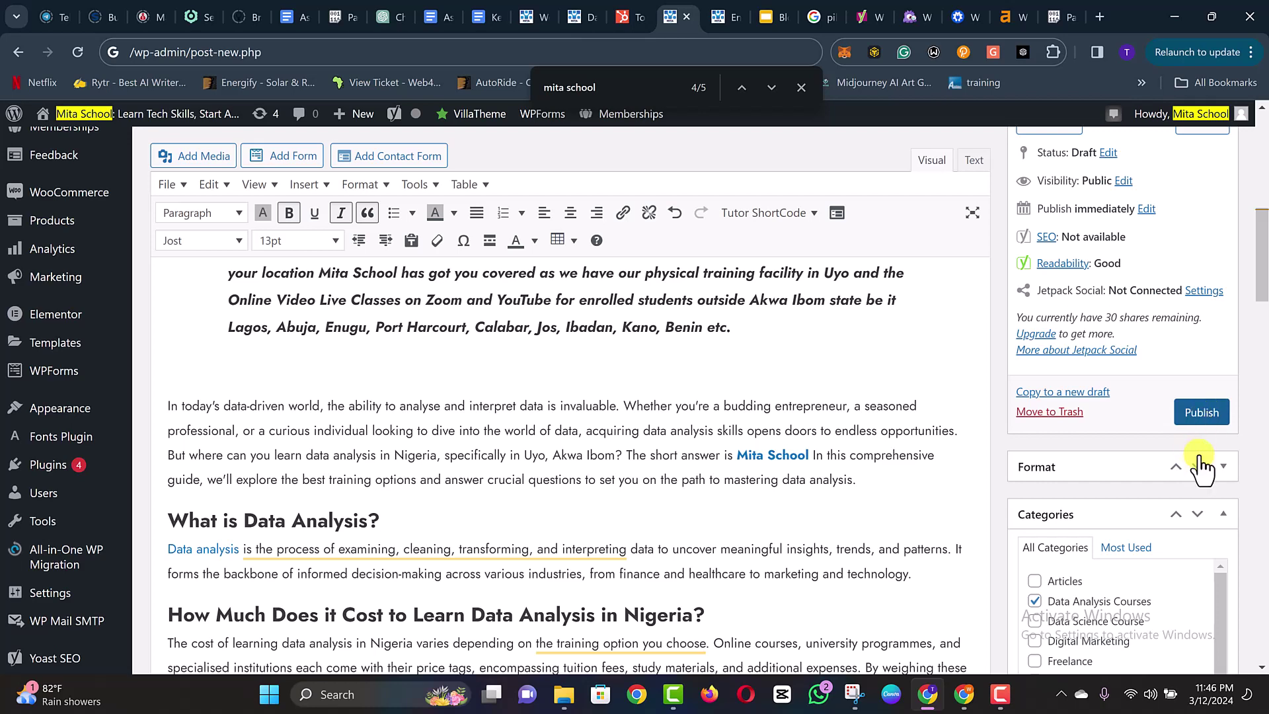
pyautogui.click(1202, 413)
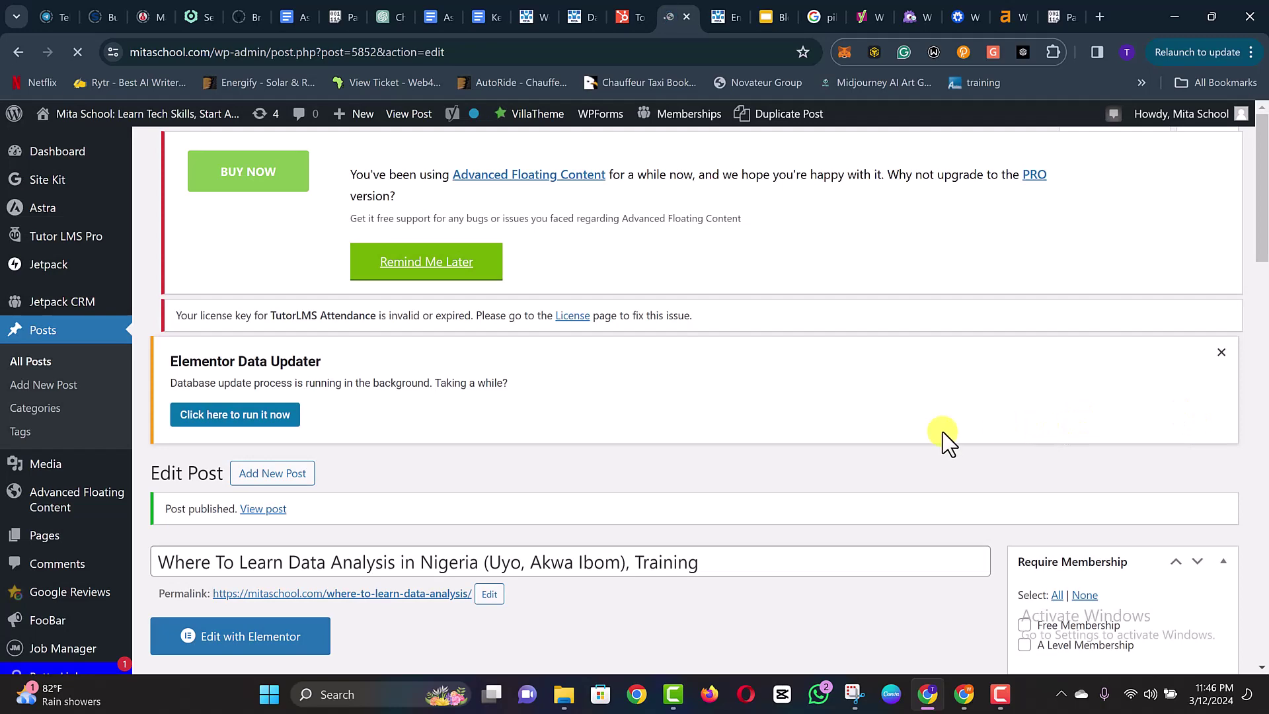
# - Open the live version of the published post and dismiss the WhatsApp community banner
pyautogui.scroll(-2, 780, 436)
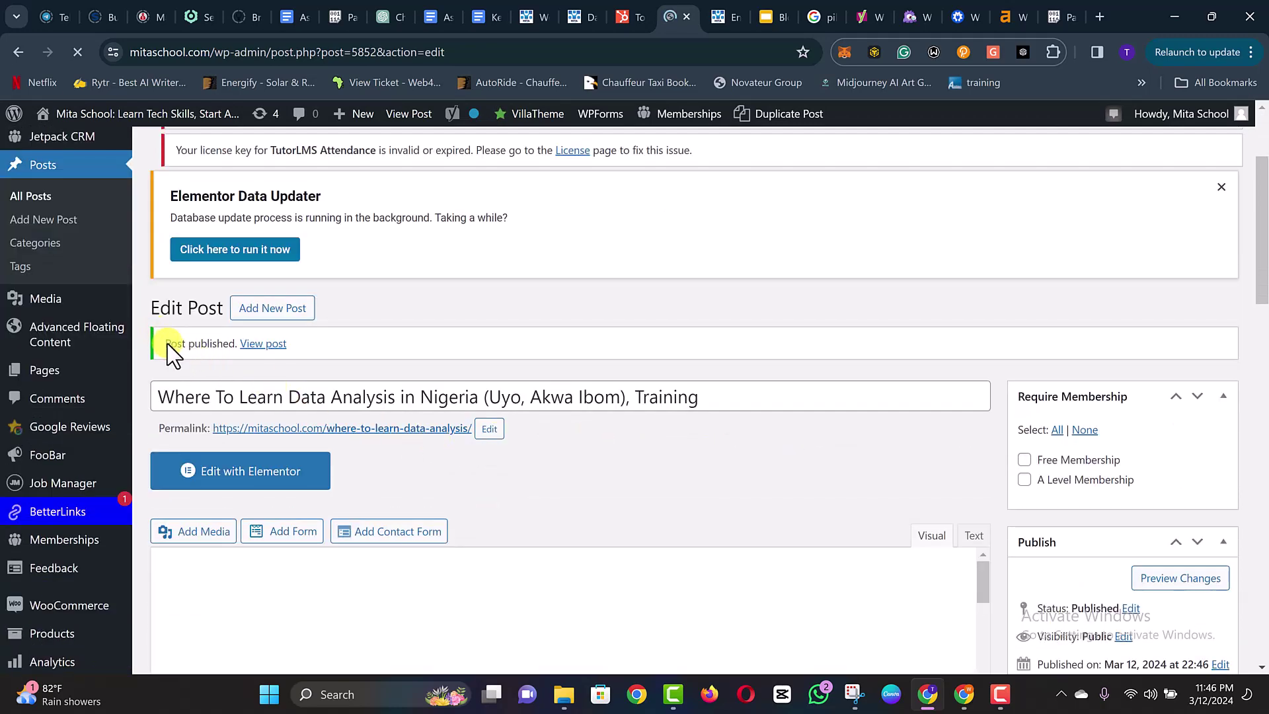
pyautogui.moveTo(215, 348); pyautogui.dragTo(233, 348)
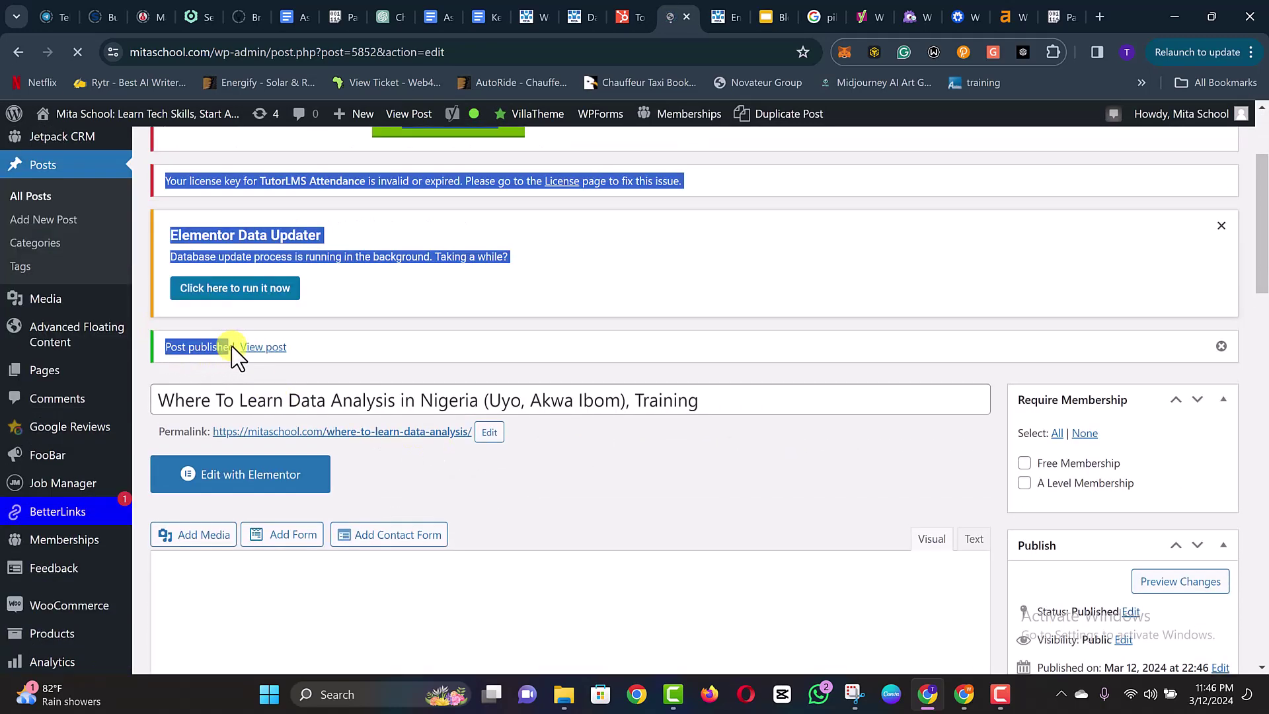
pyautogui.click(512, 306)
pyautogui.scroll(3, 374, 341)
pyautogui.scroll(-2, 198, 487)
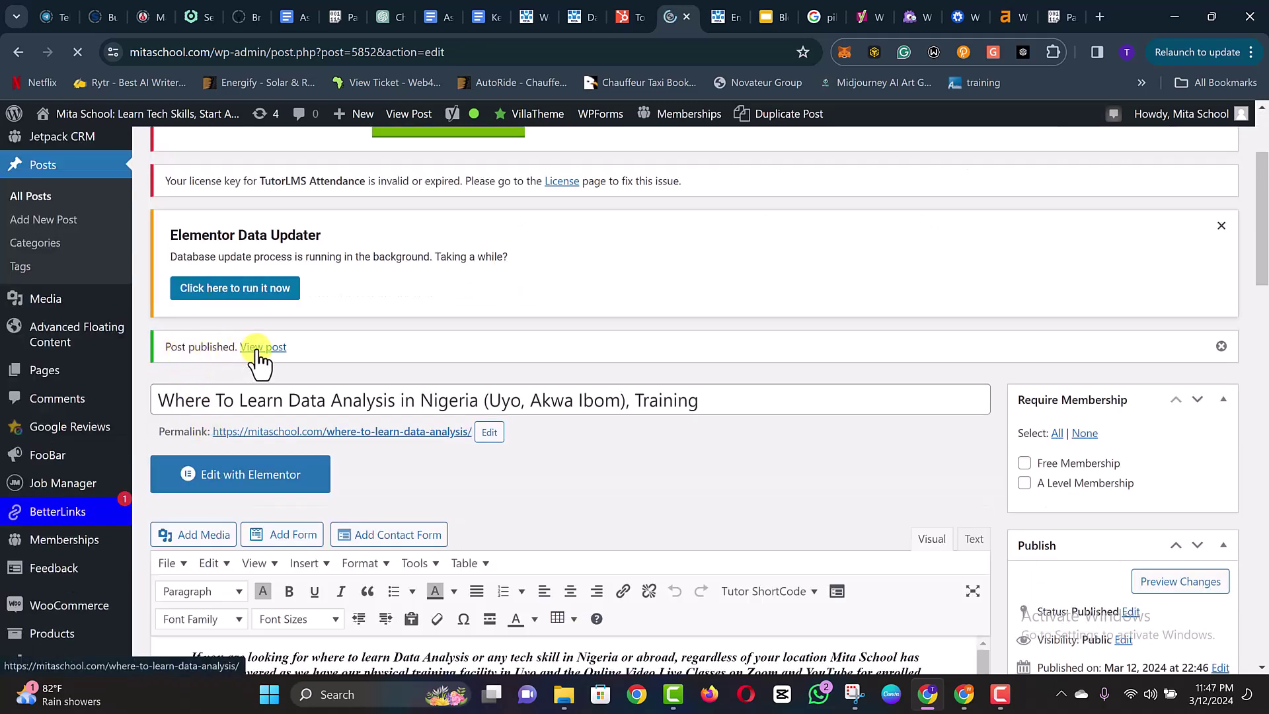
pyautogui.click(262, 347)
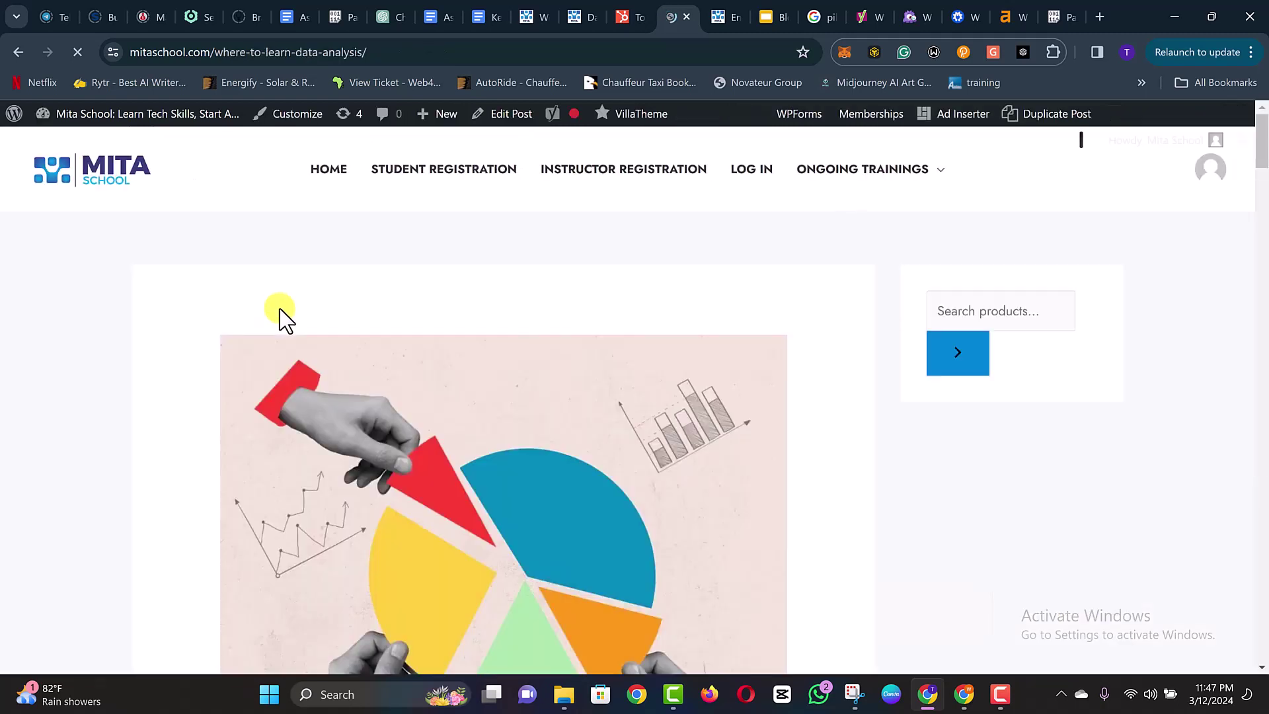
pyautogui.scroll(-4, 302, 339)
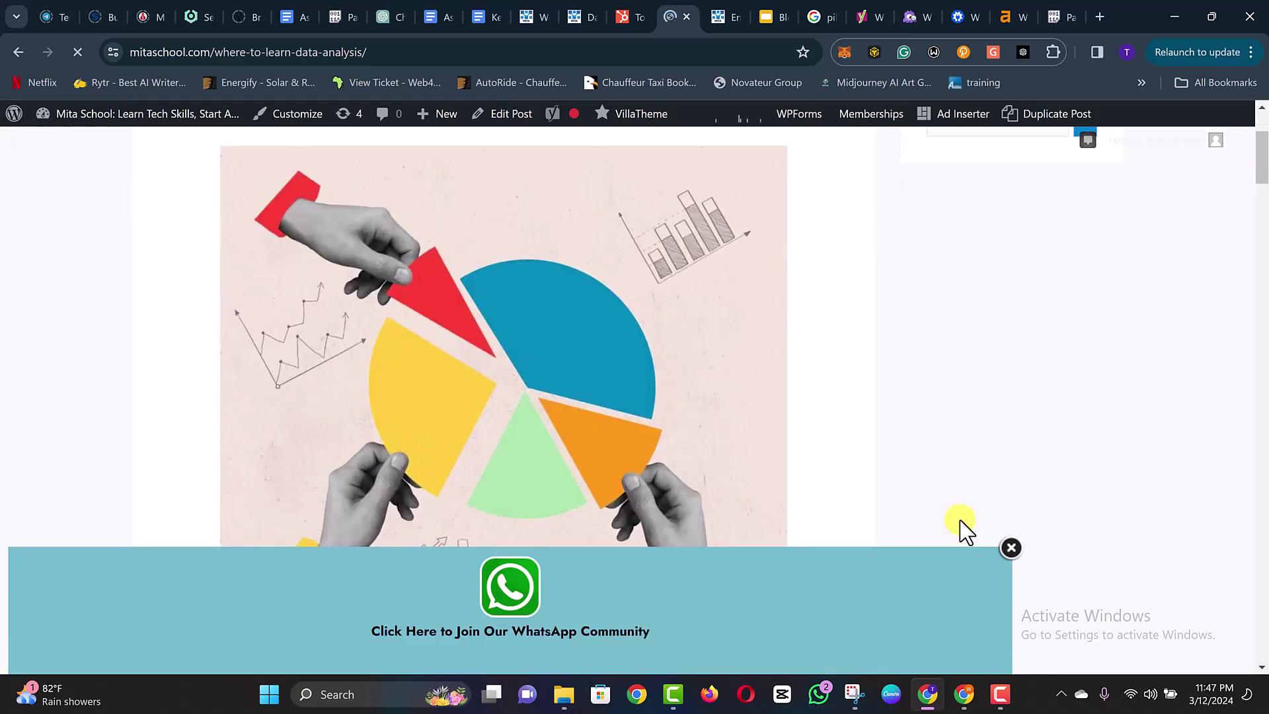
pyautogui.click(1011, 547)
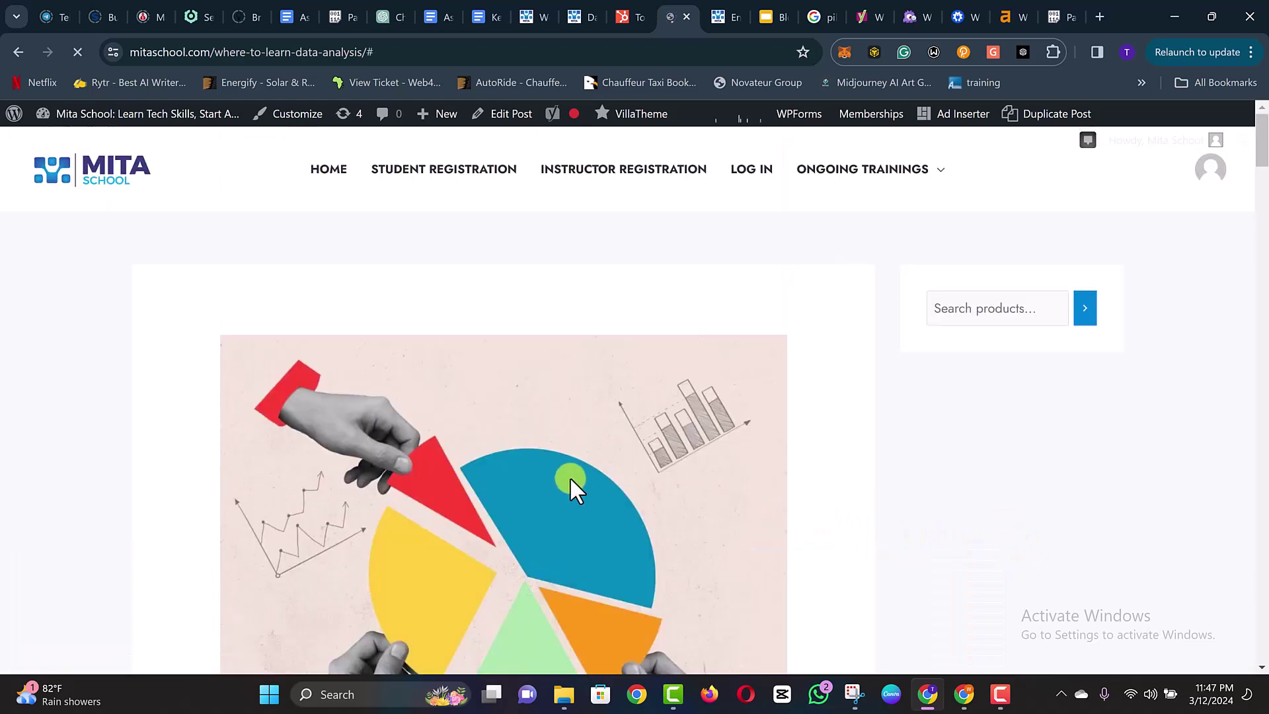
# - Review the live post from its featured image and title through the question sections, tutor benefits list and enrolment form
pyautogui.scroll(-6, 565, 472)
pyautogui.scroll(-5, 565, 473)
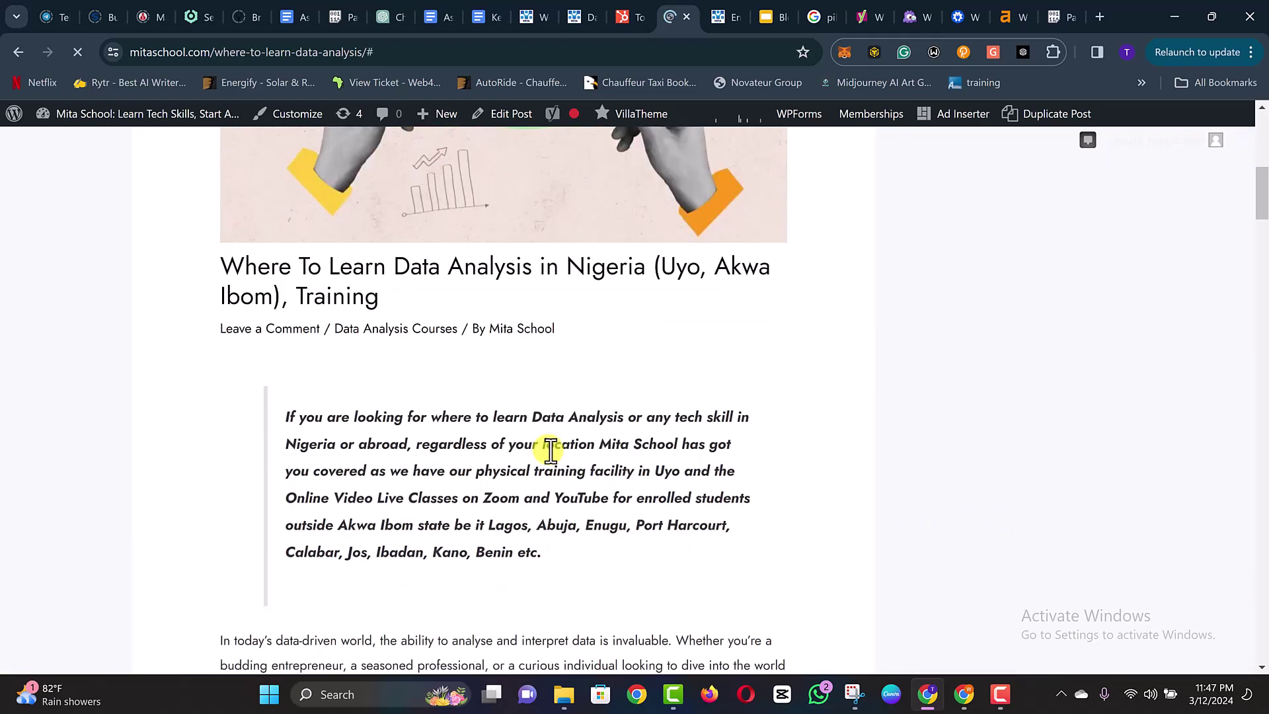
pyautogui.scroll(-9, 552, 472)
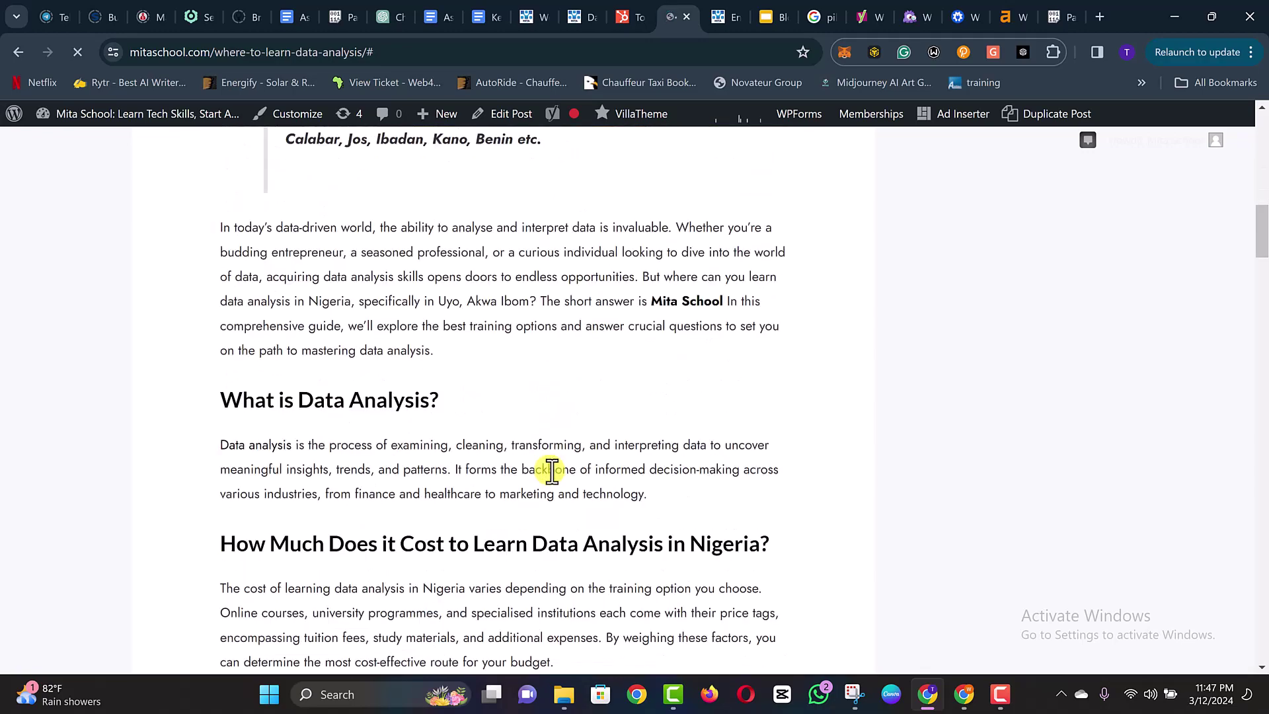
pyautogui.scroll(-3, 552, 471)
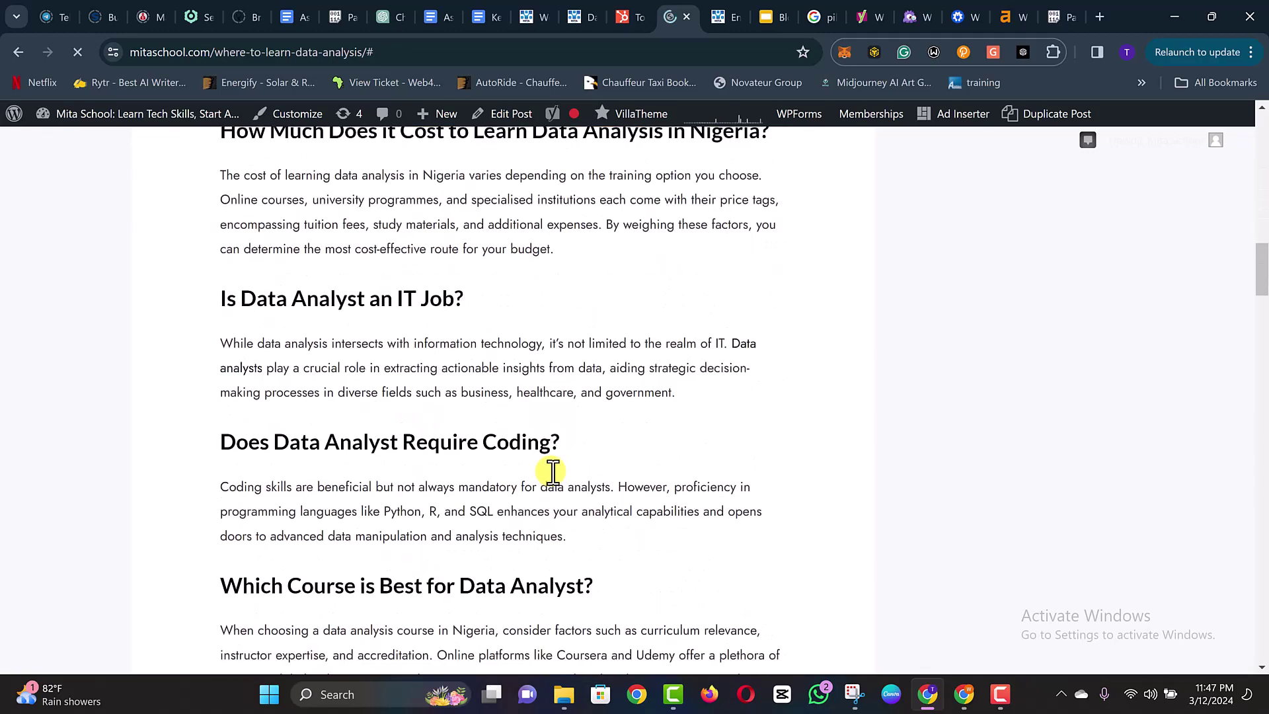
pyautogui.scroll(-4, 553, 471)
pyautogui.scroll(-15, 553, 473)
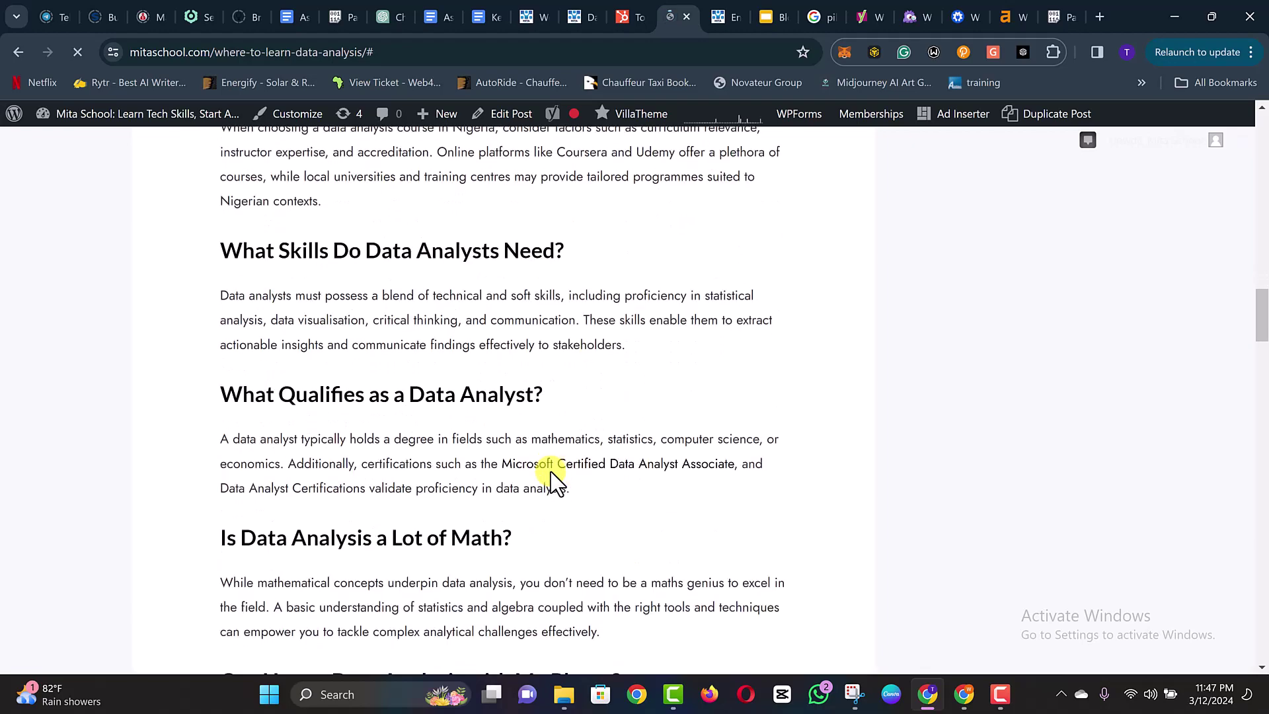
pyautogui.scroll(-15, 552, 472)
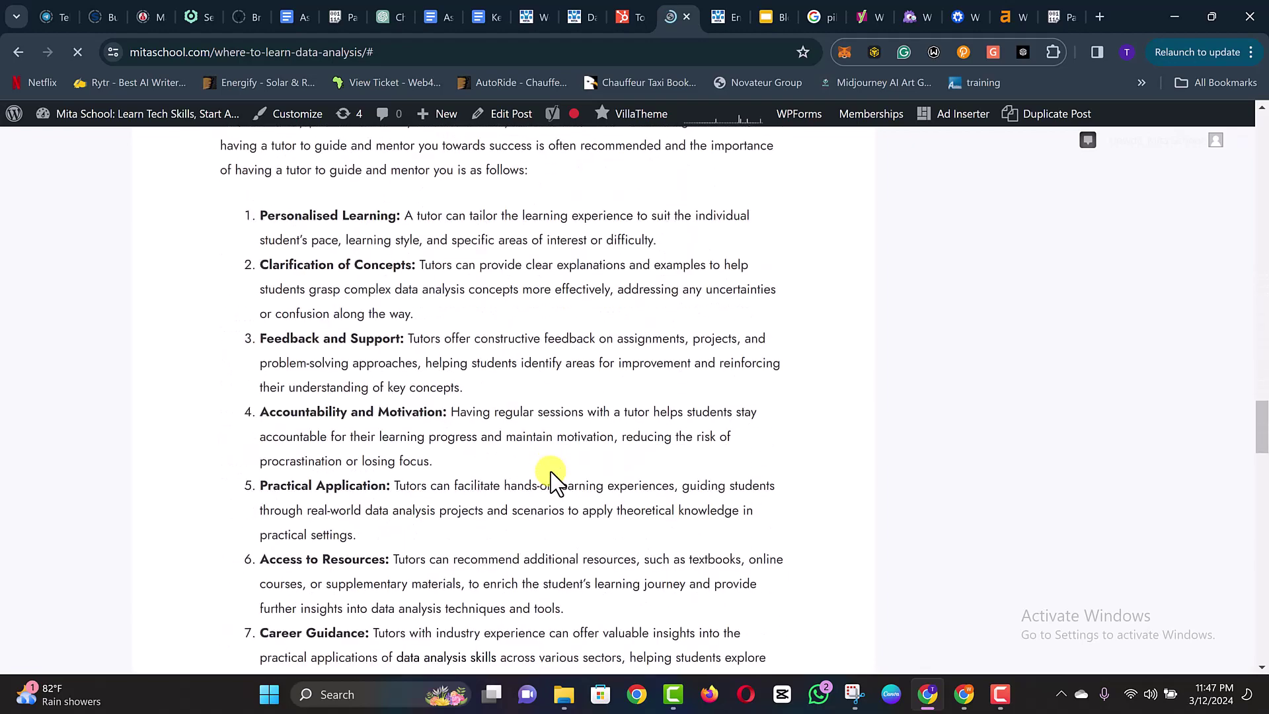
pyautogui.scroll(-3, 553, 473)
pyautogui.scroll(4, 552, 473)
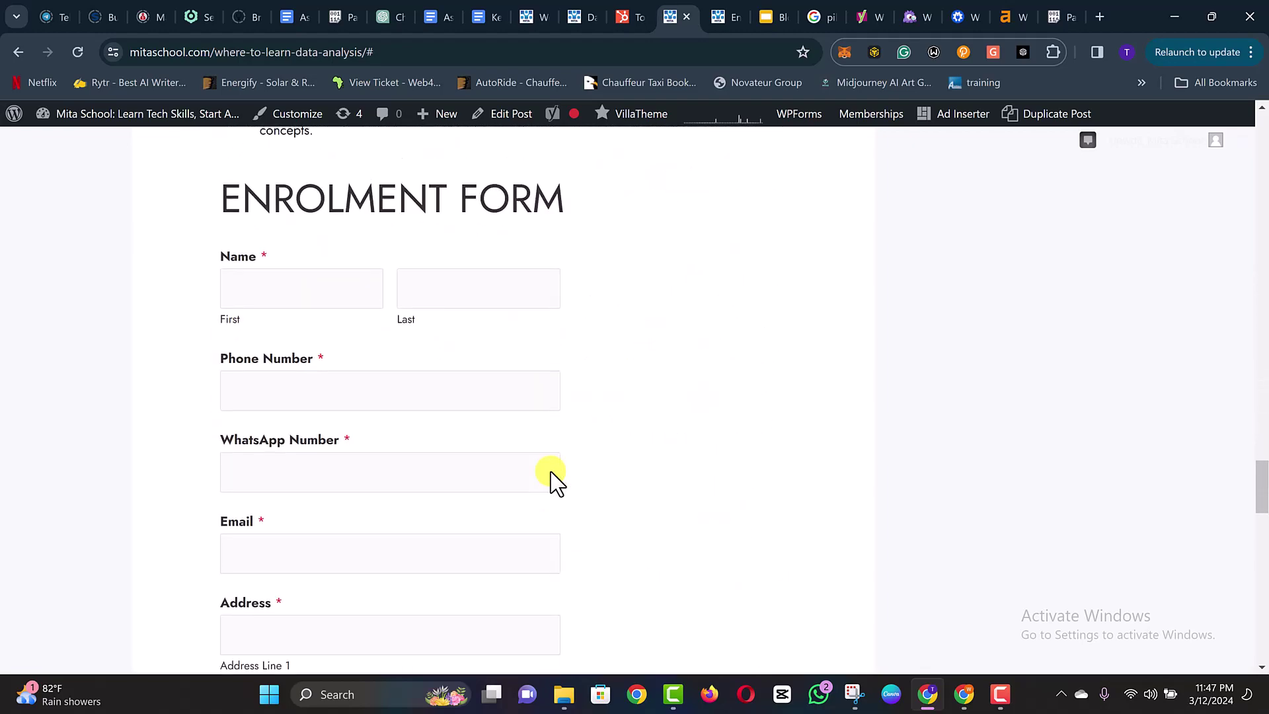
pyautogui.scroll(-3, 552, 472)
pyautogui.scroll(-11, 552, 473)
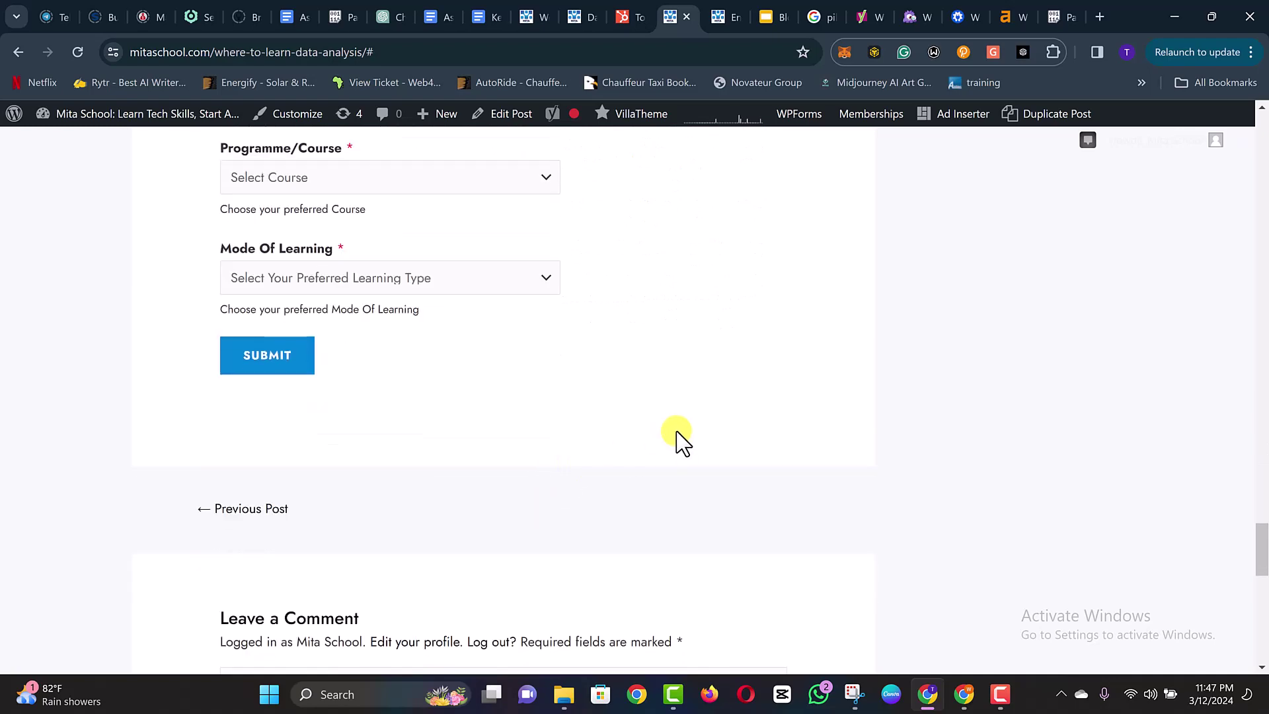
pyautogui.scroll(-3, 680, 436)
pyautogui.scroll(19, 680, 436)
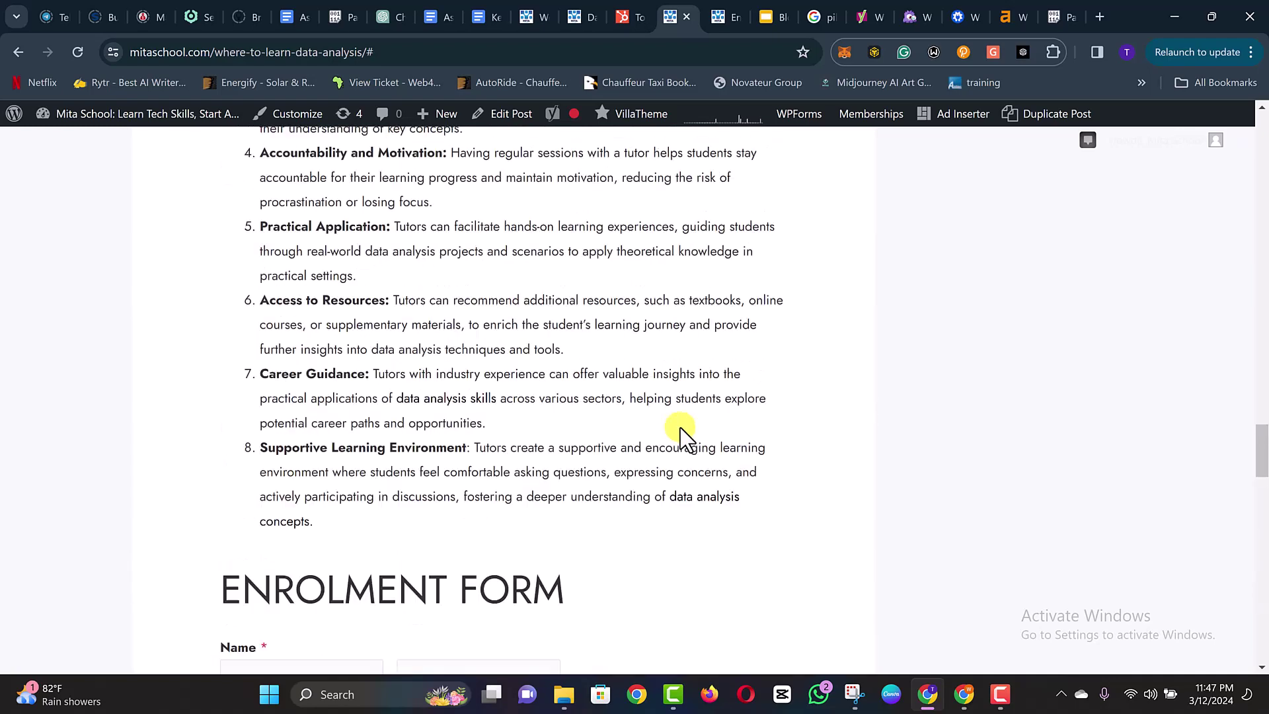
pyautogui.scroll(20, 680, 429)
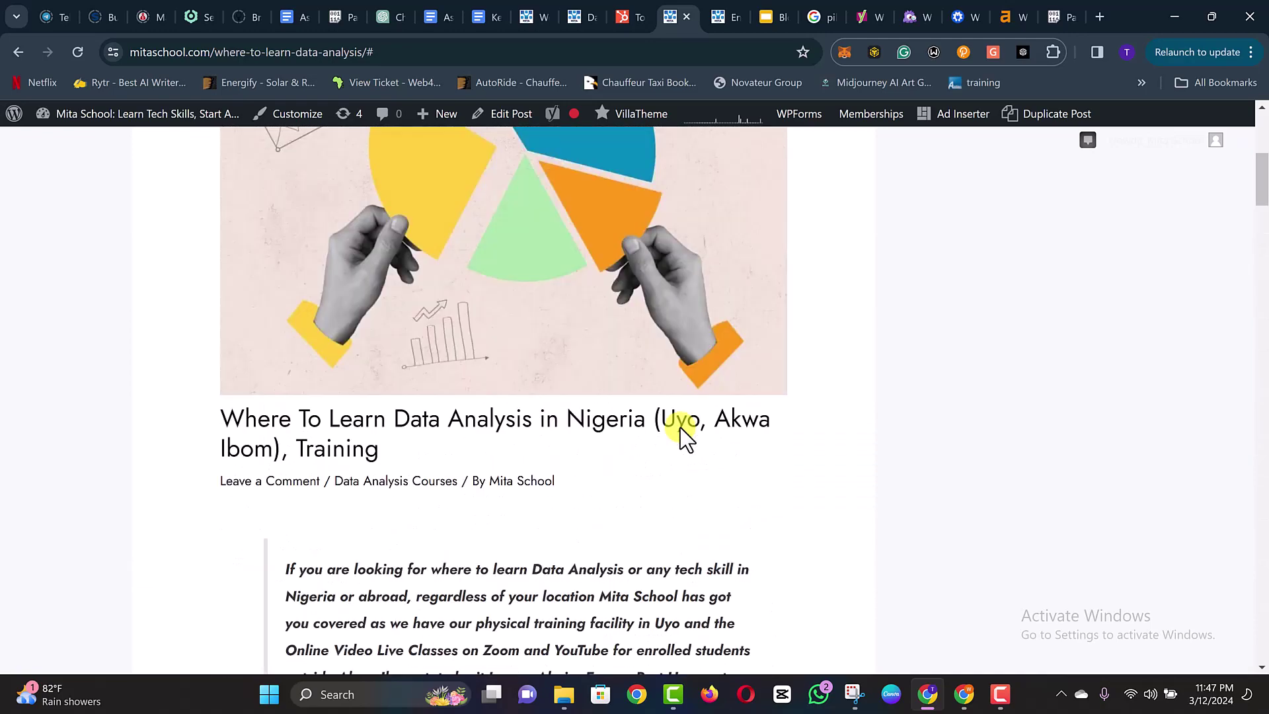
pyautogui.scroll(6, 681, 427)
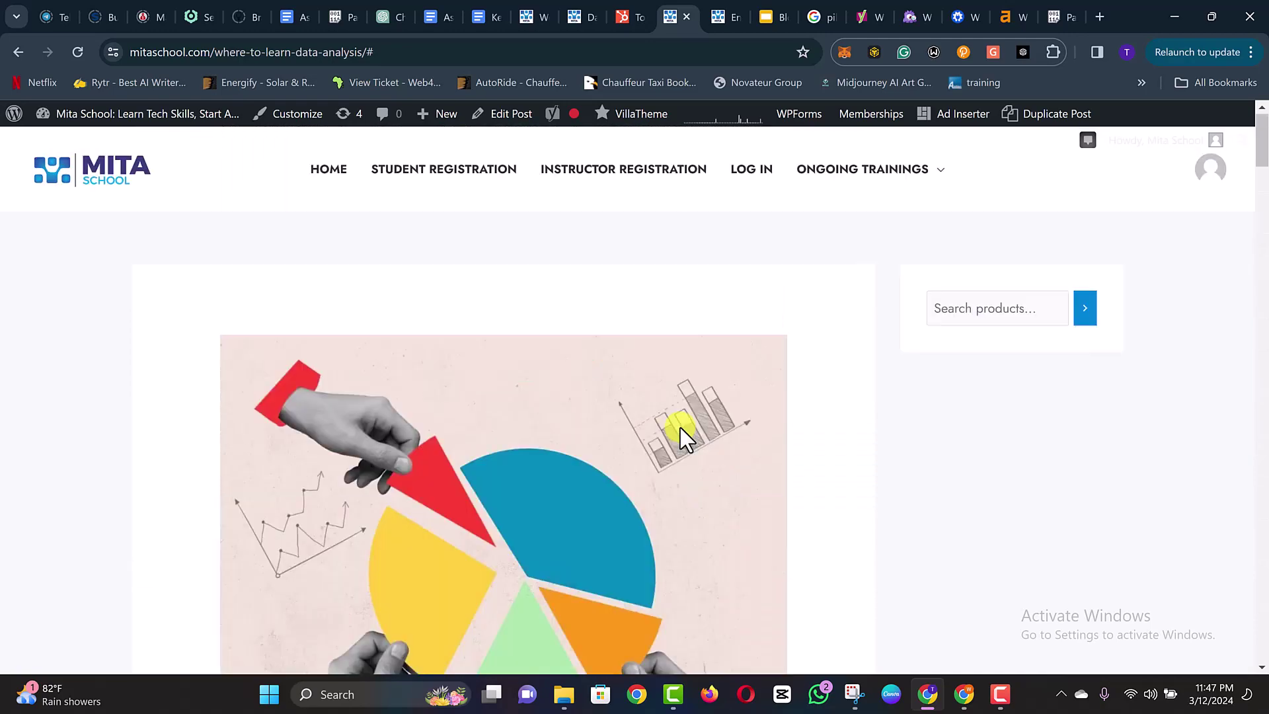
pyautogui.click(370, 52)
pyautogui.click(378, 53)
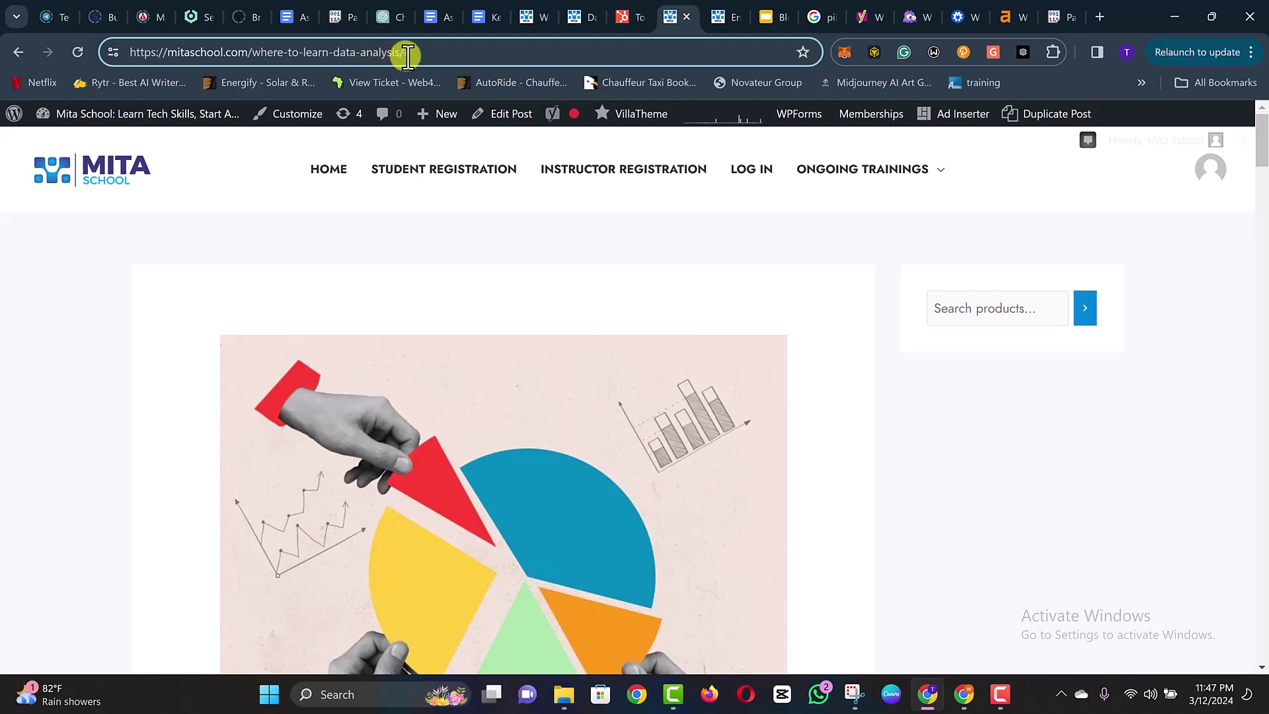
pyautogui.moveTo(403, 52); pyautogui.dragTo(90, 73)
pyautogui.hotkey('ctrl', 'c')
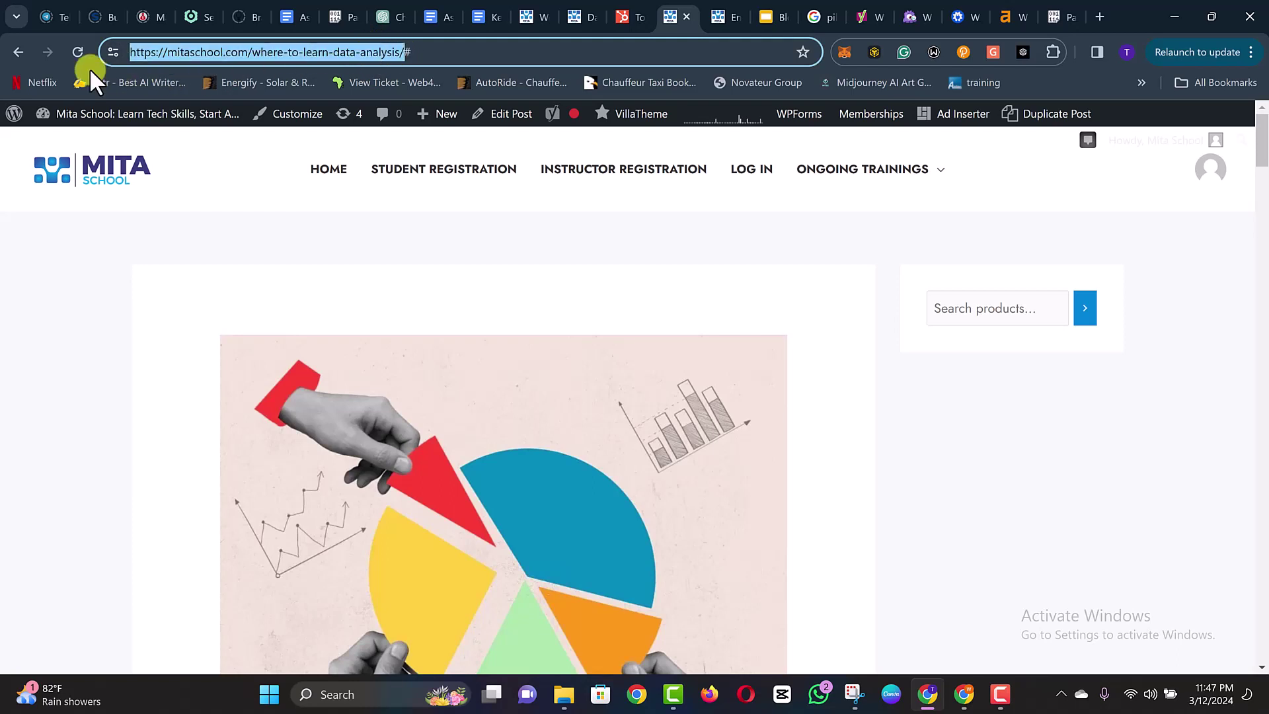
pyautogui.press('BackSpace')
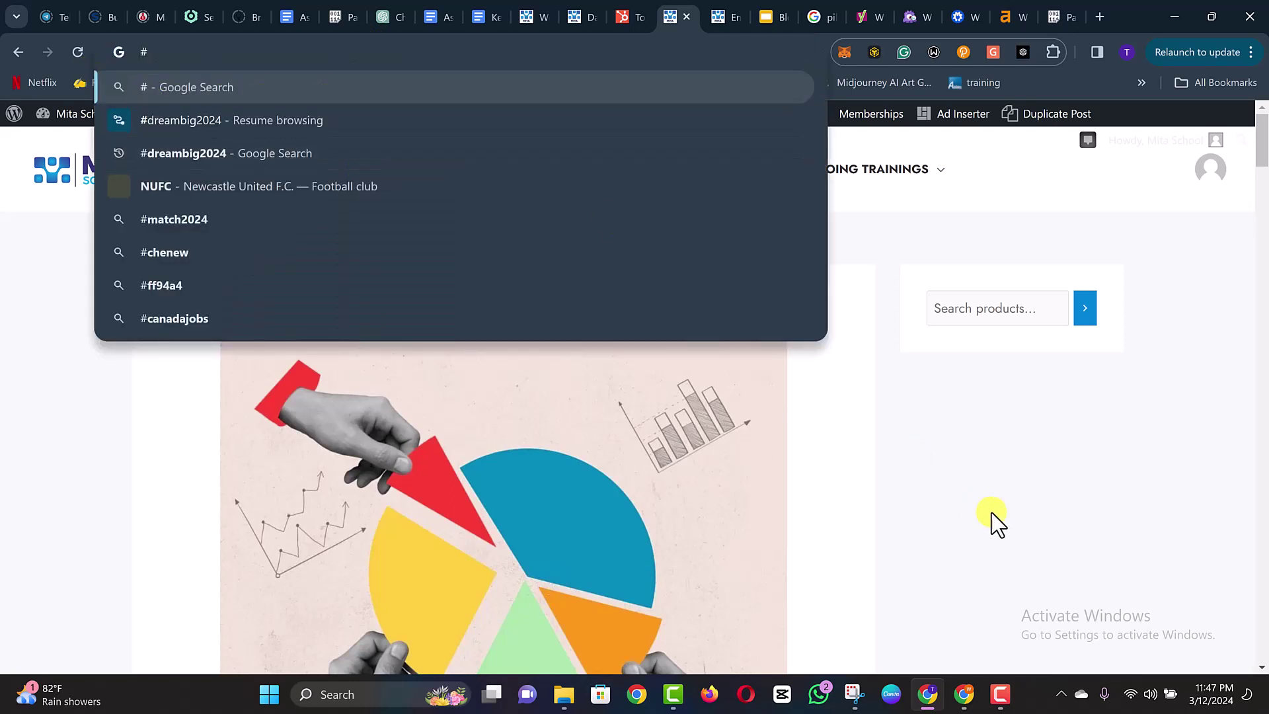
# - Switch to WhatsApp Web and send the copied post link in the open student chat
pyautogui.click(965, 695)
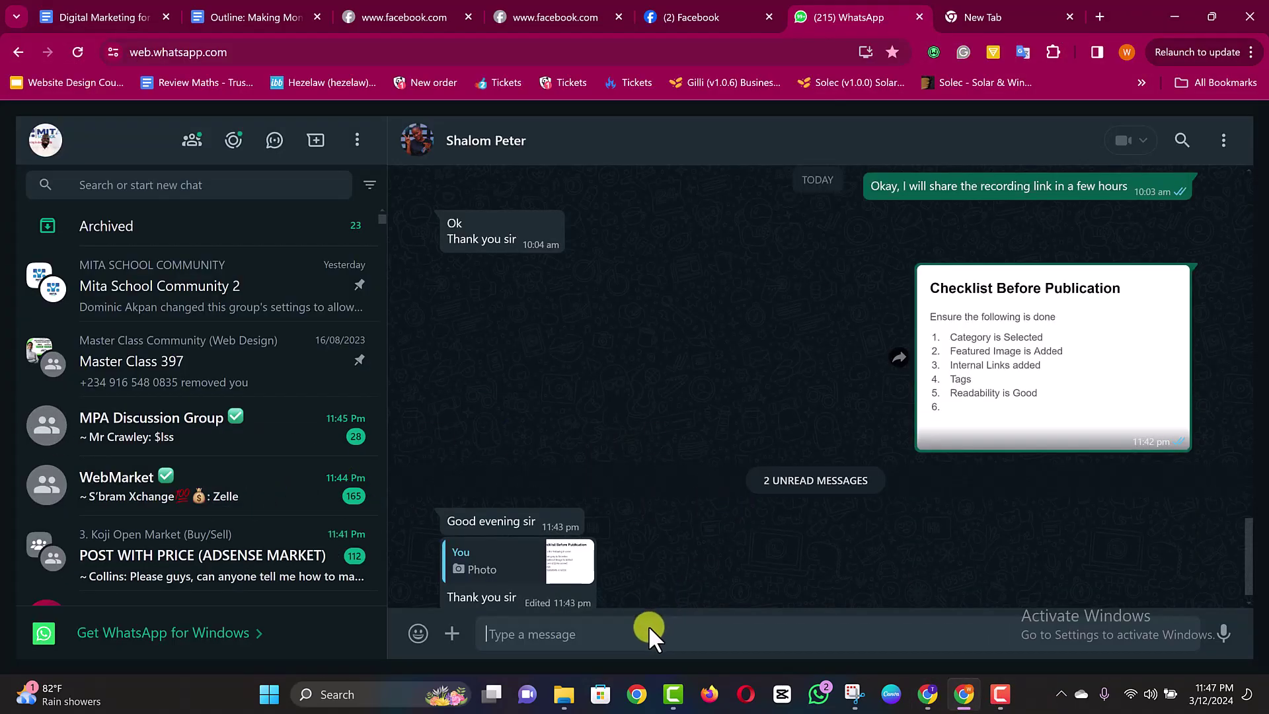
pyautogui.hotkey('ctrl', 'v')
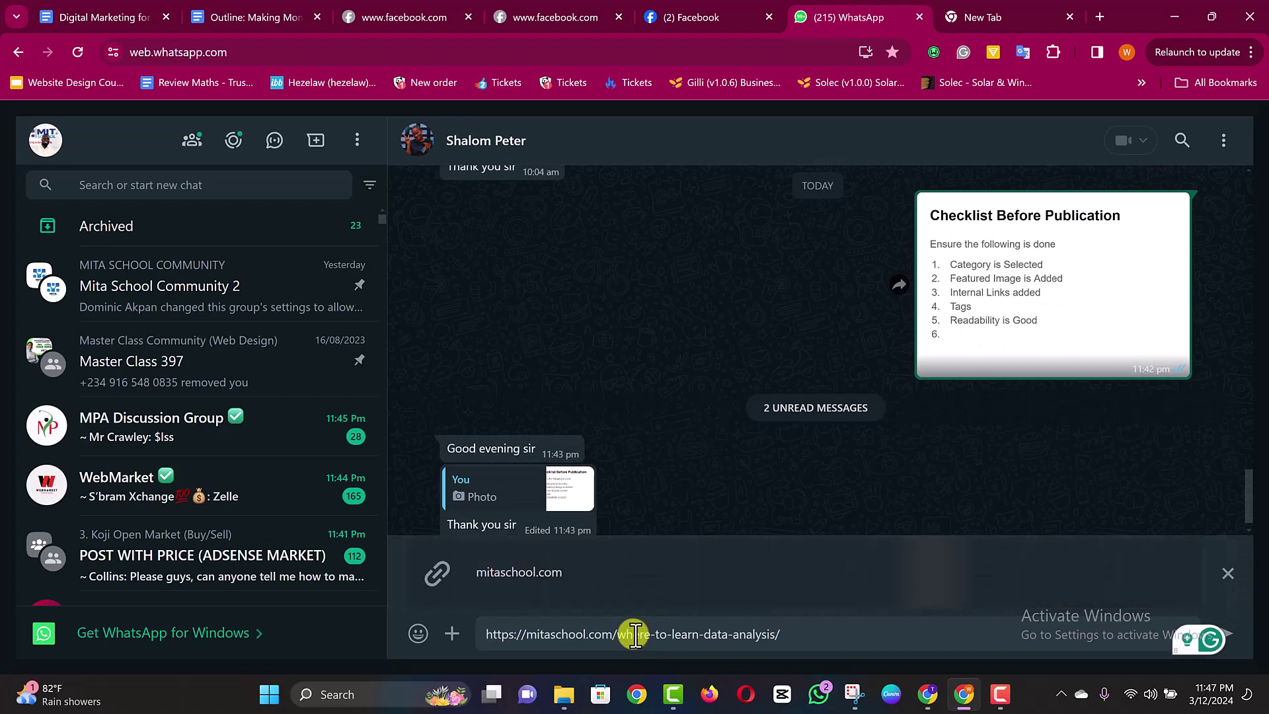
pyautogui.press('Return')
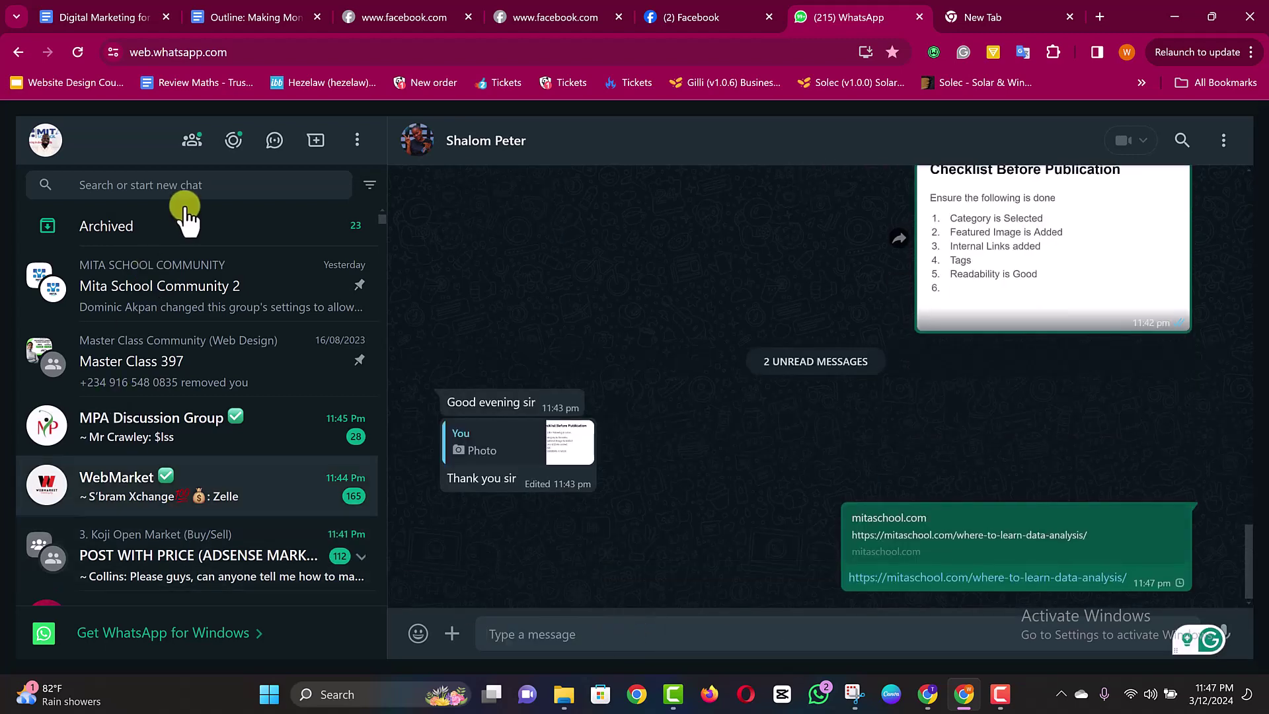
# - Send the same post link to the second archived chat that received the checklist image, and return to the live post
pyautogui.click(180, 225)
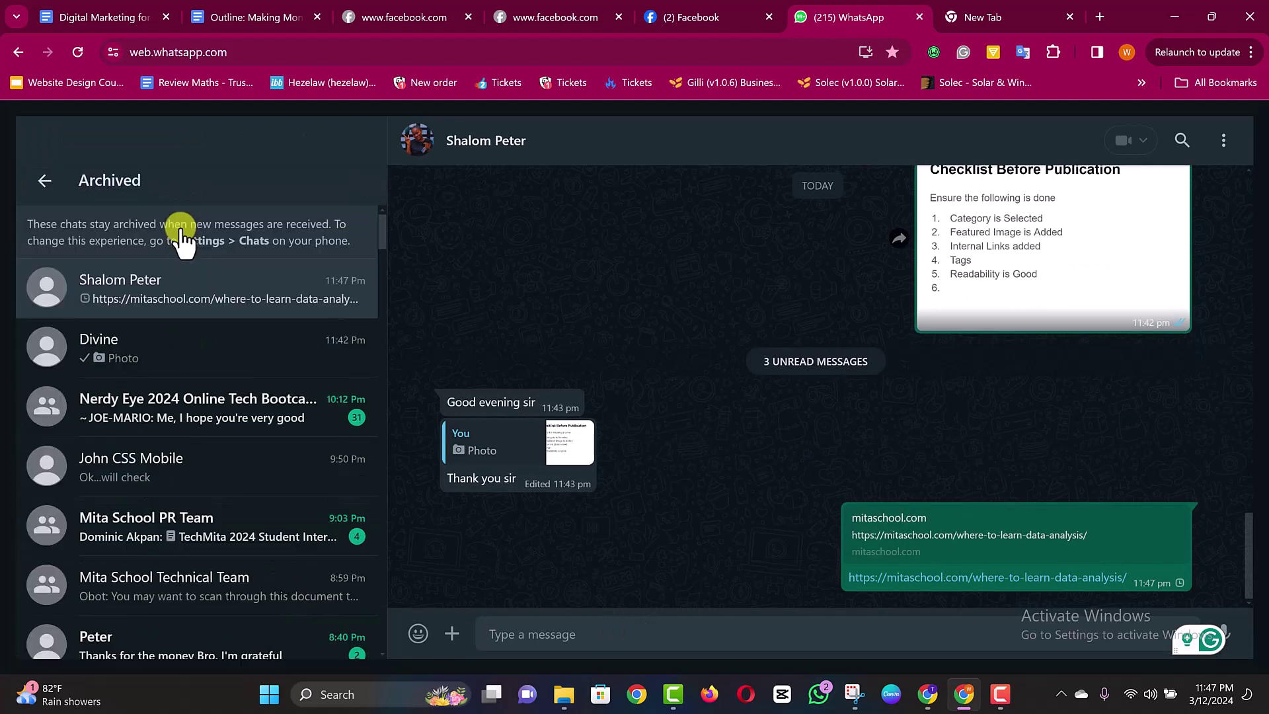
pyautogui.click(161, 343)
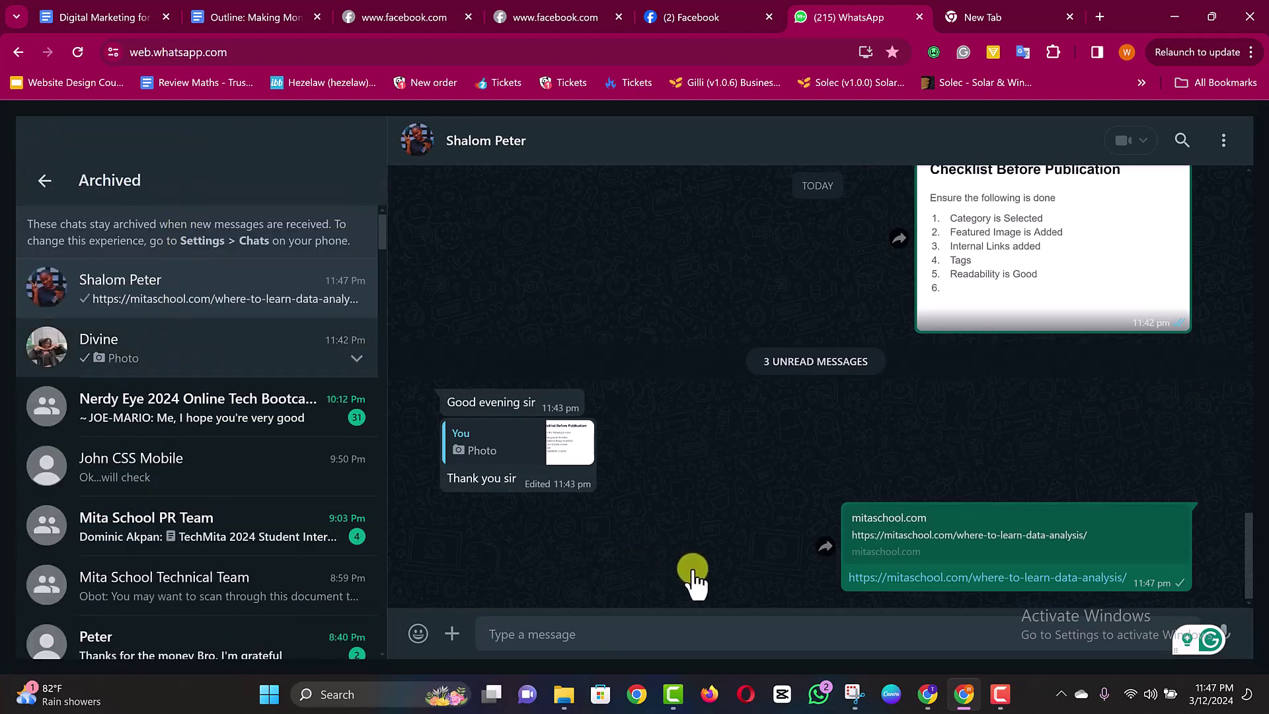
pyautogui.click(668, 633)
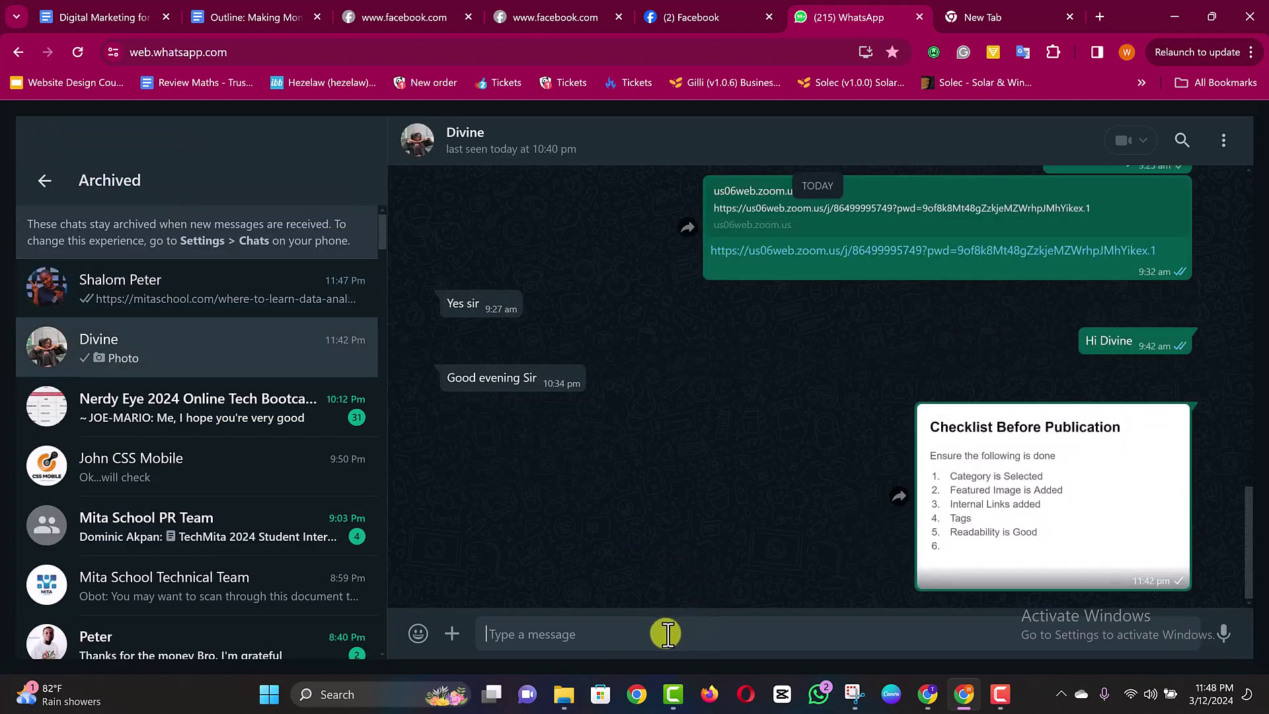
pyautogui.hotkey('ctrl', 'v')
pyautogui.press('Return')
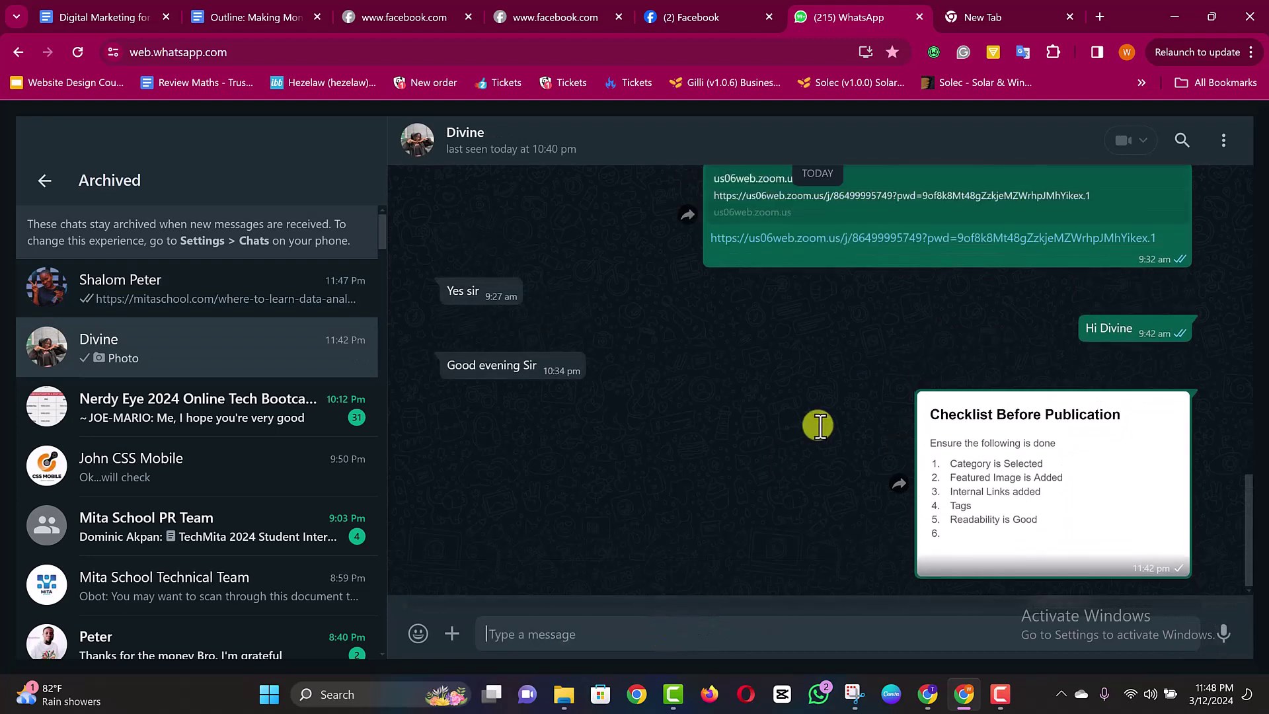
pyautogui.click(927, 695)
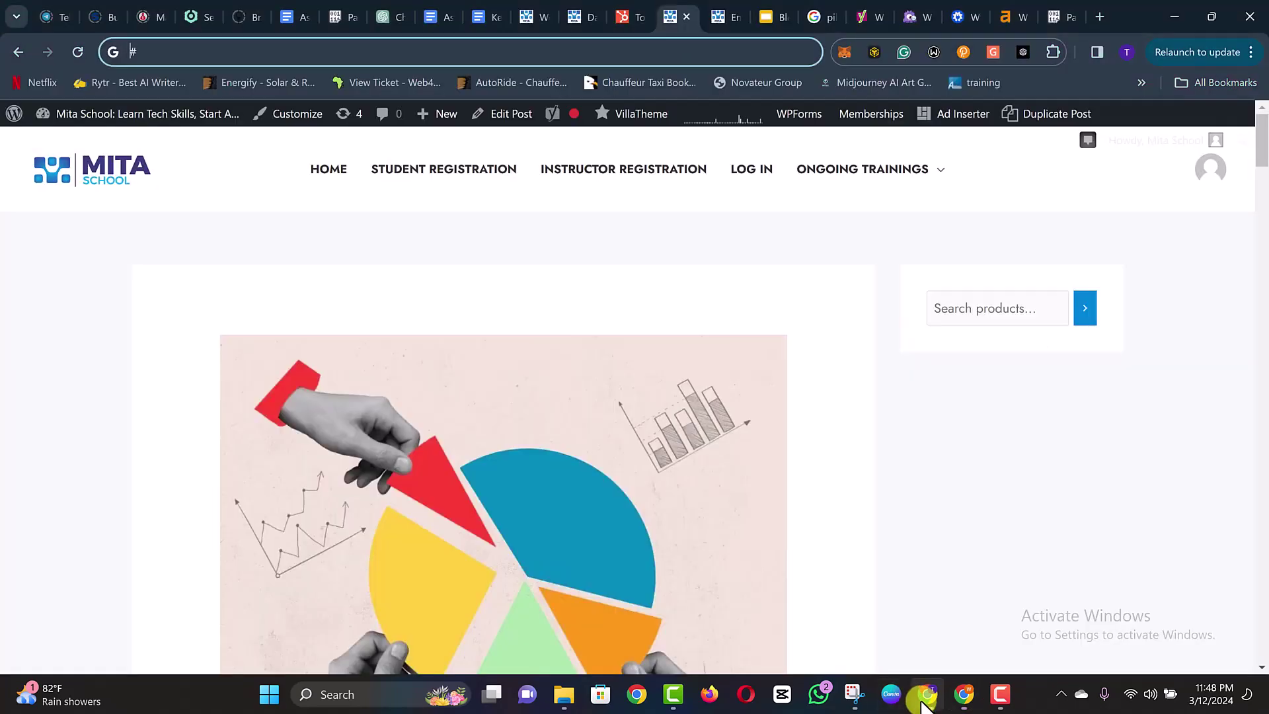
pyautogui.click(867, 384)
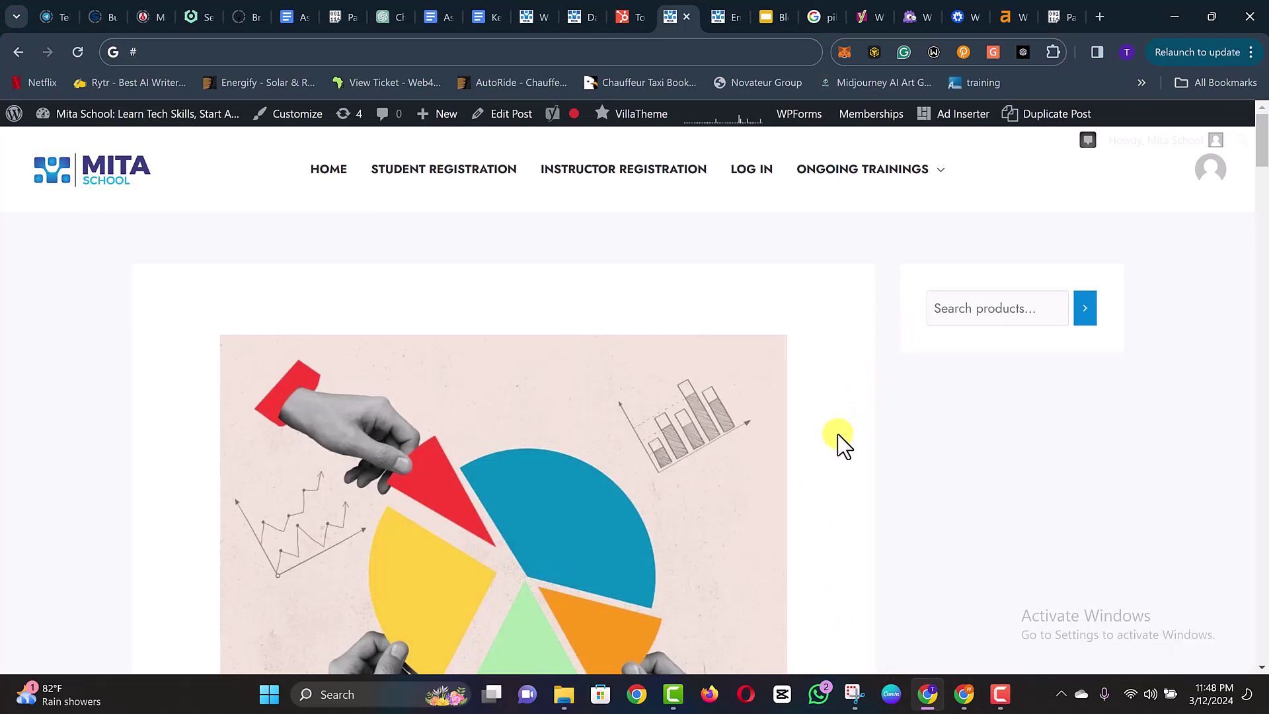